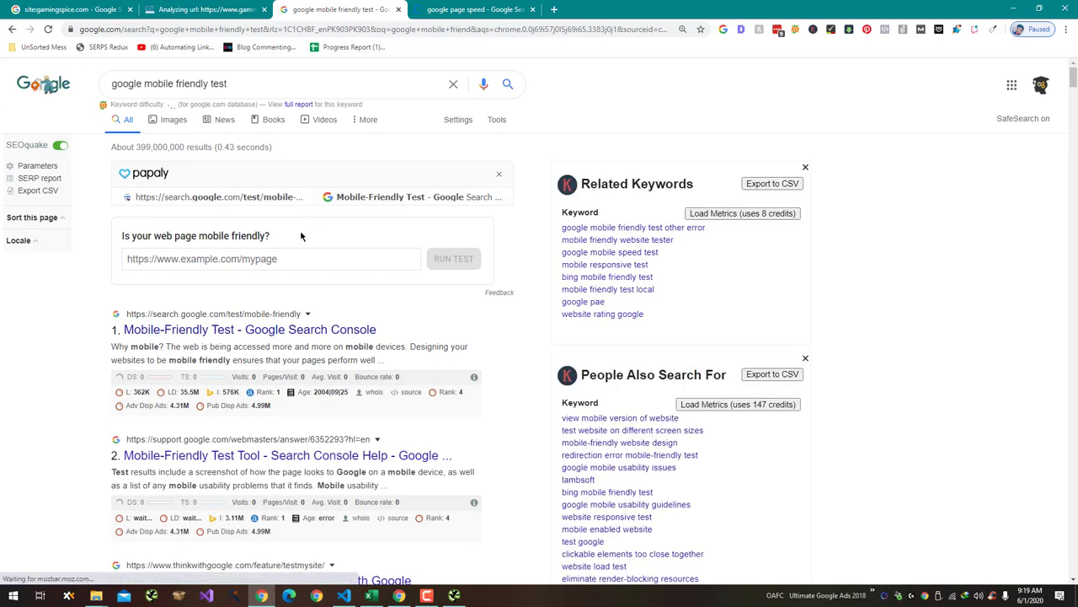
pyautogui.click(289, 259)
pyautogui.write('https://www.gamingspice.com/')
pyautogui.click(453, 258)
# Step: Open PageSpeed Insights from the google page speed search results, and return to the mobile-friendly test
pyautogui.click(451, 10)
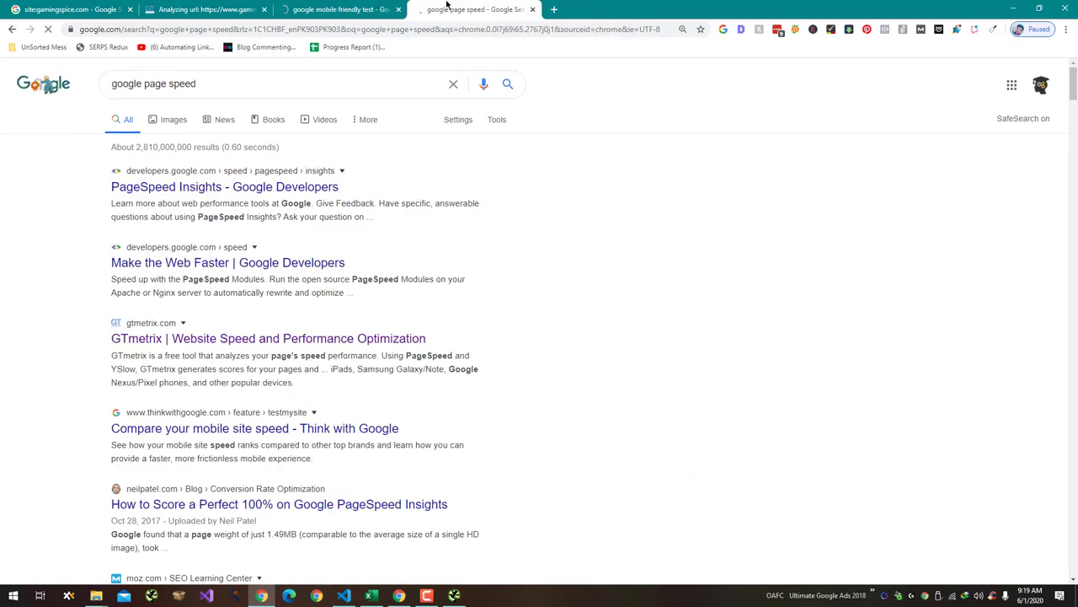
pyautogui.click(335, 242)
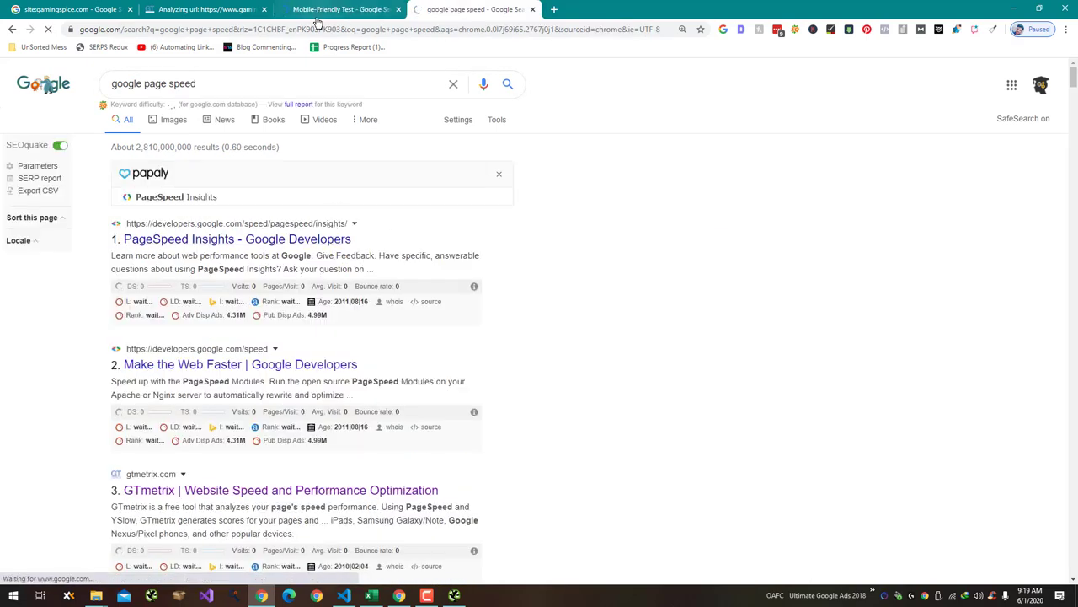
pyautogui.click(337, 10)
# Step: Switch to Screaming Frog SEO Spider and examine the crawl overview and the list of internal URLs for gamingspice.com
pyautogui.hotkey('alt', 'Tab')
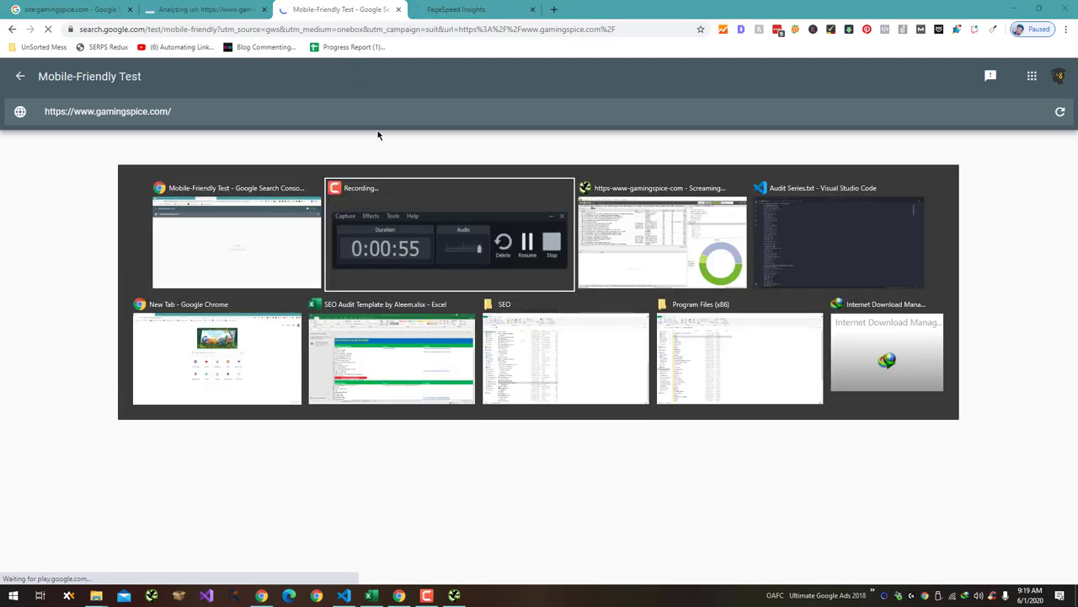
pyautogui.hotkey('alt', 'Tab')
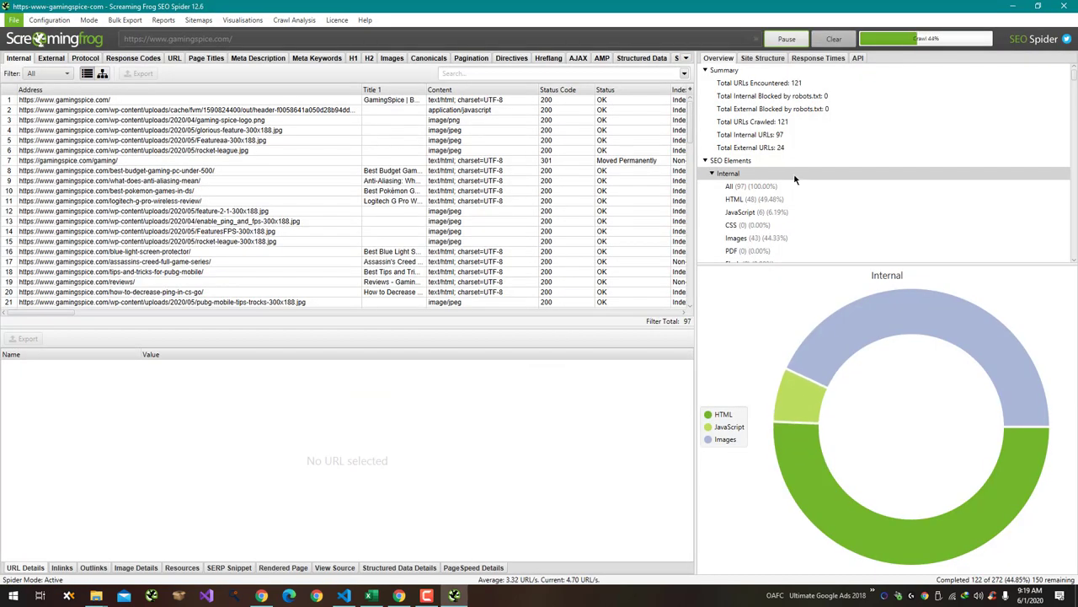
pyautogui.scroll(-1, 783, 198)
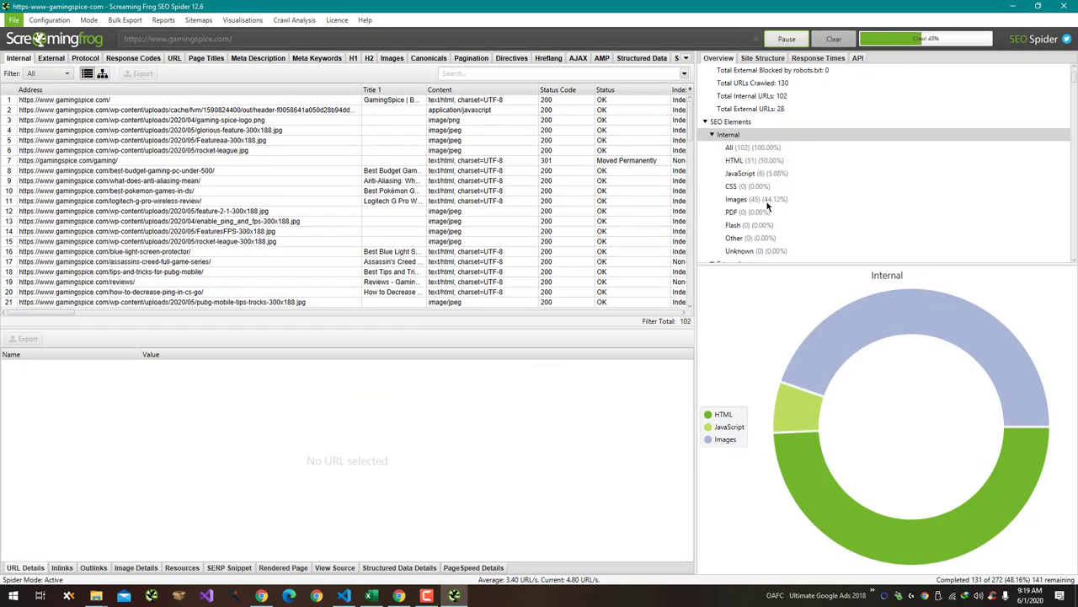
pyautogui.scroll(-6, 679, 222)
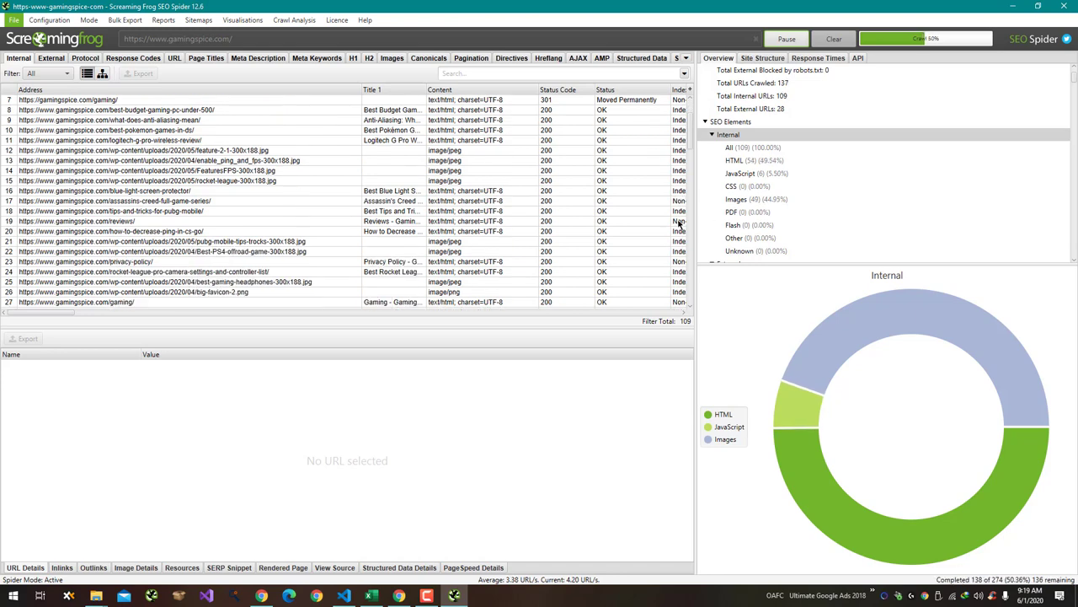
pyautogui.scroll(-13, 679, 221)
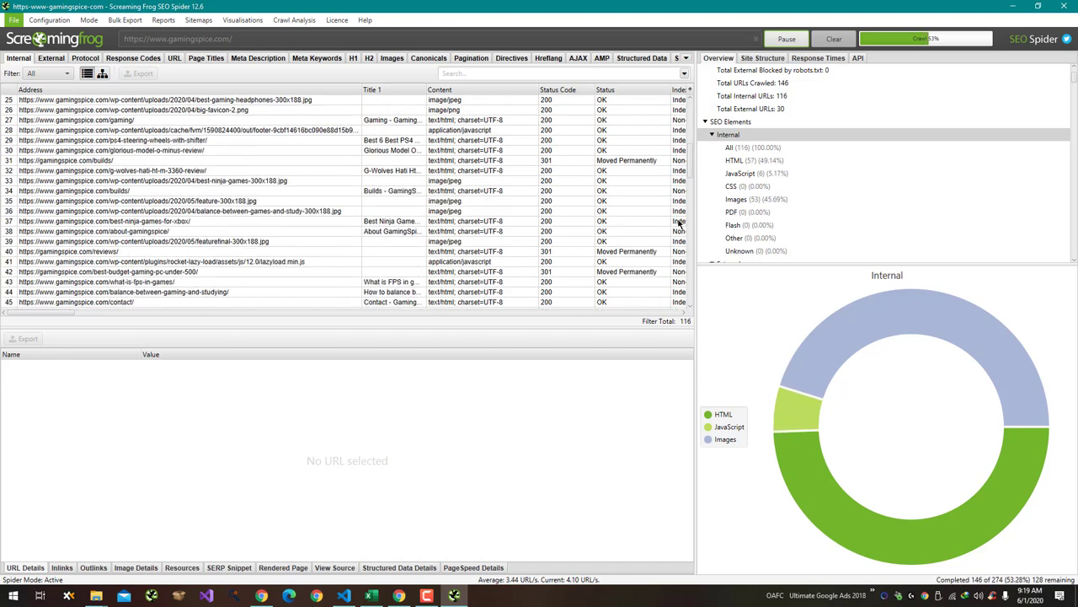
pyautogui.scroll(-16, 679, 222)
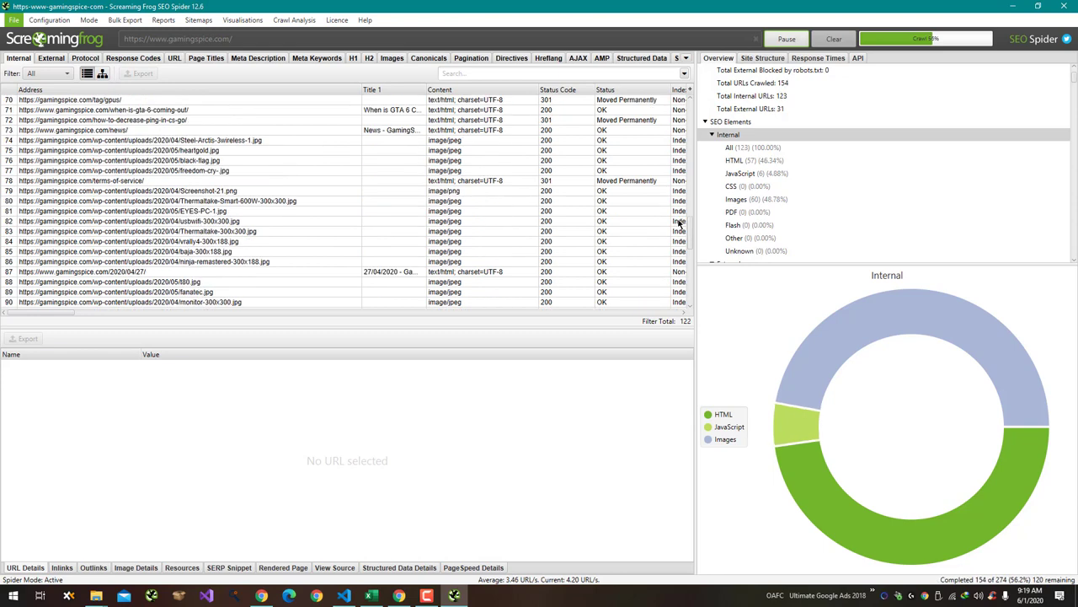
pyautogui.scroll(-5, 679, 222)
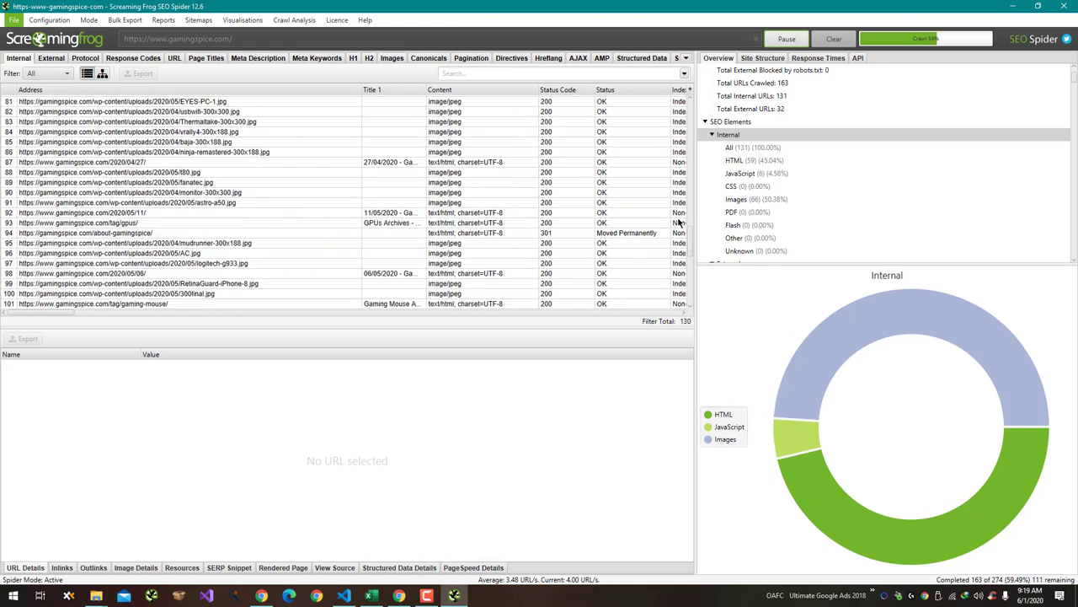
# Step: Switch to Chrome and review the GTmetrix performance report and the site:gamingspice.com search results
pyautogui.click(235, 505)
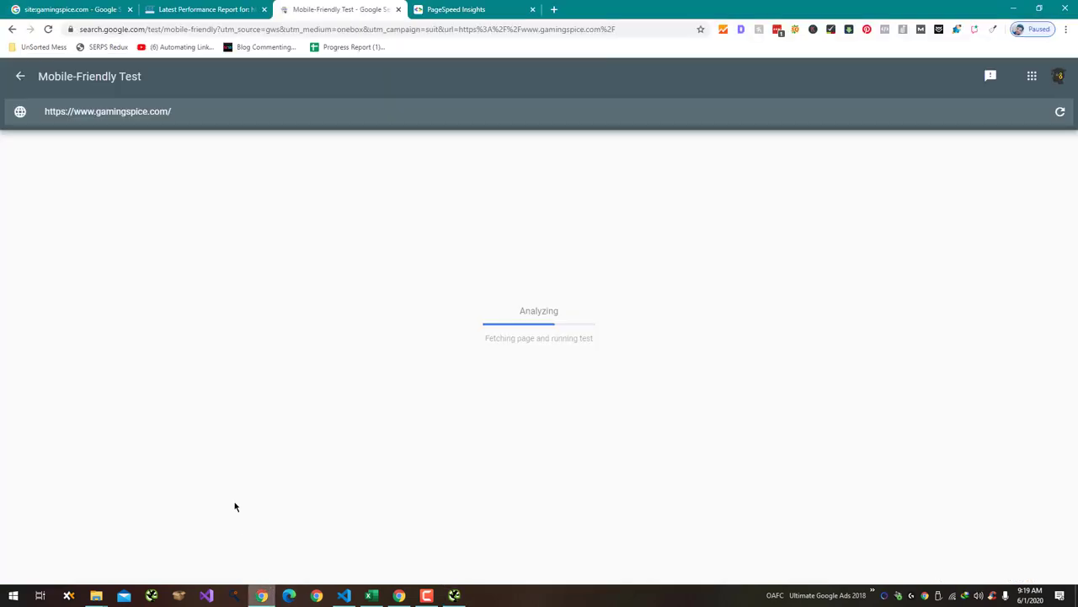
pyautogui.click(206, 10)
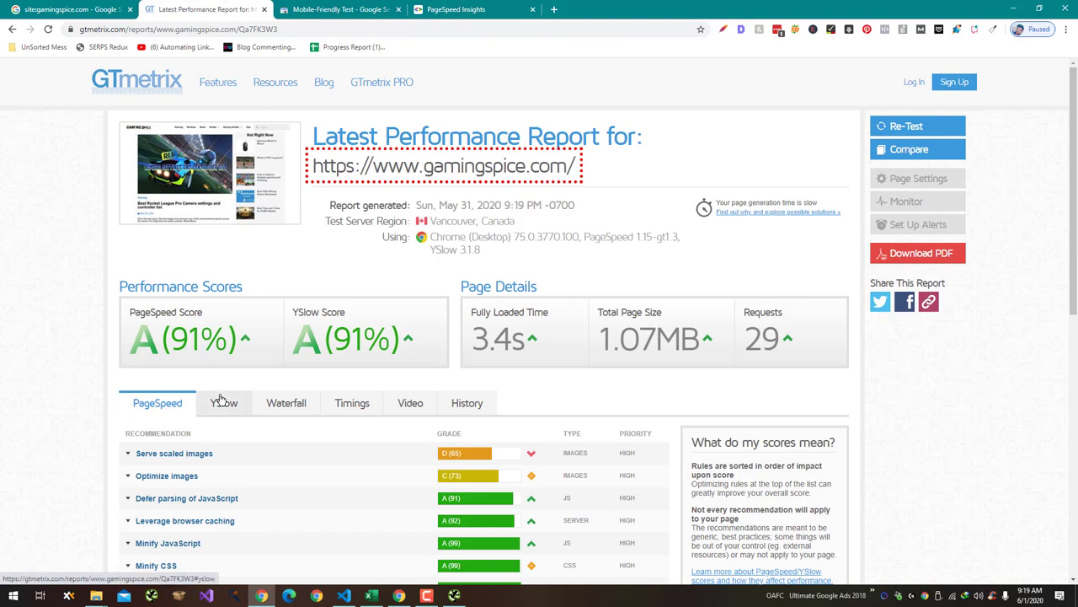
pyautogui.click(212, 455)
pyautogui.click(211, 455)
pyautogui.click(109, 16)
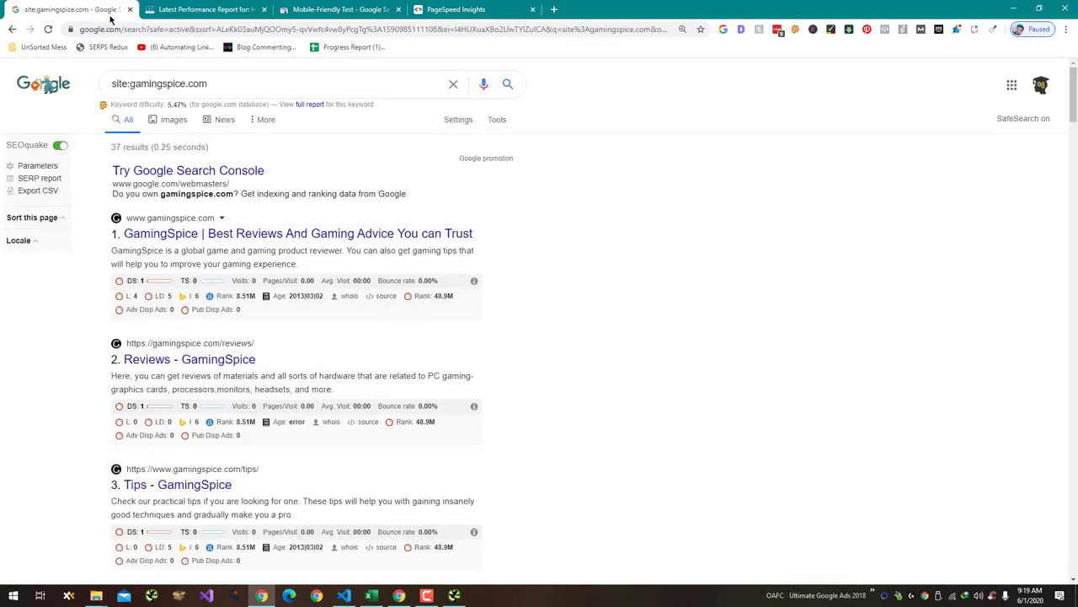
pyautogui.click(445, 9)
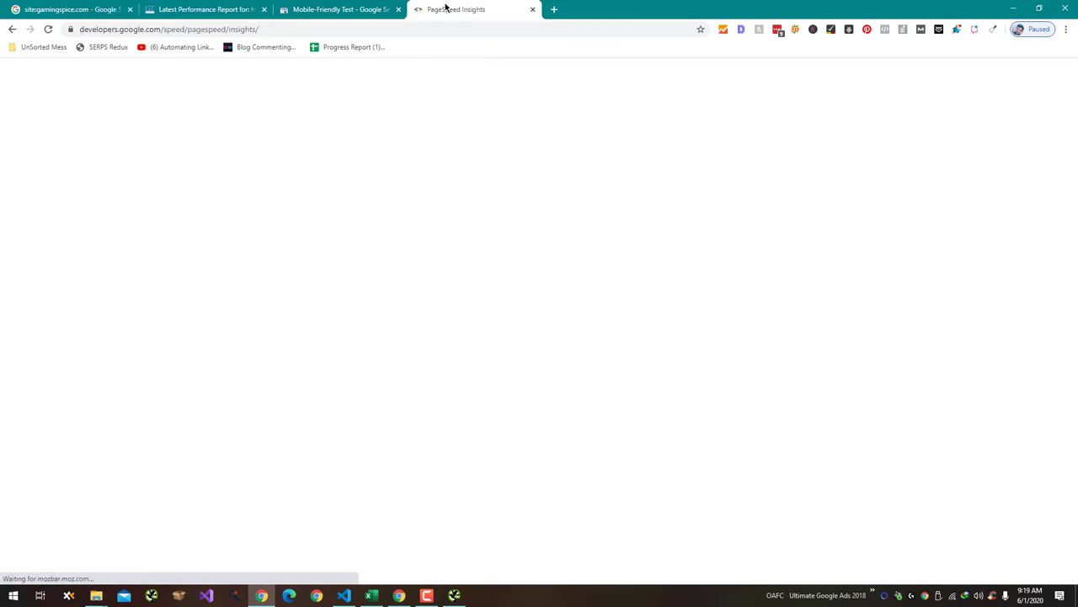
pyautogui.click(402, 166)
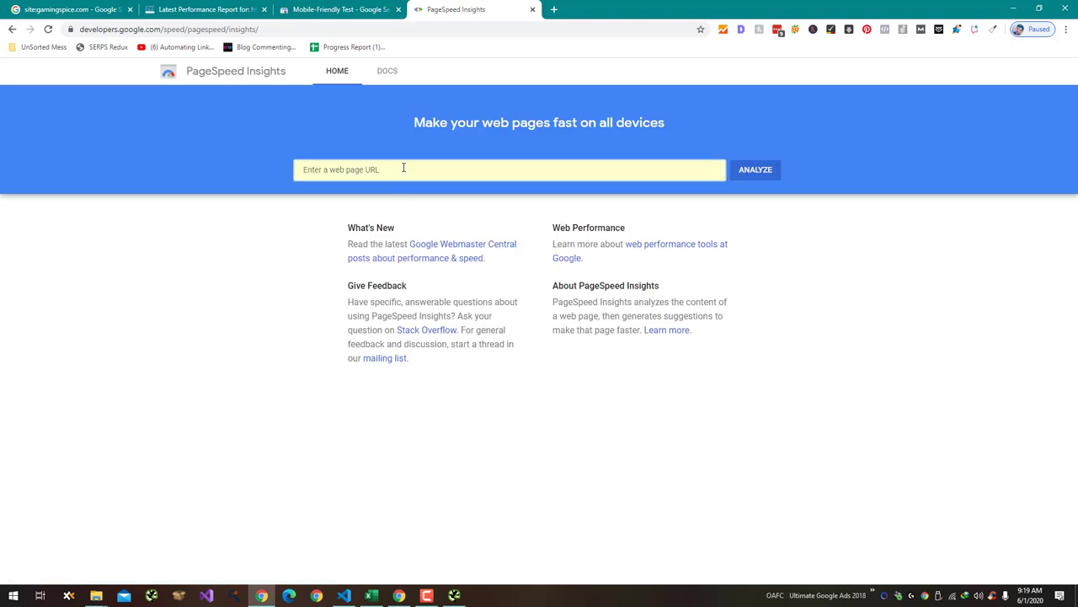
pyautogui.write('https://www.gamingspice.com/')
pyautogui.click(741, 172)
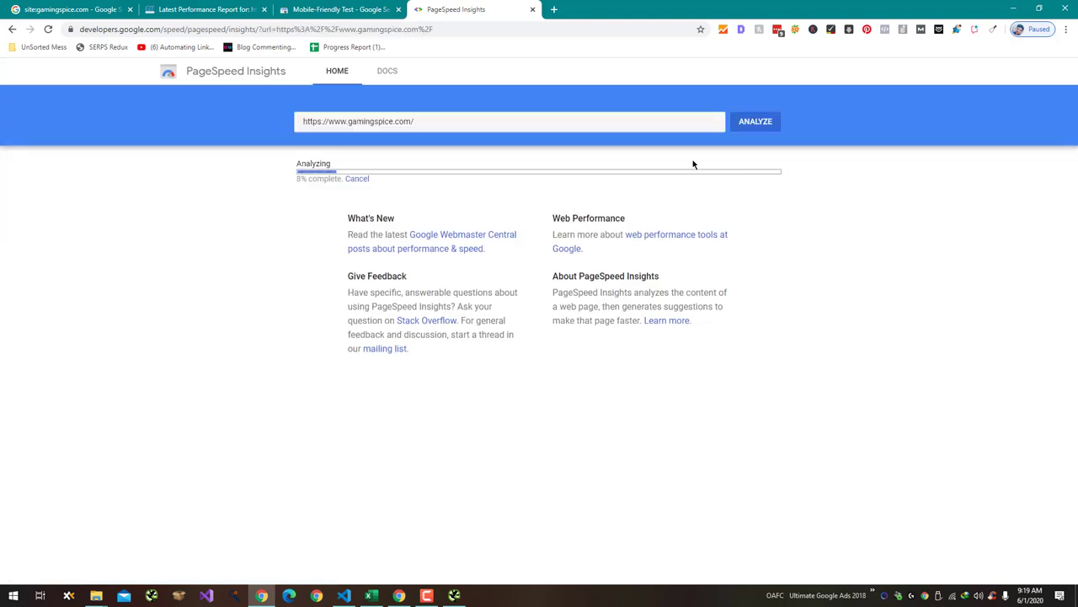
pyautogui.click(289, 6)
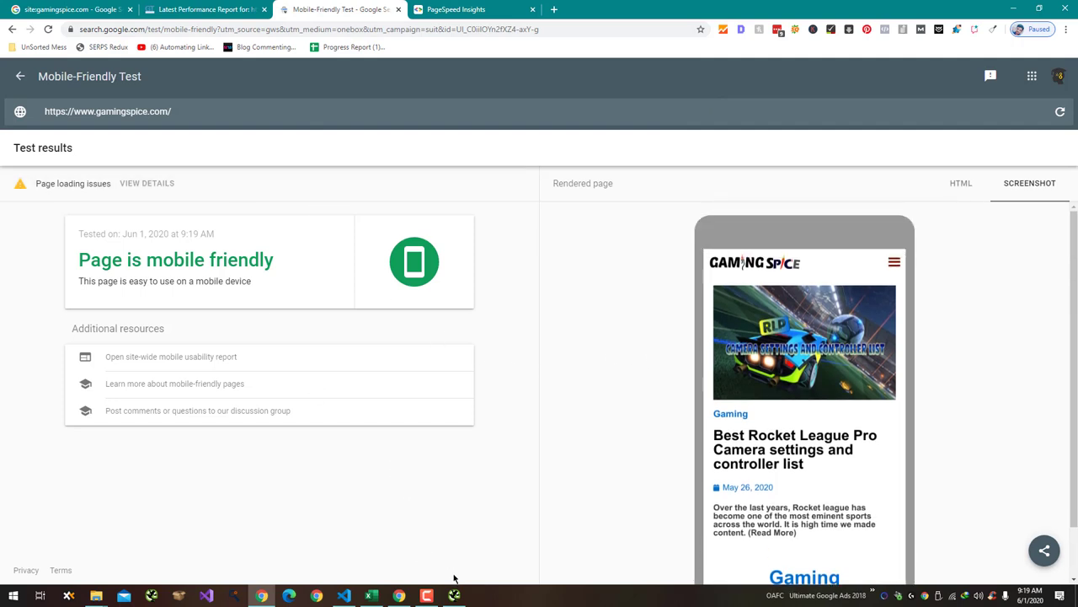
pyautogui.click(371, 595)
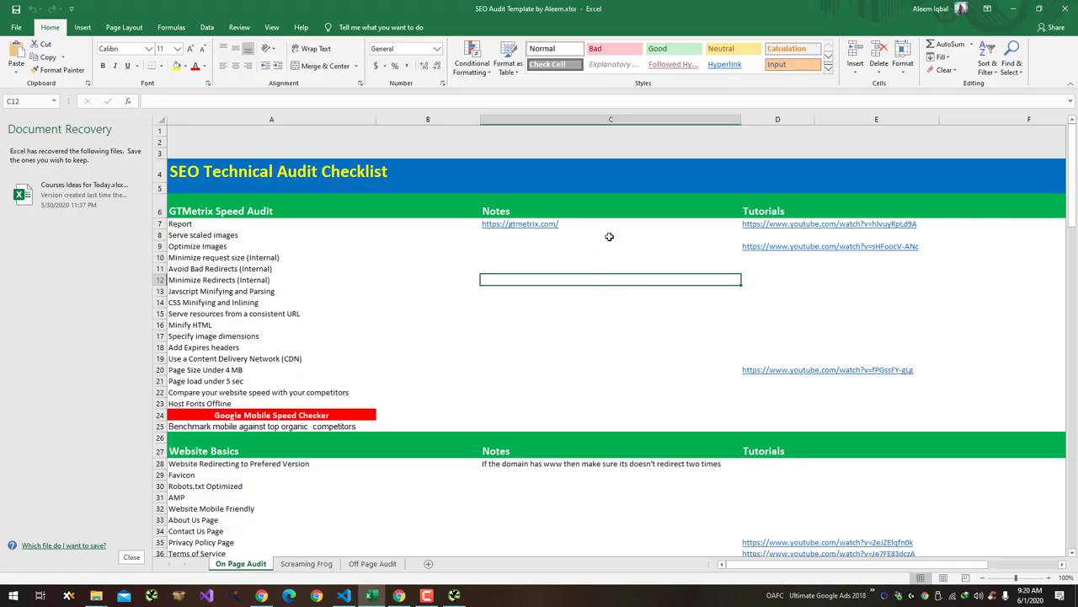
pyautogui.click(613, 223)
pyautogui.write('https://gtmetrix.com/reports/www.gamingspice.com/Qa7FK3W3')
pyautogui.hotkey('alt', 'Tab')
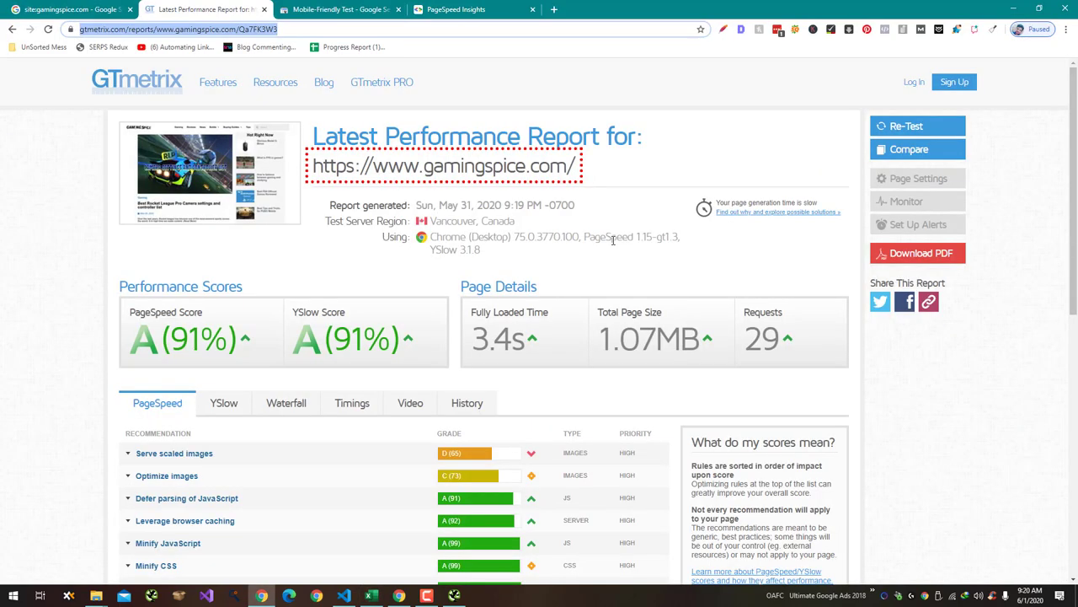
pyautogui.hotkey('alt', 'Tab')
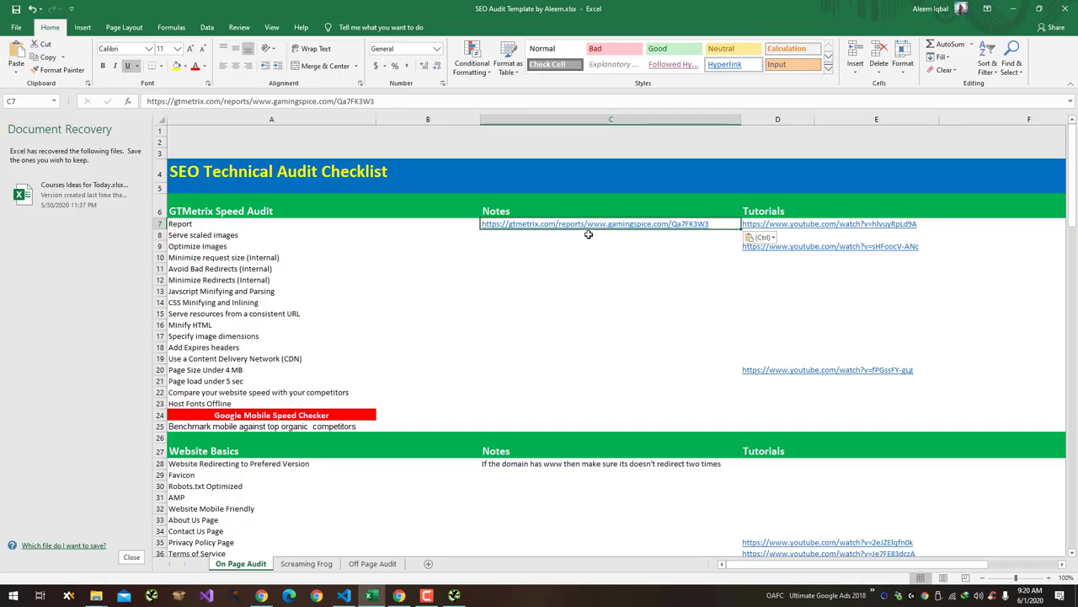
# Step: Enter 65 as the Serve scaled images note and select the speed audit note cells C8:C25
pyautogui.click(590, 234)
pyautogui.press('Down')
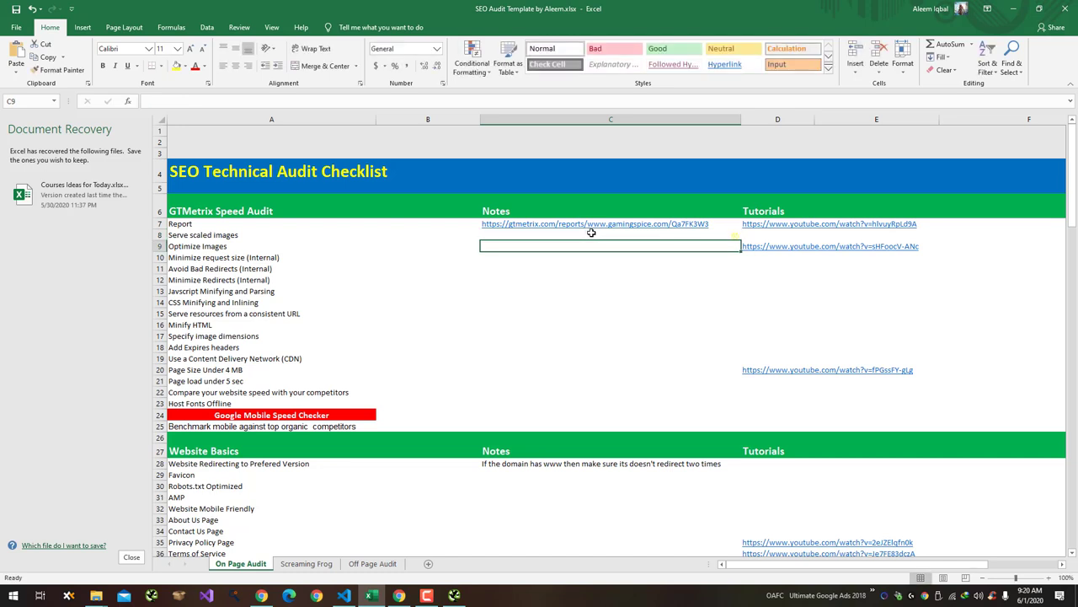
pyautogui.moveTo(593, 236); pyautogui.dragTo(598, 424)
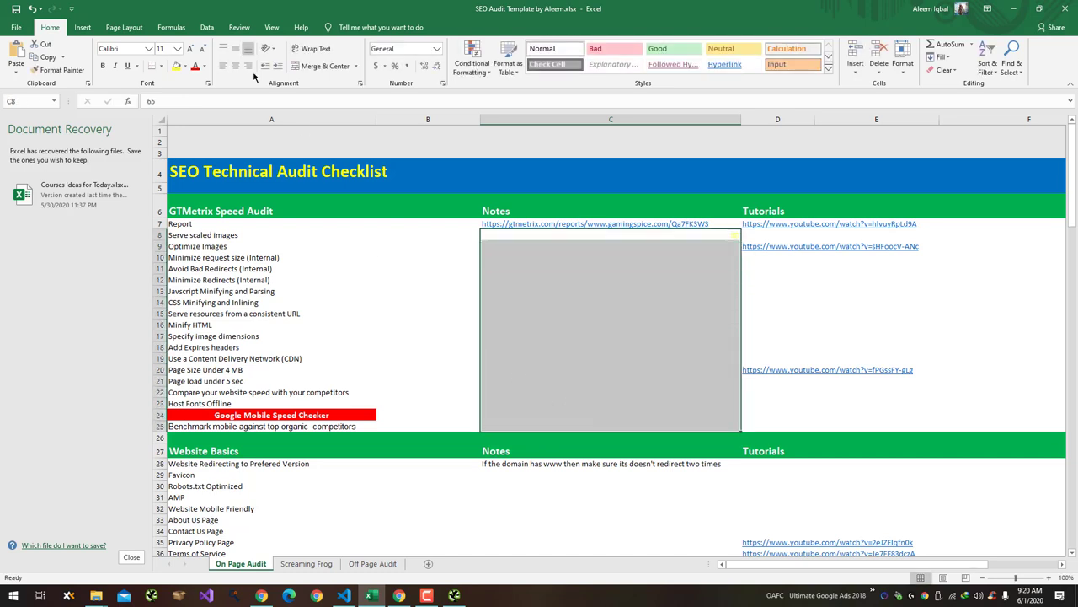
pyautogui.click(185, 66)
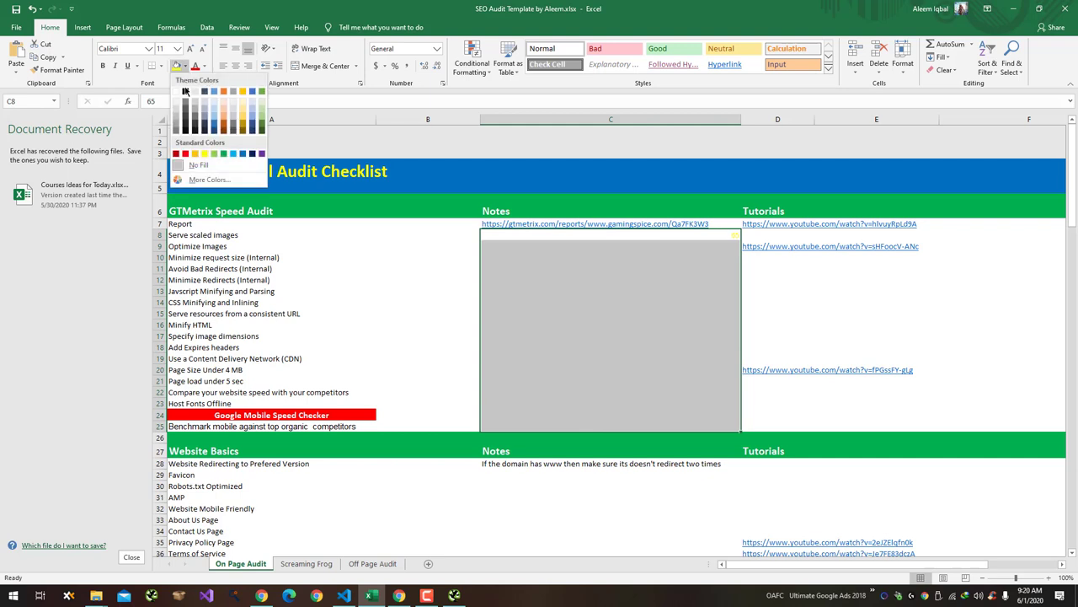
pyautogui.click(185, 91)
pyautogui.hotkey('ctrl', 'z')
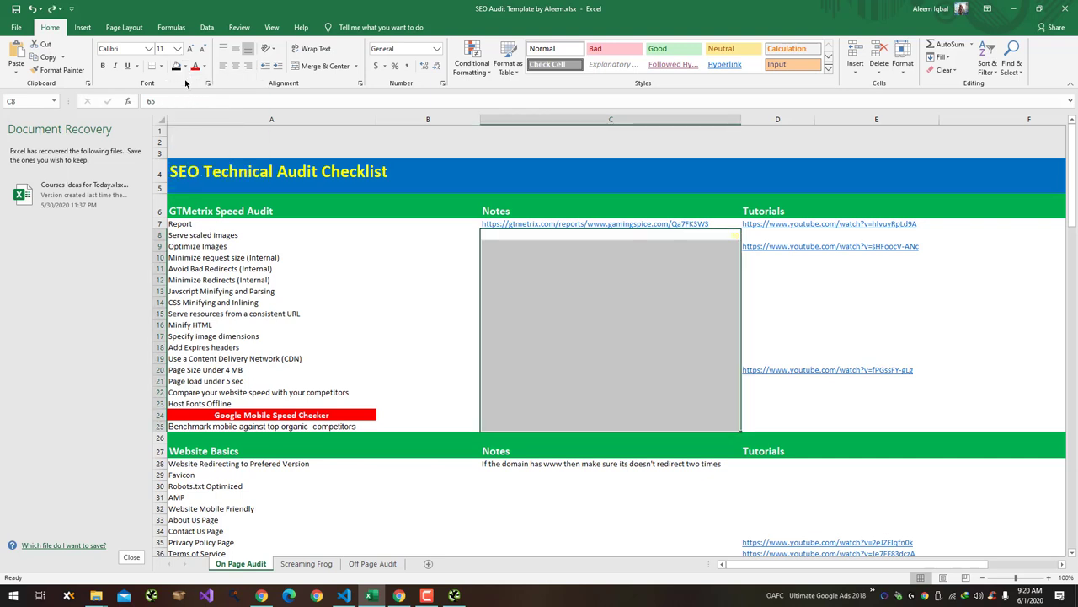
# Step: Set the font colour of the selected speed audit note cells to black
pyautogui.click(204, 67)
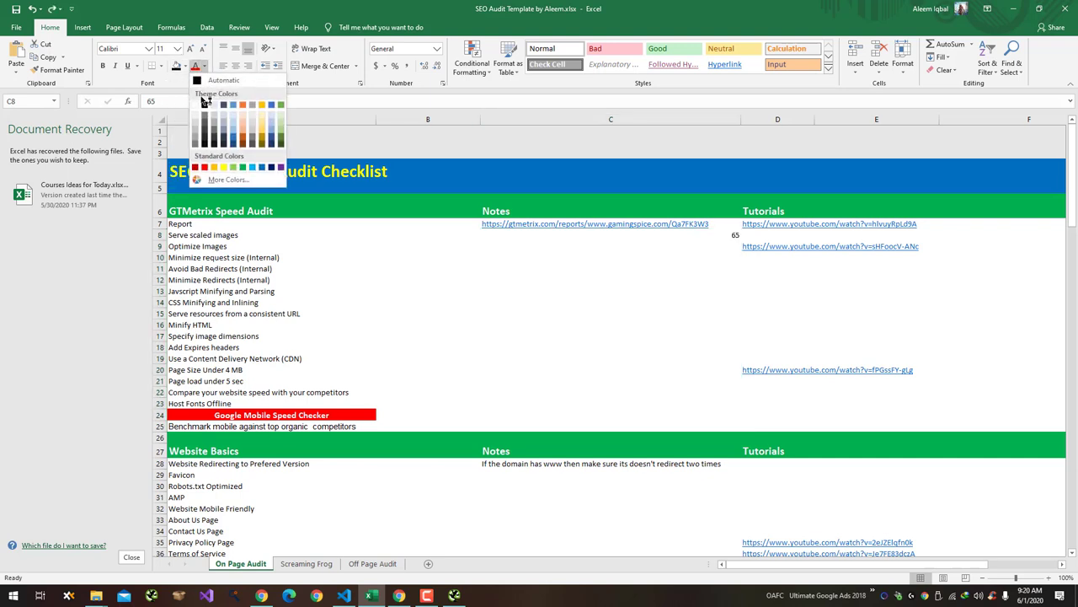
pyautogui.click(534, 234)
pyautogui.click(573, 234)
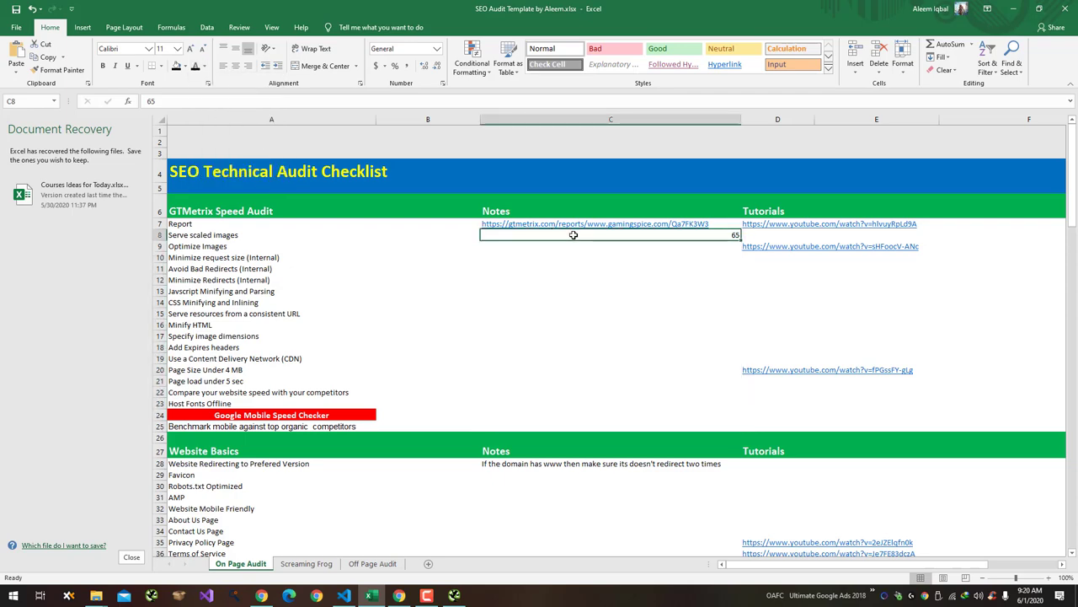
# Step: Record the GTmetrix grades in the Notes column: 65 for Serve scaled images and 73 for Optimize Images
pyautogui.hotkey('alt', 'Tab')
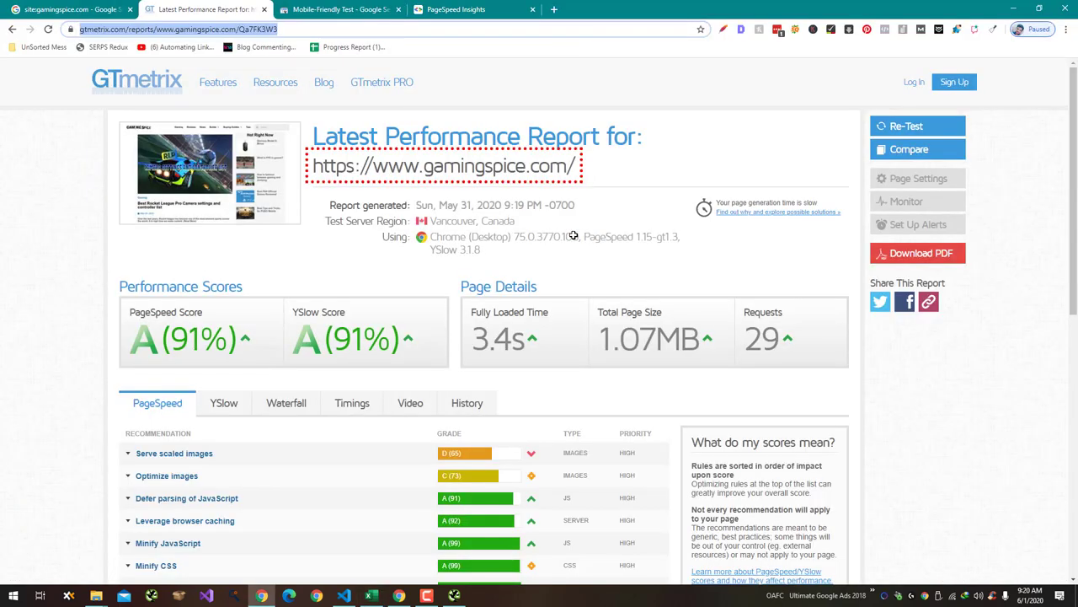
pyautogui.hotkey('alt', 'Tab')
pyautogui.write('65')
pyautogui.press('Return')
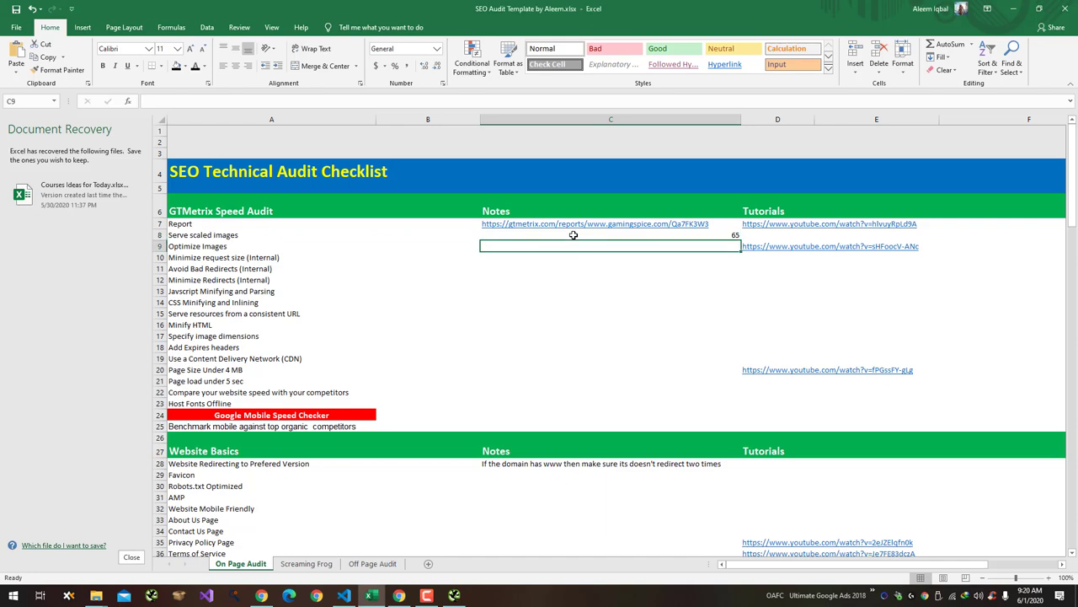
pyautogui.write('73')
pyautogui.press('Return')
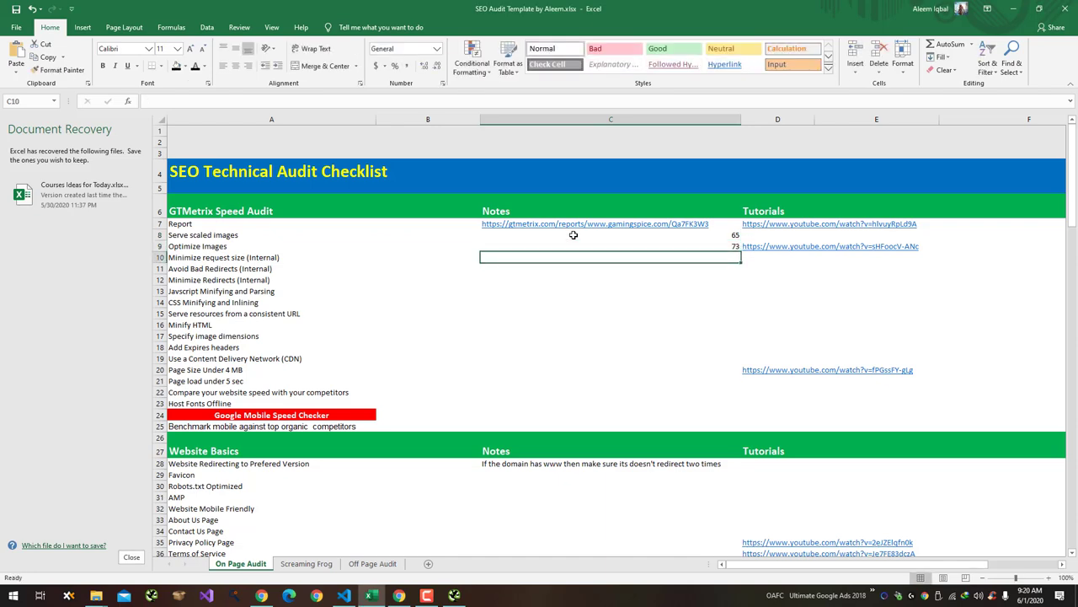
# Step: Consult the GTmetrix recommendation grades and enter 10 as the Minimize request size (Internal) note
pyautogui.hotkey('alt', 'Tab')
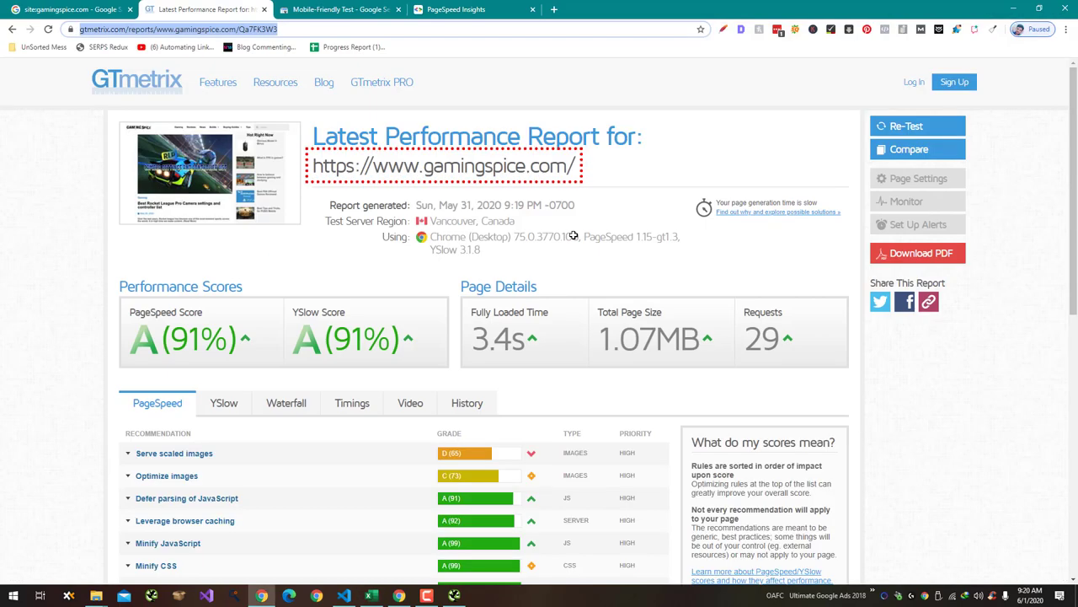
pyautogui.scroll(-3, 520, 211)
pyautogui.scroll(3, 574, 222)
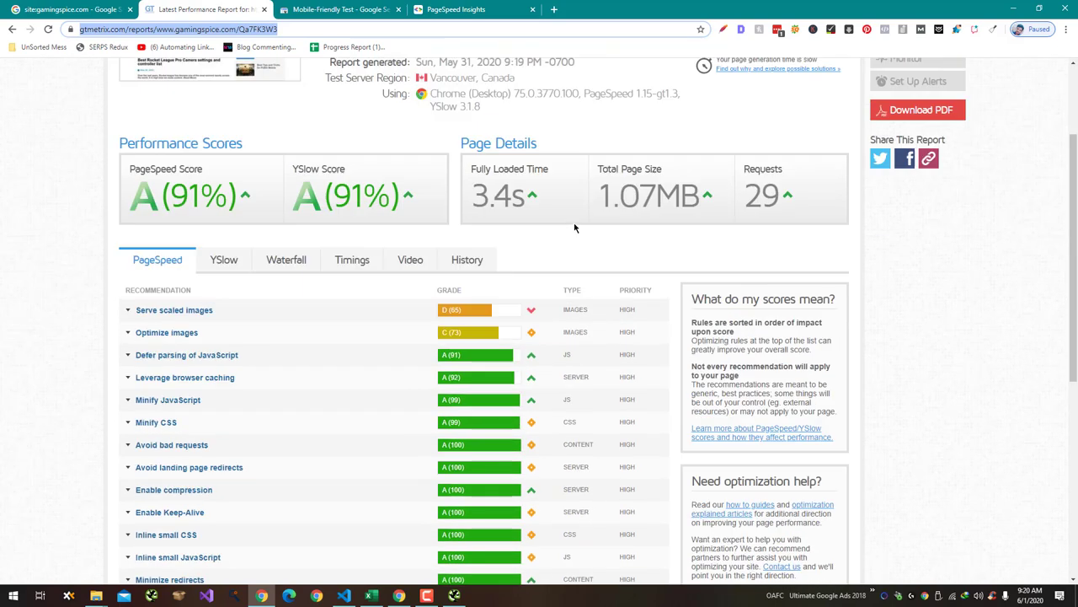
pyautogui.hotkey('alt', 'Tab')
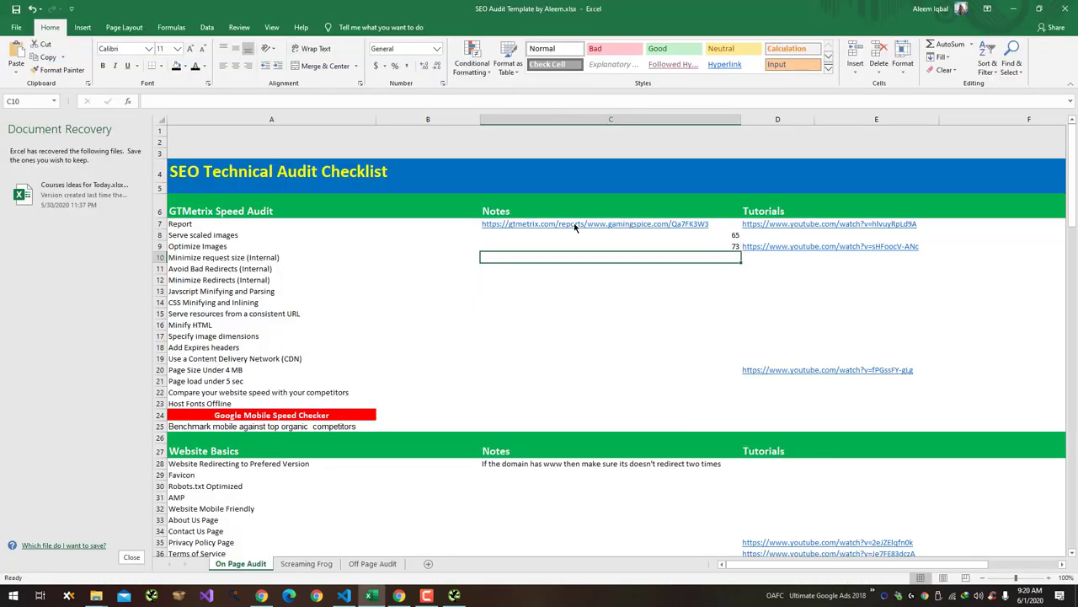
pyautogui.write('10')
pyautogui.press('Return')
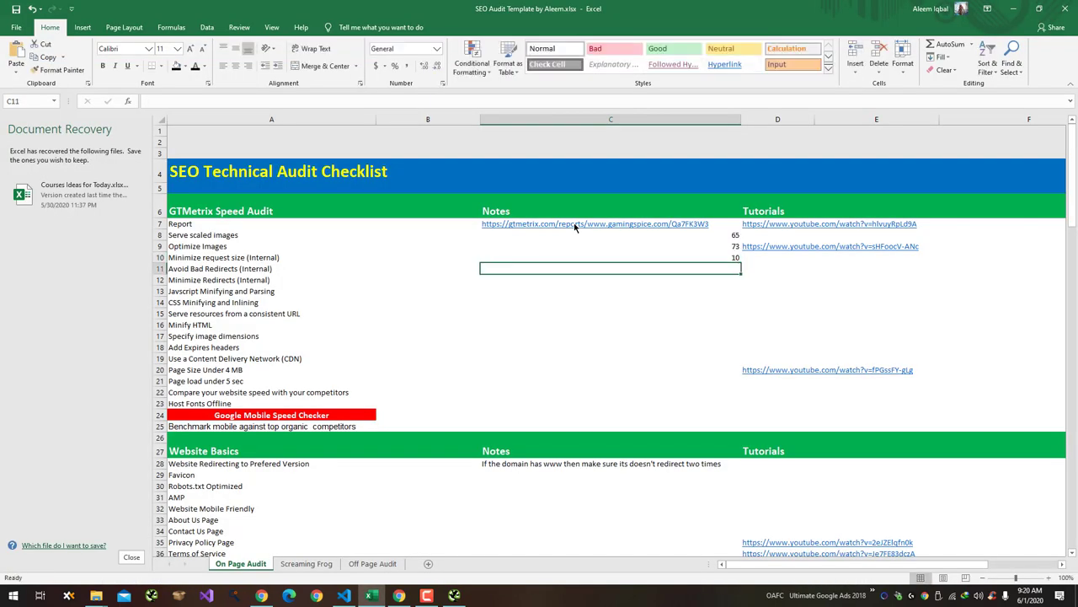
# Step: Copy the value 10 from Minimize request size into each note from Avoid Bad Redirects through Add Expires headers (C11:C18)
pyautogui.press('Up')
pyautogui.hotkey('ctrl', 'c')
pyautogui.press('Down')
pyautogui.hotkey('ctrl', 'v')
pyautogui.press('Down')
pyautogui.hotkey('ctrl', 'v')
pyautogui.press('Down')
pyautogui.hotkey('ctrl', 'v')
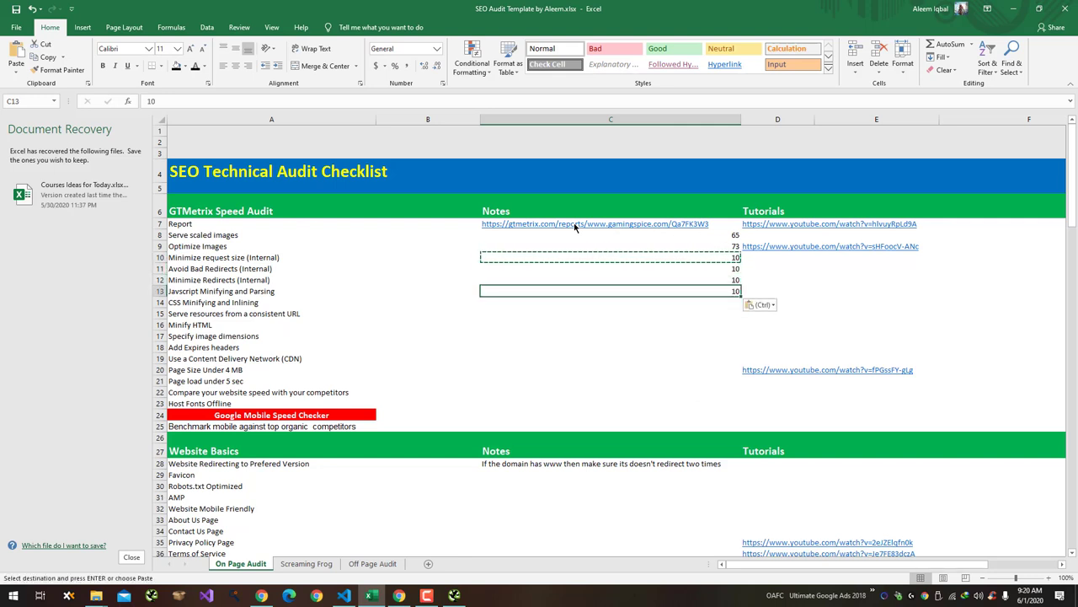
pyautogui.press('Down')
pyautogui.hotkey('ctrl', 'v')
pyautogui.press('Down')
pyautogui.hotkey('ctrl', 'v')
pyautogui.press('Down')
pyautogui.hotkey('ctrl', 'v')
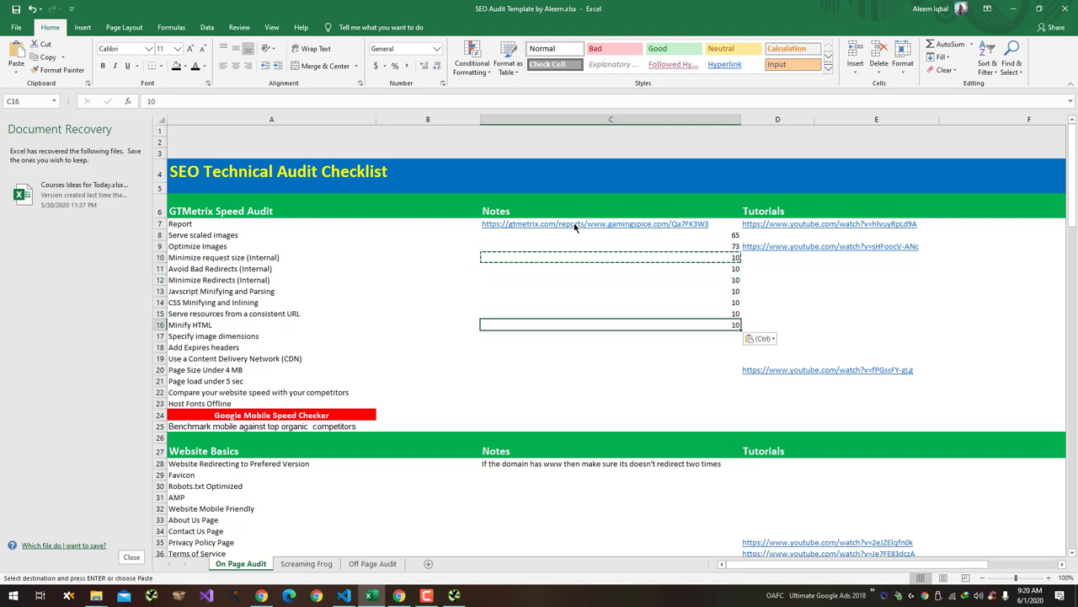
pyautogui.press('Down')
pyautogui.hotkey('ctrl', 'v')
pyautogui.press('Down')
pyautogui.hotkey('ctrl', 'v')
pyautogui.press('Down')
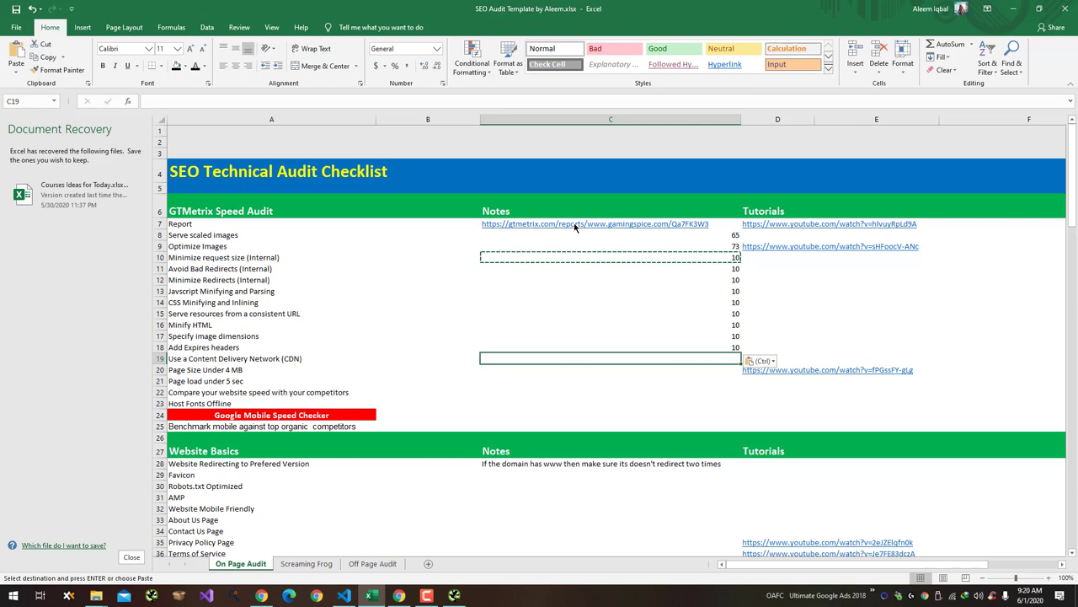
# Step: Check the YSlow recommendations in the GTmetrix report and enter Yes as the Use a Content Delivery Network (CDN) note in the Excel checklist
pyautogui.hotkey('alt', 'Tab')
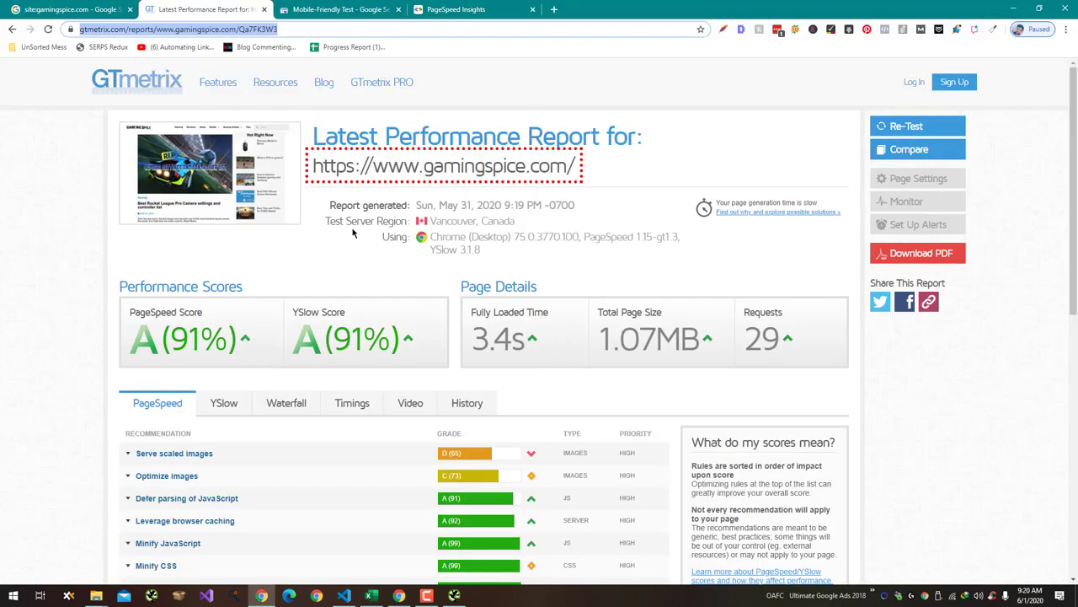
pyautogui.click(243, 404)
pyautogui.scroll(-3, 252, 400)
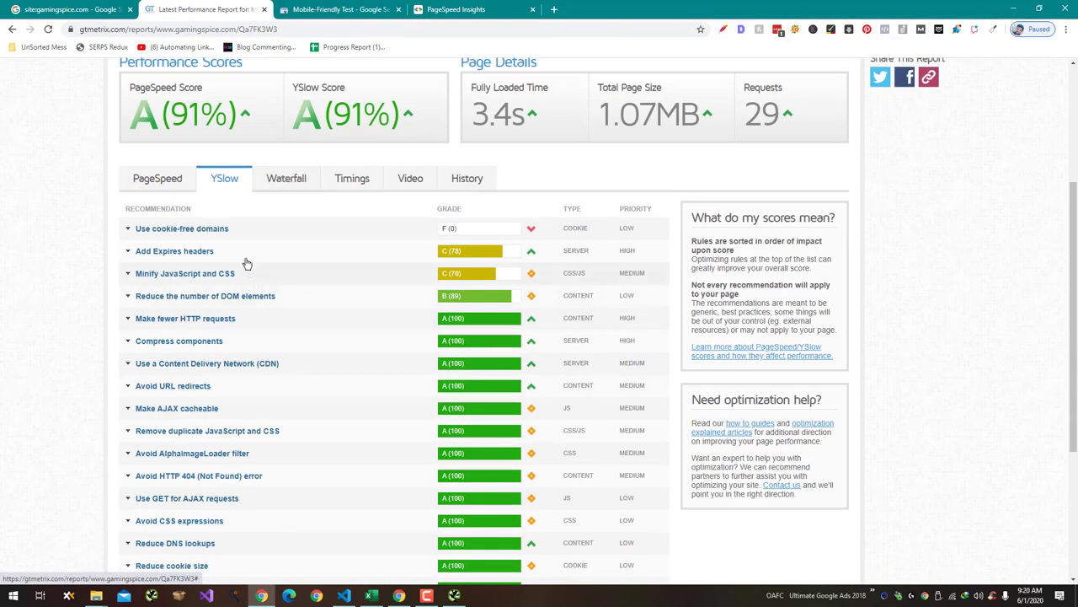
pyautogui.hotkey('alt', 'Tab')
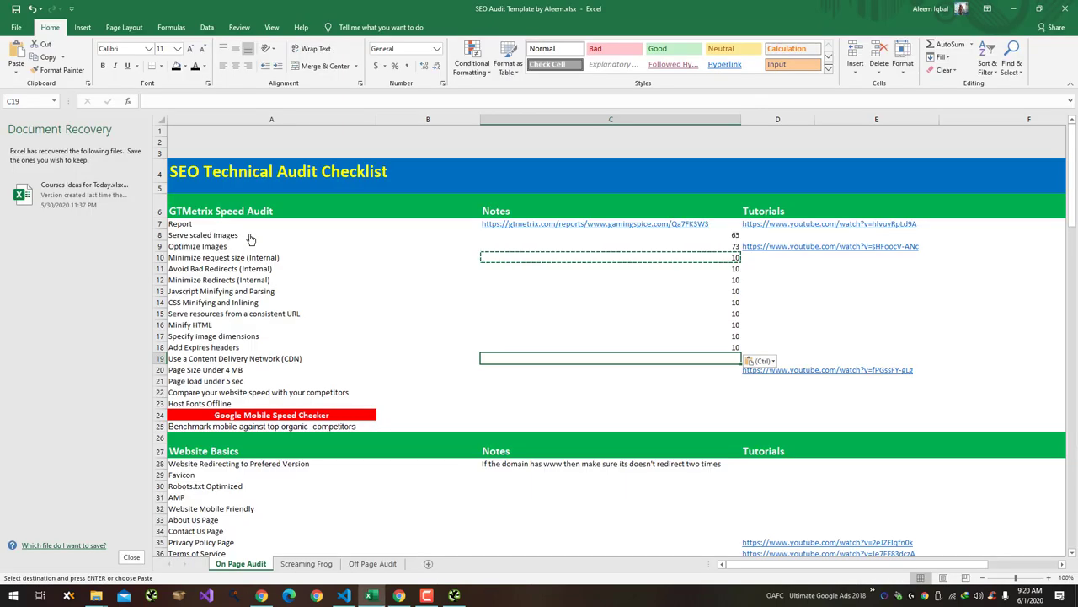
pyautogui.write('Yes')
pyautogui.press('Return')
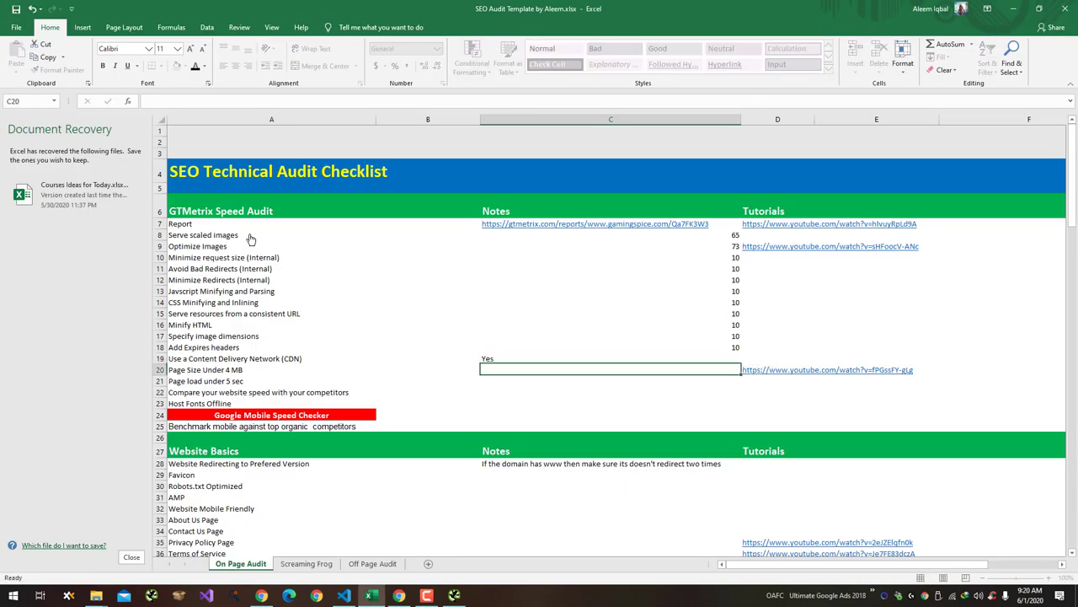
# Step: Consult the GTmetrix page details and enter Yes in the notes for Page Size Under 4 MB and Page load under 5 sec
pyautogui.hotkey('alt', 'Tab')
pyautogui.hotkey('alt', 'Tab')
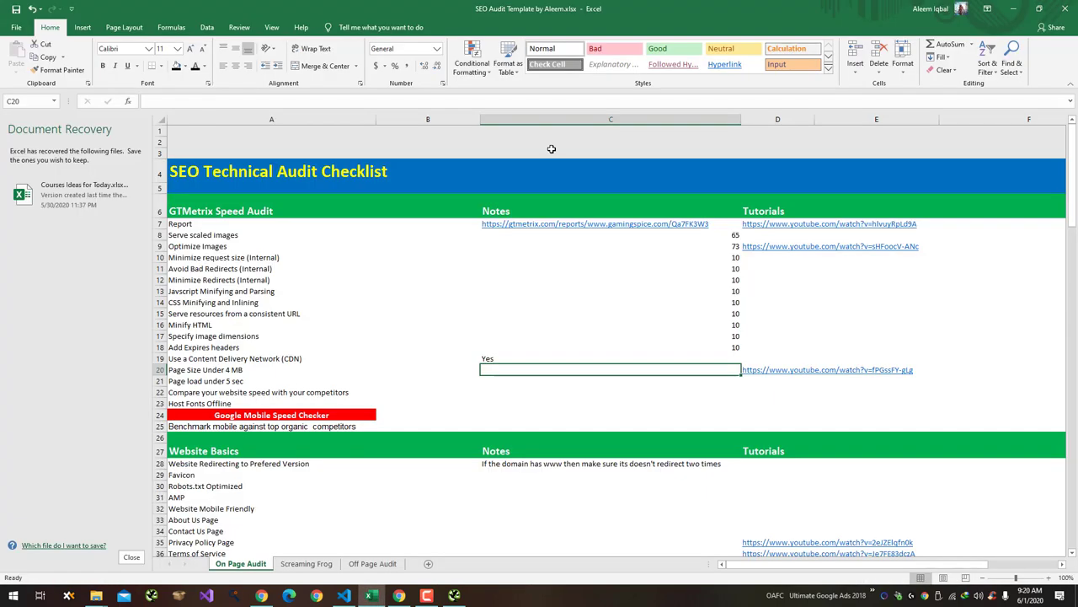
pyautogui.write('Yes')
pyautogui.press('Return')
pyautogui.hotkey('alt', 'Tab')
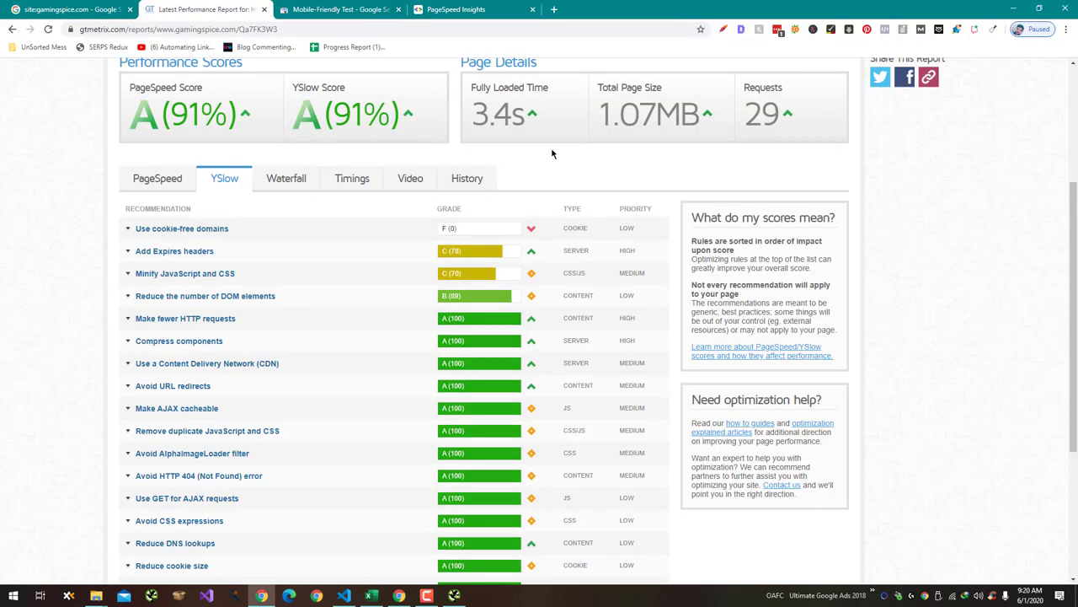
pyautogui.hotkey('alt', 'Tab')
pyautogui.write('Yes')
pyautogui.press('Return')
pyautogui.write('.')
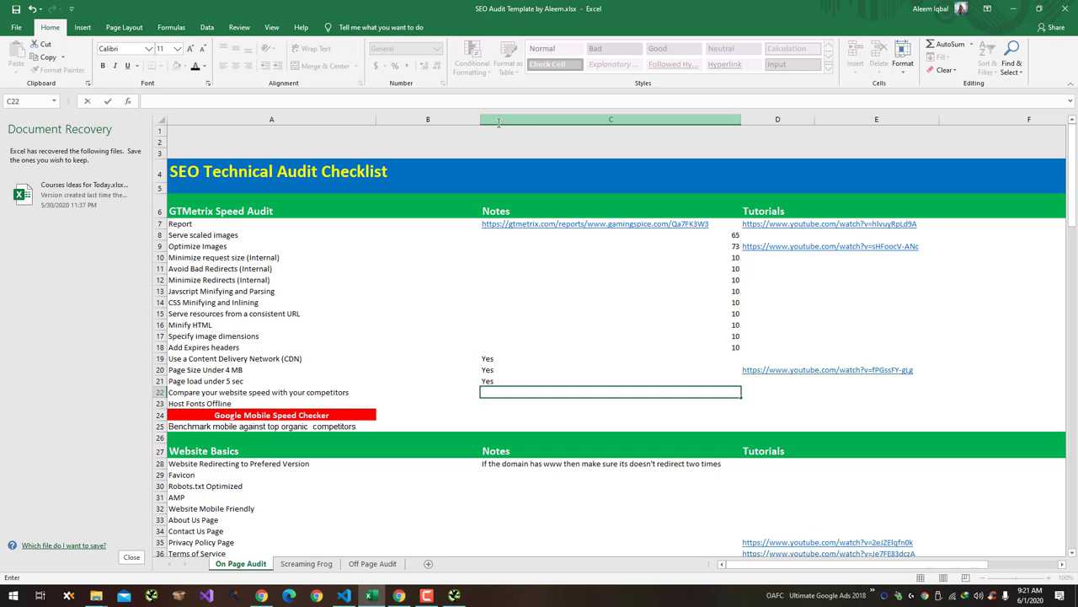
pyautogui.press('Escape')
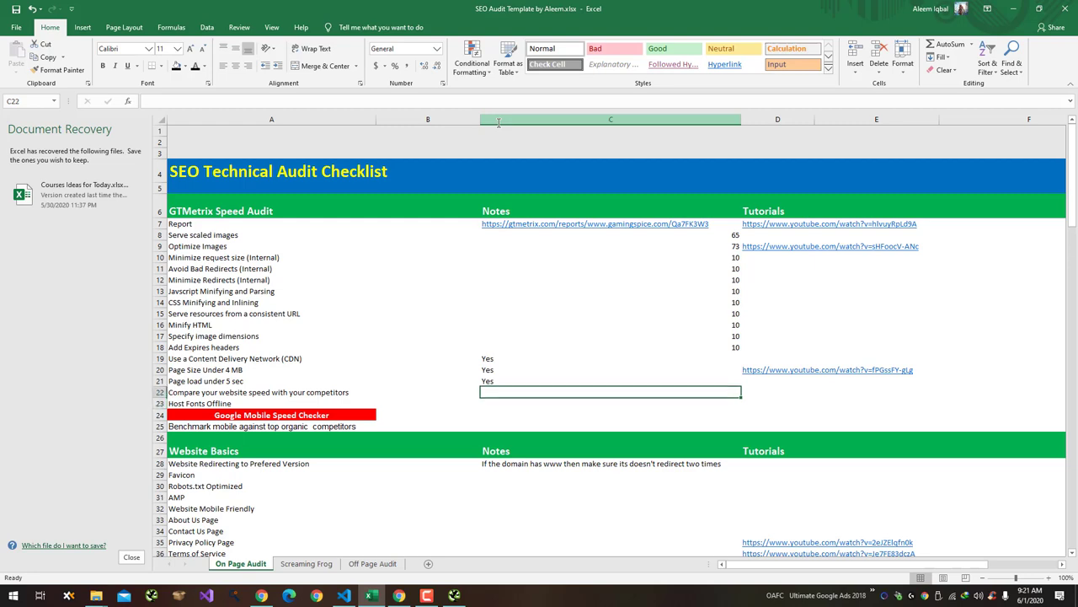
# Step: Review the GTmetrix PageSpeed recommendations and enter "Already done" as the note for Compare your website speed with your competitors
pyautogui.hotkey('alt', 'Tab')
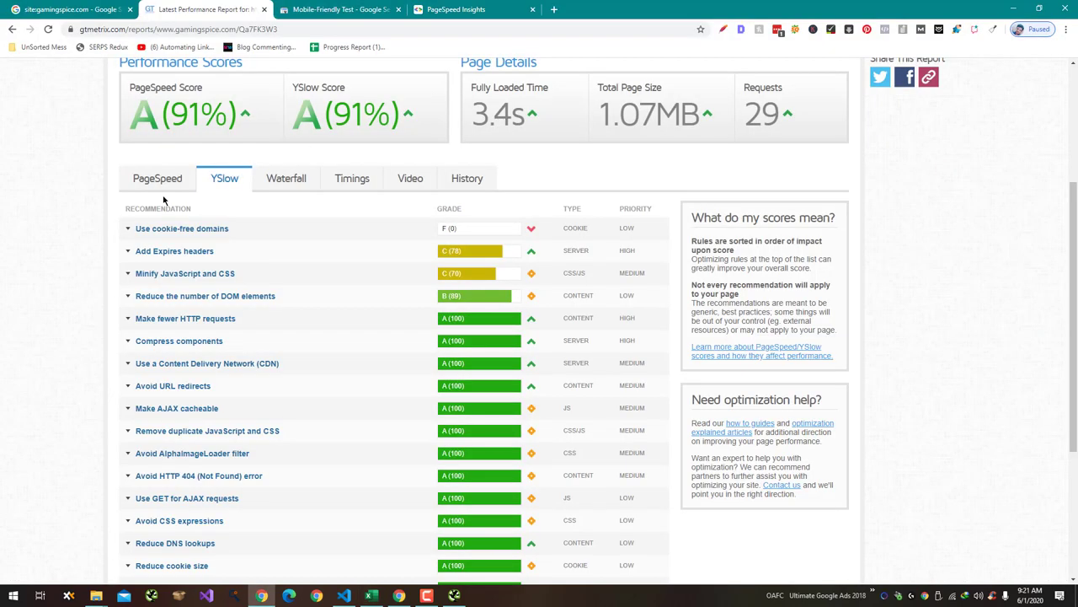
pyautogui.click(164, 179)
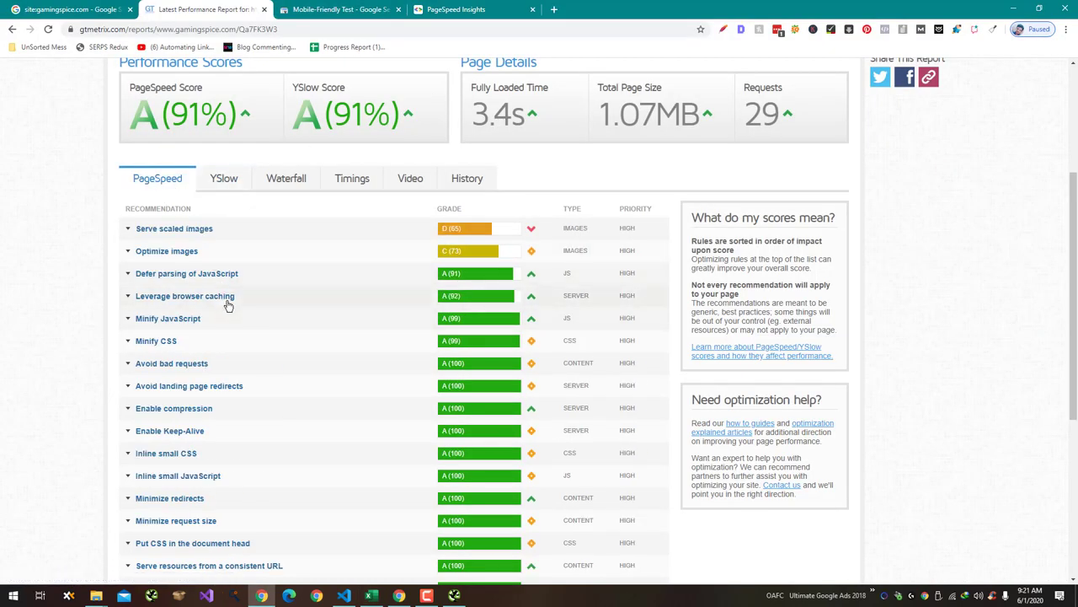
pyautogui.click(228, 303)
pyautogui.click(227, 302)
pyautogui.hotkey('alt', 'Tab')
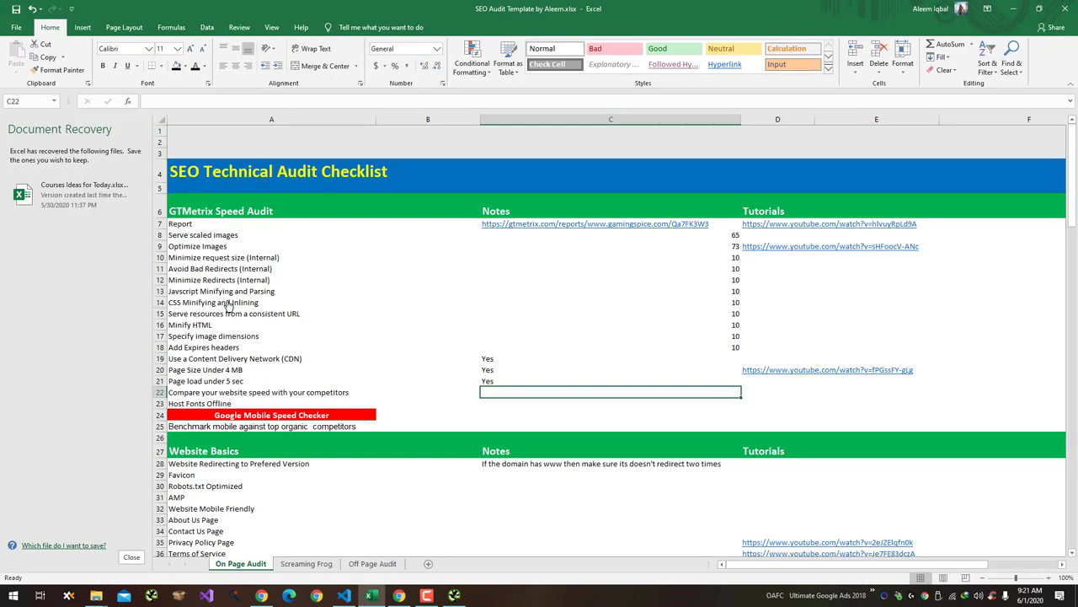
pyautogui.write('N')
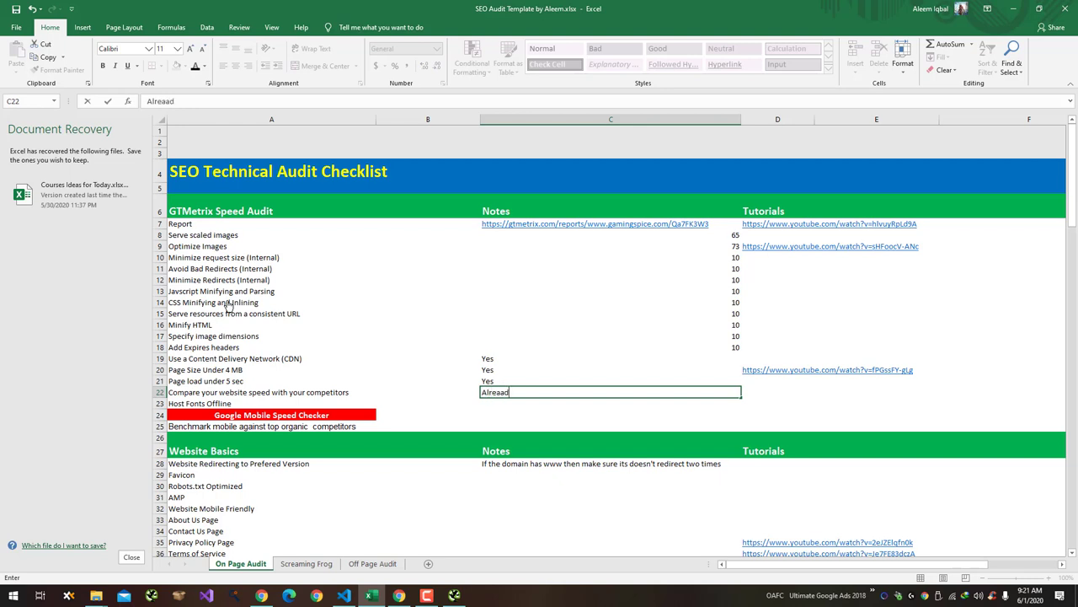
pyautogui.write('lready done')
pyautogui.press('Return')
pyautogui.press('Return')
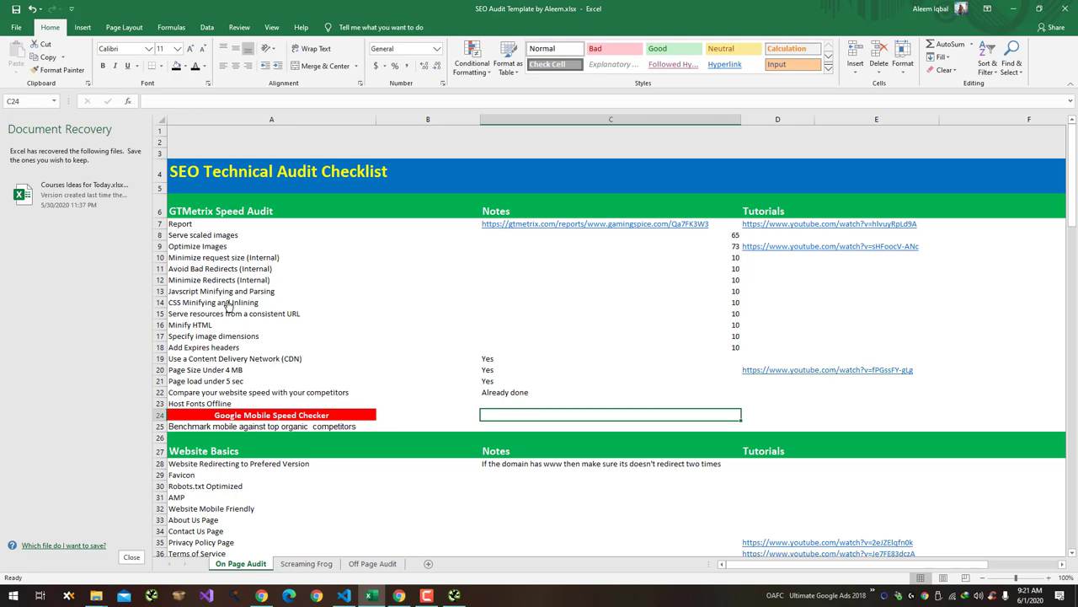
# Step: Search Google in Chrome for "google mobile speed tool", open the Think with Google speed comparison result separately, and close the search results
pyautogui.hotkey('alt', 'Tab')
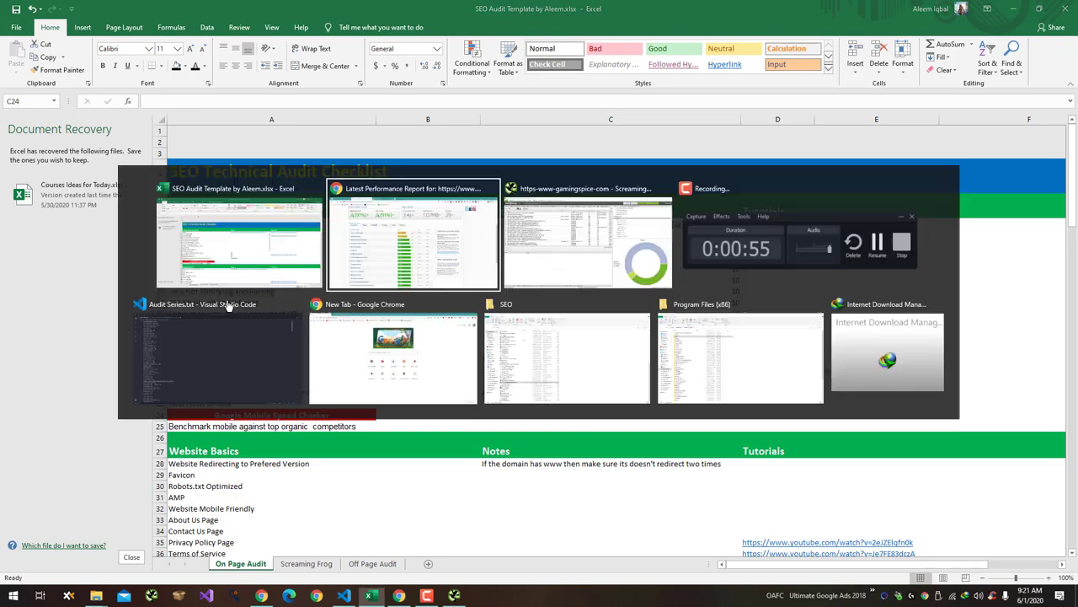
pyautogui.hotkey('ctrl', 't')
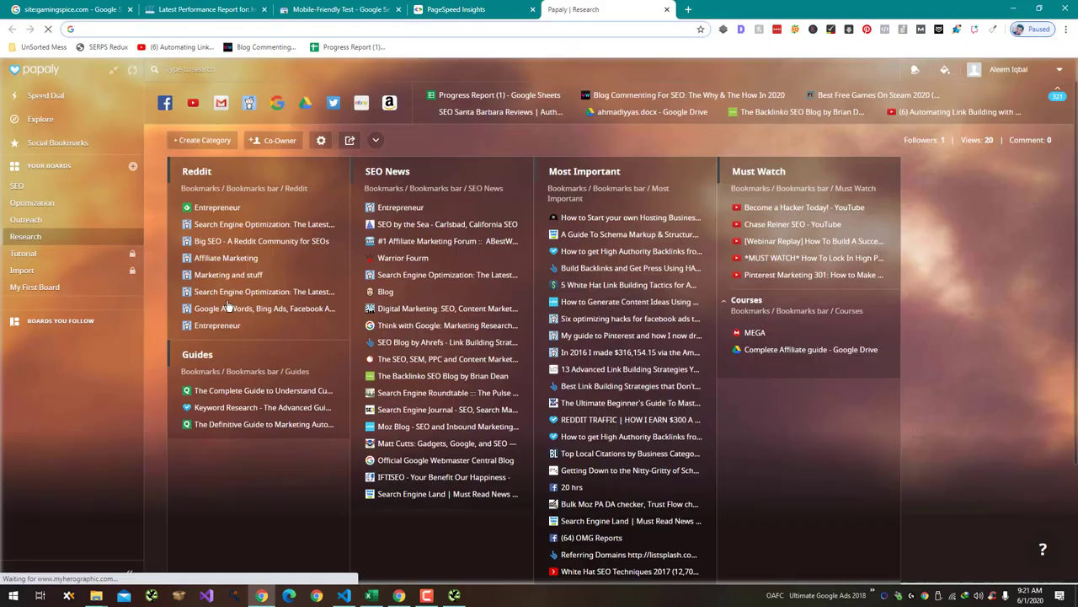
pyautogui.write('google mobile speed t')
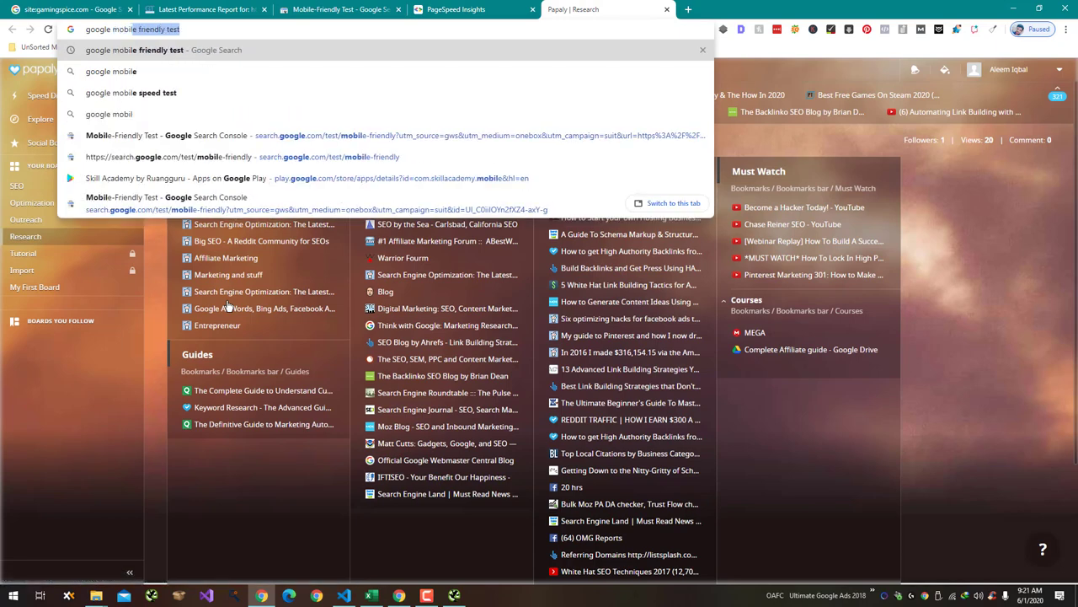
pyautogui.write('ool')
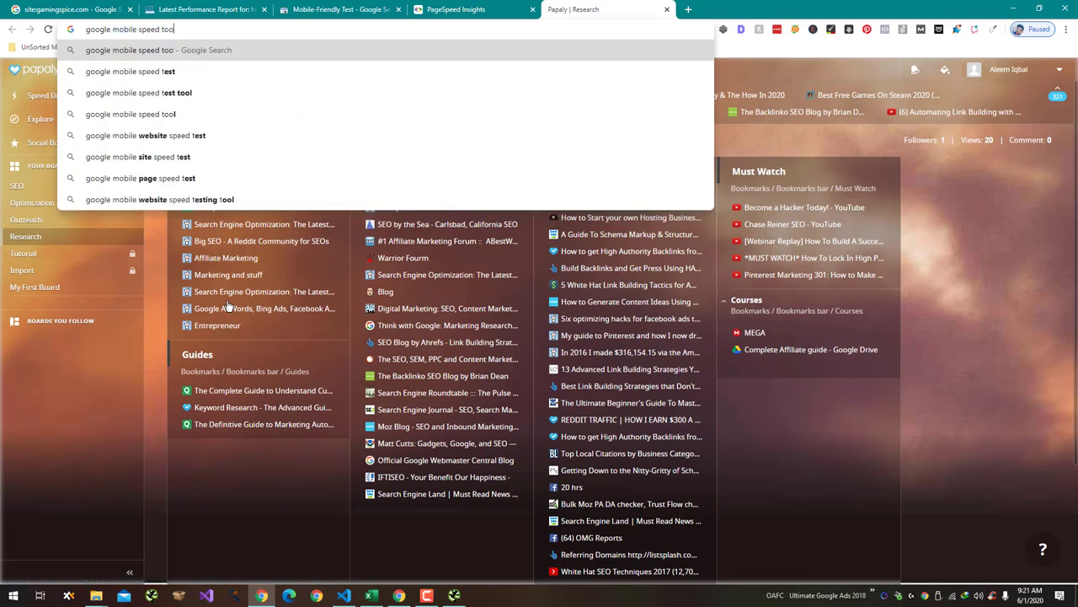
pyautogui.press('Return')
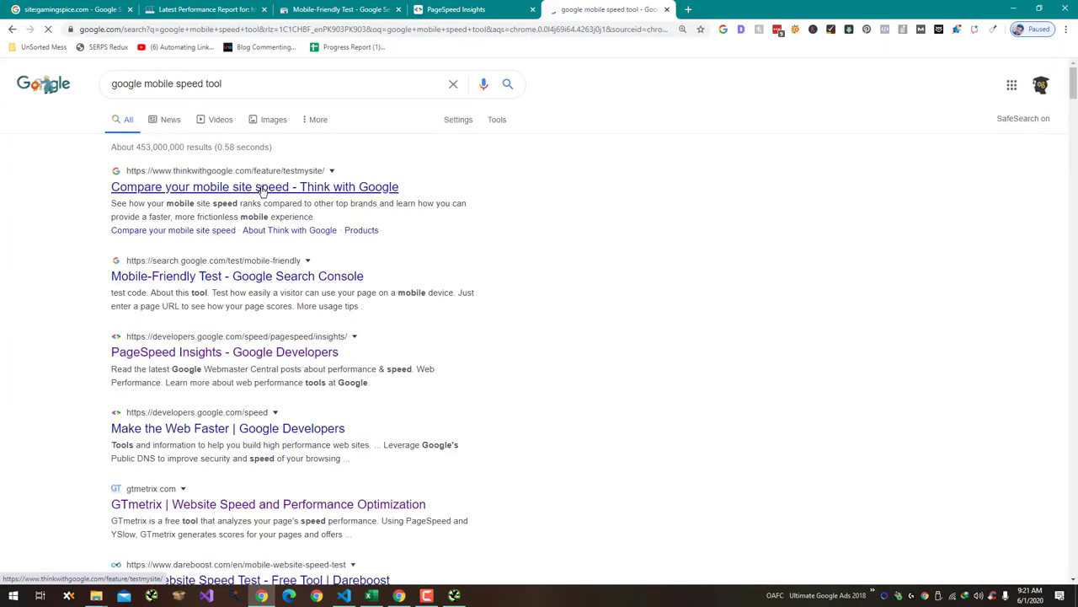
pyautogui.rightClick(357, 189)
pyautogui.click(384, 197)
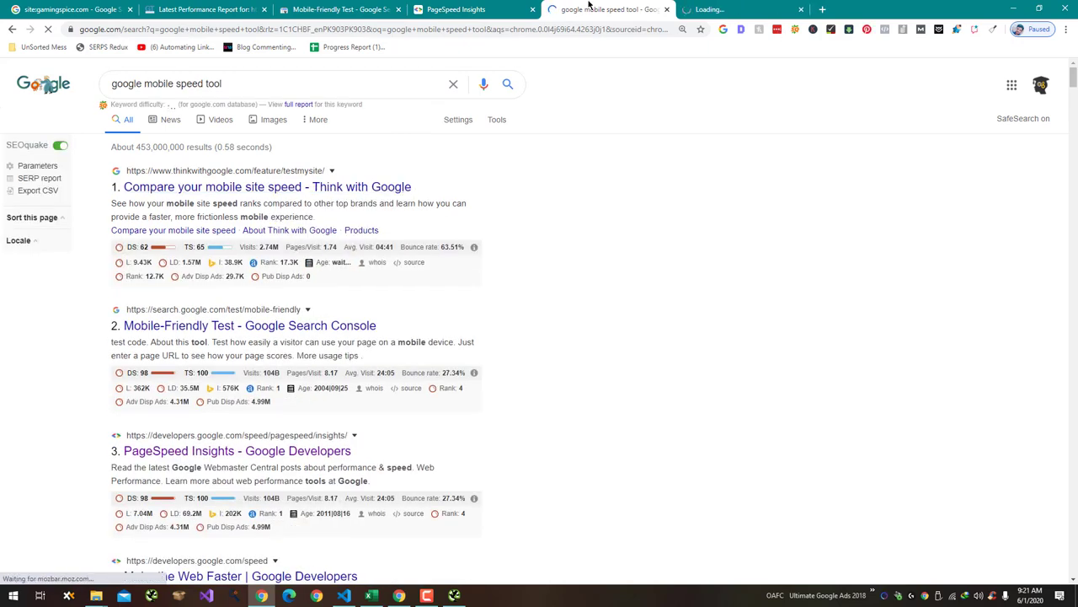
pyautogui.middleClick(561, 8)
# Step: Copy the Think with Google testmysite page address into the Tutorials cell of the Google Mobile Speed Checker row (D24) in Excel
pyautogui.click(547, 29)
pyautogui.hotkey('ctrl', 'c')
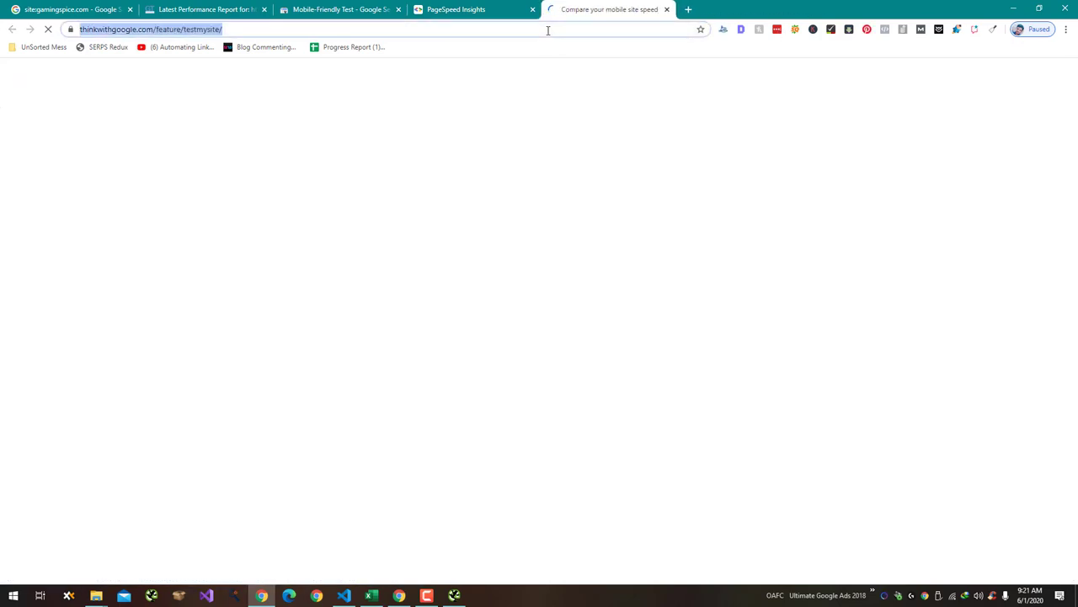
pyautogui.hotkey('alt', 'Tab')
pyautogui.click(785, 414)
pyautogui.hotkey('ctrl', 'v')
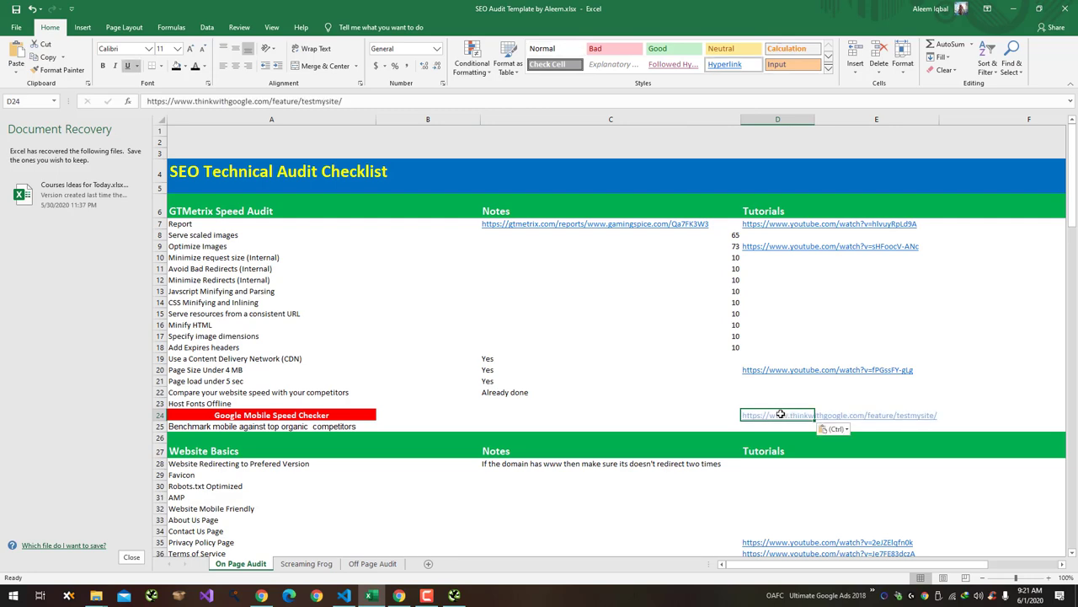
pyautogui.hotkey('alt', 'Tab')
pyautogui.click(417, 361)
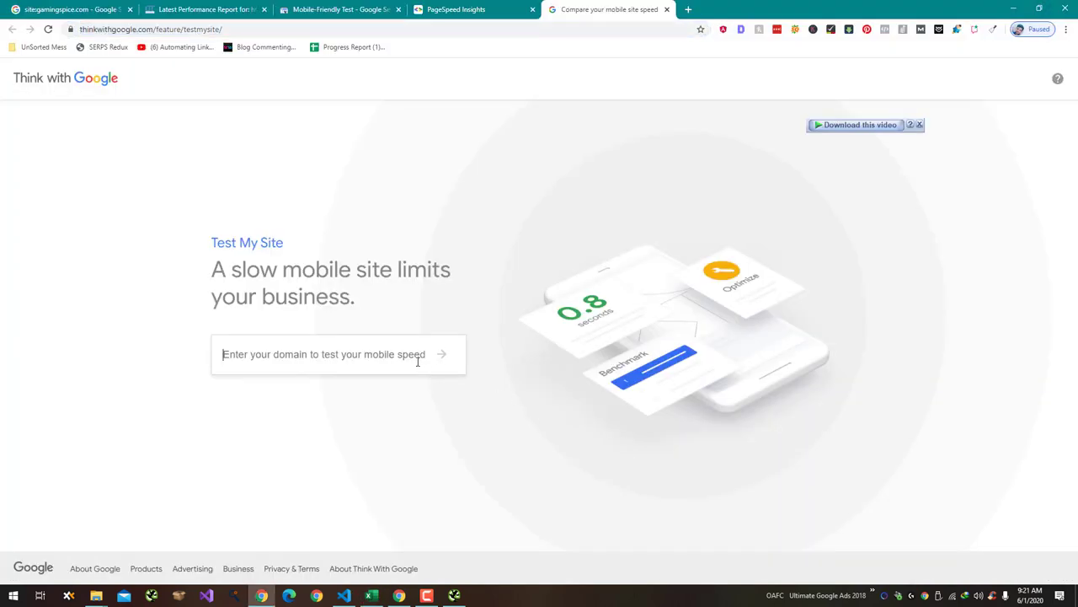
pyautogui.hotkey('alt', 'Tab')
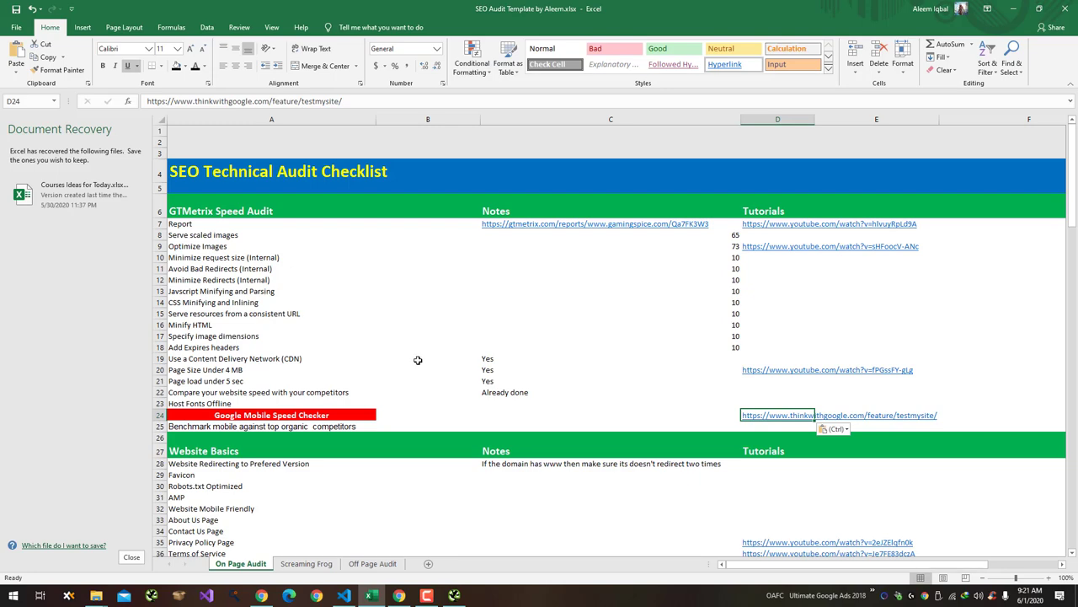
pyautogui.hotkey('alt', 'Tab')
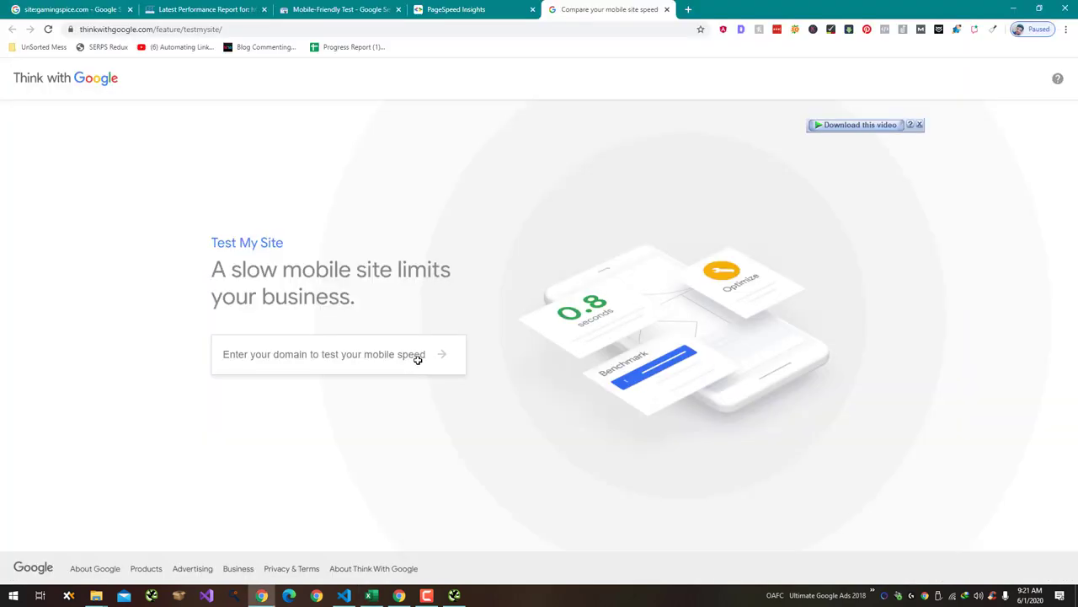
pyautogui.hotkey('alt', 'Tab')
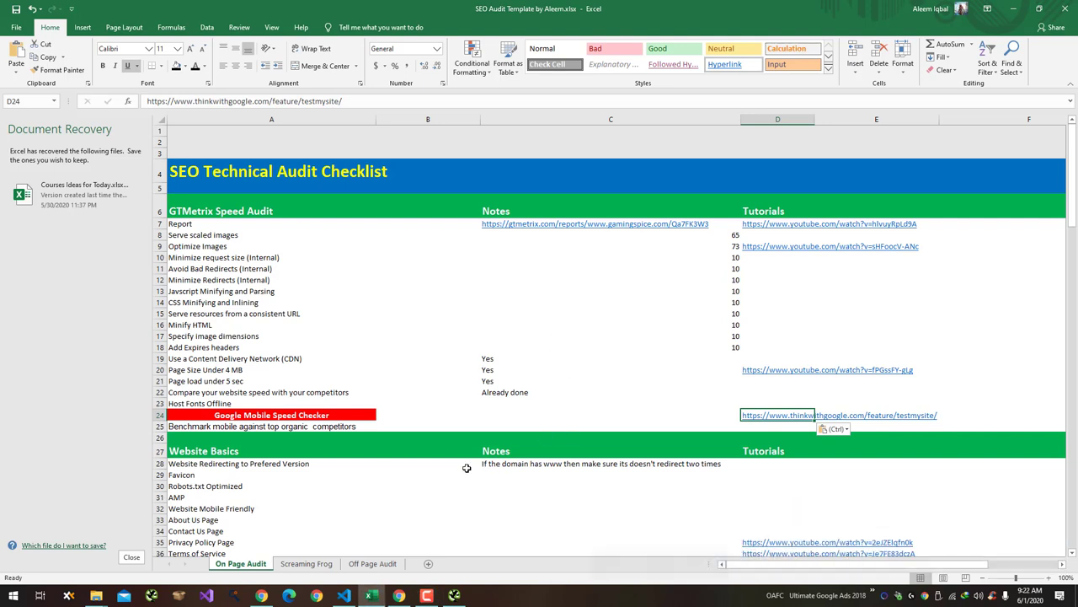
pyautogui.click(383, 463)
pyautogui.moveTo(290, 465); pyautogui.dragTo(377, 465)
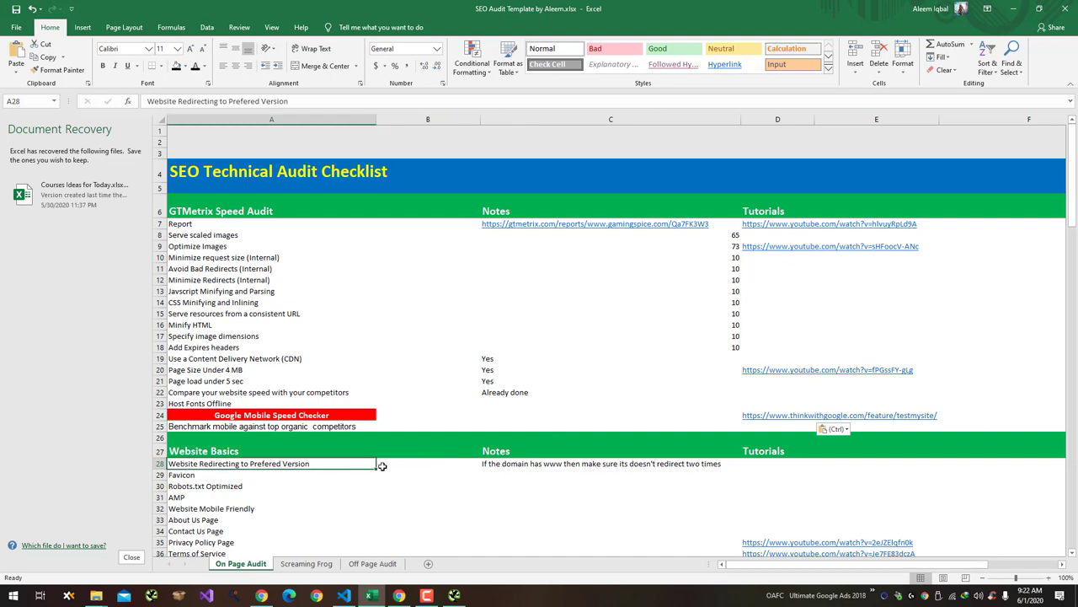
pyautogui.hotkey('alt', 'Tab')
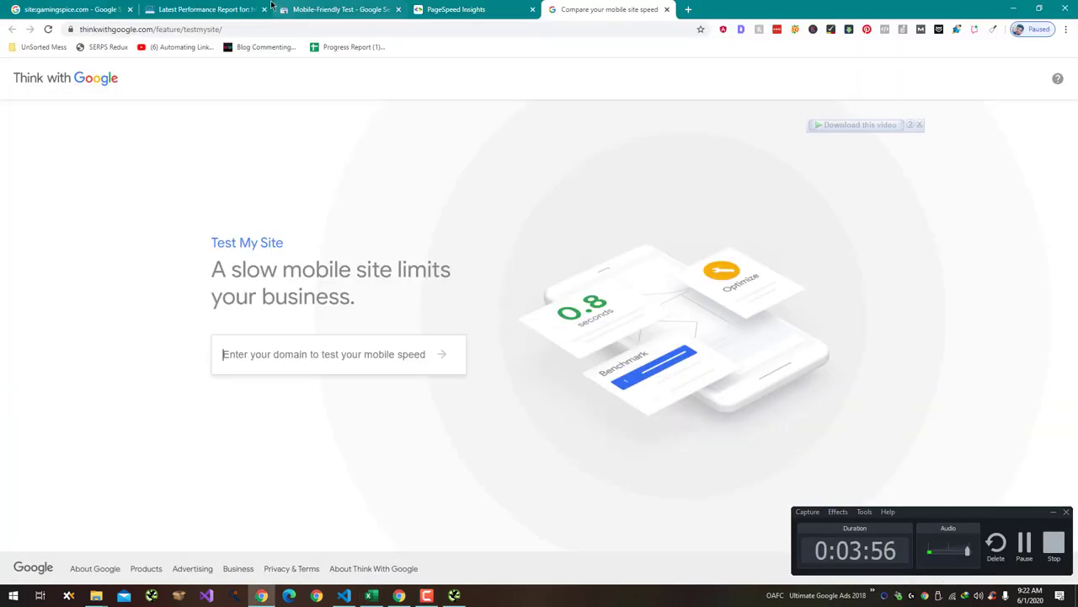
pyautogui.click(202, 9)
pyautogui.scroll(3, 590, 168)
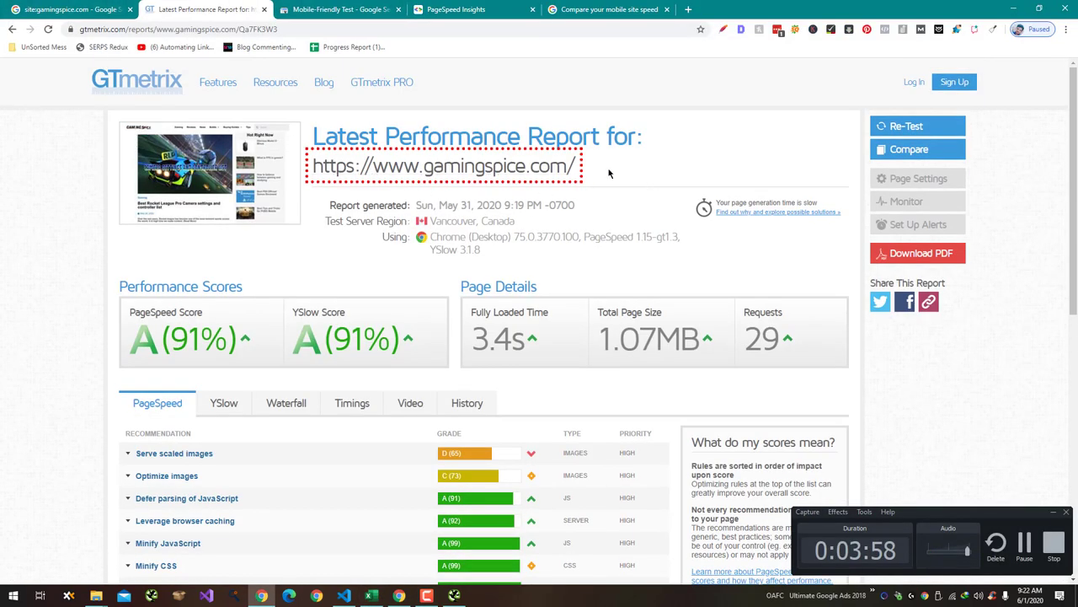
pyautogui.moveTo(606, 168); pyautogui.dragTo(308, 166)
pyautogui.hotkey('ctrl', 'c')
# Step: Open the httpstatus.io status code checker in a new browser tab
pyautogui.hotkey('ctrl', 't')
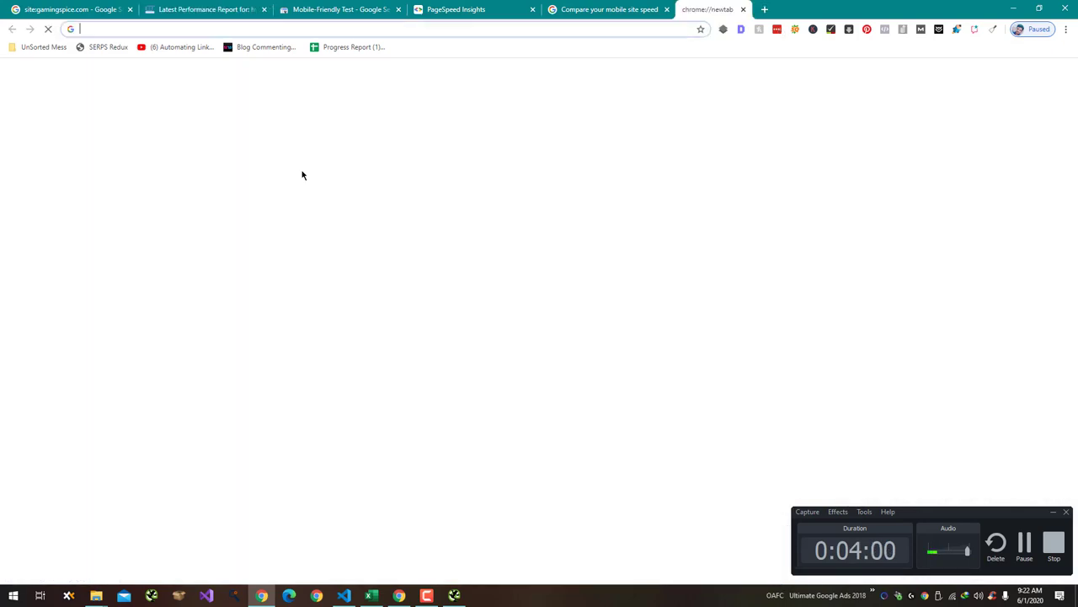
pyautogui.hotkey('ctrl', 'v')
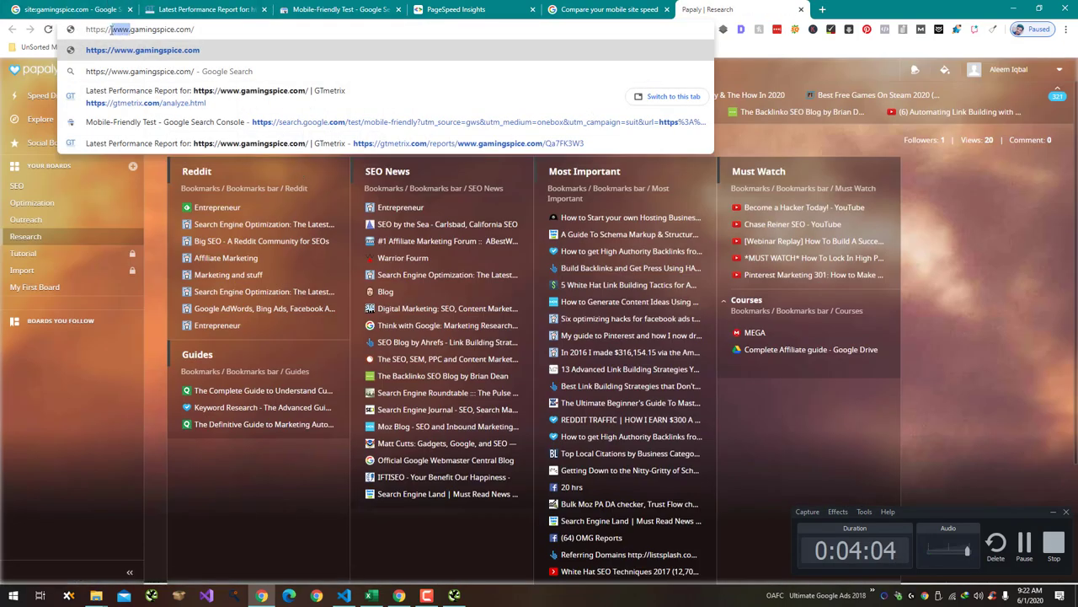
pyautogui.hotkey('ctrl', 'a')
pyautogui.write('http')
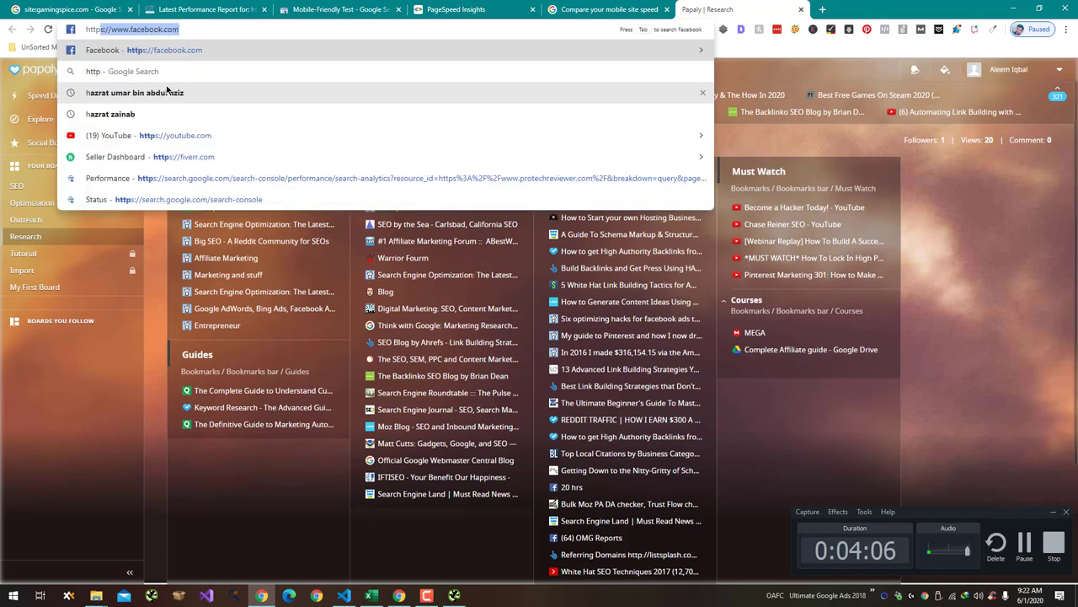
pyautogui.write('status.')
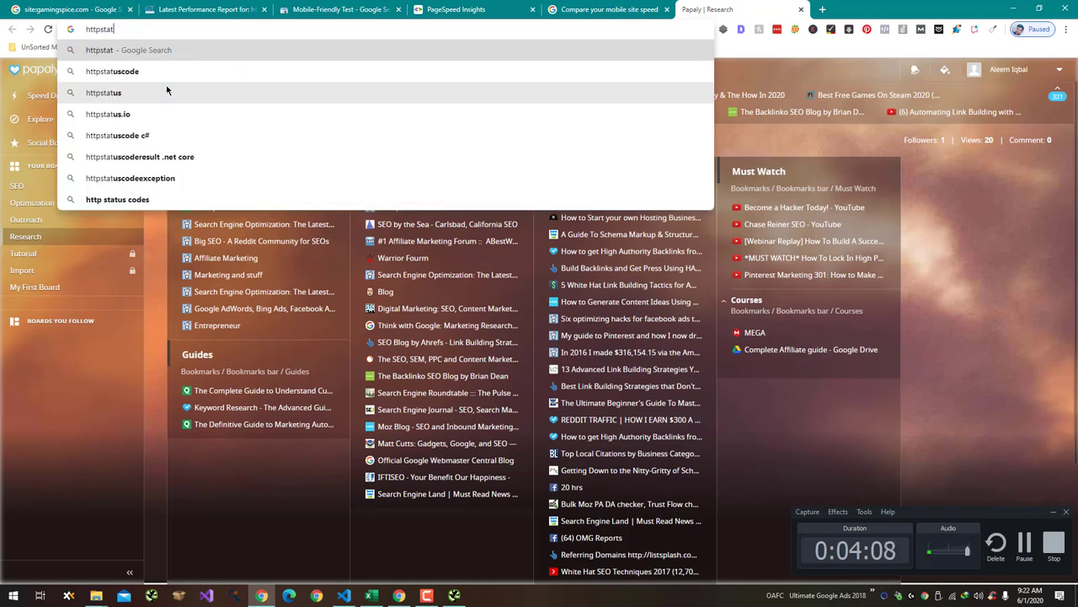
pyautogui.write('io')
pyautogui.press('Return')
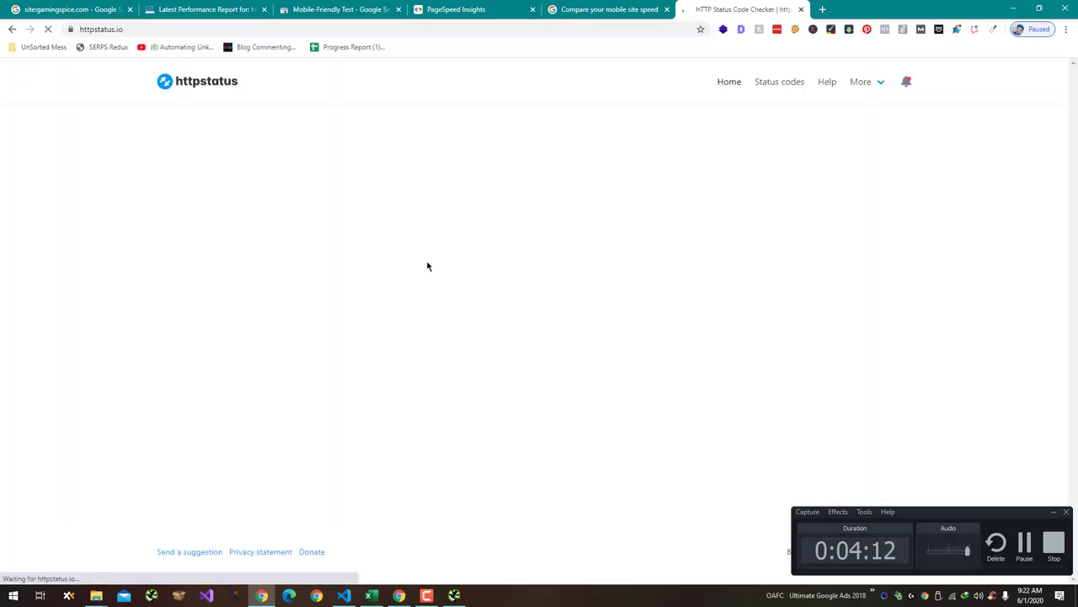
pyautogui.hotkey('ctrl', 'v')
pyautogui.press('Return')
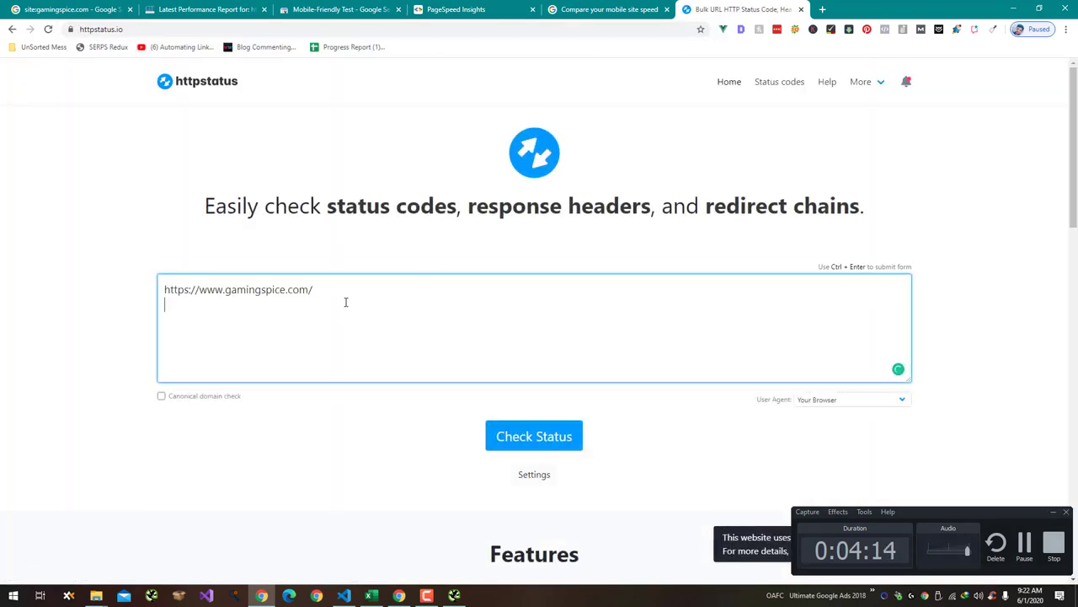
pyautogui.hotkey('ctrl', 'v')
pyautogui.moveTo(225, 308); pyautogui.dragTo(199, 309)
pyautogui.press('BackSpace')
pyautogui.click(315, 304)
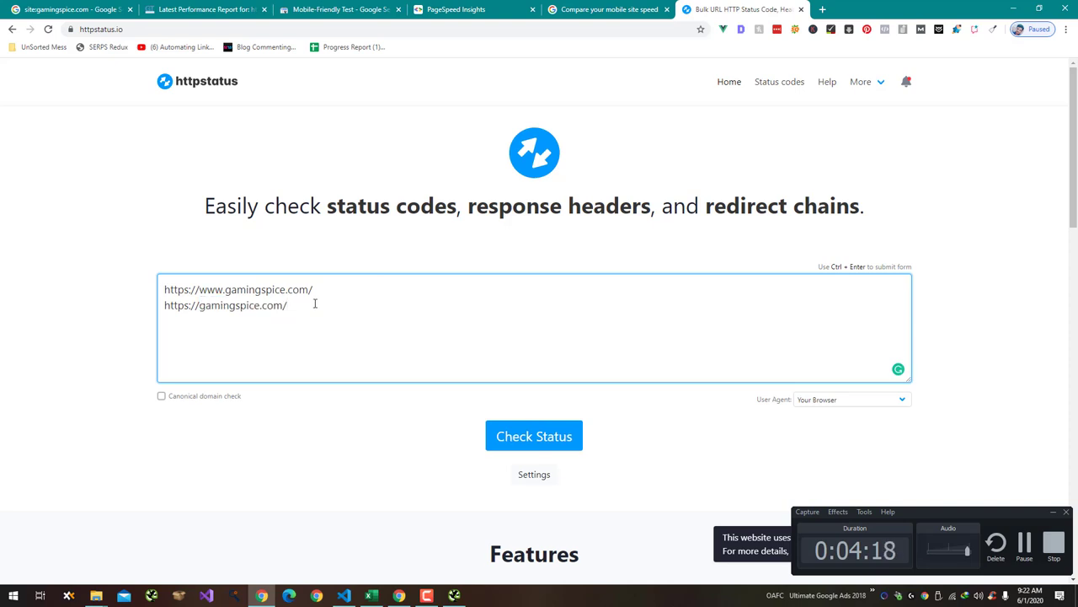
pyautogui.press('Return')
pyautogui.hotkey('ctrl', 'v')
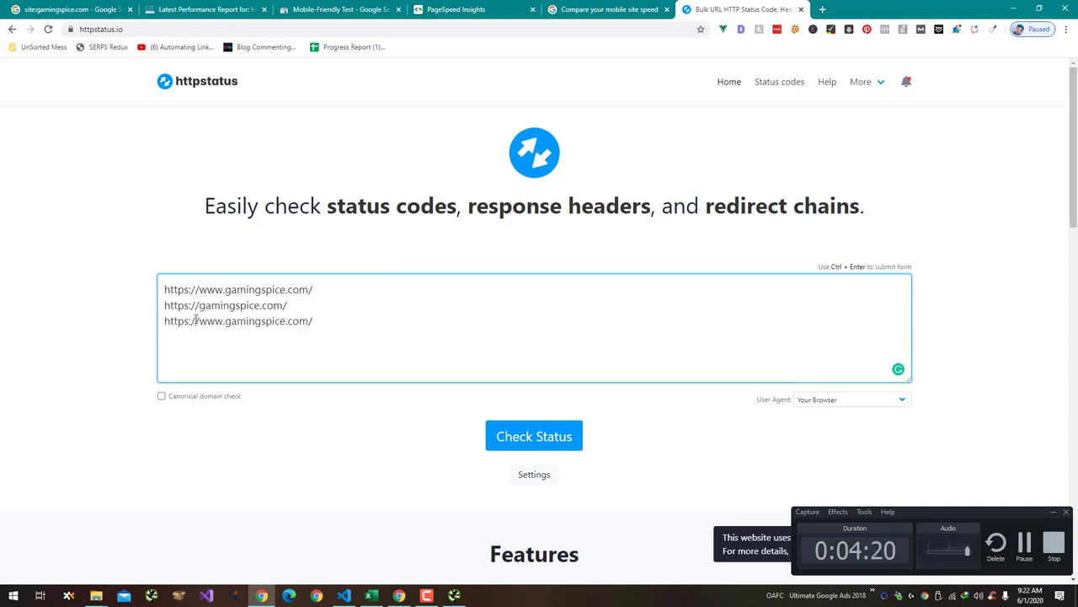
pyautogui.press('BackSpace')
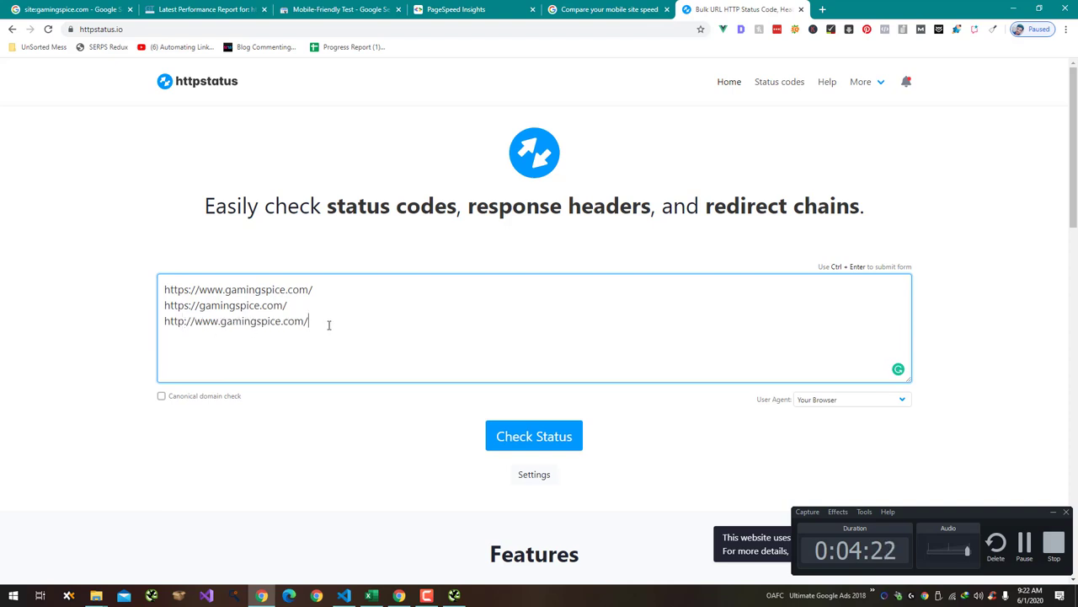
pyautogui.press('Return')
pyautogui.hotkey('ctrl', 'v')
pyautogui.doubleClick(211, 337)
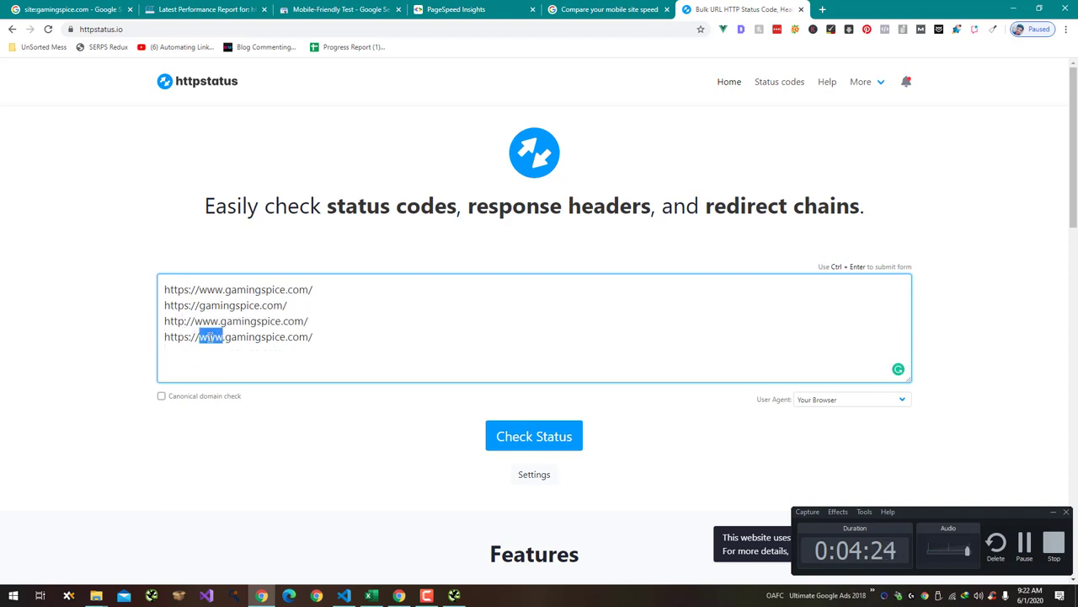
pyautogui.press('BackSpace')
pyautogui.press('Delete')
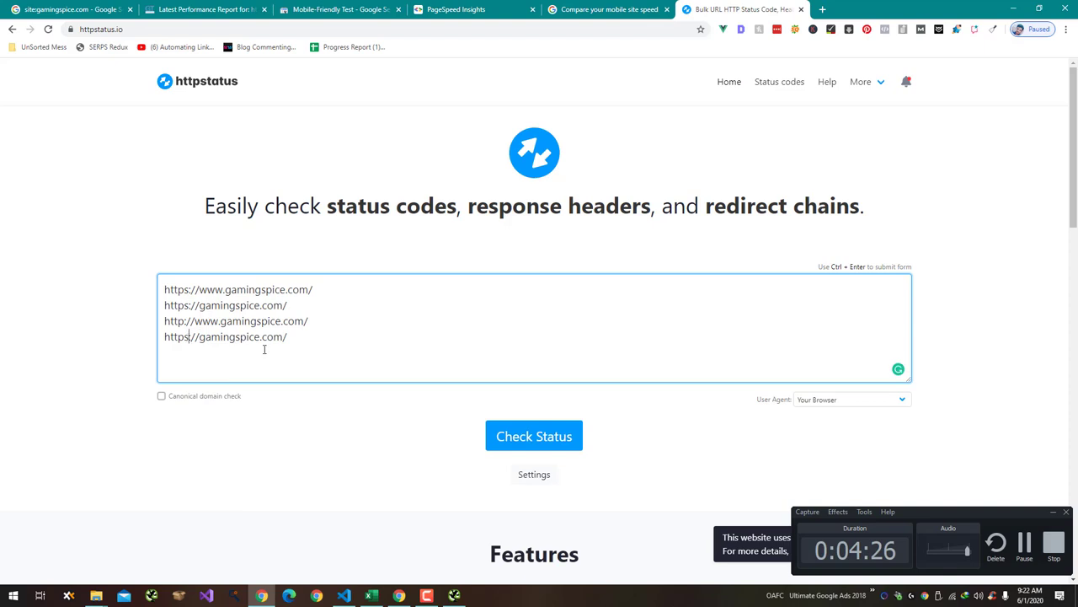
pyautogui.press('BackSpace')
pyautogui.click(308, 337)
pyautogui.press('Return')
pyautogui.hotkey('ctrl', 'v')
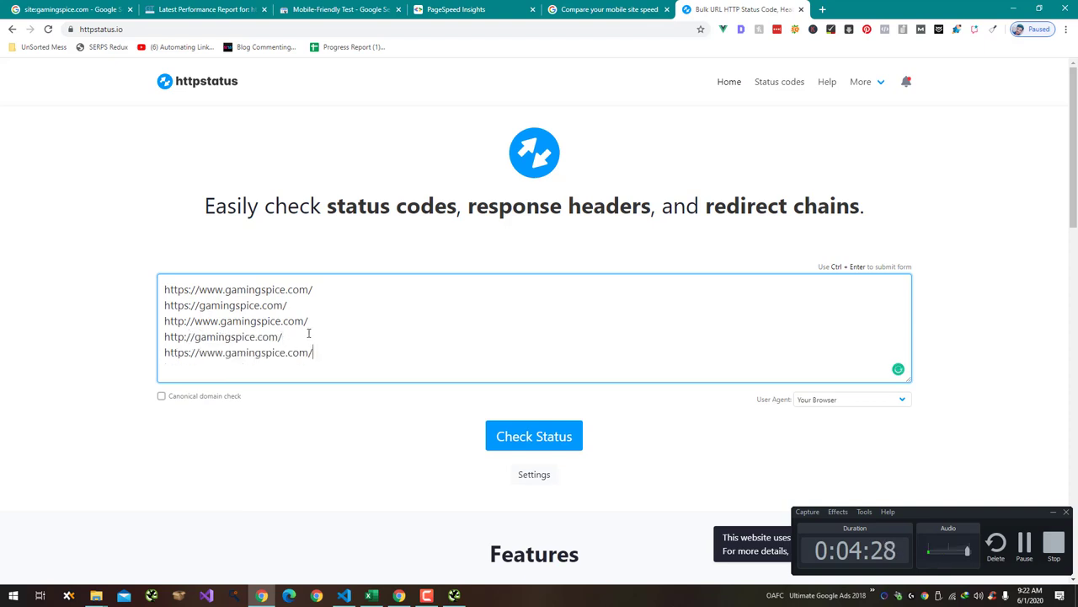
pyautogui.click(188, 353)
pyautogui.press('BackSpace')
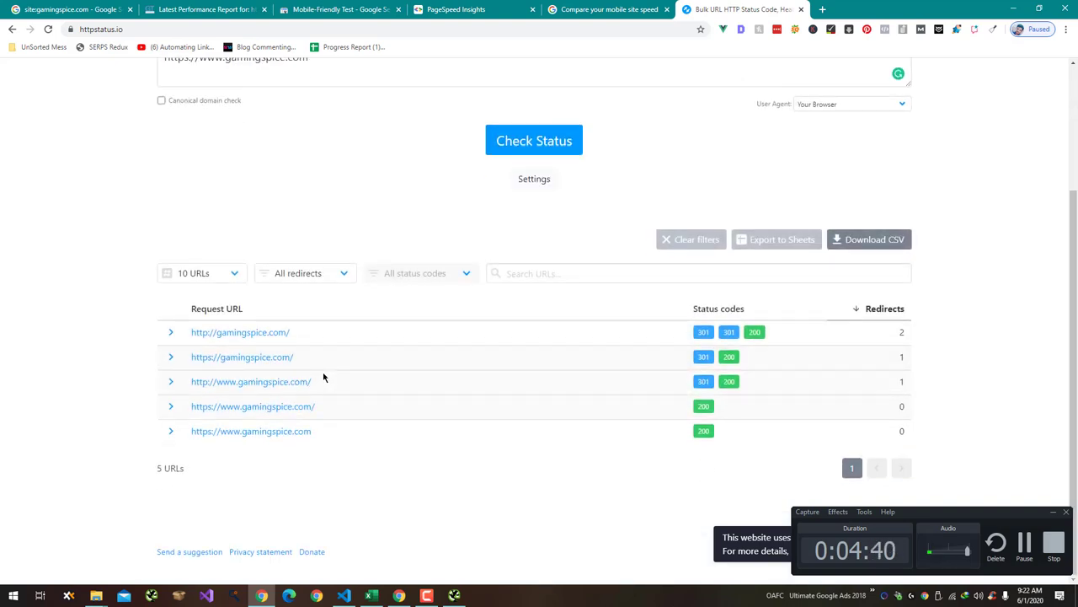
pyautogui.rightClick(303, 431)
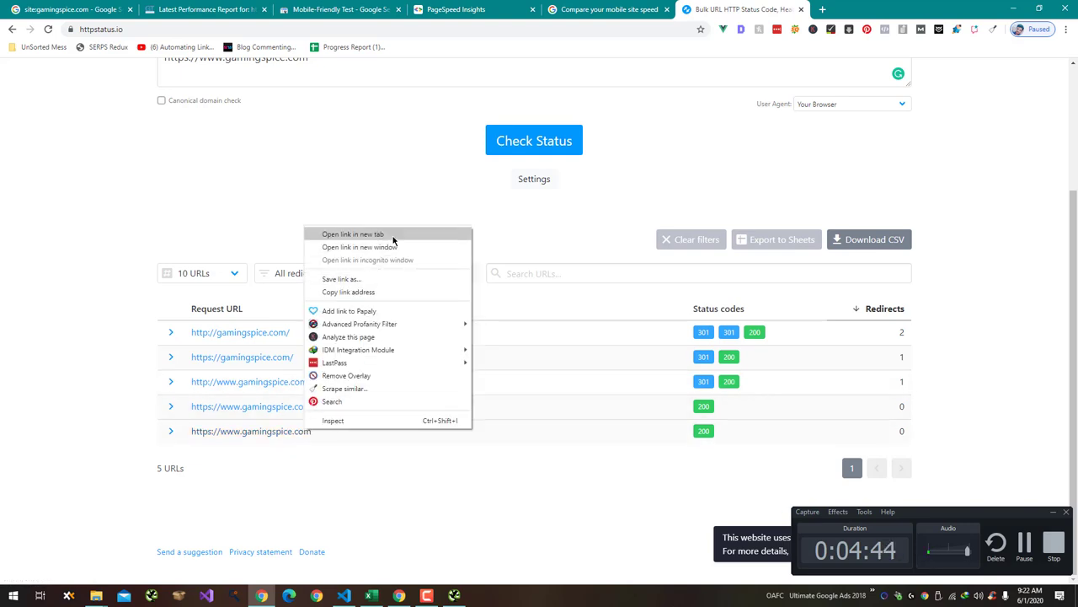
pyautogui.click(392, 236)
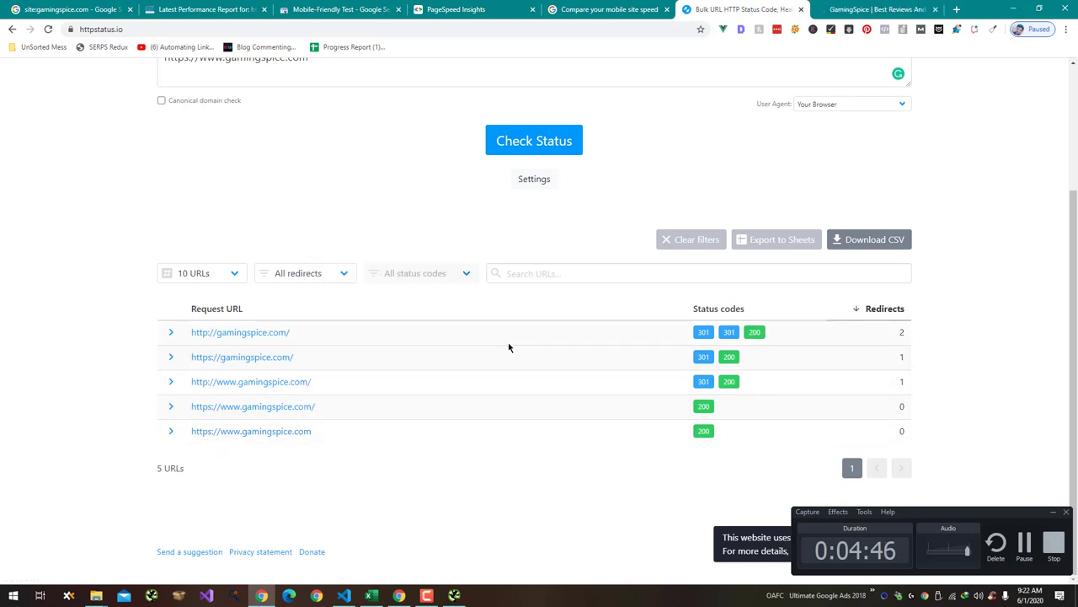
pyautogui.click(171, 333)
pyautogui.scroll(-1, 459, 387)
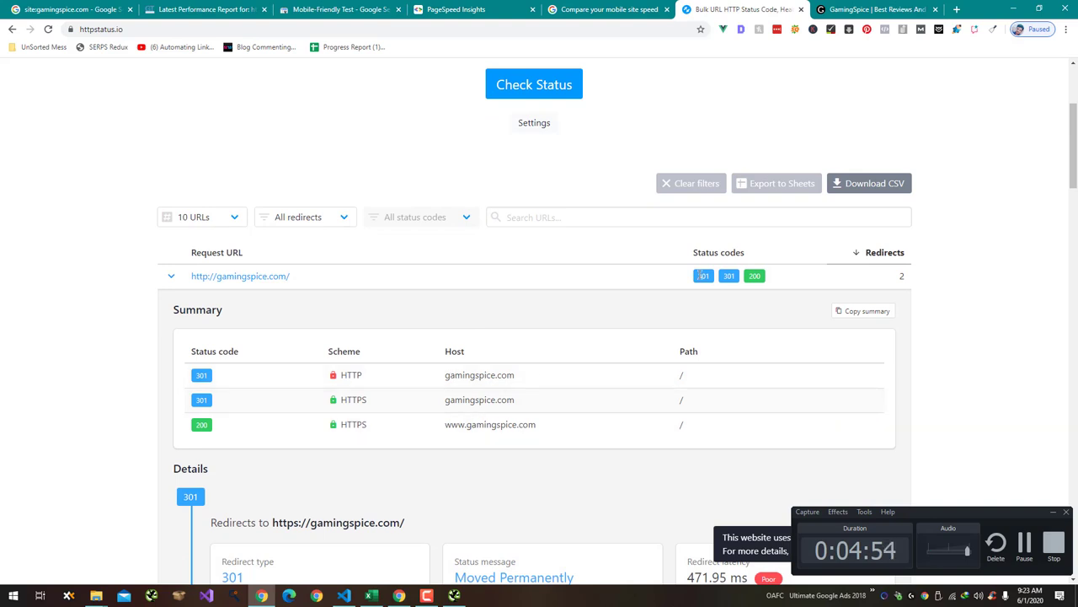
pyautogui.moveTo(729, 275)
pyautogui.scroll(-2, 699, 372)
pyautogui.scroll(-2, 712, 457)
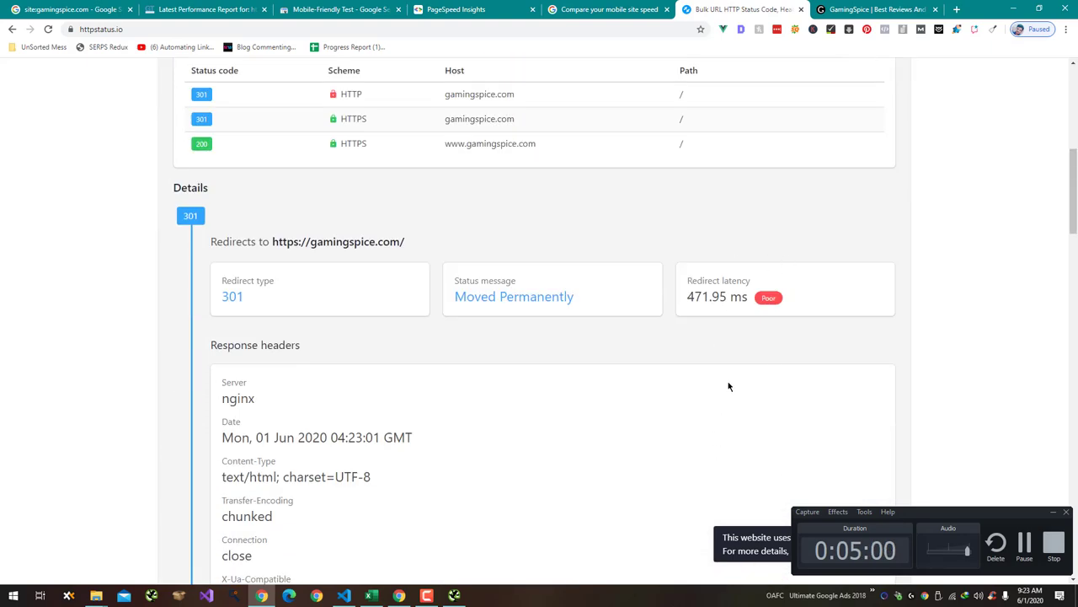
pyautogui.scroll(-10, 730, 385)
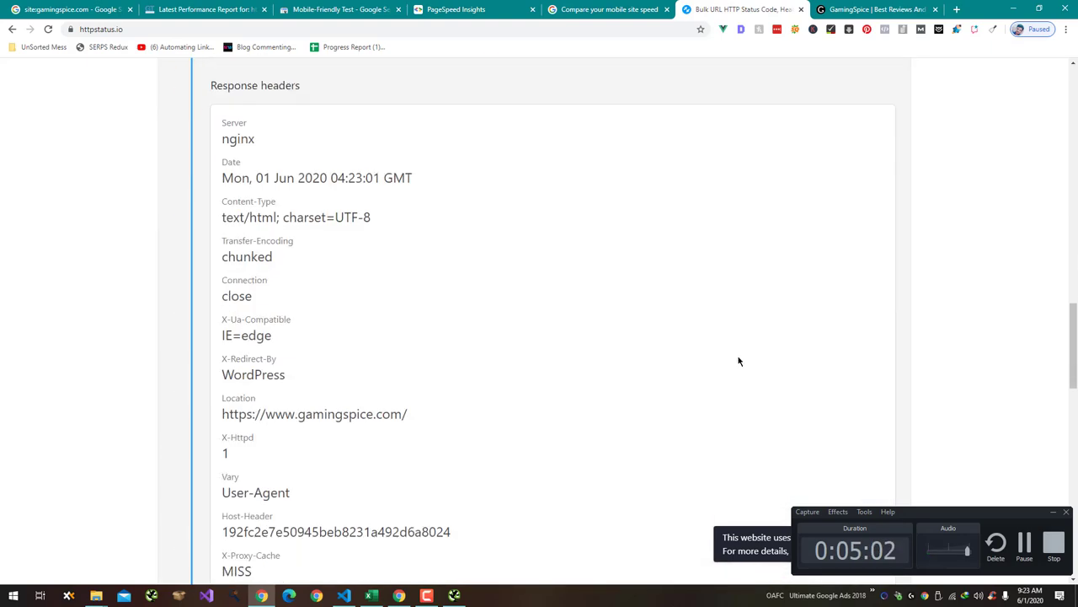
pyautogui.scroll(2, 739, 360)
pyautogui.scroll(-13, 739, 361)
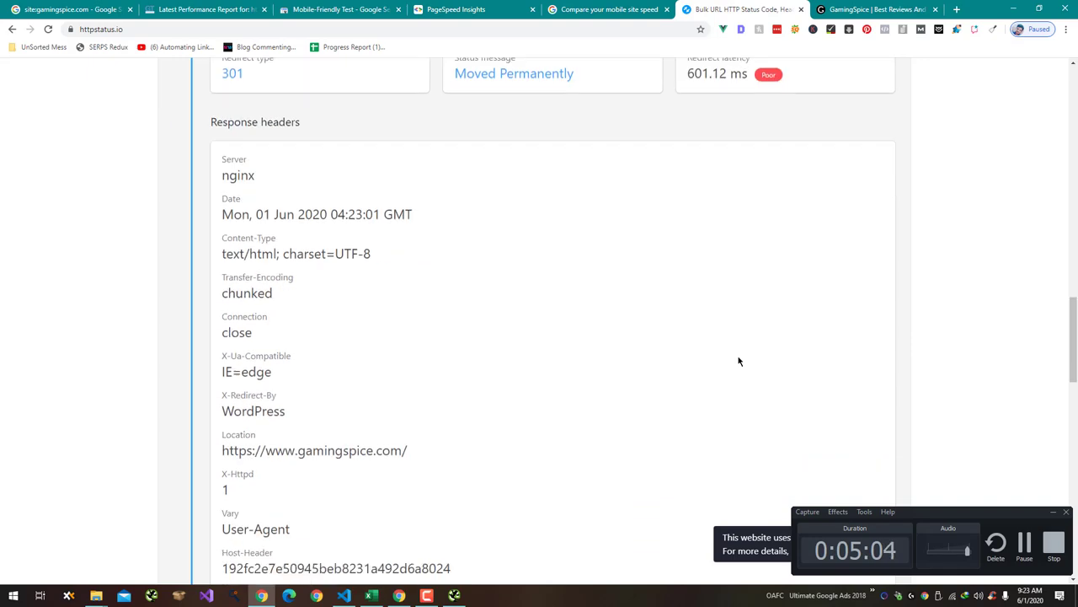
pyautogui.scroll(-3, 739, 361)
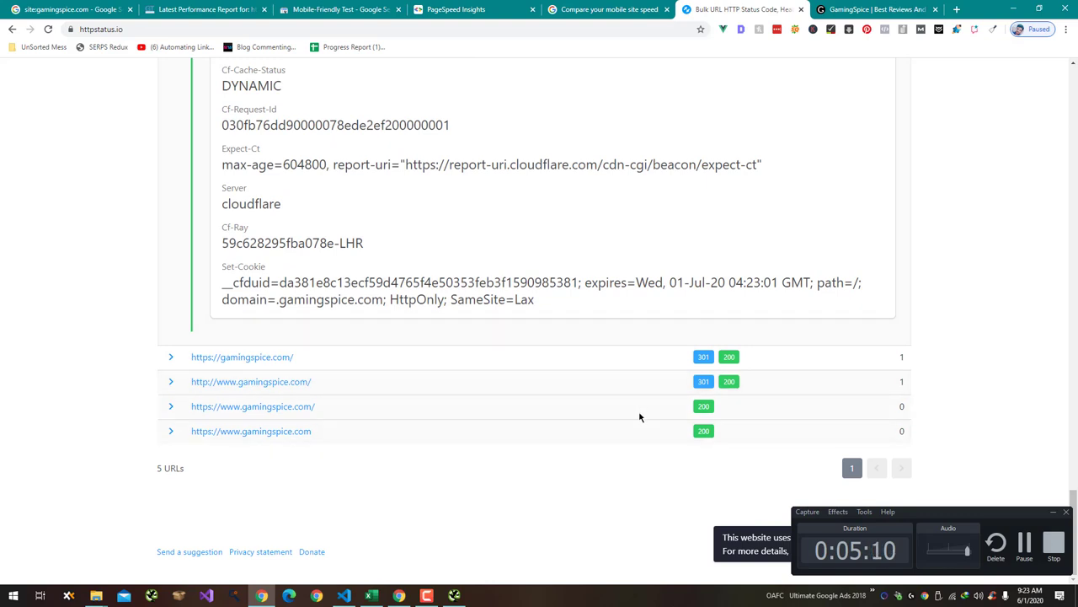
pyautogui.click(872, 9)
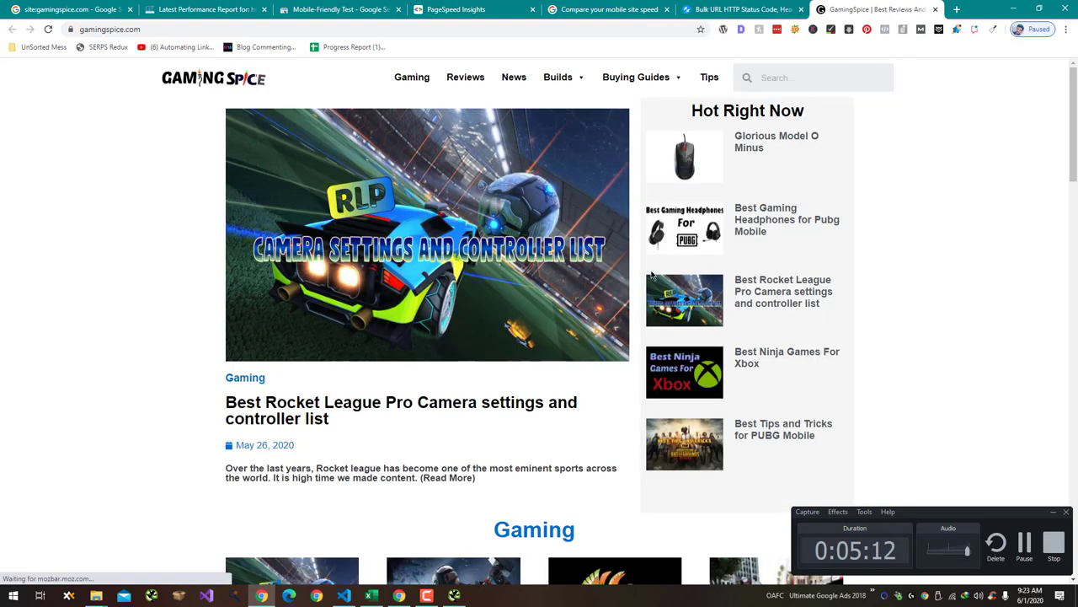
pyautogui.click(413, 31)
pyautogui.click(423, 33)
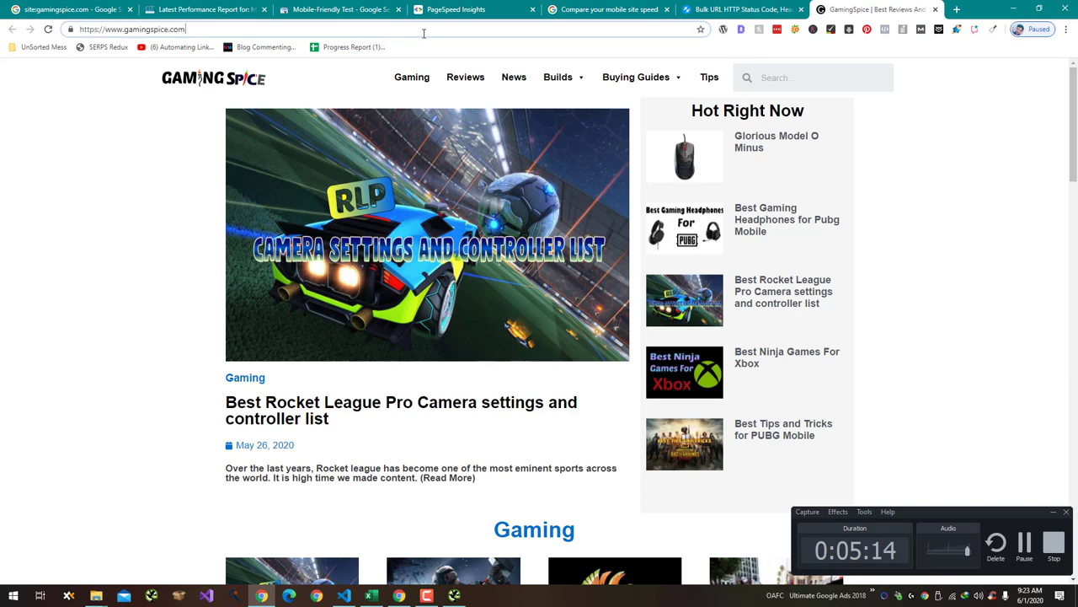
pyautogui.press('Return')
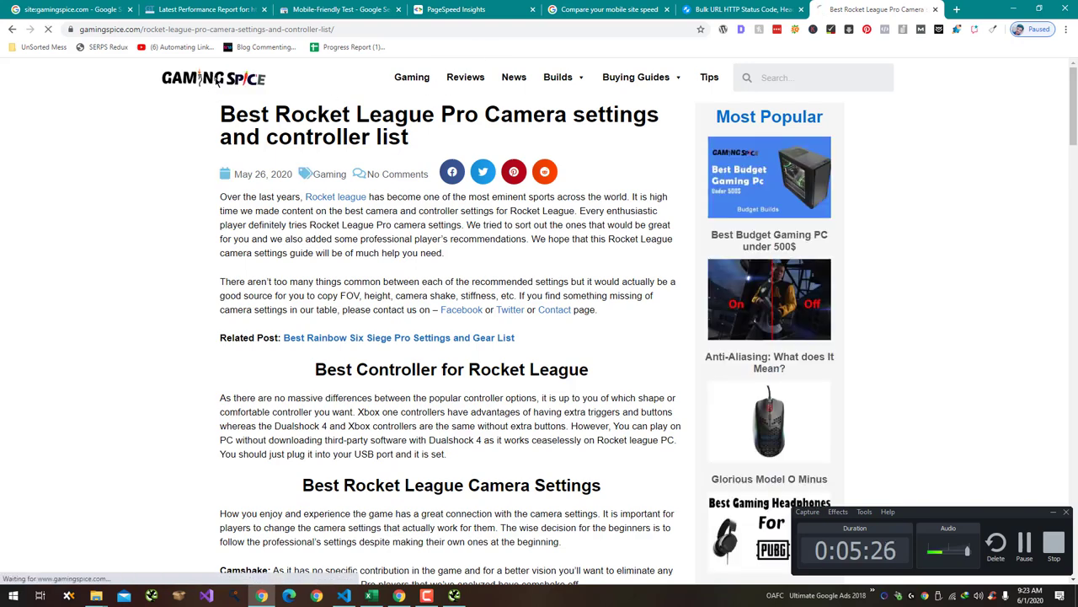
pyautogui.click(216, 80)
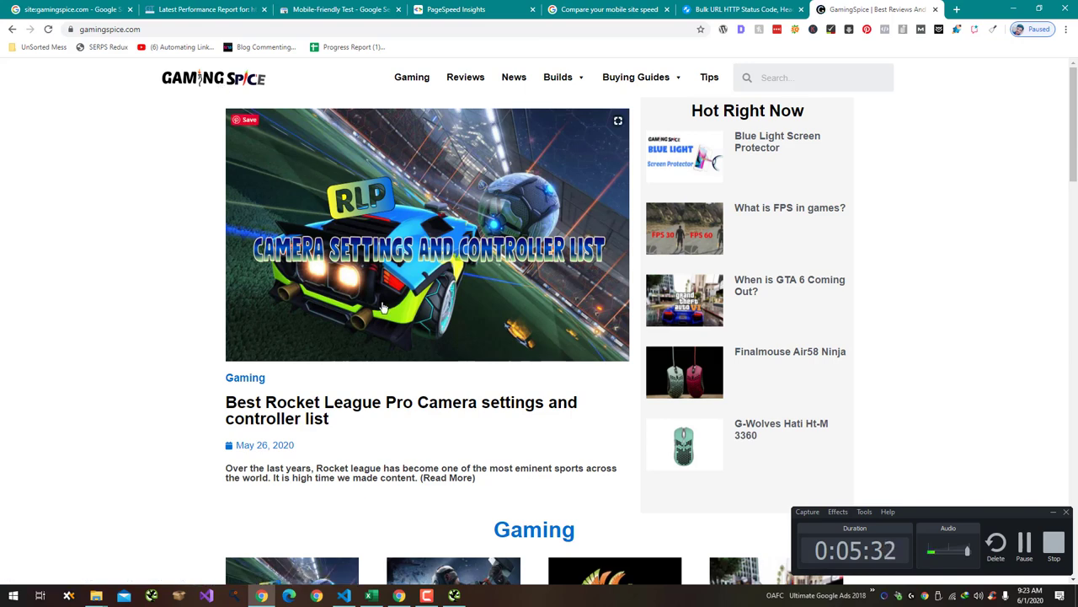
# Step: Recheck the httpstatus results and enter Yes for Website Redirecting to Prefered Version (B28) in the Excel checklist
pyautogui.click(721, 9)
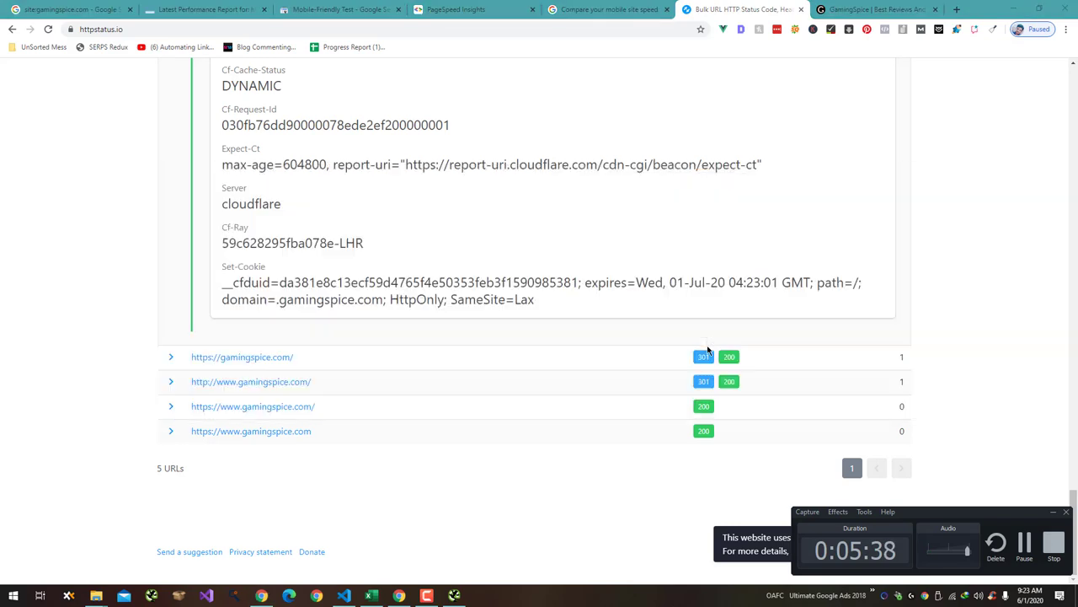
pyautogui.hotkey('alt', 'Tab')
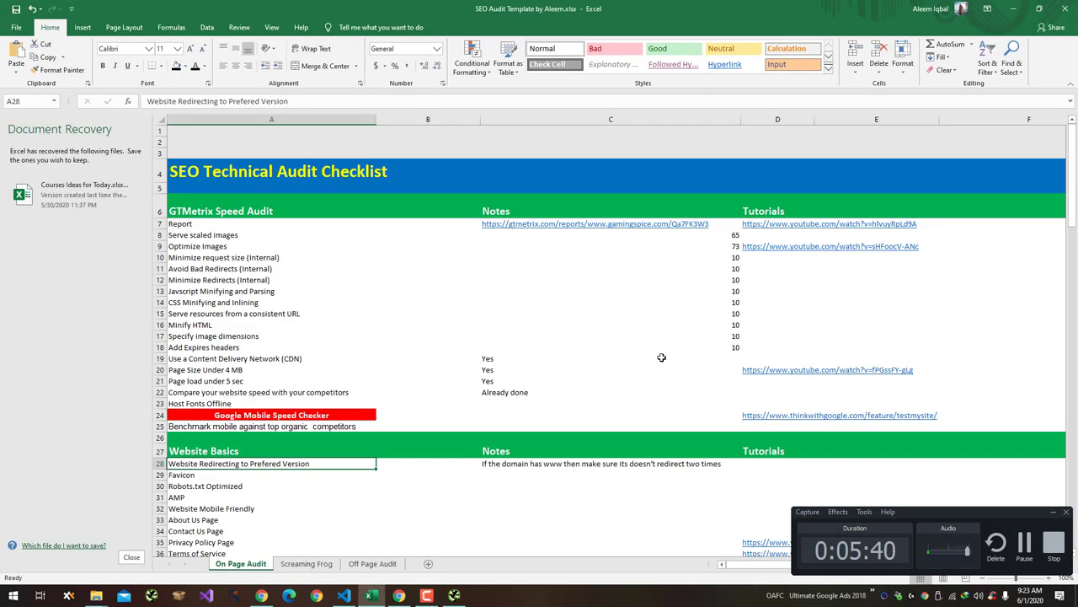
pyautogui.click(415, 465)
pyautogui.write('Ye')
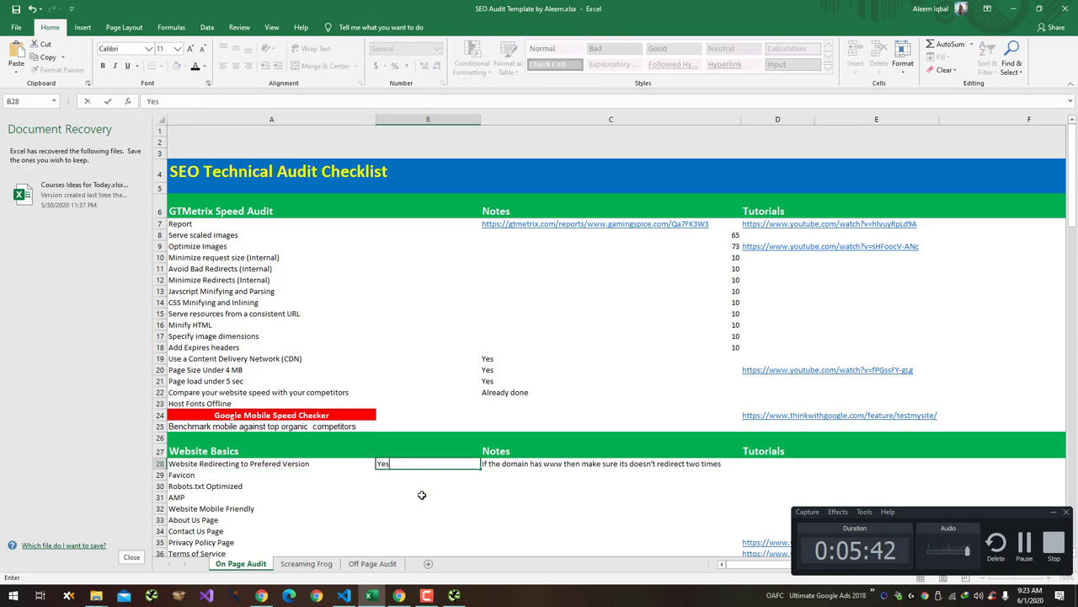
pyautogui.write('s')
pyautogui.press('Return')
# Step: Check the GamingSpice browser tab for a favicon and enter Yes in the Favicon row (B29) of the Excel checklist
pyautogui.hotkey('alt', 'Tab')
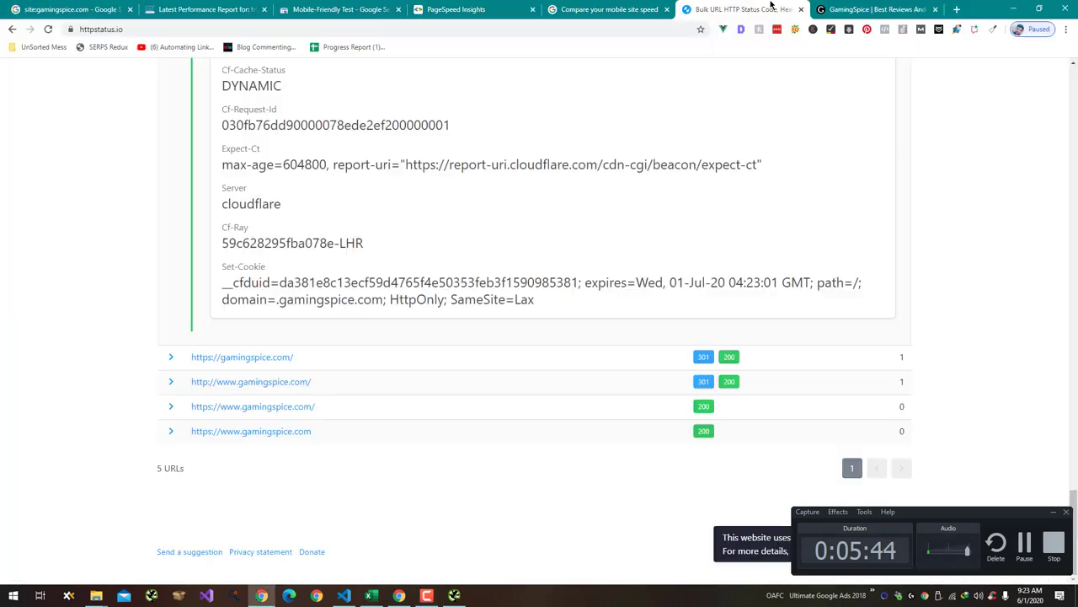
pyautogui.click(835, 6)
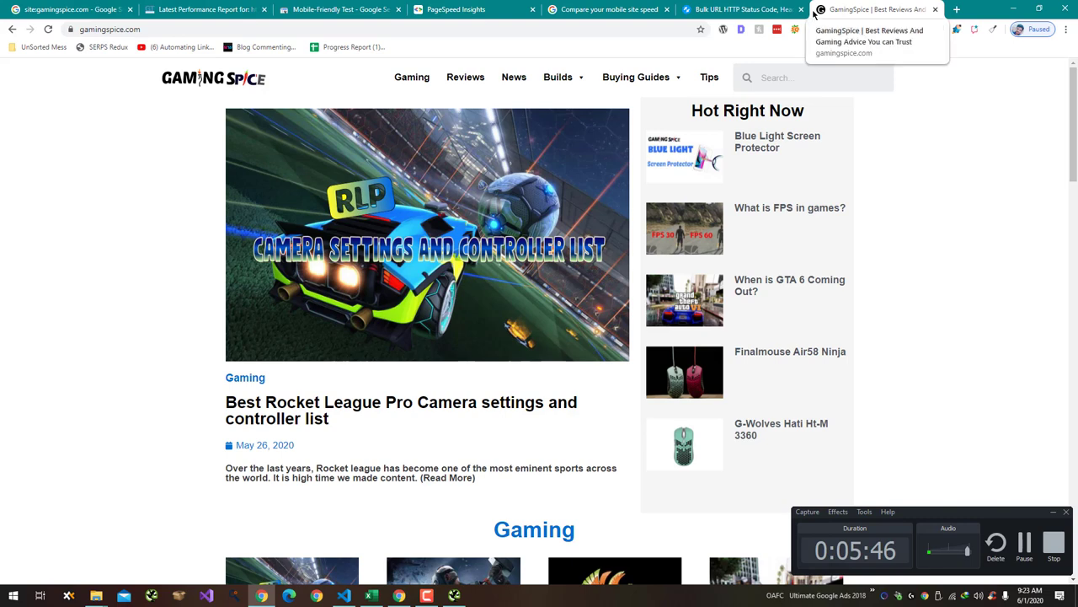
pyautogui.hotkey('alt', 'Tab')
pyautogui.hotkey('alt', 'Tab')
pyautogui.press('Tab')
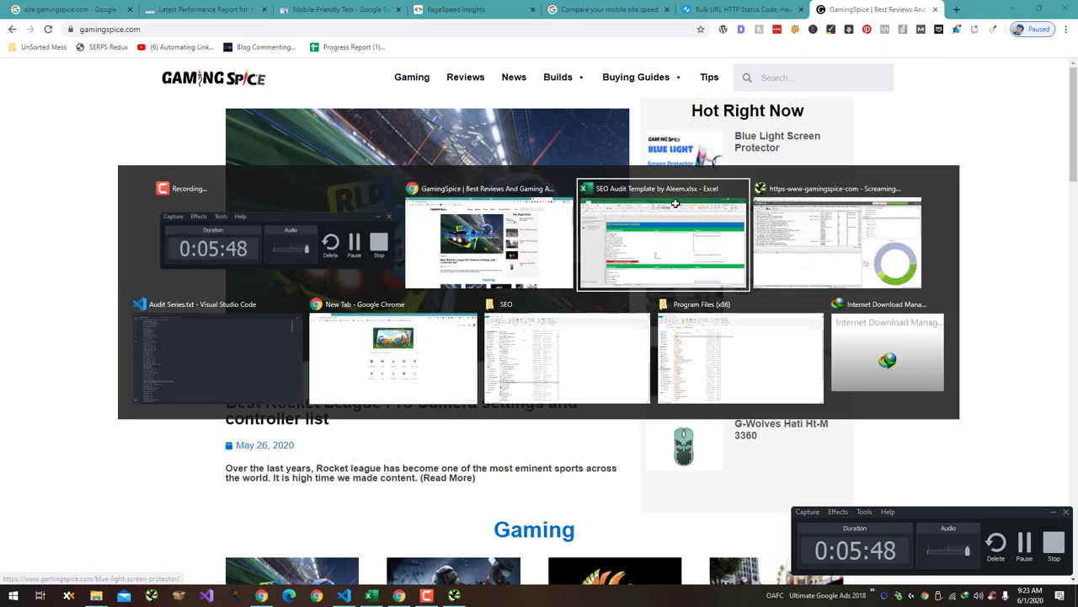
pyautogui.press('Up')
pyautogui.write('Yes')
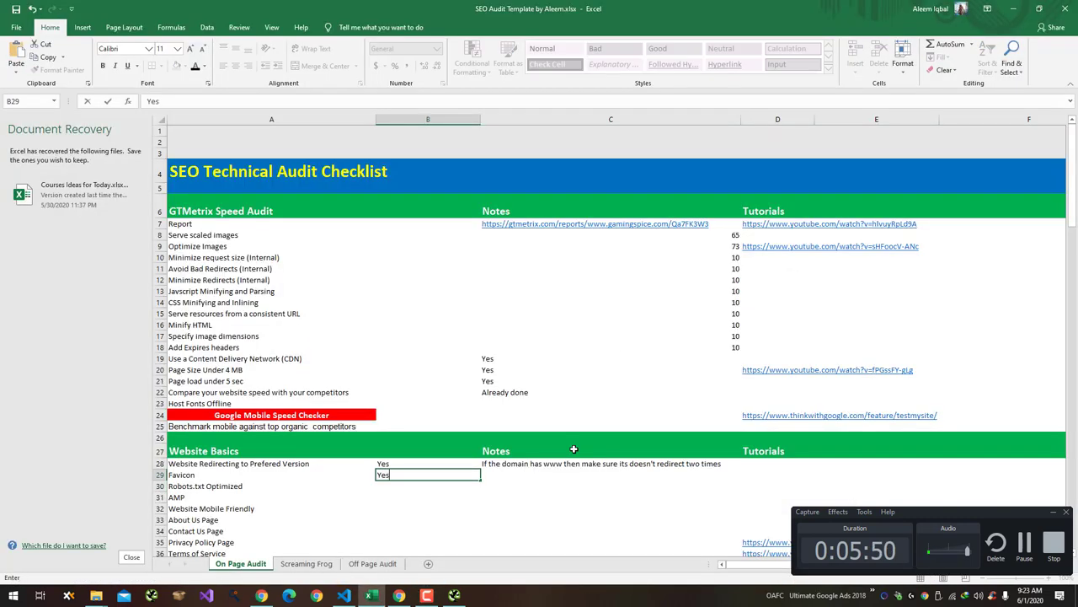
pyautogui.press('Return')
pyautogui.hotkey('alt', 'Tab')
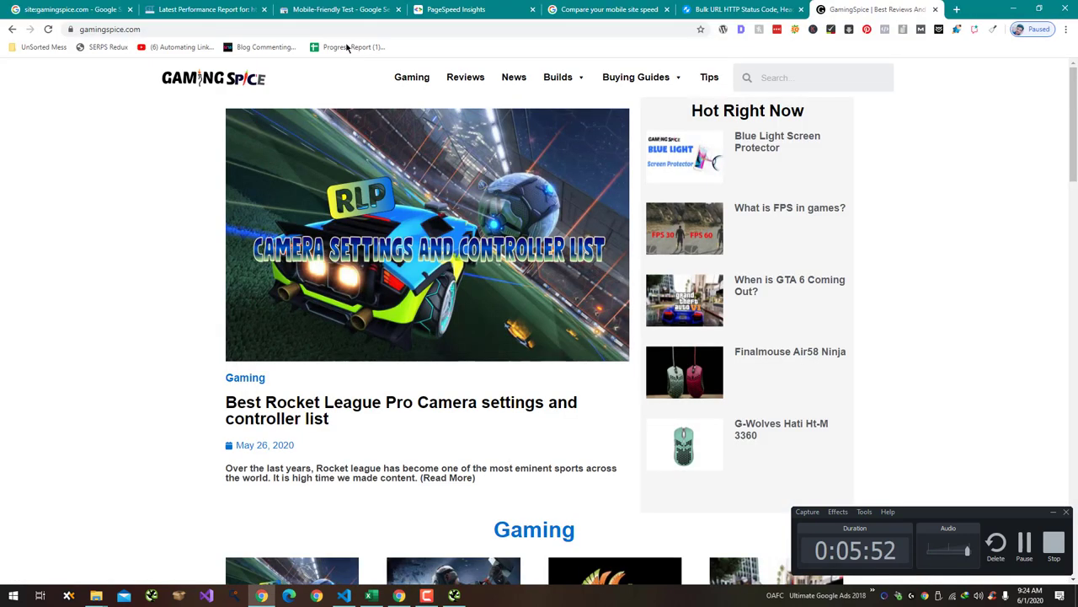
pyautogui.click(329, 28)
pyautogui.hotkey('ctrl', 'c')
pyautogui.hotkey('ctrl', 't')
pyautogui.hotkey('ctrl', 'v')
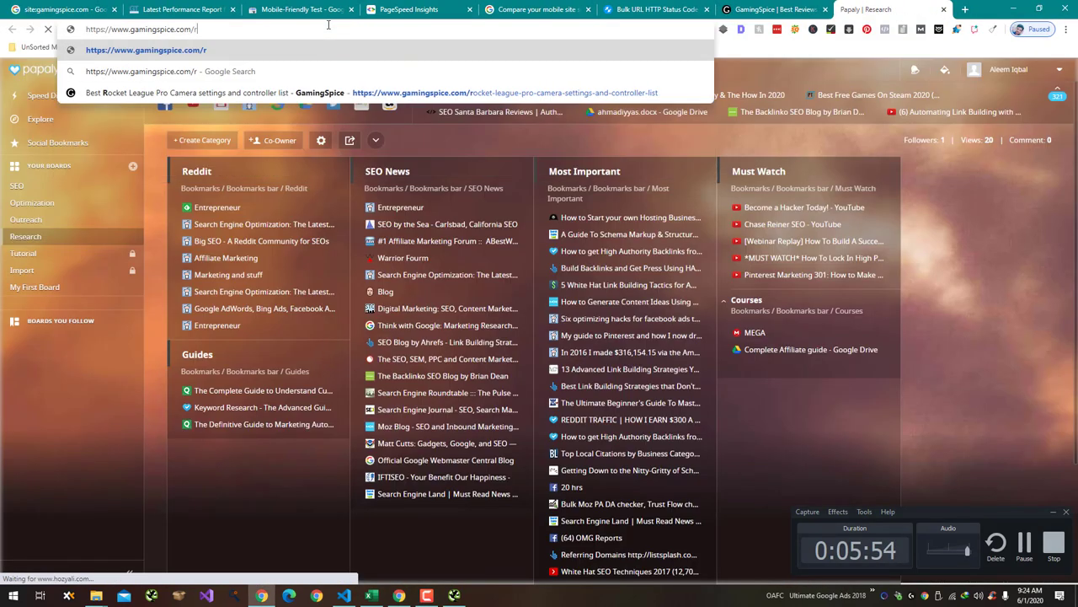
pyautogui.write('robots.txt')
pyautogui.press('Return')
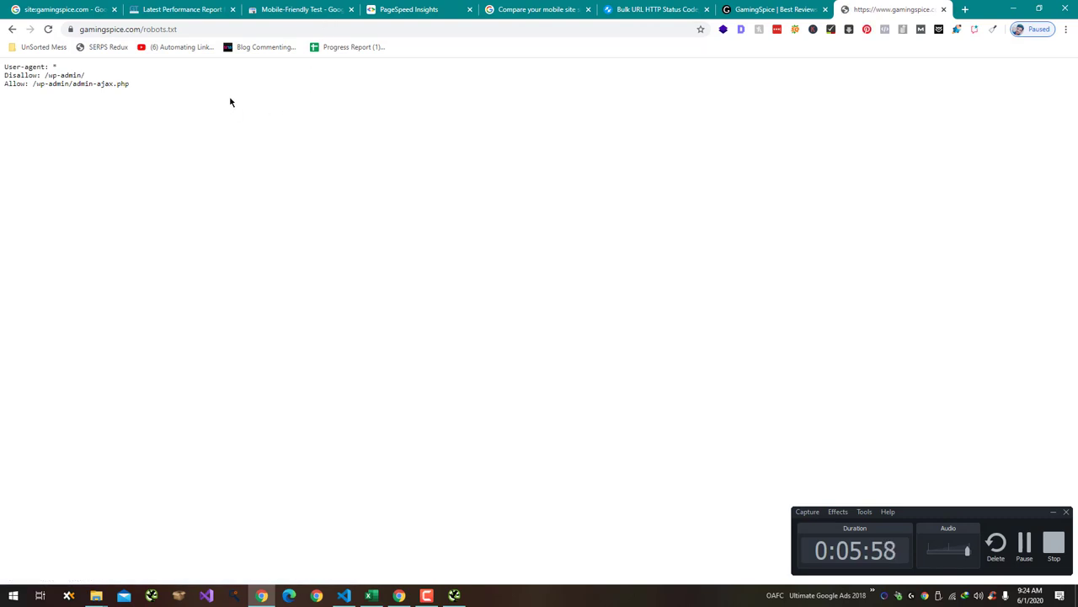
# Step: Enter No in the Robots.txt Optimized row (B30) of the Excel checklist
pyautogui.hotkey('alt', 'Tab')
pyautogui.hotkey('alt', 'Tab')
pyautogui.press('Tab')
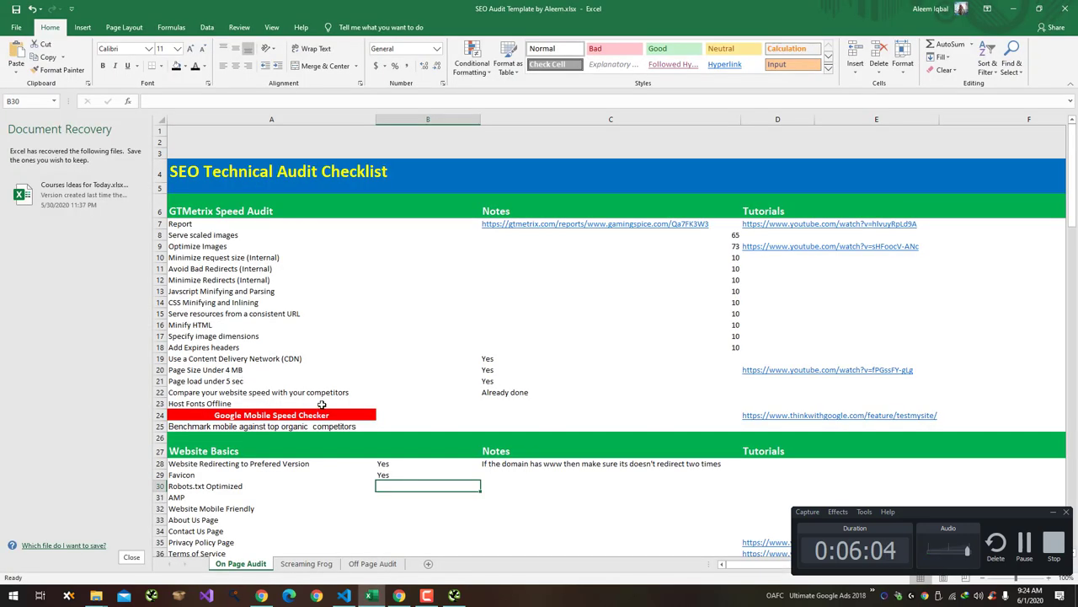
pyautogui.write('No')
pyautogui.press('Return')
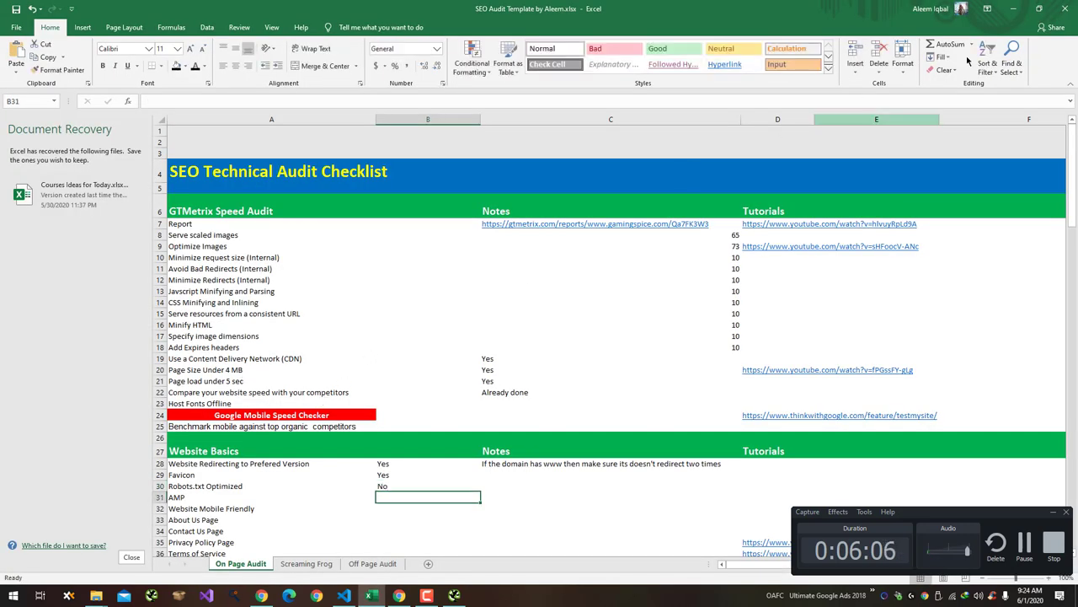
# Step: Switch to the GamingSpice tab in Chrome and load gamingspice.com/amp to check for an AMP version of the site
pyautogui.hotkey('alt', 'Tab')
pyautogui.hotkey('ctrl', 'shift', 'Tab')
pyautogui.click(354, 28)
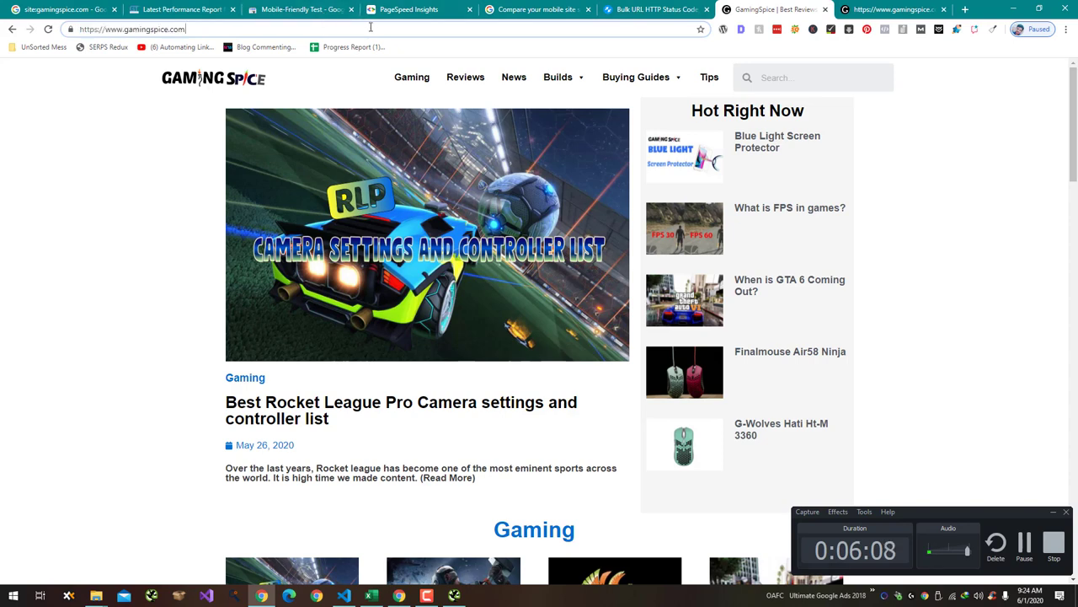
pyautogui.write('amp')
pyautogui.press('Return')
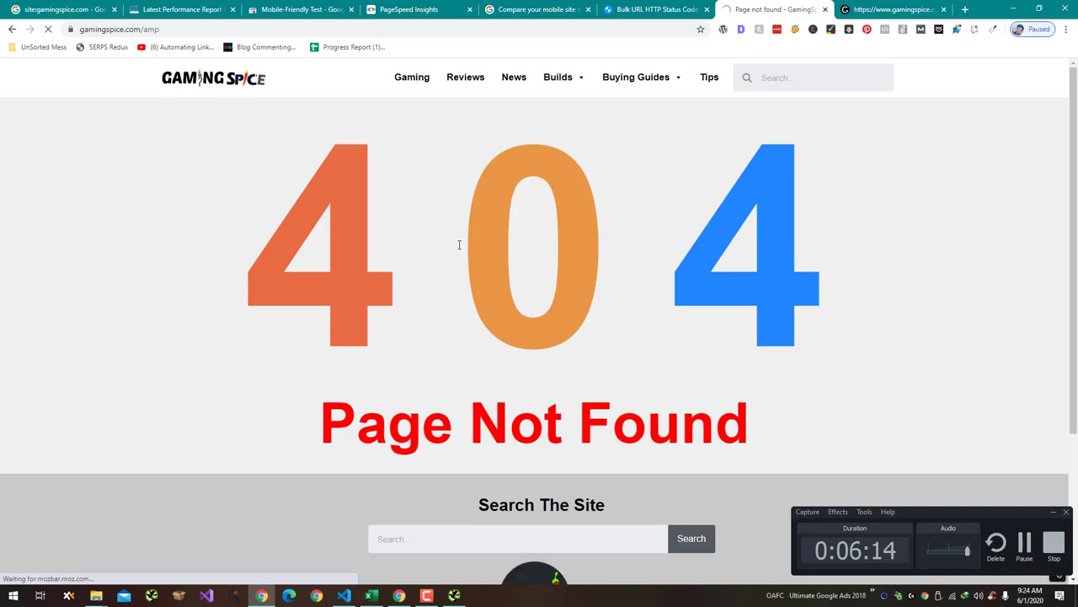
pyautogui.scroll(-2, 475, 247)
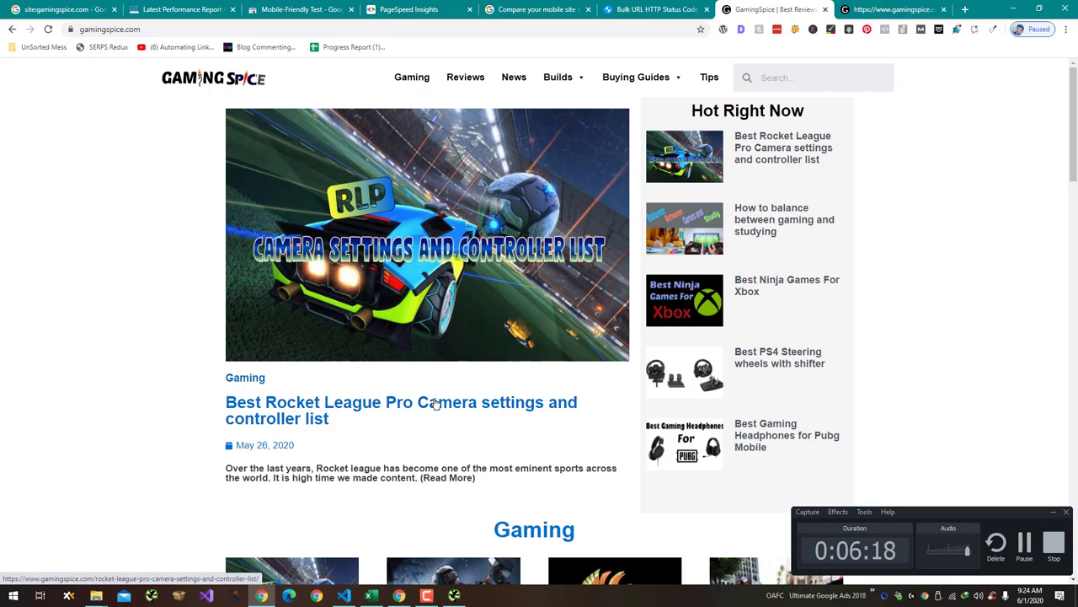
# Step: Open the Best Rocket League Pro Camera settings article and load its address with amp/ appended to test for an AMP version
pyautogui.click(444, 349)
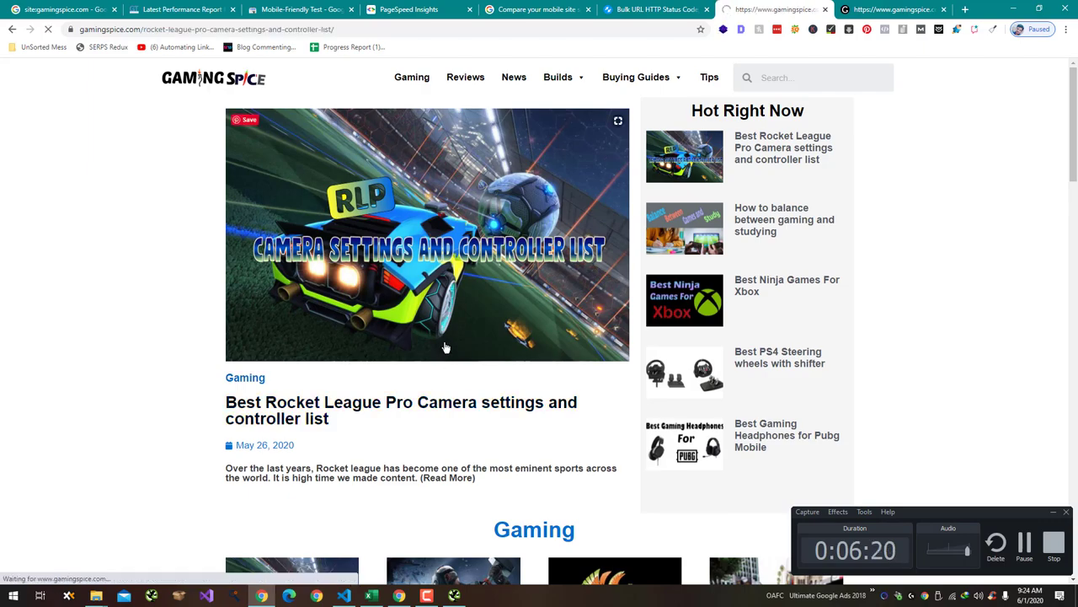
pyautogui.scroll(-20, 445, 346)
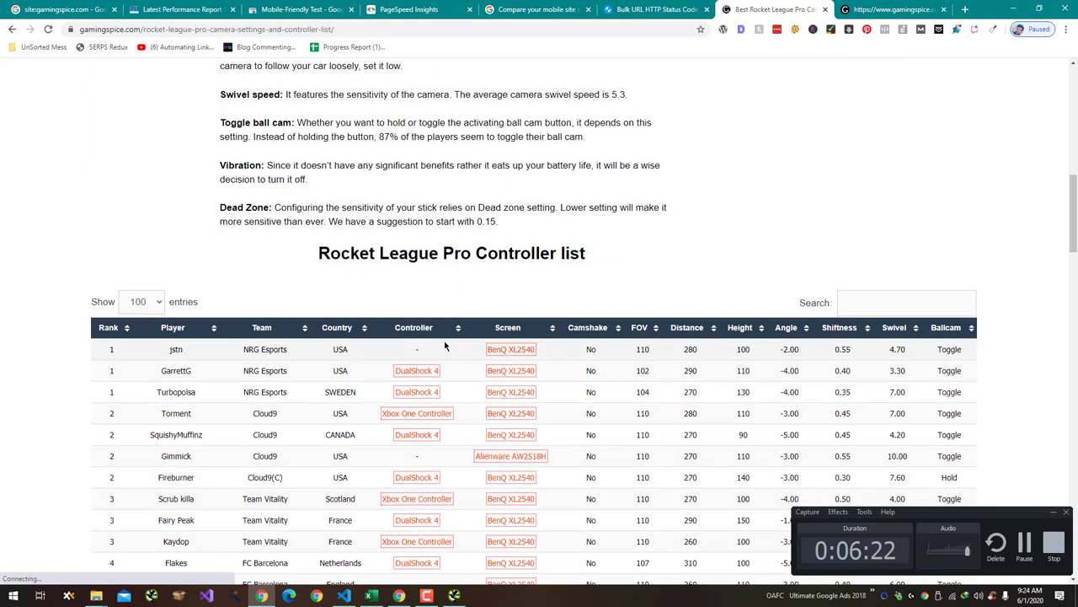
pyautogui.scroll(-15, 445, 345)
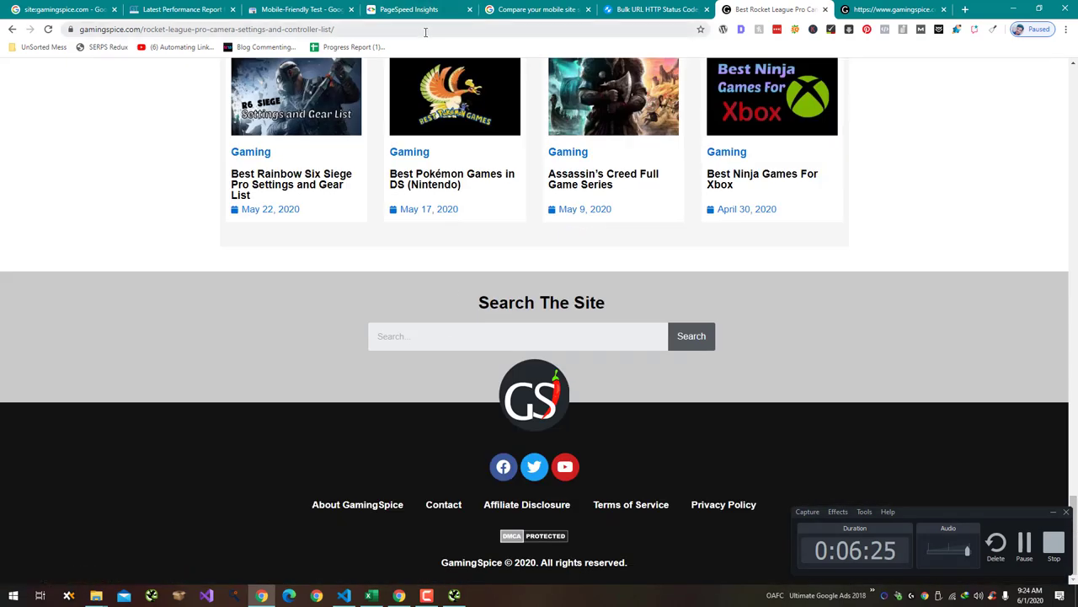
pyautogui.click(447, 29)
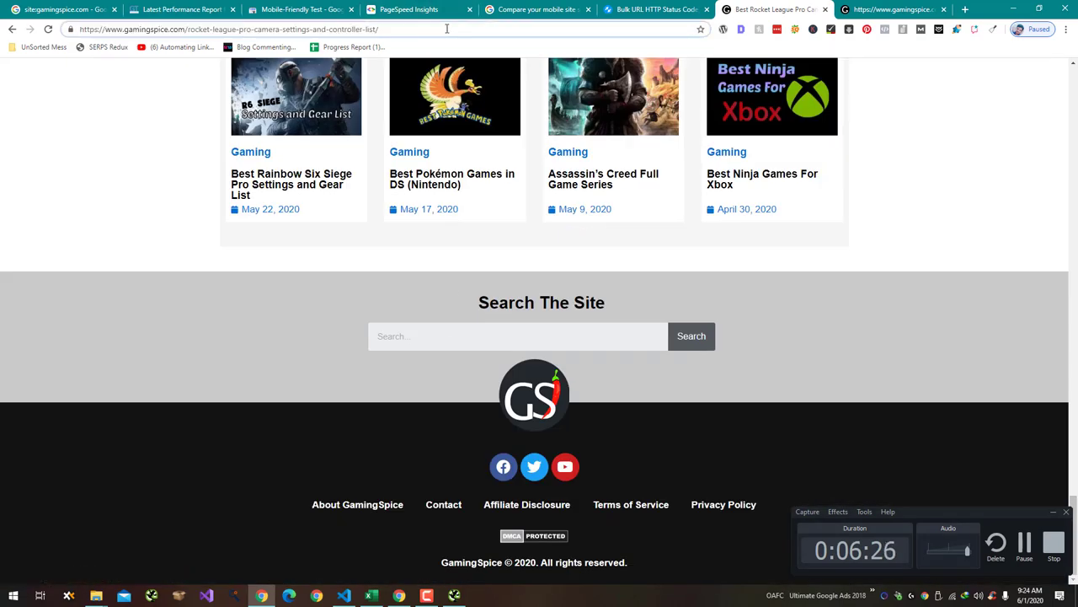
pyautogui.write('amp/')
pyautogui.press('Return')
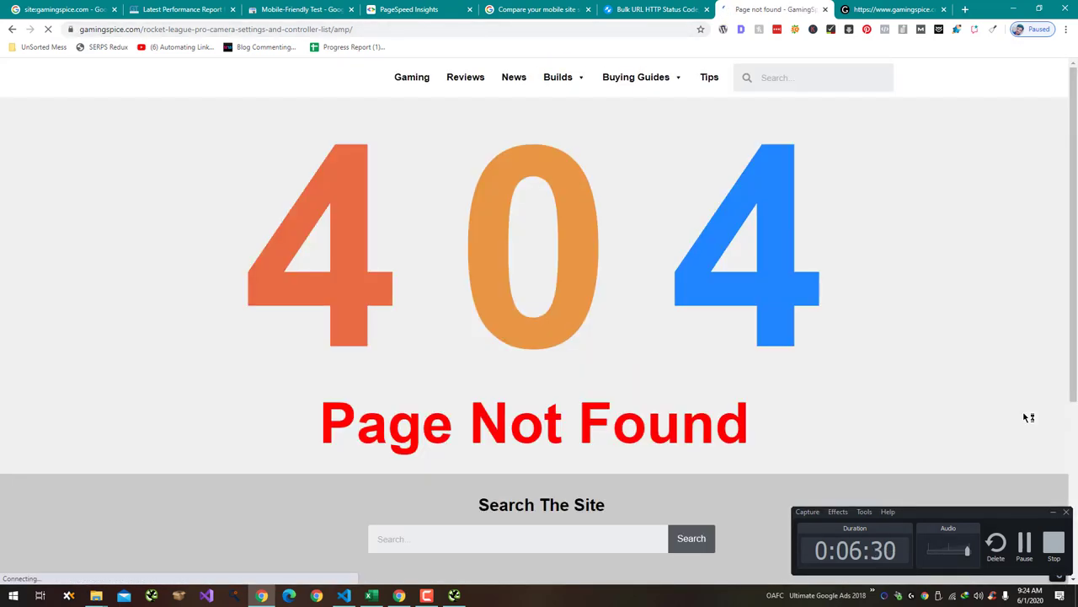
# Step: Switch to the Excel checklist and enter No in the AMP row (B31)
pyautogui.hotkey('alt', 'Tab')
pyautogui.write('No')
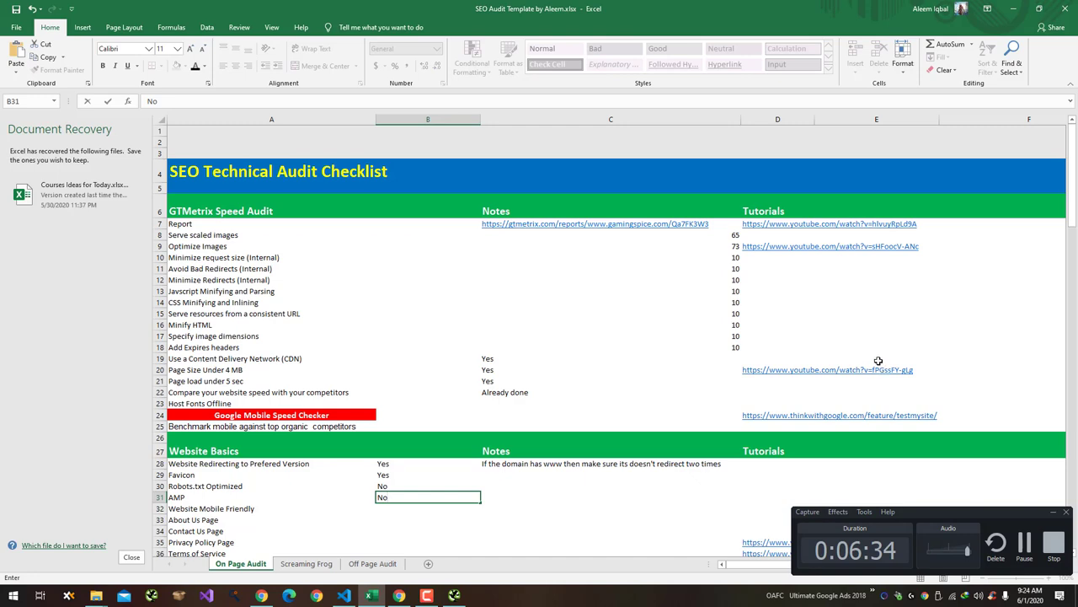
pyautogui.press('Return')
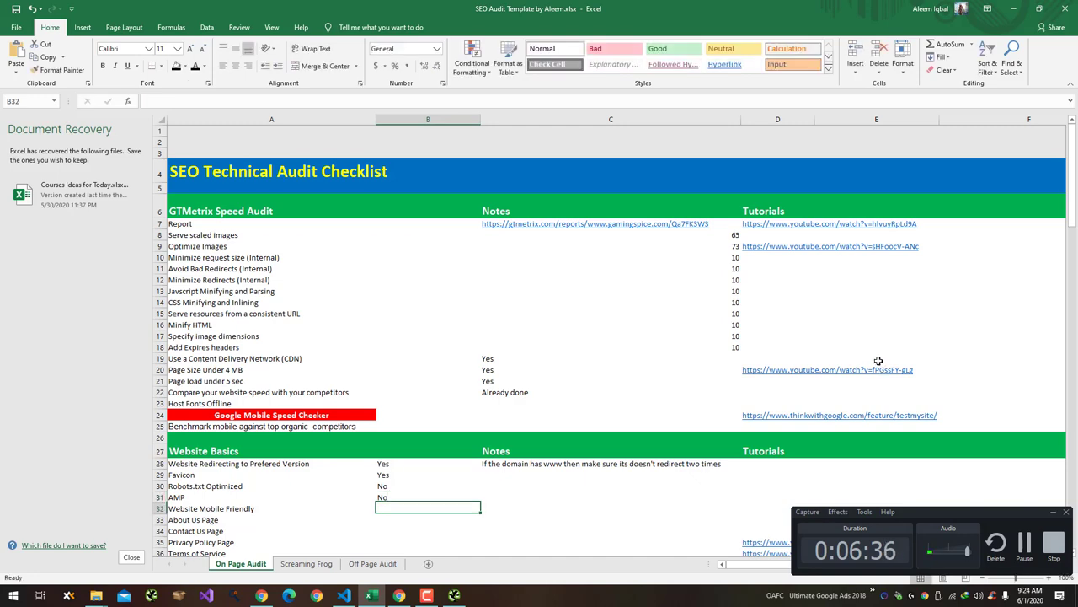
# Step: Check the Mobile-Friendly Test tab in Chrome and enter Yes in the Website Mobile Friendly row (B32) of the Excel checklist
pyautogui.hotkey('alt', 'Tab')
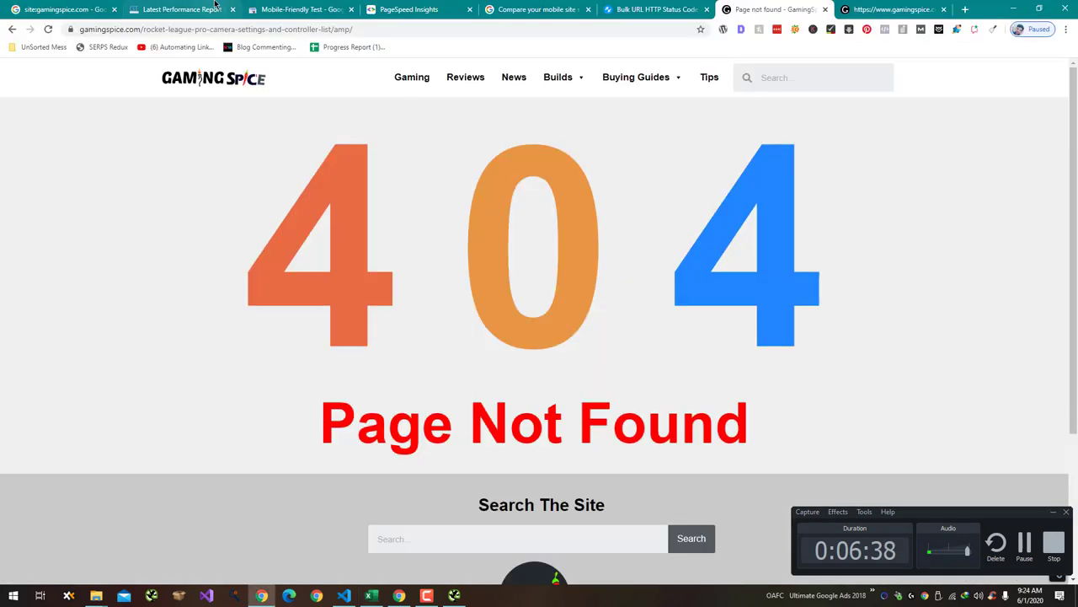
pyautogui.click(294, 9)
pyautogui.hotkey('alt', 'Tab')
pyautogui.write('Yes')
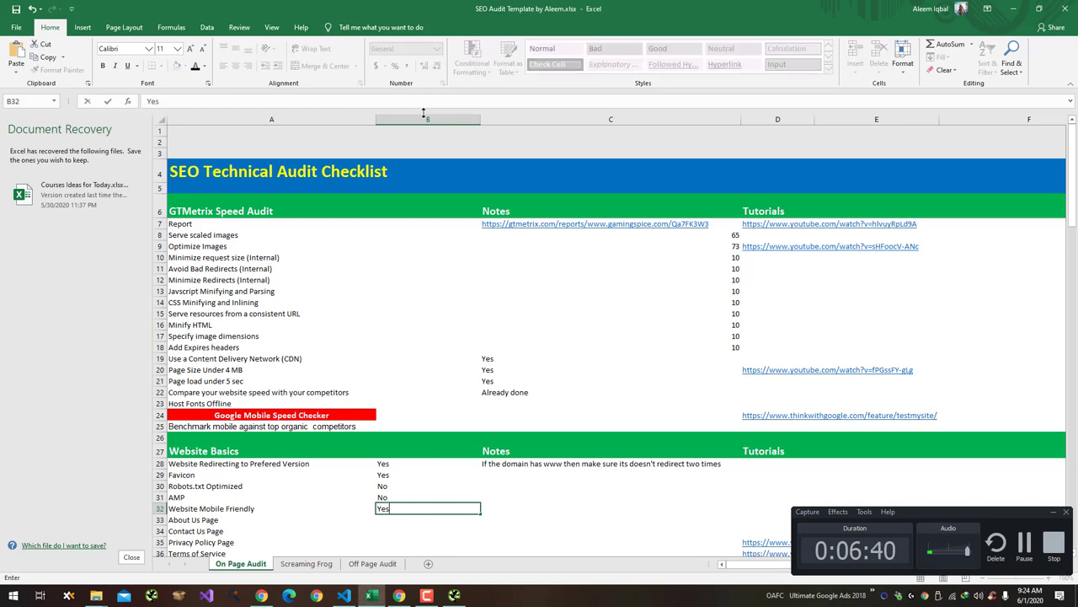
pyautogui.press('Return')
# Step: Check the GamingSpice footer for an About link and enter Yes in the About Us Page row (B33) of the Excel checklist
pyautogui.hotkey('alt', 'Tab')
pyautogui.click(776, 9)
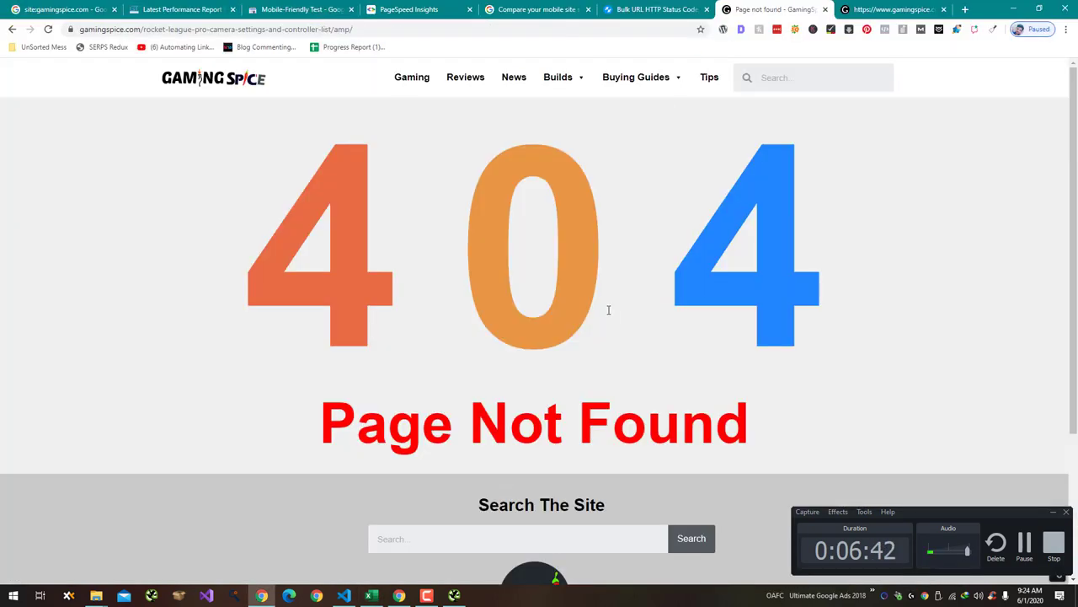
pyautogui.scroll(-3, 608, 310)
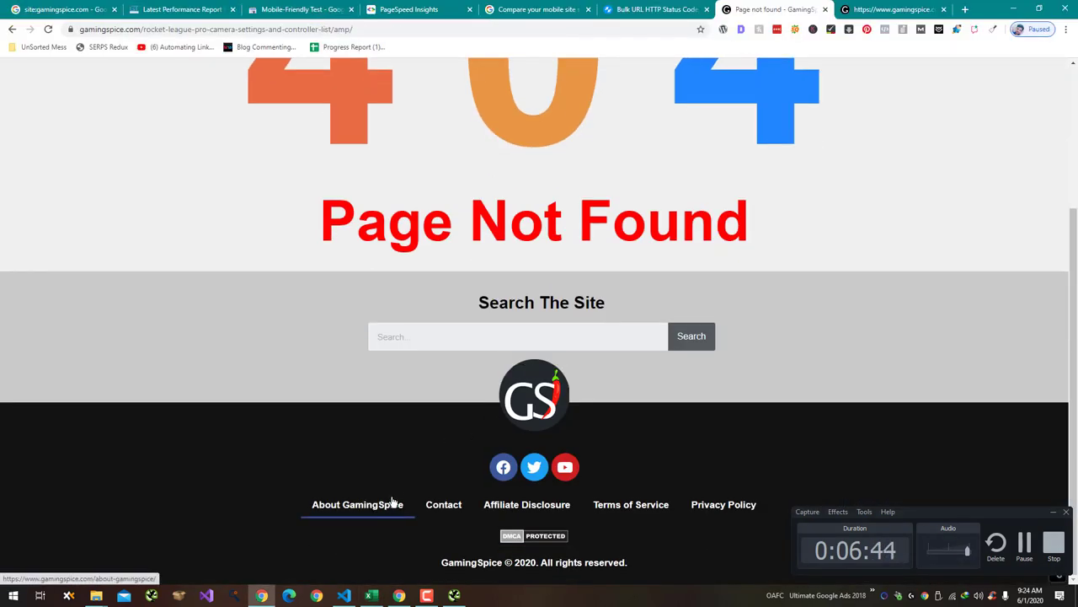
pyautogui.hotkey('alt', 'Tab')
pyautogui.write('Yes')
pyautogui.press('Return')
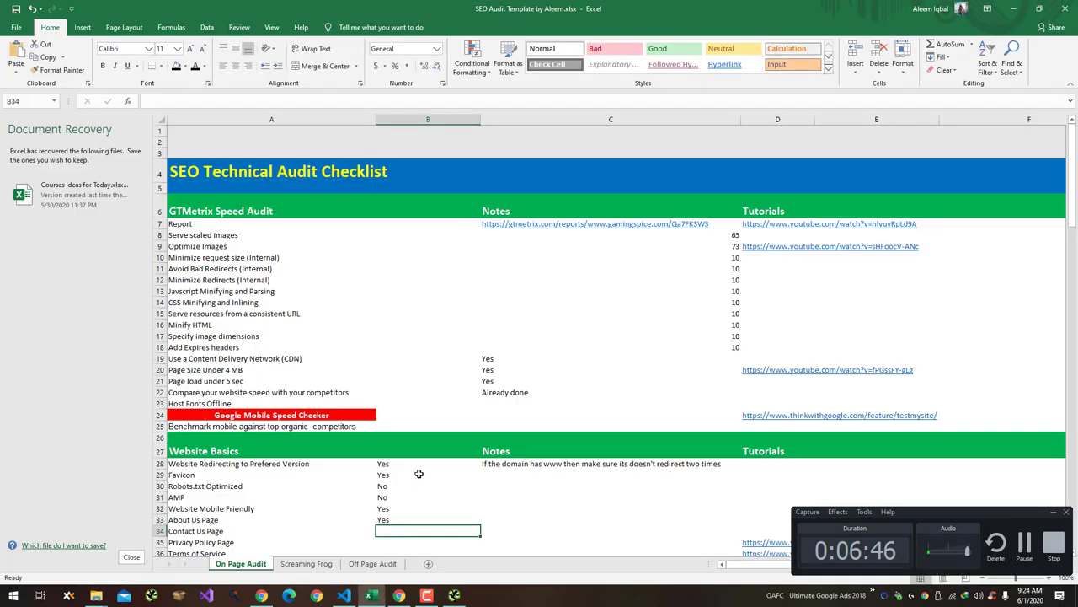
# Step: Check the site footer for a Contact link and enter Yes in the Contact Us Page row (B34) of the checklist
pyautogui.hotkey('alt', 'Tab')
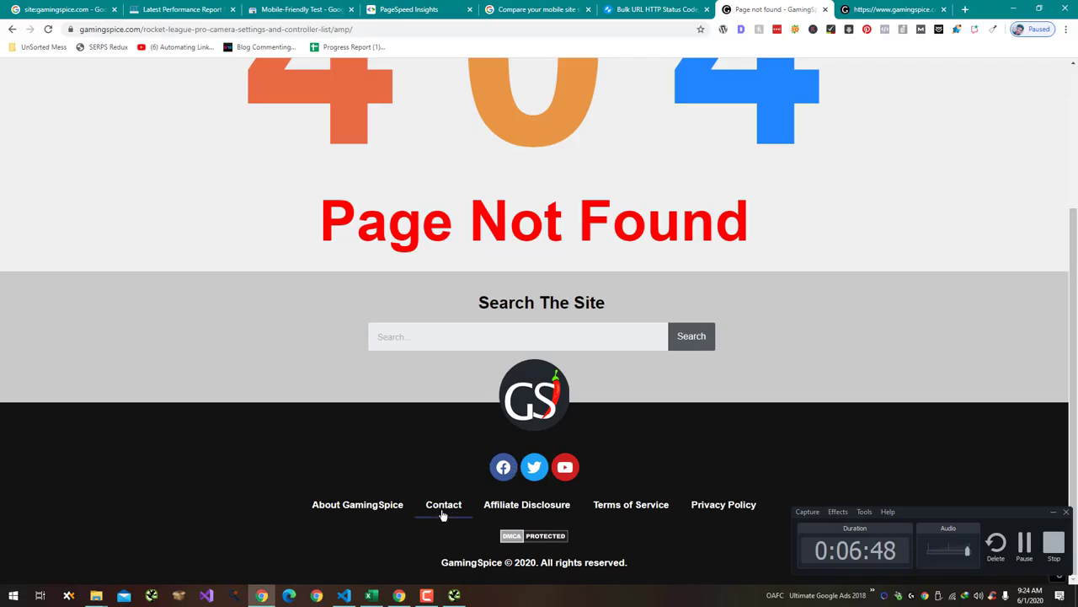
pyautogui.hotkey('alt', 'Tab')
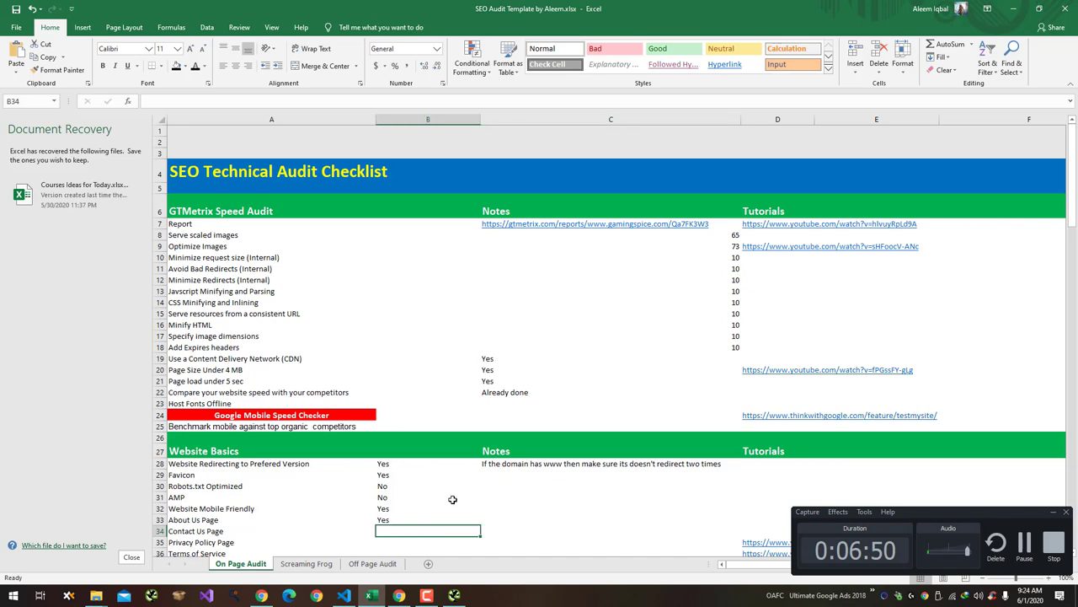
pyautogui.write('Yers')
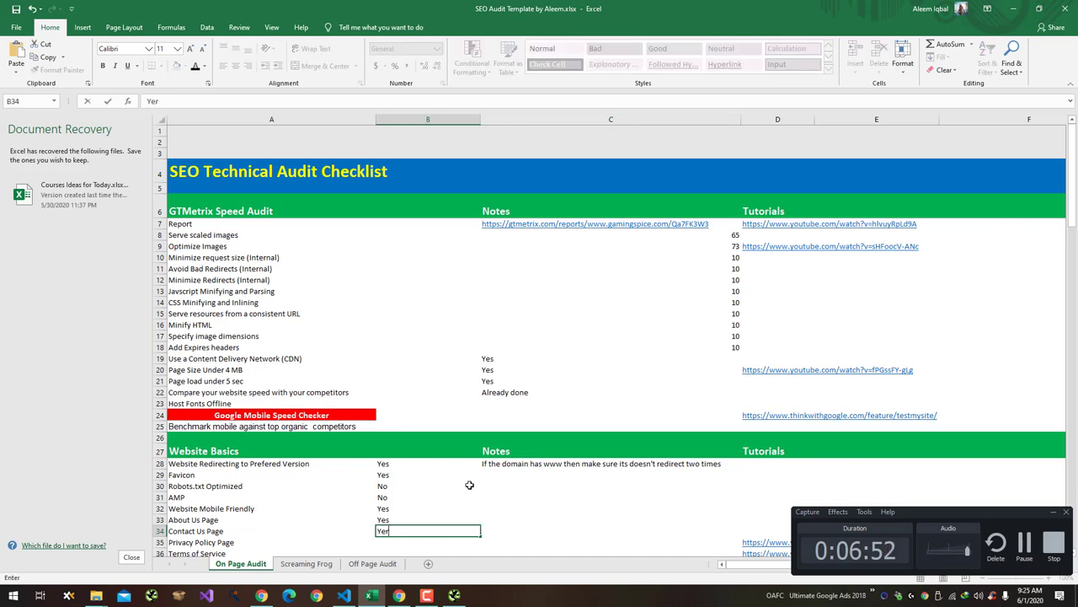
pyautogui.hotkey('alt', 'Tab')
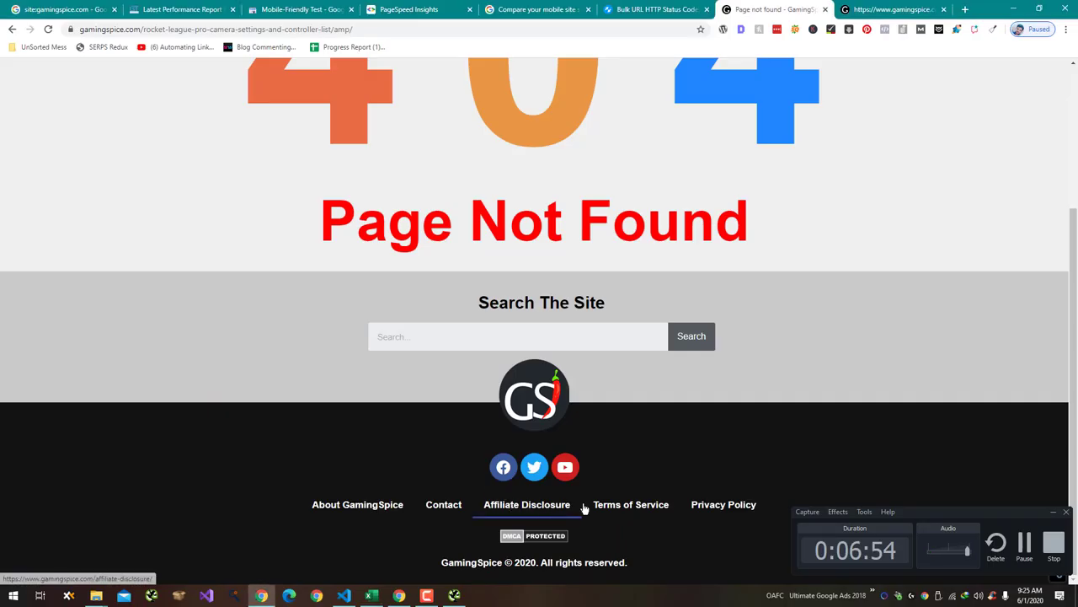
pyautogui.hotkey('alt', 'Tab')
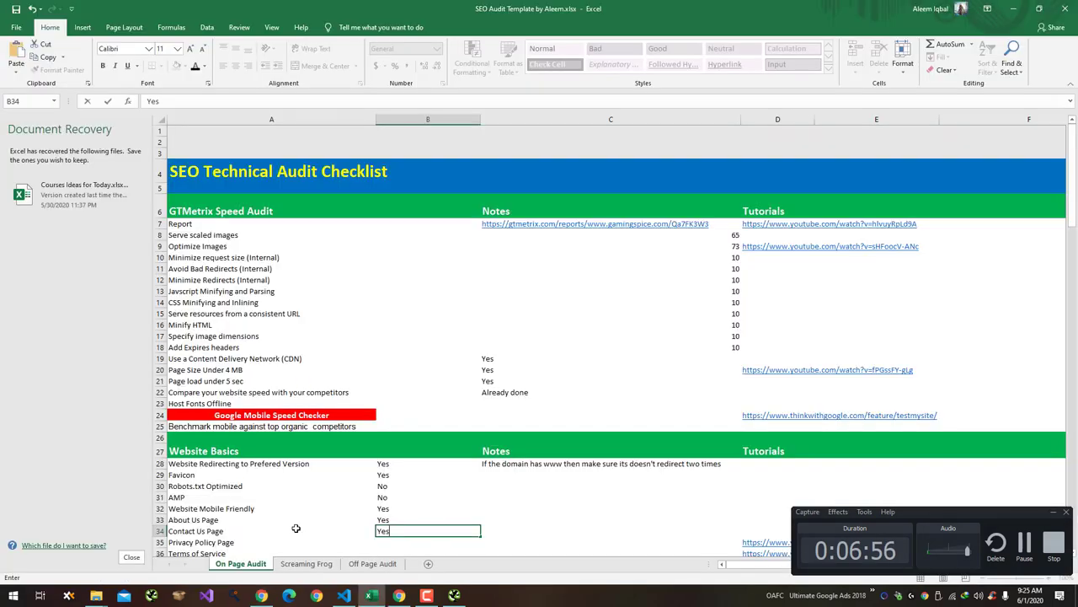
# Step: Check the footer for policy links and enter Yes in the Privacy Policy Page (B35) and Terms of Service (B36) rows
pyautogui.click(392, 541)
pyautogui.hotkey('alt', 'Tab')
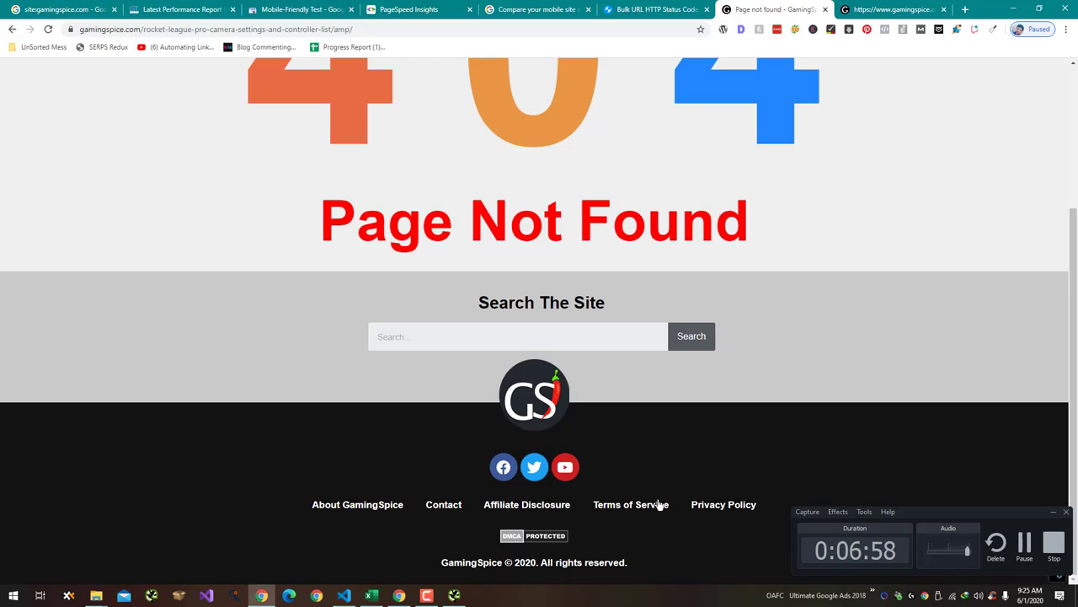
pyautogui.hotkey('alt', 'Tab')
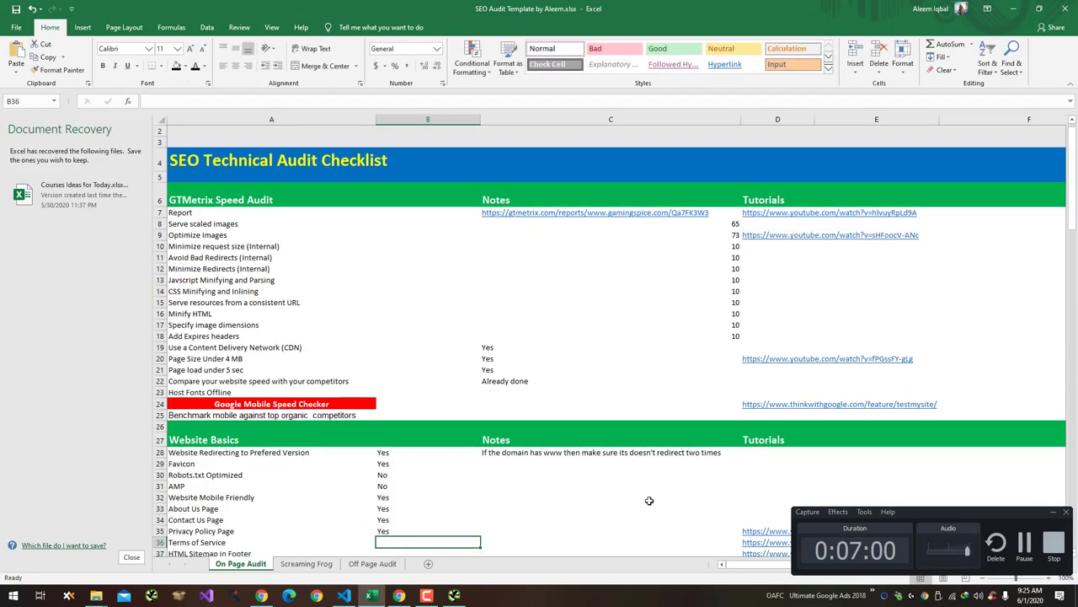
pyautogui.write('Te')
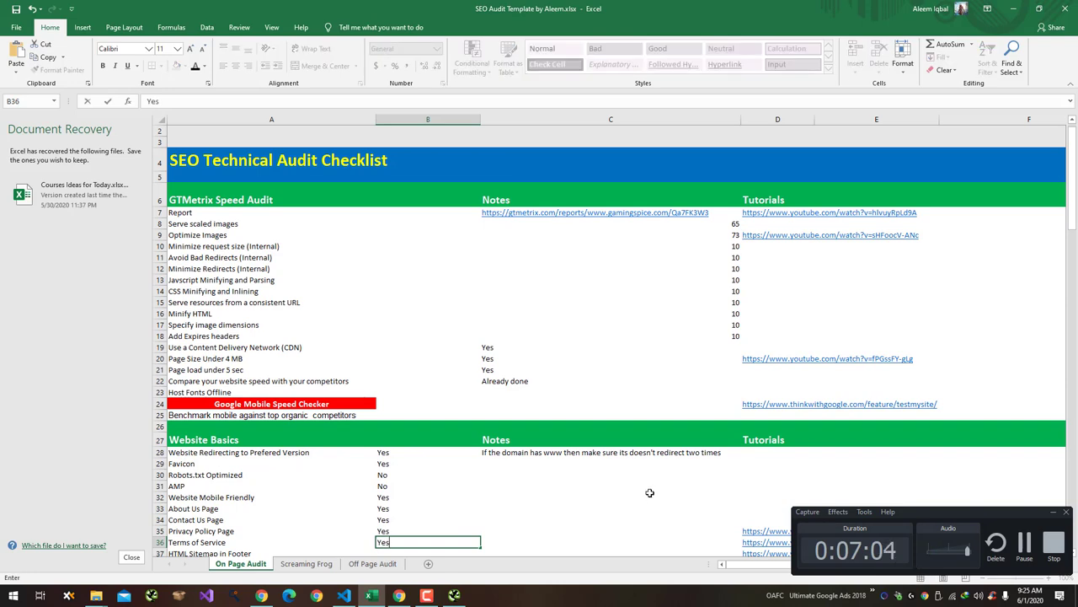
# Step: Check the site footer for an HTML sitemap link and enter No in the HTML Sitemap in Footer row (B37)
pyautogui.hotkey('alt', 'Tab')
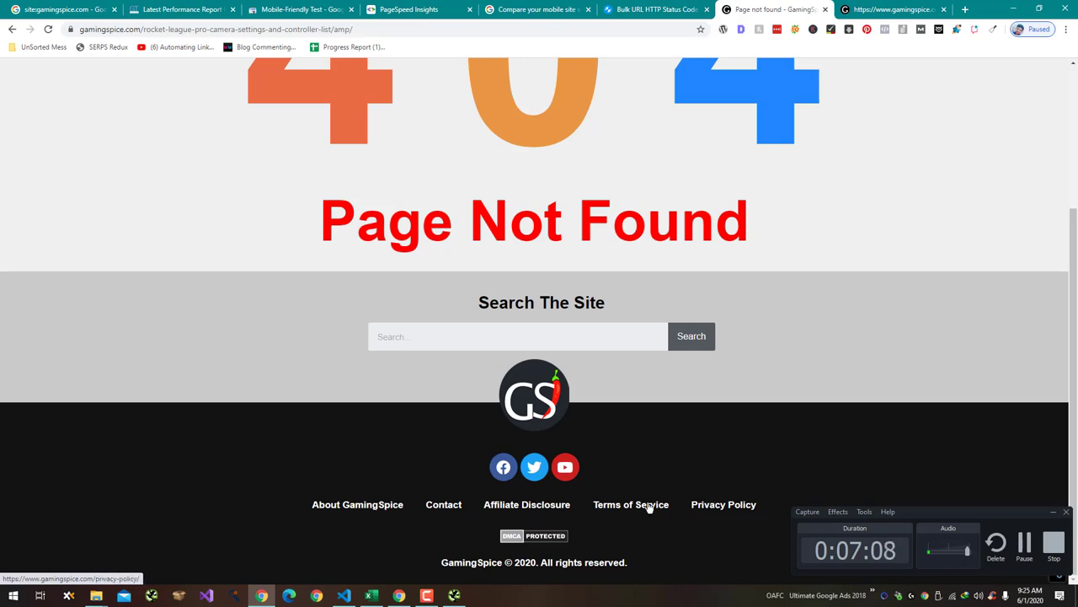
pyautogui.hotkey('alt', 'Tab')
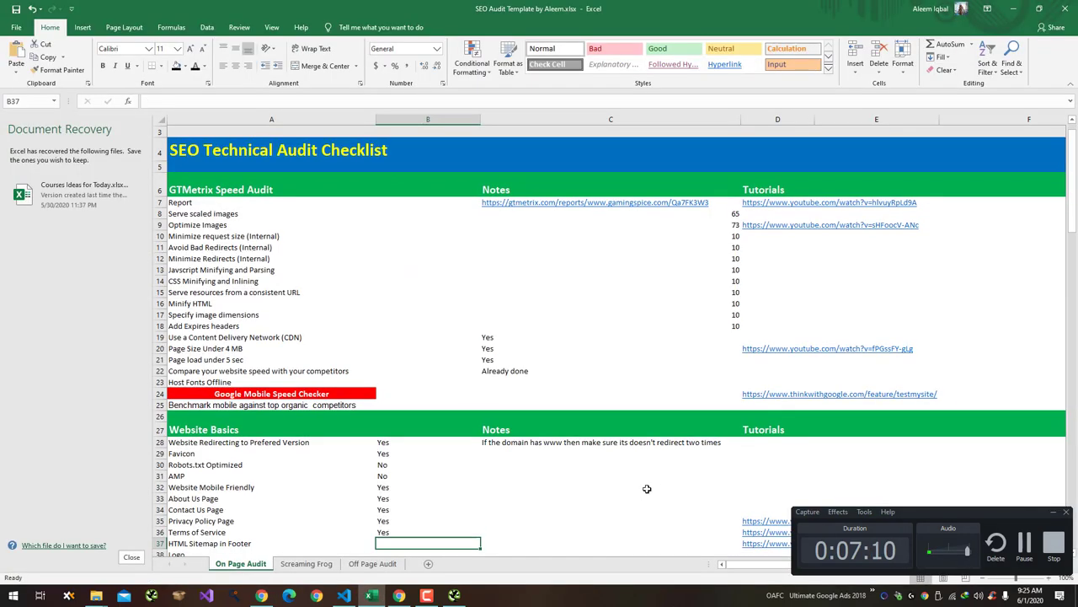
pyautogui.write('No')
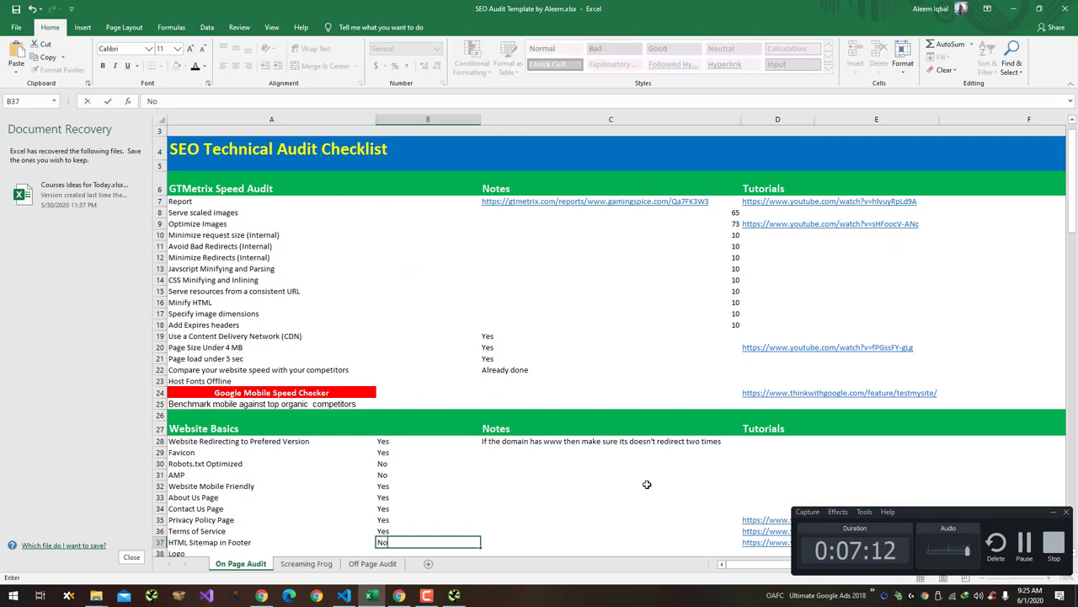
pyautogui.press('Return')
# Step: Check the GamingSpice page for a logo and enter Yes in the Logo row (B38) of the Excel checklist
pyautogui.scroll(-3, 648, 482)
pyautogui.hotkey('alt', 'Tab')
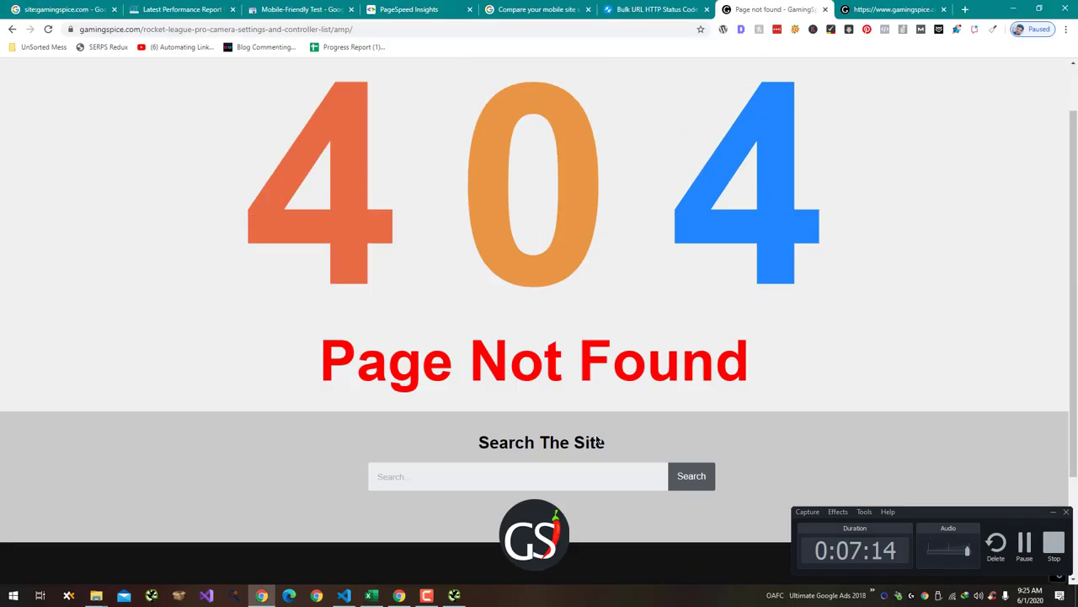
pyautogui.hotkey('alt', 'Tab')
pyautogui.write('Yes')
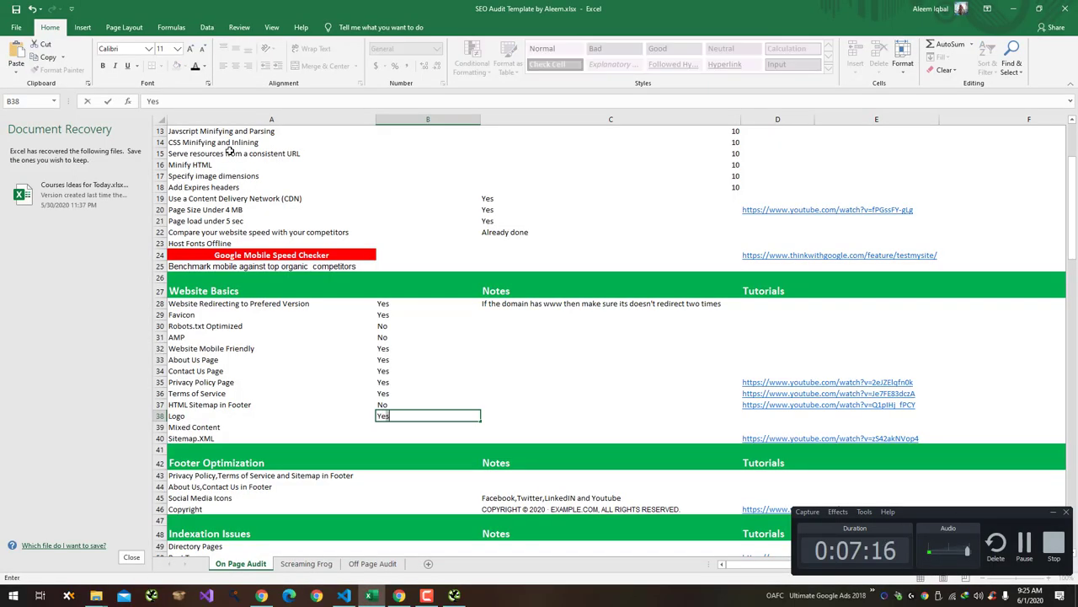
pyautogui.press('Return')
# Step: Switch to Chrome and search Google in a new tab for "bulk mixed content checker"
pyautogui.hotkey('alt', 'Tab')
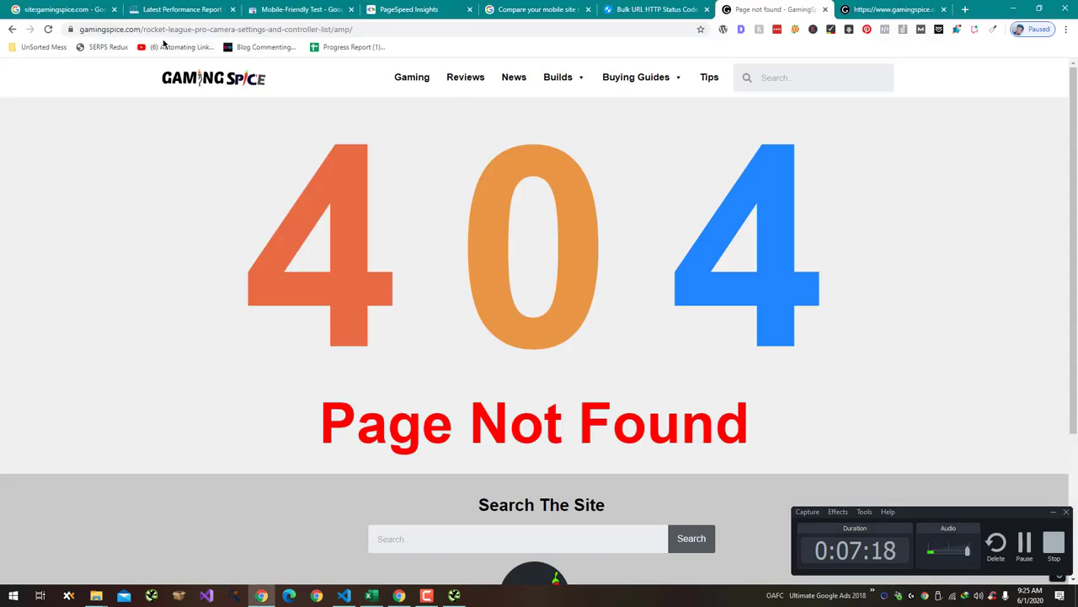
pyautogui.moveTo(80, 28); pyautogui.dragTo(303, 168)
pyautogui.hotkey('ctrl', 't')
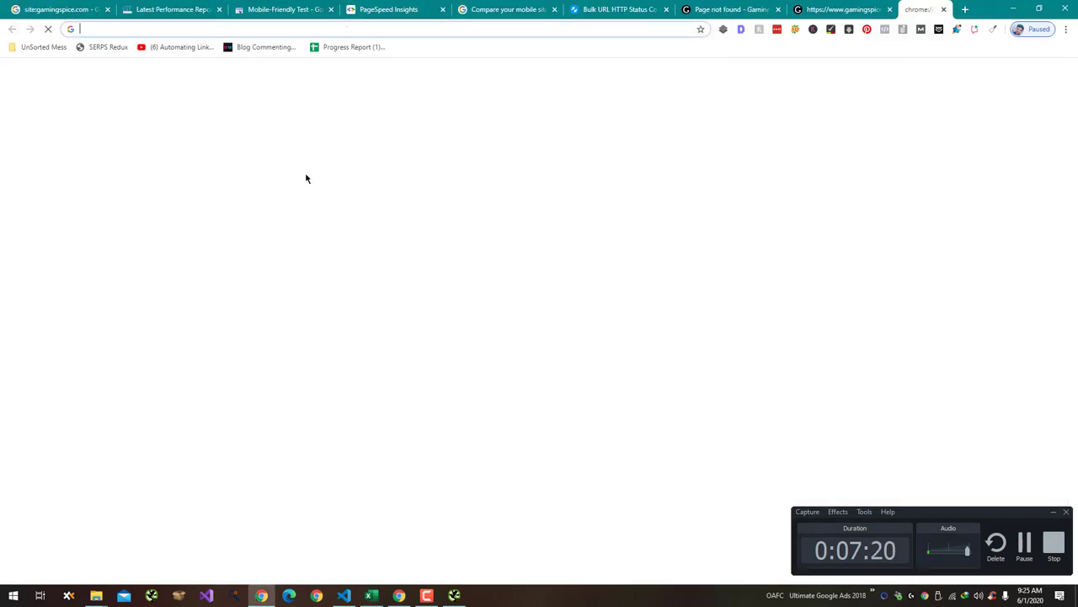
pyautogui.write('bulk')
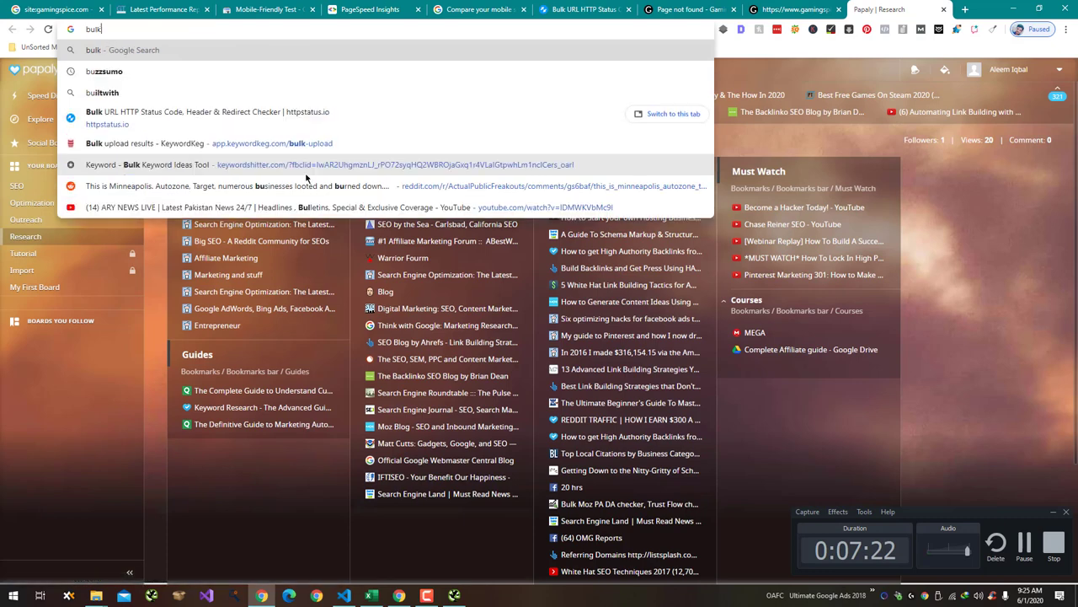
pyautogui.write(' mixed ')
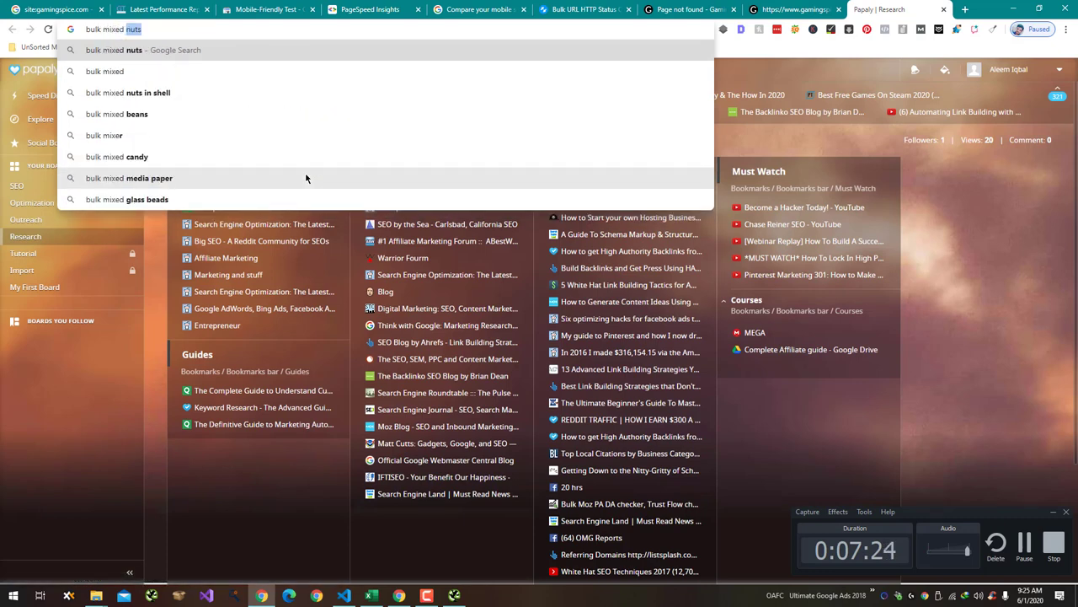
pyautogui.write('content checker')
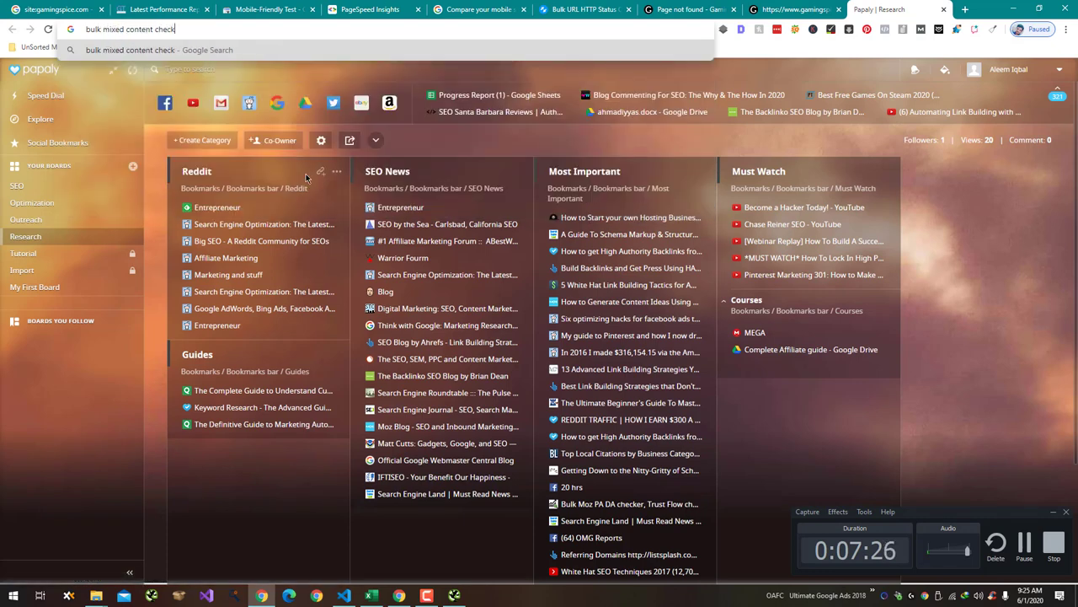
pyautogui.press('Return')
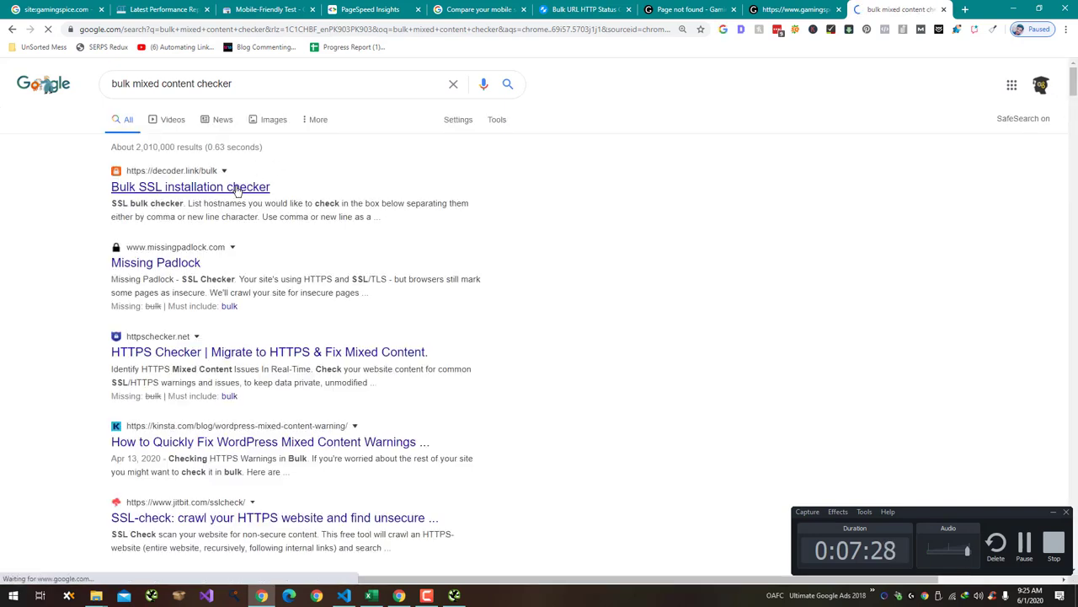
# Step: Examine the decoder.link Bulk SSL installation checker from the search results in a separate tab, and close that tab
pyautogui.middleClick(241, 187)
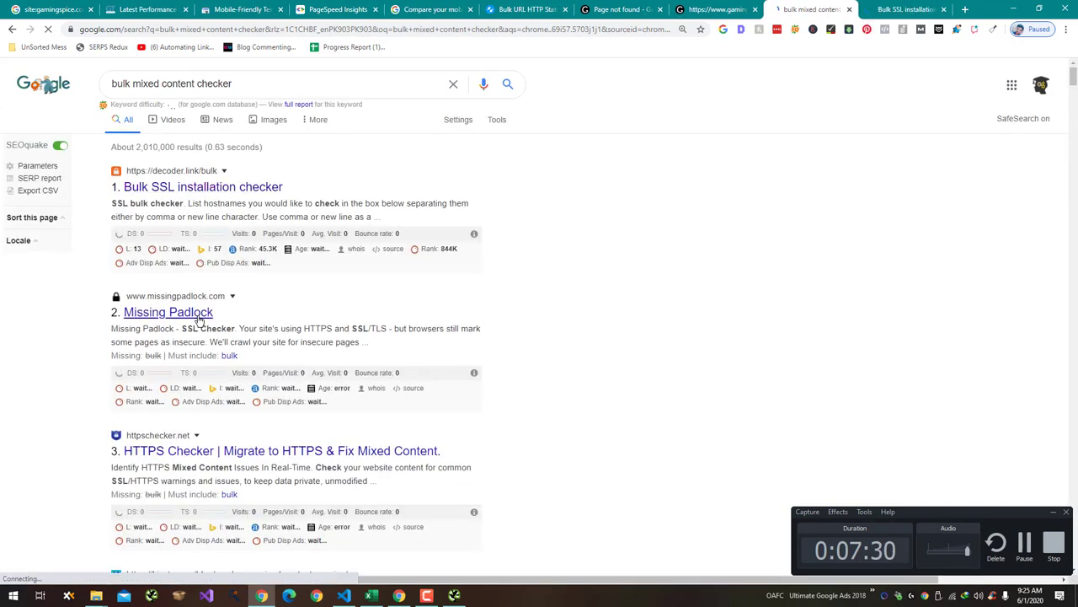
pyautogui.hotkey('ctrl', 'Tab')
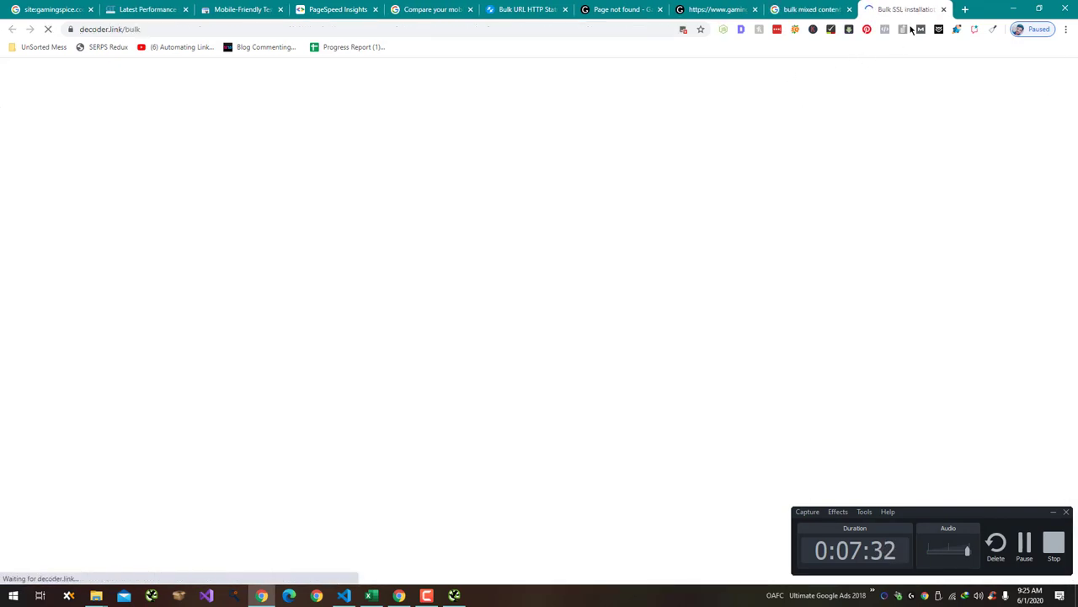
pyautogui.click(580, 246)
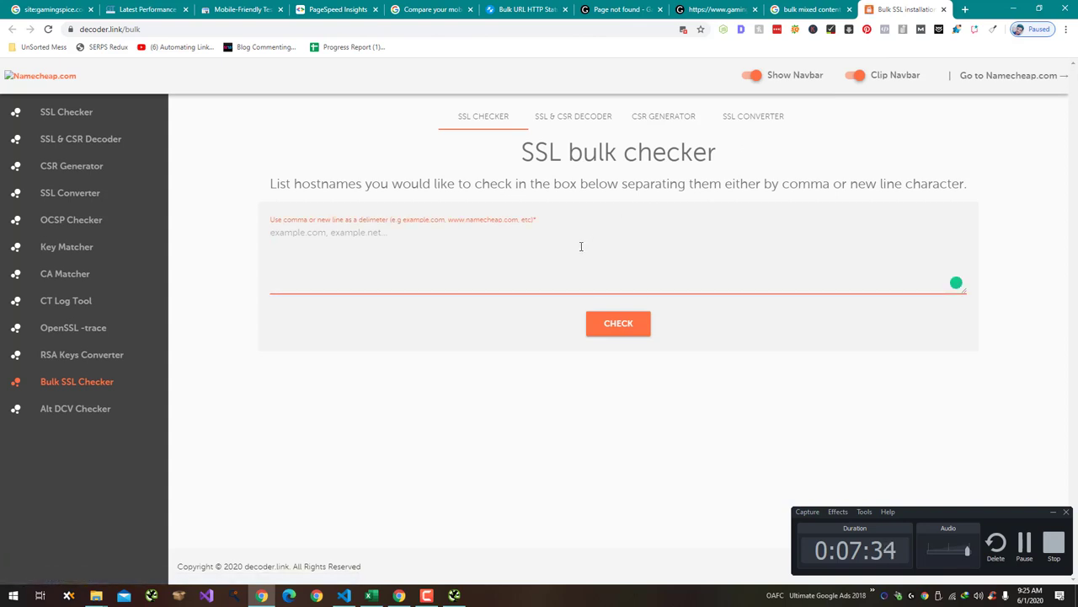
pyautogui.hotkey('ctrl', 'w')
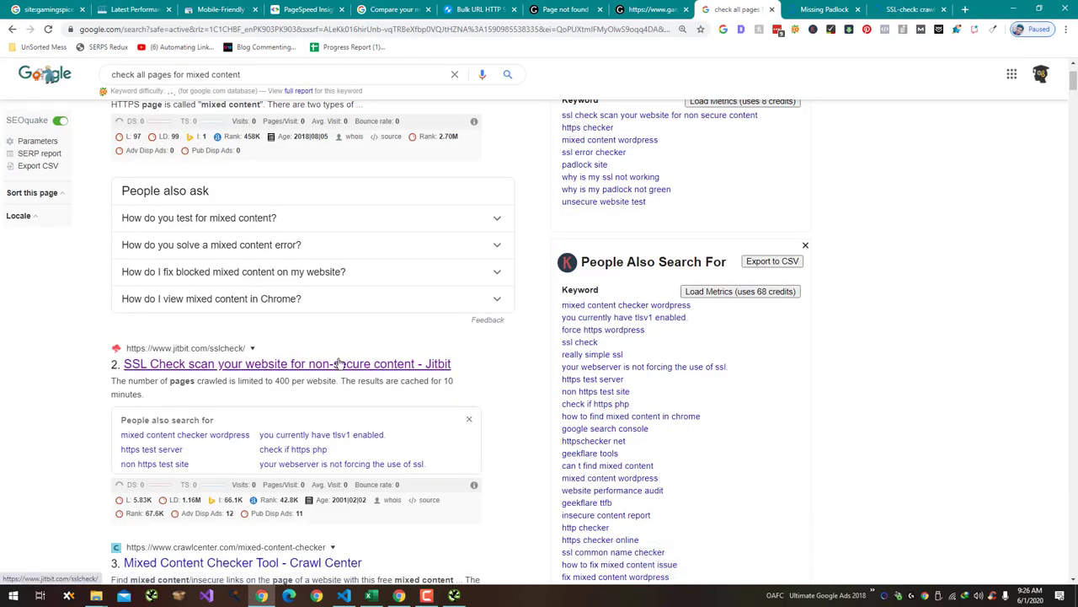
pyautogui.hotkey('ctrl', 'Tab')
pyautogui.hotkey('ctrl', 'Tab')
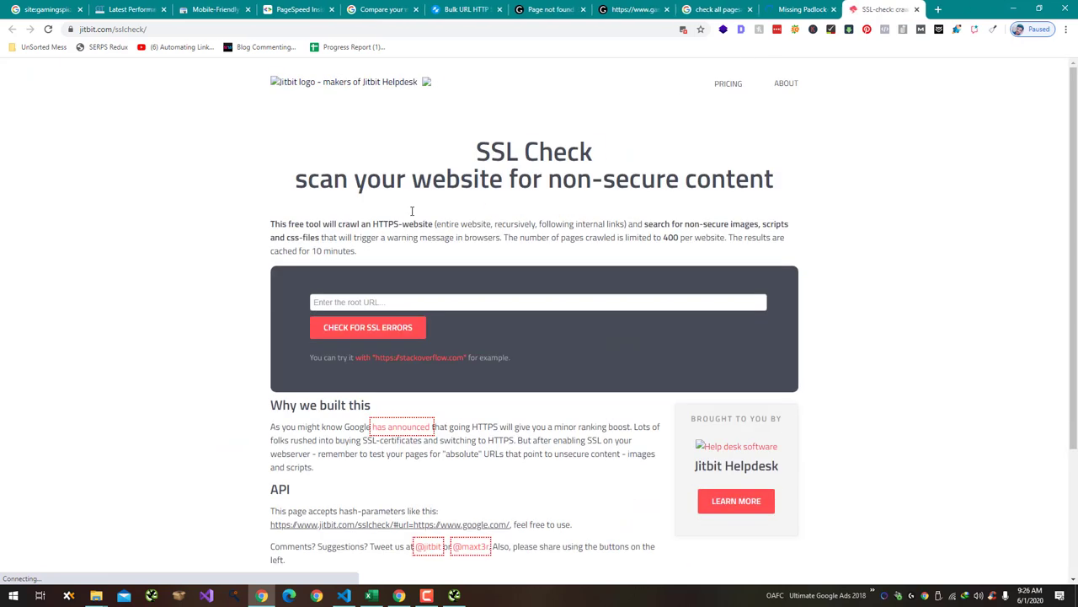
pyautogui.click(380, 301)
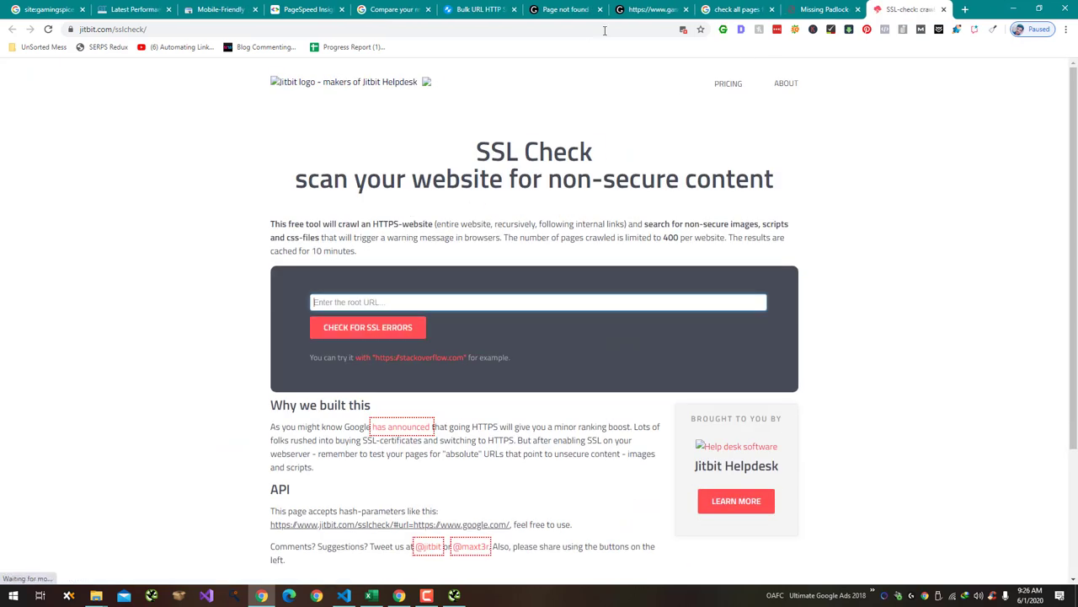
pyautogui.click(683, 29)
pyautogui.click(675, 133)
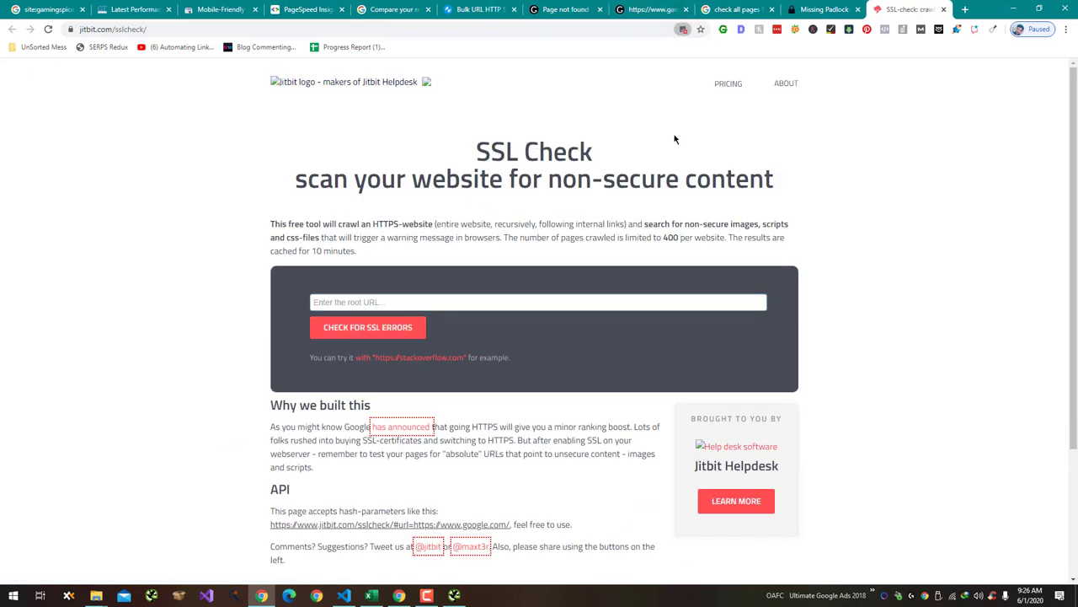
pyautogui.hotkey('ctrl', 'f')
pyautogui.click(376, 331)
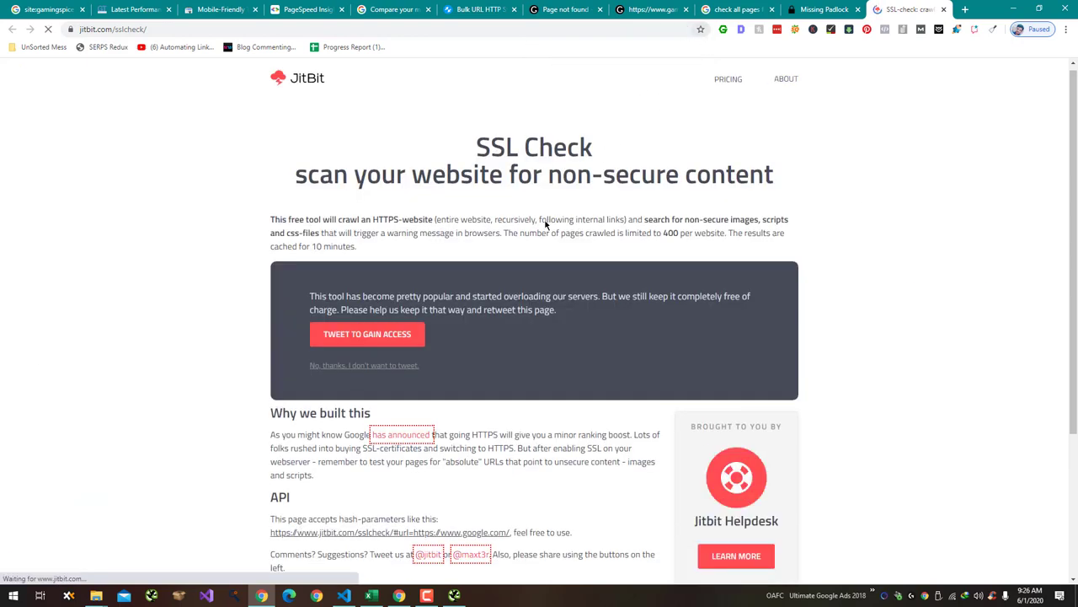
pyautogui.click(422, 298)
pyautogui.write('https://www.gamingspice.com/')
pyautogui.click(409, 329)
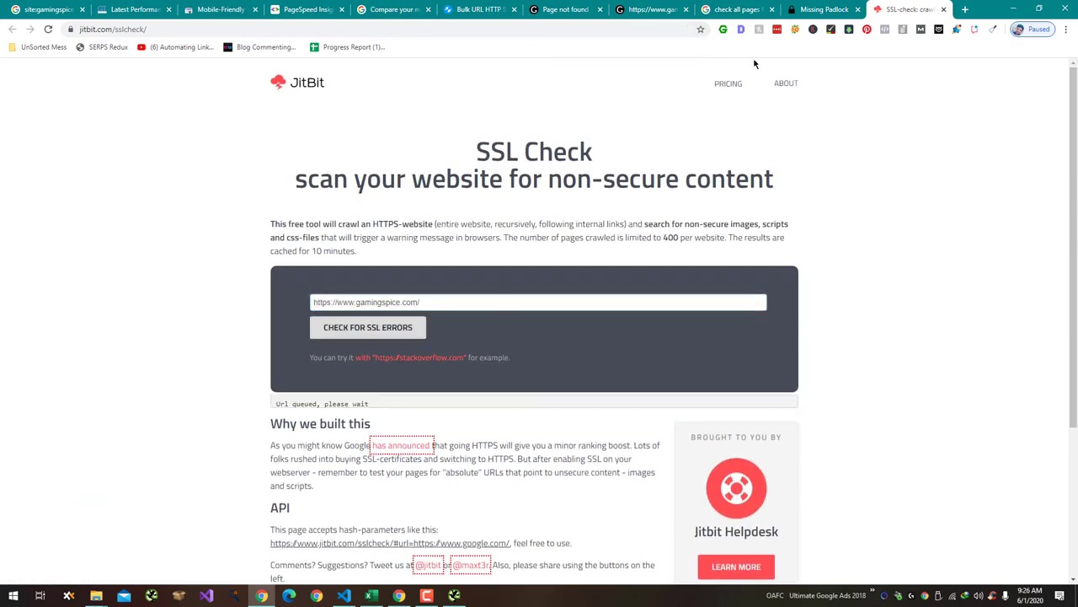
pyautogui.hotkey('ctrl', 'shift', 'Tab')
pyautogui.click(559, 282)
pyautogui.write('https://www.gamingspice.com')
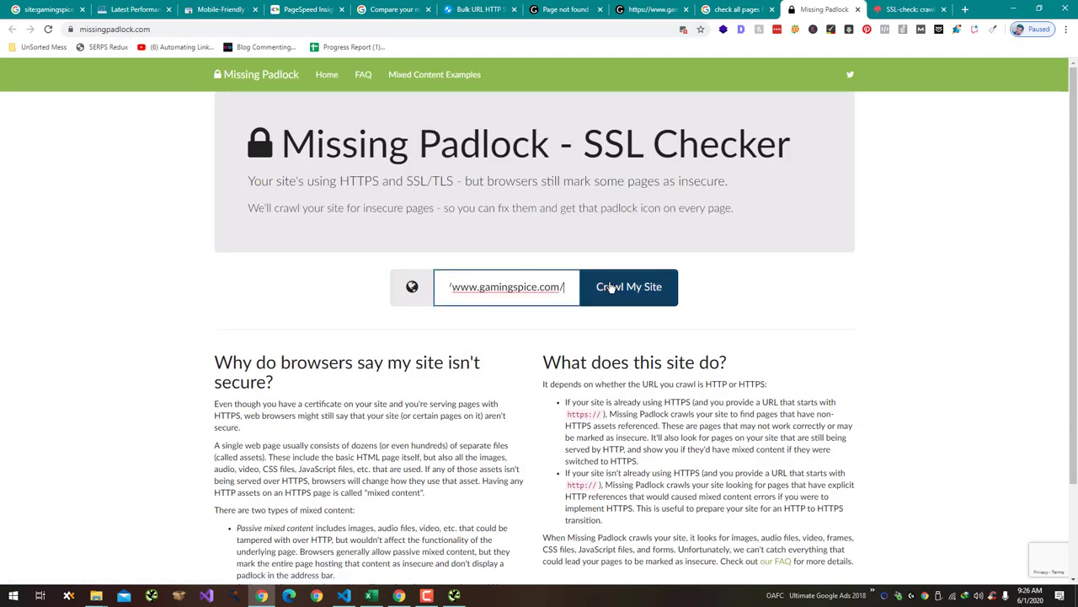
pyautogui.click(611, 288)
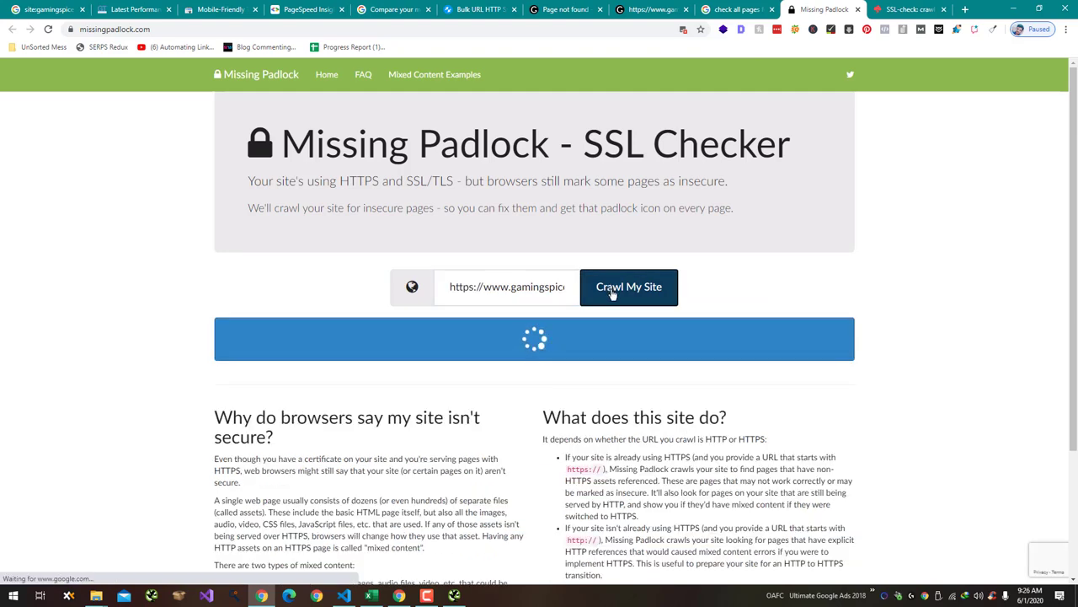
# Step: Check the crawl progress of the gamingspice.com scans in Jitbit SSL Check and Missing Padlock
pyautogui.click(908, 6)
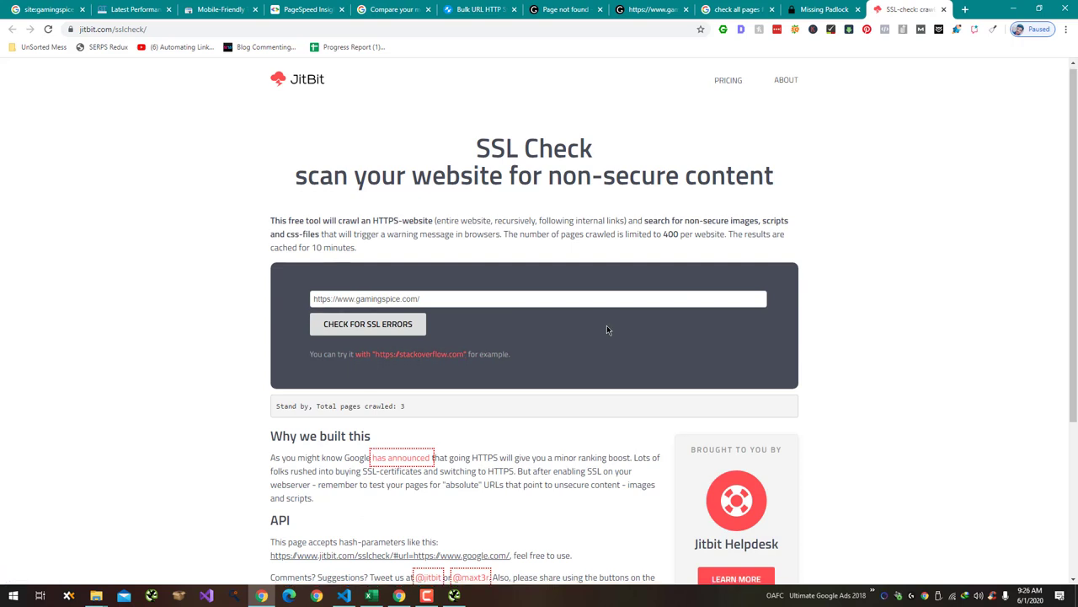
pyautogui.scroll(-2, 606, 329)
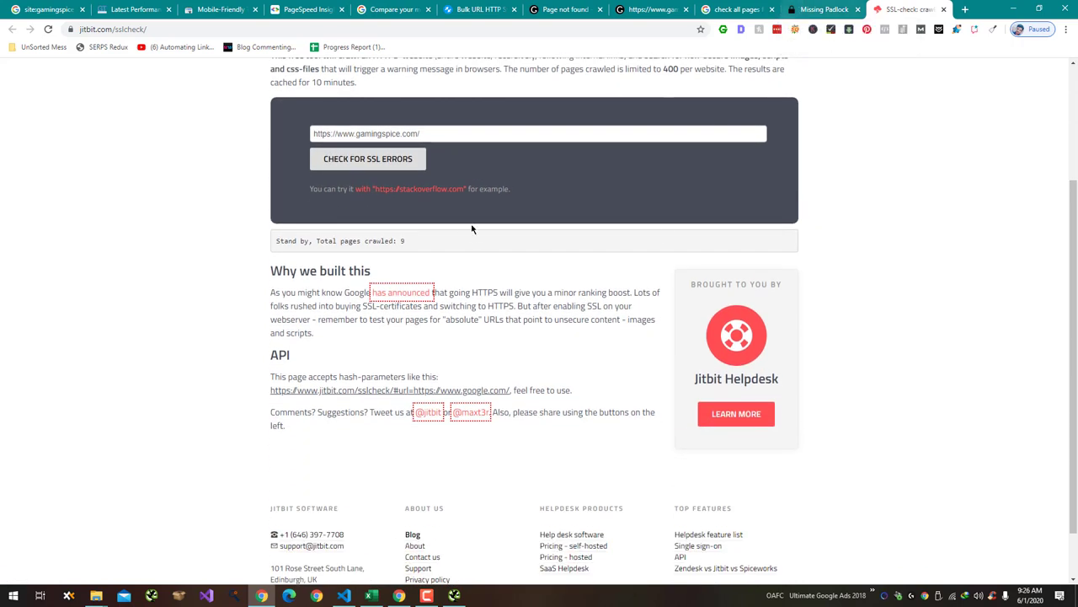
pyautogui.tripleClick(252, 244)
pyautogui.click(821, 9)
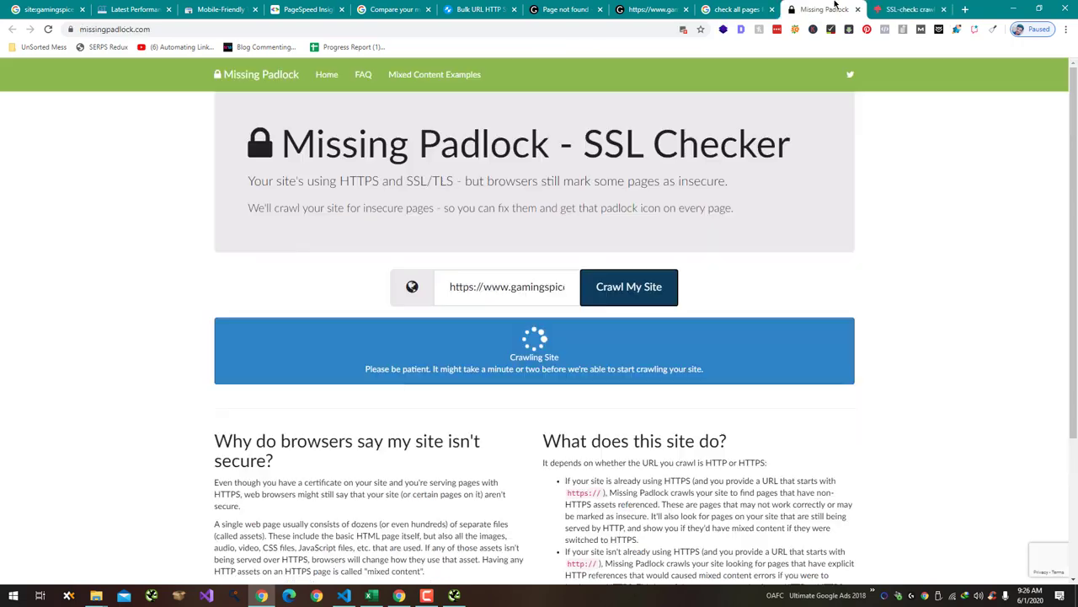
pyautogui.click(901, 6)
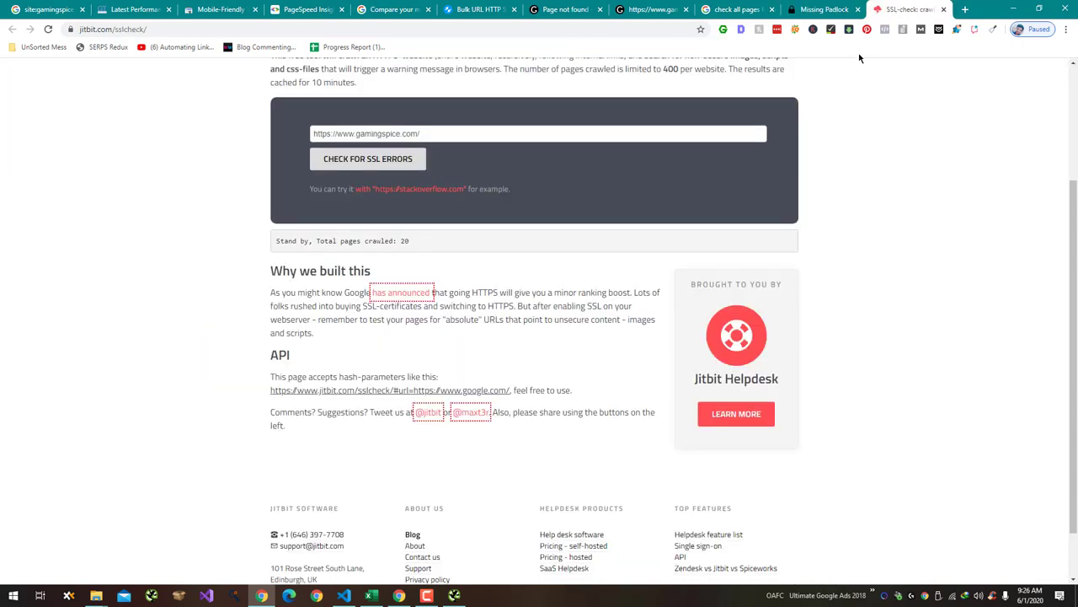
pyautogui.hotkey('alt', 'Tab')
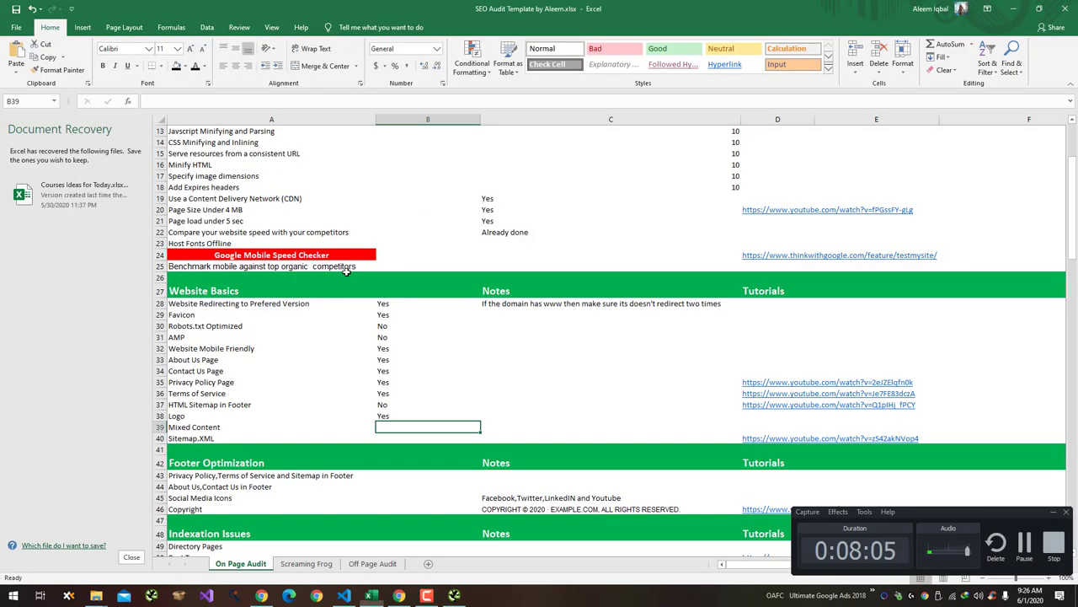
pyautogui.scroll(-2, 343, 401)
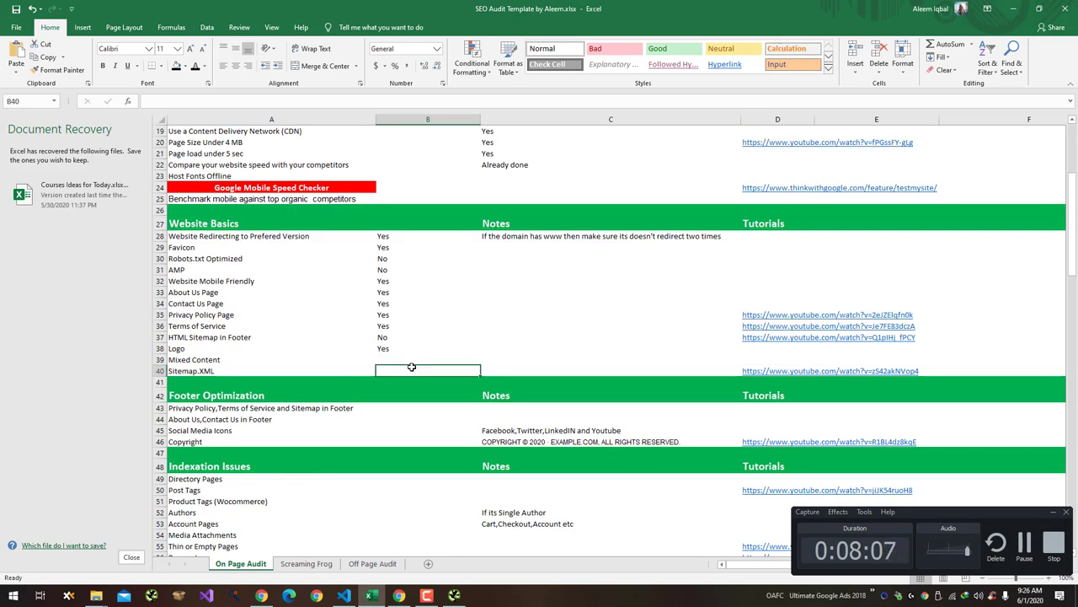
pyautogui.hotkey('alt', 'Tab')
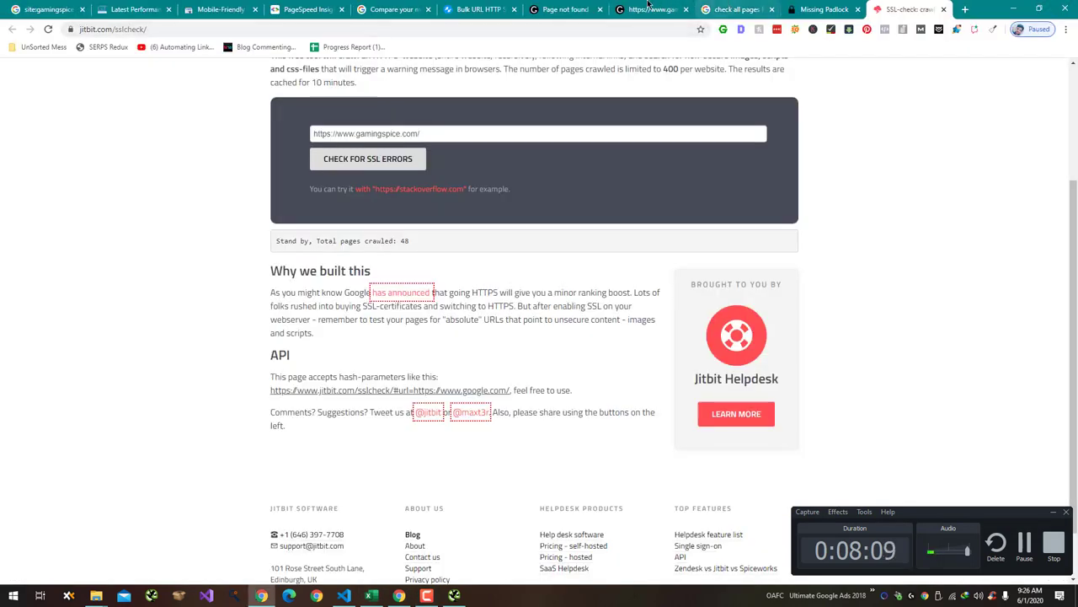
pyautogui.click(139, 9)
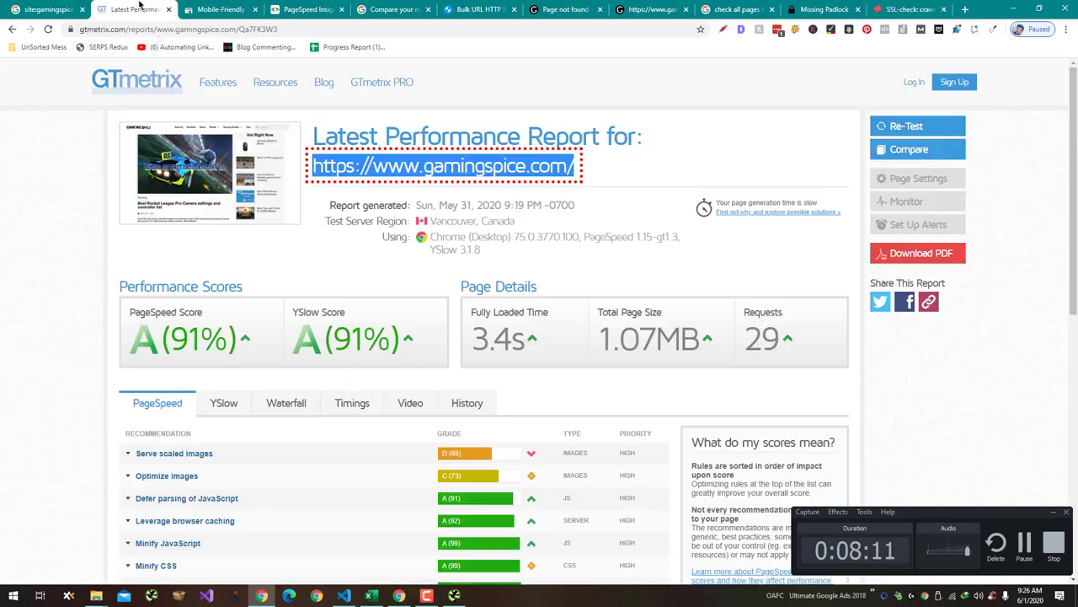
pyautogui.click(400, 184)
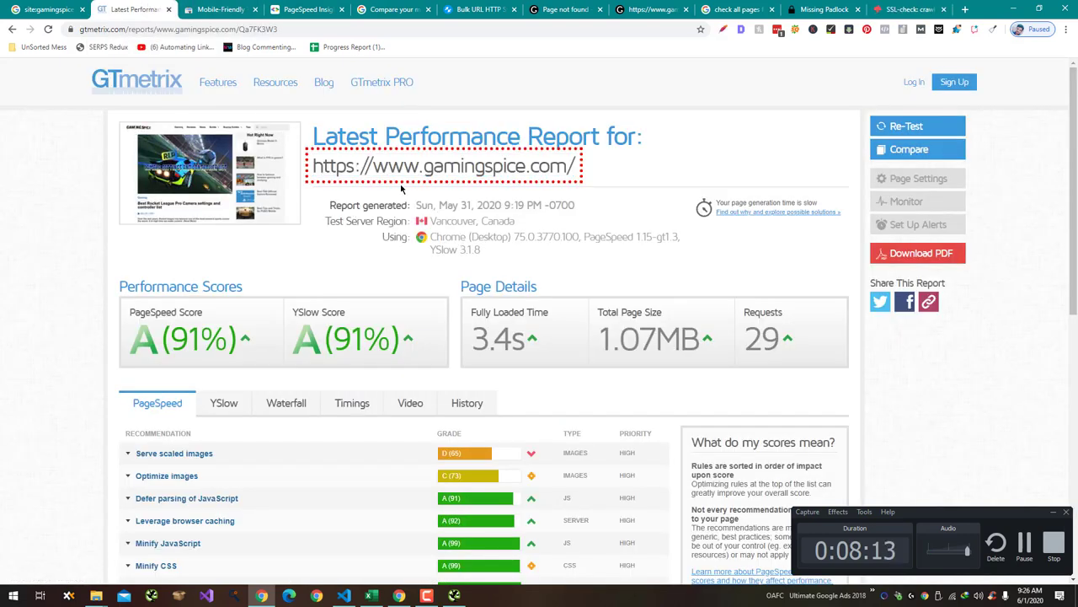
pyautogui.click(263, 32)
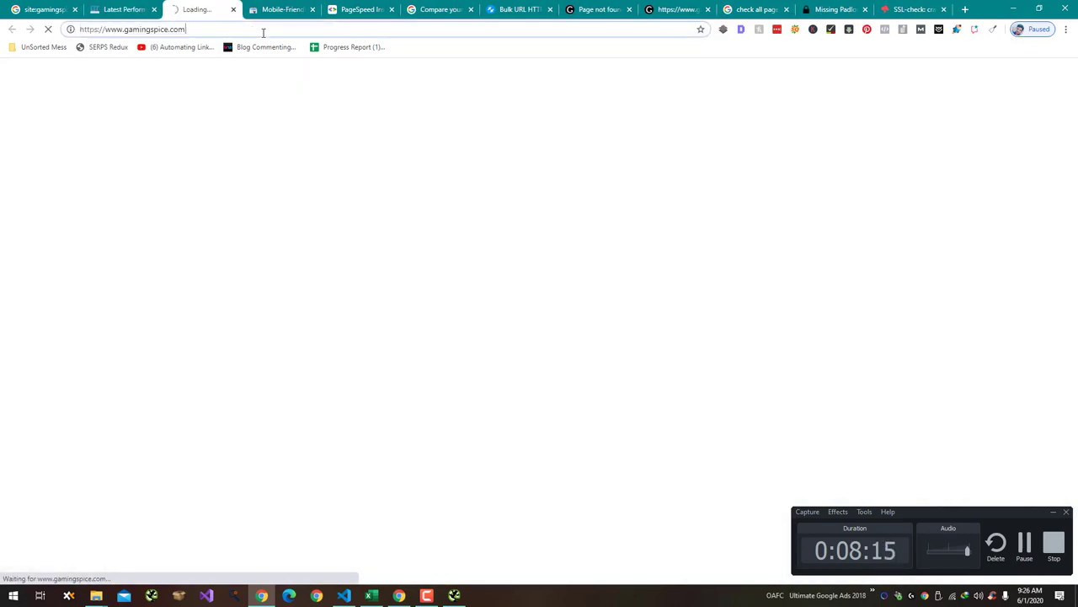
pyautogui.write('/sitemap.')
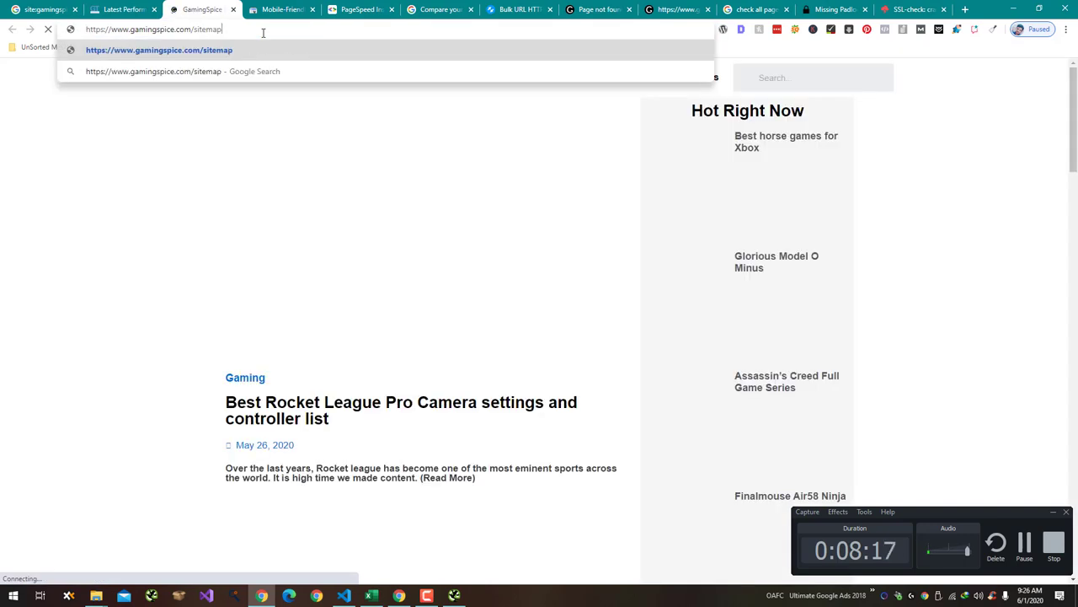
pyautogui.write('xml')
pyautogui.press('Return')
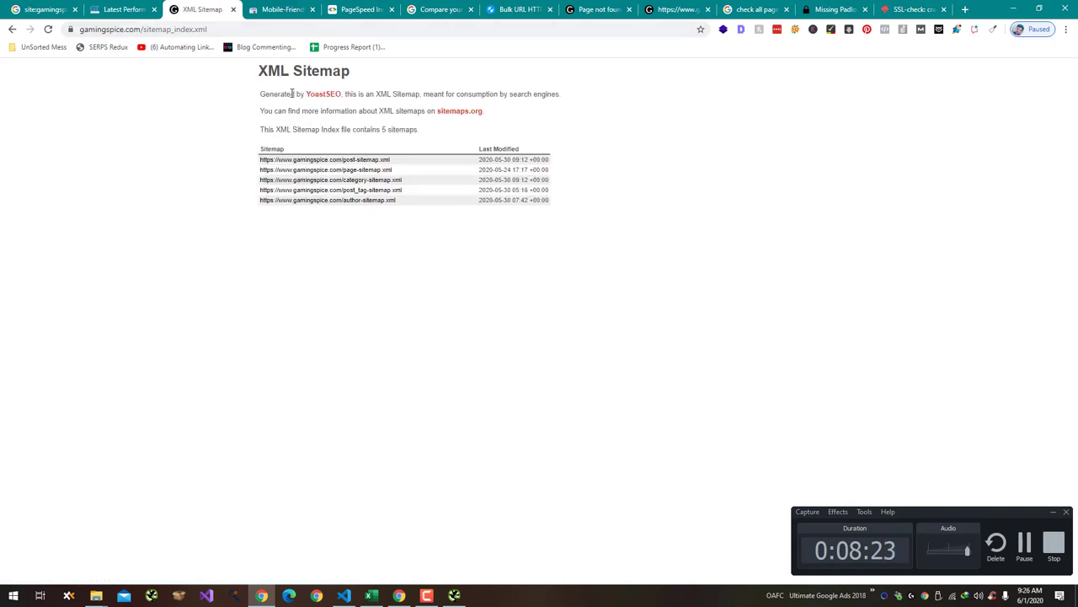
# Step: Switch to Excel and enter Yes in the Sitemap.XML row (B40)
pyautogui.hotkey('alt', 'Tab')
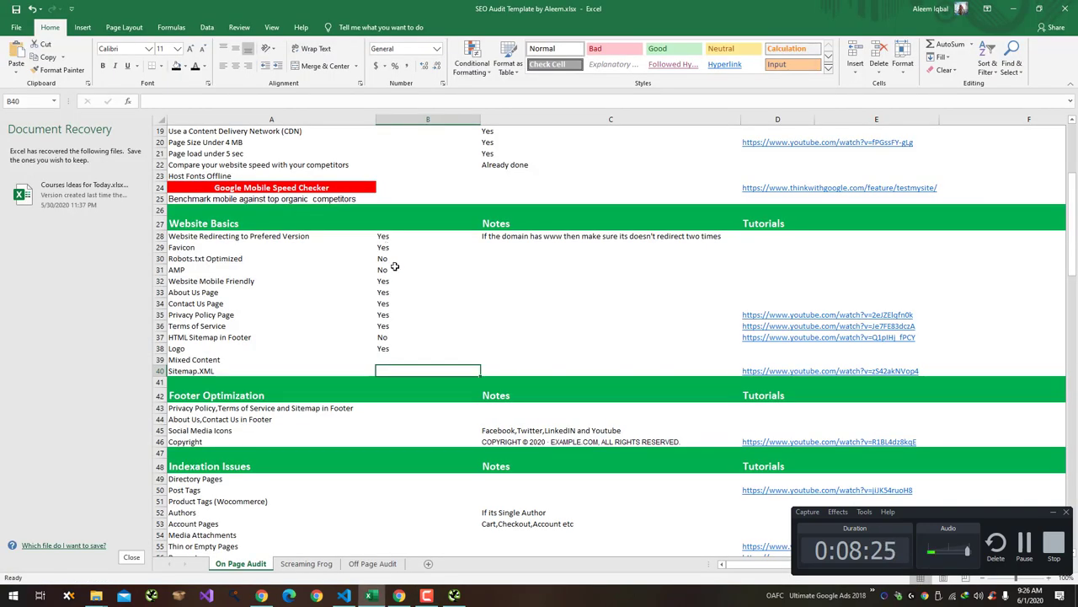
pyautogui.write('T')
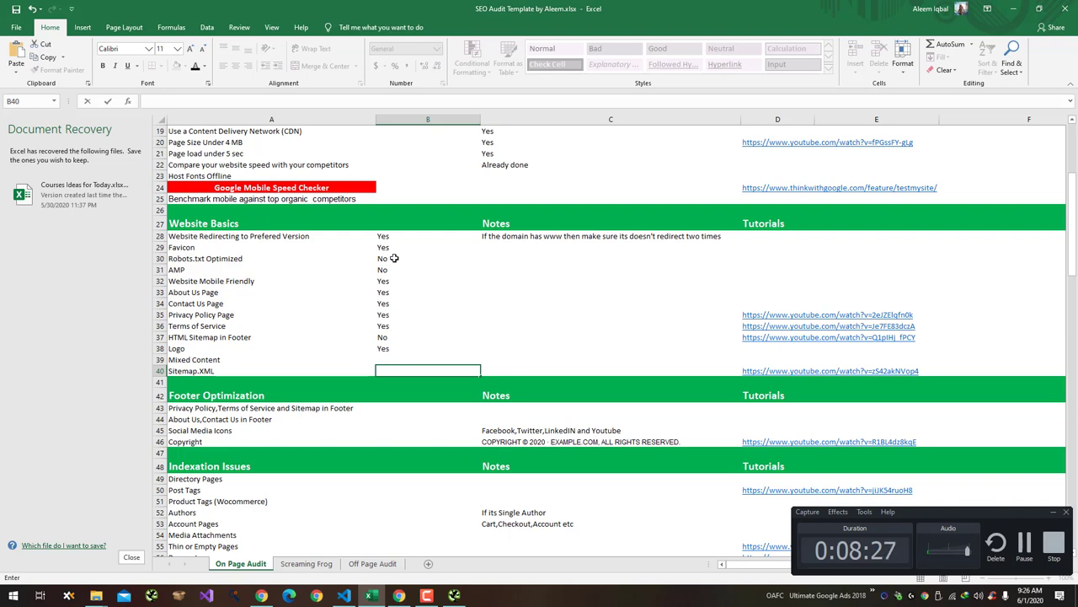
pyautogui.write('Yes')
pyautogui.press('Return')
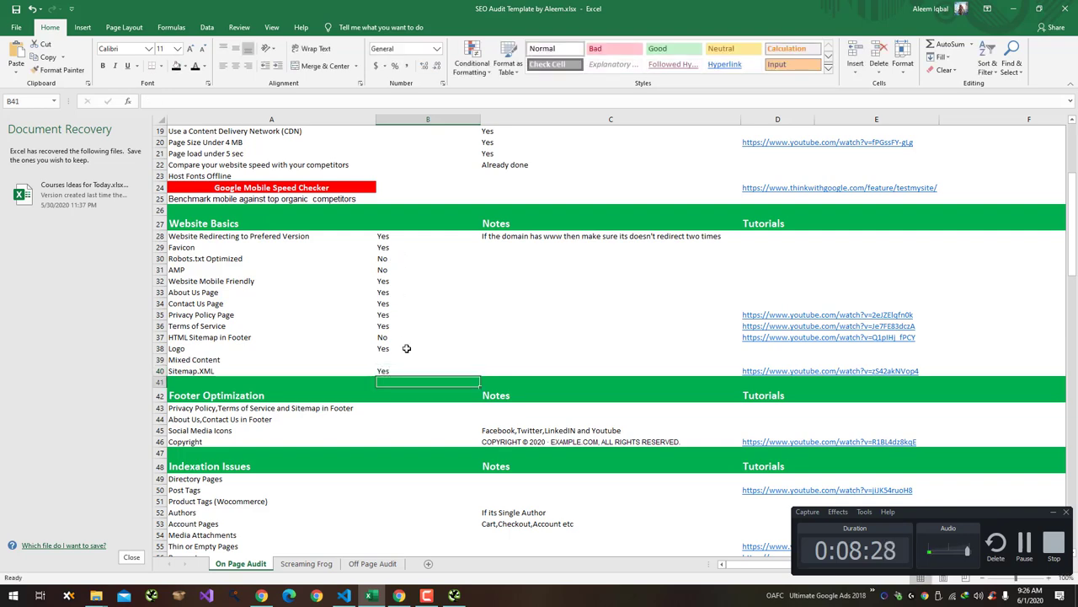
# Step: Select the footer policy links result cell (B43) in Excel and open the footer of the gamingspice.com home page in Chrome
pyautogui.click(400, 408)
pyautogui.hotkey('alt', 'Tab')
pyautogui.hotkey('alt', 'Tab')
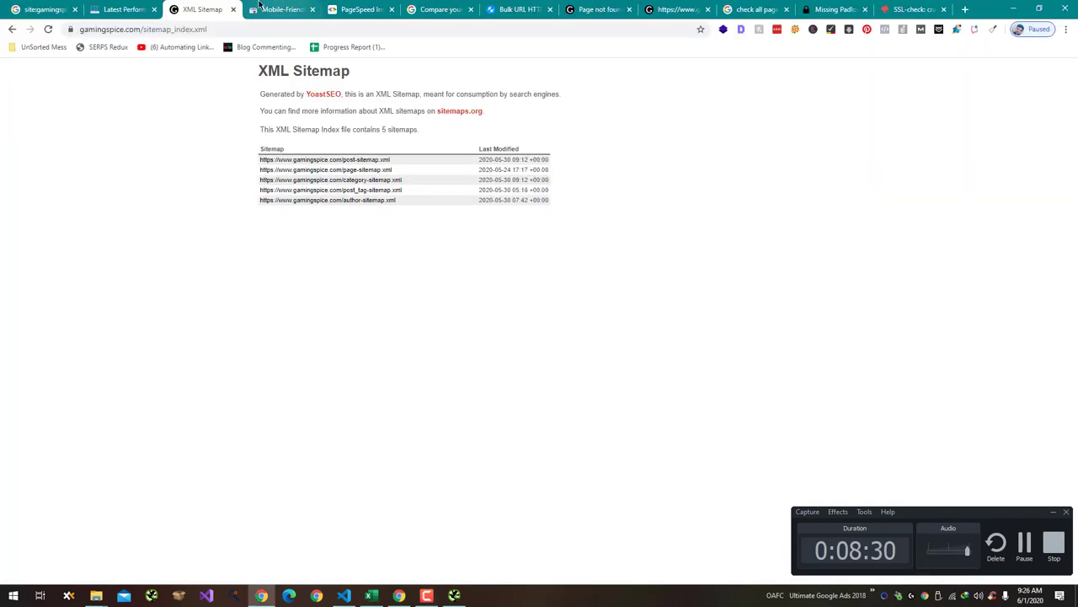
pyautogui.click(122, 9)
pyautogui.click(202, 9)
pyautogui.click(96, 30)
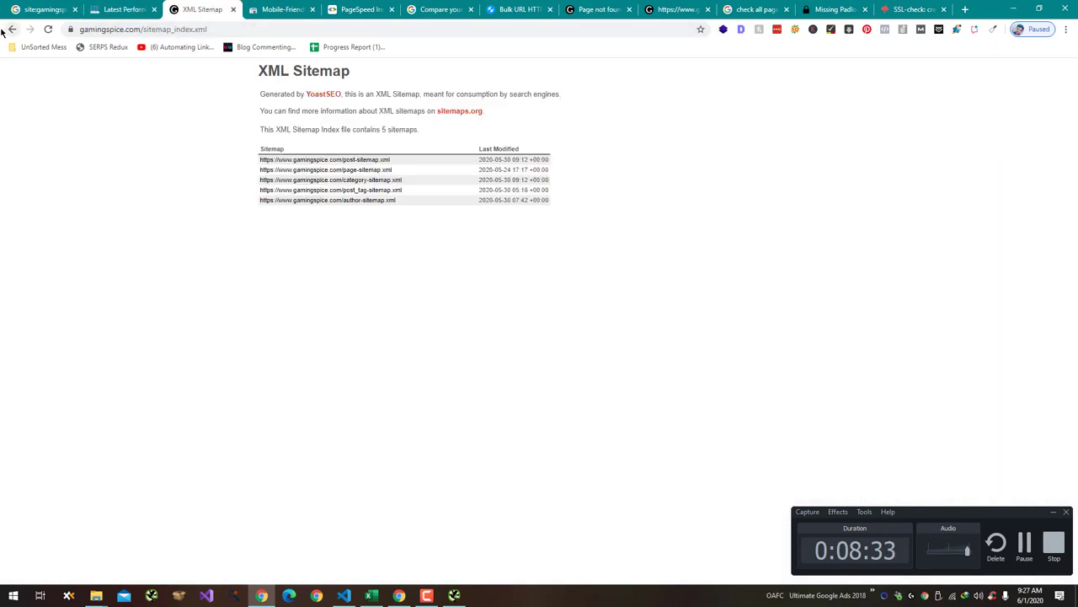
pyautogui.write('gamingspice.com')
pyautogui.press('Return')
pyautogui.scroll(-20, 145, 264)
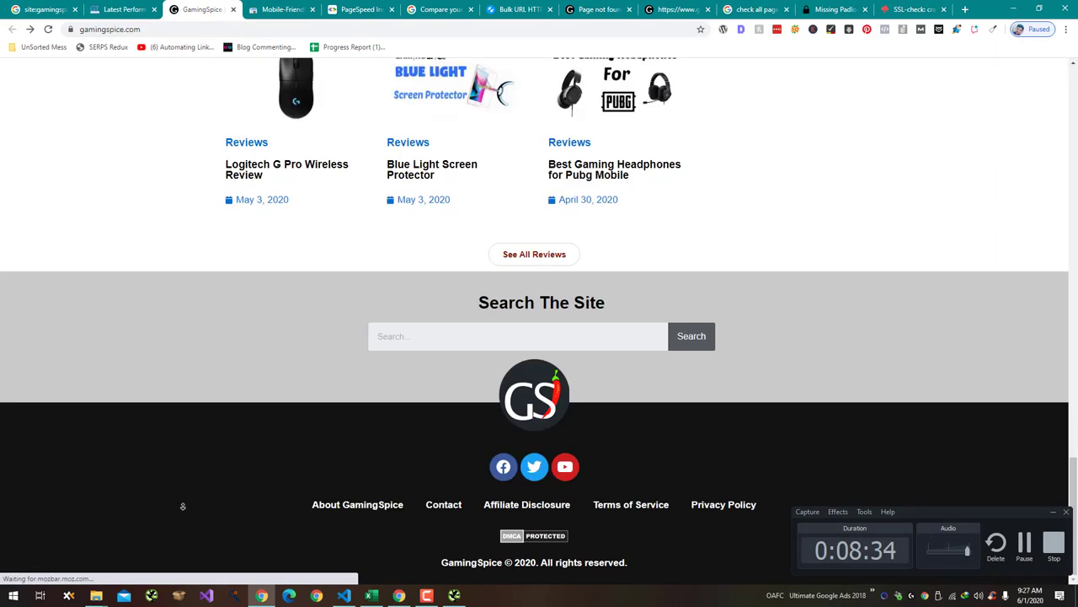
# Step: Switch to Excel and enter Yes in the Privacy Policy, Terms of Service and Sitemap in Footer row (B43)
pyautogui.hotkey('alt', 'Tab')
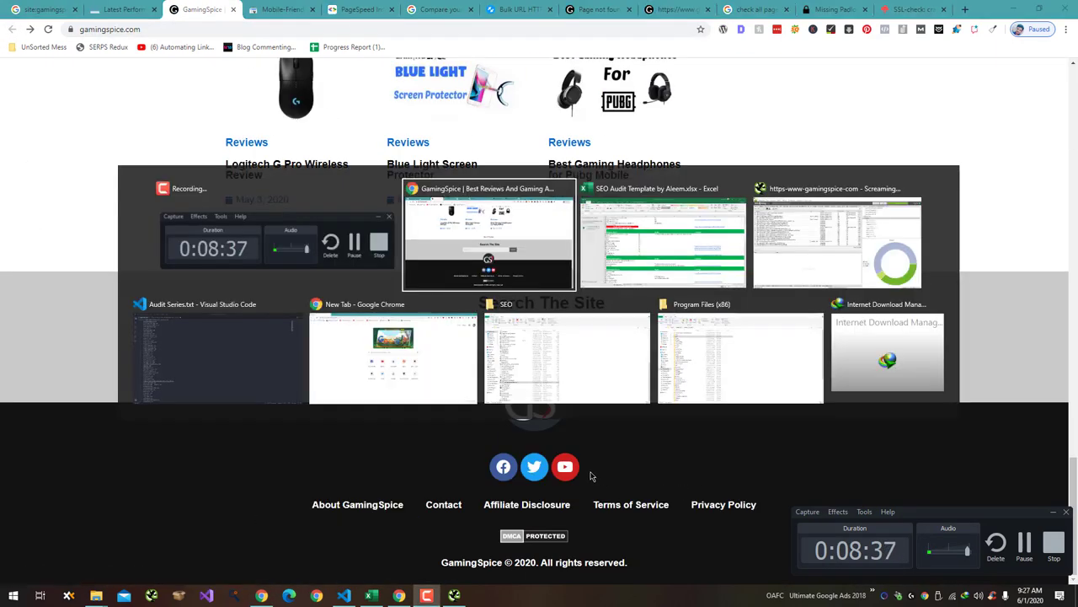
pyautogui.hotkey('alt', 'Tab')
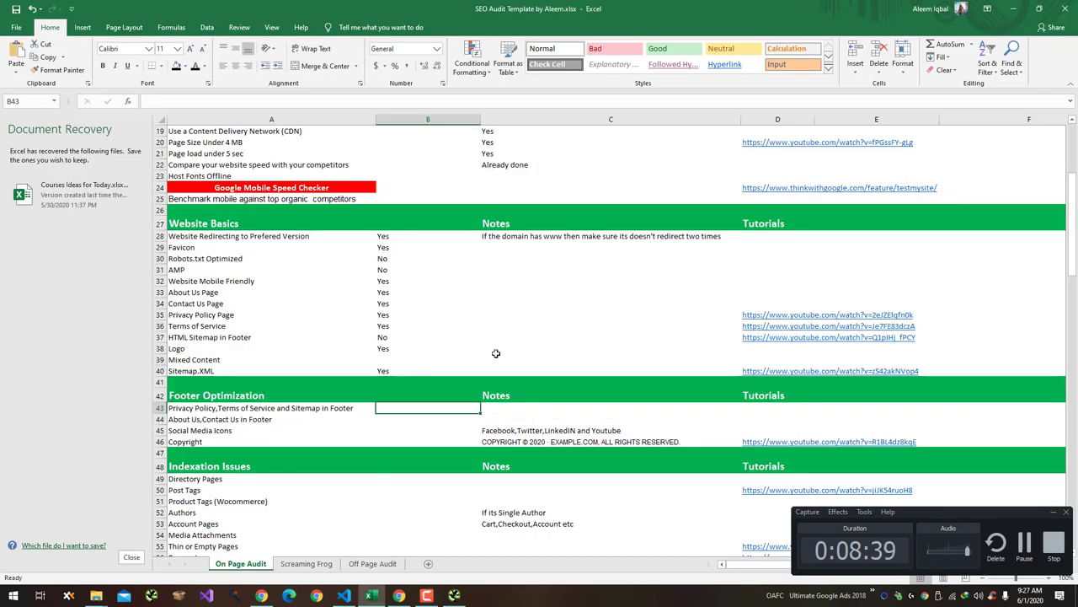
pyautogui.write('Yes')
pyautogui.press('Return')
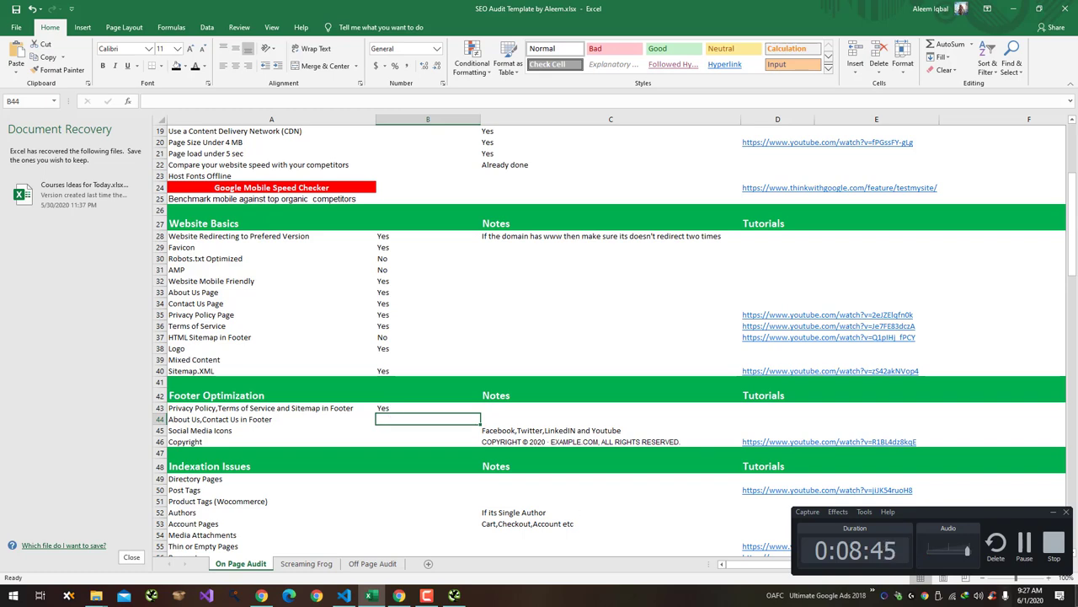
# Step: Check the site footer for About and Contact links and enter Yes in the About Us, Contact Us in Footer row (B44)
pyautogui.hotkey('alt', 'Tab')
pyautogui.hotkey('alt', 'Tab')
pyautogui.hotkey('alt', 'Tab')
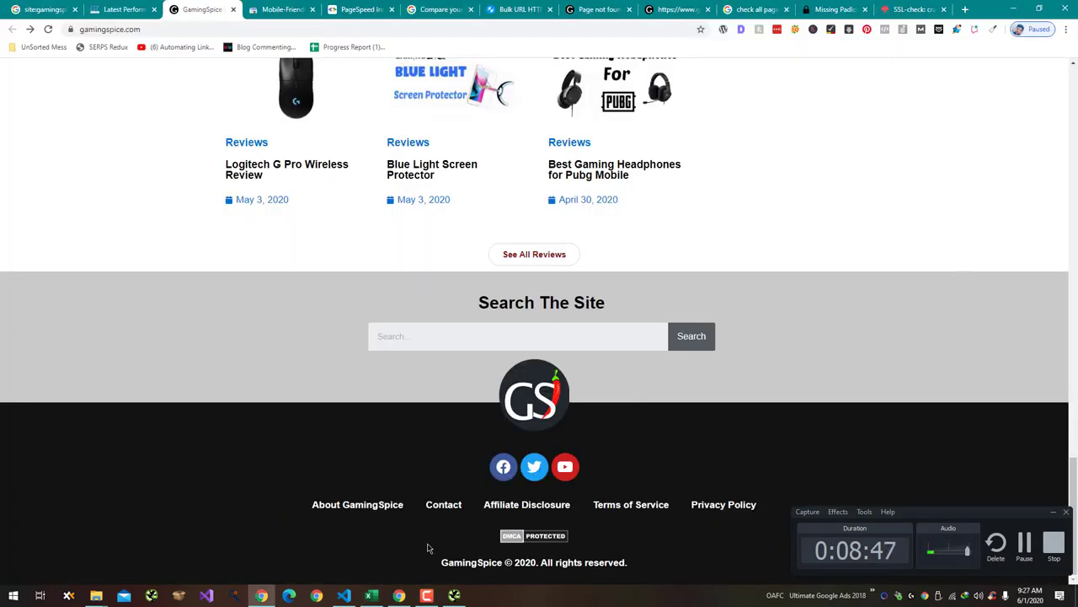
pyautogui.hotkey('alt', 'Tab')
pyautogui.hotkey('alt', 'Tab')
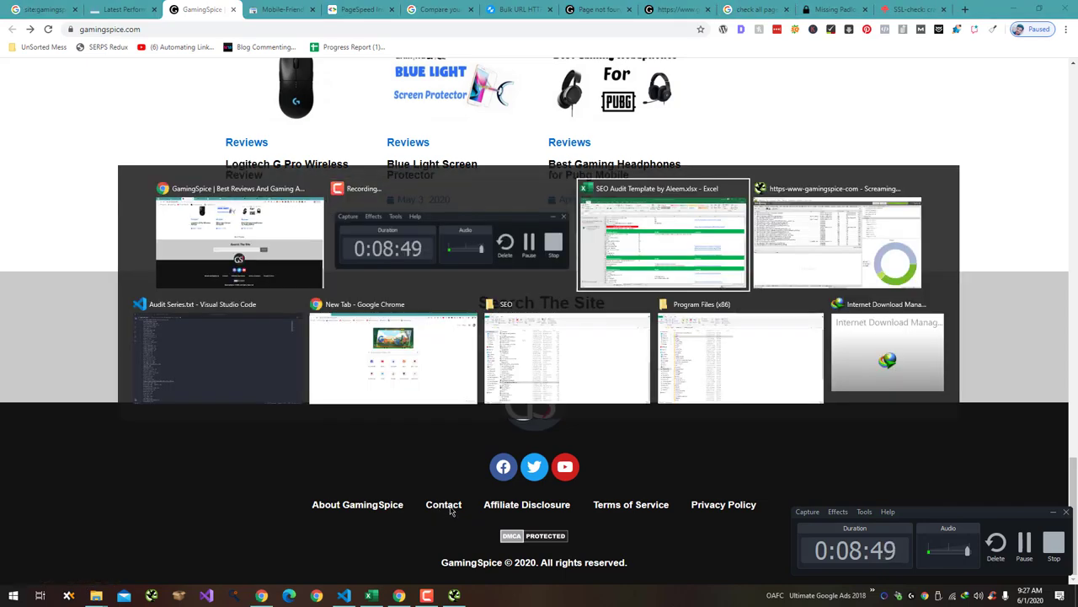
pyautogui.write('Yes')
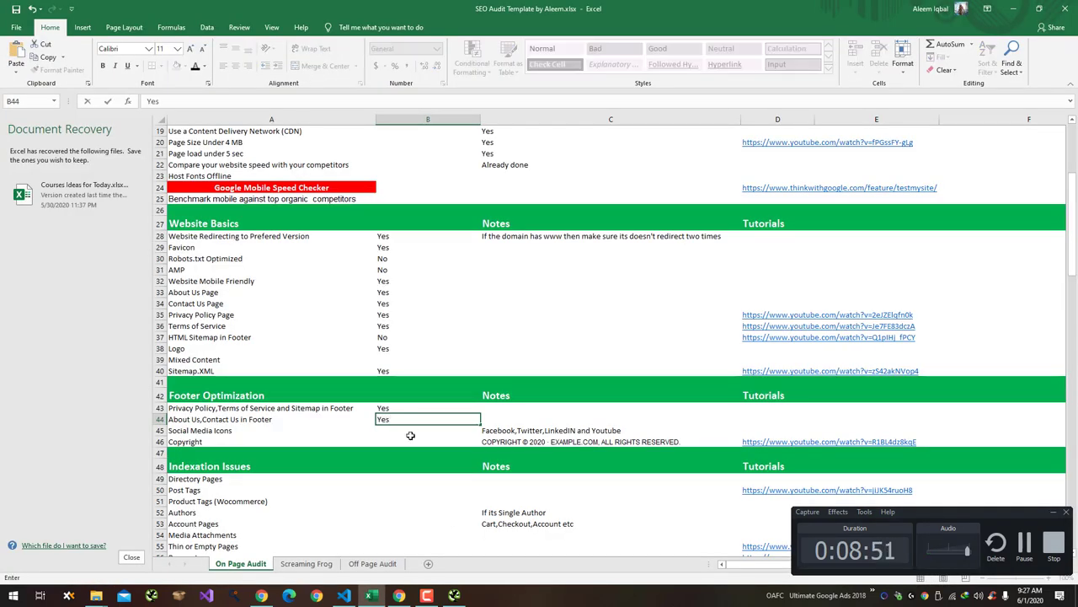
pyautogui.press('Return')
# Step: Enter Yes in the Social Media Icons row (B45) and, after checking the footer's copyright line, Yes in the Copyright row (B46)
pyautogui.write('Yes')
pyautogui.hotkey('alt', 'Tab')
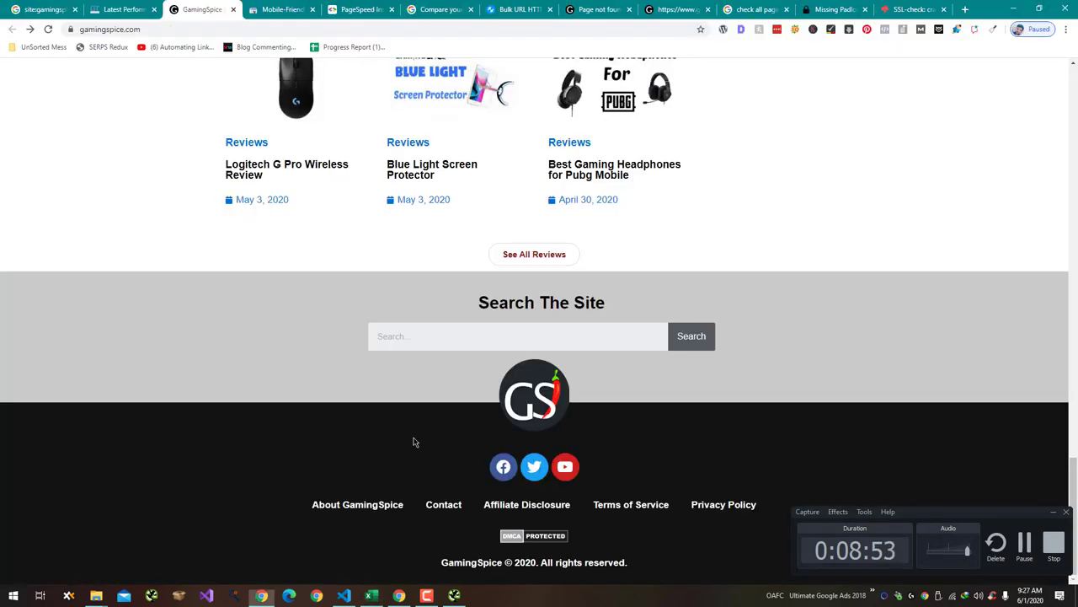
pyautogui.moveTo(441, 562); pyautogui.dragTo(679, 573)
pyautogui.hotkey('alt', 'Tab')
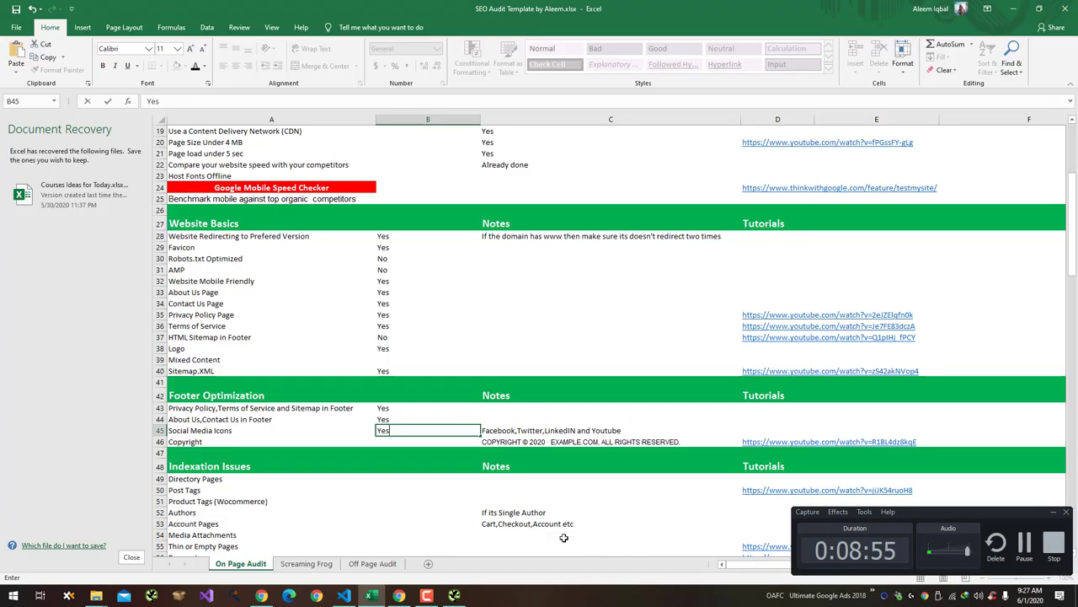
pyautogui.press('Return')
pyautogui.write('Yes')
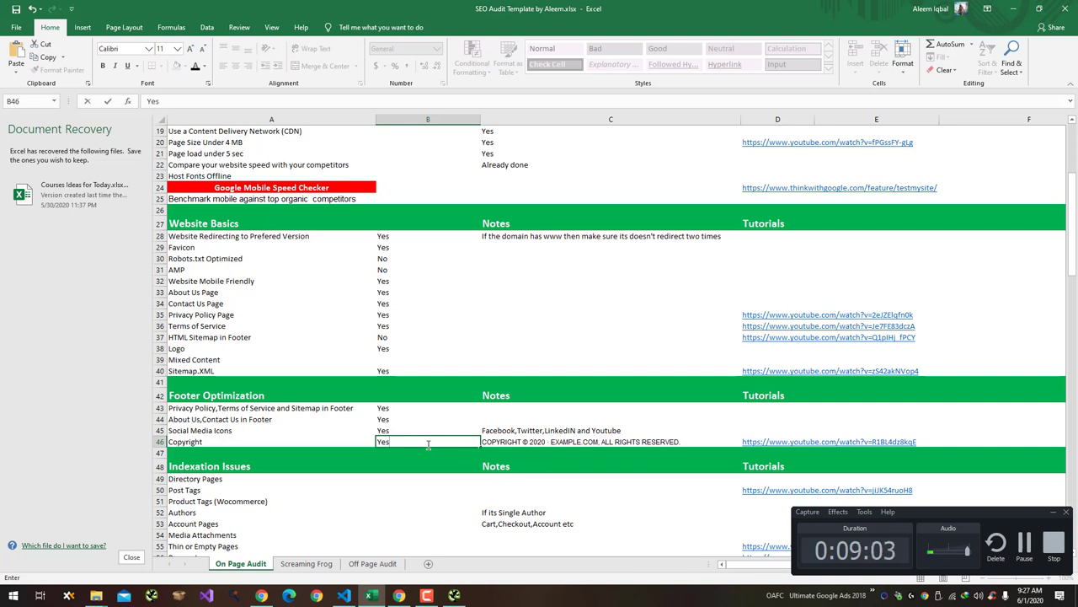
pyautogui.press('Return')
pyautogui.hotkey('alt', 'Tab')
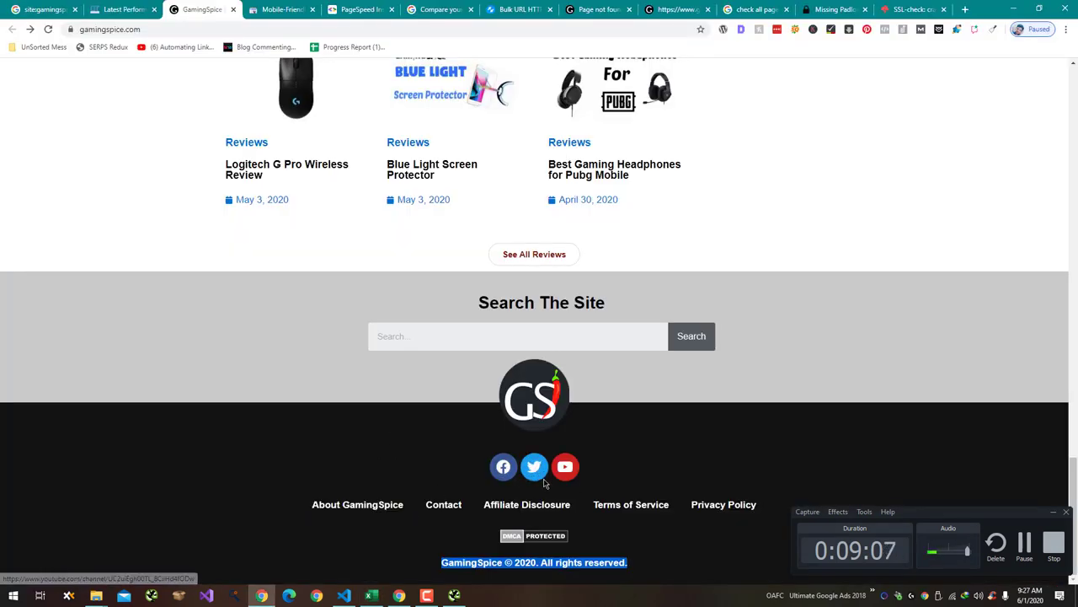
# Step: Switch to Excel and select the Directory Pages result cell (B49) under Indexation Issues
pyautogui.hotkey('alt', 'Tab')
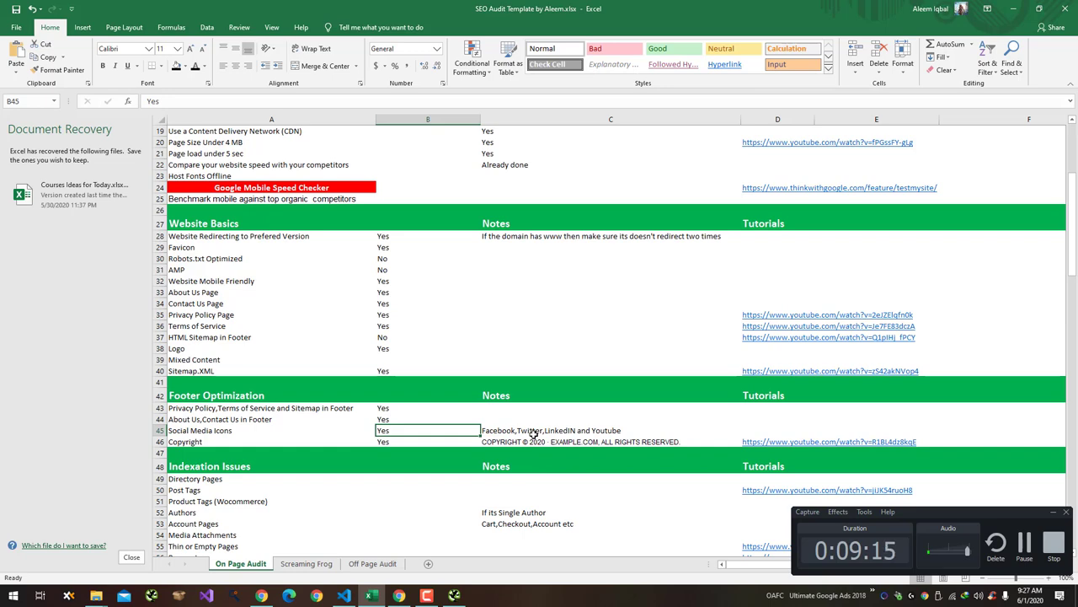
pyautogui.scroll(-2, 533, 432)
pyautogui.click(423, 419)
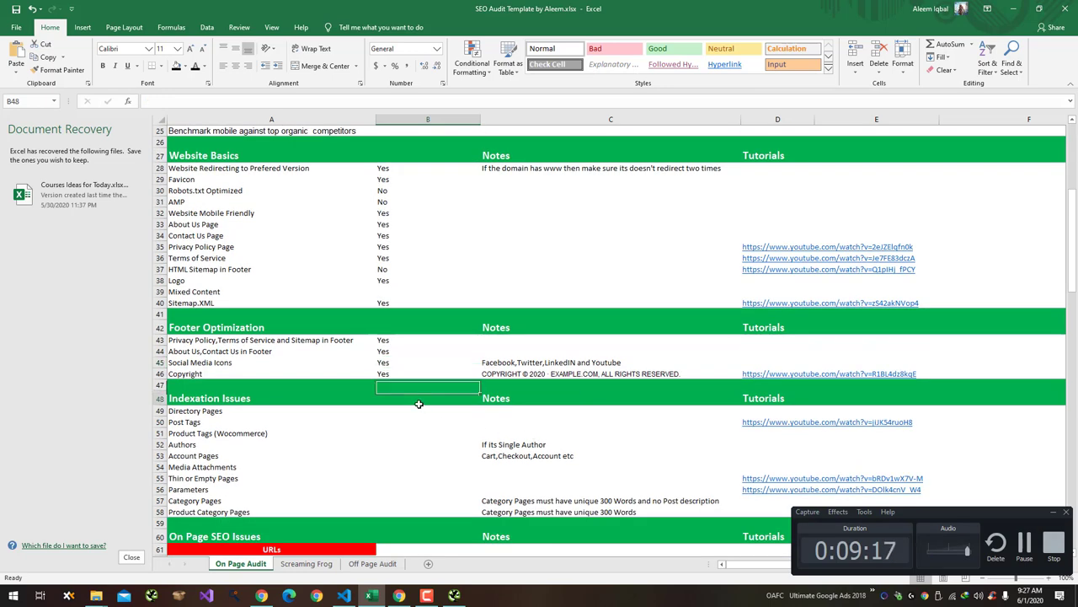
pyautogui.press('Up')
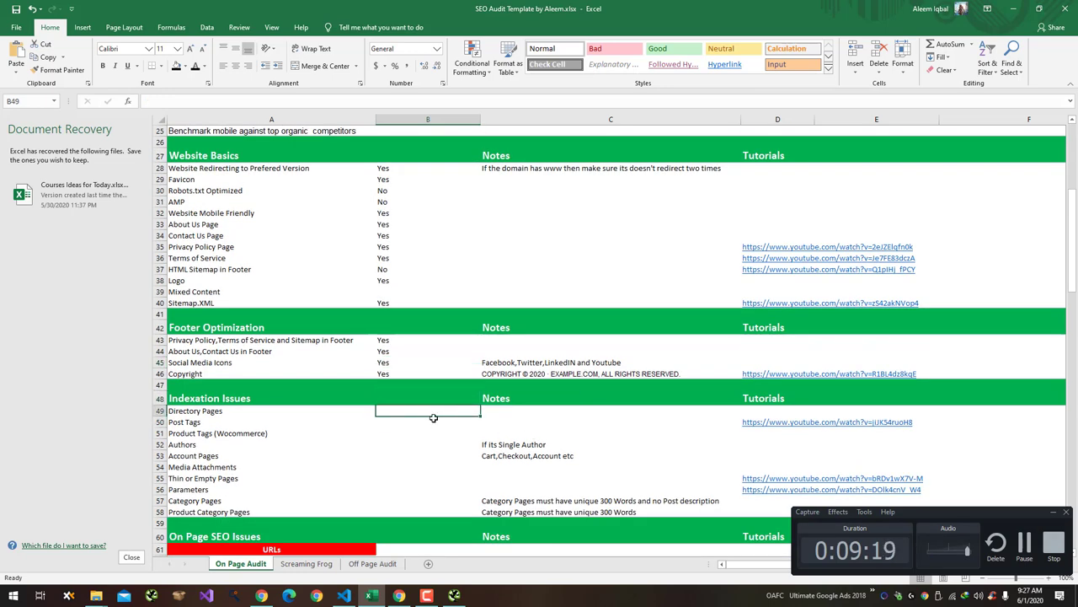
# Step: Check the Jitbit SSL Check result in Chrome and enter No in the Mixed Content row (B39) in Excel
pyautogui.hotkey('alt', 'Tab')
pyautogui.scroll(10, 457, 500)
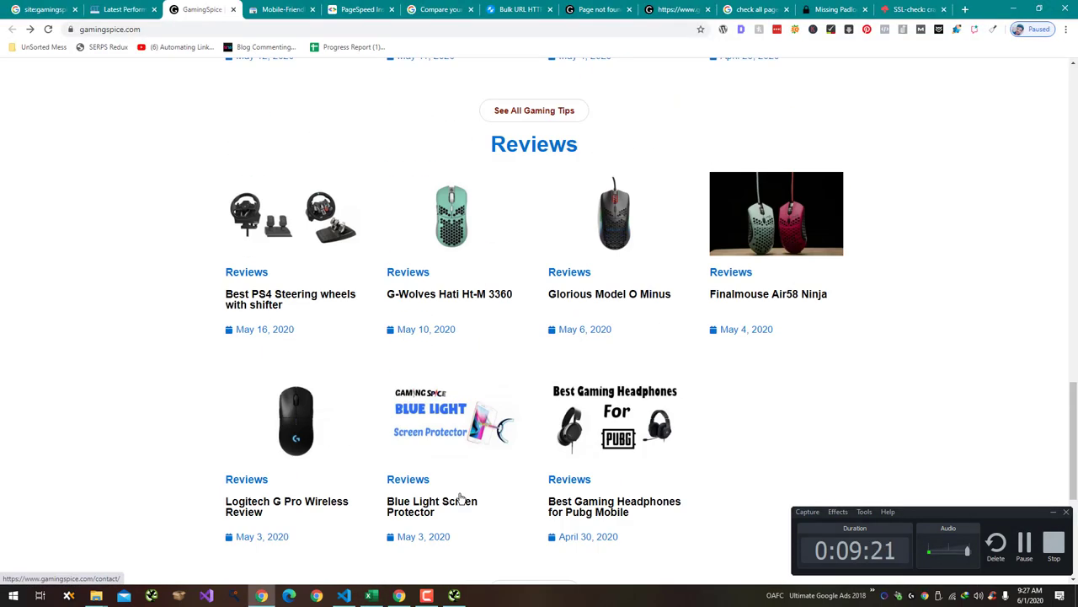
pyautogui.scroll(10, 461, 499)
pyautogui.hotkey('ctrl', '9')
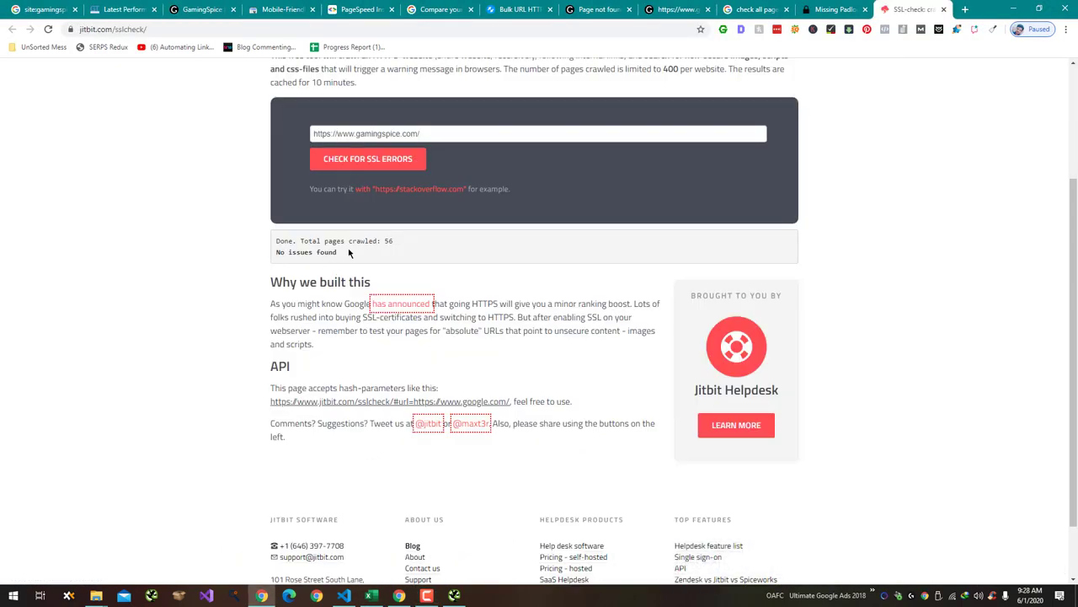
pyautogui.hotkey('alt', 'Tab')
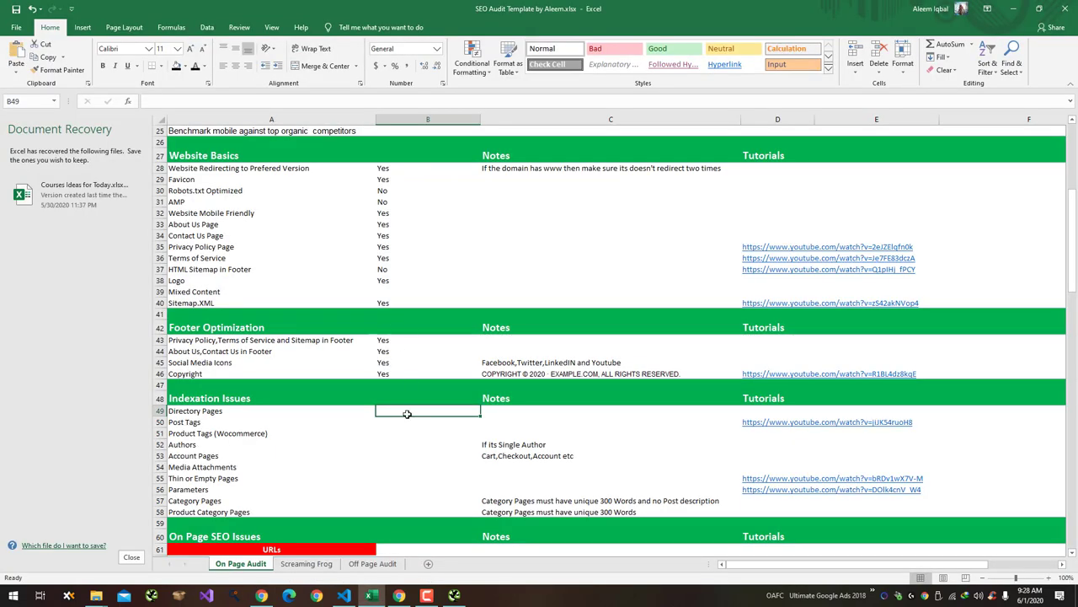
pyautogui.scroll(4, 388, 337)
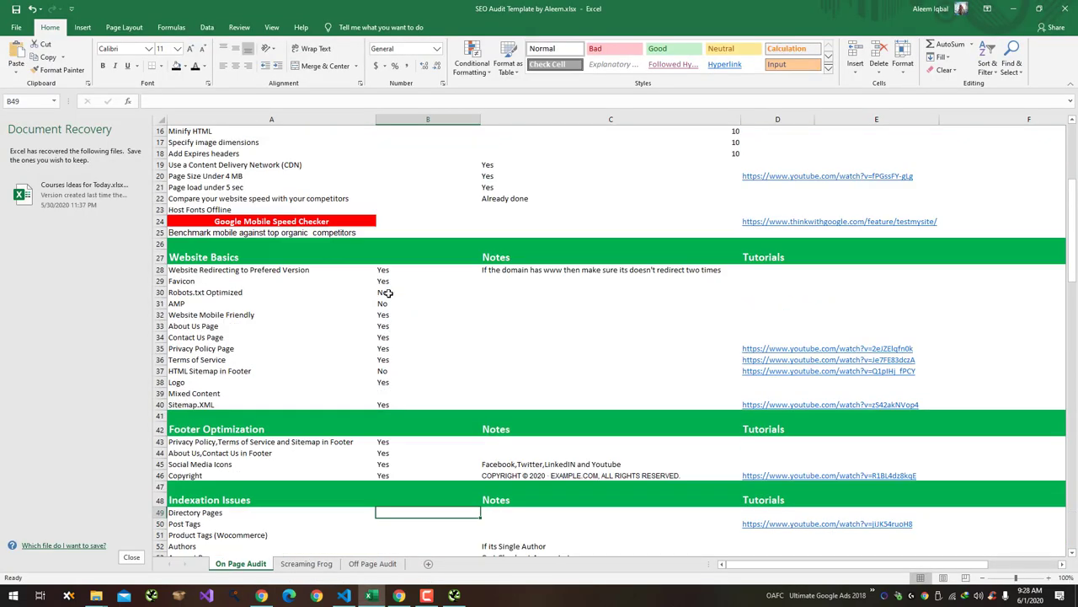
pyautogui.scroll(-1, 388, 293)
pyautogui.click(382, 396)
pyautogui.write('No')
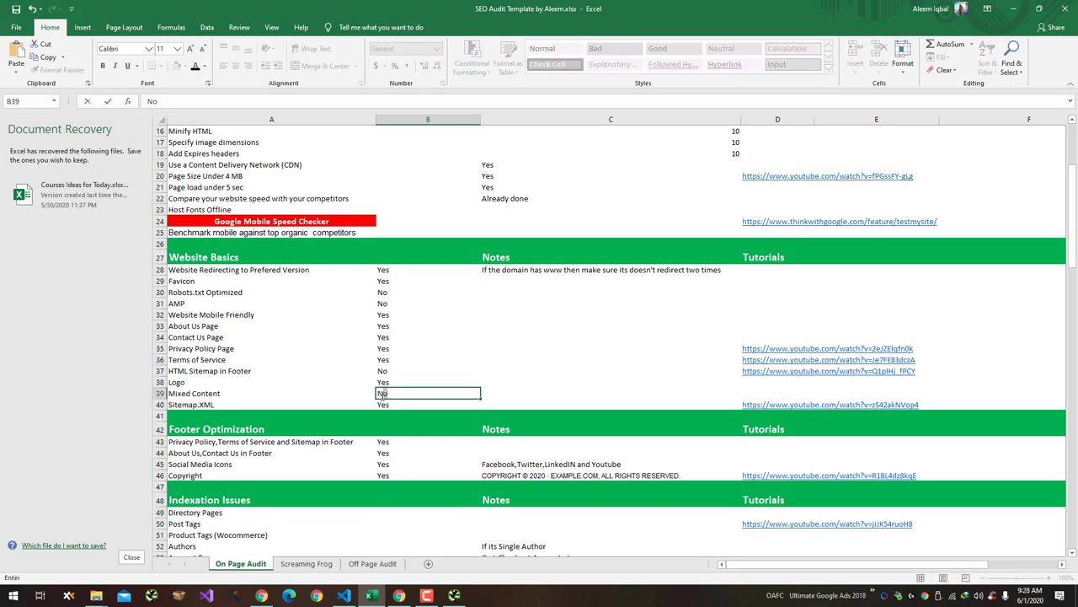
pyautogui.press('Return')
# Step: Select the Directory Pages result cell (B49) again and copy the site address from the SSL Check page in Chrome
pyautogui.click(395, 510)
pyautogui.hotkey('alt', 'Tab')
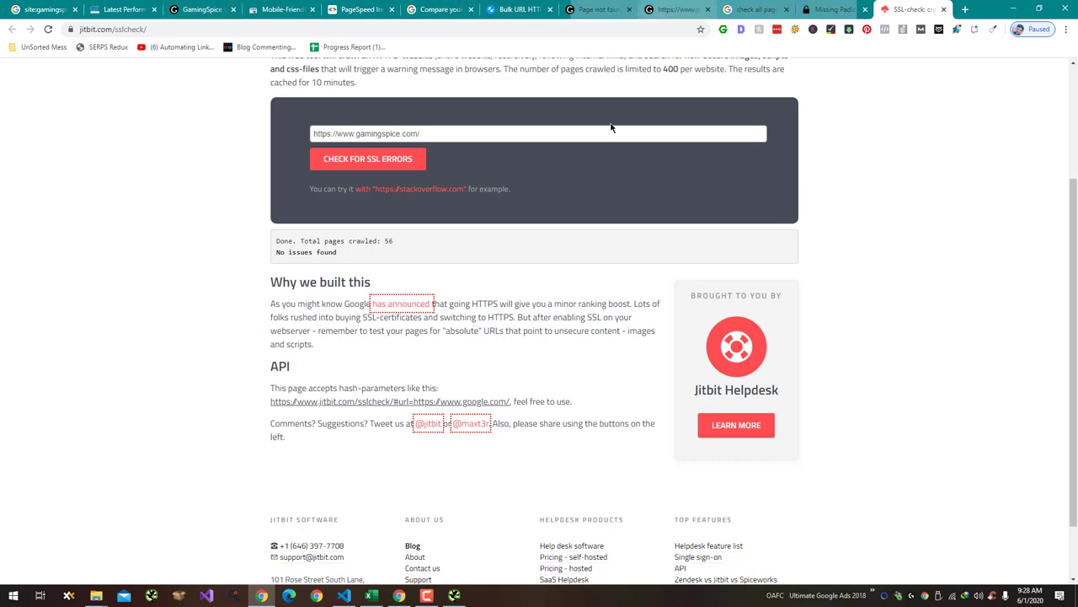
pyautogui.hotkey('alt', 'Tab')
pyautogui.scroll(-3, 555, 516)
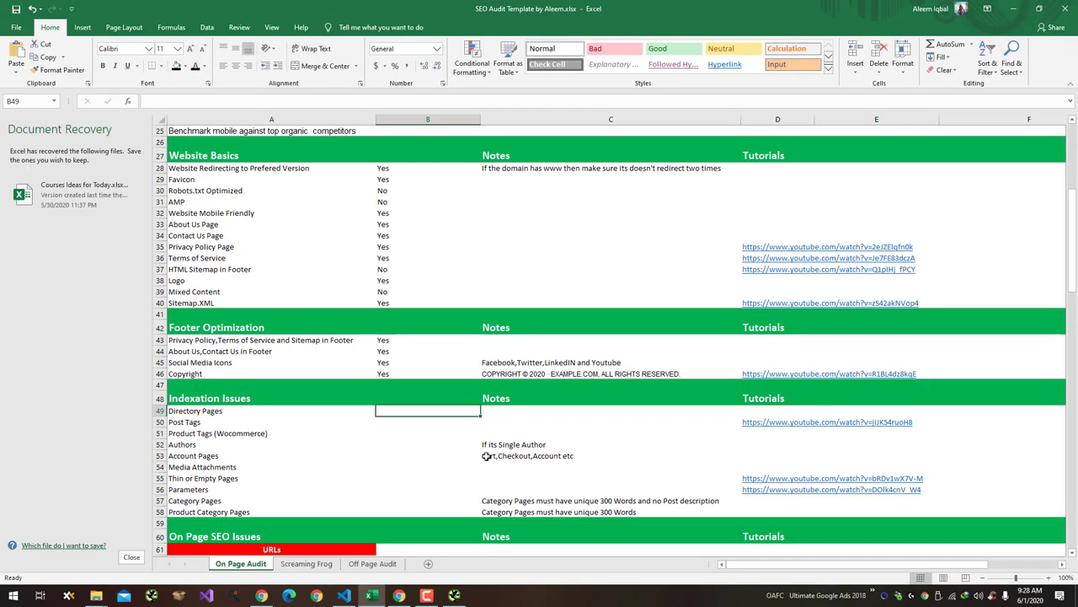
pyautogui.hotkey('alt', 'Tab')
pyautogui.hotkey('alt', 'Tab')
pyautogui.hotkey('alt', 'Tab')
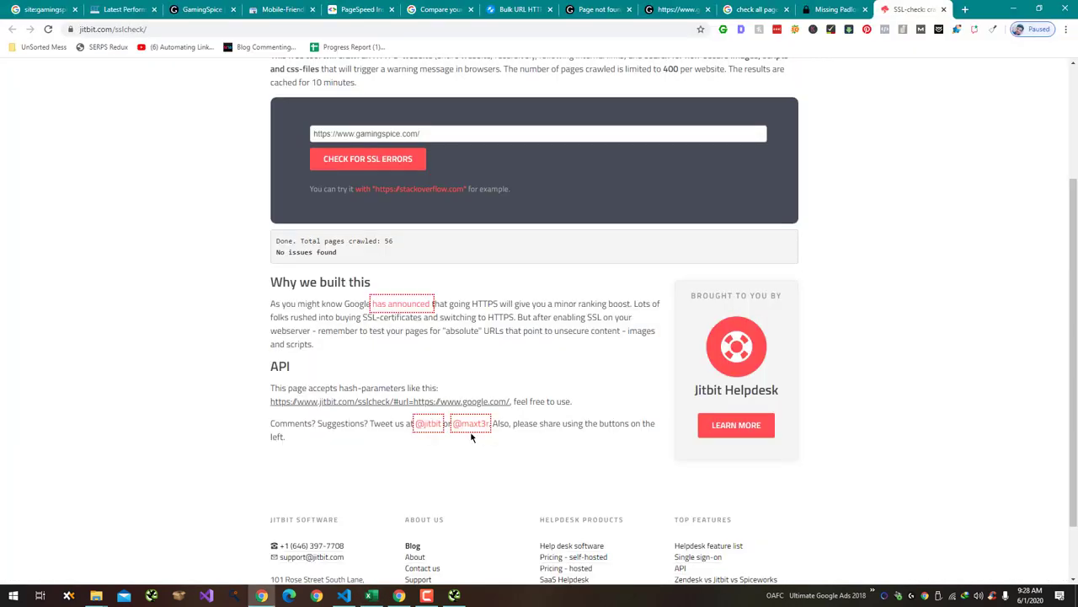
pyautogui.scroll(3, 472, 388)
pyautogui.tripleClick(399, 302)
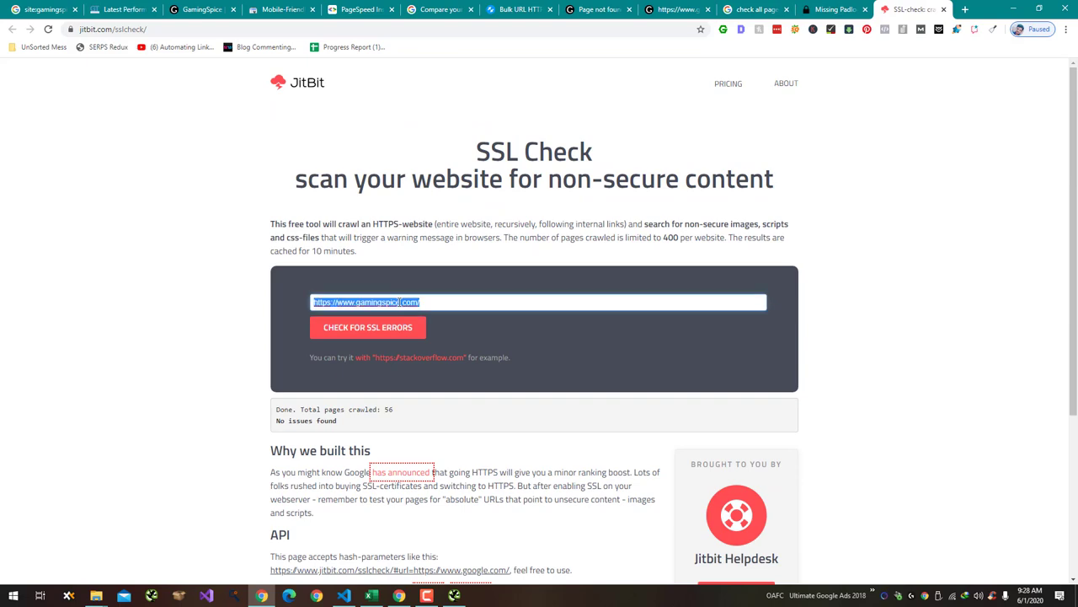
pyautogui.hotkey('ctrl', 'c')
pyautogui.hotkey('ctrl', 't')
pyautogui.write('site:')
pyautogui.hotkey('ctrl', 'v')
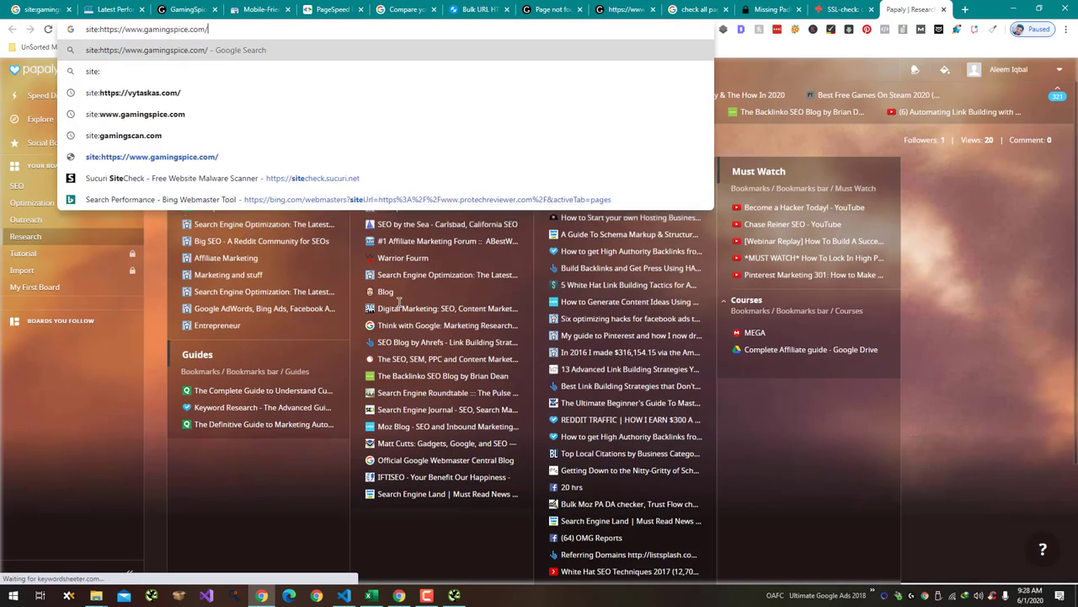
pyautogui.write('inurl:')
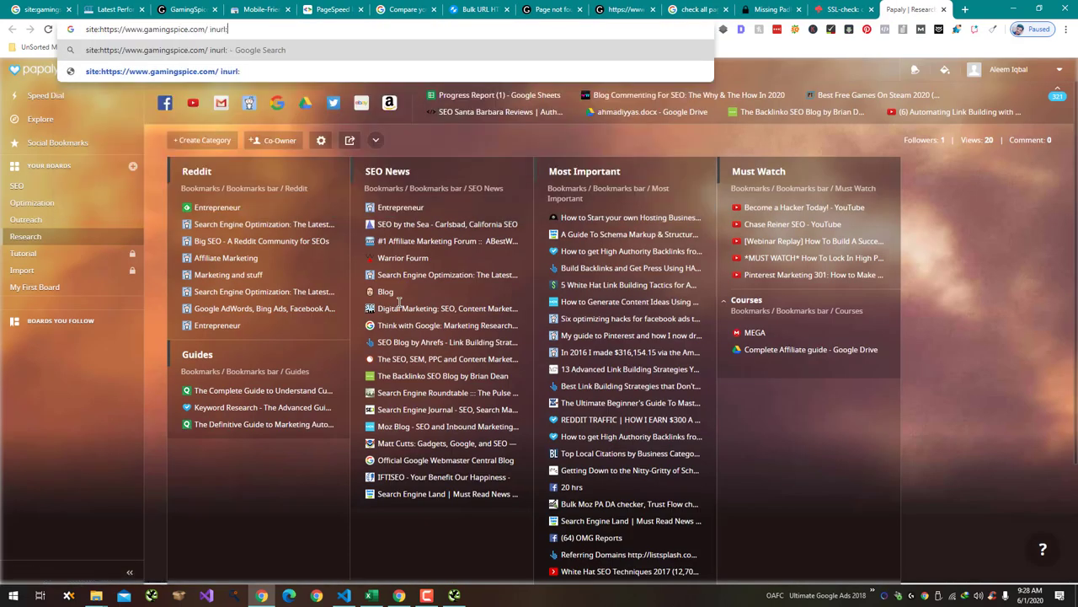
pyautogui.write('wp-content')
pyautogui.press('Return')
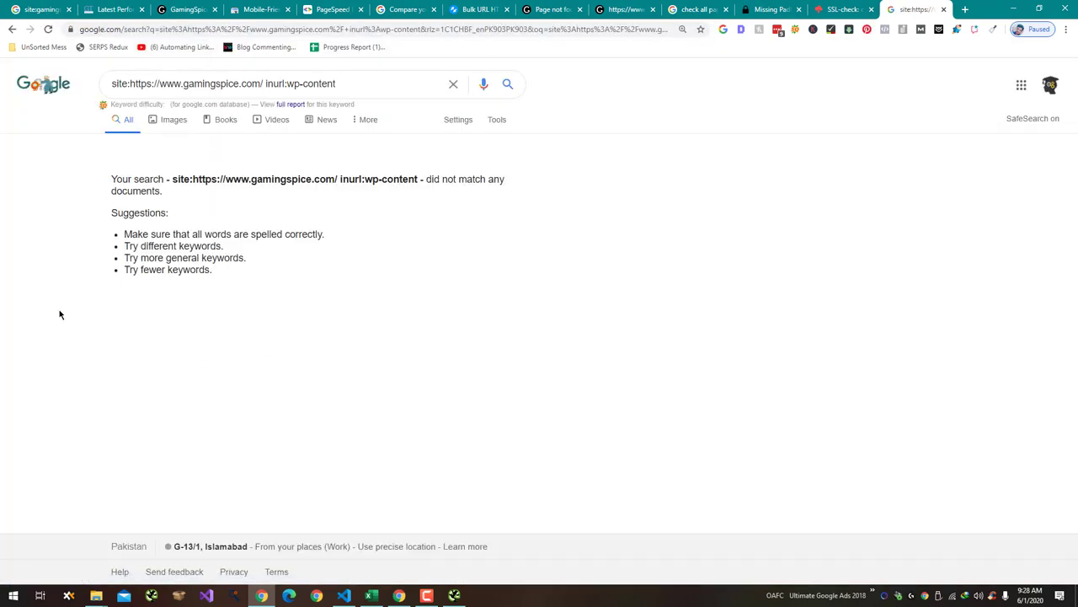
pyautogui.hotkey('alt', 'Tab')
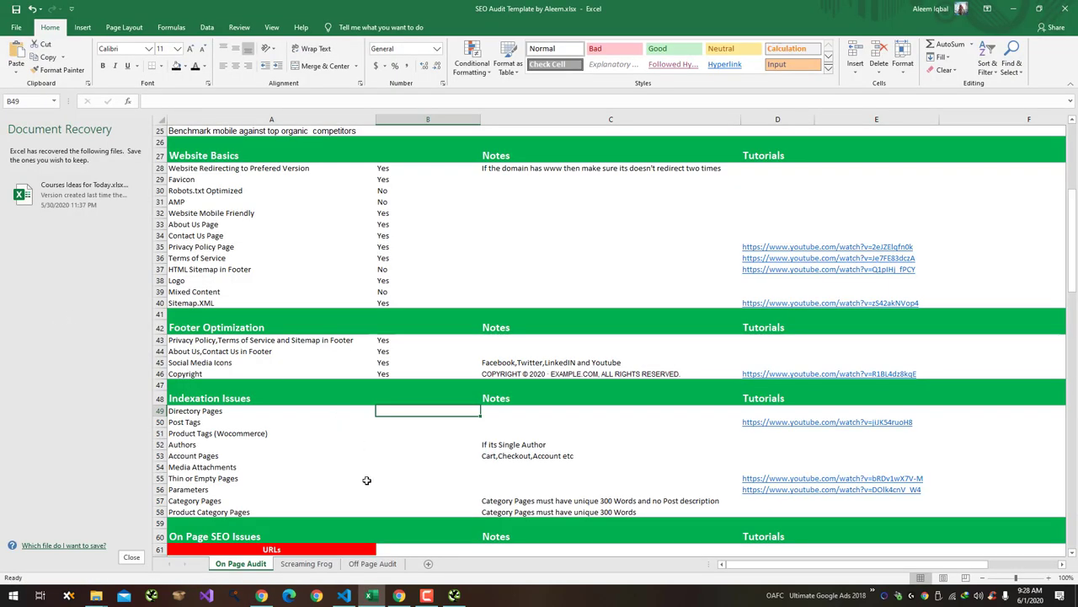
pyautogui.click(393, 421)
pyautogui.hotkey('alt', 'Tab')
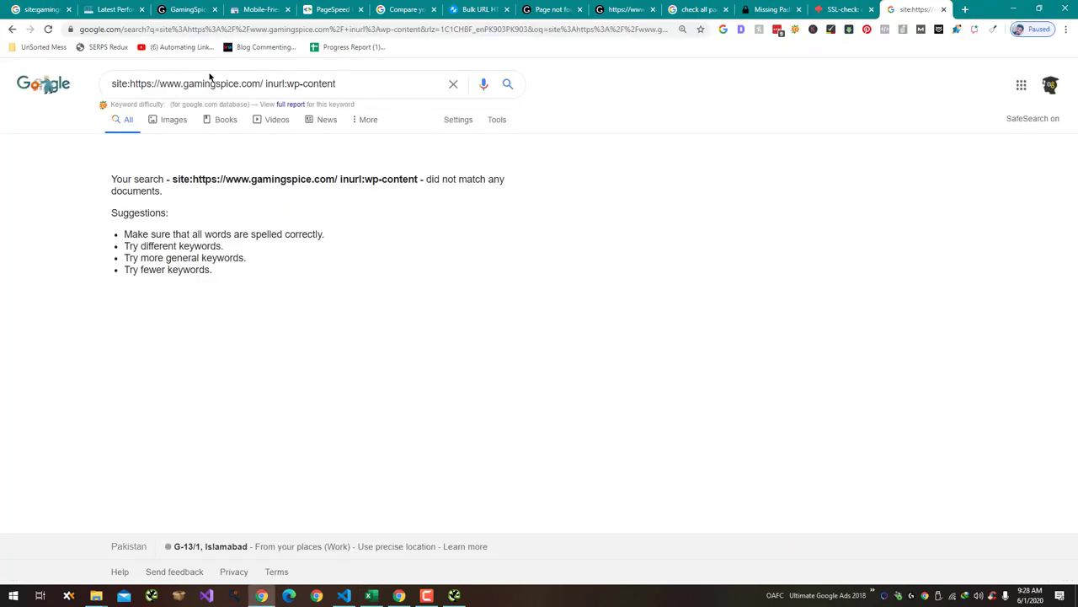
pyautogui.moveTo(288, 82); pyautogui.dragTo(421, 86)
pyautogui.write('t')
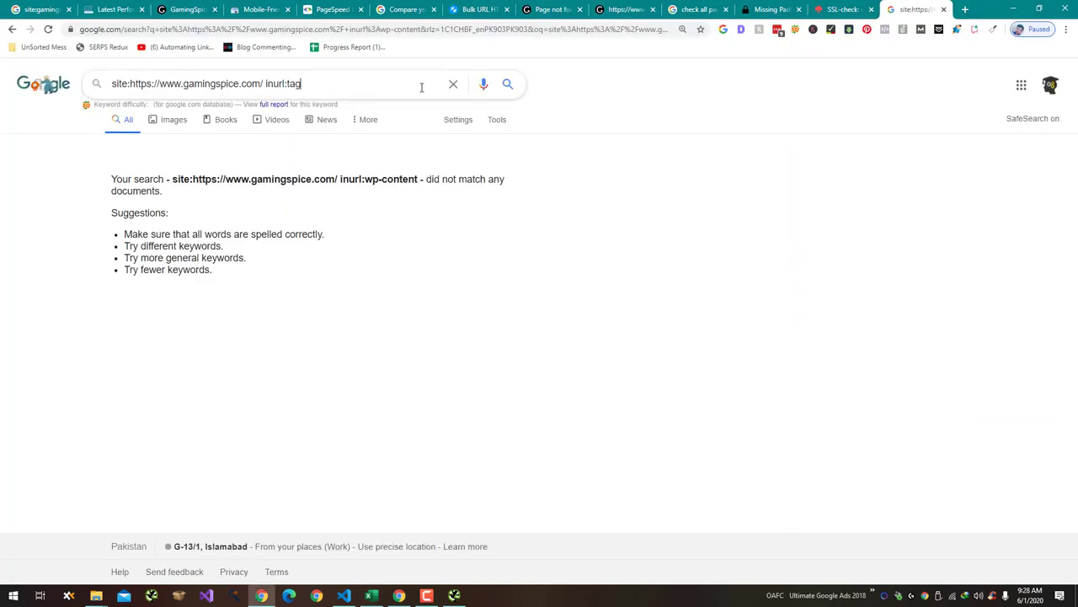
pyautogui.write('ag')
pyautogui.press('Return')
# Step: Check the indexed tag pages in the Google results and enter Yes in the Post Tags row (B50)
pyautogui.hotkey('alt', 'Tab')
pyautogui.hotkey('alt', 'Tab')
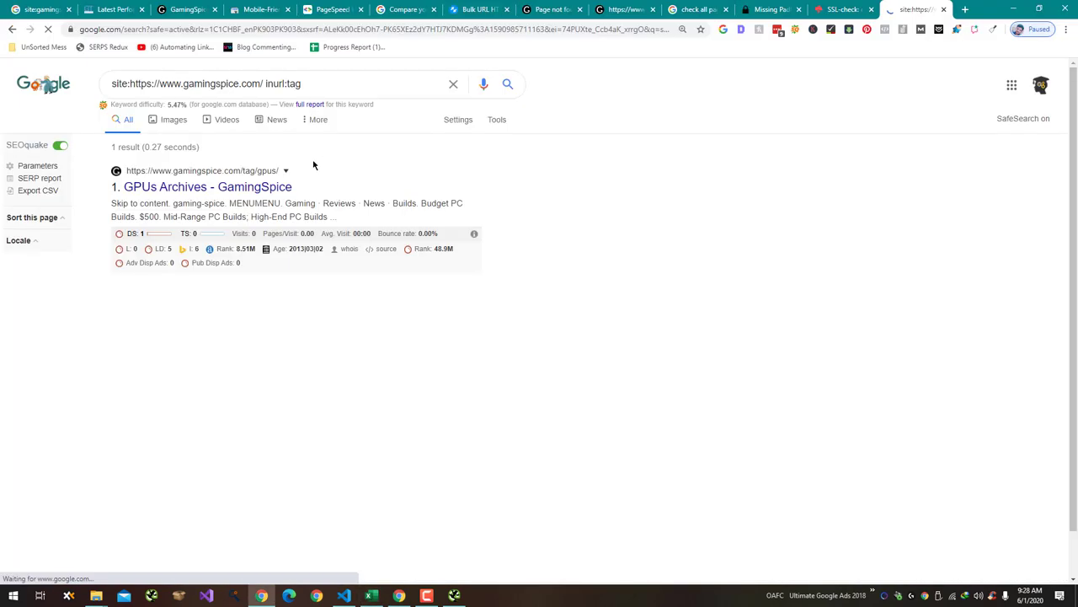
pyautogui.hotkey('alt', 'Tab')
pyautogui.write('Y')
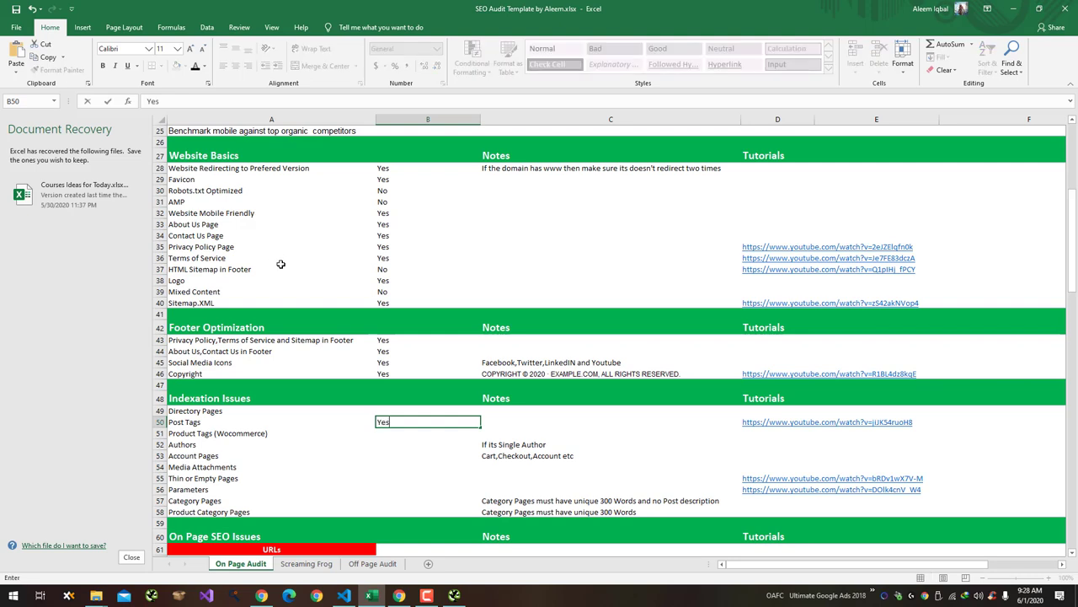
pyautogui.write('es')
pyautogui.press('Return')
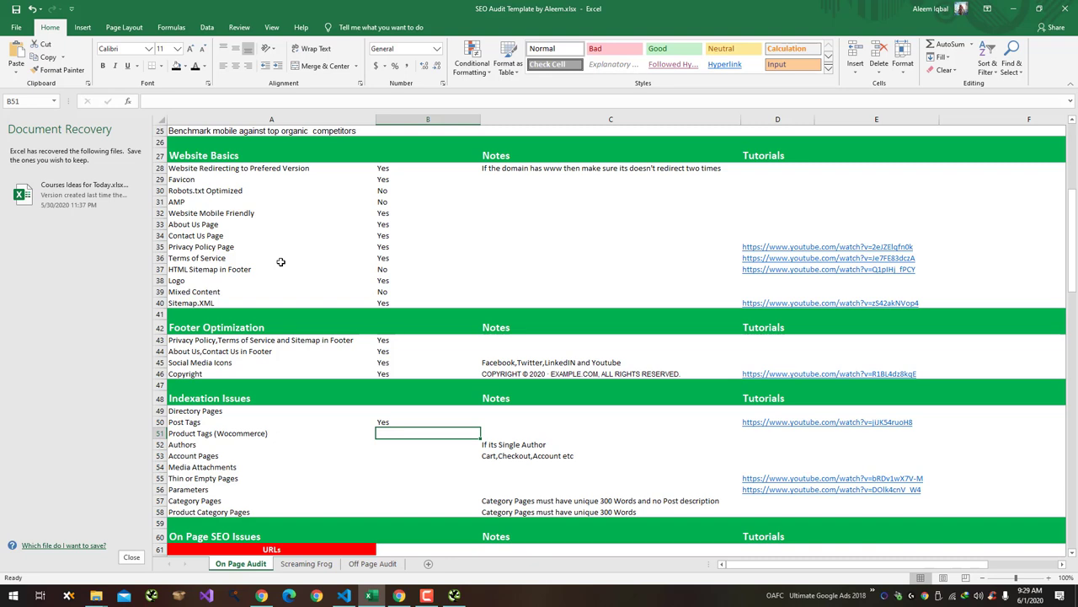
# Step: Search Google for the site with inurl:product-tag and enter No in the Product Tags row (B51) in Excel
pyautogui.hotkey('alt', 'Tab')
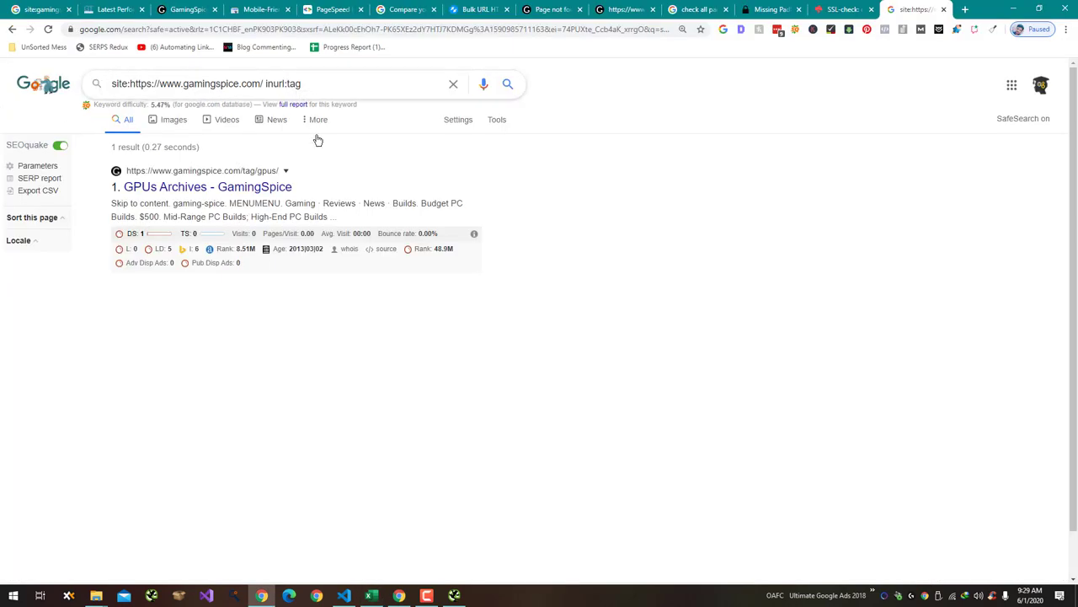
pyautogui.write('product-')
pyautogui.press('Return')
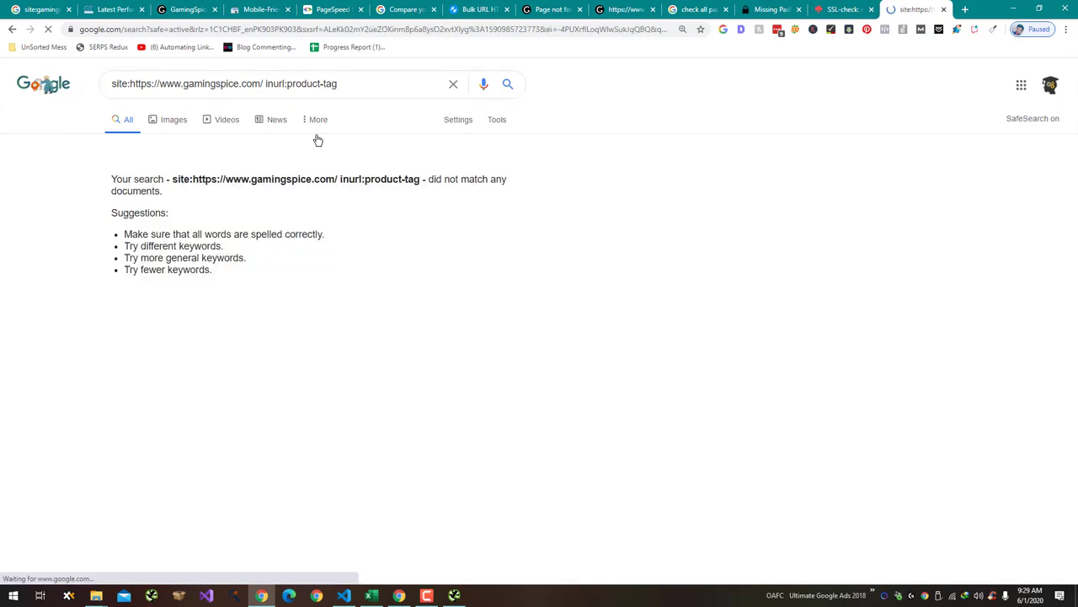
pyautogui.hotkey('alt', 'Tab')
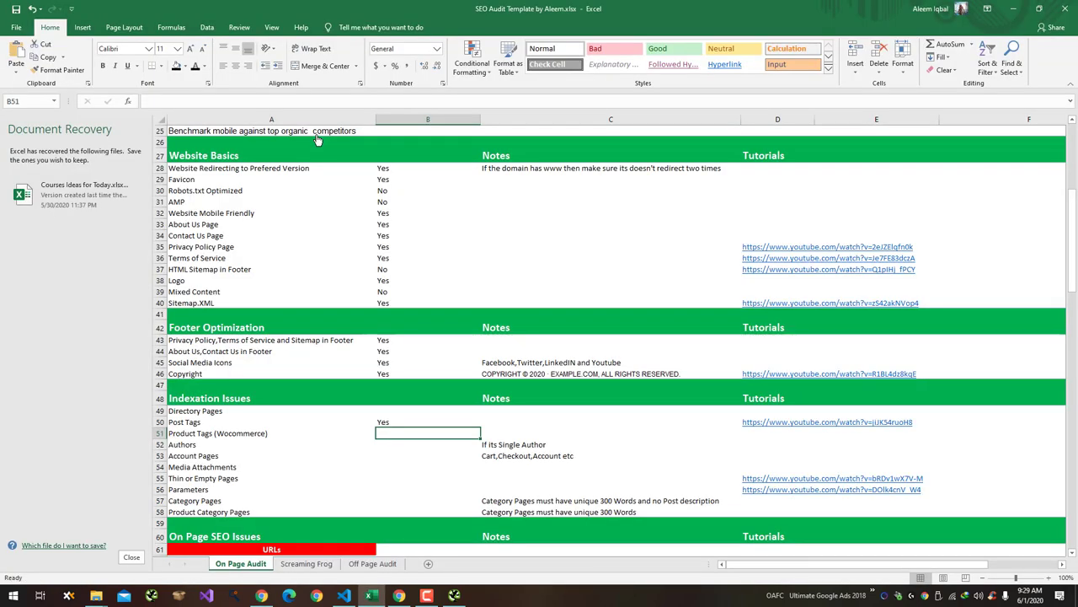
pyautogui.write('No')
pyautogui.press('Return')
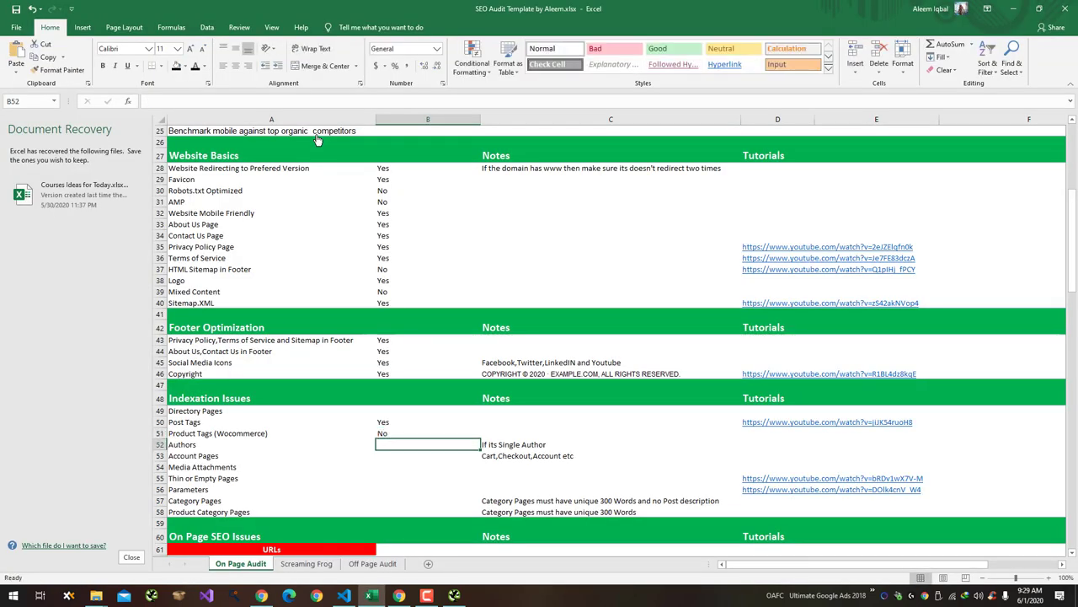
# Step: Search Google for the site with inurl:author and examine the first author page from the results
pyautogui.hotkey('alt', 'Tab')
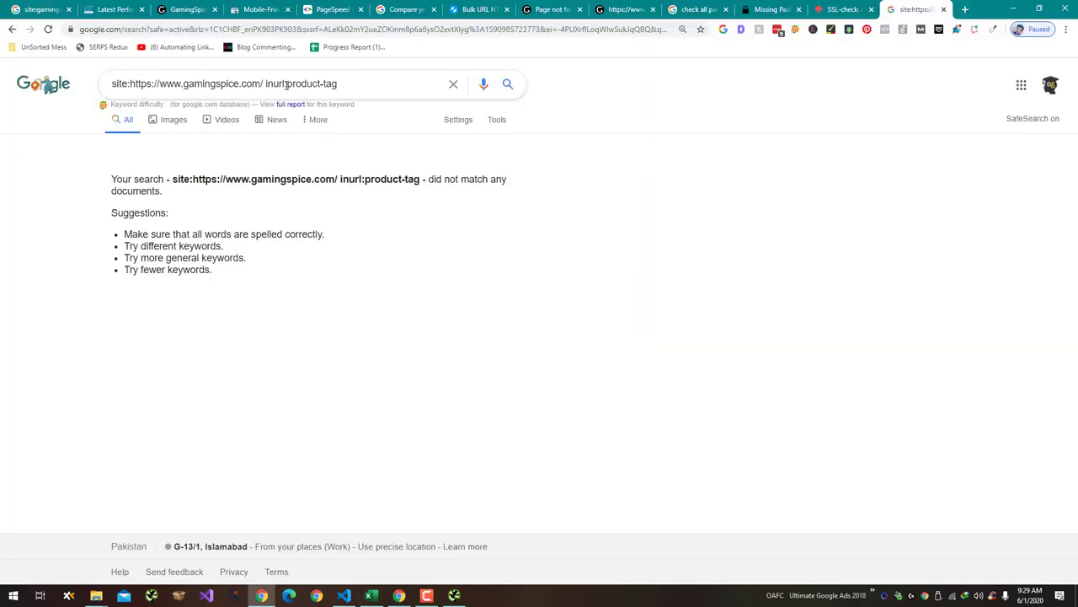
pyautogui.moveTo(286, 84); pyautogui.dragTo(471, 91)
pyautogui.write('author')
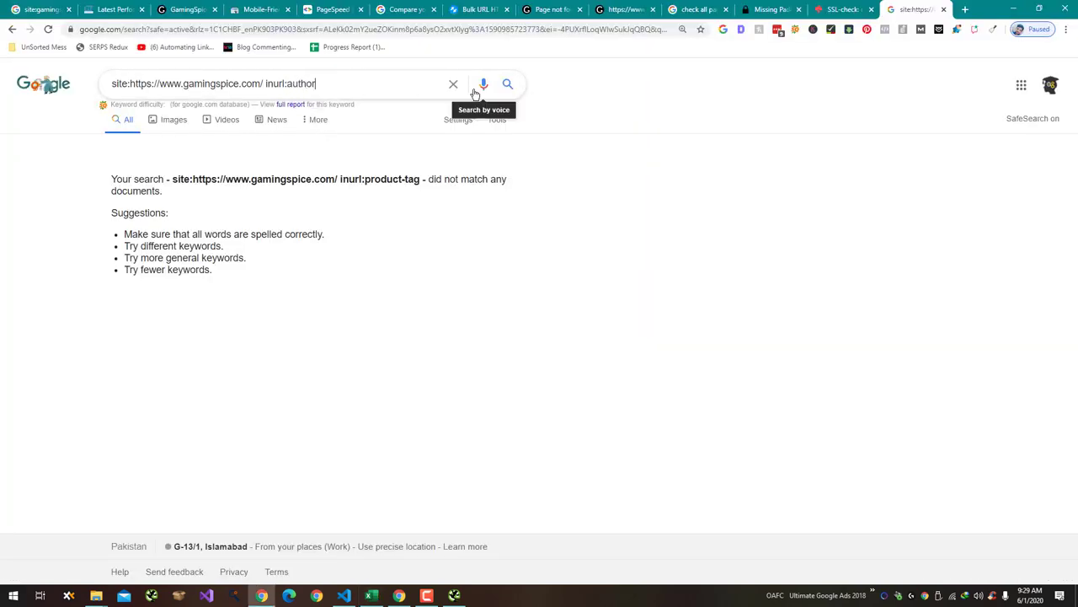
pyautogui.press('Return')
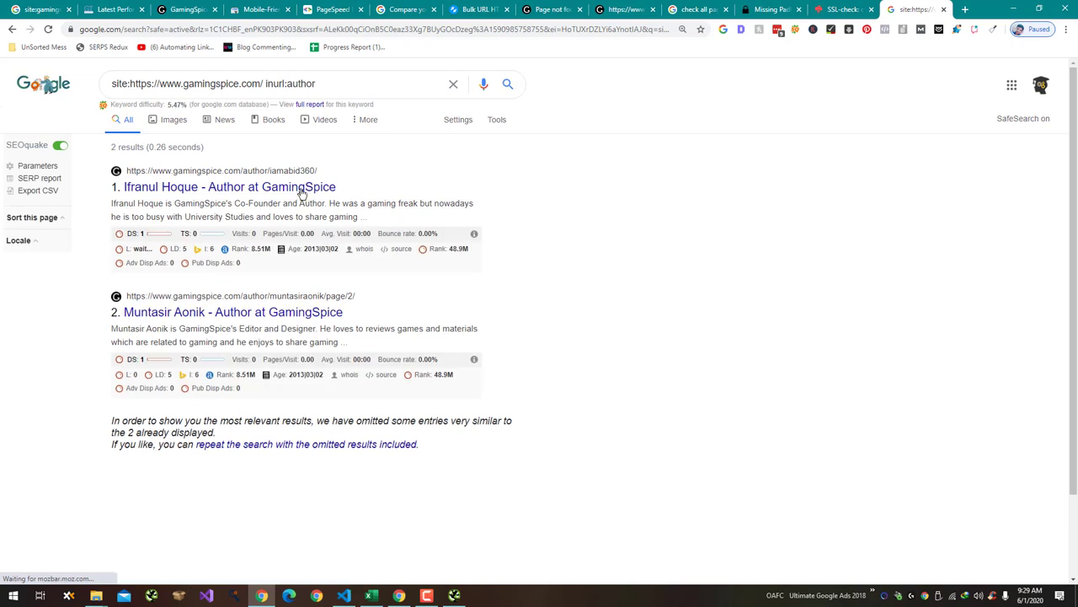
pyautogui.middleClick(299, 187)
pyautogui.click(891, 9)
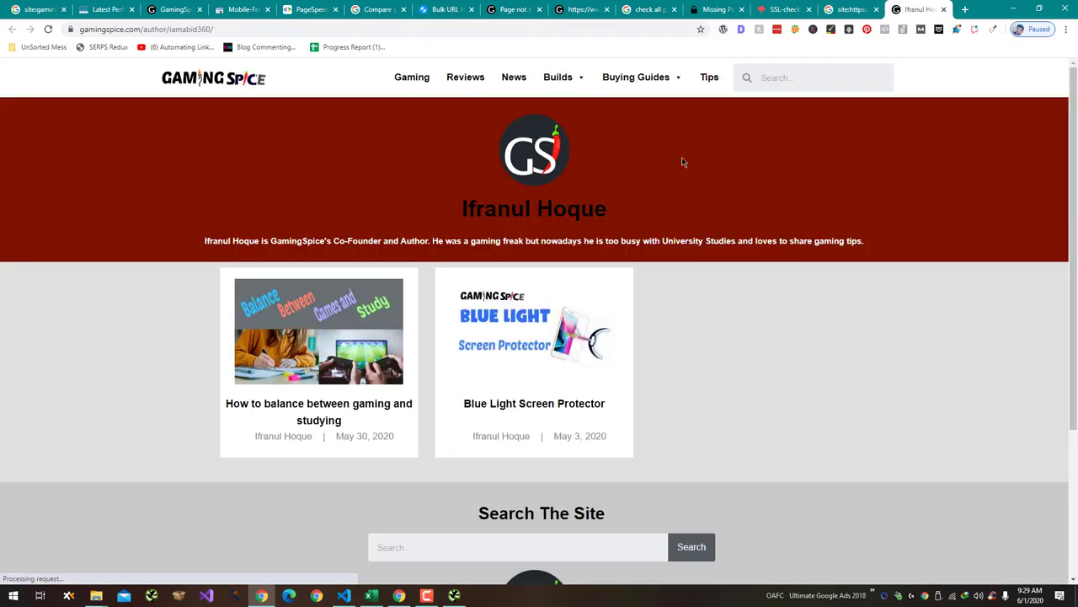
pyautogui.scroll(-3, 585, 224)
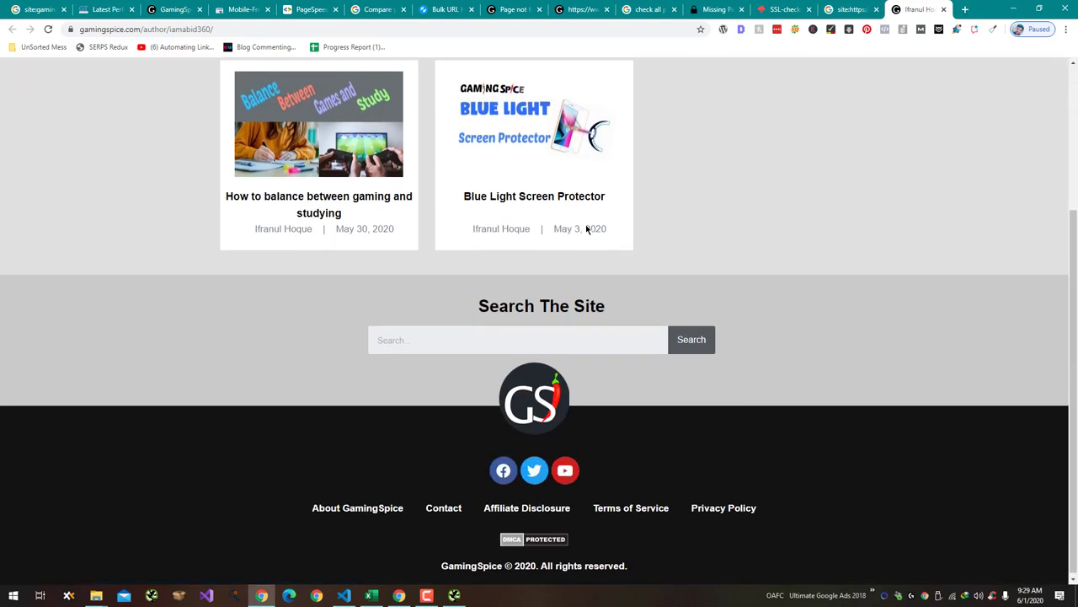
pyautogui.scroll(3, 587, 228)
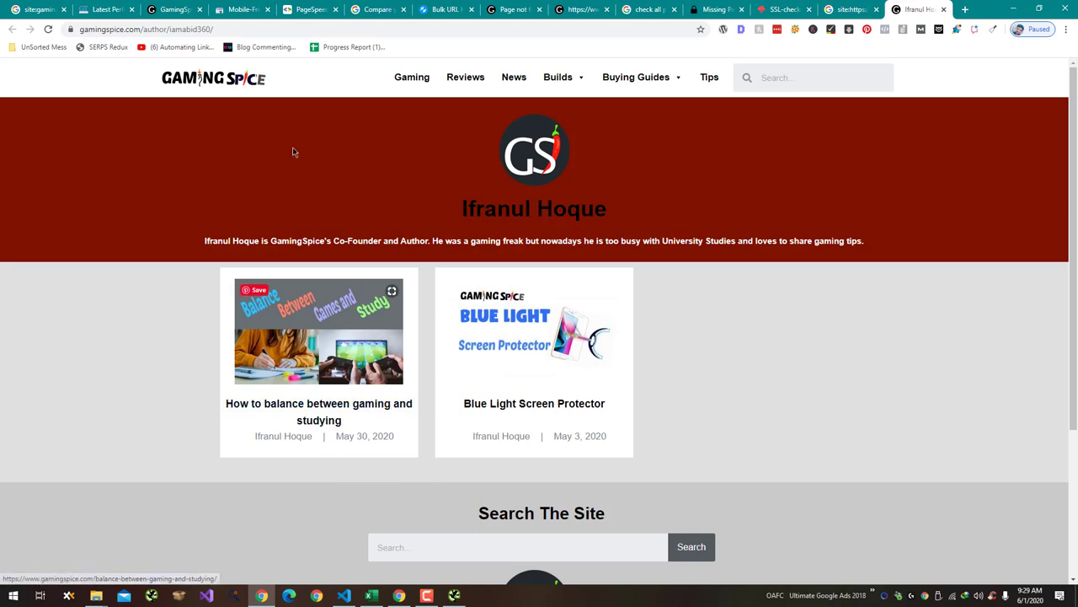
# Step: Switch to Excel and enter Yes Optimized in the Authors row (B52)
pyautogui.hotkey('alt', 'Tab')
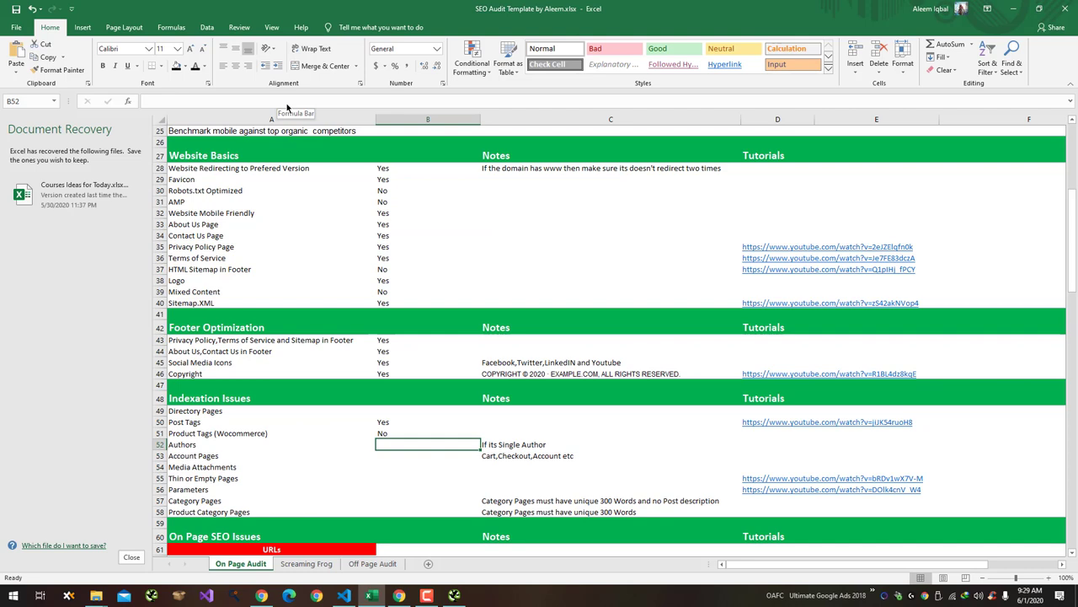
pyautogui.write('Yes Optimi')
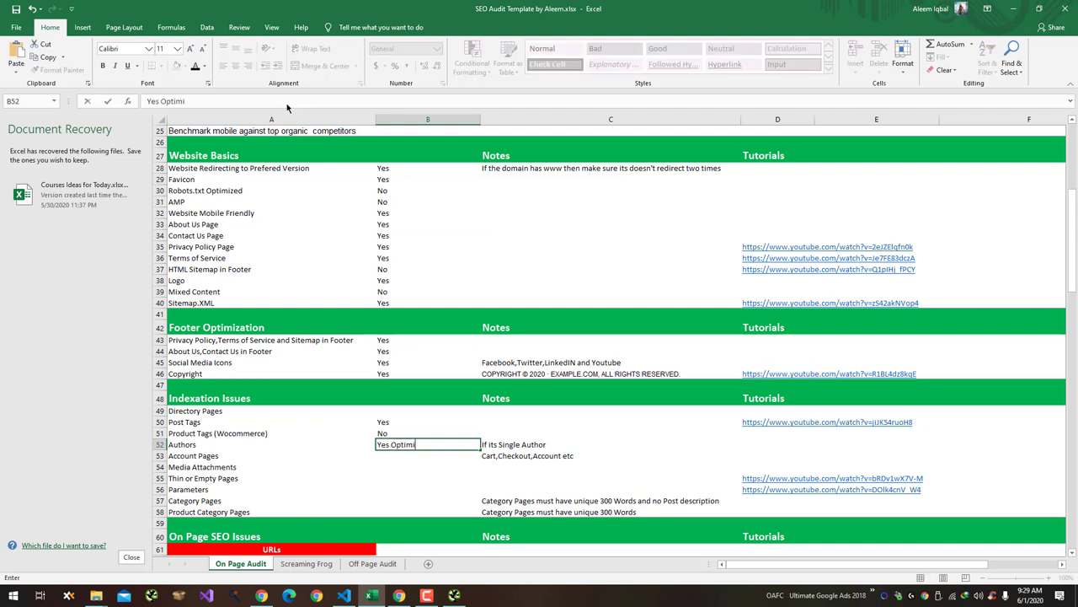
pyautogui.write('zed')
pyautogui.press('Return')
# Step: Return to the Google results in Chrome and search the gamingspice.com site with inurl:cart
pyautogui.hotkey('alt', 'Tab')
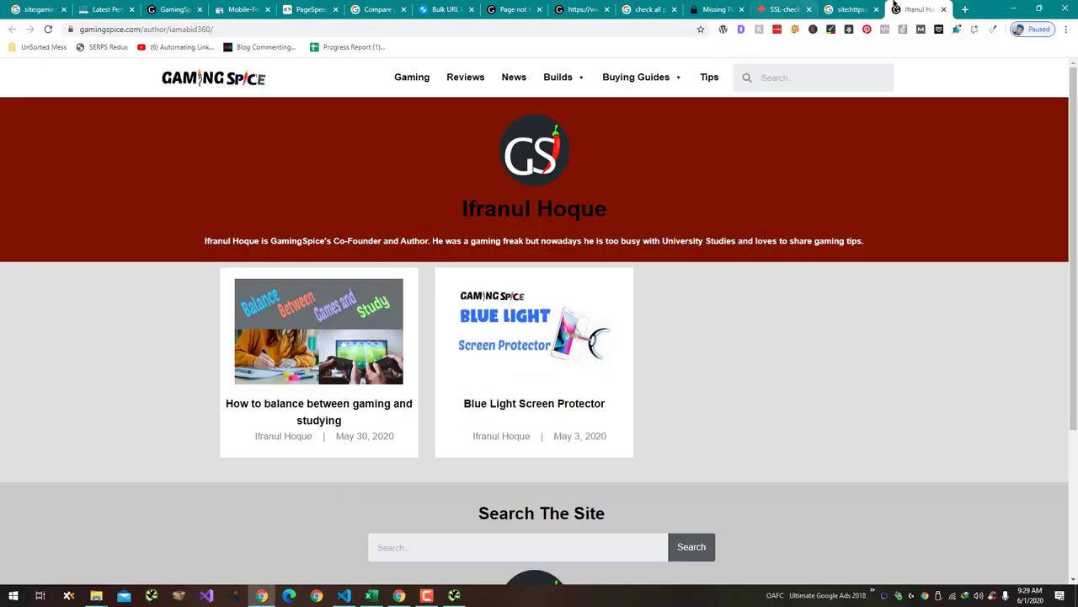
pyautogui.click(849, 8)
pyautogui.moveTo(287, 88); pyautogui.dragTo(443, 90)
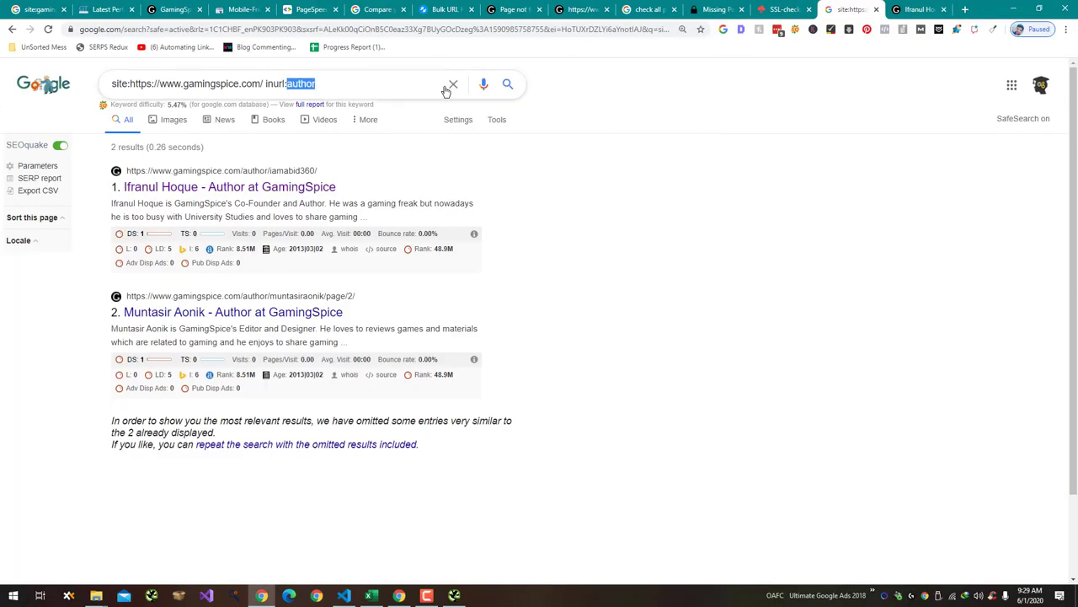
pyautogui.write('caart')
pyautogui.press('Return')
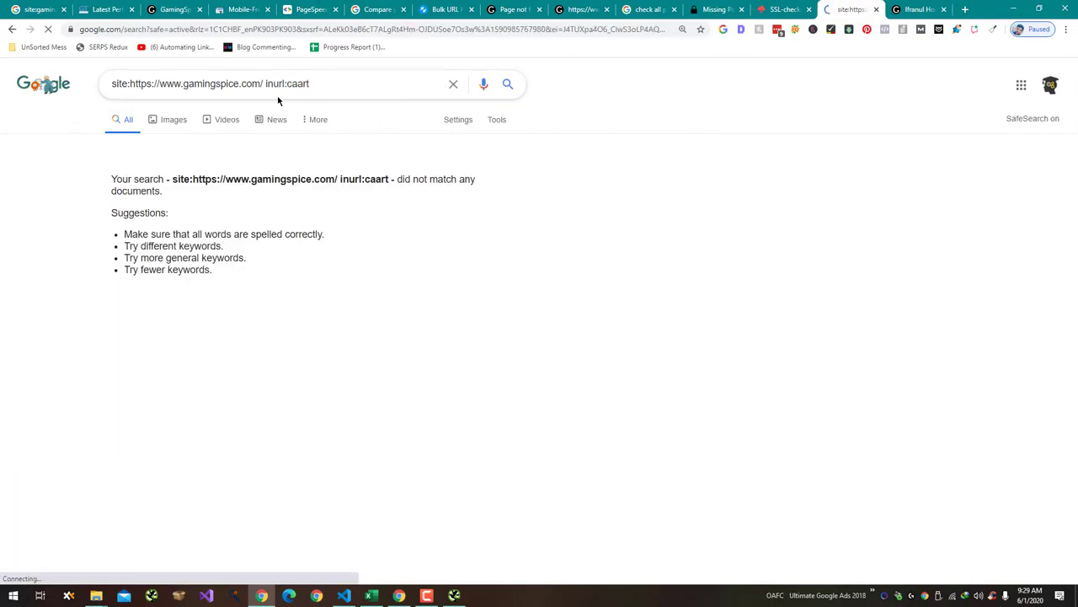
pyautogui.click(300, 85)
pyautogui.press('BackSpace')
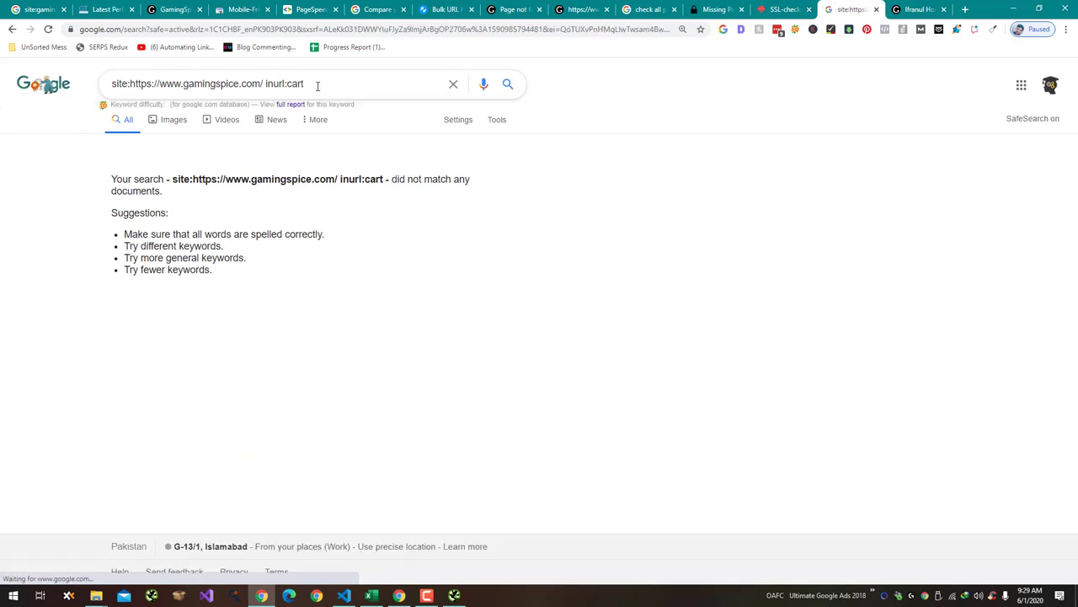
# Step: Search Google for the site with inurl:checkout and with inurl:my-account
pyautogui.moveTo(304, 85)
pyautogui.mouseDown()
pyautogui.moveTo(275, 86)
pyautogui.moveTo(287, 87)
pyautogui.mouseUp()
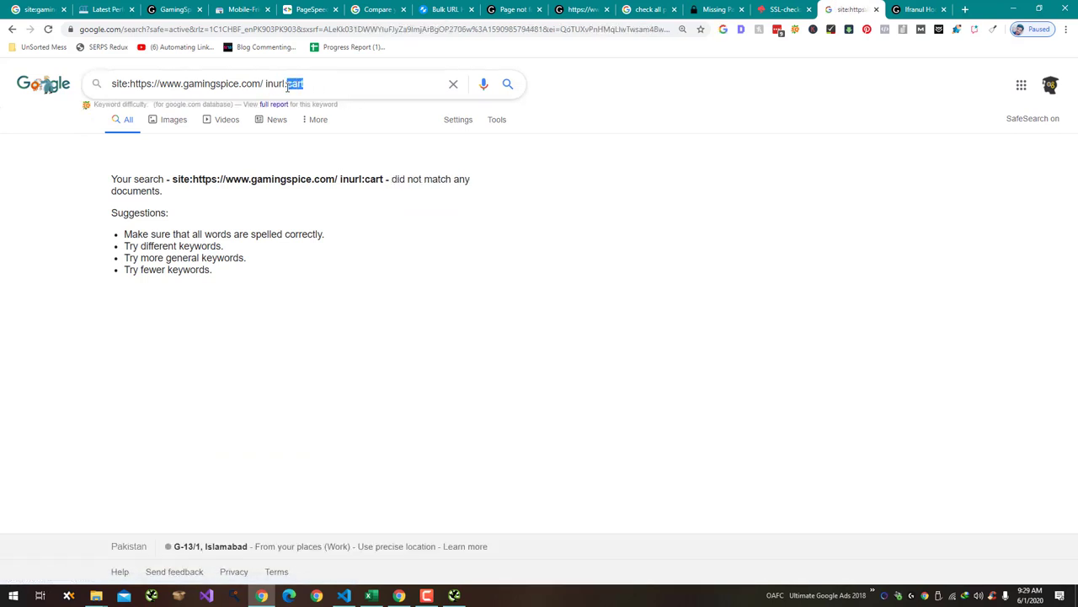
pyautogui.press('Return')
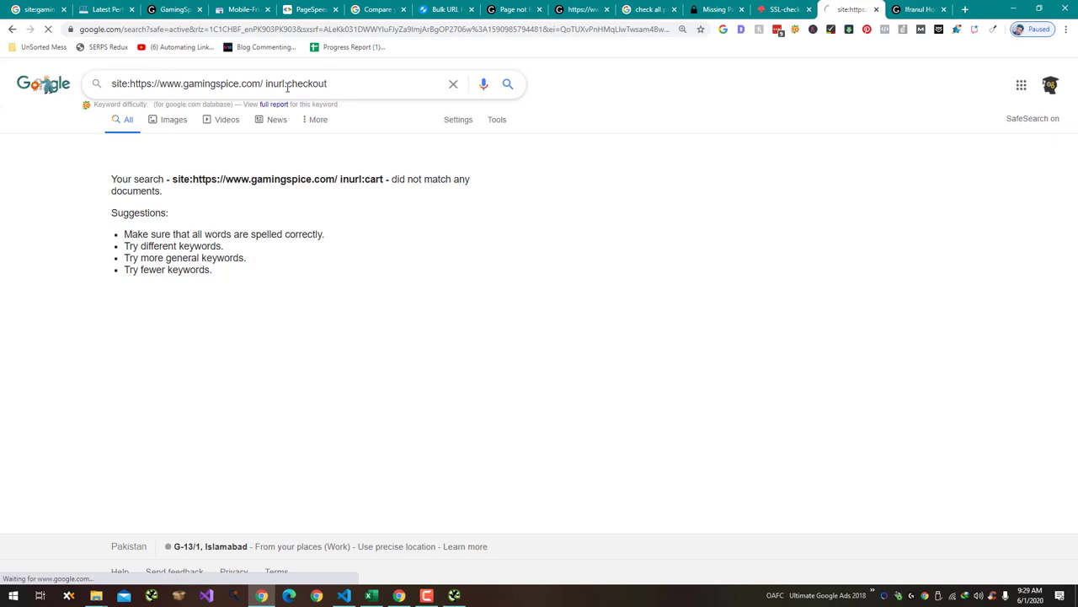
pyautogui.click(74, 130)
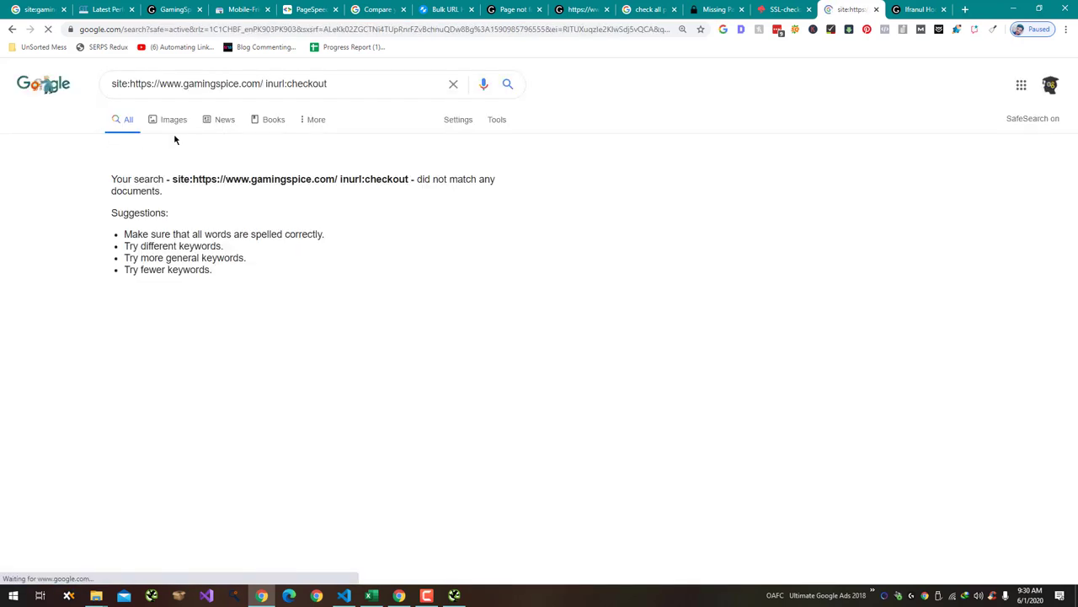
pyautogui.doubleClick(307, 84)
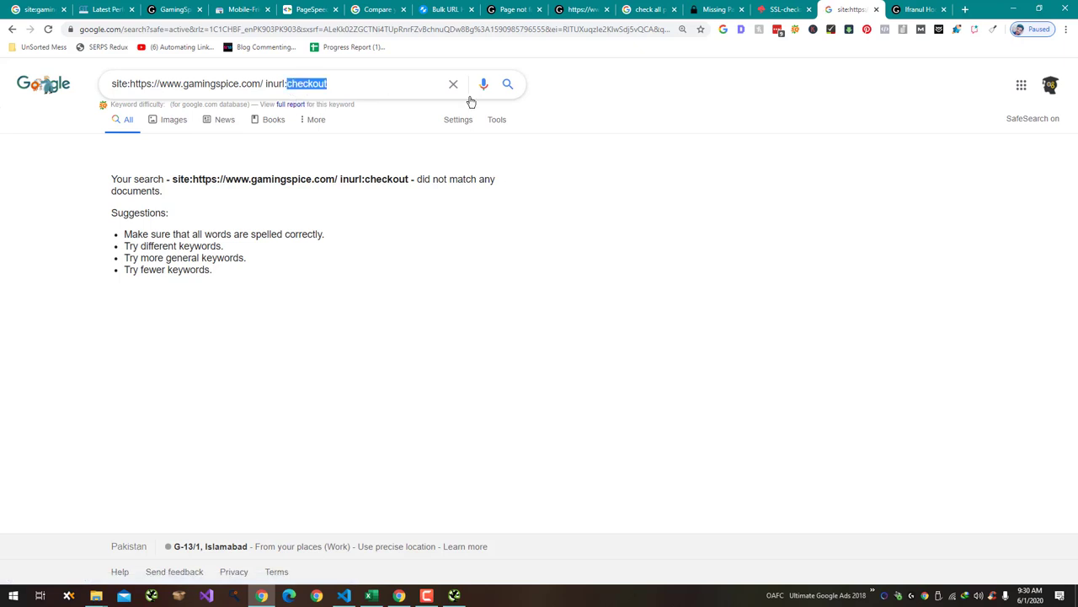
pyautogui.write('my-account')
pyautogui.press('Return')
# Step: Switch to Excel and enter No in the Account Pages row (B53)
pyautogui.hotkey('alt', 'Tab')
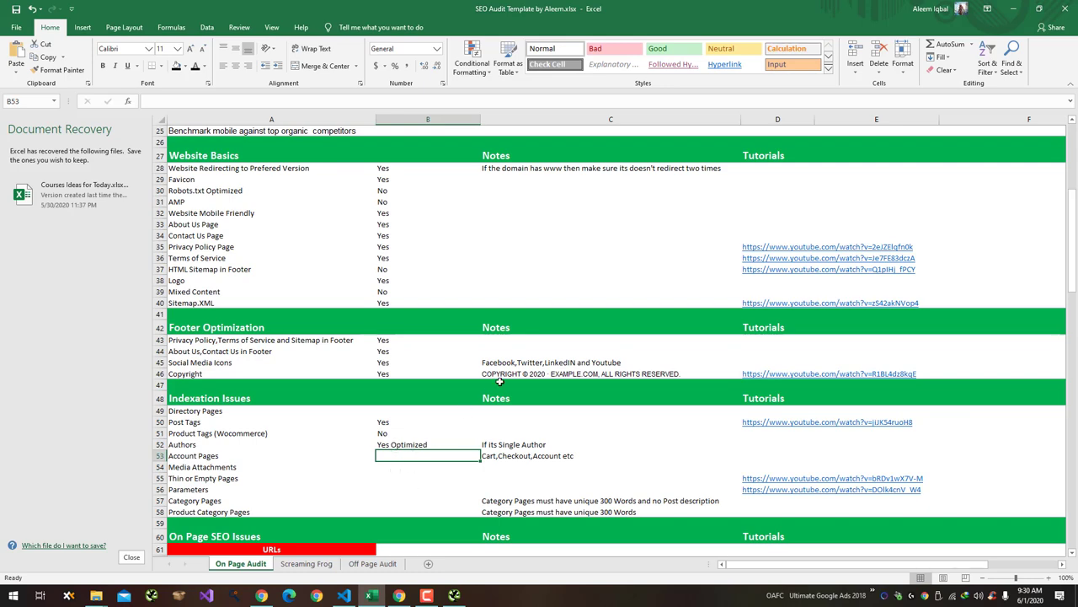
pyautogui.hotkey('alt', 'Tab')
pyautogui.hotkey('alt', 'Tab')
pyautogui.write('No')
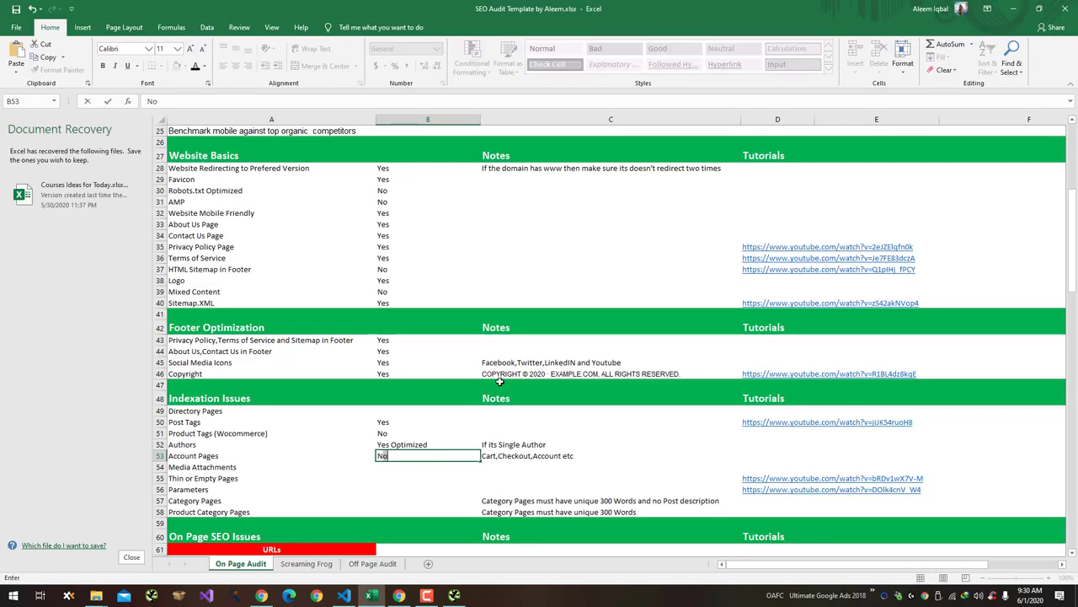
pyautogui.press('Return')
pyautogui.hotkey('alt', 'Tab')
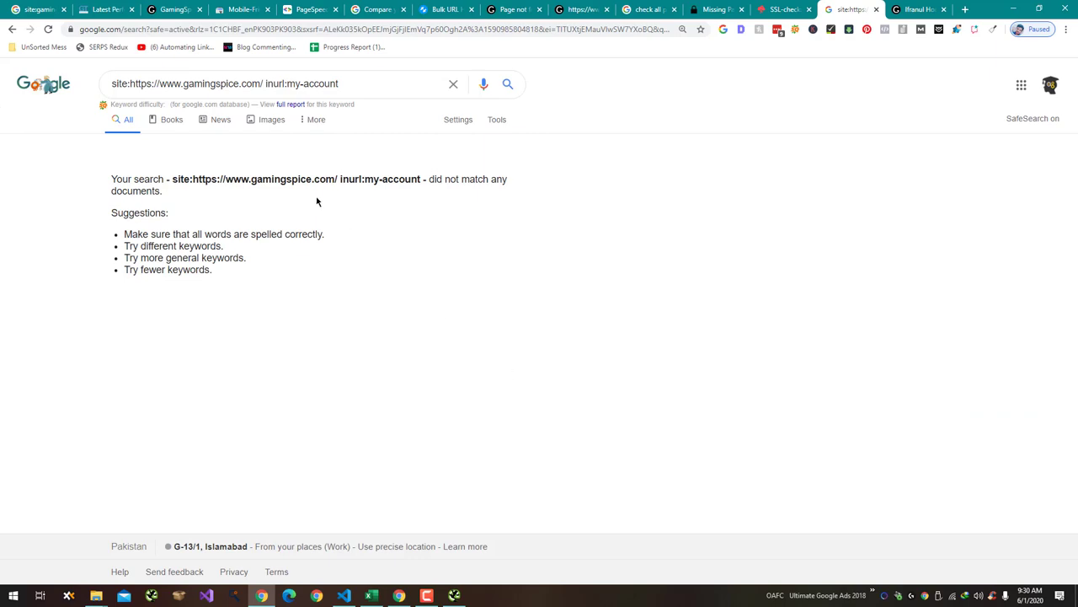
pyautogui.click(263, 84)
pyautogui.hotkey('shift', 'End')
pyautogui.press('BackSpace')
pyautogui.press('Return')
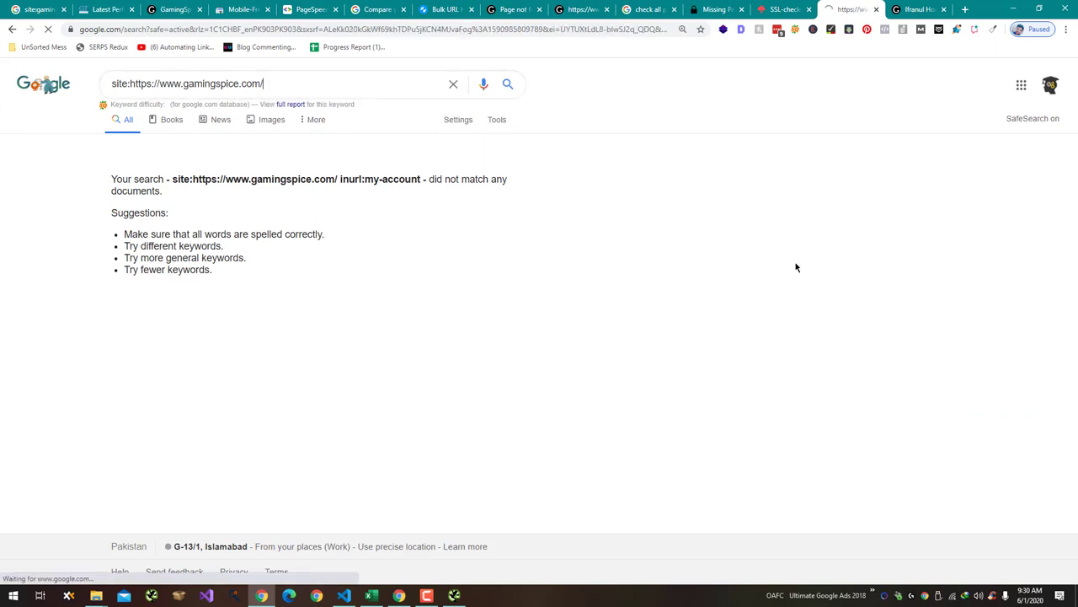
pyautogui.scroll(-12, 790, 250)
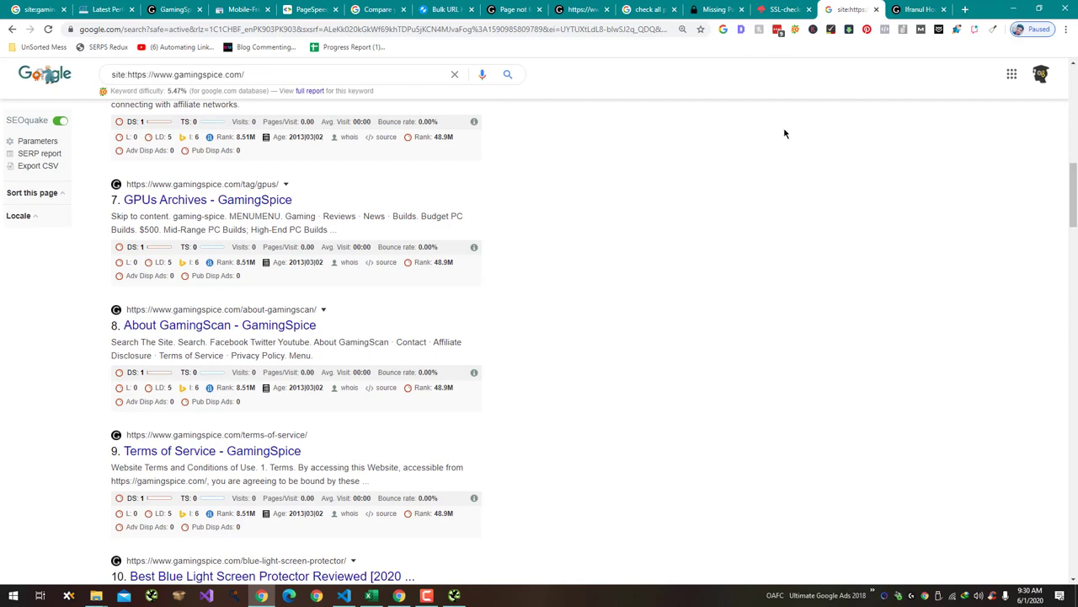
pyautogui.scroll(-7, 381, 248)
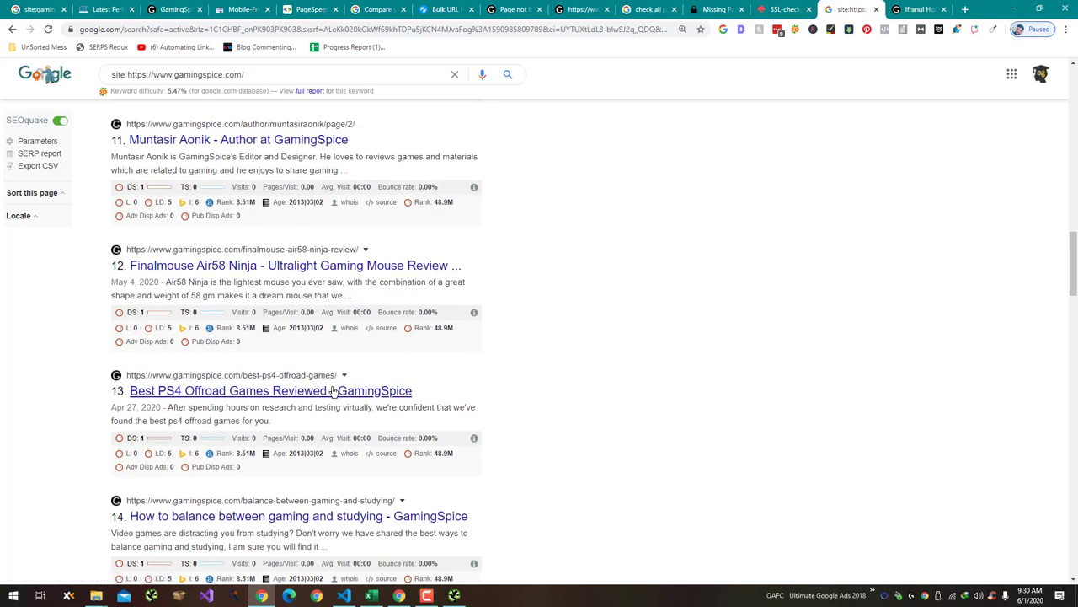
pyautogui.scroll(-12, 334, 389)
pyautogui.scroll(-7, 334, 385)
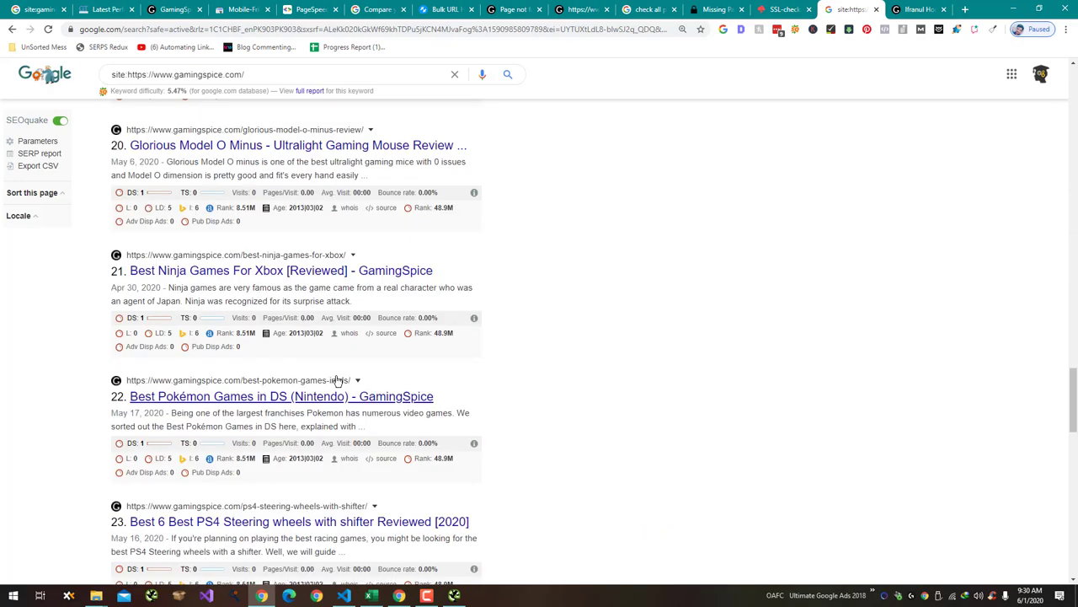
pyautogui.hotkey('alt', 'Tab')
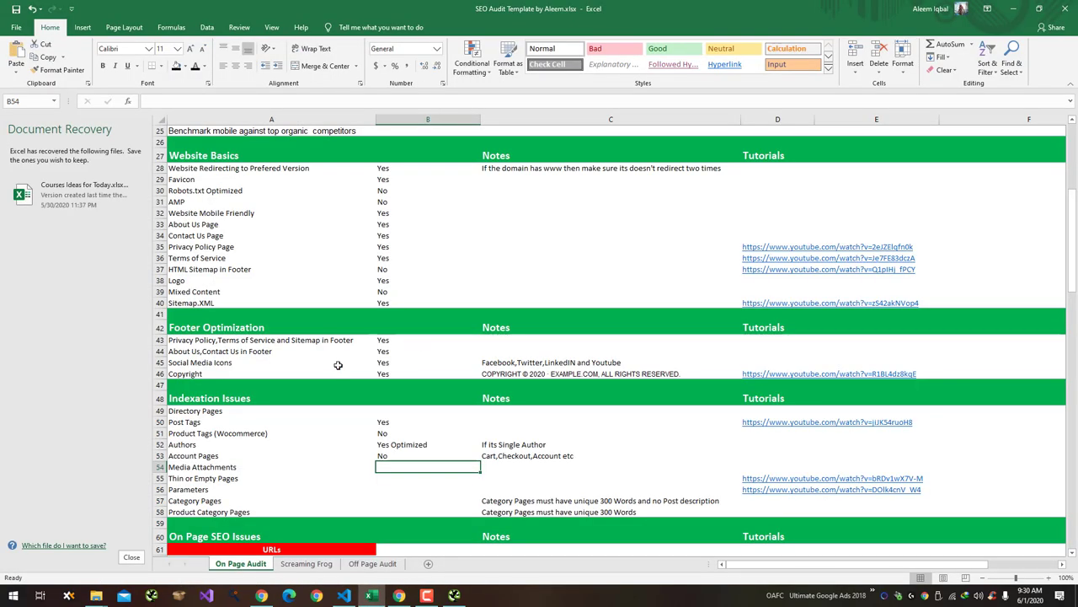
pyautogui.hotkey('alt', 'Tab')
pyautogui.scroll(-9, 337, 366)
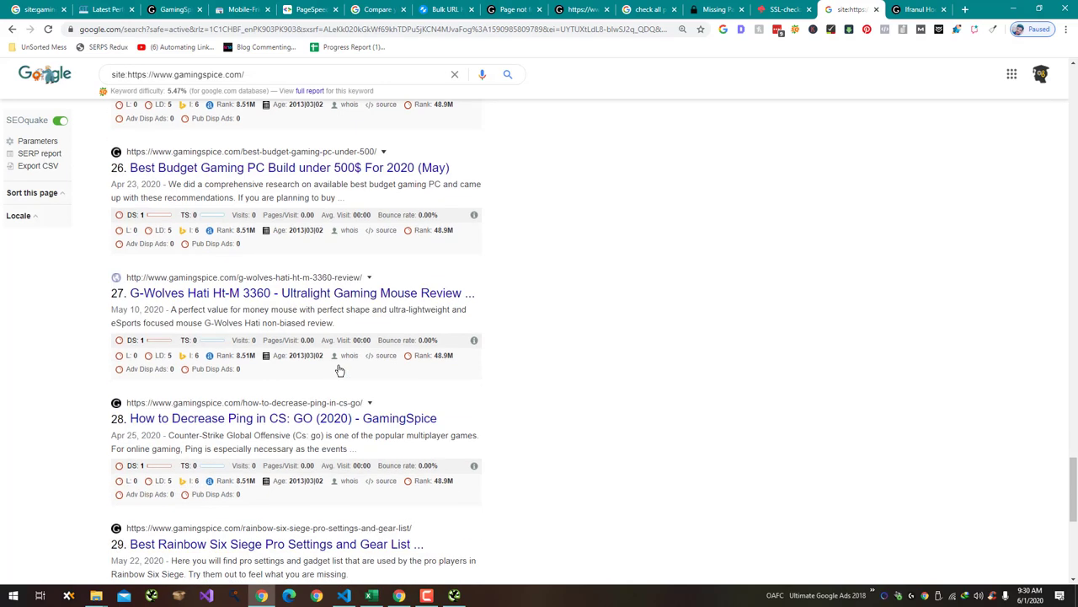
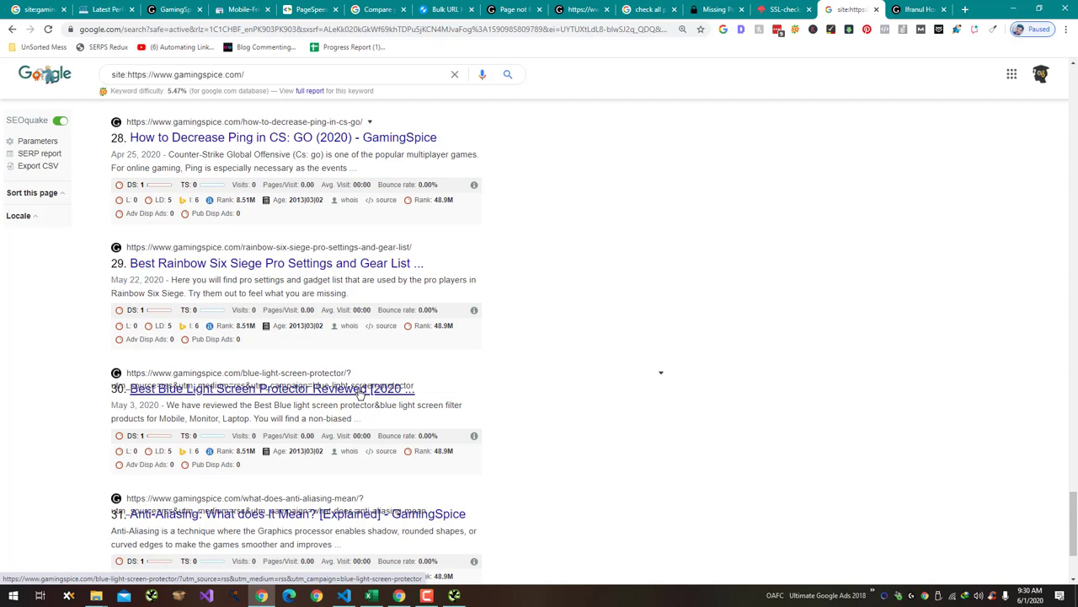
# Step: Open the Blue Light Screen Protector result that has UTM parameters and examine the parameter part of its URL
pyautogui.middleClick(361, 395)
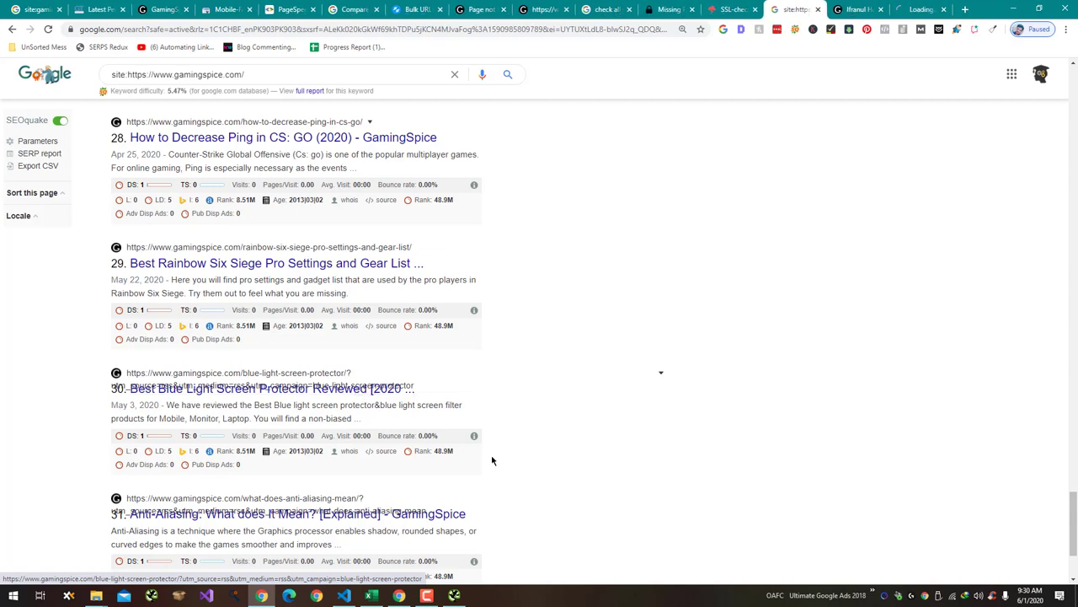
pyautogui.scroll(-2, 492, 459)
pyautogui.scroll(3, 493, 460)
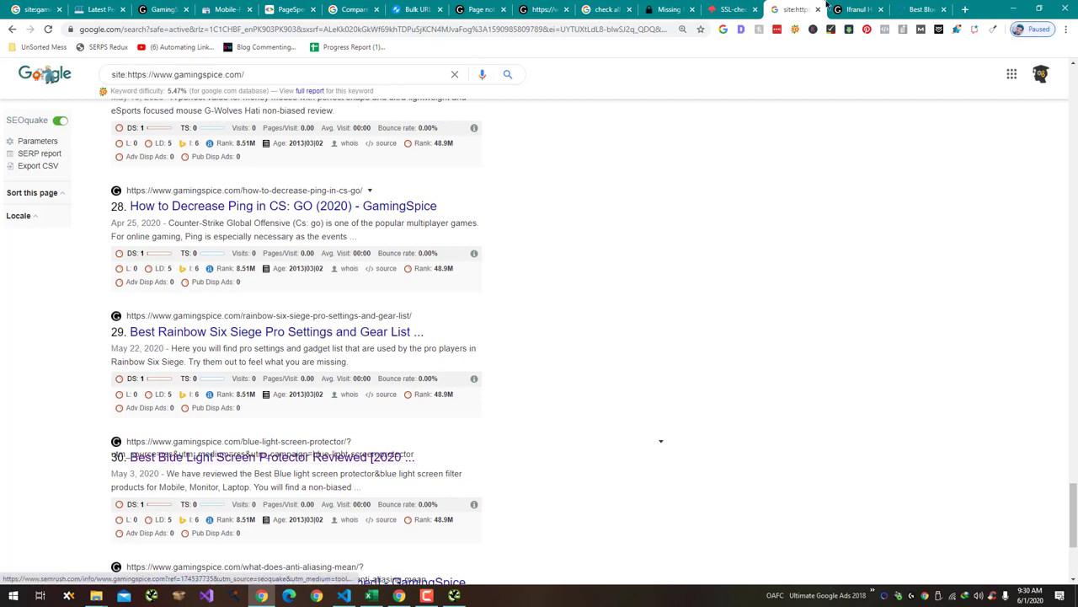
pyautogui.click(927, 8)
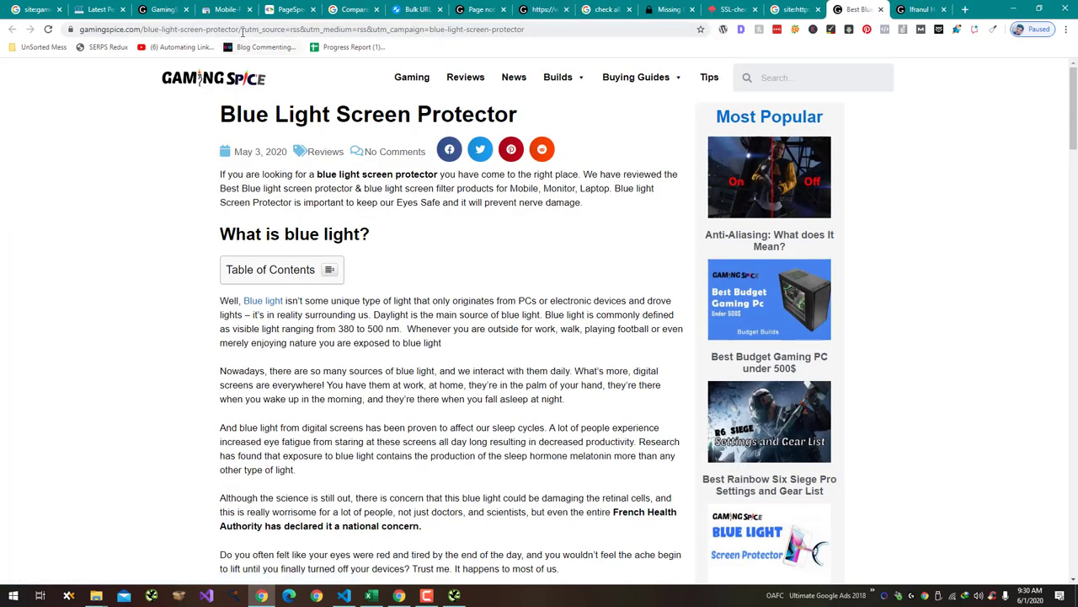
pyautogui.moveTo(242, 29); pyautogui.dragTo(511, 27)
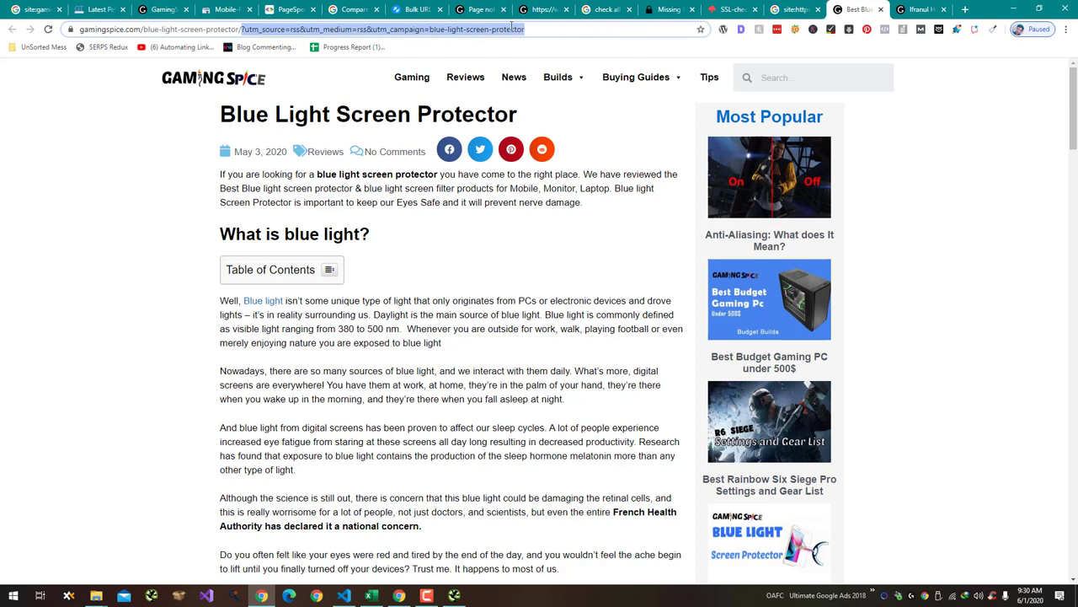
pyautogui.moveTo(586, 28); pyautogui.dragTo(585, 29)
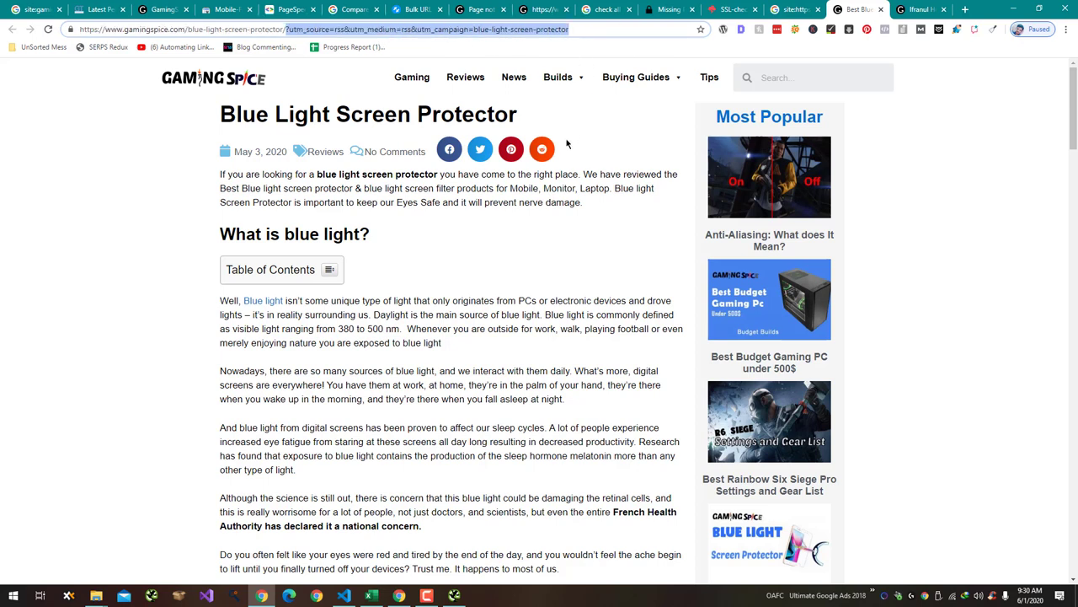
pyautogui.scroll(-3, 569, 221)
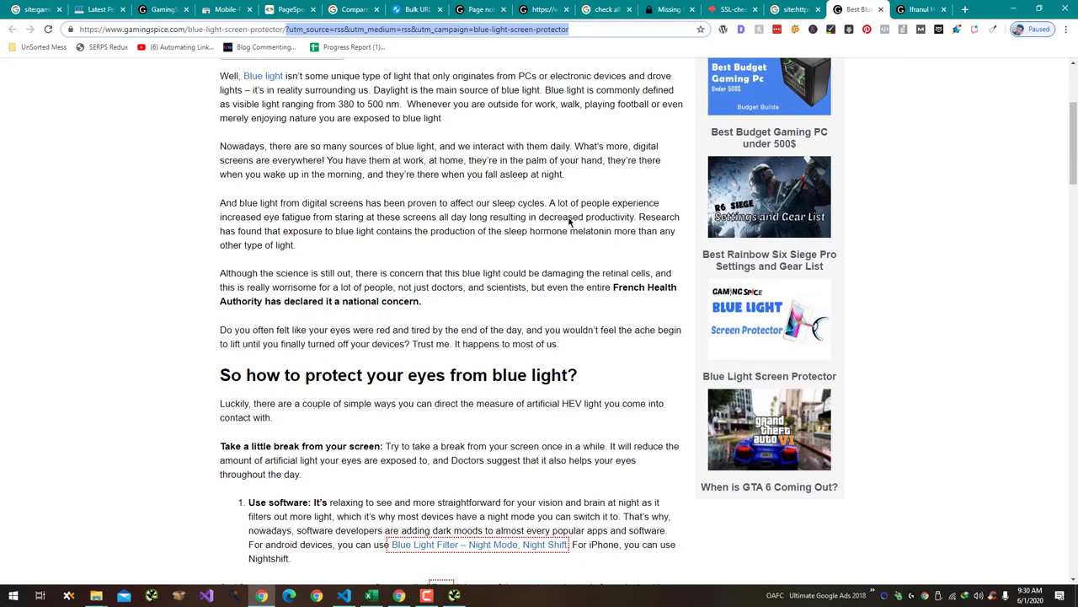
pyautogui.hotkey('alt', 'Tab')
pyautogui.hotkey('alt', 'Tab')
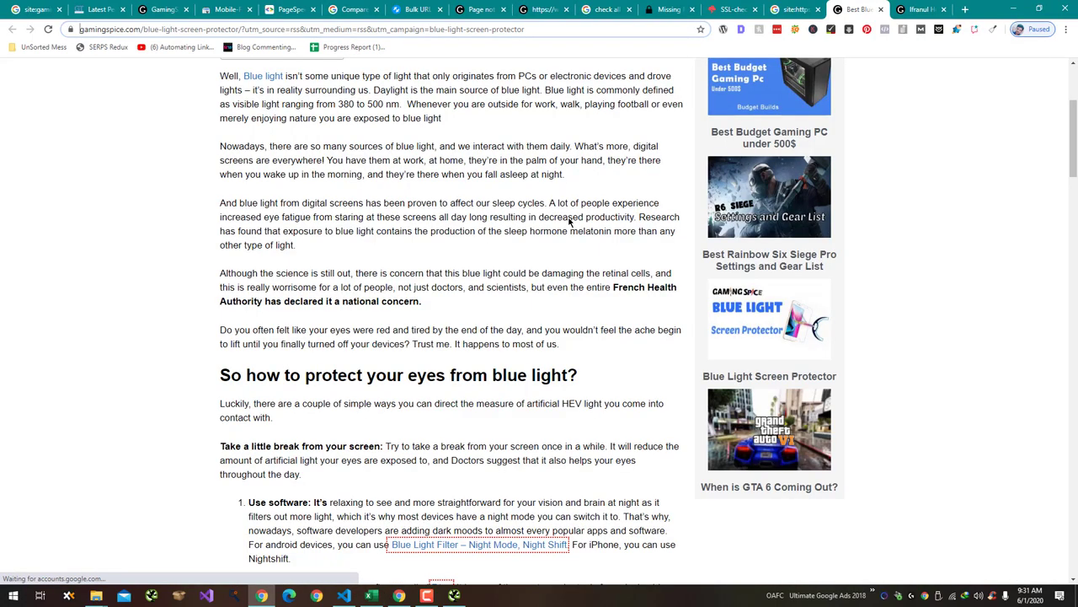
pyautogui.hotkey('alt', 'Tab')
pyautogui.hotkey('alt', 'Tab')
pyautogui.scroll(3, 568, 221)
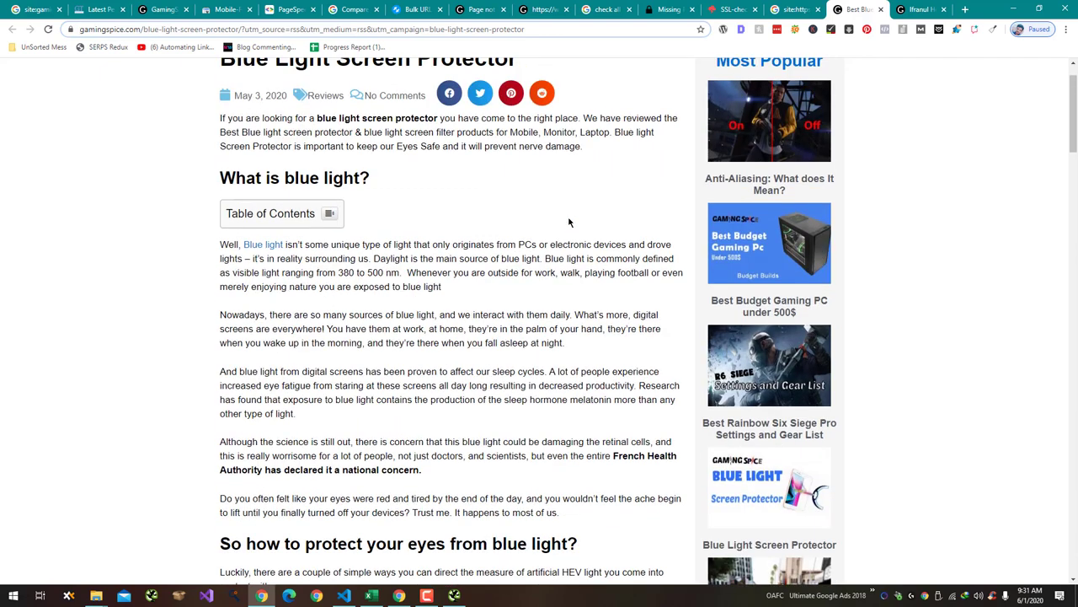
# Step: Switch to Excel and enter No in the Media Attachments row (B54)
pyautogui.hotkey('alt', 'Tab')
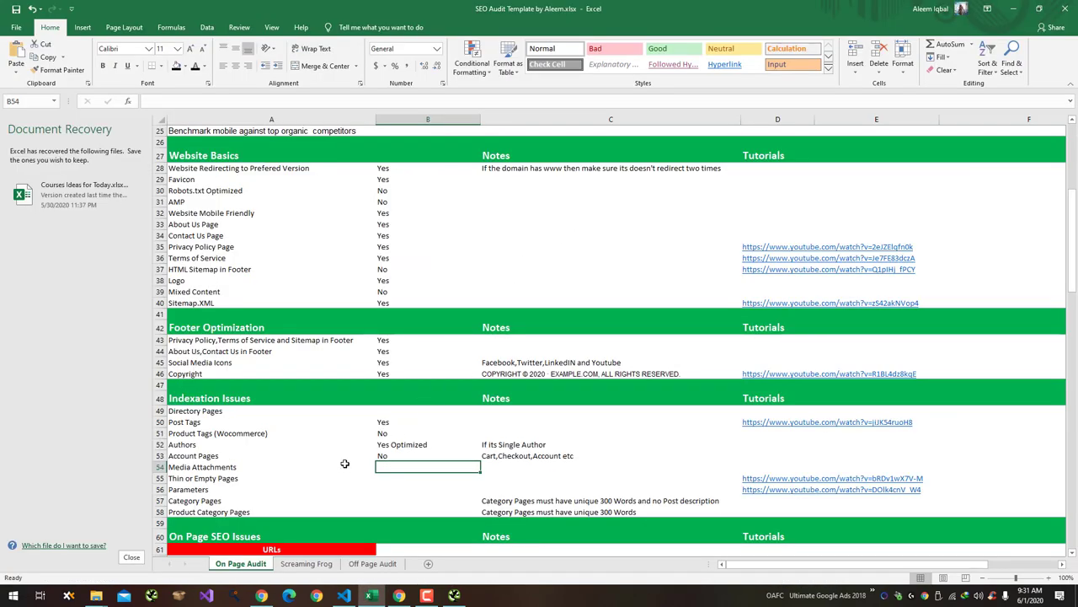
pyautogui.write('No')
pyautogui.press('Return')
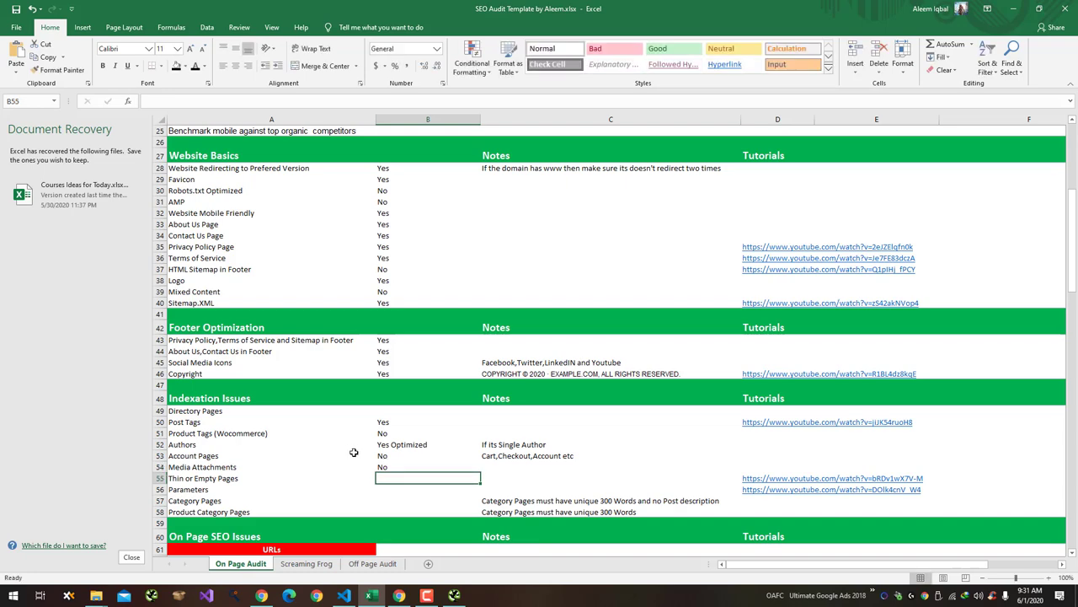
# Step: Switch to Screaming Frog, filter the internal URLs to HTML and sort them by word count
pyautogui.hotkey('alt', 'Tab')
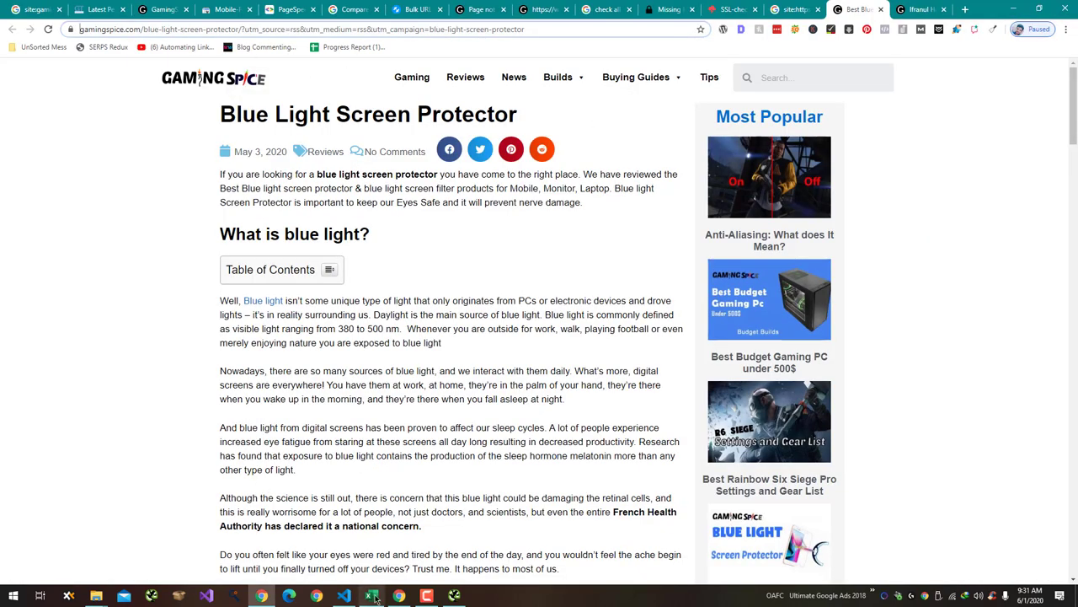
pyautogui.hotkey('alt', 'Tab')
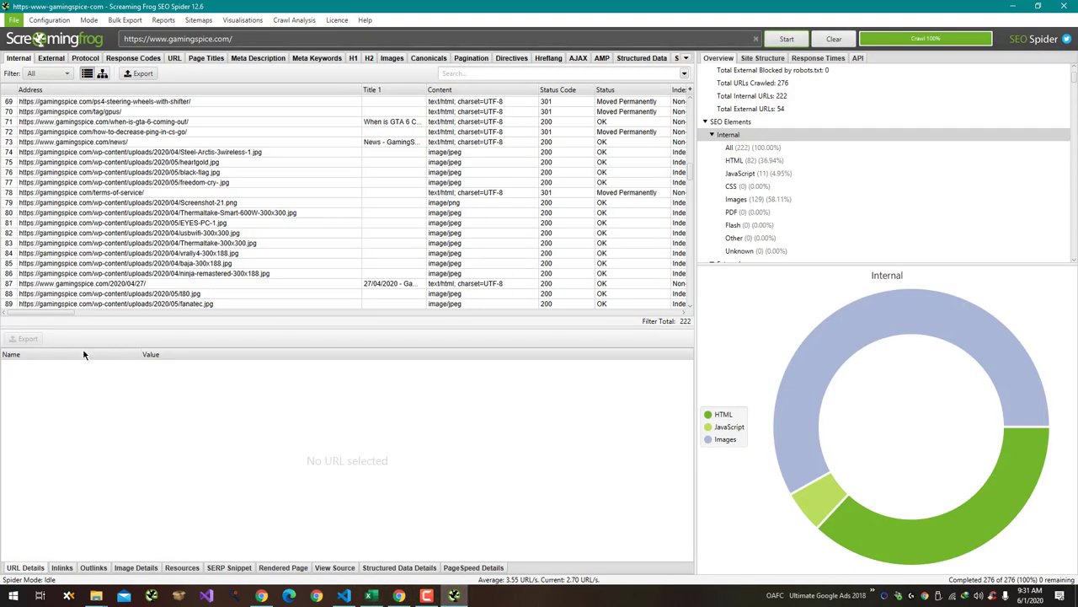
pyautogui.moveTo(57, 314); pyautogui.dragTo(1, 310)
pyautogui.click(245, 91)
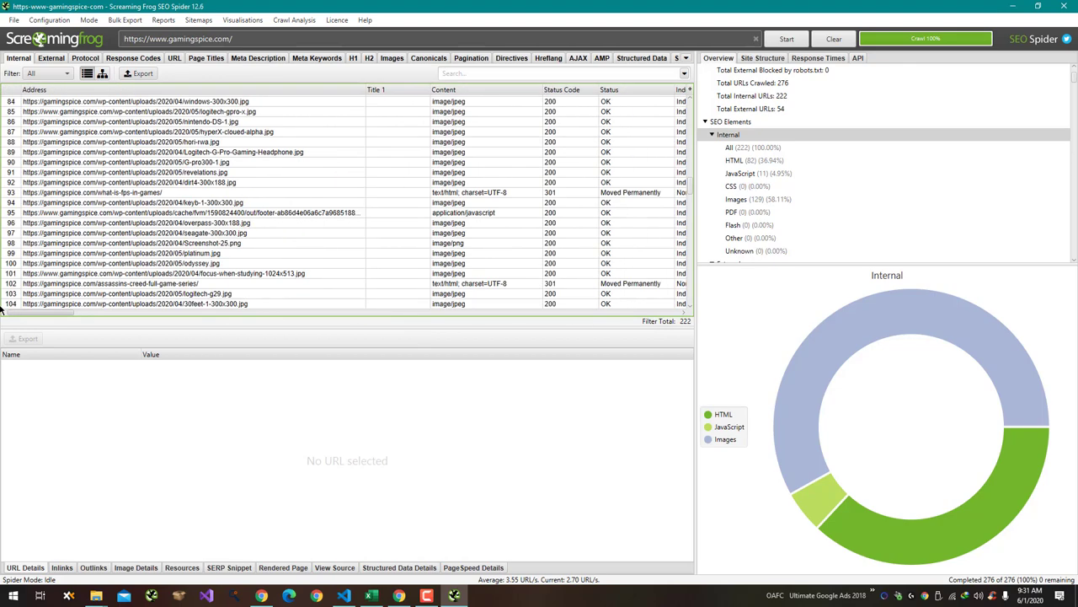
pyautogui.click(49, 73)
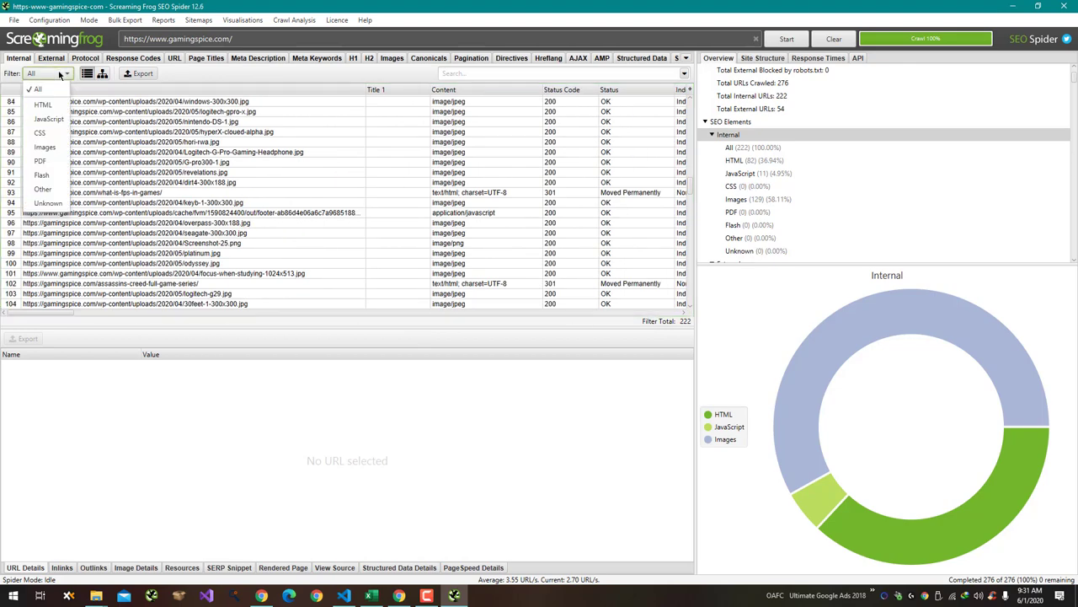
pyautogui.click(57, 114)
pyautogui.moveTo(56, 310); pyautogui.dragTo(524, 327)
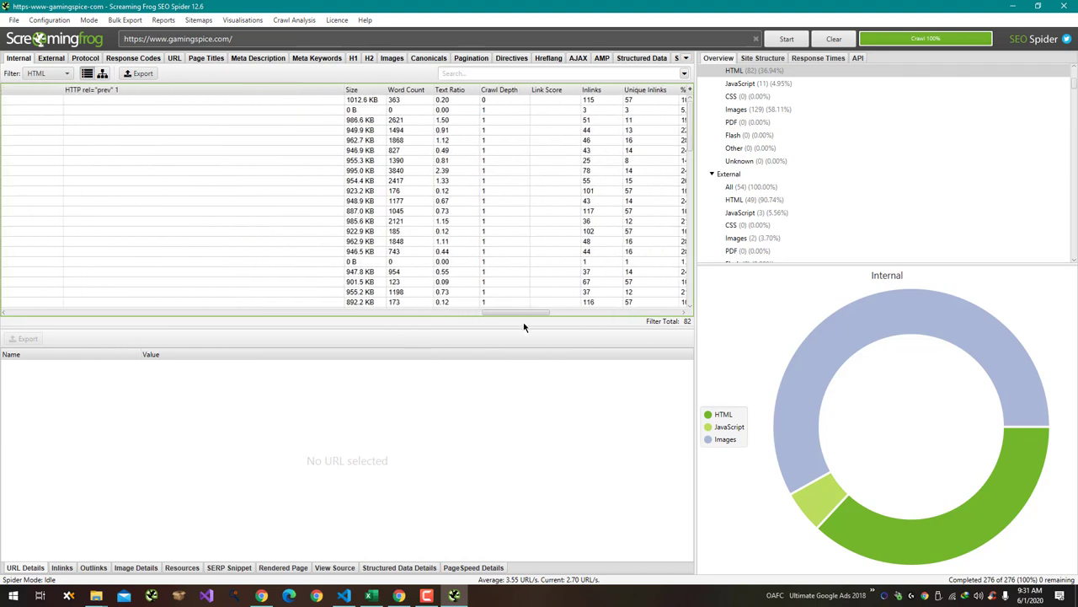
pyautogui.click(398, 89)
# Step: Examine the addresses of the low word count pages and display the URL details of the /tag/gpus/ page
pyautogui.moveTo(411, 170); pyautogui.dragTo(2, 177)
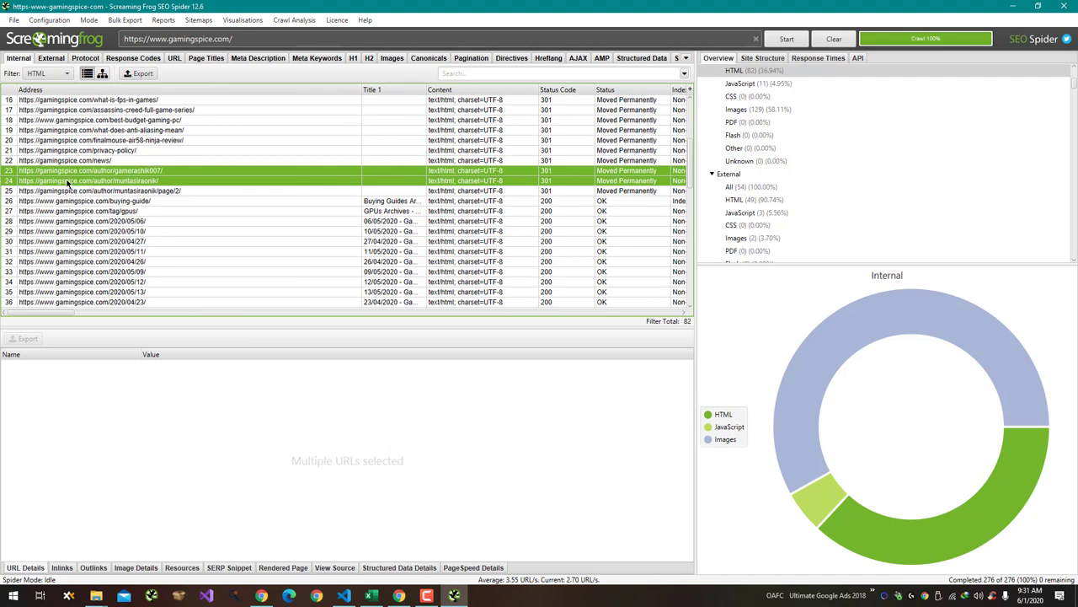
pyautogui.moveTo(254, 193); pyautogui.dragTo(258, 100)
pyautogui.click(216, 218)
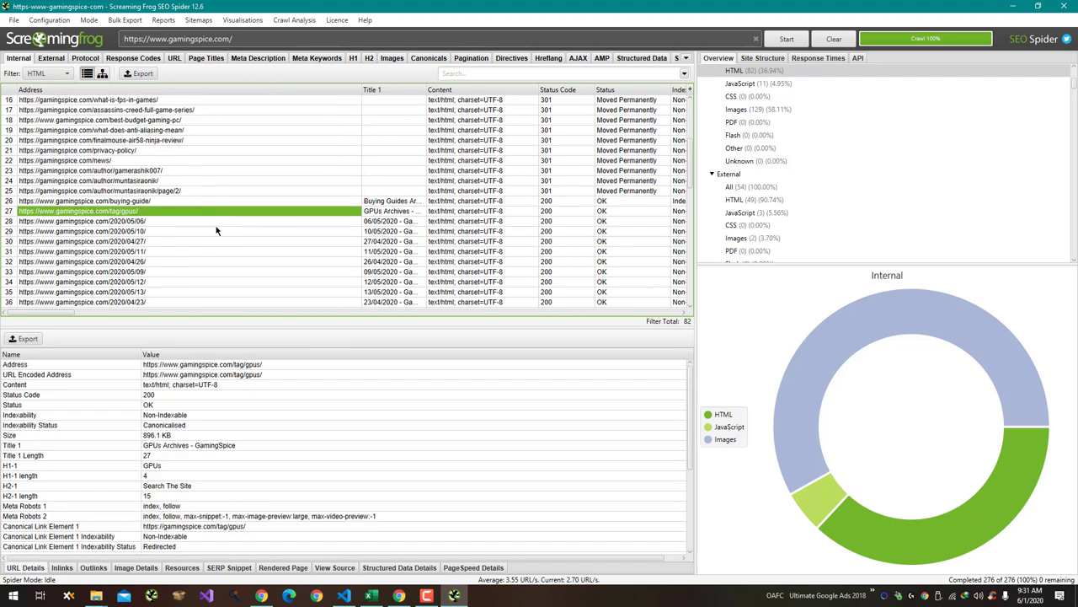
# Step: Review the remaining low word count pages and open the /2020/05/04/ date archive in a new Chrome tab
pyautogui.click(215, 230)
pyautogui.scroll(-7, 216, 246)
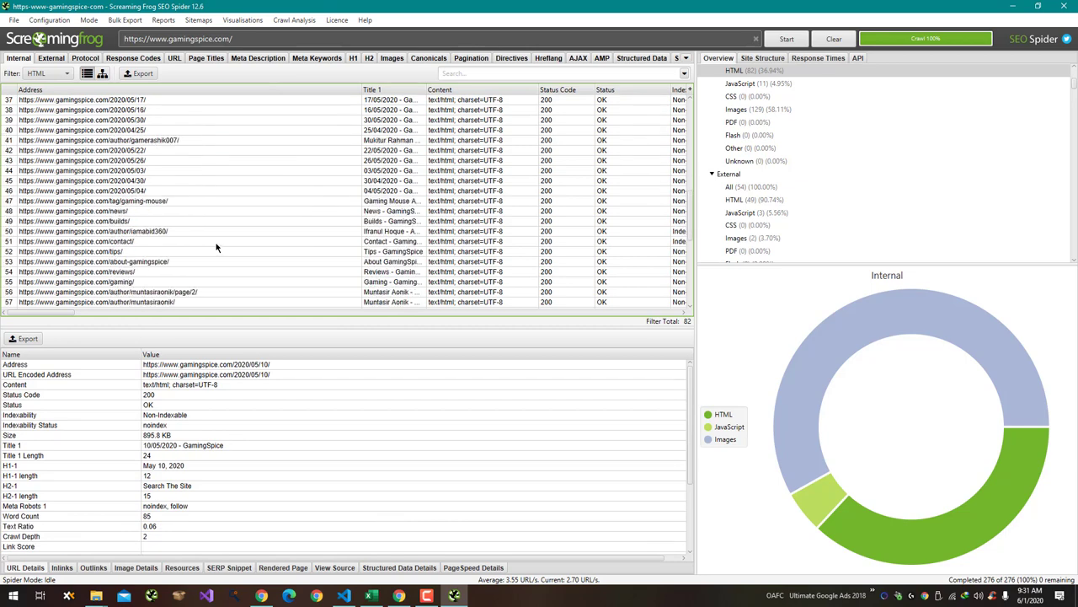
pyautogui.scroll(-5, 216, 247)
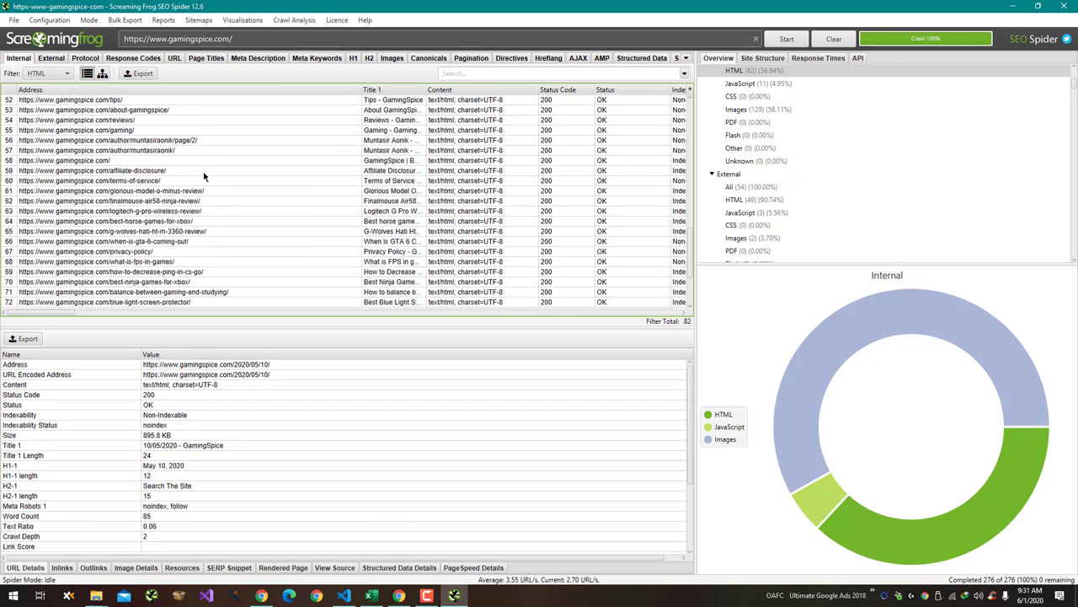
pyautogui.scroll(4, 212, 135)
pyautogui.rightClick(159, 160)
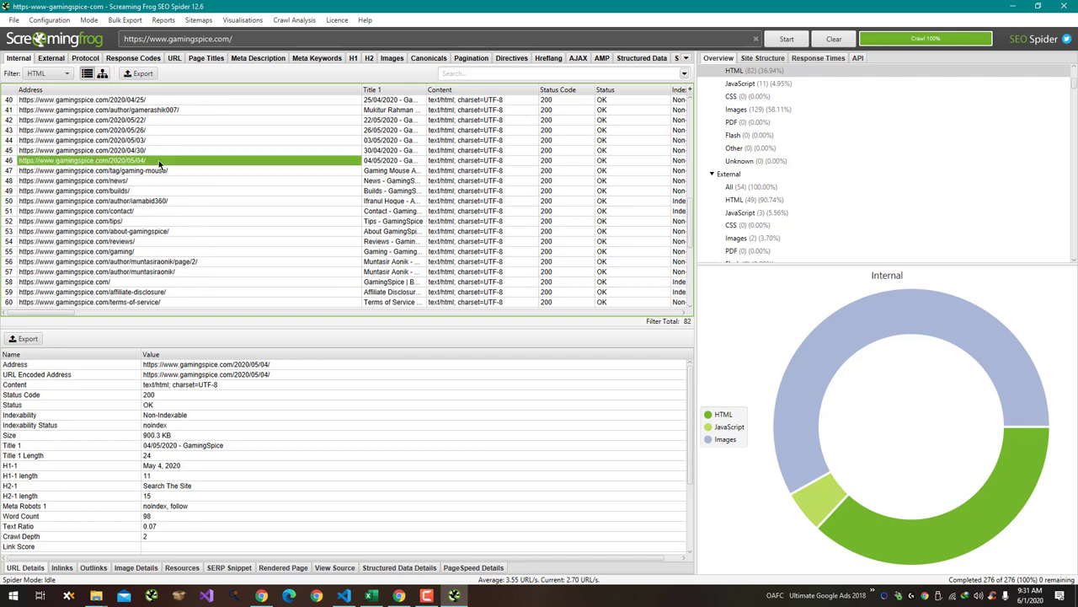
pyautogui.click(174, 169)
pyautogui.hotkey('alt', 'Tab')
pyautogui.hotkey('ctrl', 't')
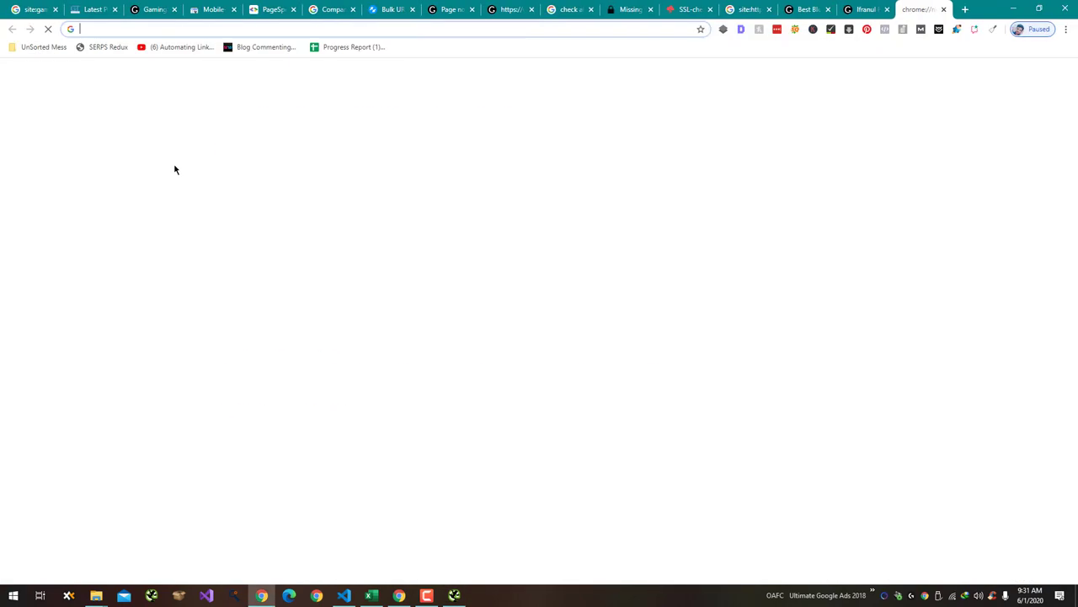
pyautogui.hotkey('ctrl', 'v')
pyautogui.press('Return')
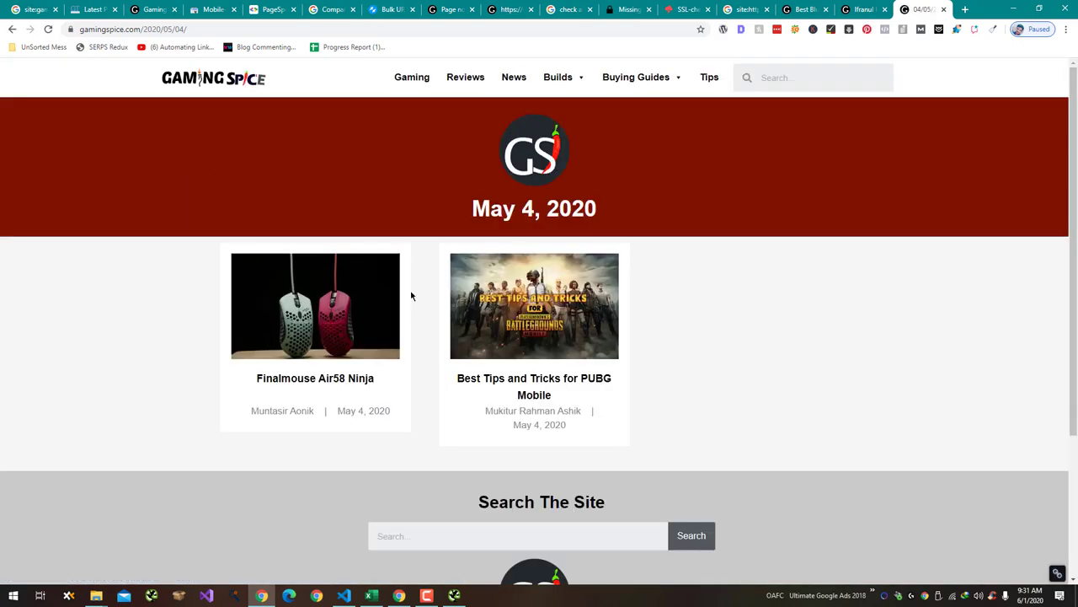
# Step: Switch to Excel and insert a blank row above Product Category Pages in the Indexation Issues section
pyautogui.hotkey('alt', 'Tab')
pyautogui.hotkey('alt', 'Tab')
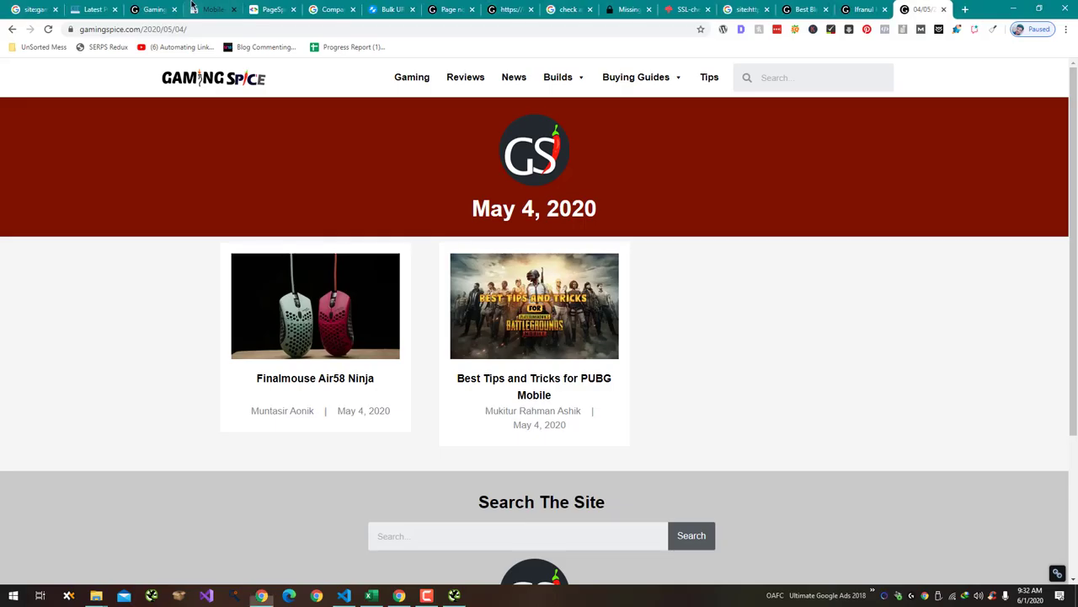
pyautogui.hotkey('alt', 'Tab')
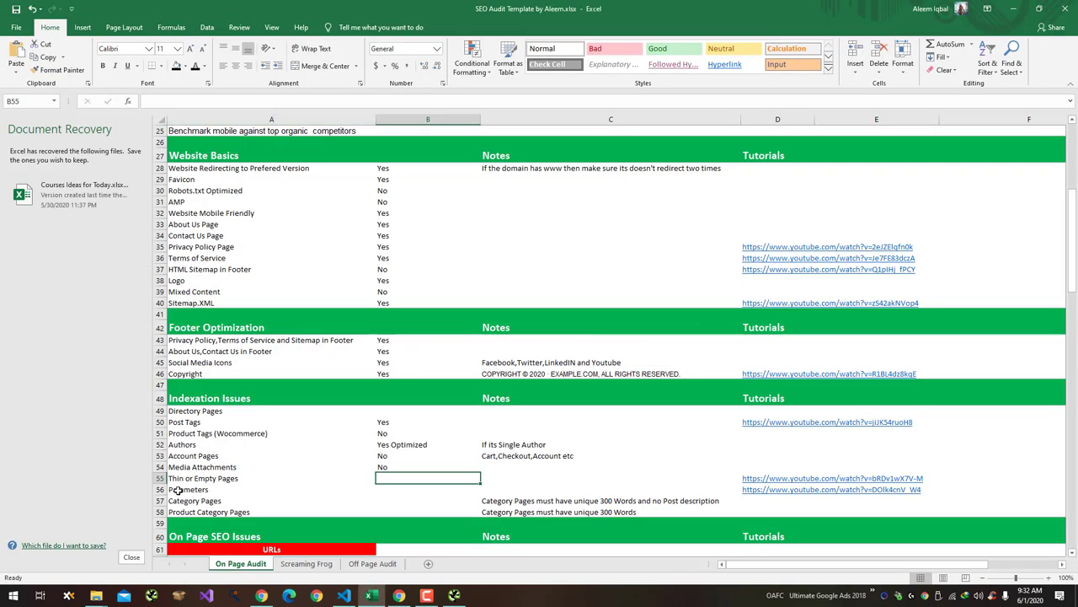
pyautogui.scroll(-2, 178, 489)
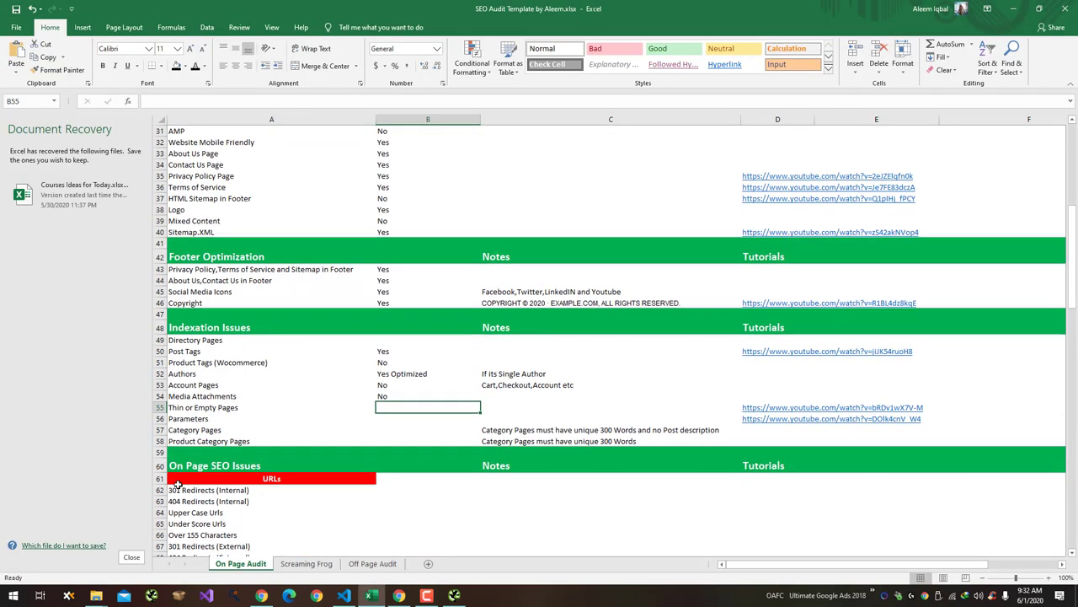
pyautogui.rightClick(160, 444)
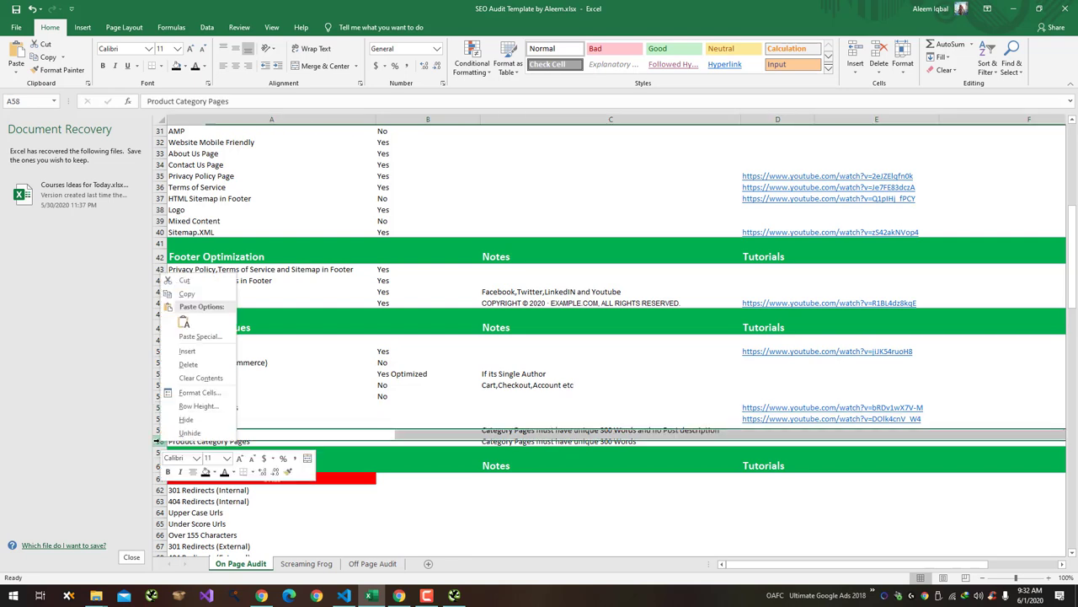
pyautogui.click(182, 355)
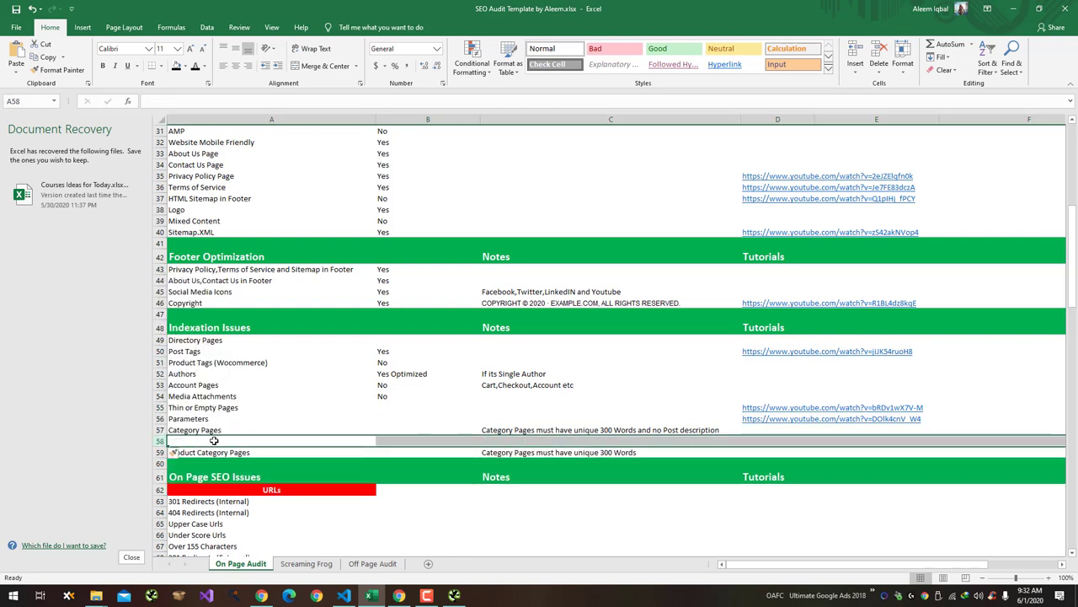
# Step: Move the Product Category Pages entry and its note up into the blank row 58
pyautogui.click(213, 441)
pyautogui.moveTo(214, 454); pyautogui.dragTo(590, 452)
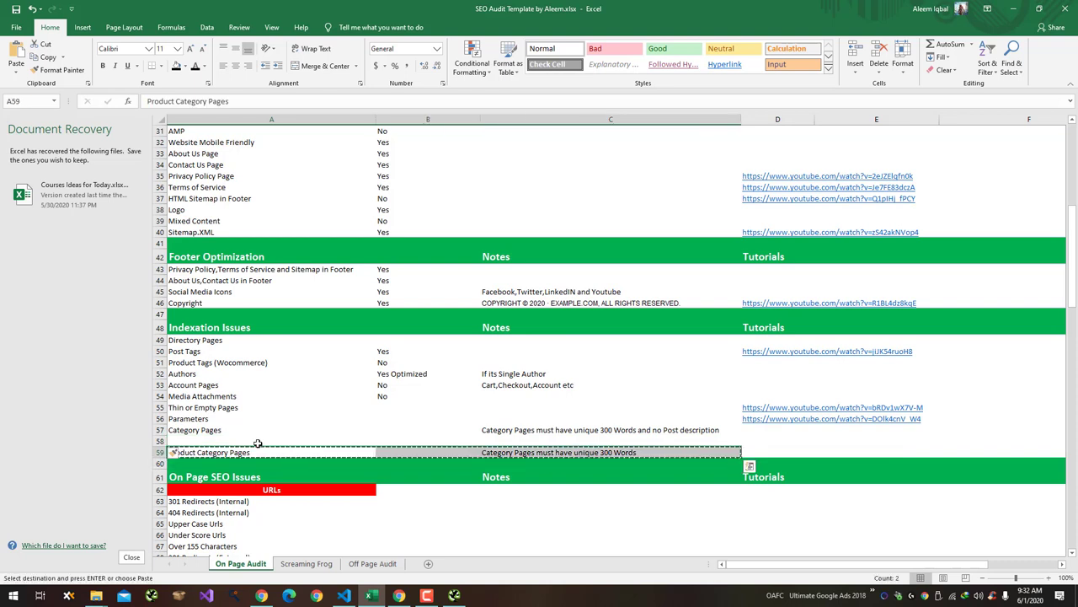
pyautogui.moveTo(256, 447); pyautogui.dragTo(256, 441)
# Step: Add a Date Directories item in A59 below Product Category Pages
pyautogui.click(240, 453)
pyautogui.write('Date Director')
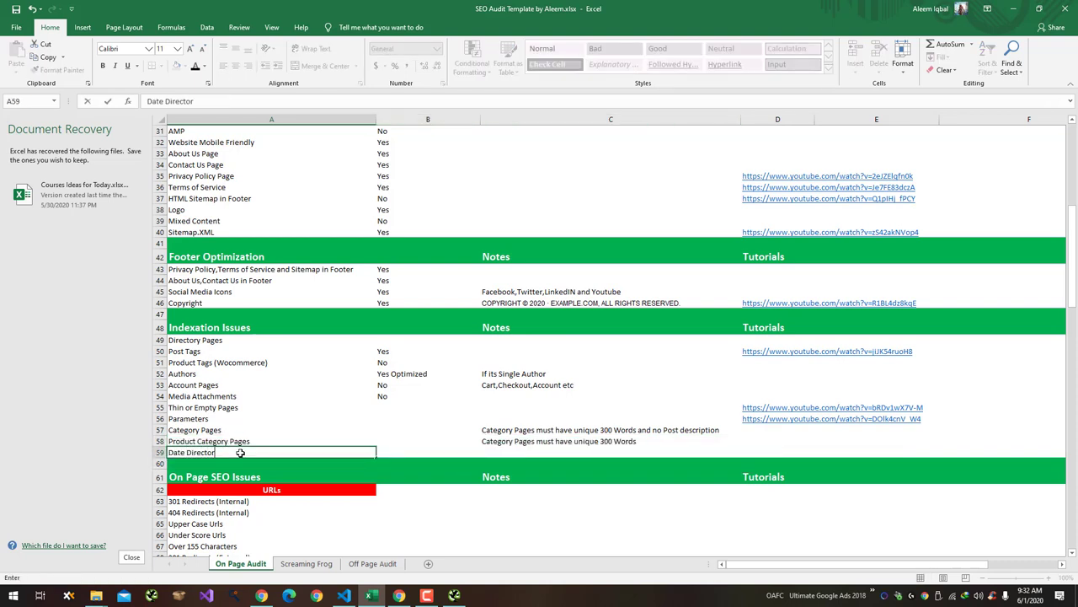
pyautogui.write('ies')
pyautogui.press('Return')
pyautogui.press('Right')
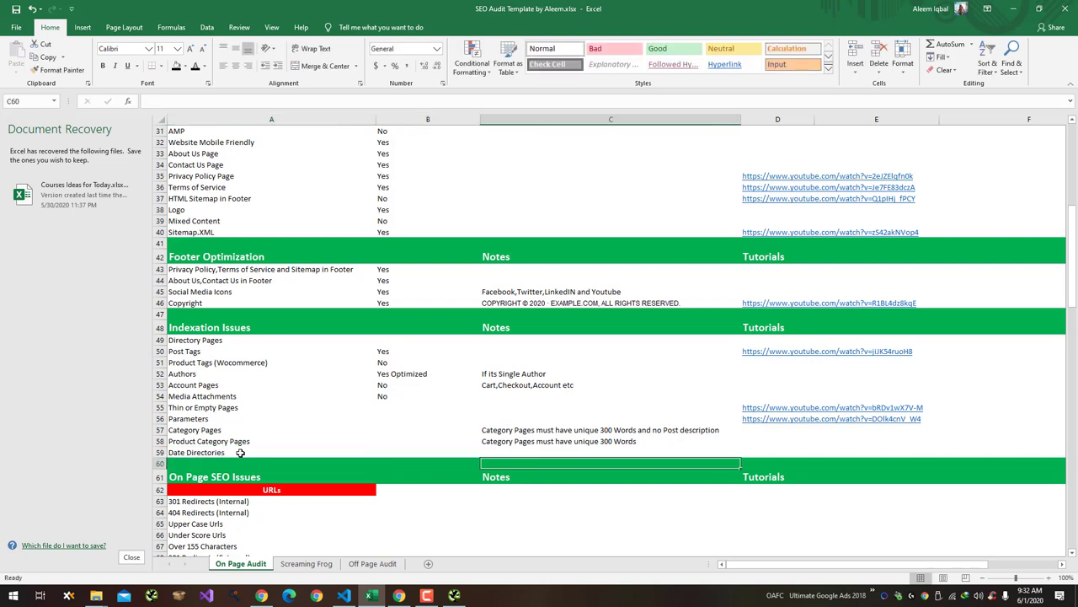
# Step: Enter Enabled as the result for Date Directories in B59
pyautogui.press('Up')
pyautogui.press('Left')
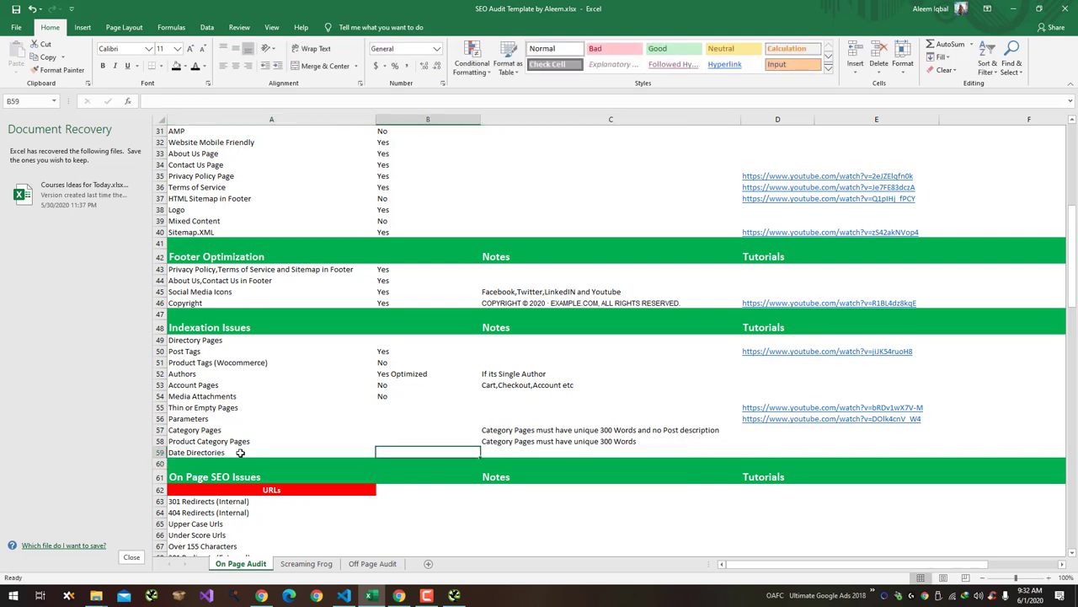
pyautogui.write('Ena')
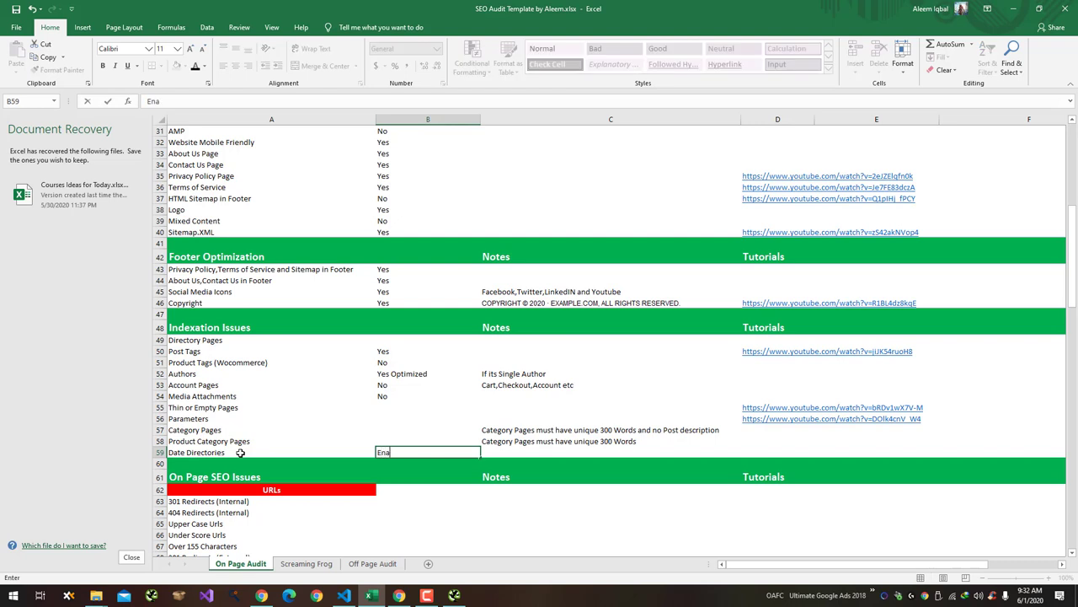
pyautogui.write('bled')
pyautogui.press('Return')
pyautogui.press('Right')
pyautogui.press('Up')
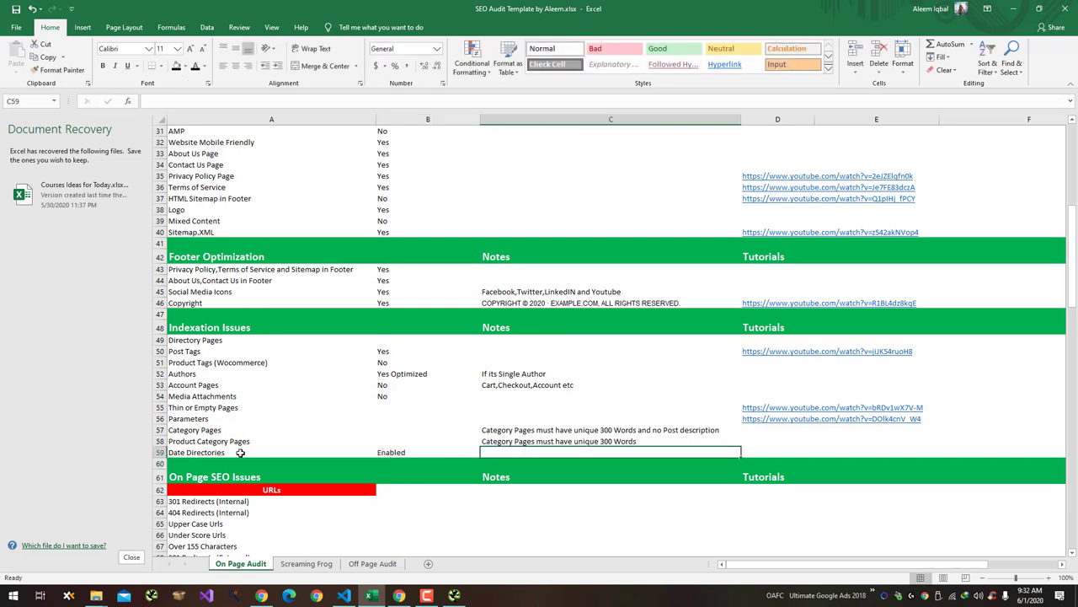
# Step: Select the Thin or Empty Pages result cell (B55), switch to Screaming Frog and check the word counts of the pages further down the list
pyautogui.press('Up')
pyautogui.press('Left')
pyautogui.press('Up')
pyautogui.press('Up')
pyautogui.press('Up')
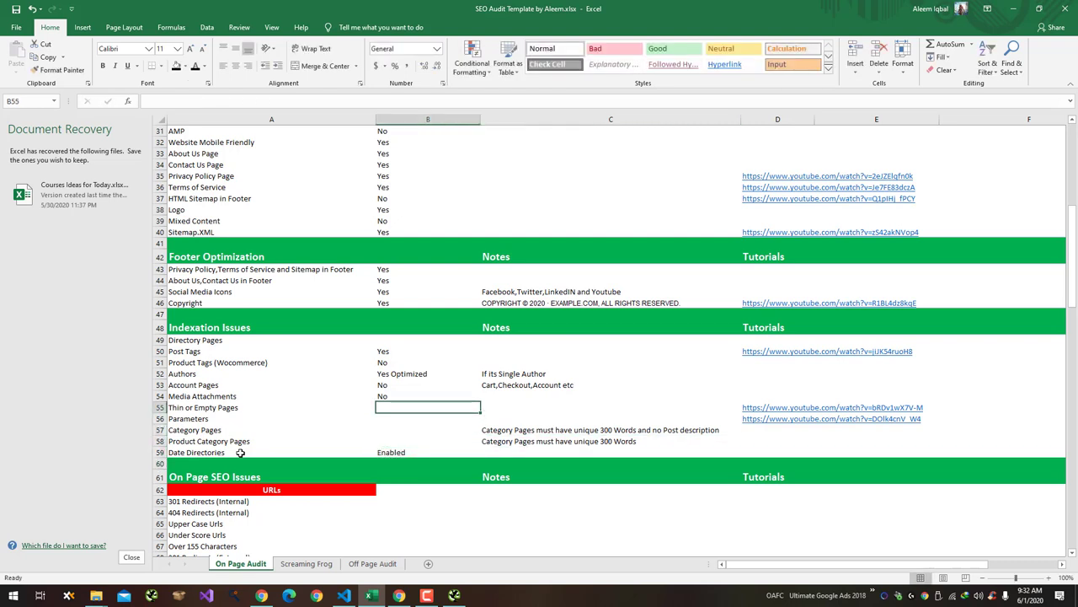
pyautogui.hotkey('alt', 'Tab')
pyautogui.hotkey('alt', 'Tab')
pyautogui.press('Tab')
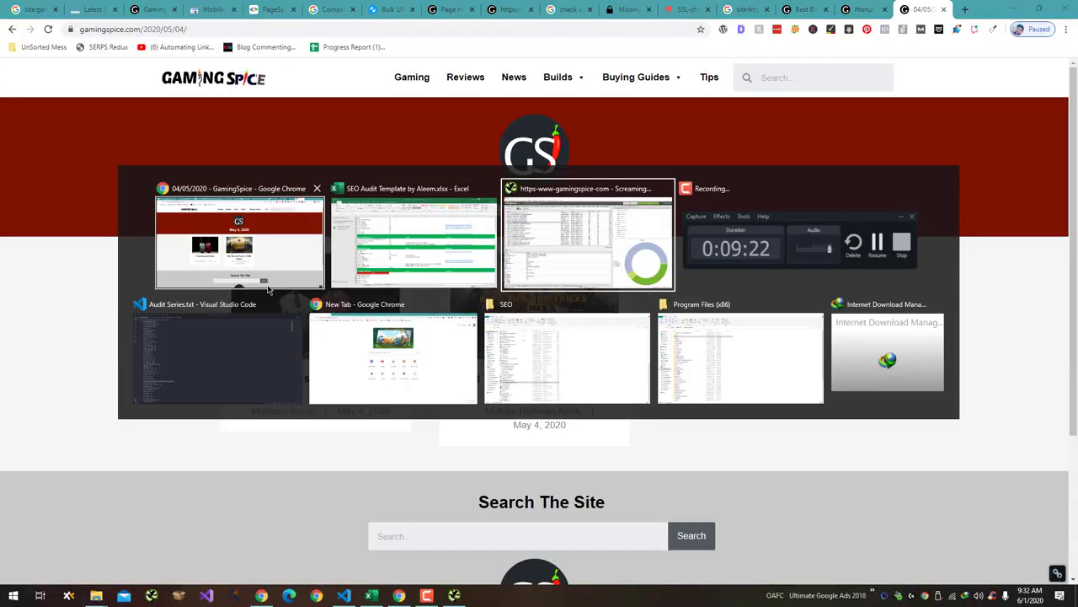
pyautogui.scroll(-4, 221, 270)
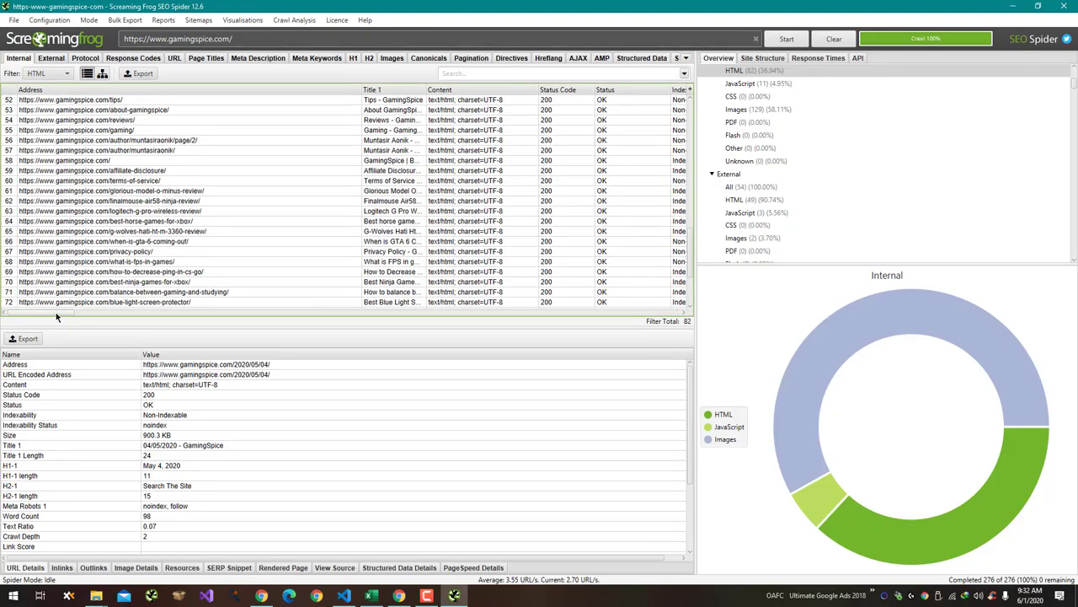
pyautogui.moveTo(56, 312); pyautogui.dragTo(547, 327)
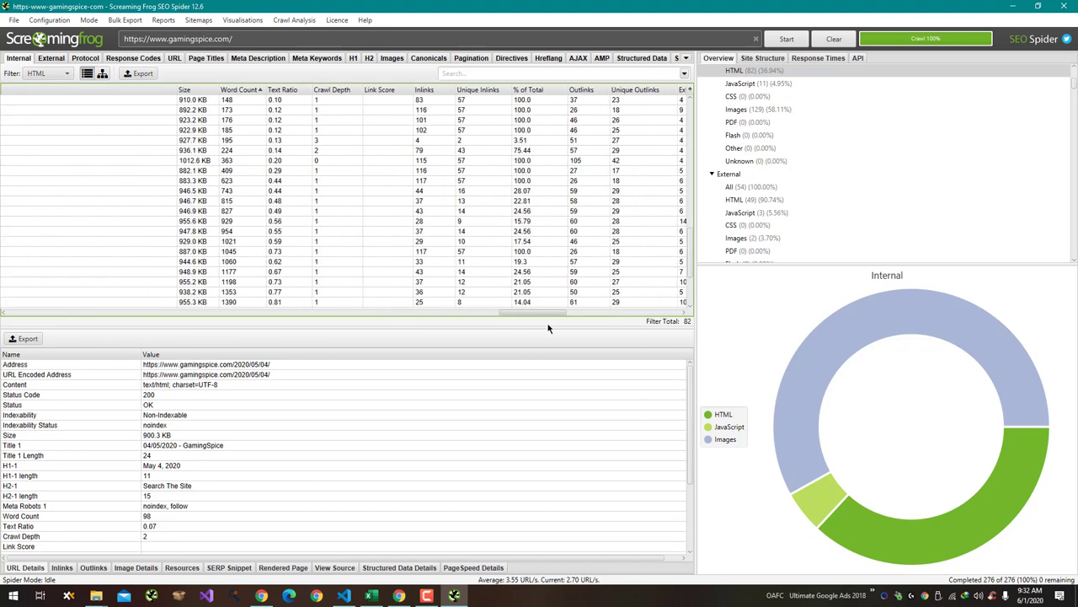
# Step: Select the crawled page with 954 words, the G-Wolves Hati Ht-M 3360 review, and open it in the browser
pyautogui.click(249, 231)
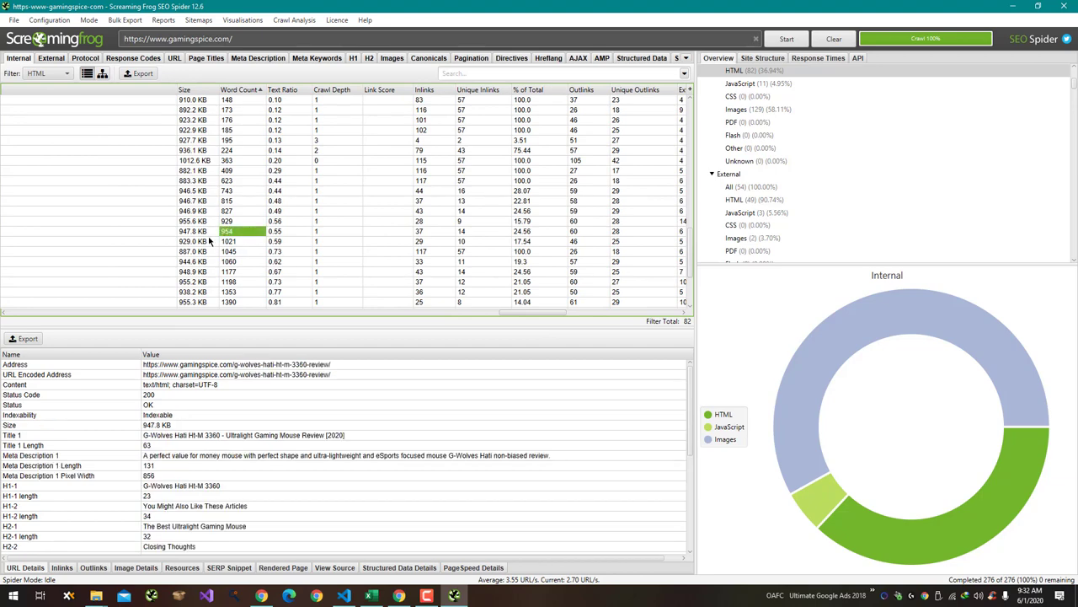
pyautogui.keyDown('shift'); pyautogui.click(17, 221); pyautogui.keyUp('shift')
pyautogui.click(21, 232)
pyautogui.rightClick(41, 231)
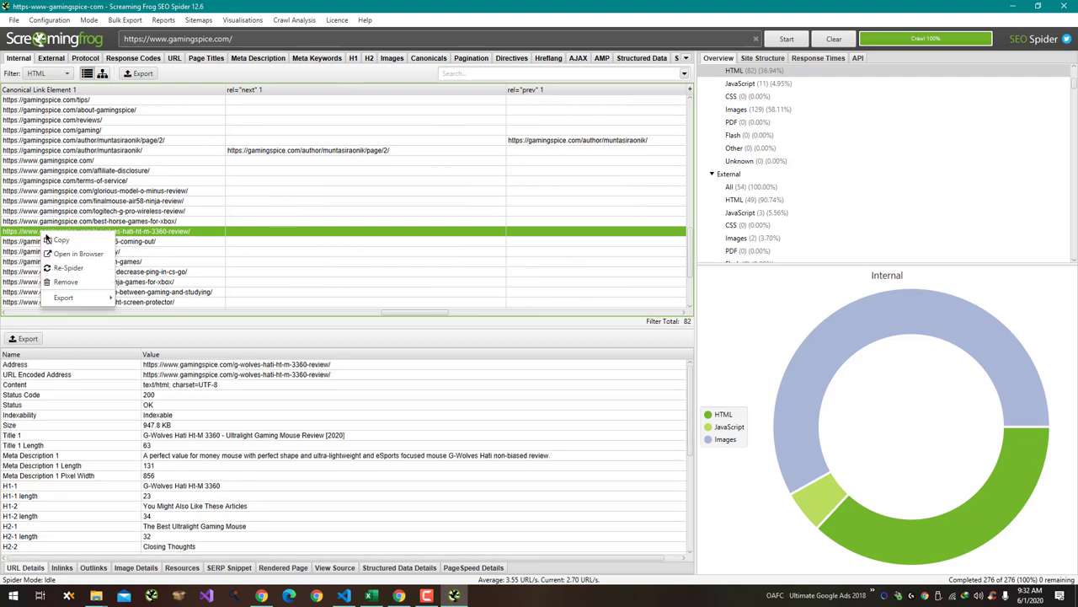
pyautogui.click(49, 223)
pyautogui.click(51, 229)
pyautogui.rightClick(51, 228)
pyautogui.click(93, 246)
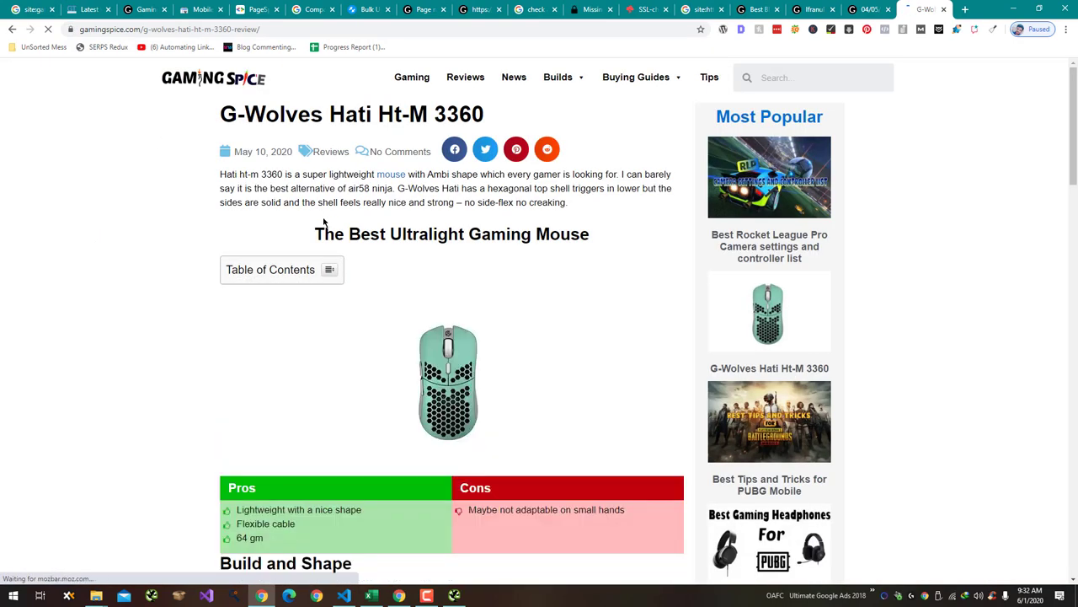
# Step: Examine the G-Wolves Hati Ht-M 3360 review's content from its table of contents through the related articles, checking for thin content
pyautogui.click(330, 269)
pyautogui.click(366, 270)
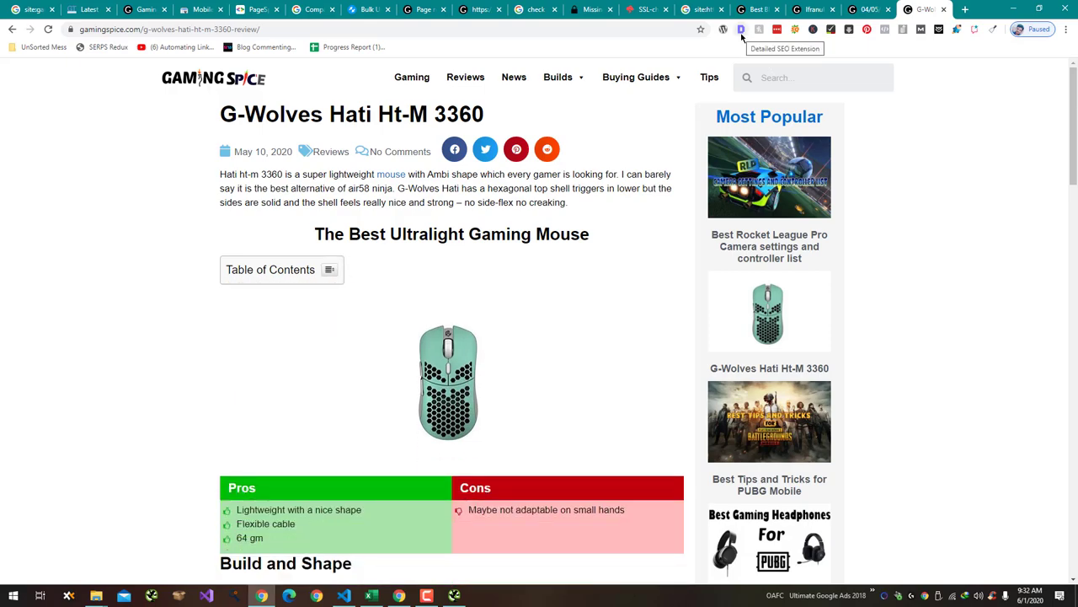
pyautogui.scroll(-20, 491, 354)
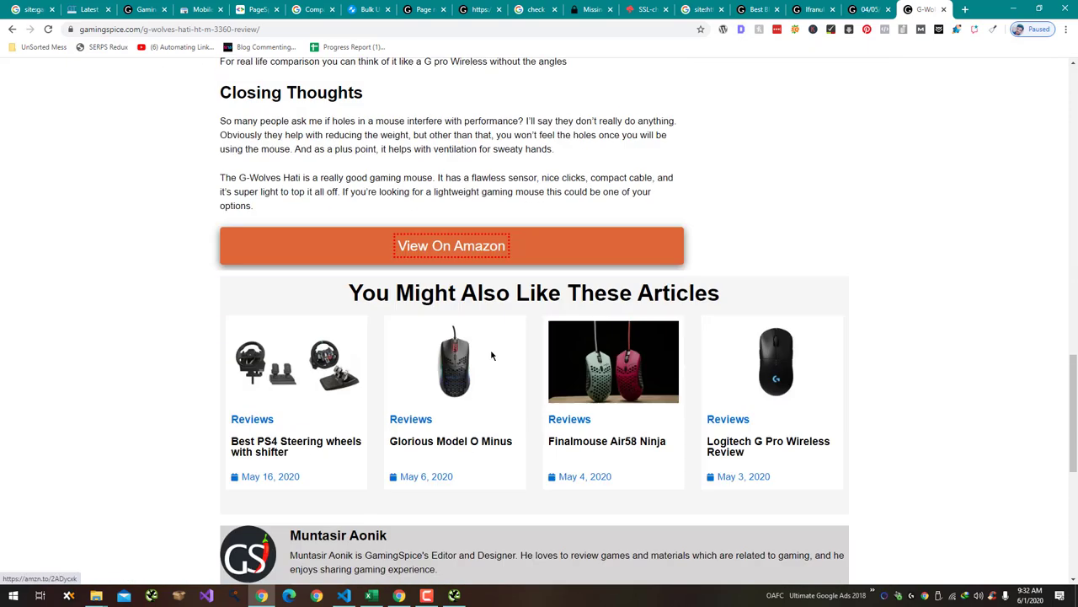
pyautogui.scroll(-7, 492, 354)
pyautogui.scroll(5, 487, 371)
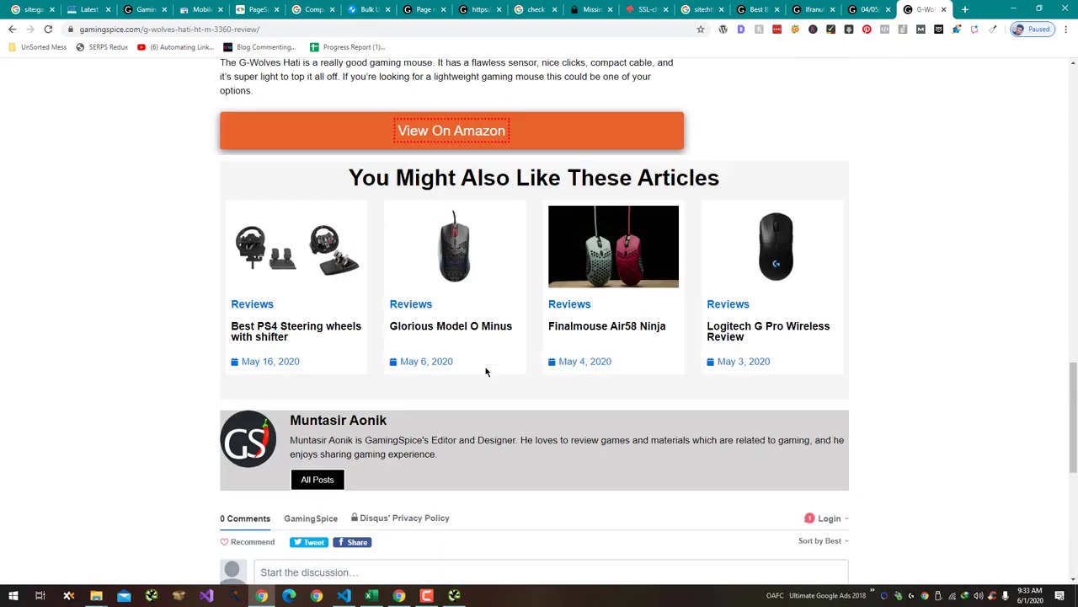
pyautogui.scroll(20, 485, 371)
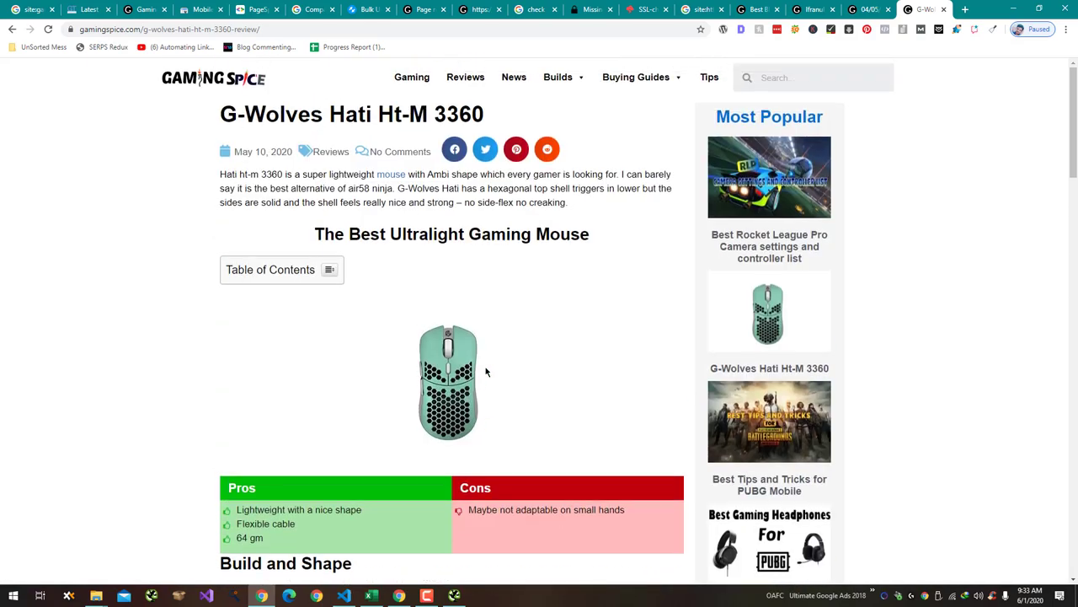
pyautogui.click(325, 274)
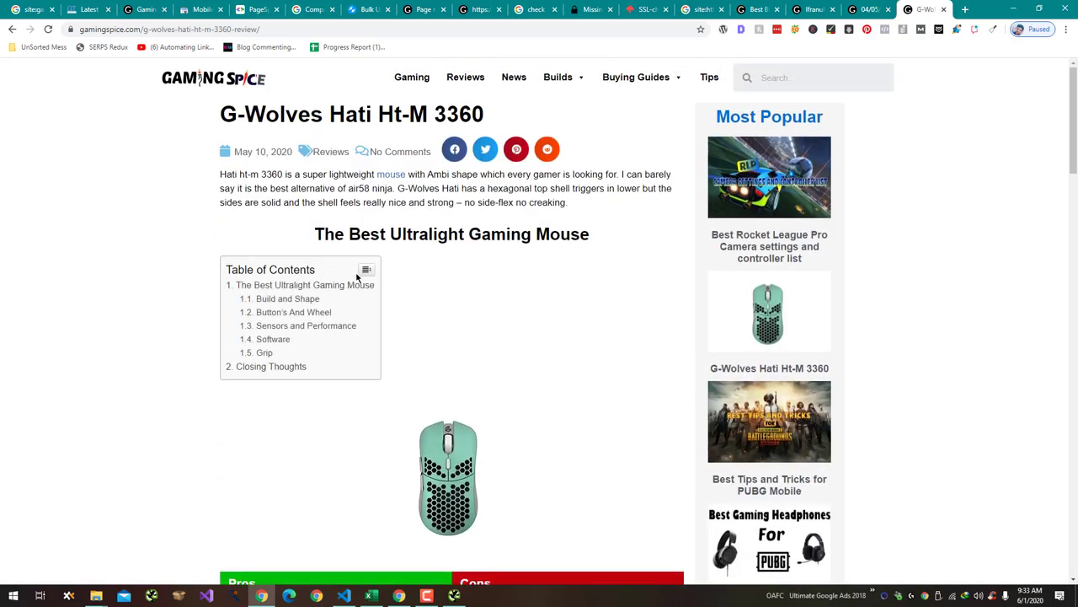
pyautogui.click(365, 277)
pyautogui.click(333, 272)
pyautogui.click(362, 271)
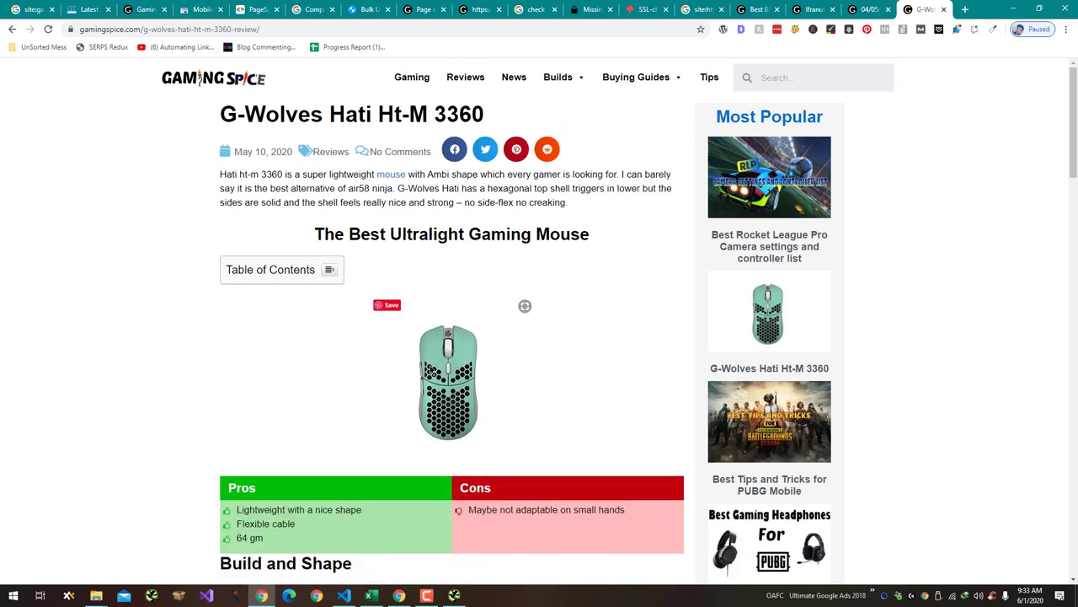
pyautogui.scroll(-8, 389, 352)
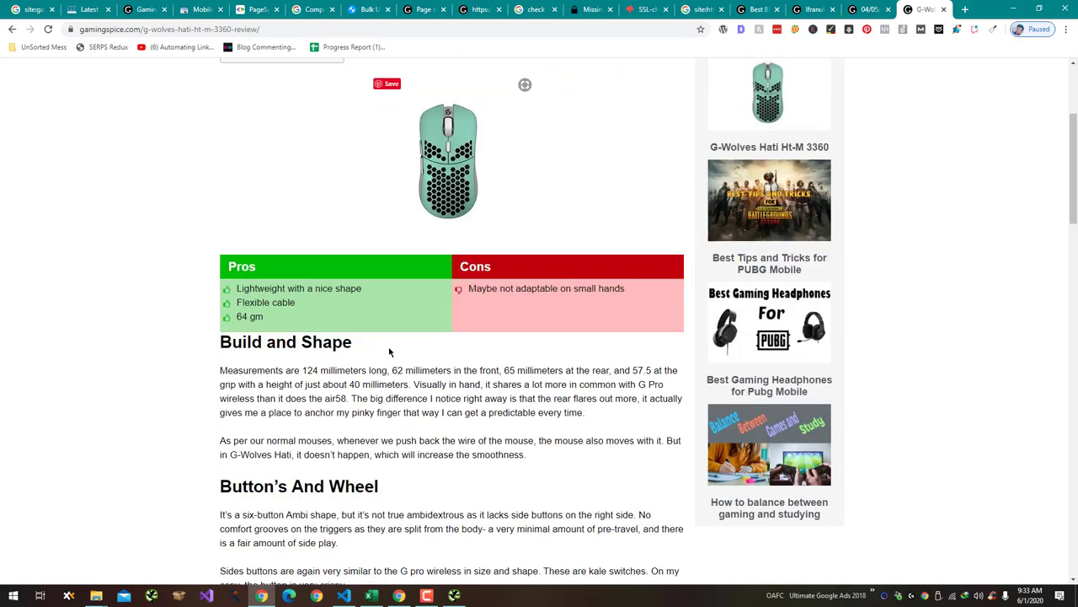
# Step: Switch to Excel and enter No in the Thin or Empty Pages row (B55)
pyautogui.hotkey('alt', 'Tab')
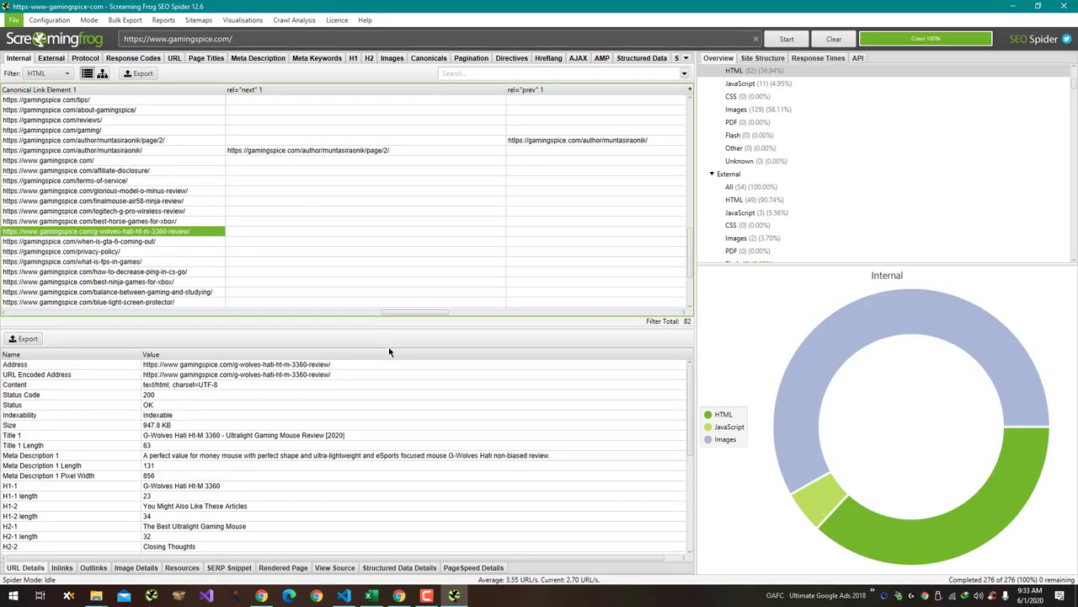
pyautogui.hotkey('alt', 'Tab')
pyautogui.hotkey('alt', 'Tab')
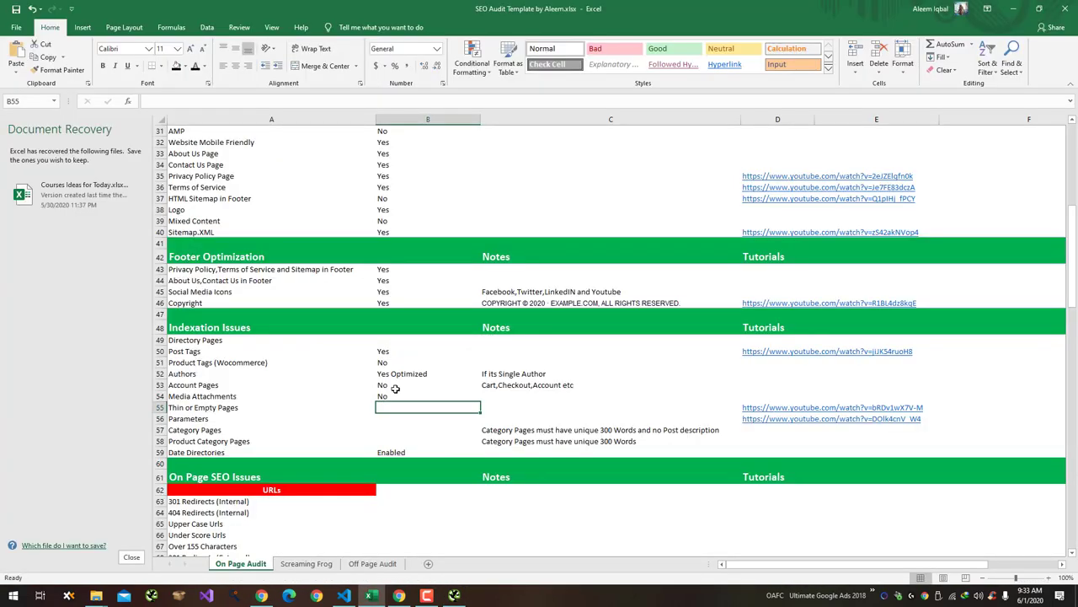
pyautogui.write('No')
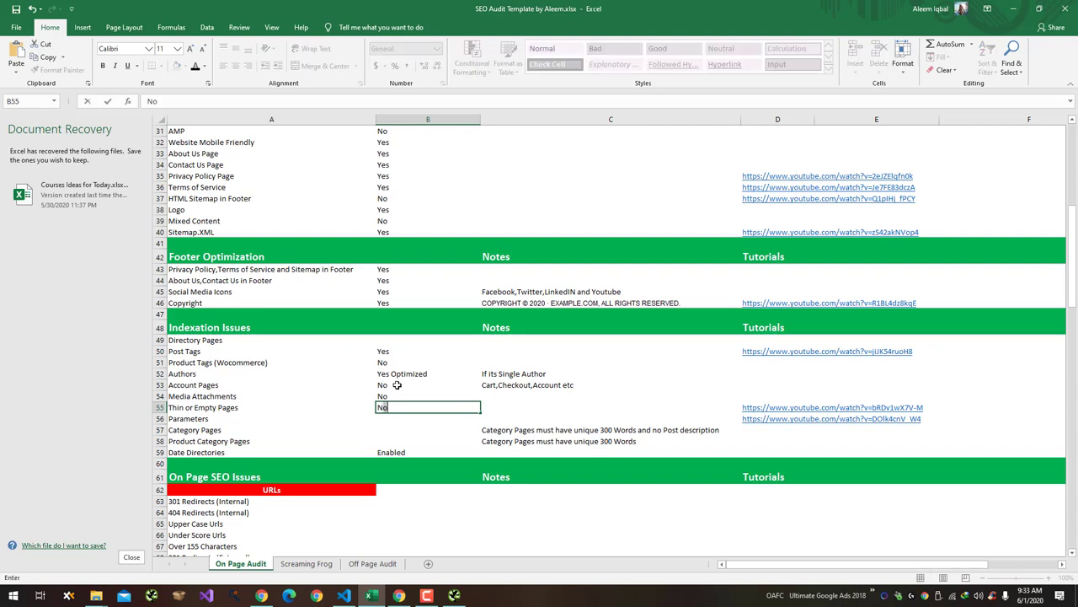
pyautogui.press('Return')
# Step: Switch to Chrome's gamingspice.com site search and paste the Best Blue Light Screen Protector result's link into the address bar to inspect its URL parameters
pyautogui.hotkey('alt', 'Tab')
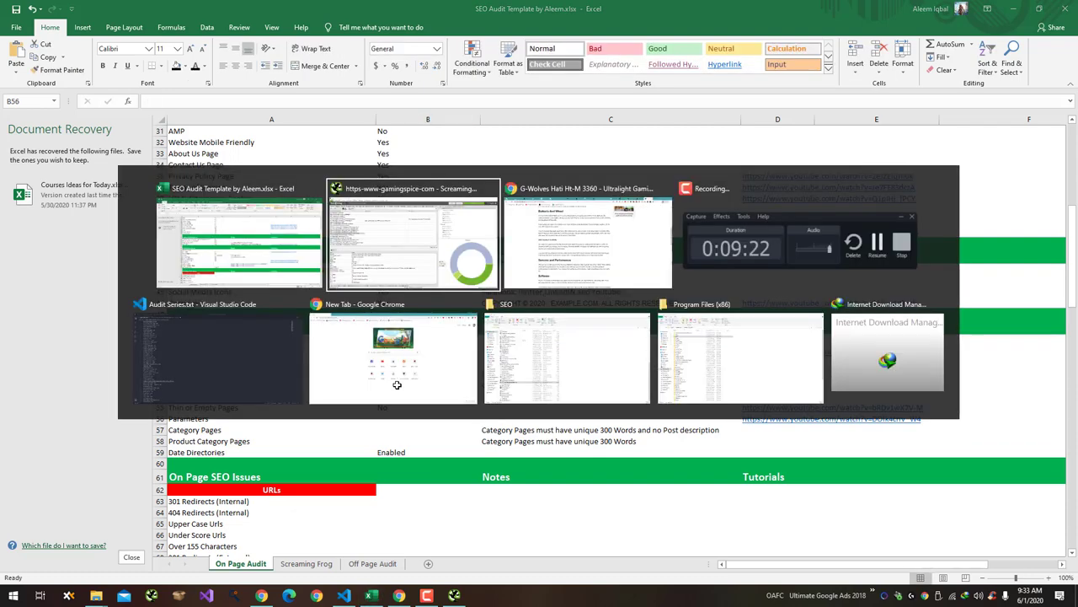
pyautogui.click(701, 9)
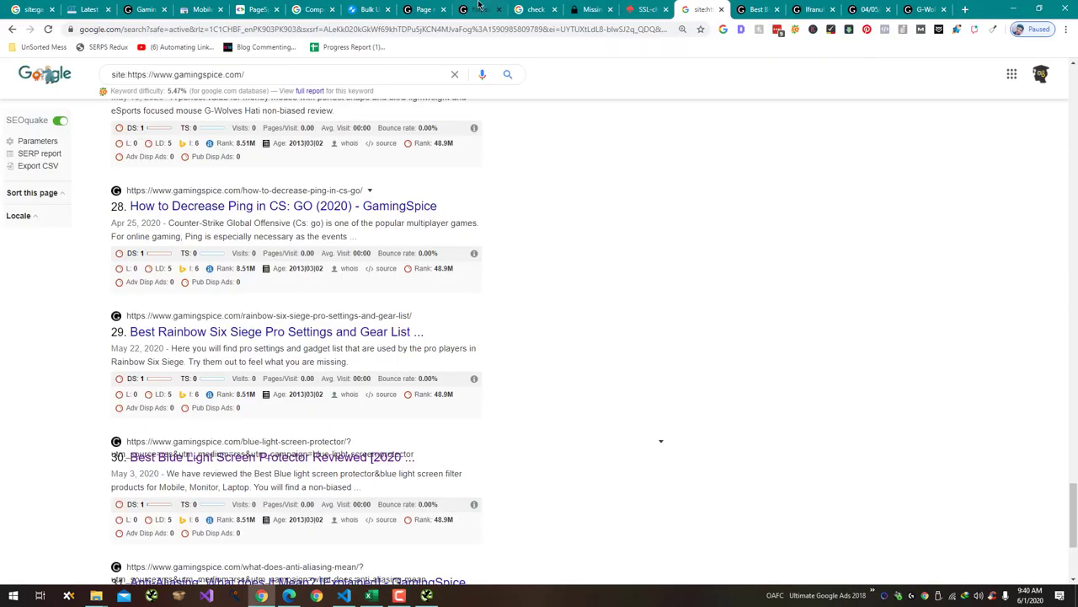
pyautogui.scroll(-1, 421, 429)
pyautogui.scroll(-2, 423, 410)
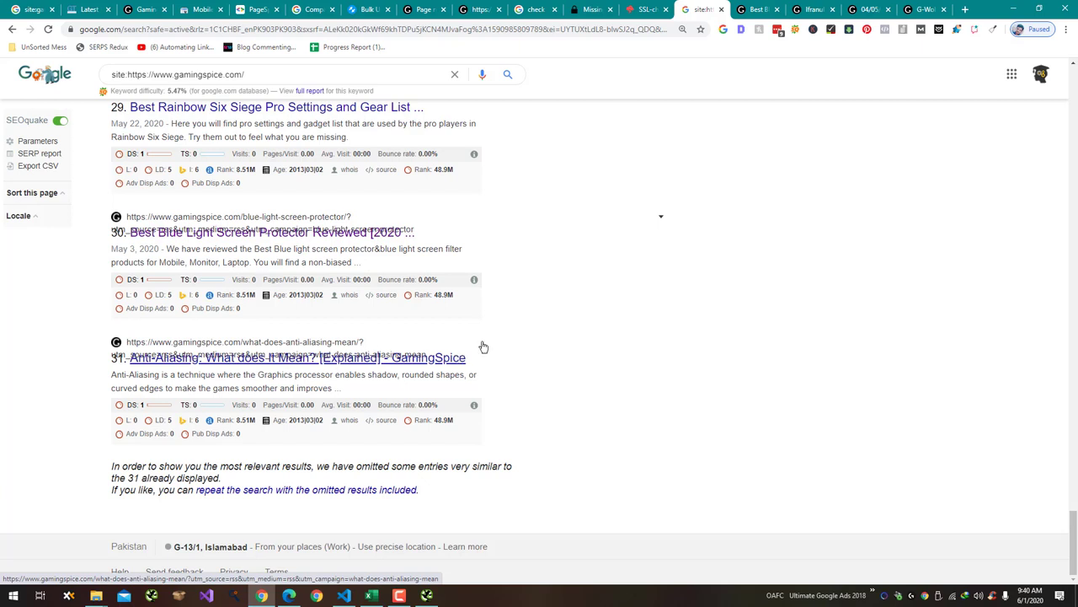
pyautogui.rightClick(186, 237)
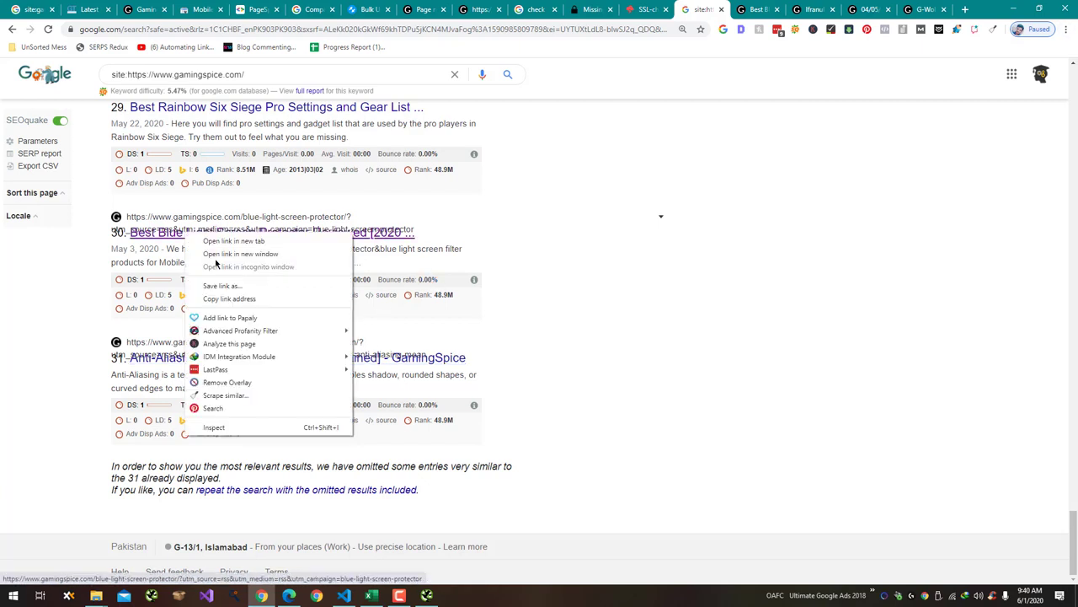
pyautogui.click(273, 300)
pyautogui.click(236, 29)
pyautogui.hotkey('ctrl', 'v')
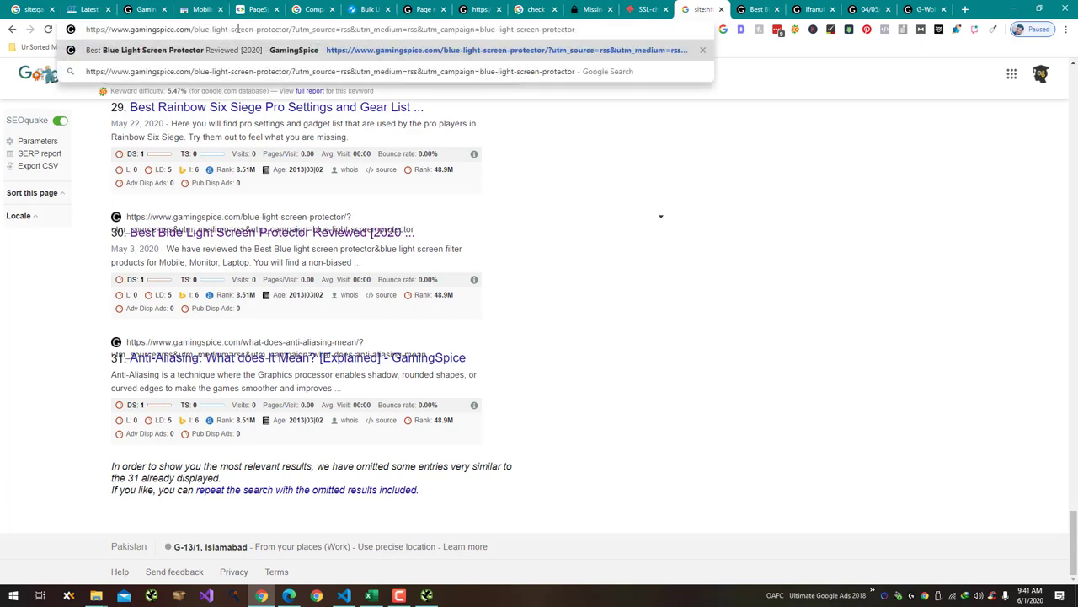
pyautogui.press('Escape')
pyautogui.click(387, 69)
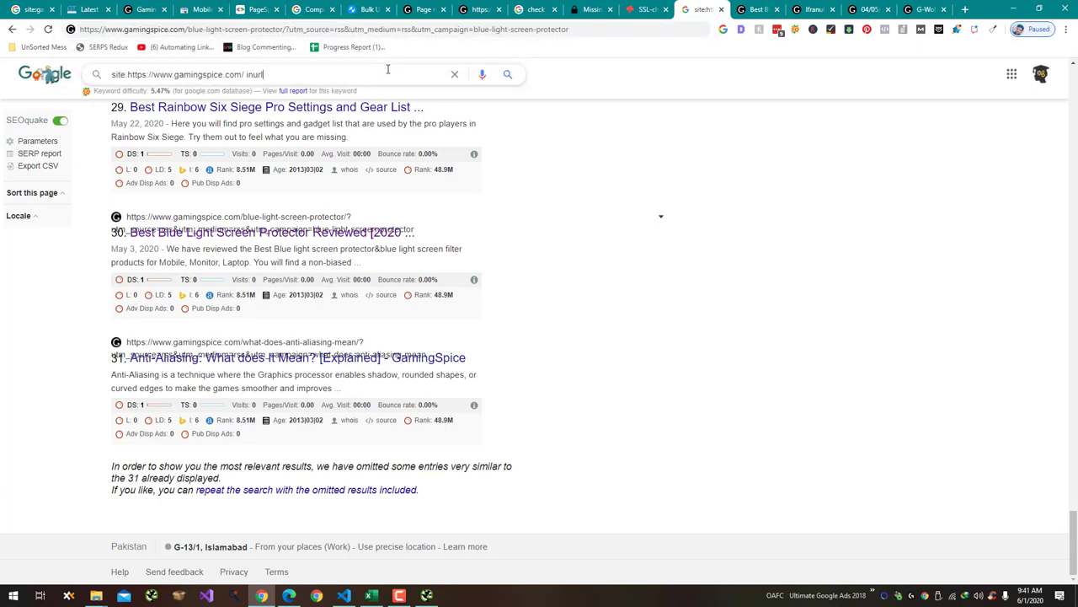
pyautogui.write('inurl:utm_source')
pyautogui.press('Return')
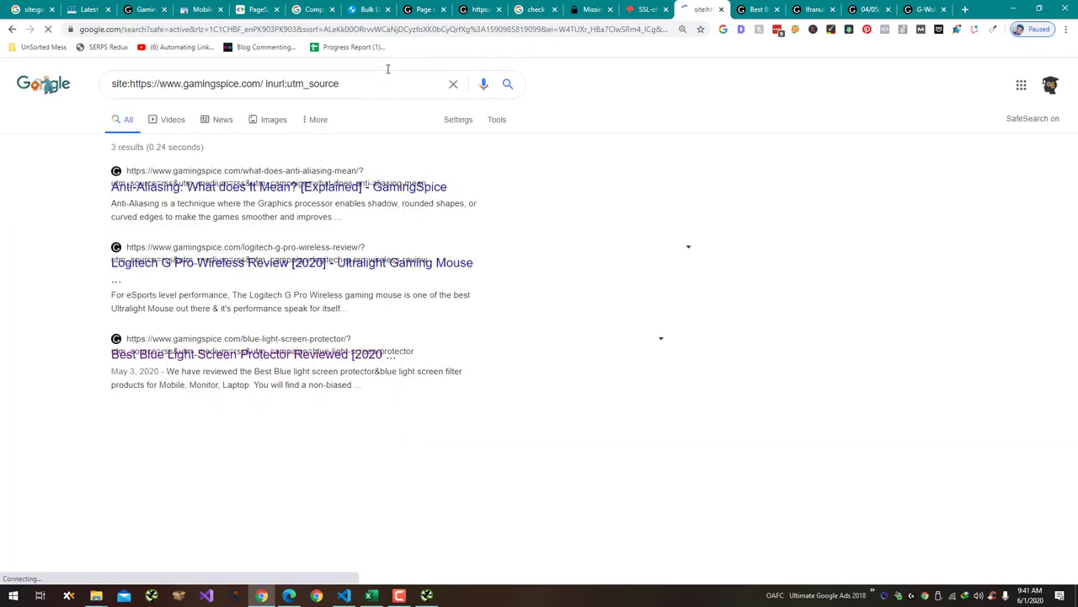
# Step: Switch to Excel and enter Yes in the Parameters row (B56)
pyautogui.hotkey('alt', 'Tab')
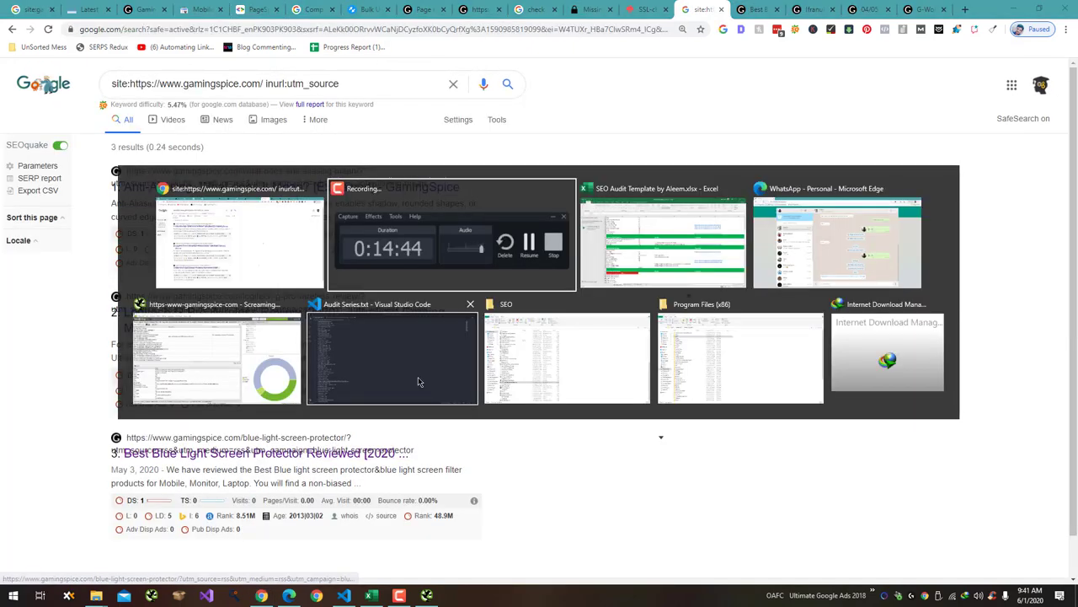
pyautogui.hotkey('alt', 'Tab')
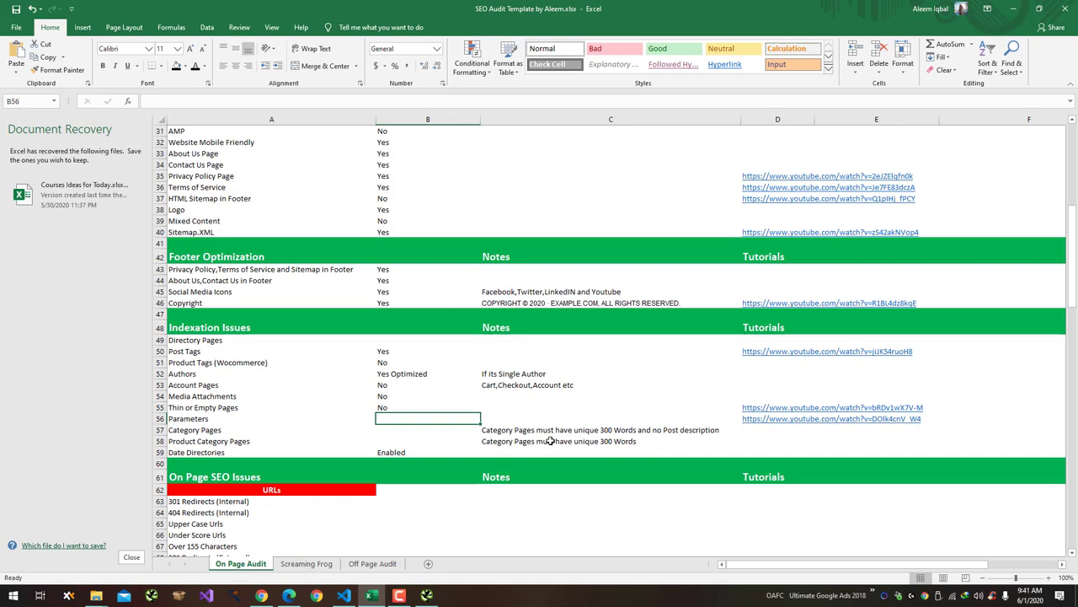
pyautogui.write('Yes')
pyautogui.press('Return')
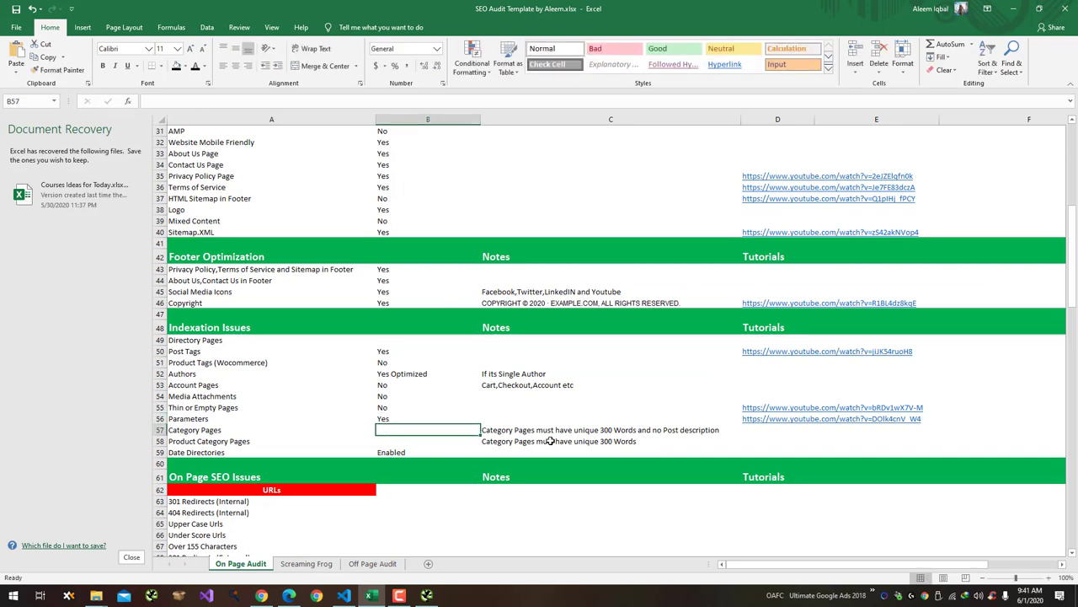
# Step: Return to Chrome, open the Anti-Aliasing result with utm parameters and check its canonical and robots tags in the SEO extension's overview
pyautogui.hotkey('alt', 'Tab')
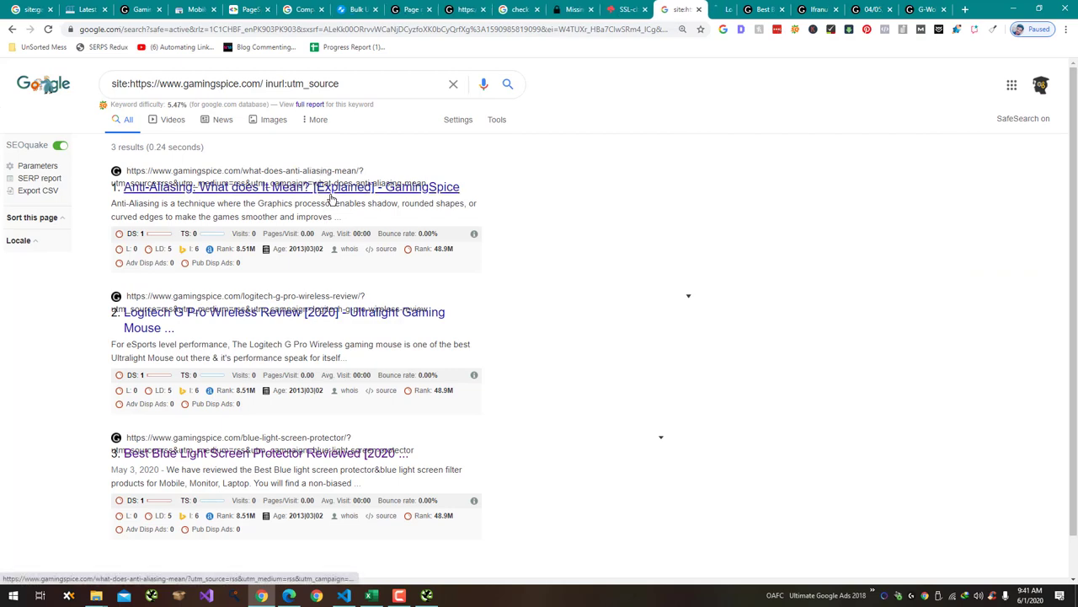
pyautogui.click(332, 188)
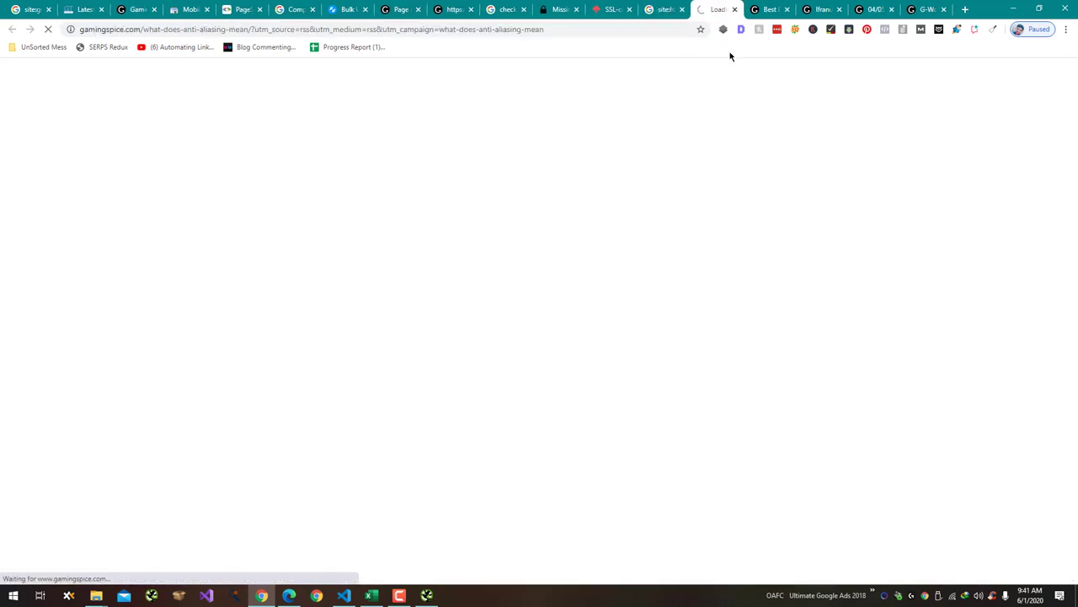
pyautogui.click(741, 30)
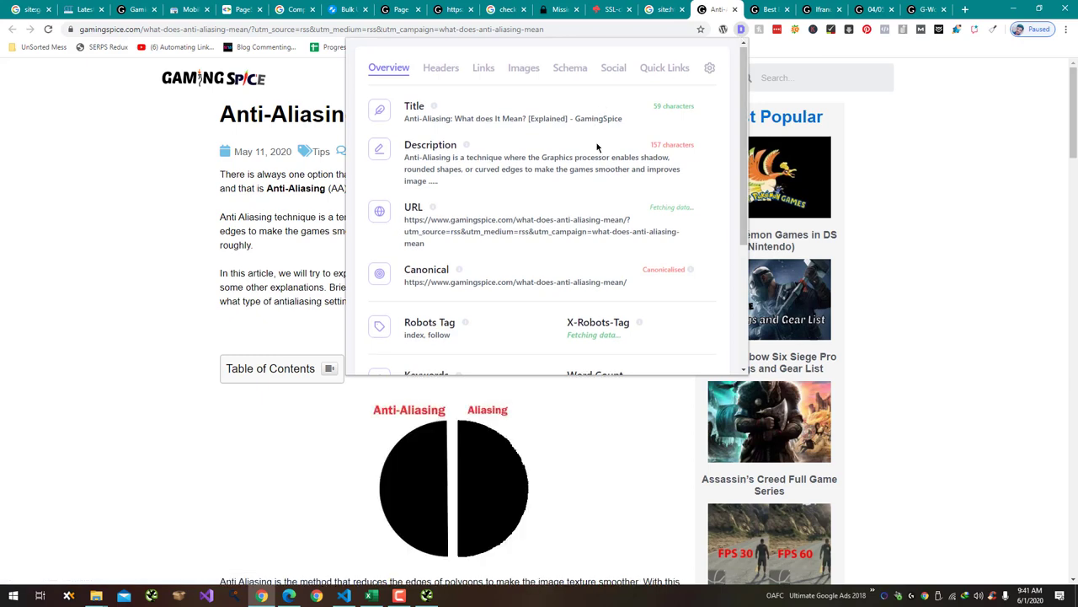
pyautogui.scroll(-1, 616, 174)
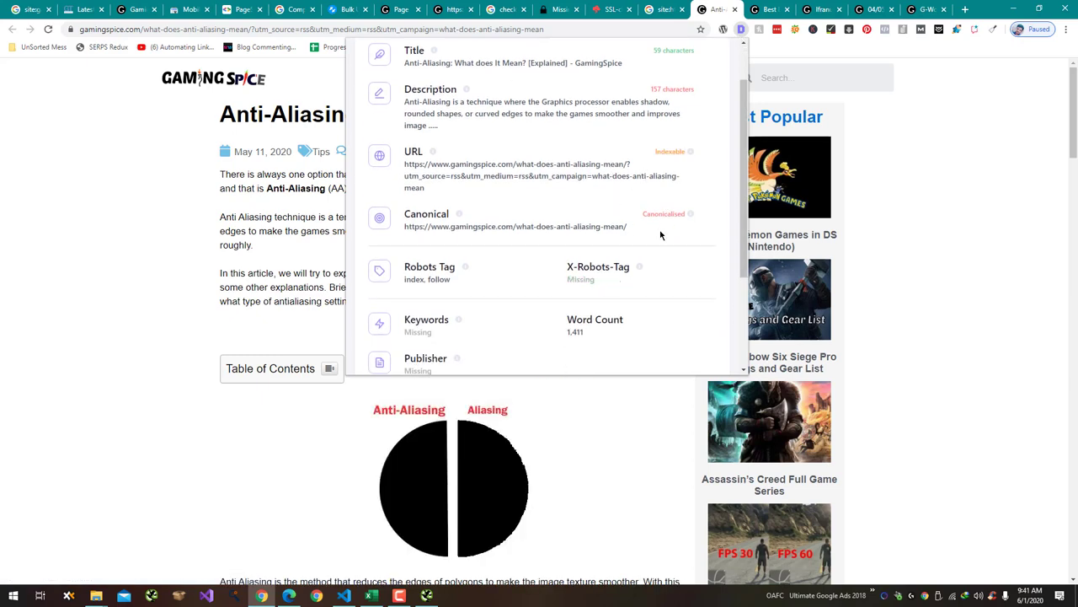
pyautogui.click(895, 255)
pyautogui.scroll(-4, 896, 255)
pyautogui.hotkey('alt', 'Tab')
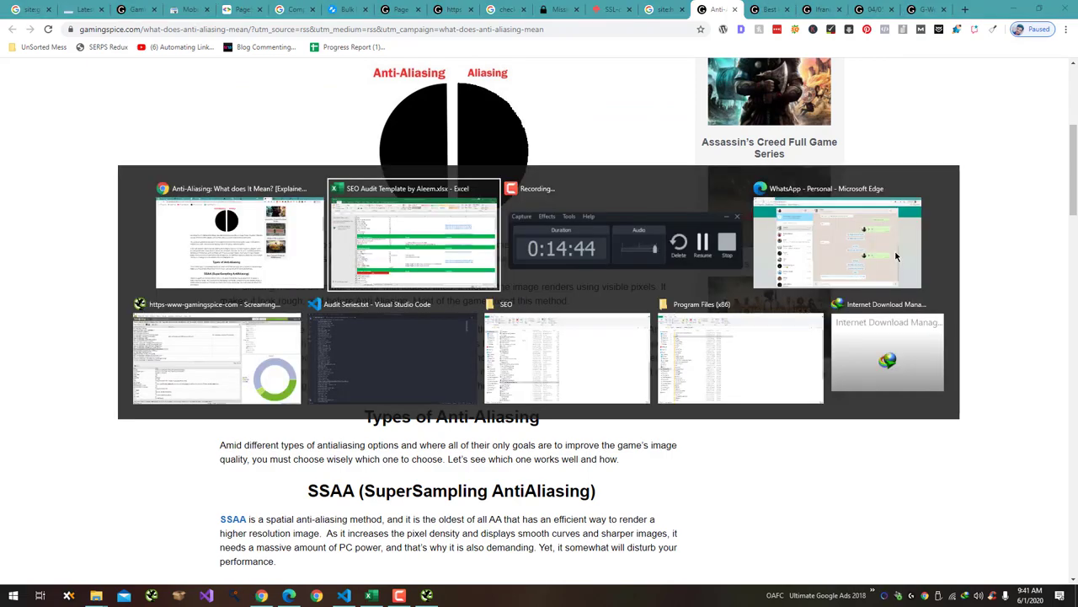
pyautogui.hotkey('alt', 'Tab')
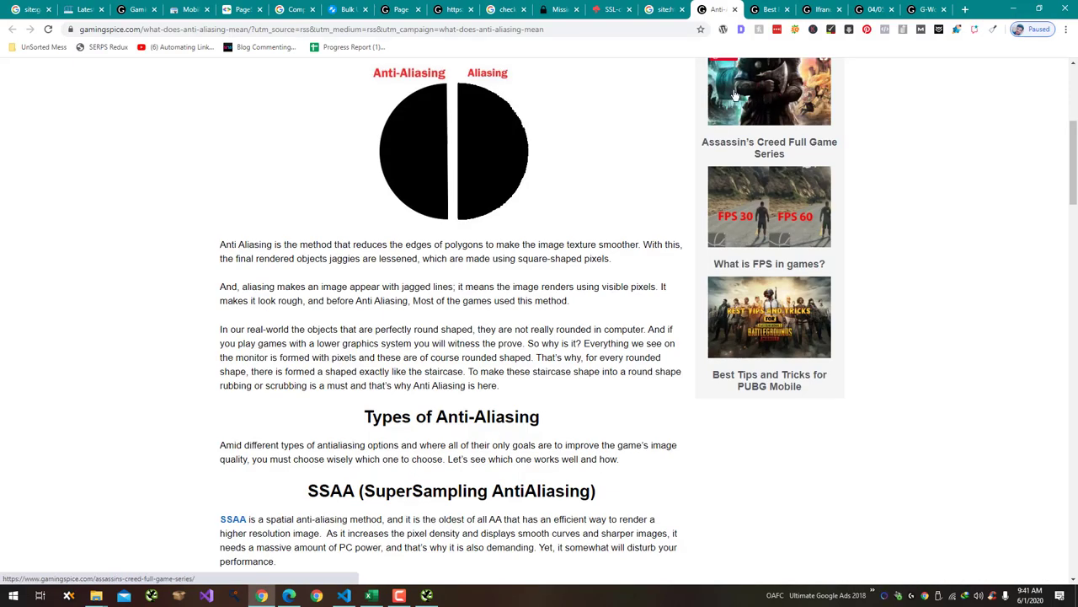
pyautogui.scroll(4, 734, 95)
pyautogui.click(664, 9)
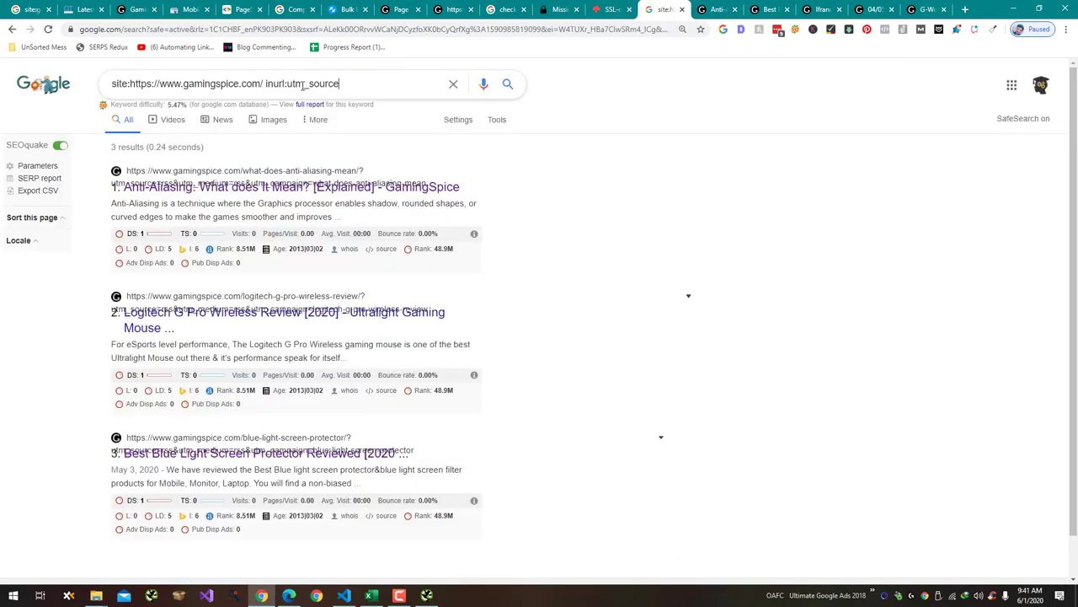
pyautogui.moveTo(340, 85); pyautogui.dragTo(285, 84)
pyautogui.write('ca')
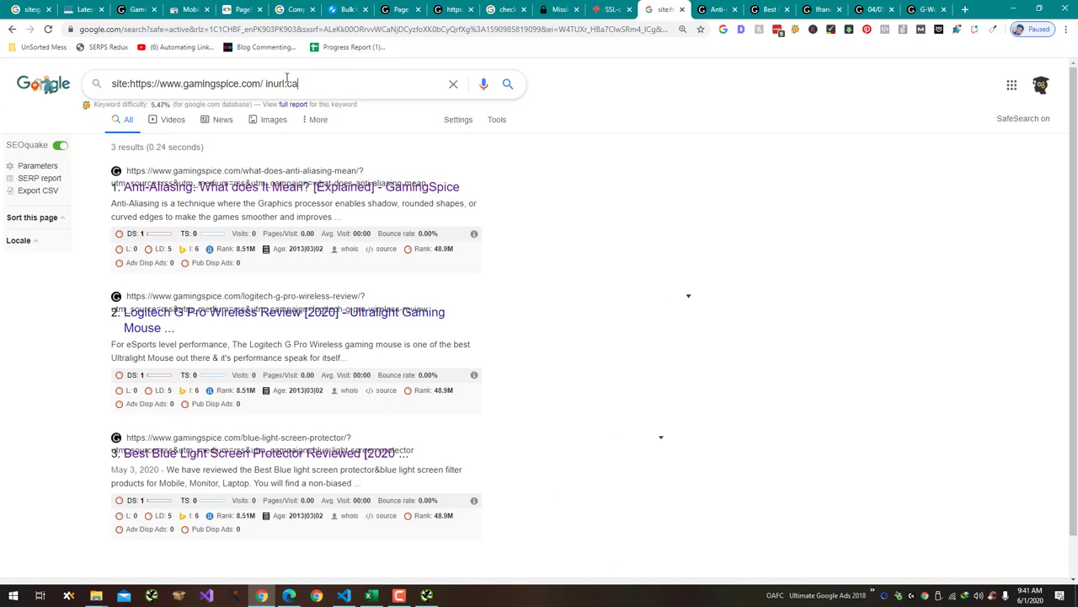
pyautogui.write('tegory')
pyautogui.press('Return')
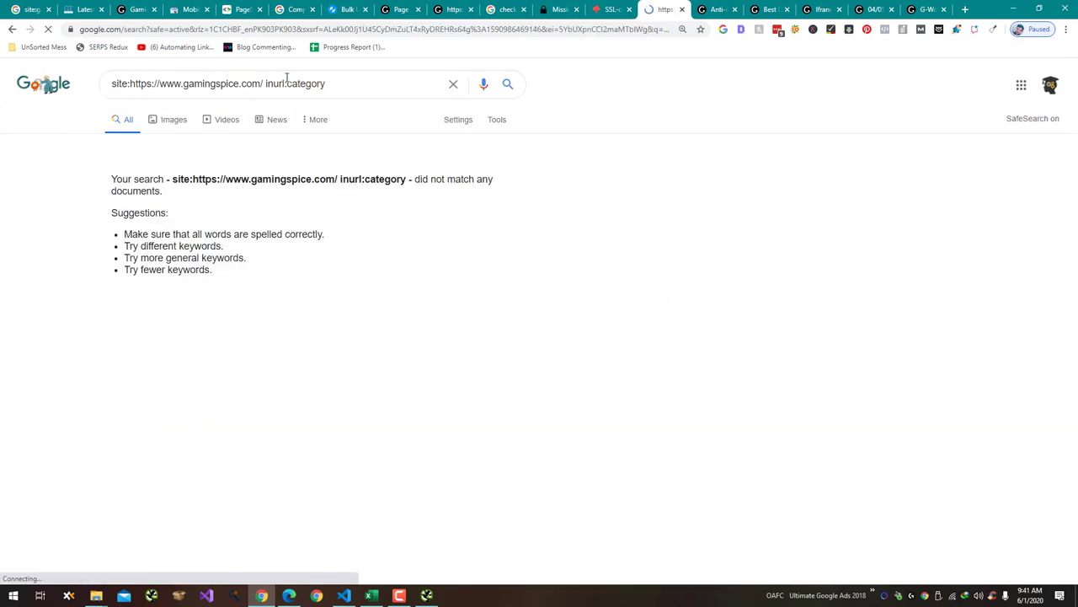
pyautogui.click(714, 9)
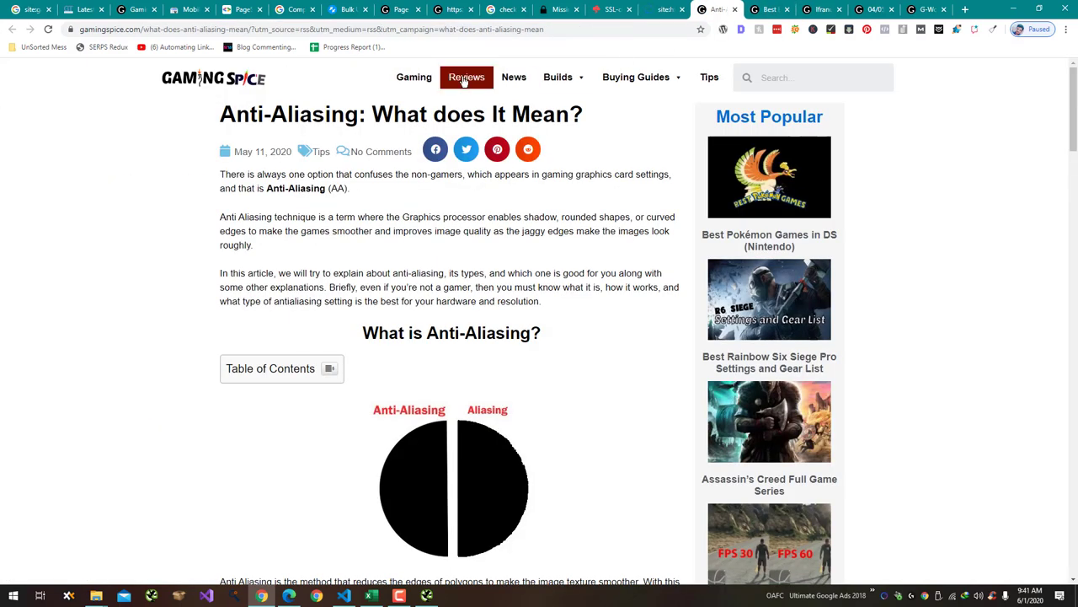
pyautogui.rightClick(418, 85)
pyautogui.click(455, 152)
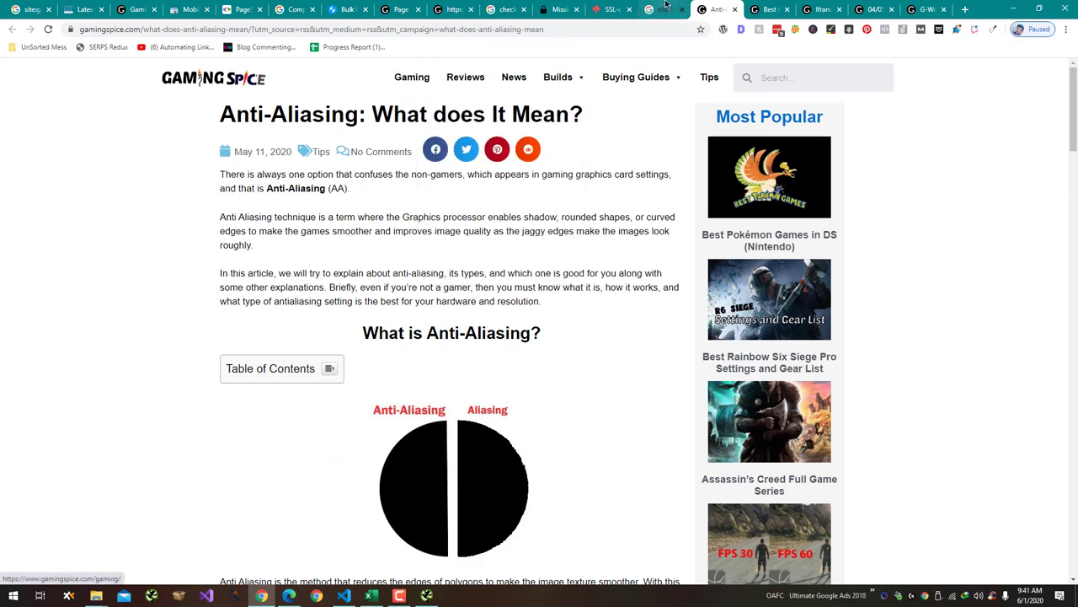
pyautogui.click(661, 9)
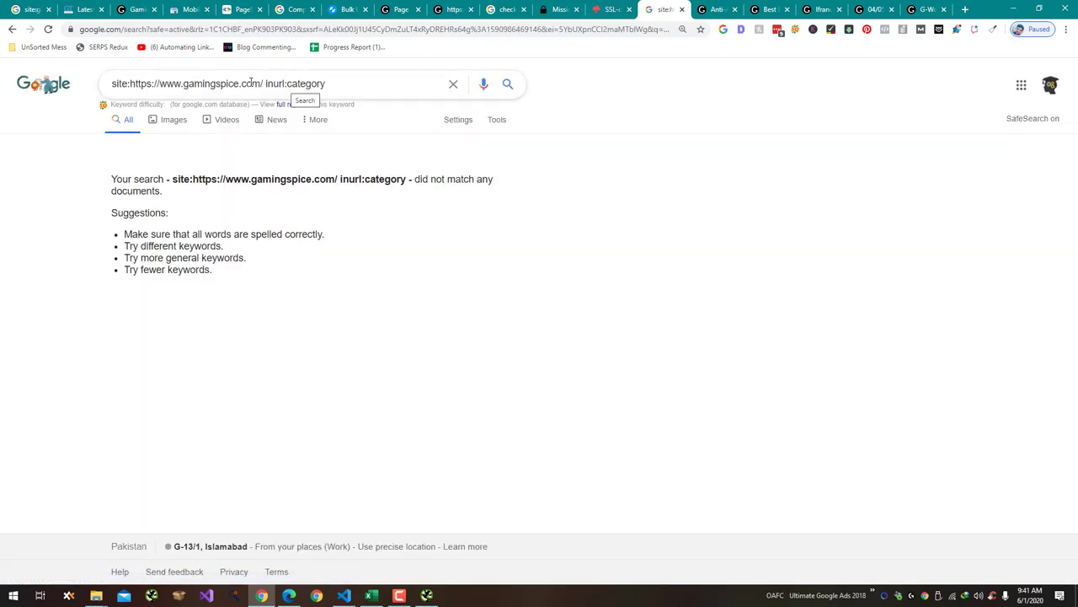
pyautogui.moveTo(288, 84); pyautogui.dragTo(327, 84)
pyautogui.hotkey('ctrl', 'v')
pyautogui.moveTo(404, 85); pyautogui.dragTo(273, 83)
pyautogui.press('BackSpace')
pyautogui.press('Return')
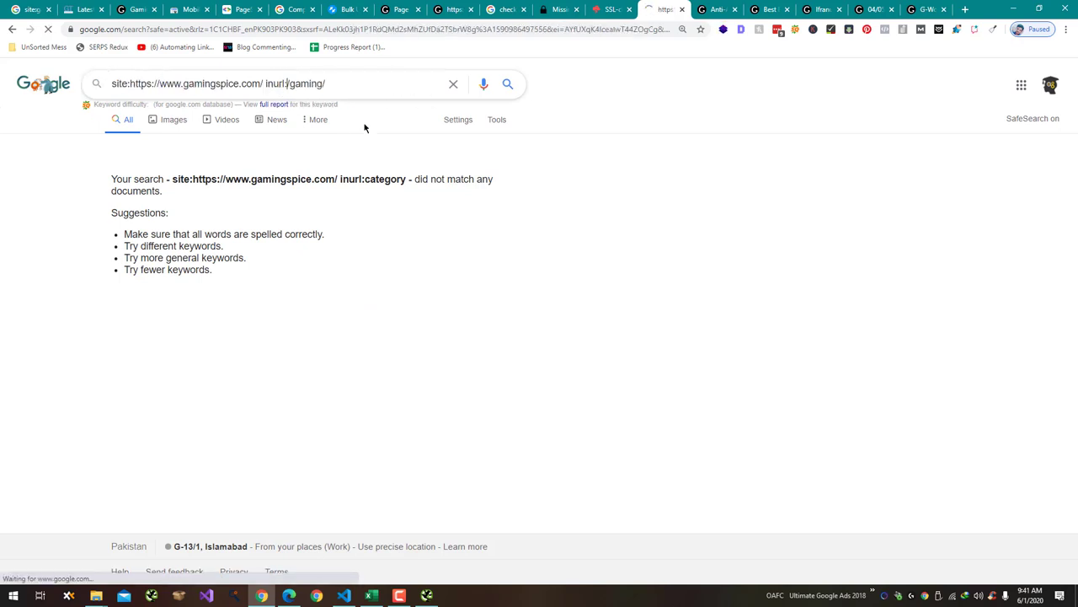
# Step: Open the Gaming Archives result in a new tab and examine the category page's intro text and post listings for optimization
pyautogui.middleClick(225, 187)
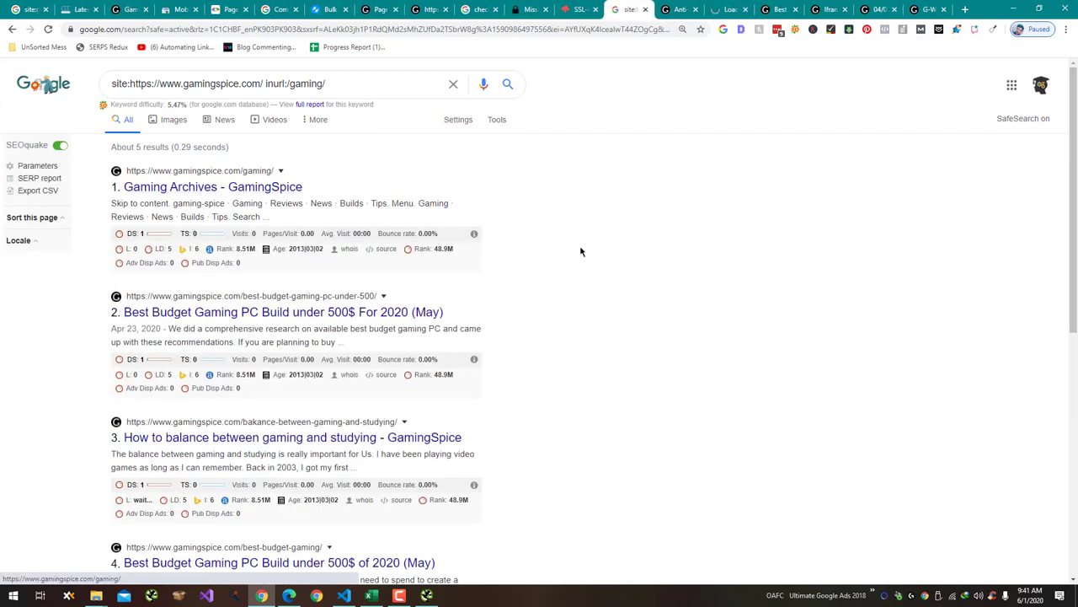
pyautogui.click(674, 4)
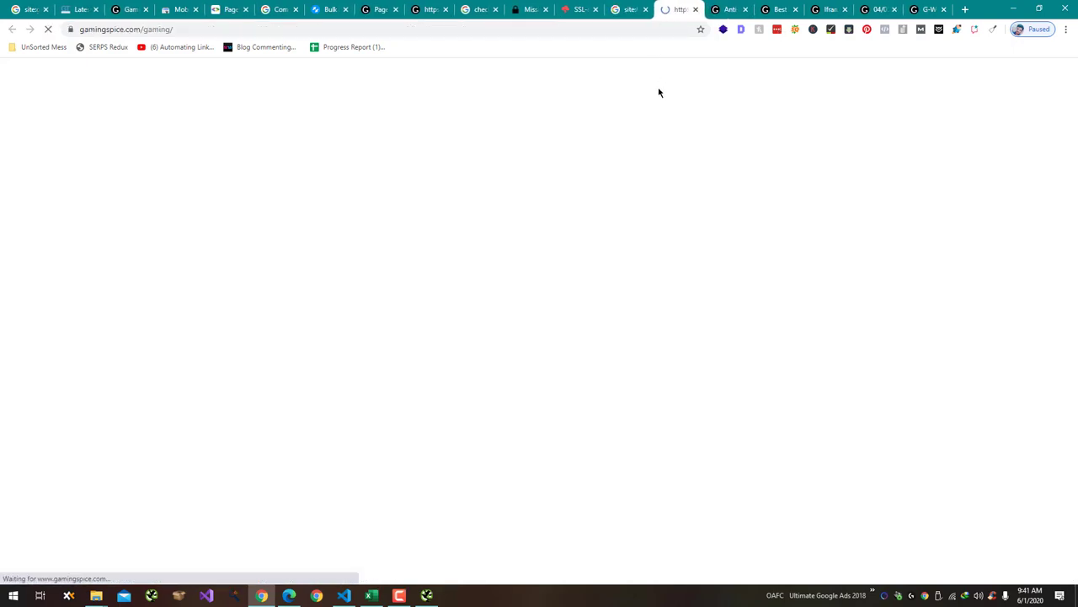
pyautogui.scroll(-3, 696, 172)
pyautogui.scroll(-3, 696, 172)
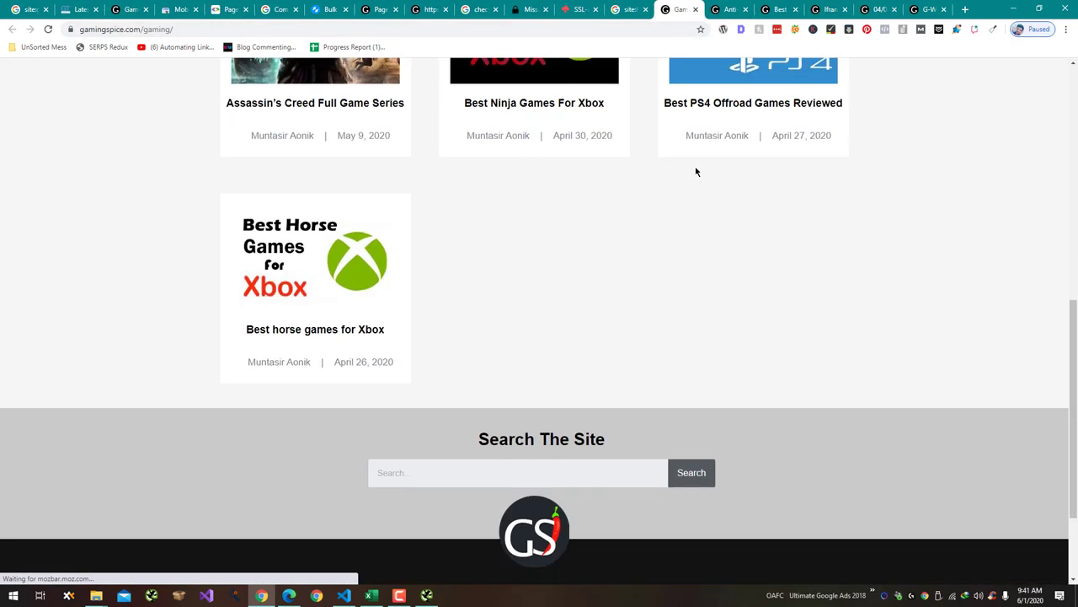
pyautogui.scroll(-2, 696, 172)
pyautogui.scroll(8, 696, 171)
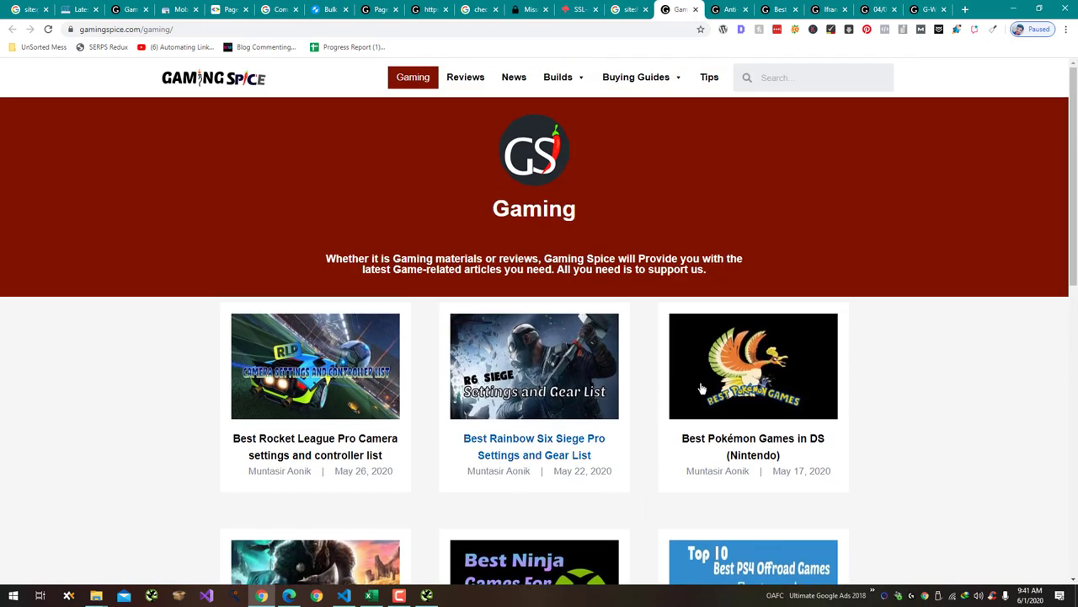
pyautogui.moveTo(312, 246); pyautogui.dragTo(746, 284)
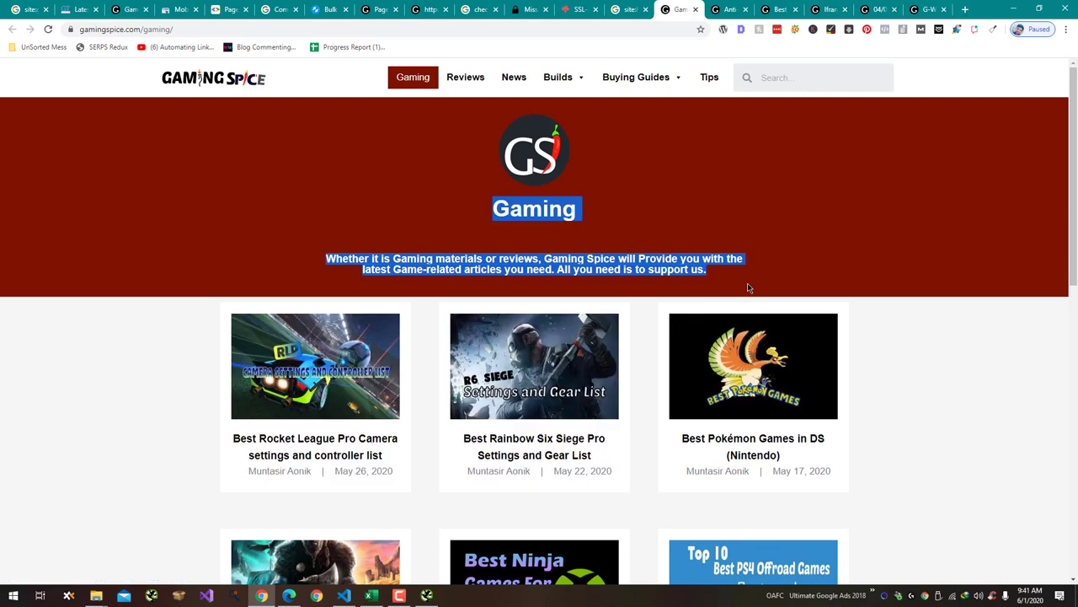
pyautogui.scroll(-2, 555, 300)
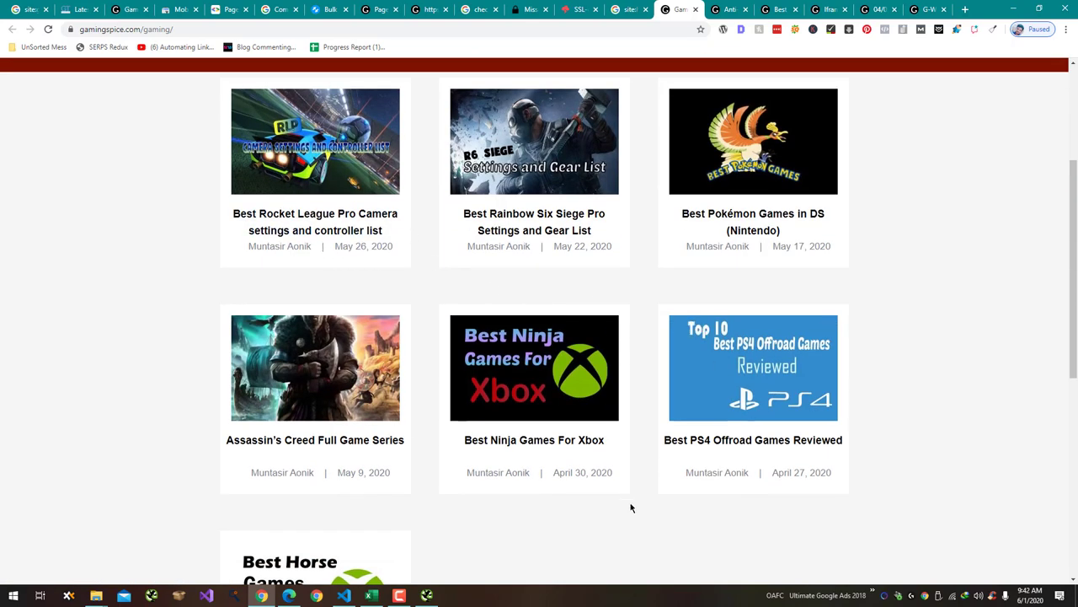
pyautogui.scroll(-3, 716, 455)
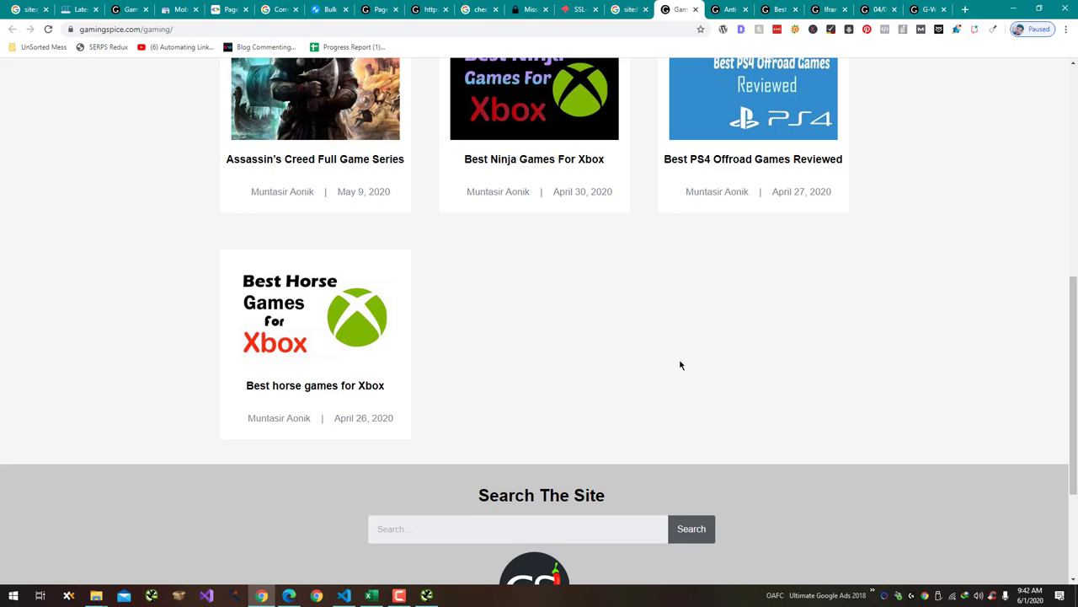
pyautogui.scroll(2, 680, 365)
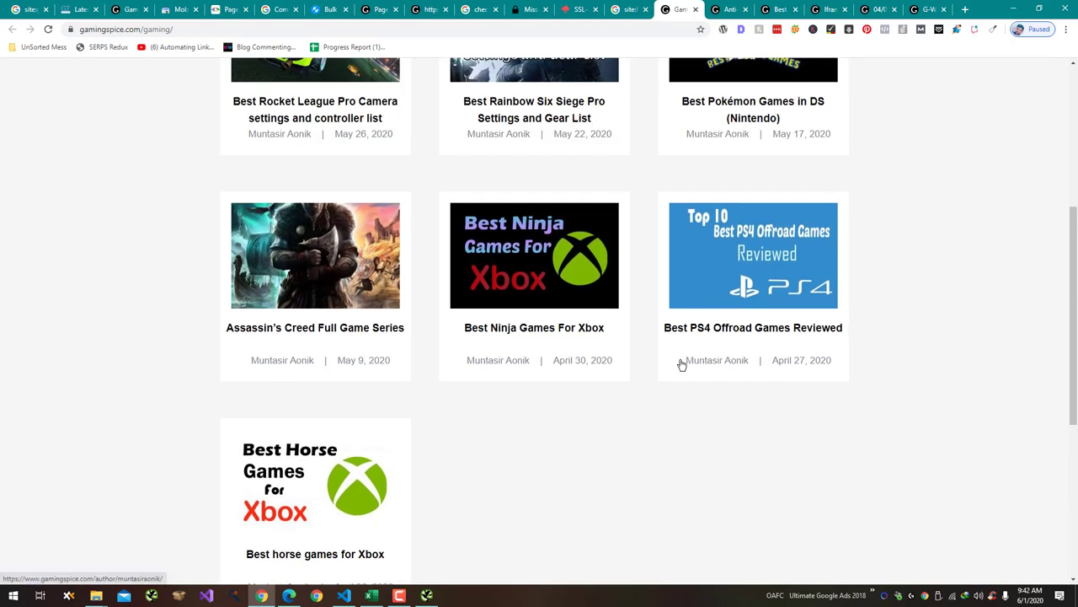
pyautogui.scroll(4, 680, 365)
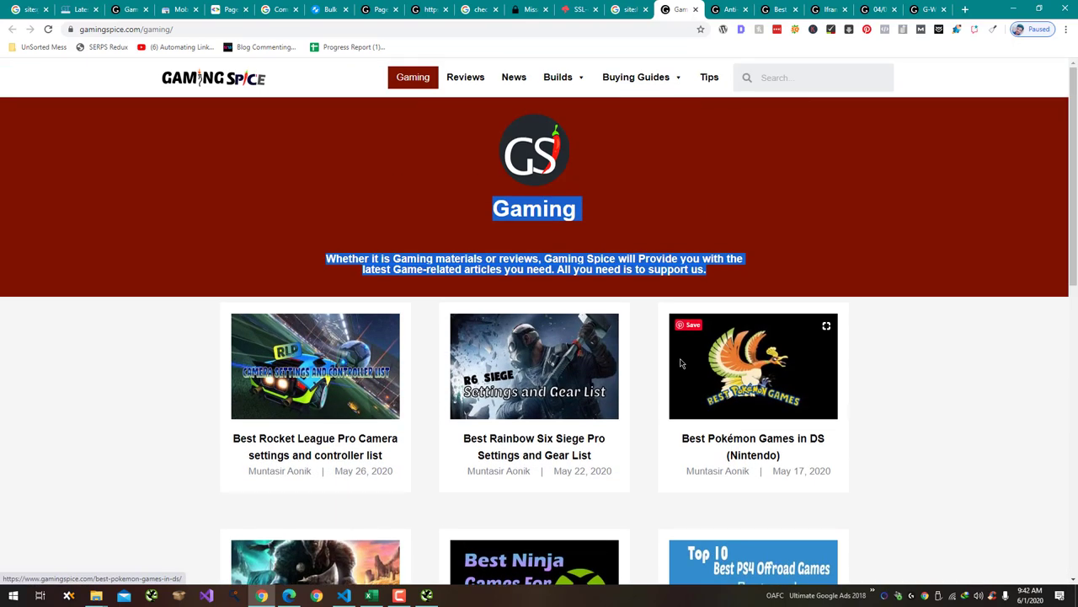
# Step: Switch to Excel and enter Yes and Optimized in the Category Pages row (B57)
pyautogui.hotkey('alt', 'Tab')
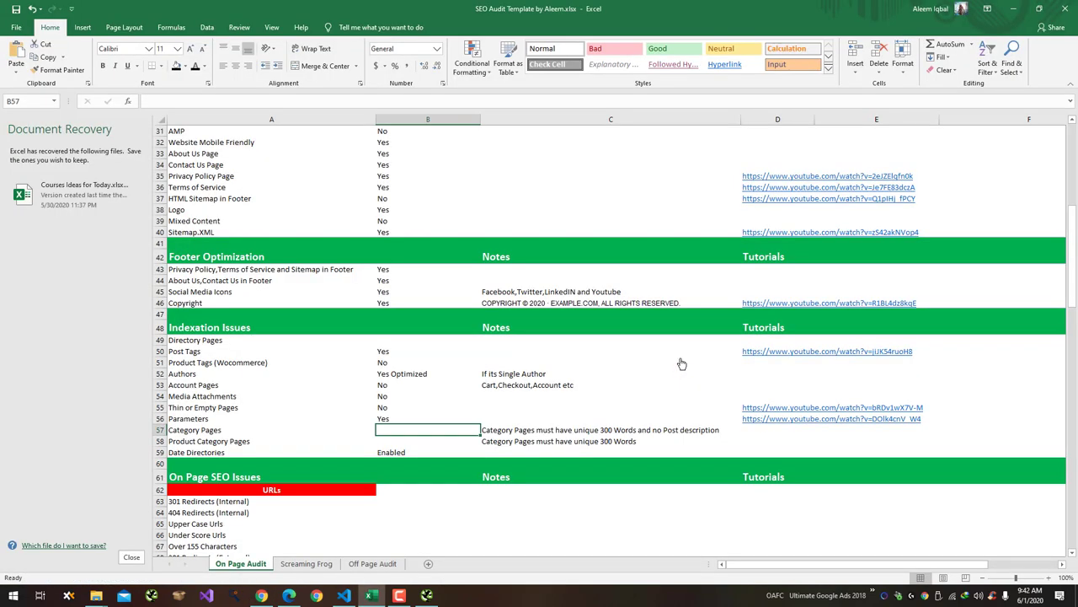
pyautogui.write('Yes and Opt')
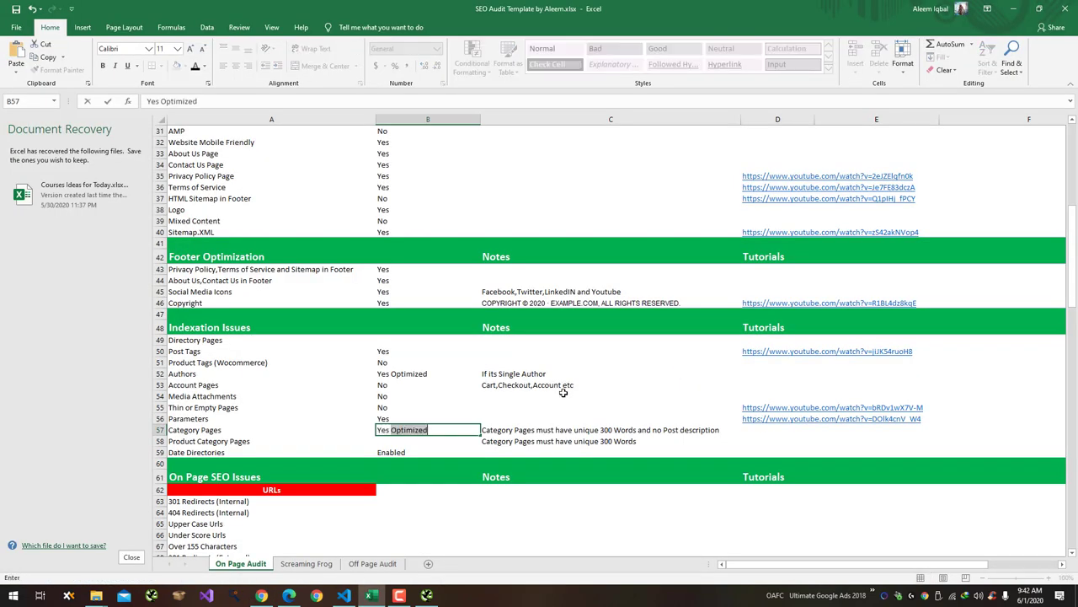
pyautogui.write('imized')
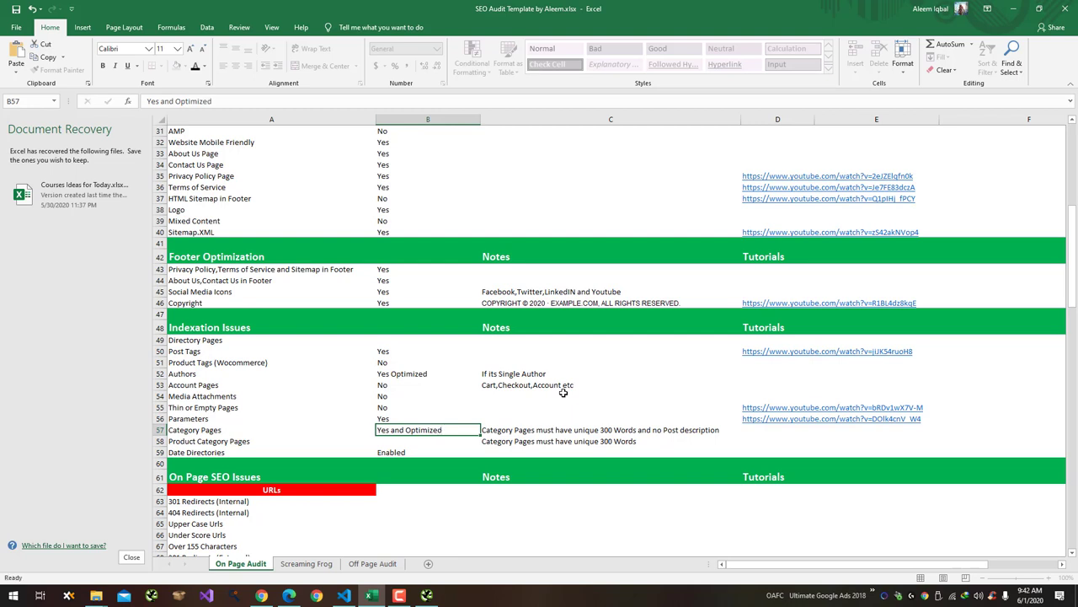
# Step: Enter Not Wocommerce in the Product Category Pages row (B58)
pyautogui.press('Return')
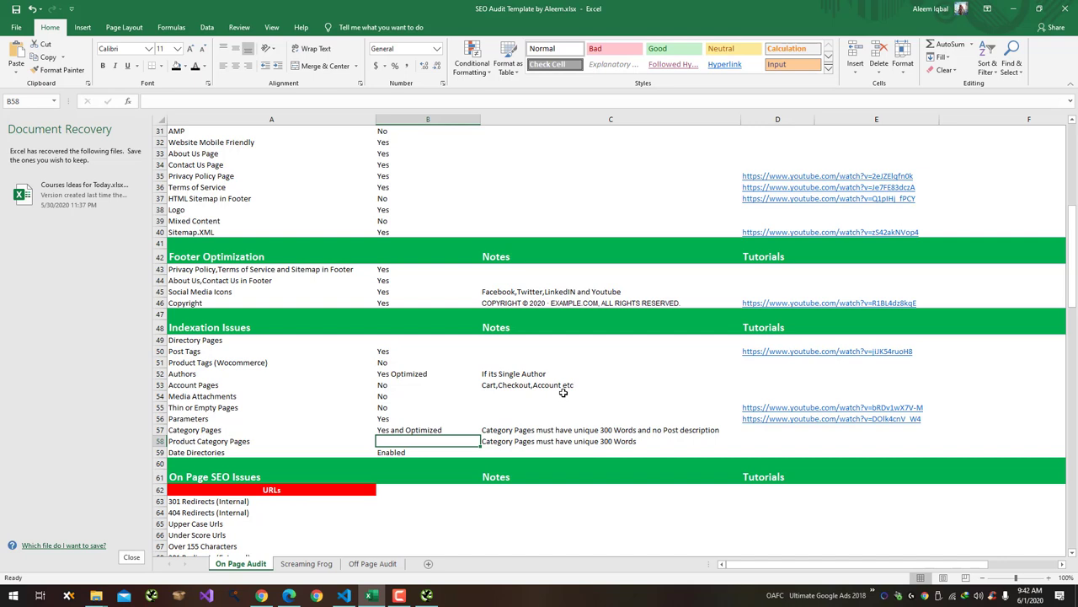
pyautogui.write('No')
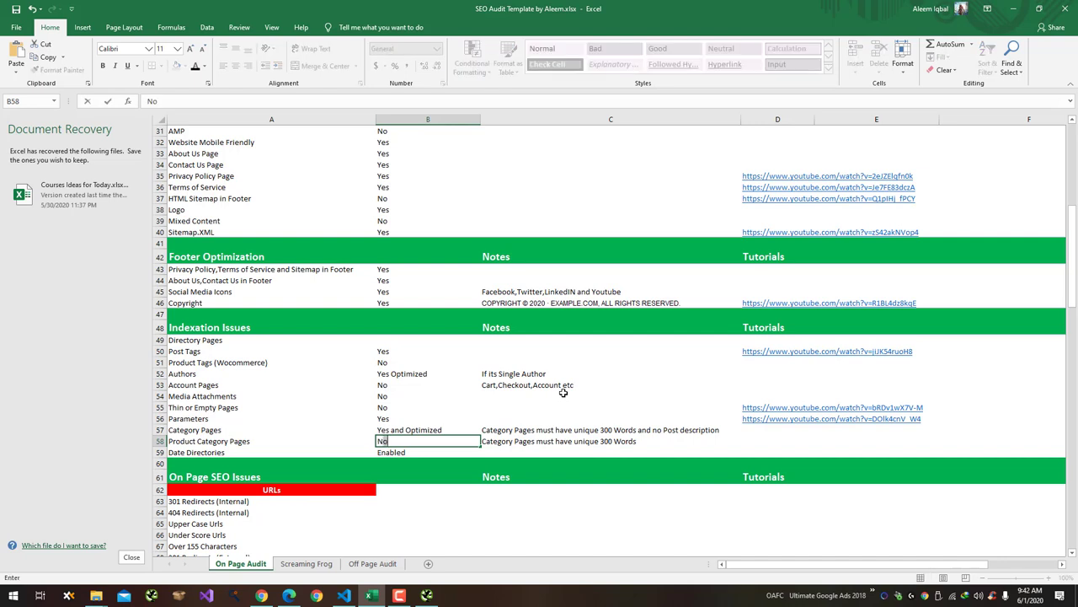
pyautogui.write('t Wocommerce')
pyautogui.press('Return')
pyautogui.press('Tab')
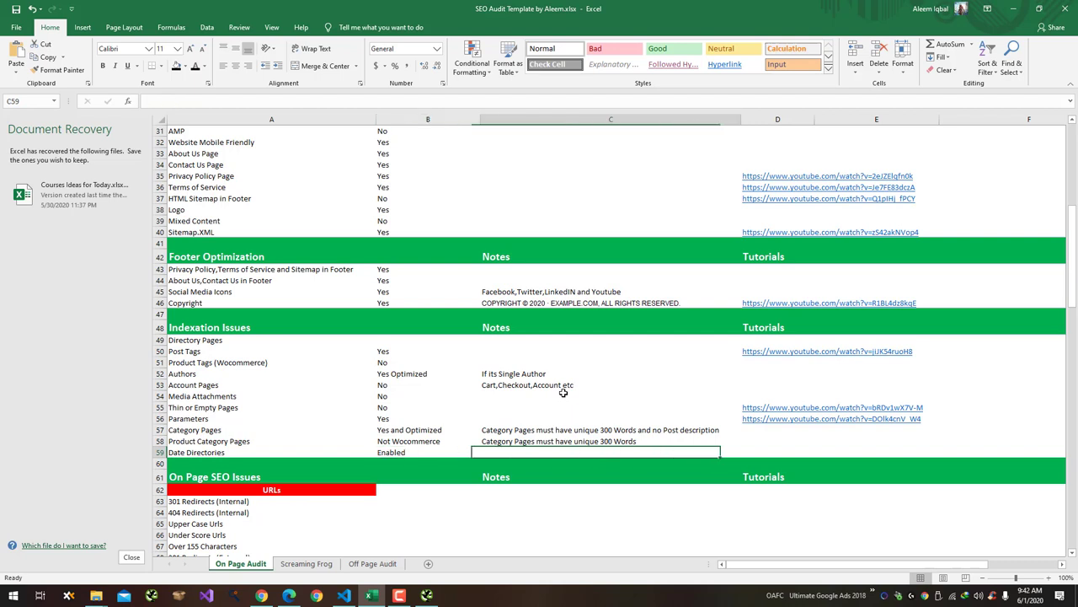
pyautogui.press('Up')
pyautogui.press('Up')
pyautogui.press('Down')
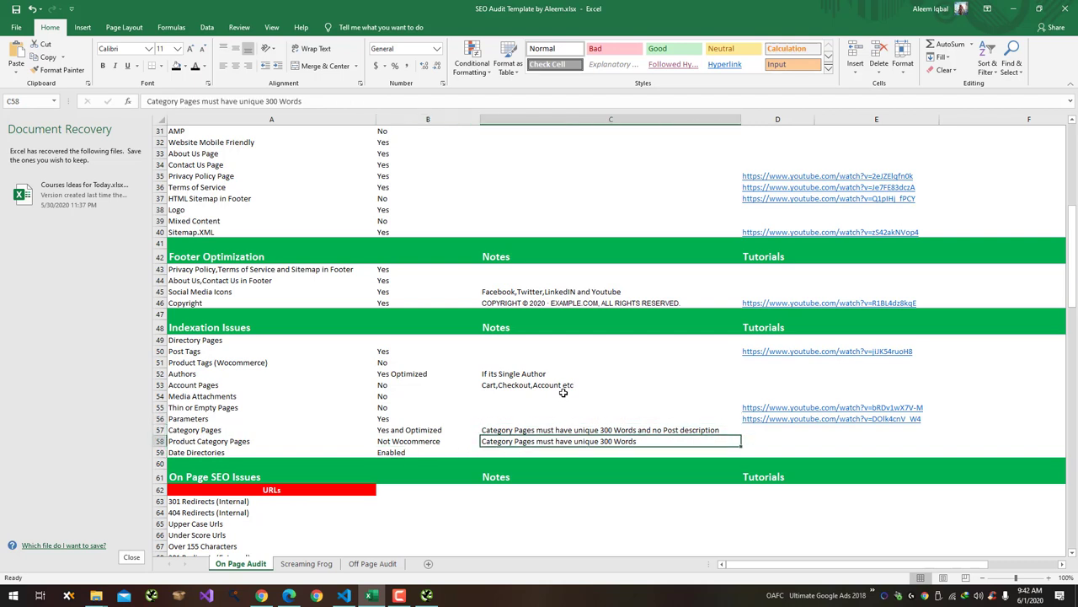
pyautogui.press('Up')
pyautogui.press('Down')
pyautogui.press('Up')
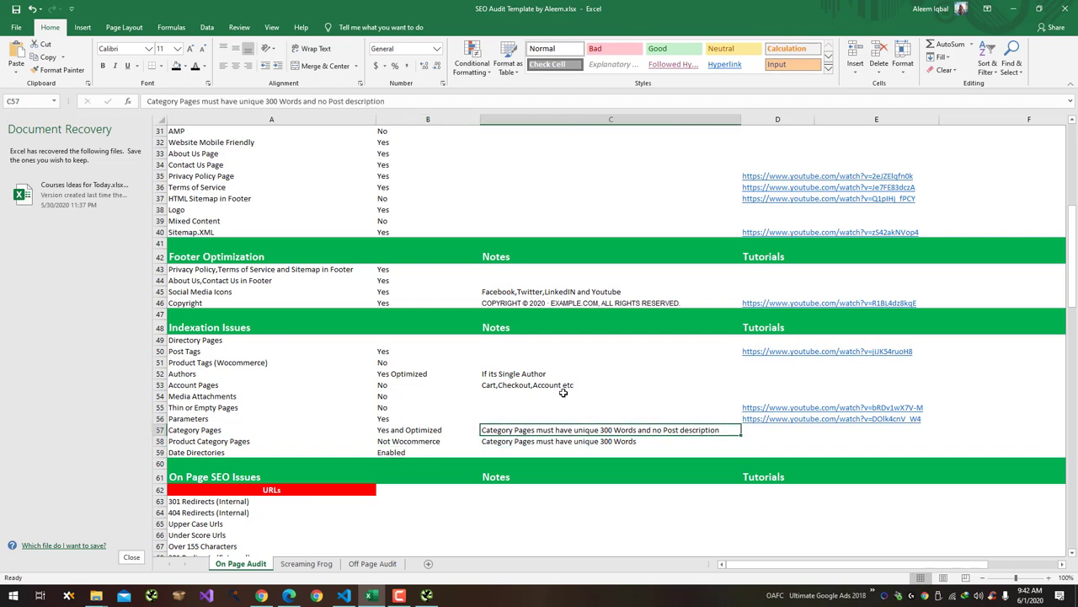
# Step: Go to the result cell of the 301 Redirects (Internal) row (B63) in the On Page SEO Issues section
pyautogui.press('Down')
pyautogui.press('Down')
pyautogui.press('Down')
pyautogui.press('Down')
pyautogui.press('Down')
pyautogui.press('Down')
pyautogui.press('Down')
pyautogui.press('Down')
pyautogui.press('Down')
pyautogui.press('Down')
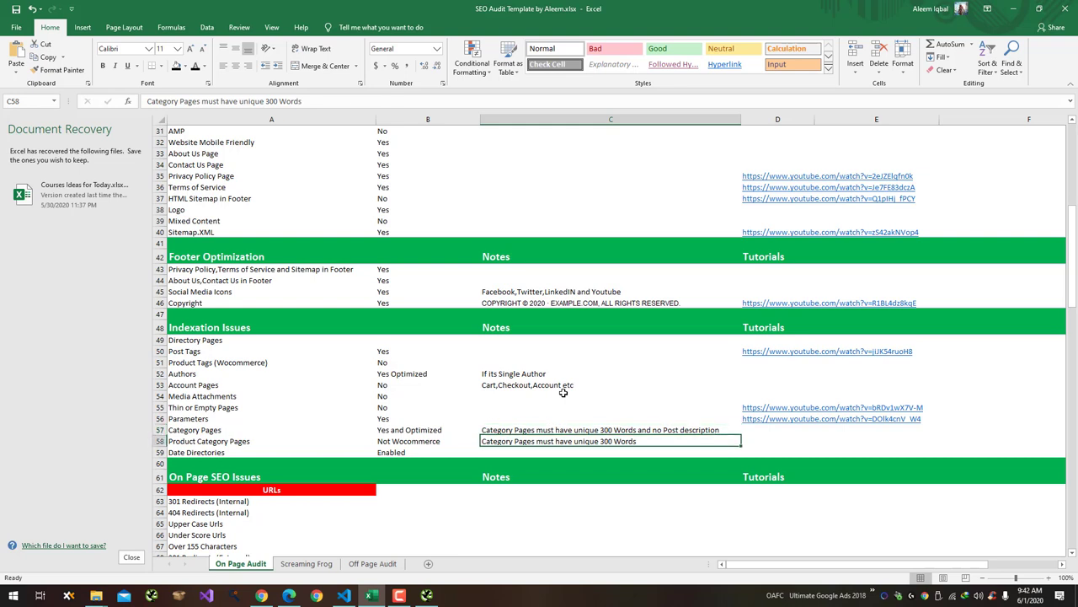
pyautogui.press('Left')
pyautogui.press('Left')
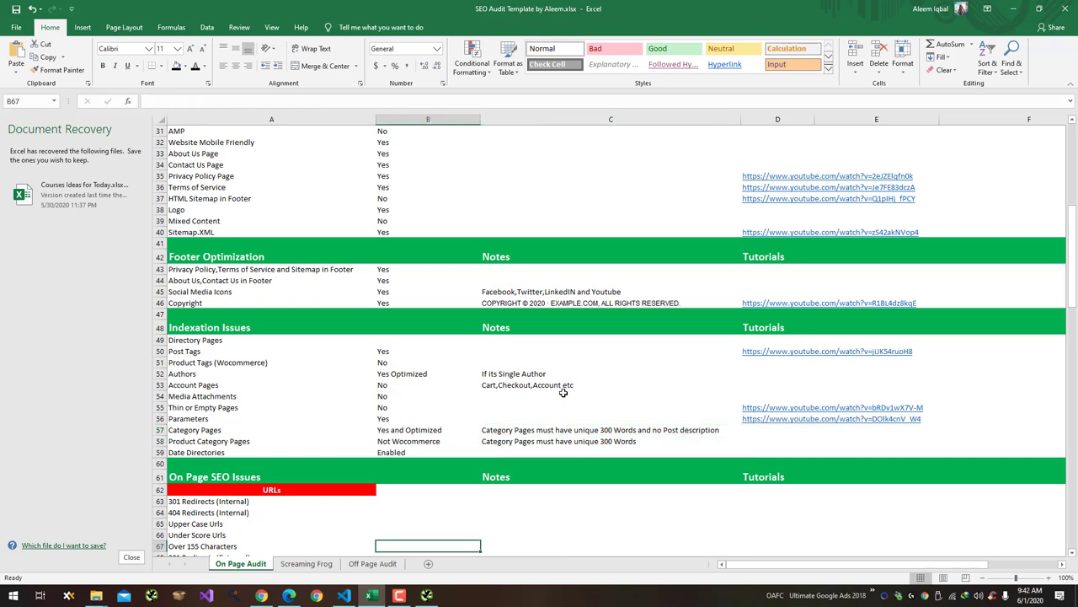
pyautogui.press('Up')
pyautogui.press('Up')
pyautogui.press('Up')
pyautogui.press('Right')
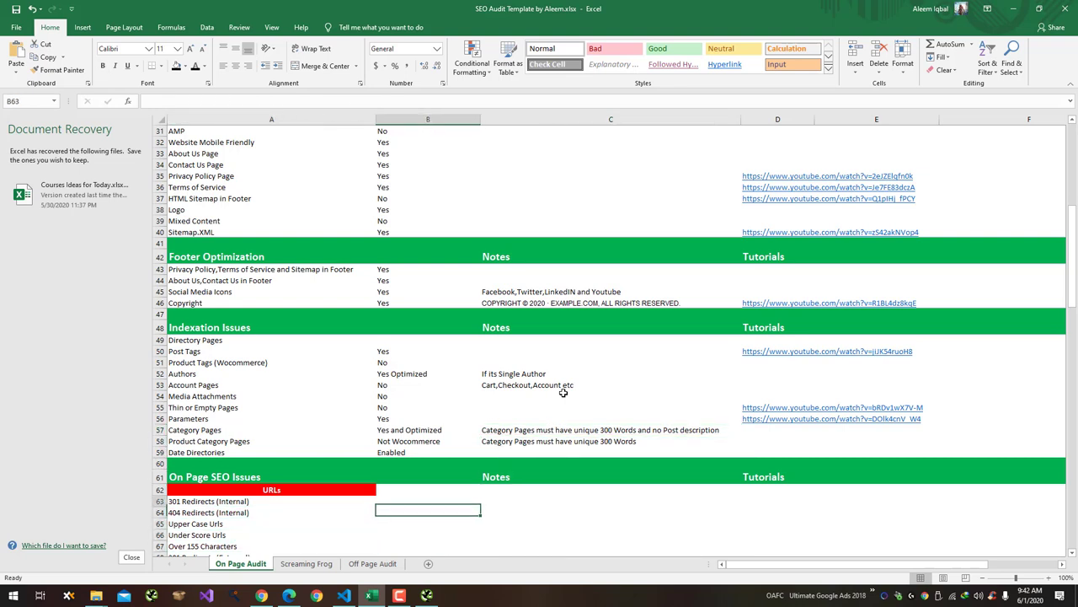
pyautogui.press('Up')
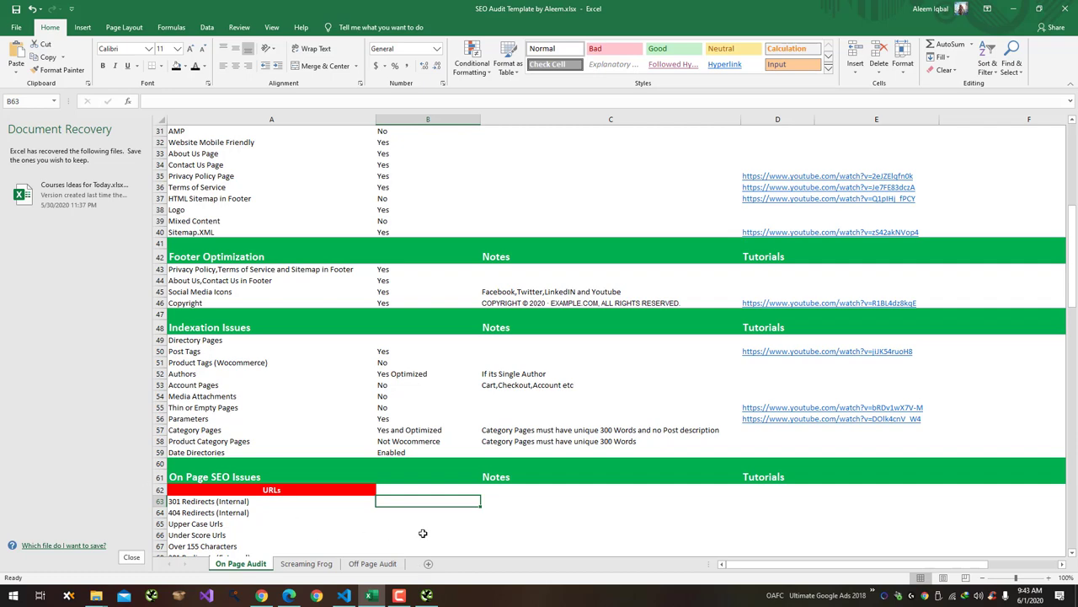
# Step: Switch to Screaming Frog and filter the crawl's response codes to Redirection (3xx)
pyautogui.moveTo(399, 596)
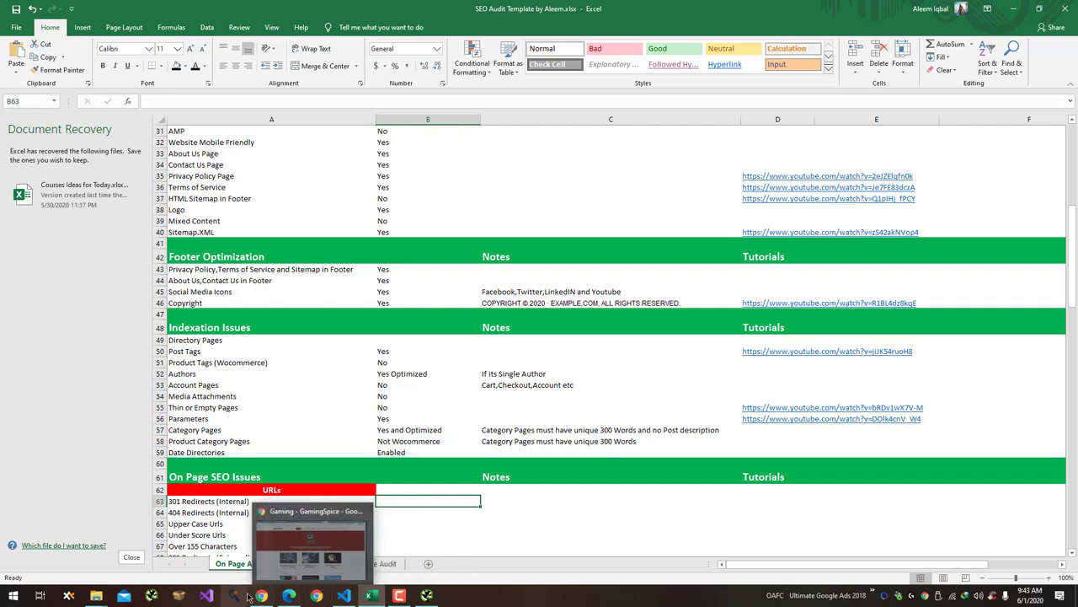
pyautogui.click(421, 565)
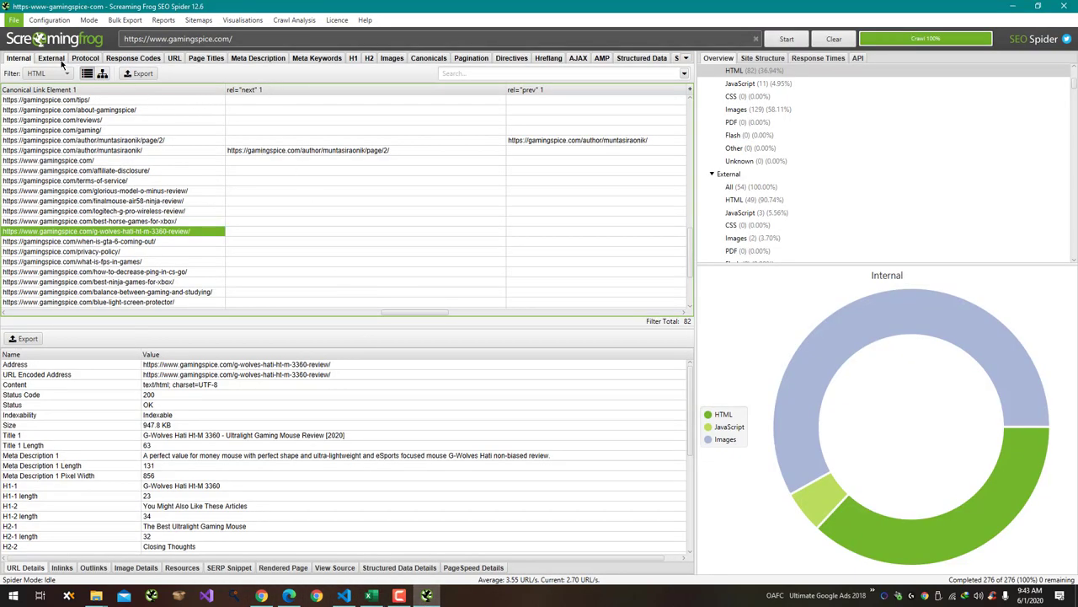
pyautogui.scroll(-5, 205, 164)
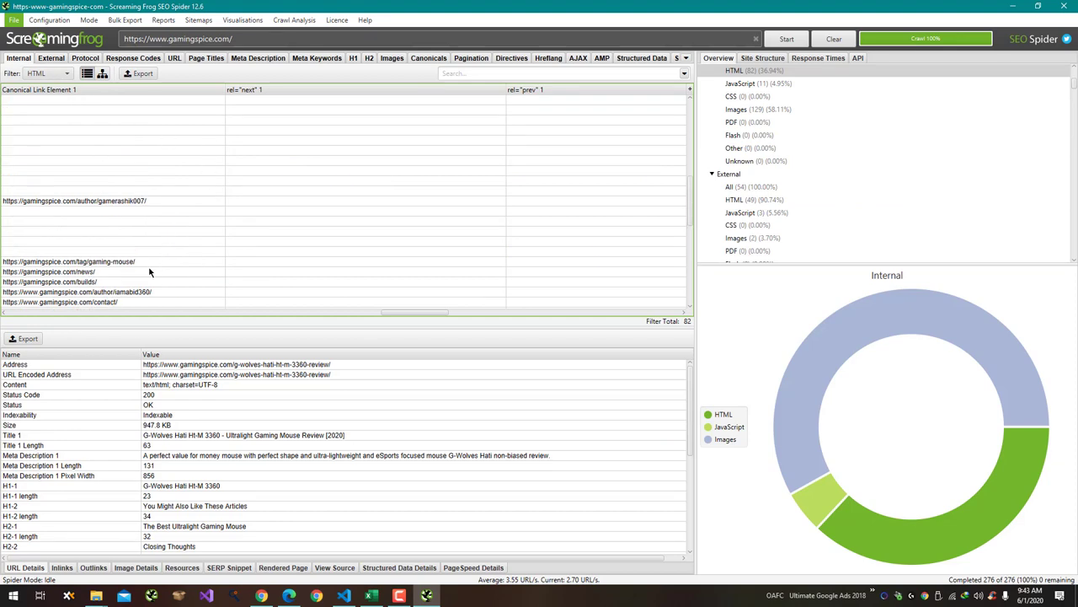
pyautogui.moveTo(408, 313); pyautogui.dragTo(38, 315)
pyautogui.click(137, 59)
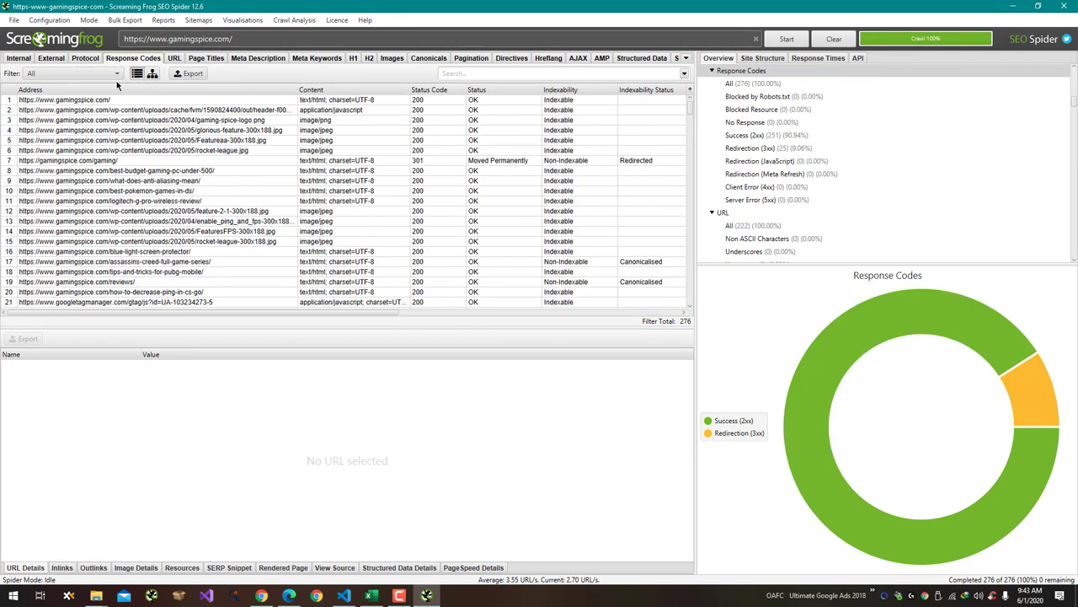
pyautogui.click(93, 75)
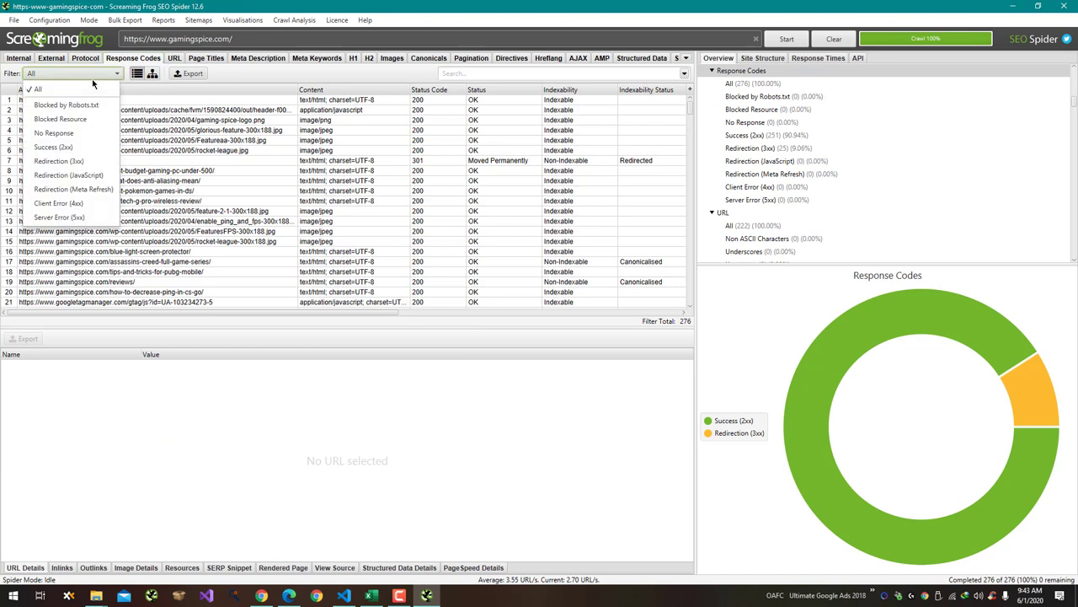
pyautogui.click(106, 162)
pyautogui.moveTo(42, 312)
pyautogui.mouseDown()
pyautogui.moveTo(205, 313)
pyautogui.moveTo(45, 308)
pyautogui.mouseUp()
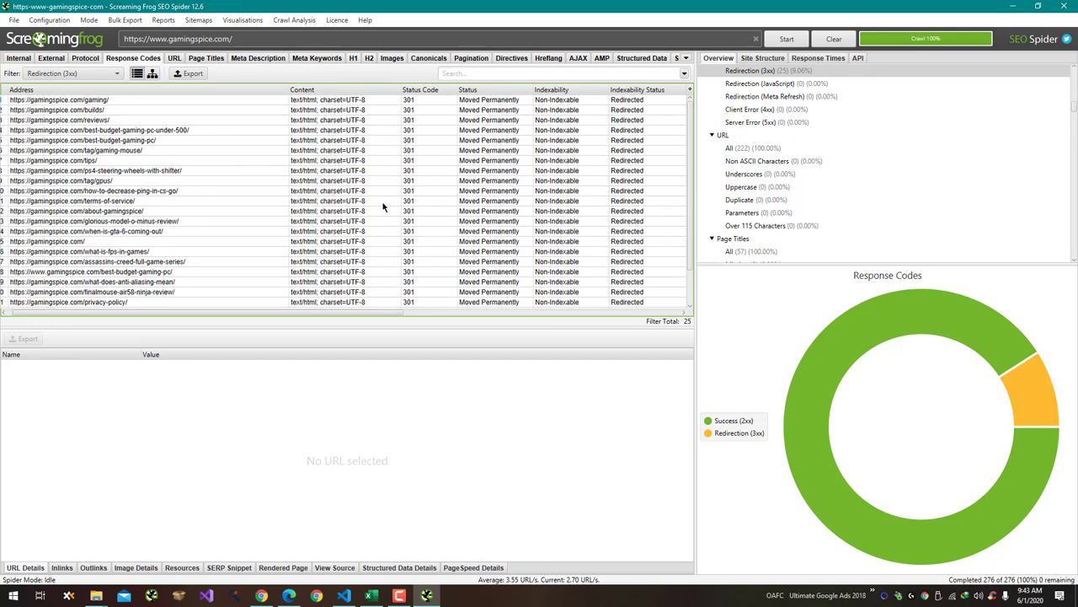
# Step: Review the redirected URLs and enter Yes for 301 Redirects (Internal) in B63 of the Excel checklist
pyautogui.scroll(-2, 389, 201)
pyautogui.scroll(2, 349, 243)
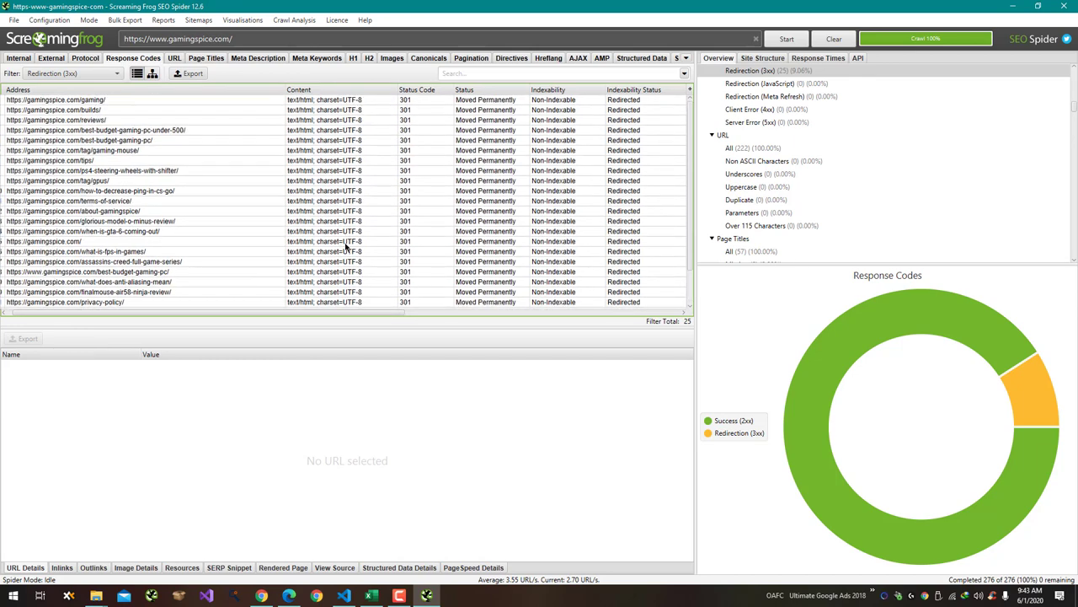
pyautogui.scroll(-1, 250, 195)
pyautogui.scroll(3, 245, 198)
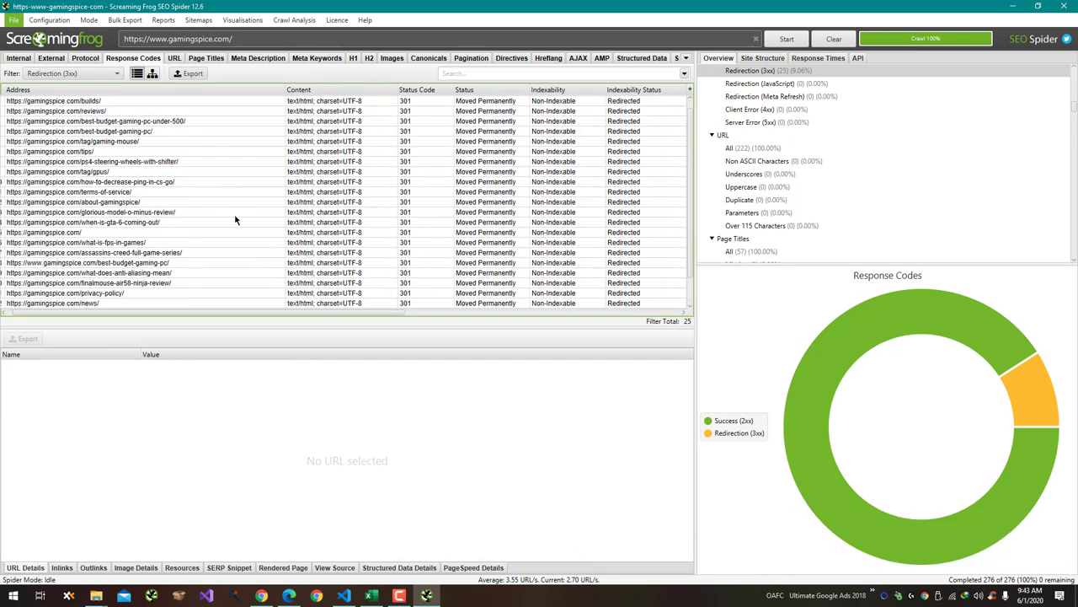
pyautogui.hotkey('alt', 'Tab')
pyautogui.hotkey('alt', 'Tab')
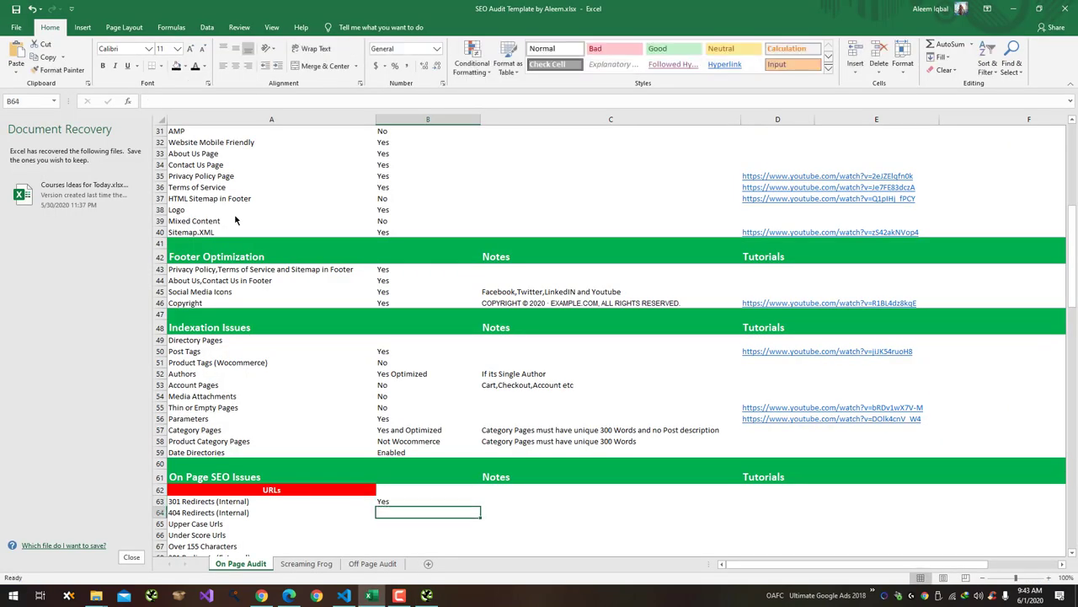
# Step: Check the end of the redirected URL list in Screaming Frog and enter the note 25 Redirects in C63 in Excel
pyautogui.hotkey('alt', 'Tab')
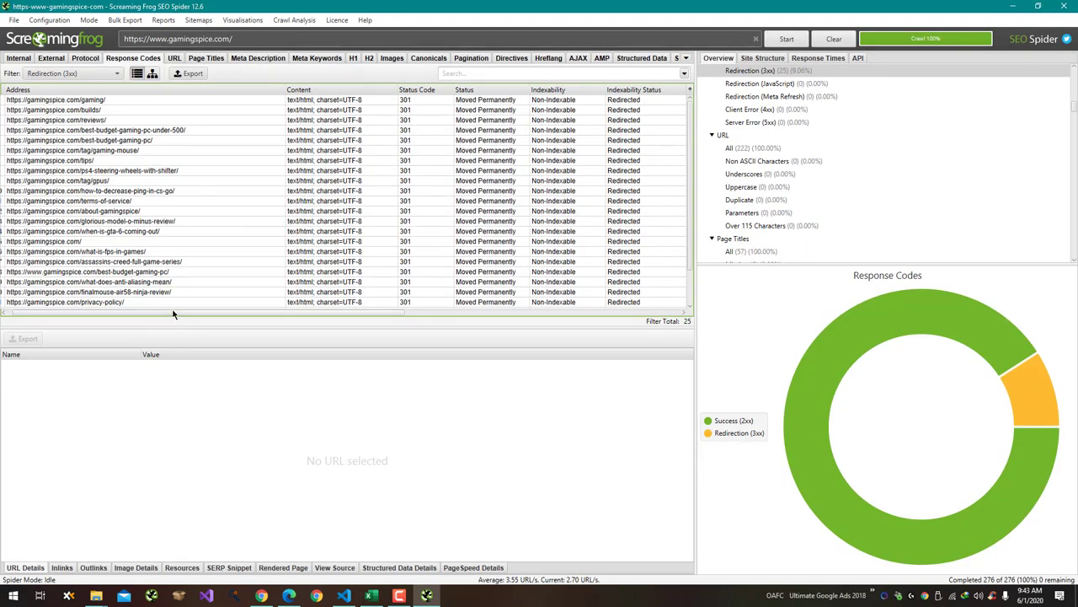
pyautogui.moveTo(175, 313); pyautogui.dragTo(167, 313)
pyautogui.scroll(-2, 59, 291)
pyautogui.click(87, 284)
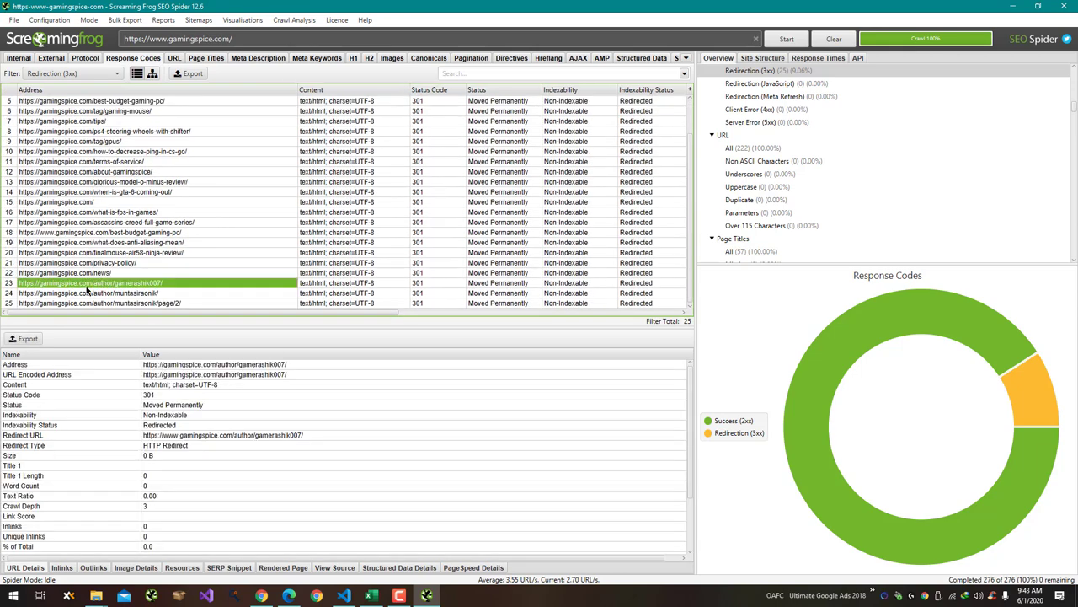
pyautogui.hotkey('alt', 'Tab')
pyautogui.press('Right')
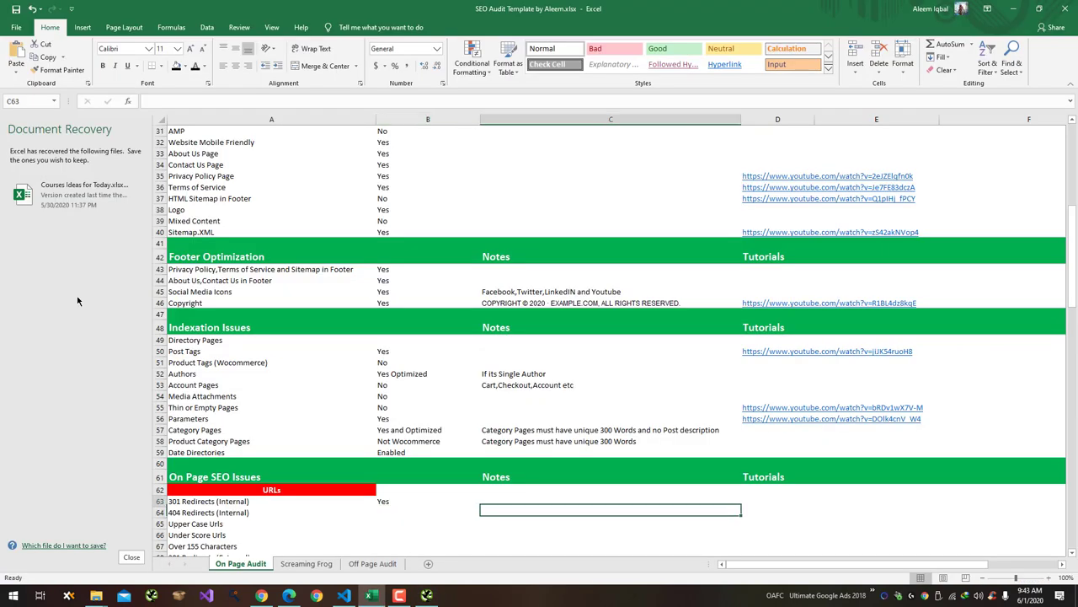
pyautogui.write('25 R')
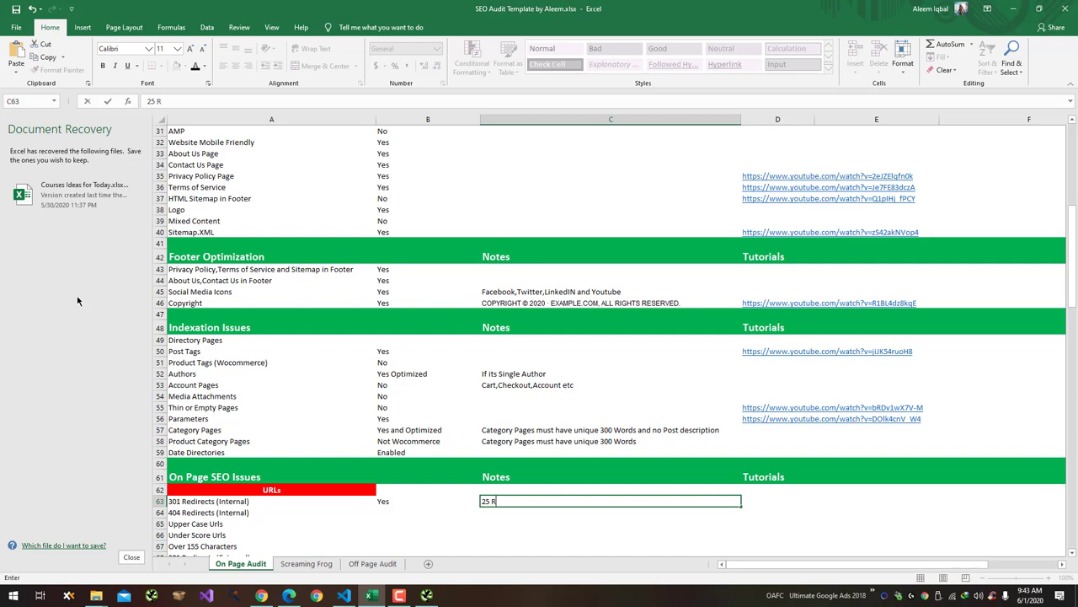
pyautogui.write('edirects')
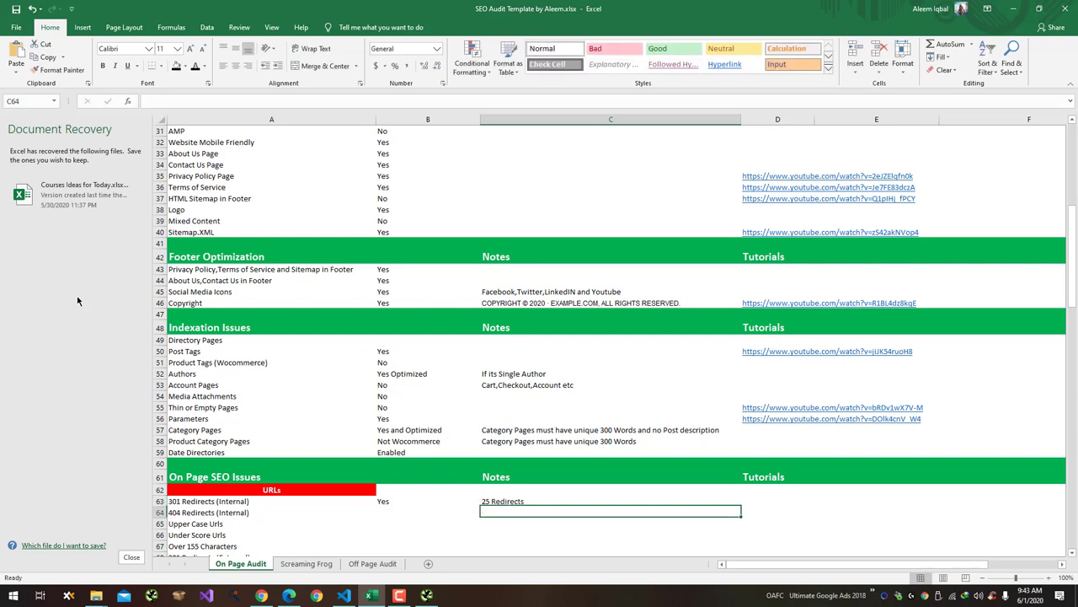
pyautogui.press('Return')
# Step: Filter Screaming Frog's response codes to Client Error (4xx) and enter No for 404 Redirects (Internal) in B64 in Excel
pyautogui.hotkey('alt', 'Tab')
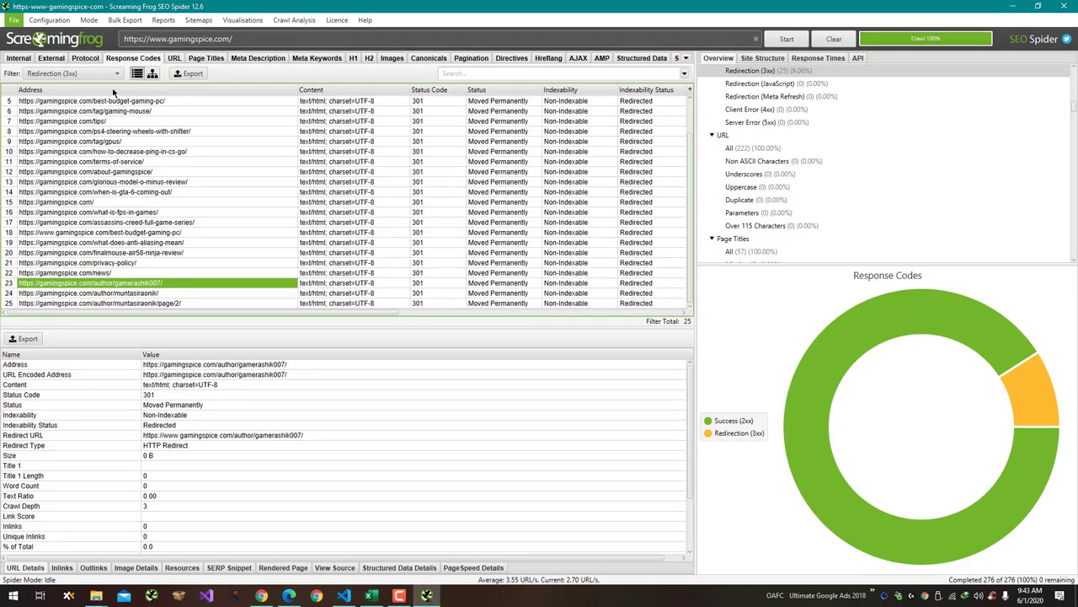
pyautogui.click(93, 73)
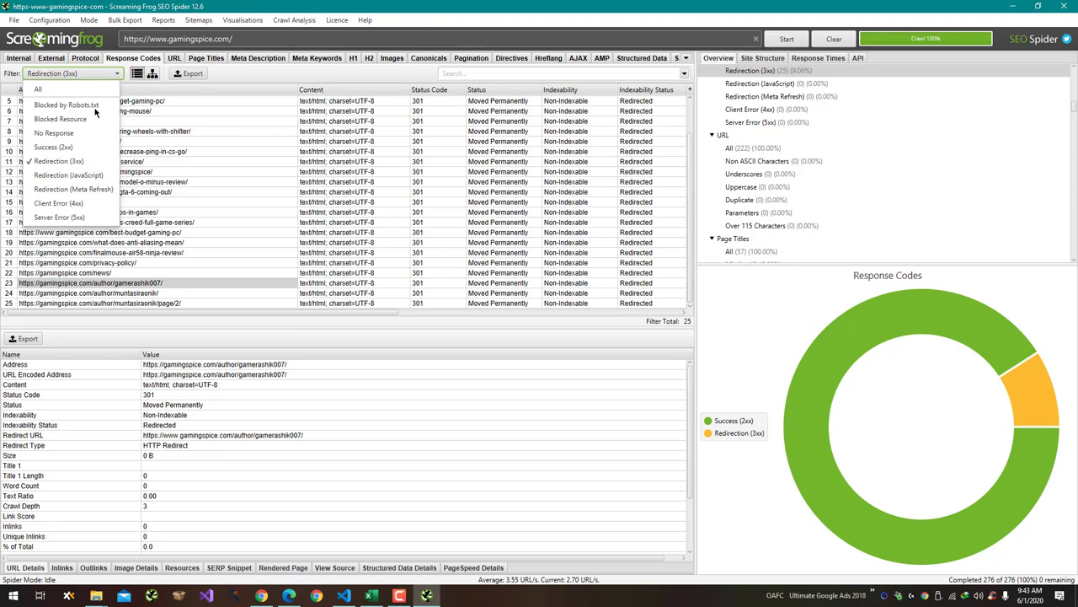
pyautogui.click(87, 204)
pyautogui.hotkey('alt', 'Tab')
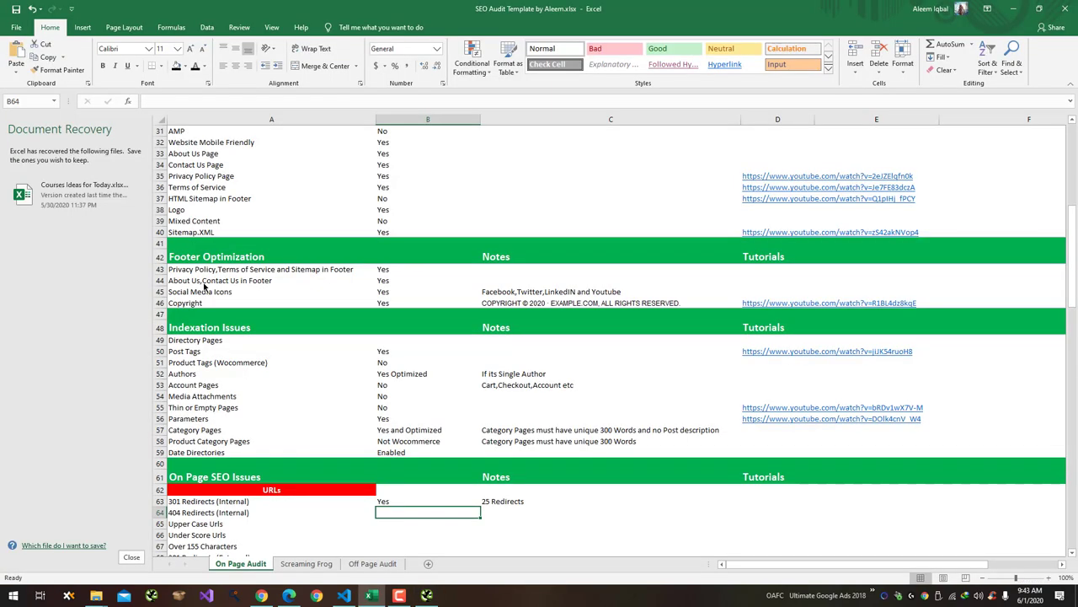
pyautogui.write('No')
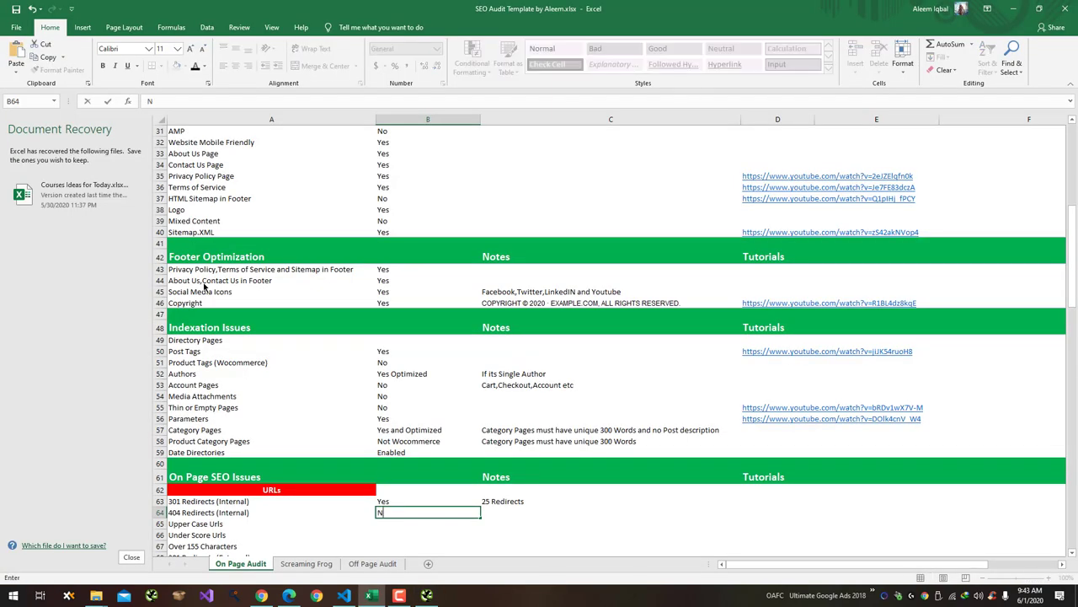
# Step: Commit No for 404 Redirects (Internal), and check the uppercase and underscore URL filters in Screaming Frog
pyautogui.press('Return')
pyautogui.hotkey('alt', 'Tab')
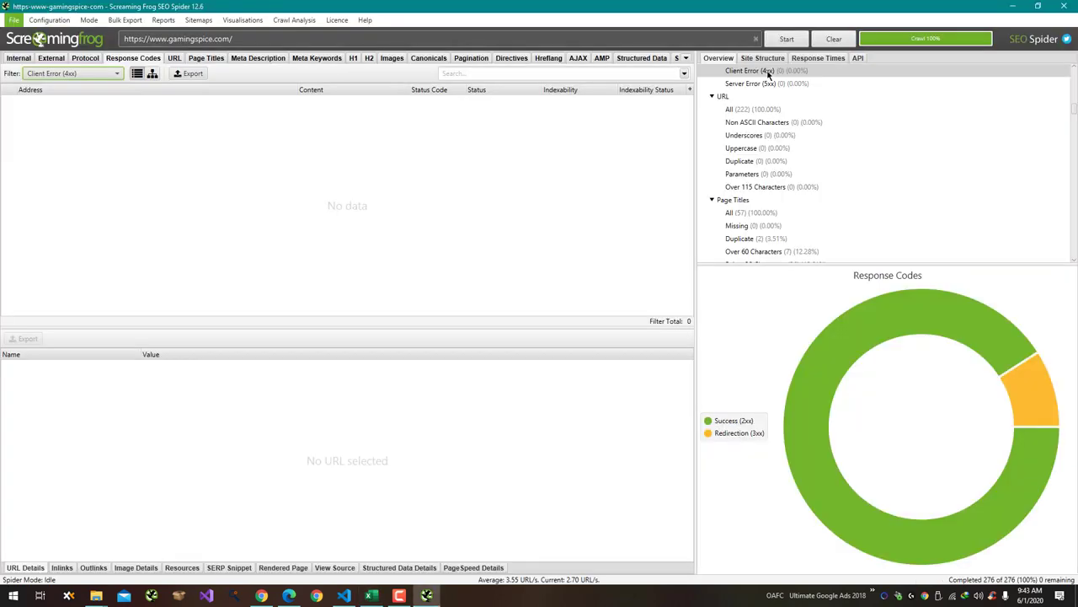
pyautogui.scroll(1, 784, 146)
pyautogui.click(777, 187)
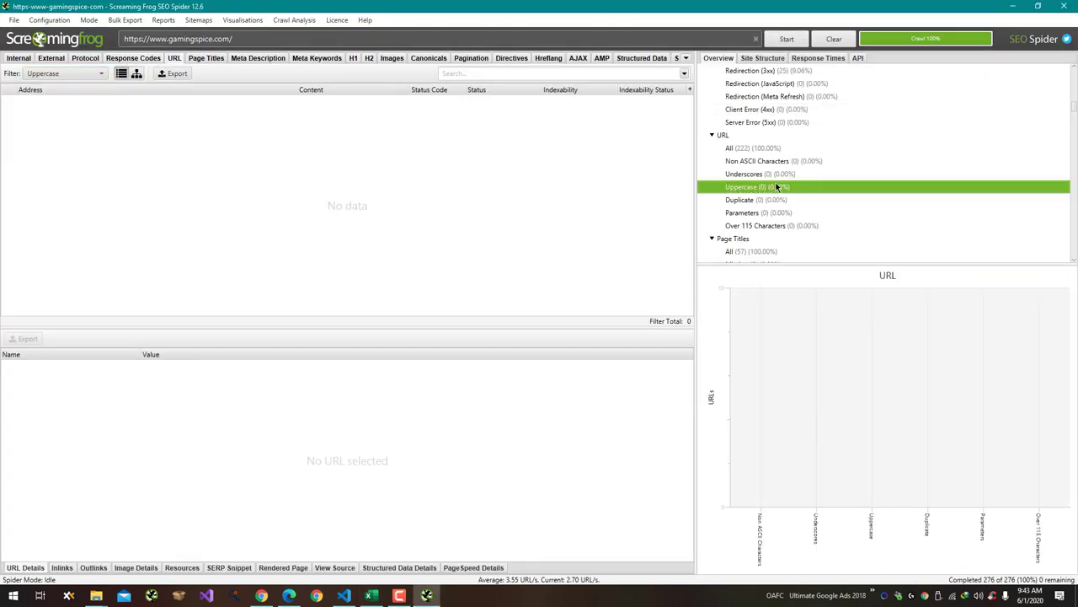
pyautogui.hotkey('alt', 'Tab')
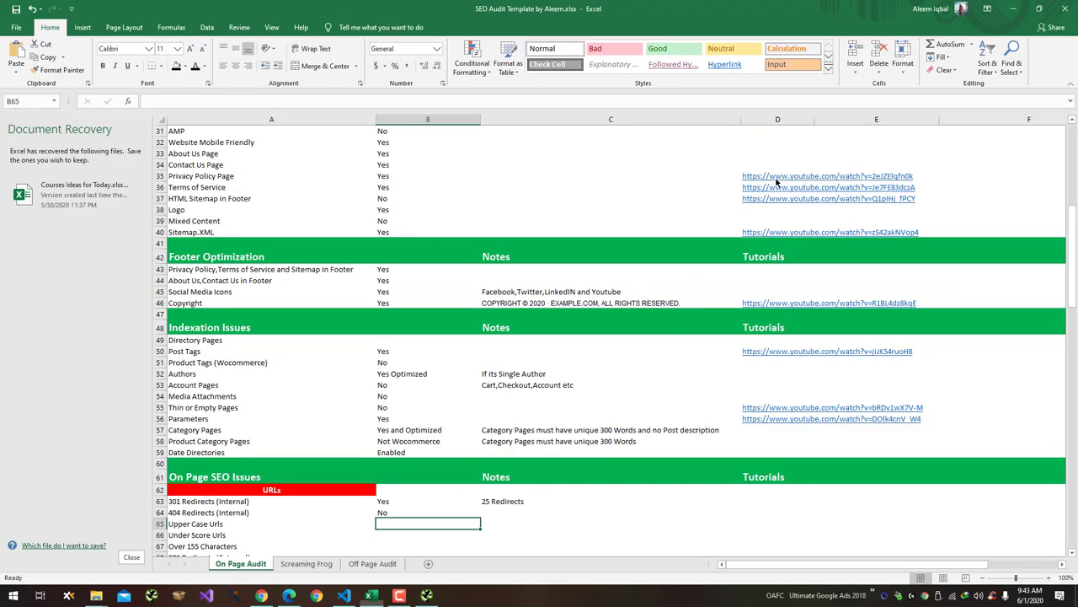
pyautogui.hotkey('alt', 'Tab')
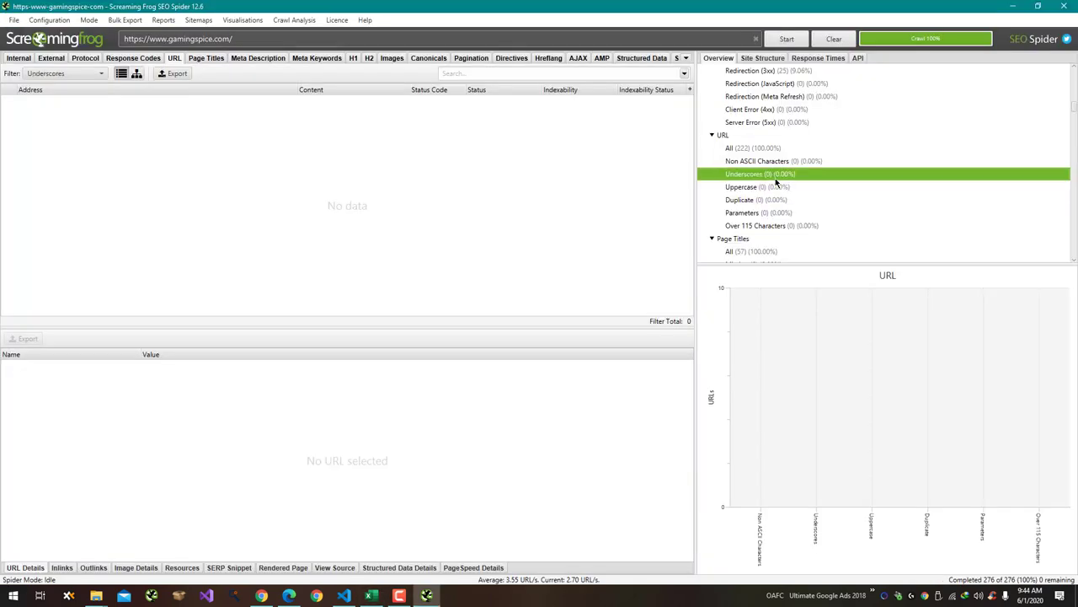
# Step: In the Excel audit sheet, enter No for both Upper Case Urls and Under Score Urls
pyautogui.hotkey('alt', 'Tab')
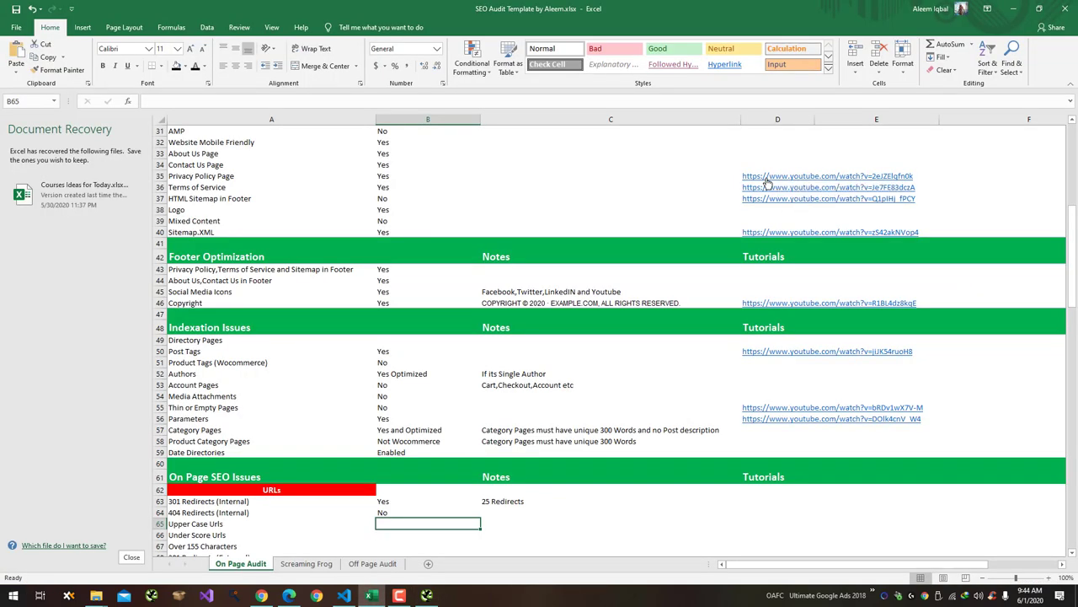
pyautogui.write('No')
pyautogui.press('Return')
pyautogui.write('No')
pyautogui.press('Return')
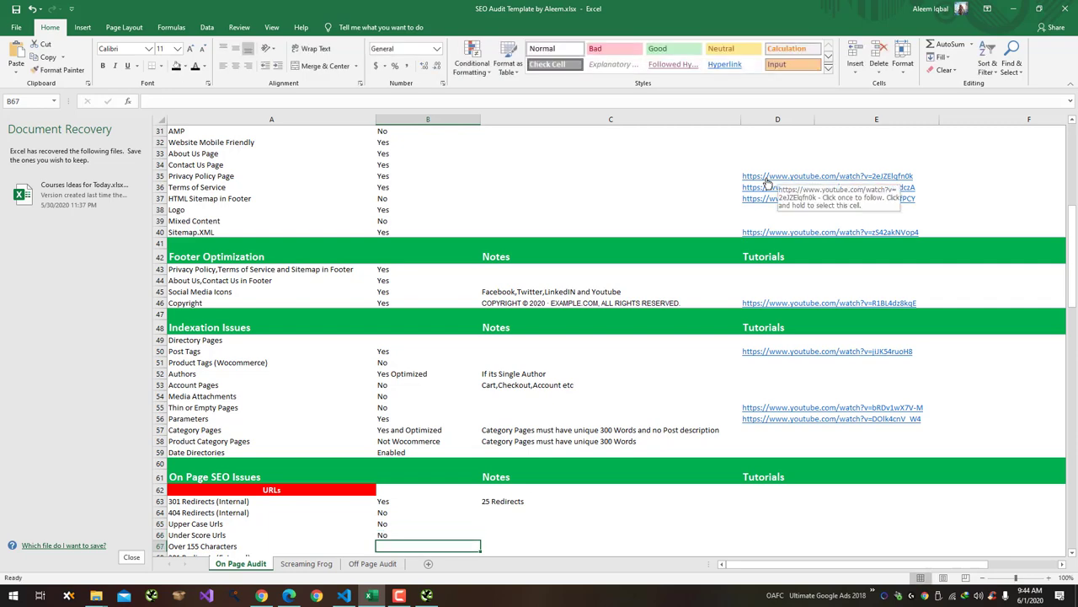
# Step: Check the Over 115 Characters URL filter in Screaming Frog and enter No for Over 155 Characters in the Excel sheet
pyautogui.scroll(-4, 624, 184)
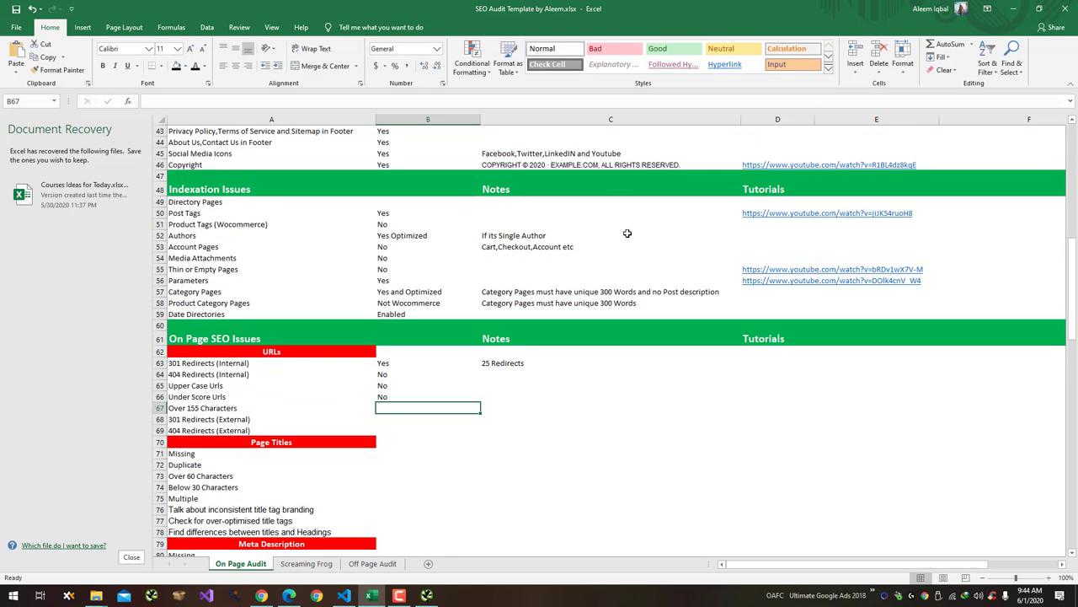
pyautogui.press('alt')
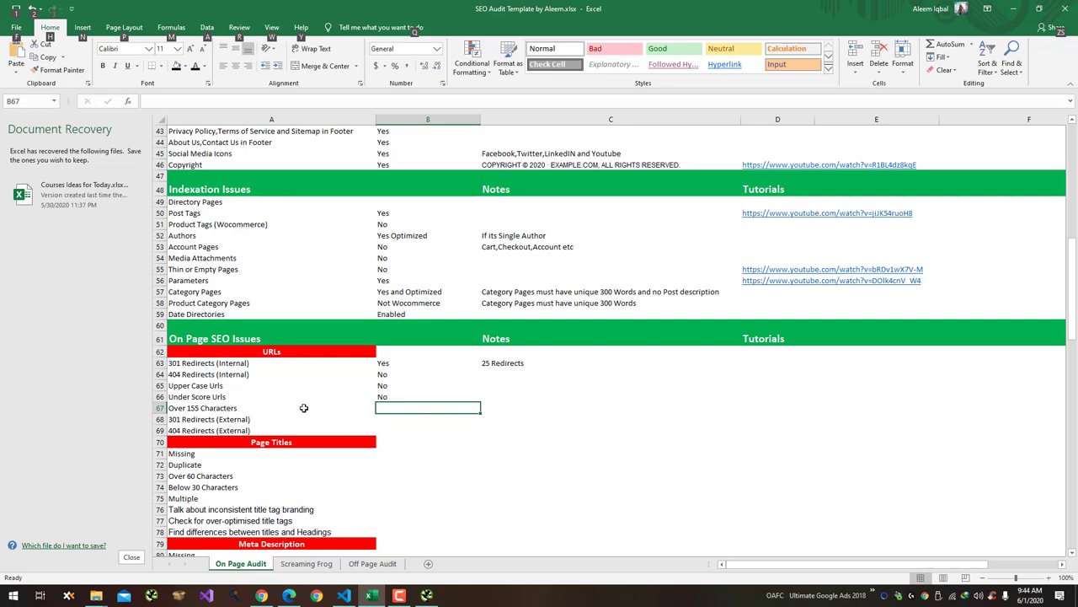
pyautogui.hotkey('alt', 'Tab')
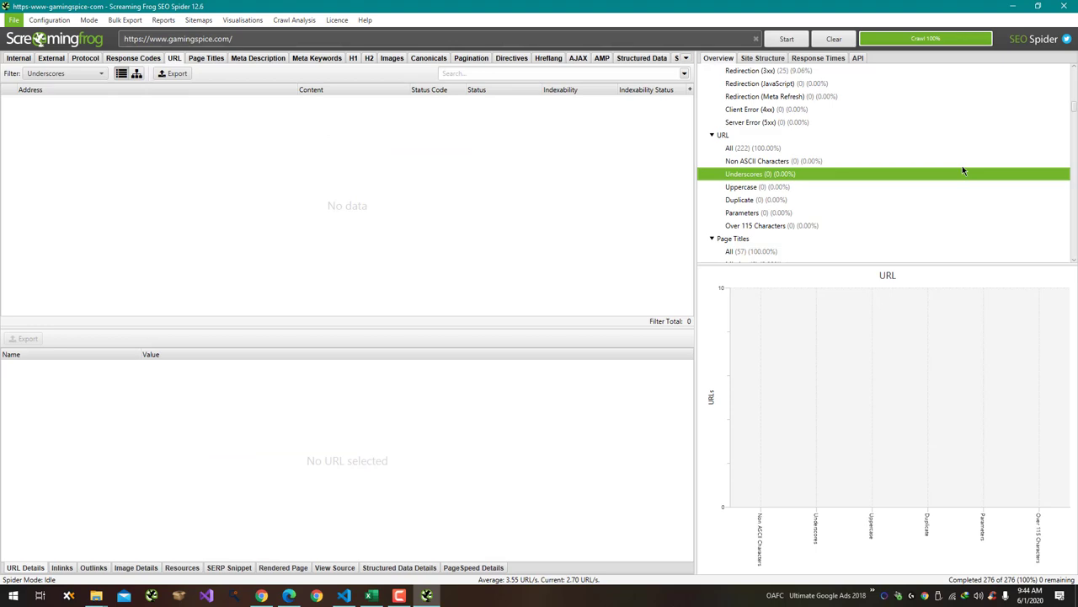
pyautogui.click(745, 226)
pyautogui.hotkey('alt', 'Tab')
pyautogui.write('No')
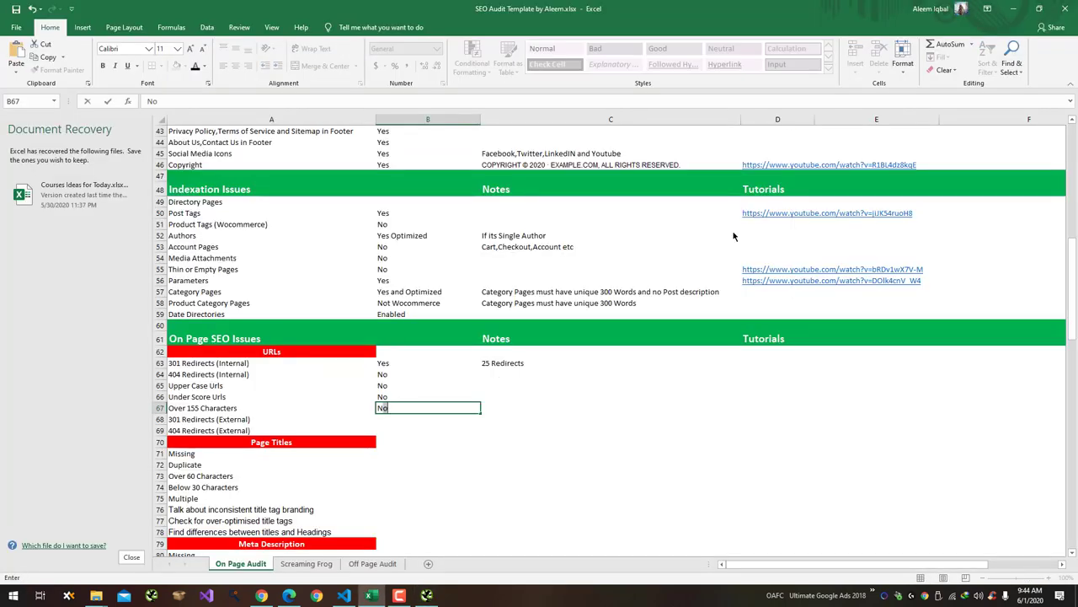
pyautogui.press('Return')
# Step: In Screaming Frog, filter the external URLs to HTML and review their status codes for redirects and 404 errors
pyautogui.hotkey('alt', 'Tab')
pyautogui.click(77, 18)
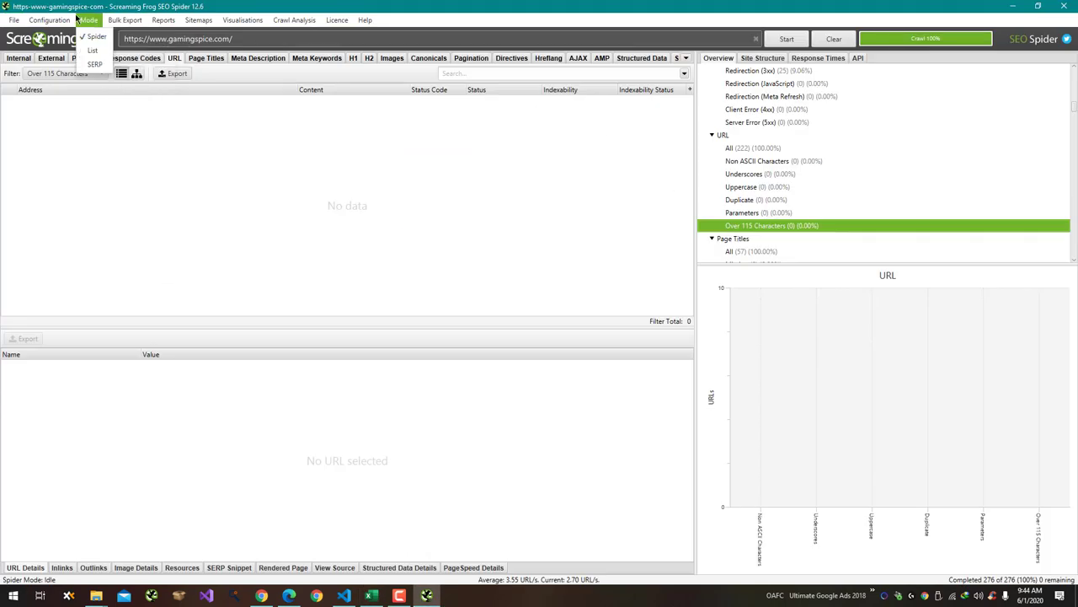
pyautogui.click(51, 57)
pyautogui.click(48, 73)
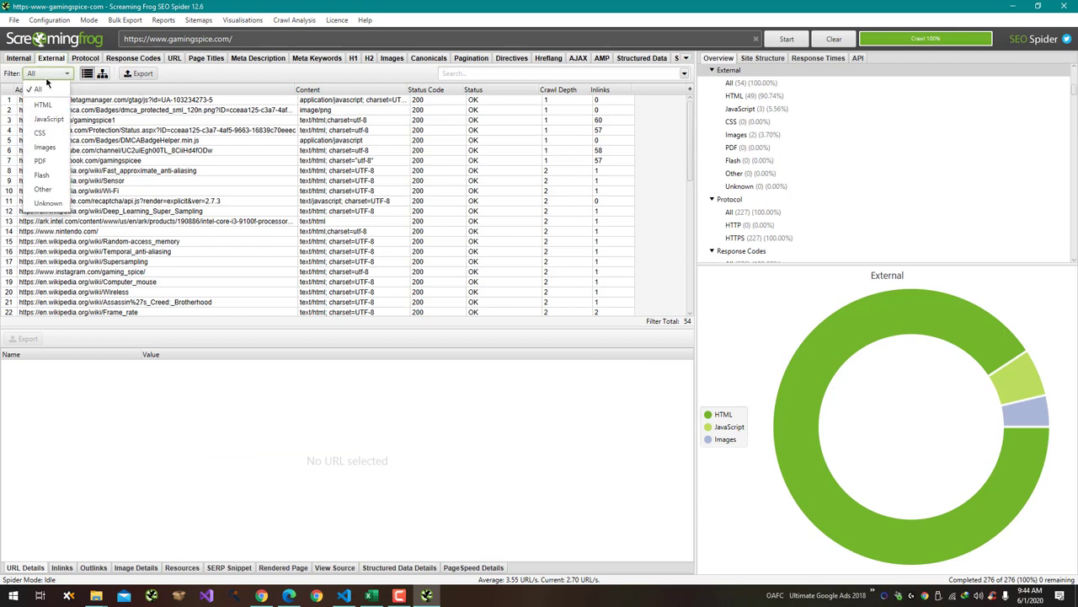
pyautogui.click(46, 105)
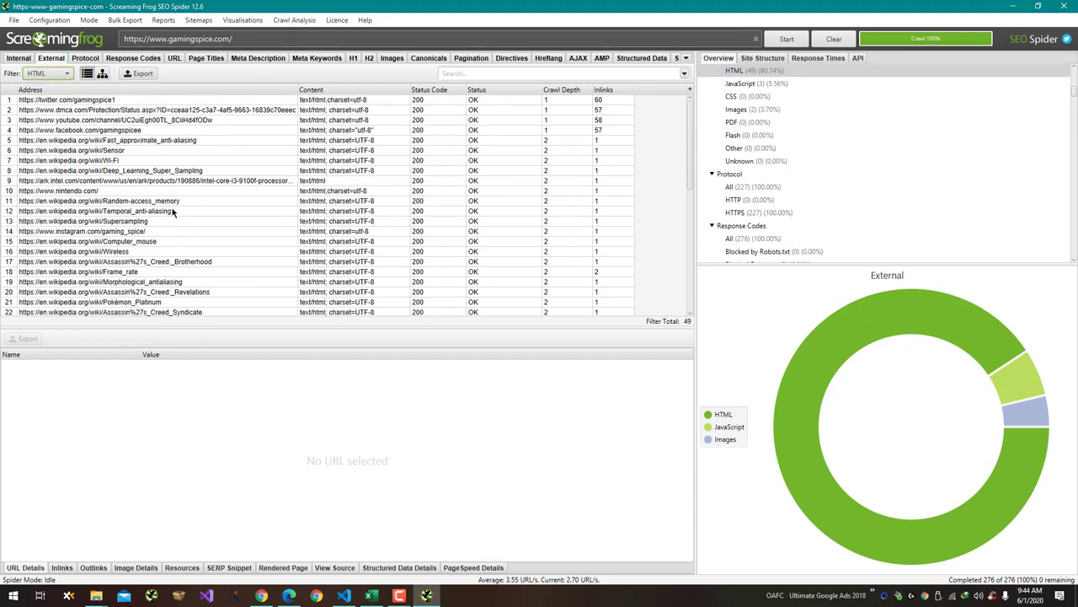
pyautogui.scroll(-8, 298, 291)
pyautogui.scroll(8, 300, 289)
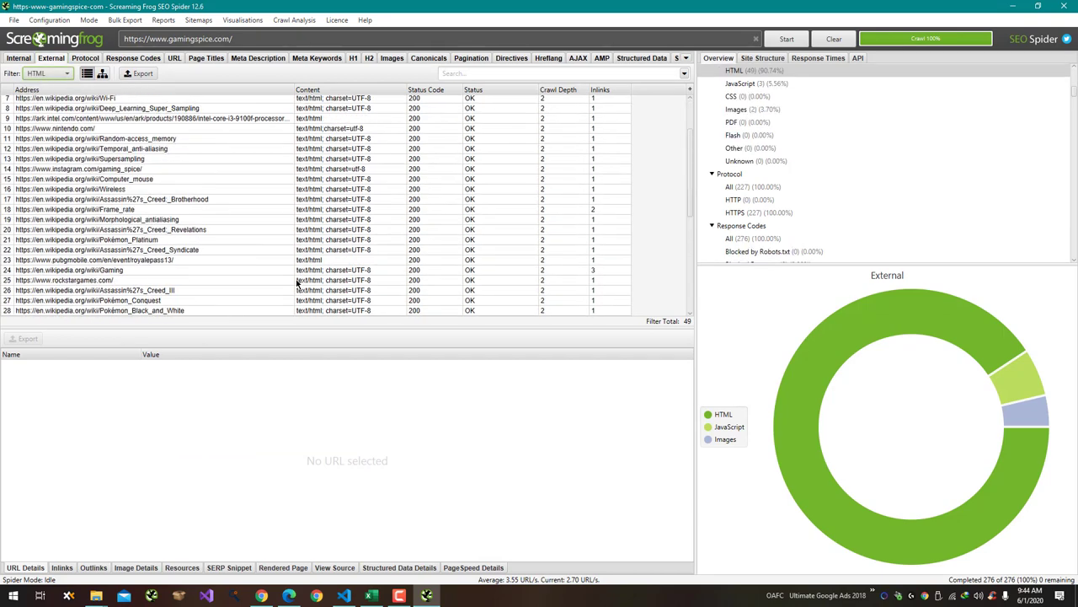
# Step: Back in the Excel sheet, enter No for both 301 Redirects (External) and 404 Redirects (External)
pyautogui.hotkey('alt', 'Tab')
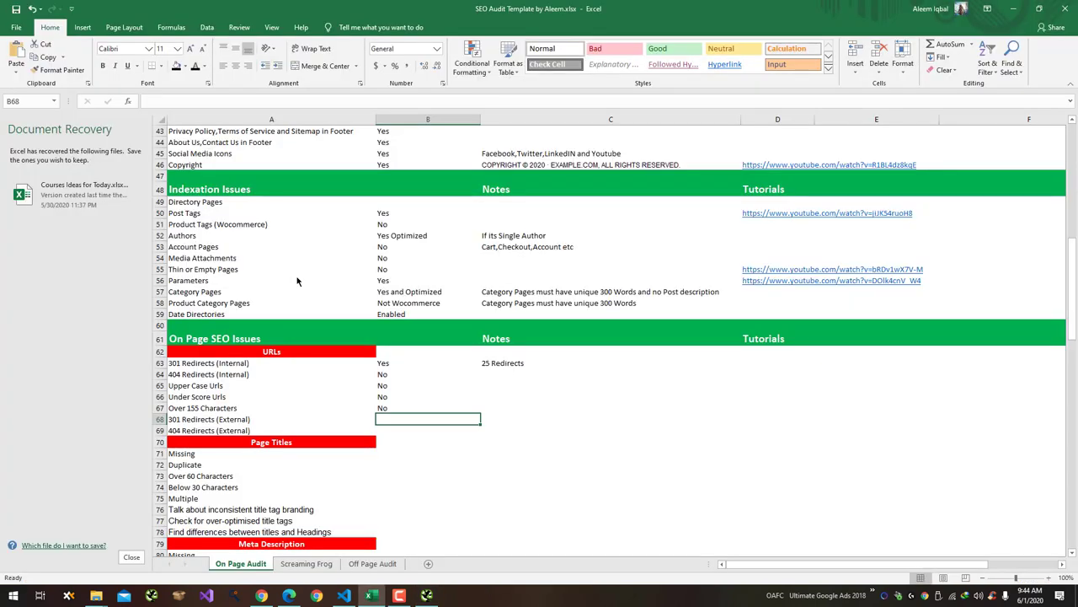
pyautogui.write('No')
pyautogui.press('Return')
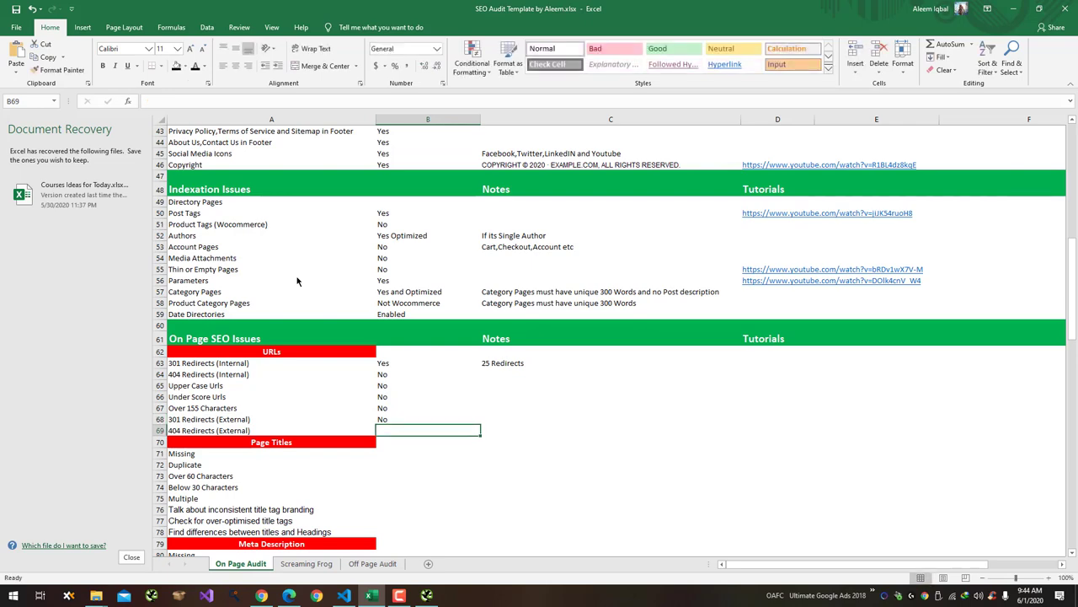
pyautogui.write('No')
pyautogui.press('Return')
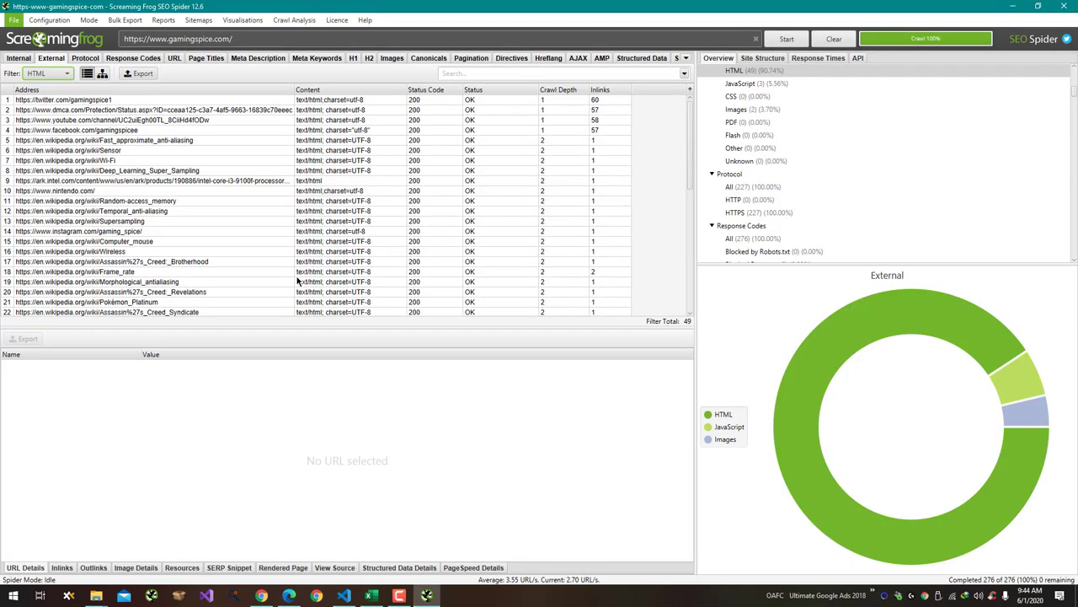
# Step: Check the missing page titles in Screaming Frog and enter 0 for Missing under Page Titles in the Excel sheet
pyautogui.hotkey('alt', 'Tab')
pyautogui.scroll(-5, 1008, 144)
pyautogui.scroll(-4, 952, 151)
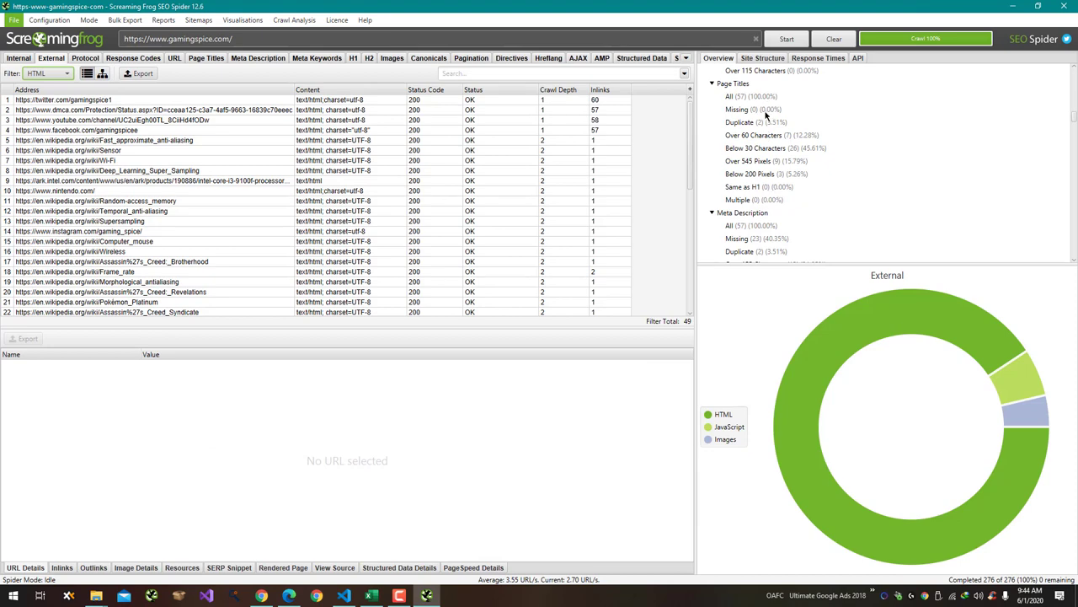
pyautogui.click(766, 110)
pyautogui.hotkey('alt', 'Tab')
pyautogui.write('0')
pyautogui.press('Return')
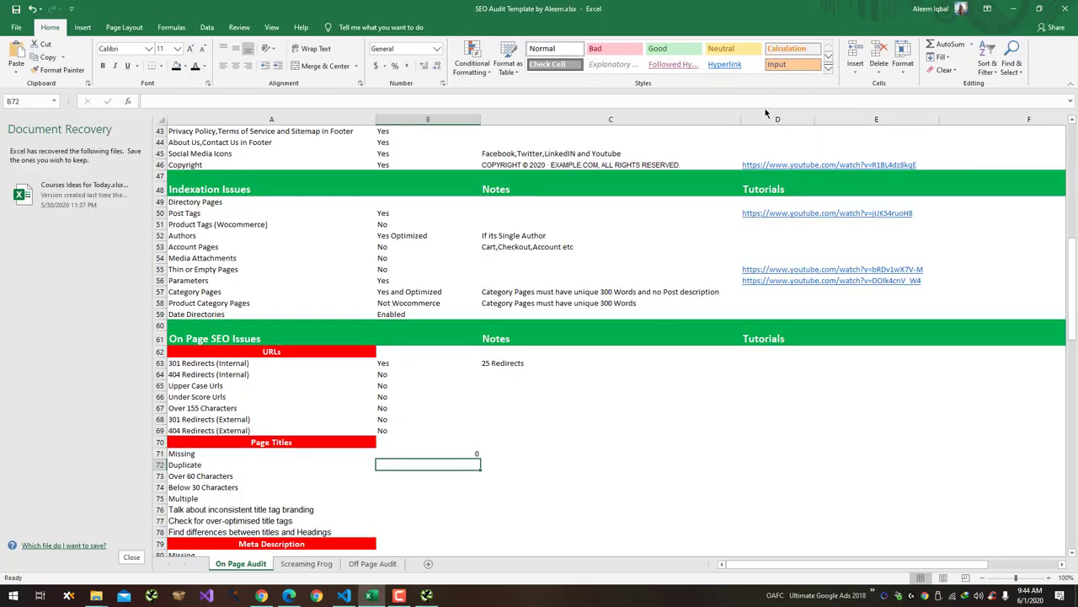
# Step: Review the duplicate page titles in Screaming Frog and enter 0 for Duplicate under Page Titles in the Excel sheet
pyautogui.hotkey('alt', 'Tab')
pyautogui.click(830, 123)
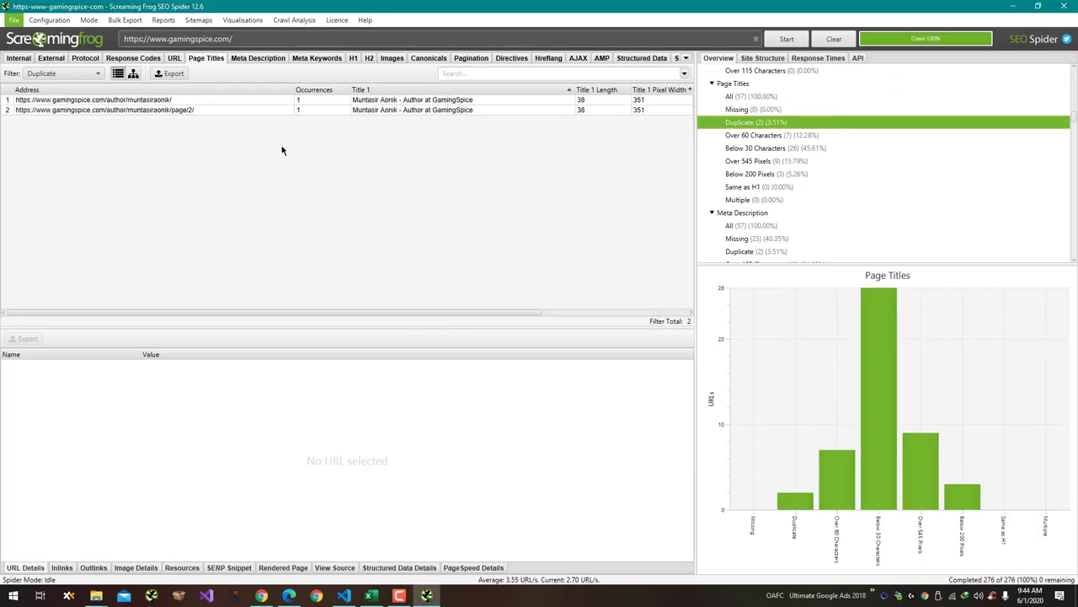
pyautogui.hotkey('alt', 'Tab')
pyautogui.hotkey('alt', 'Tab')
pyautogui.hotkey('alt', 'Tab')
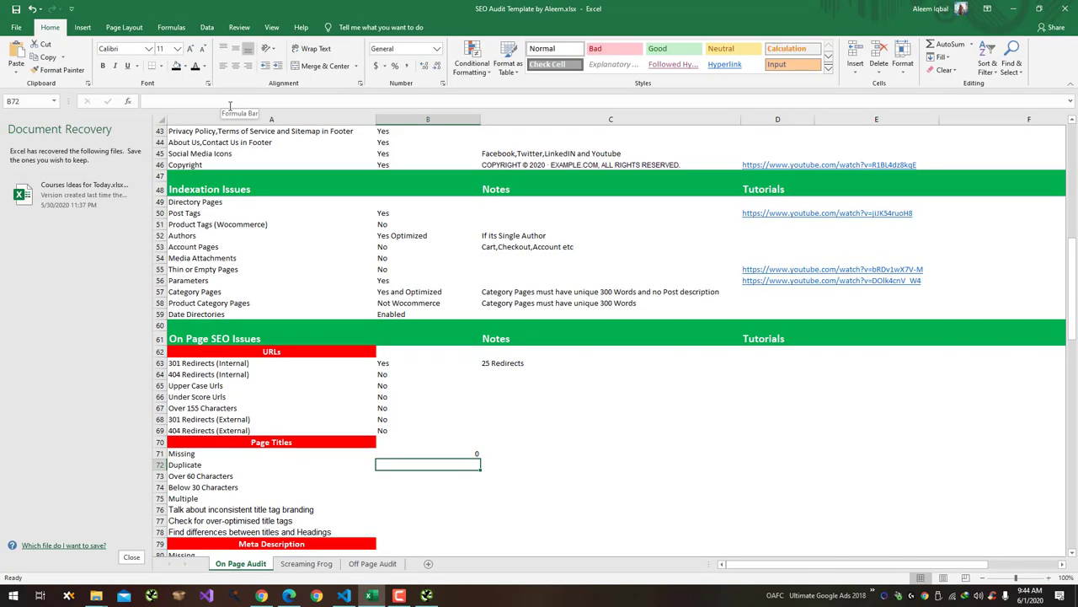
pyautogui.write('No')
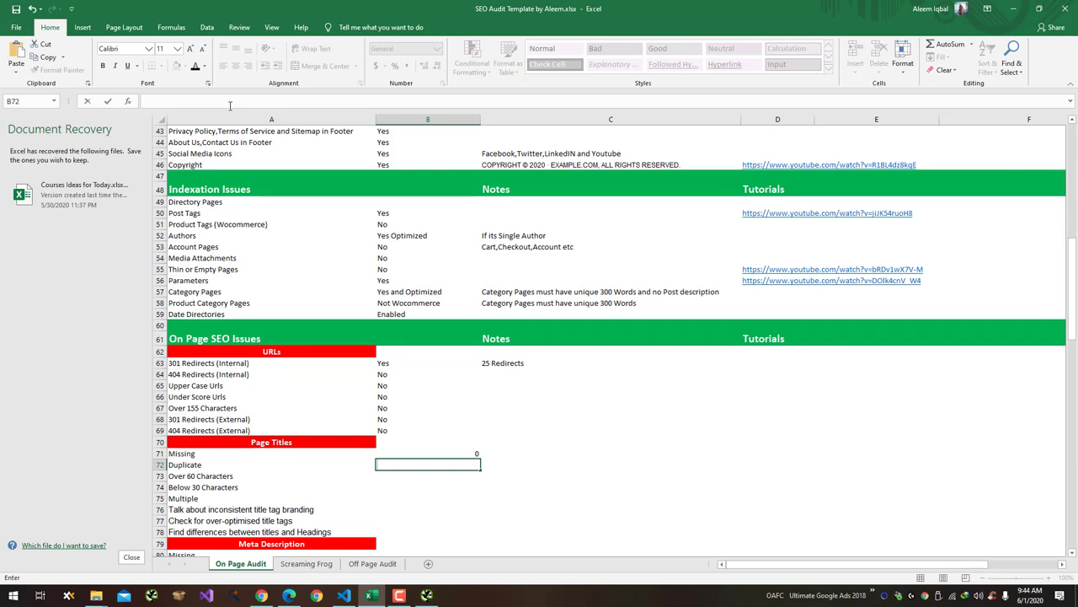
pyautogui.press('Return')
# Step: Check the page titles over 60 characters in Screaming Frog and enter 7 for Over 60 Characters in the Excel sheet
pyautogui.hotkey('alt', 'Tab')
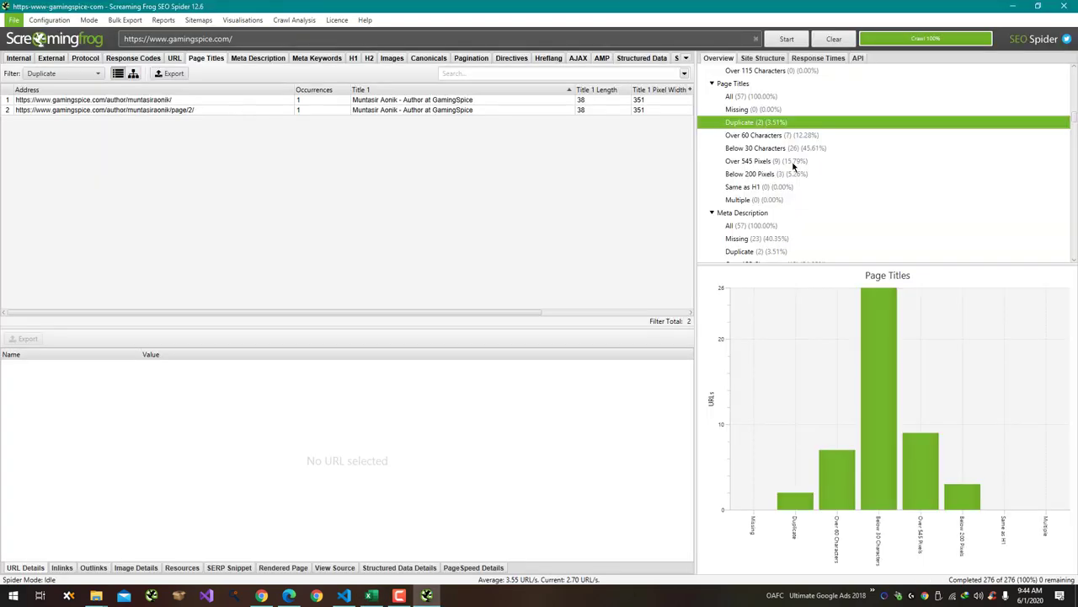
pyautogui.click(781, 139)
pyautogui.hotkey('alt', 'Tab')
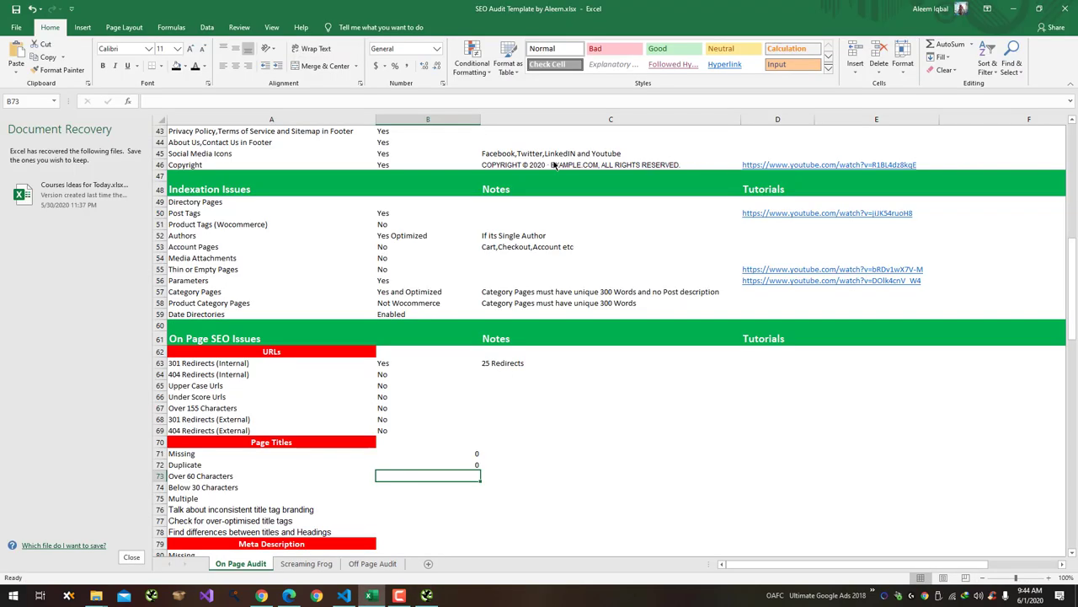
pyautogui.hotkey('alt', 'Tab')
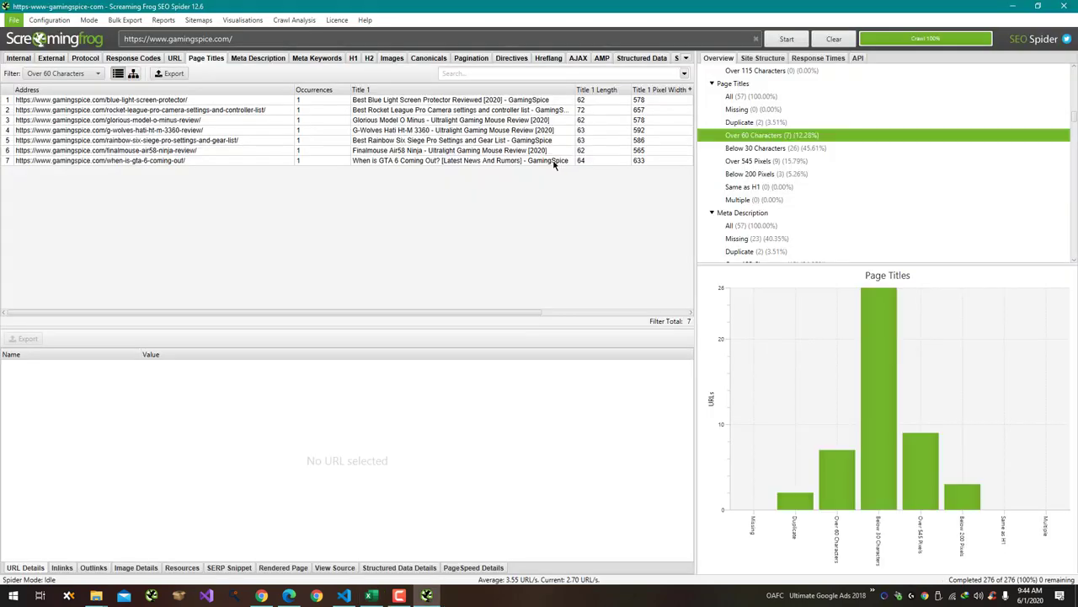
pyautogui.hotkey('alt', 'Tab')
pyautogui.write('7')
pyautogui.press('Return')
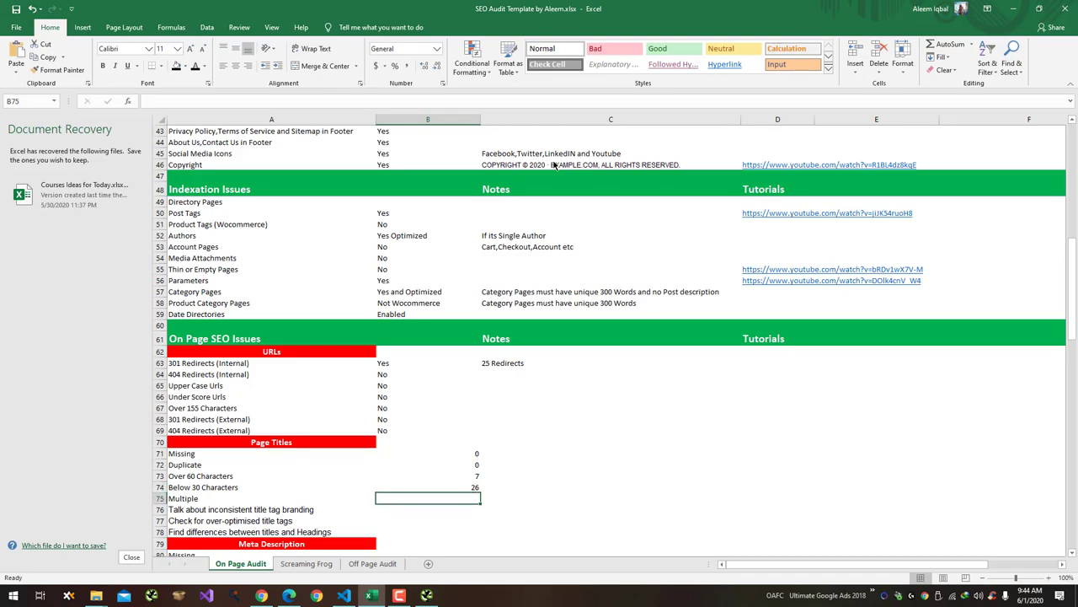
# Step: Using the Screaming Frog page title counts, enter 26 for Below 30 Characters and 0 for Multiple in the Excel sheet
pyautogui.hotkey('alt', 'Tab')
pyautogui.hotkey('alt', 'Tab')
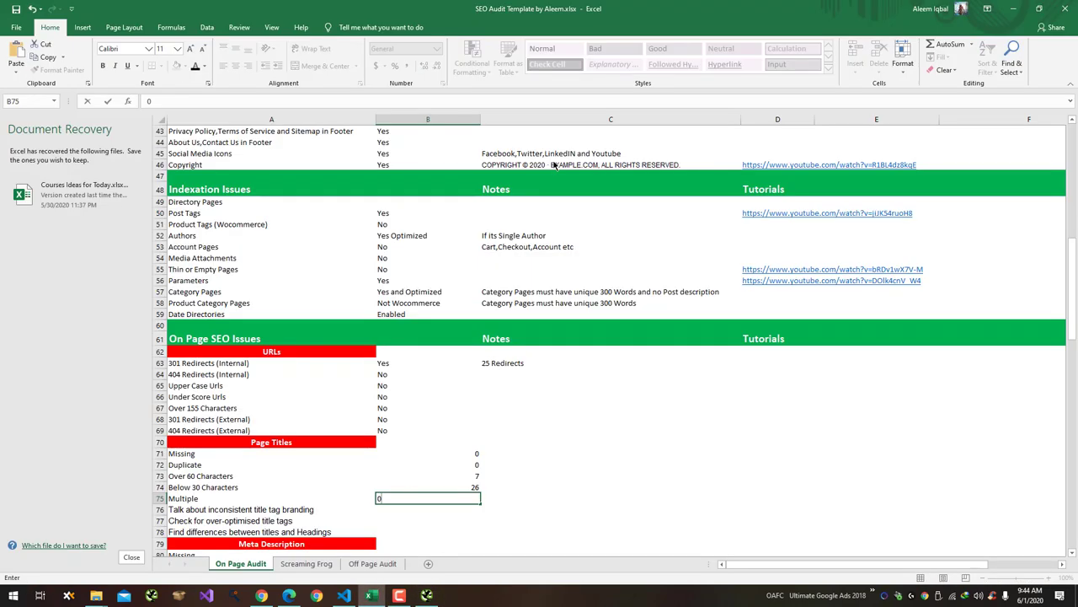
pyautogui.write('26')
pyautogui.press('Return')
pyautogui.write('0')
pyautogui.press('Return')
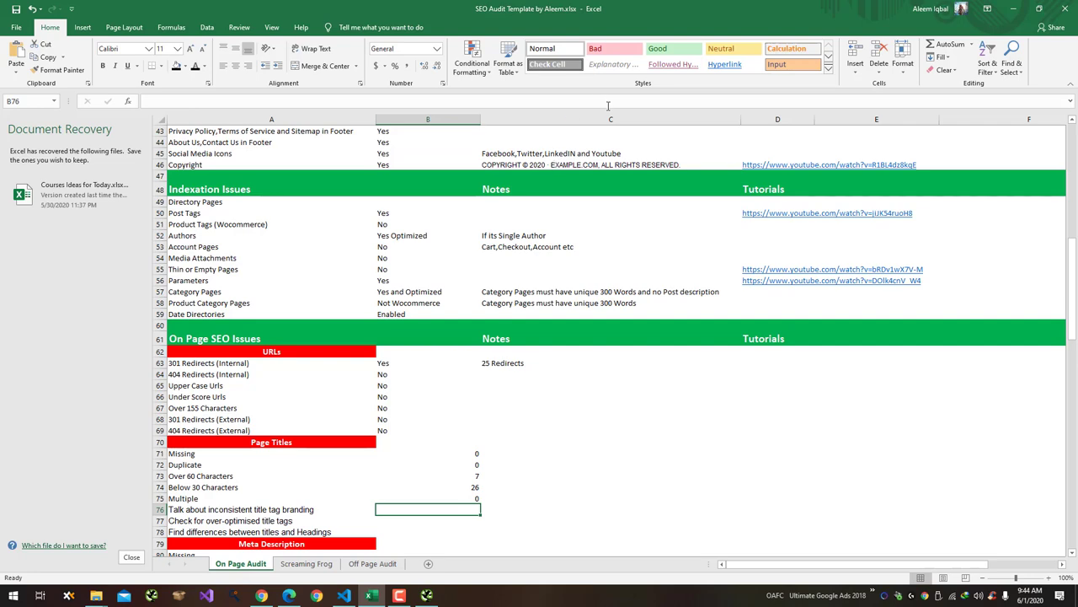
# Step: Review all page titles in Screaming Frog for consistent branding and enter Yes for the inconsistent title tag branding row in Excel
pyautogui.scroll(-1, 611, 279)
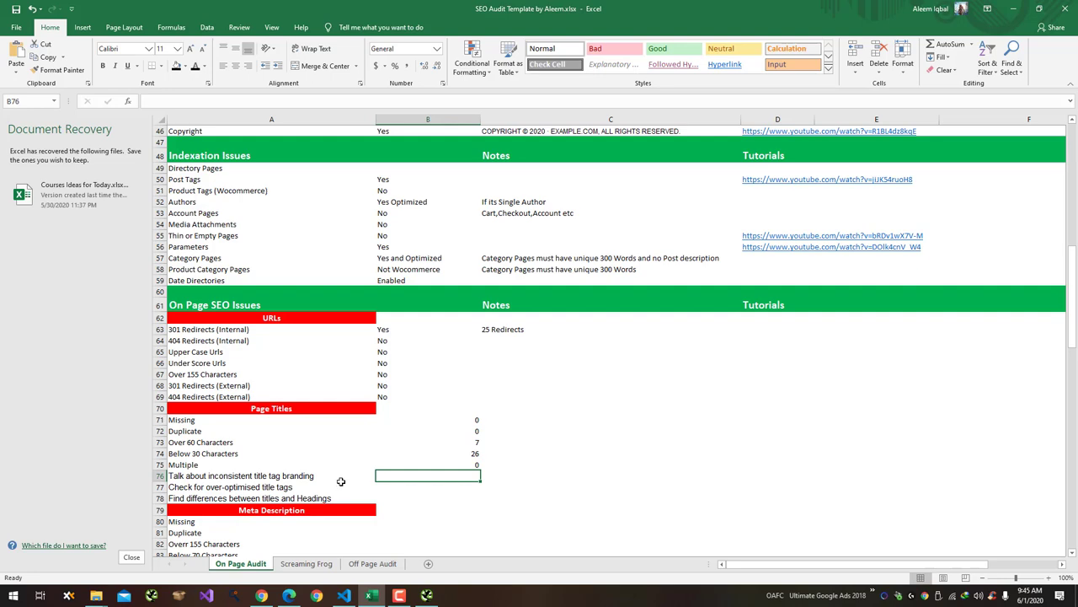
pyautogui.hotkey('alt', 'Tab')
pyautogui.click(769, 122)
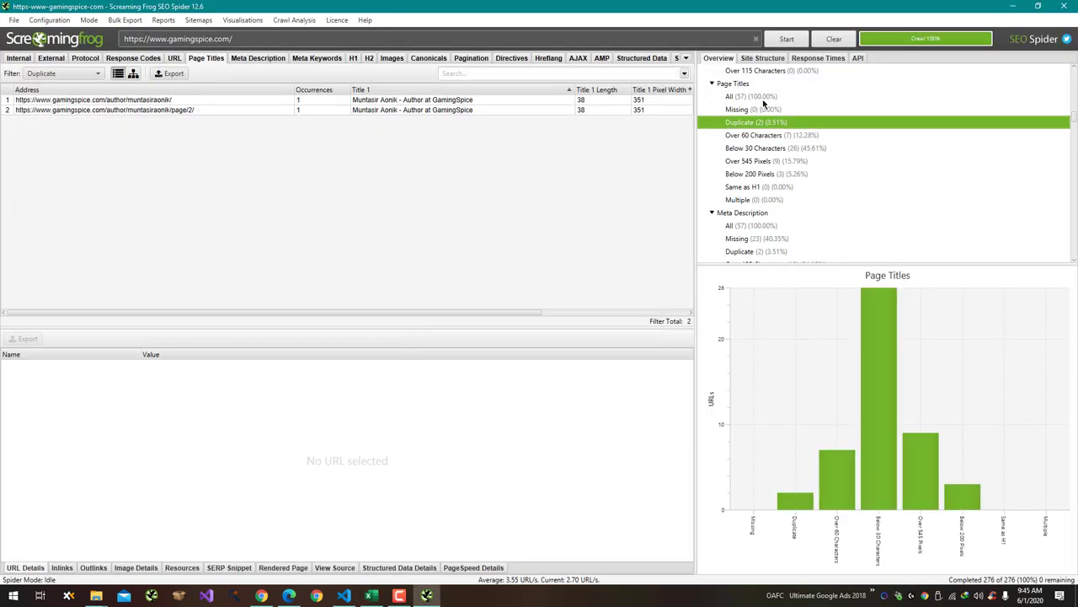
pyautogui.click(761, 100)
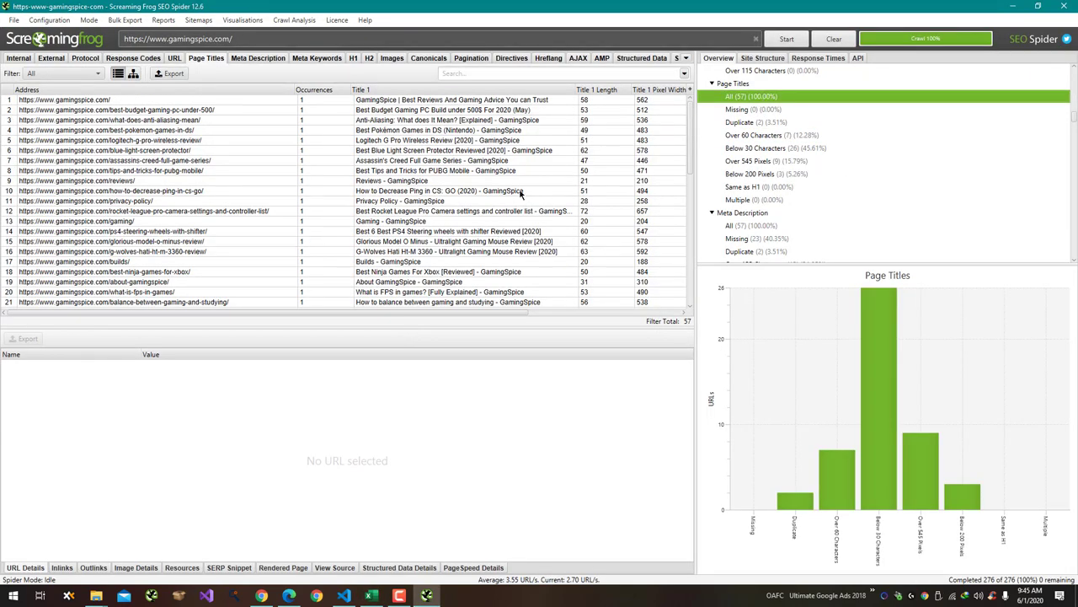
pyautogui.scroll(-12, 522, 202)
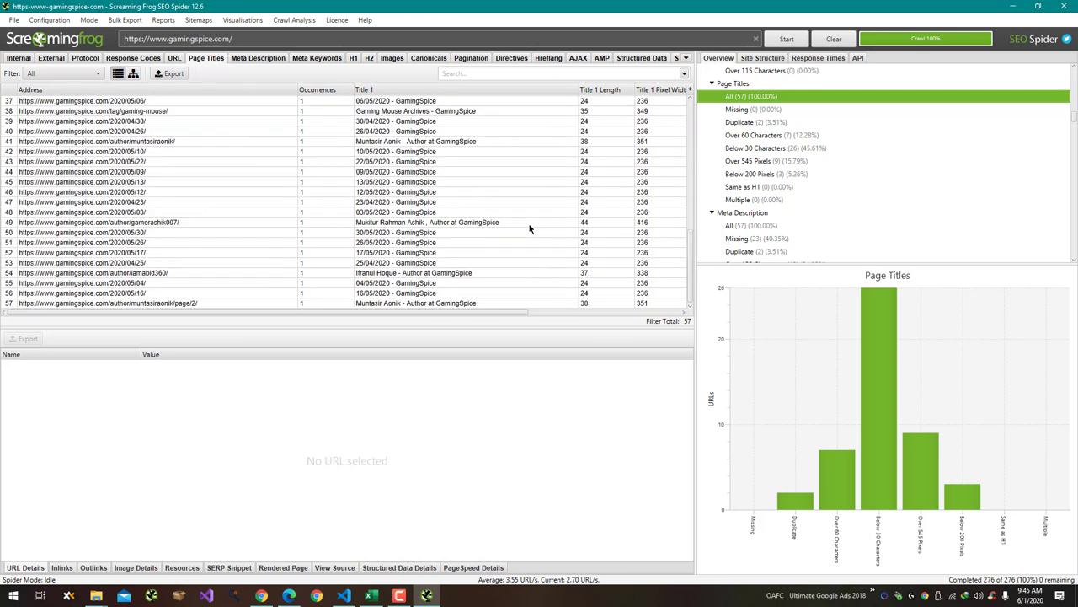
pyautogui.scroll(12, 530, 229)
pyautogui.hotkey('alt', 'Tab')
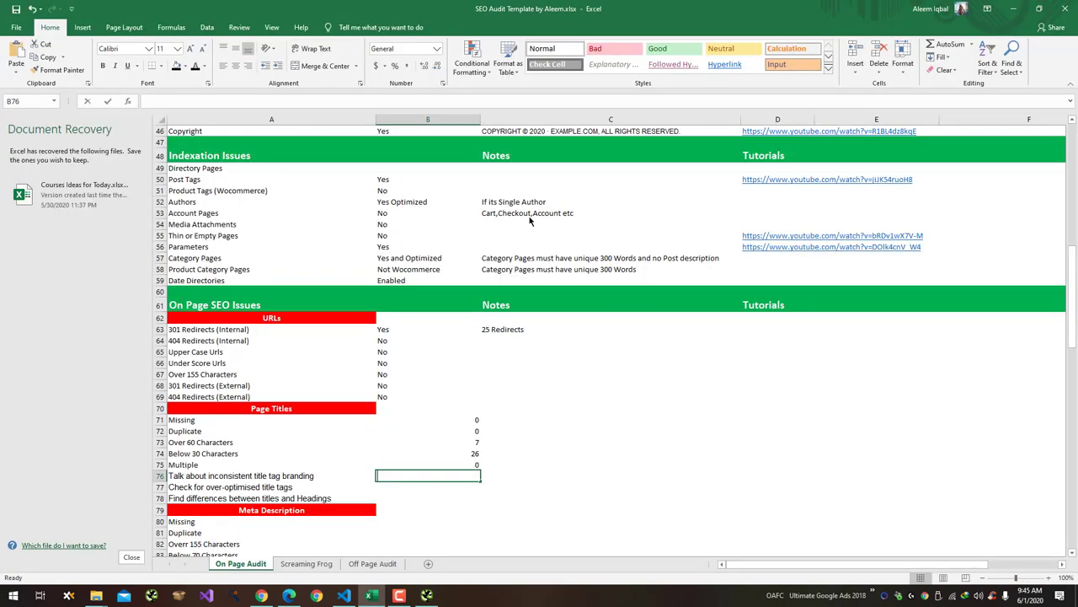
pyautogui.write('Yes')
pyautogui.press('Return')
# Step: Review all page titles in Screaming Frog for over-optimisation and enter Yes for the over-optimised title tags row in Excel
pyautogui.hotkey('alt', 'Tab')
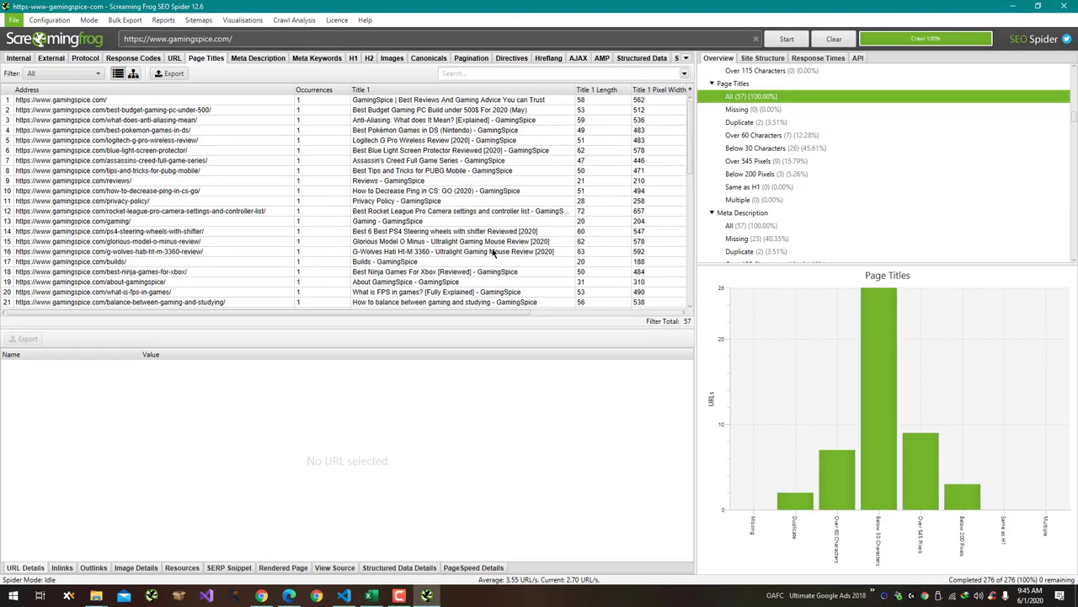
pyautogui.scroll(-4, 523, 202)
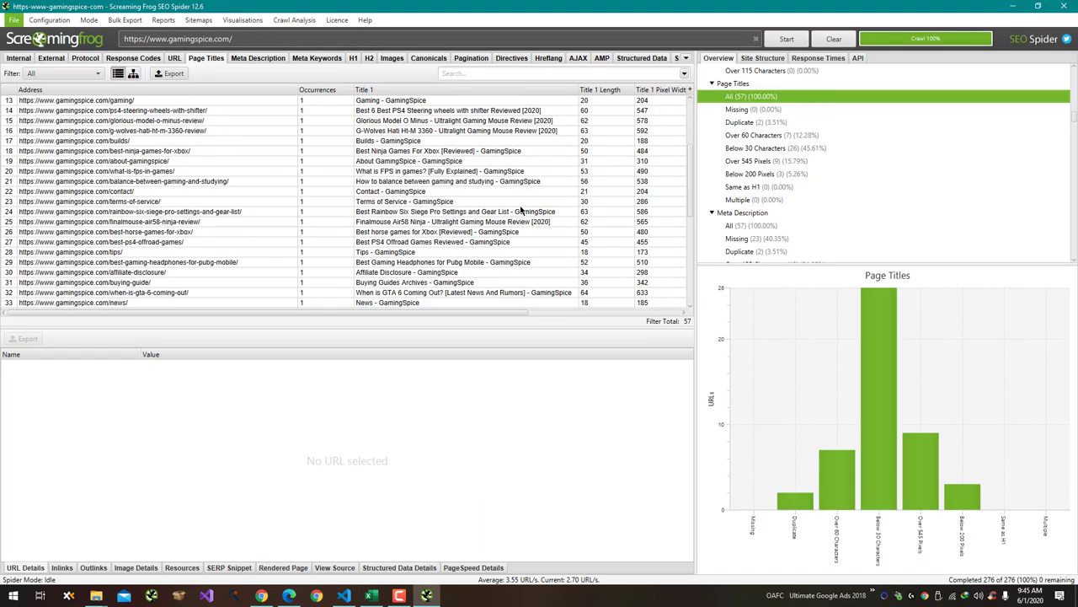
pyautogui.scroll(-6, 510, 253)
pyautogui.scroll(5, 462, 215)
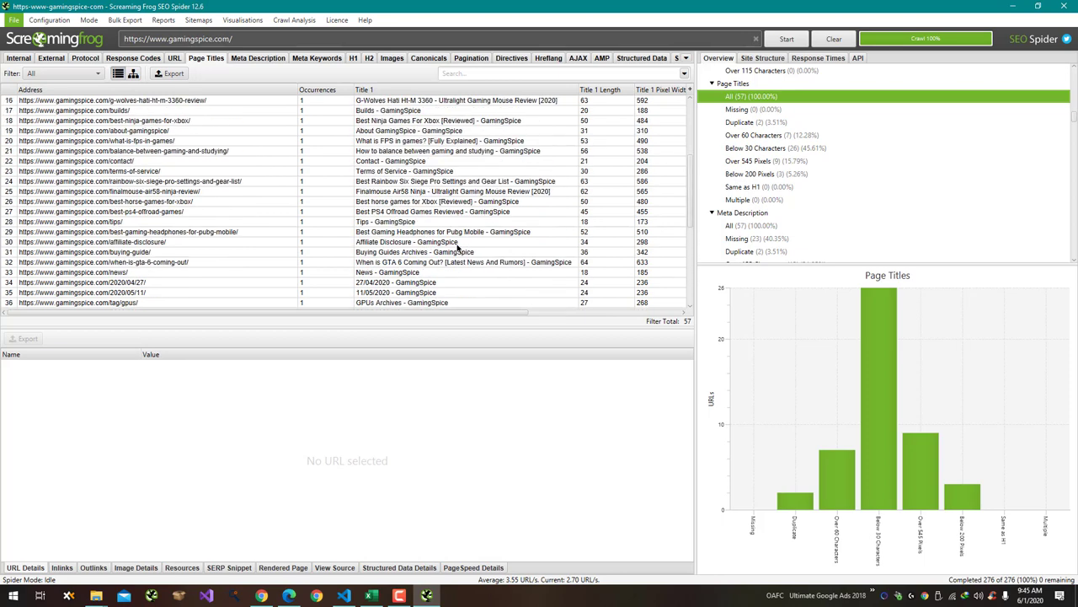
pyautogui.scroll(5, 464, 227)
pyautogui.hotkey('alt', 'Tab')
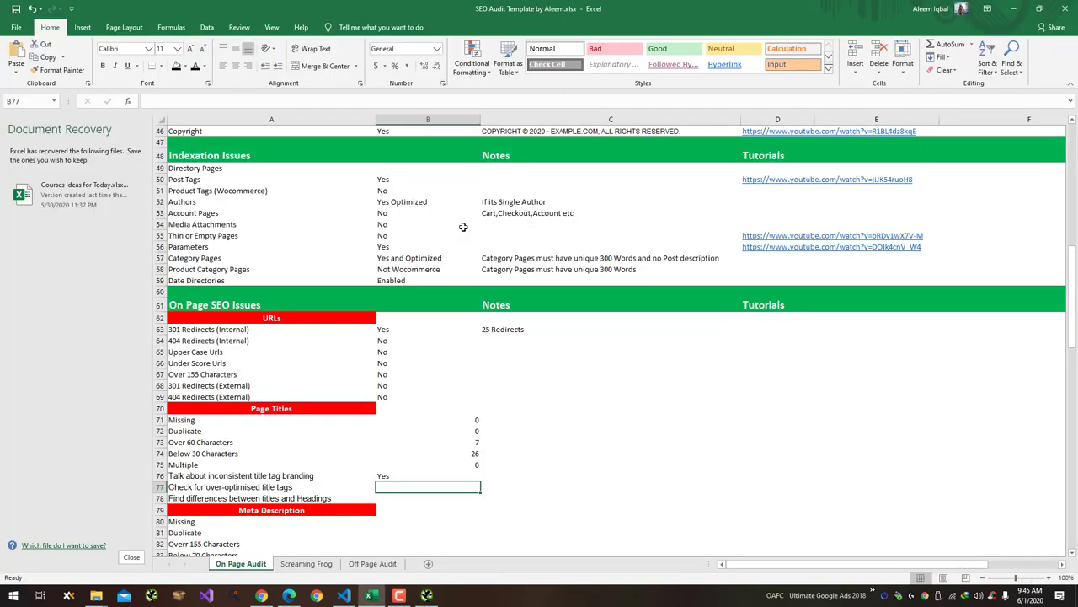
pyautogui.write('Yes')
pyautogui.press('Return')
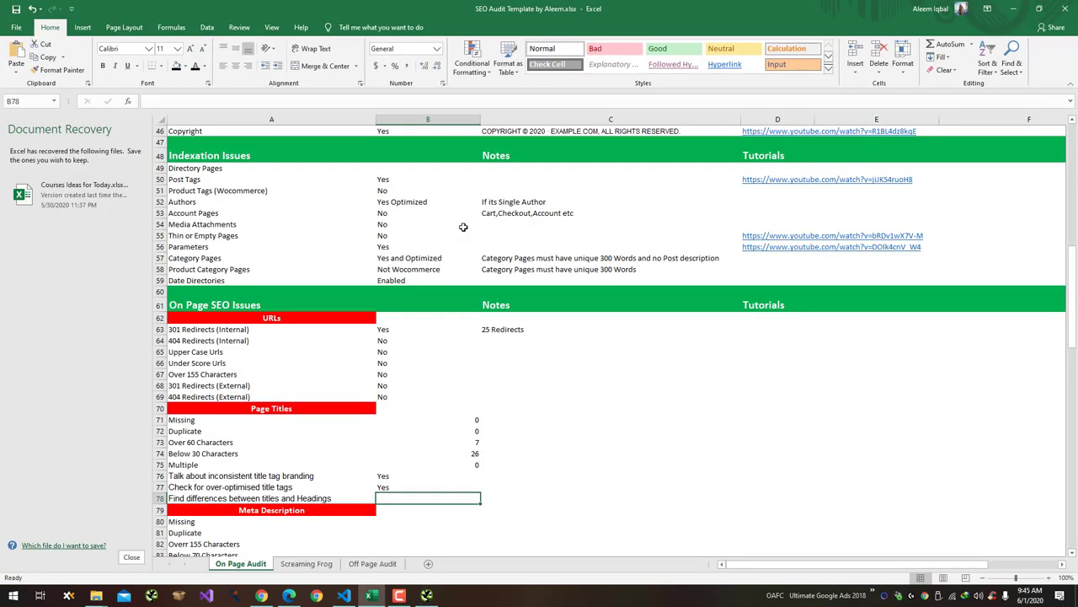
pyautogui.hotkey('alt', 'Tab')
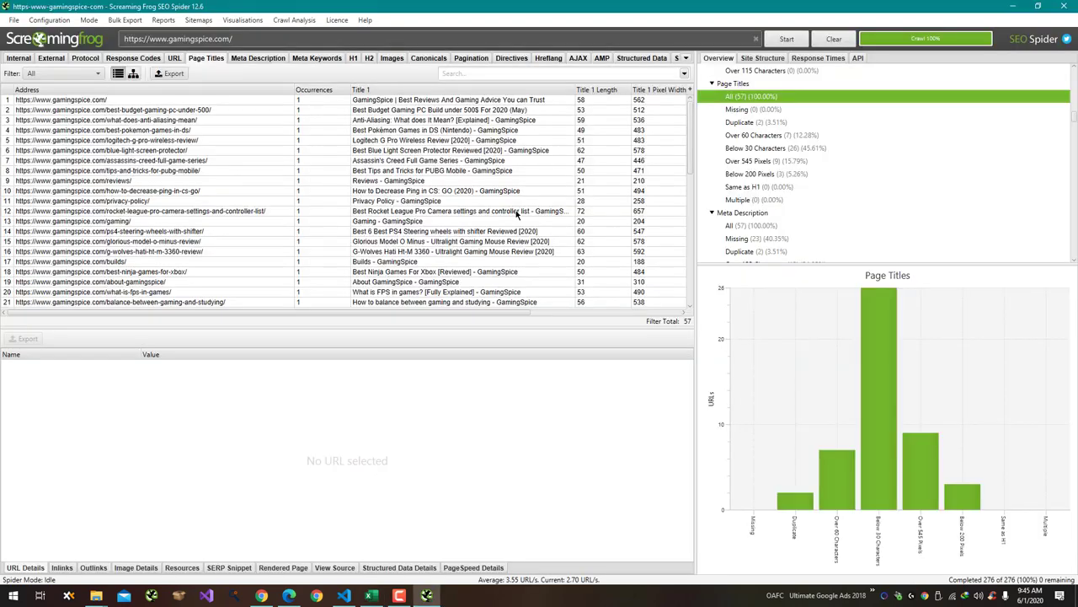
pyautogui.hotkey('alt', 'Tab')
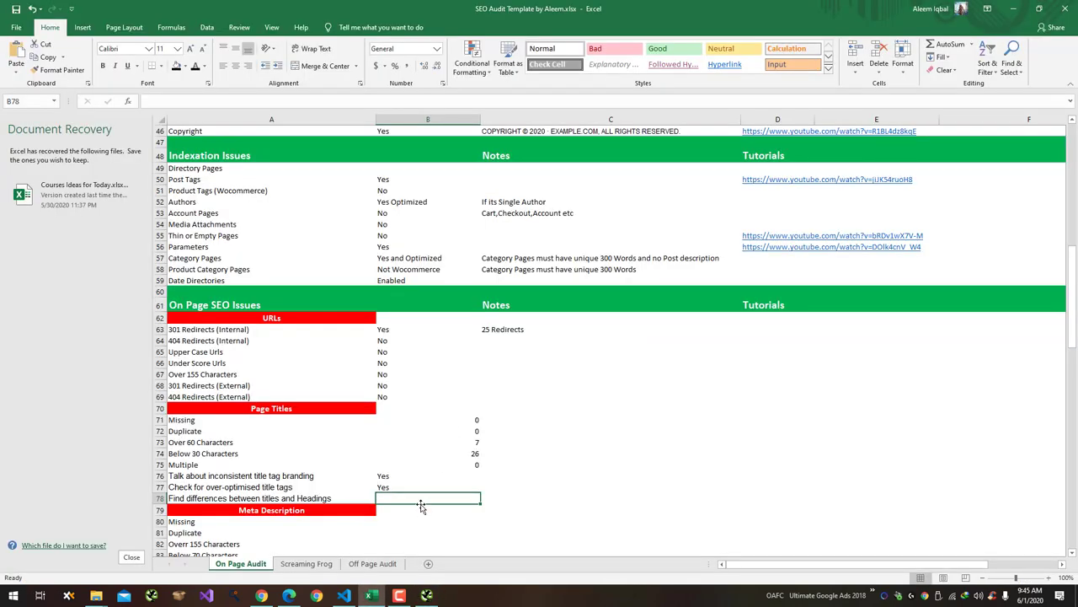
pyautogui.hotkey('alt', 'Tab')
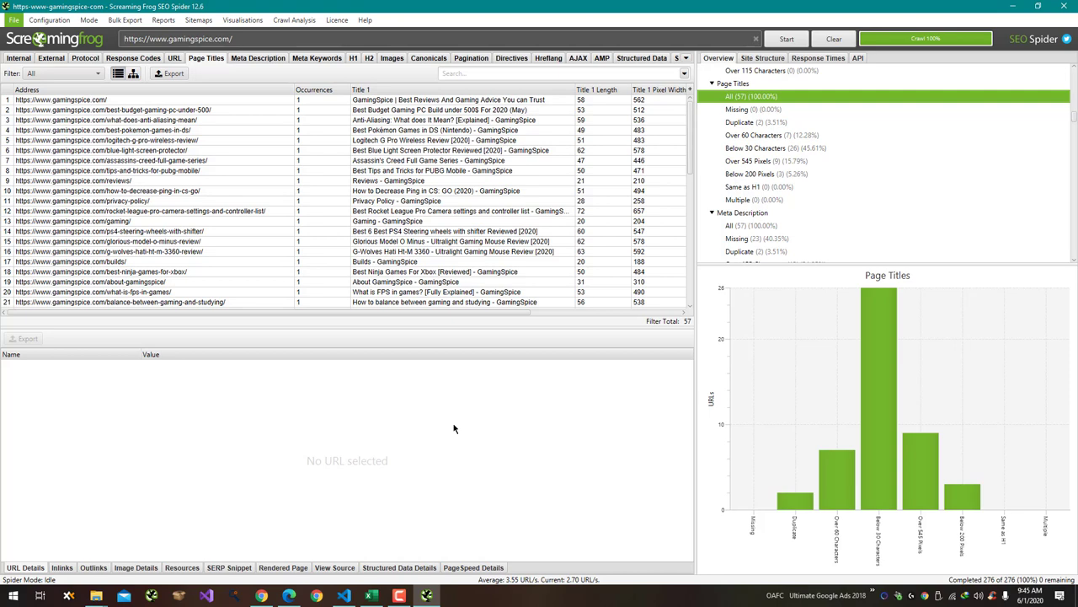
pyautogui.hotkey('alt', 'Tab')
# Step: Review the URLs with missing meta descriptions in Screaming Frog and enter 3 for Missing under Meta Description in Excel
pyautogui.scroll(-1, 456, 428)
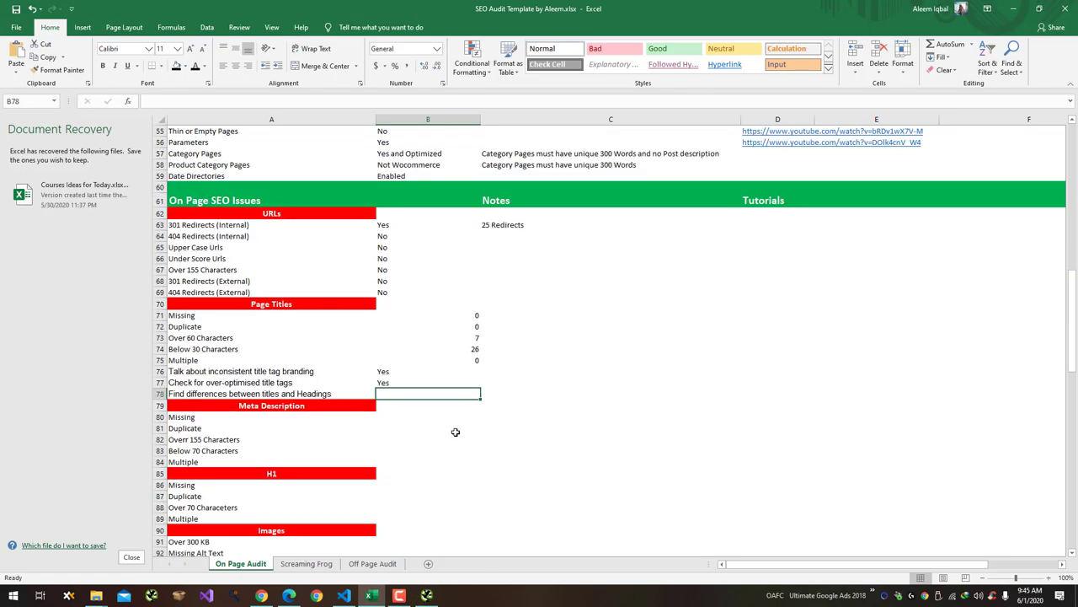
pyautogui.click(438, 417)
pyautogui.hotkey('alt', 'Tab')
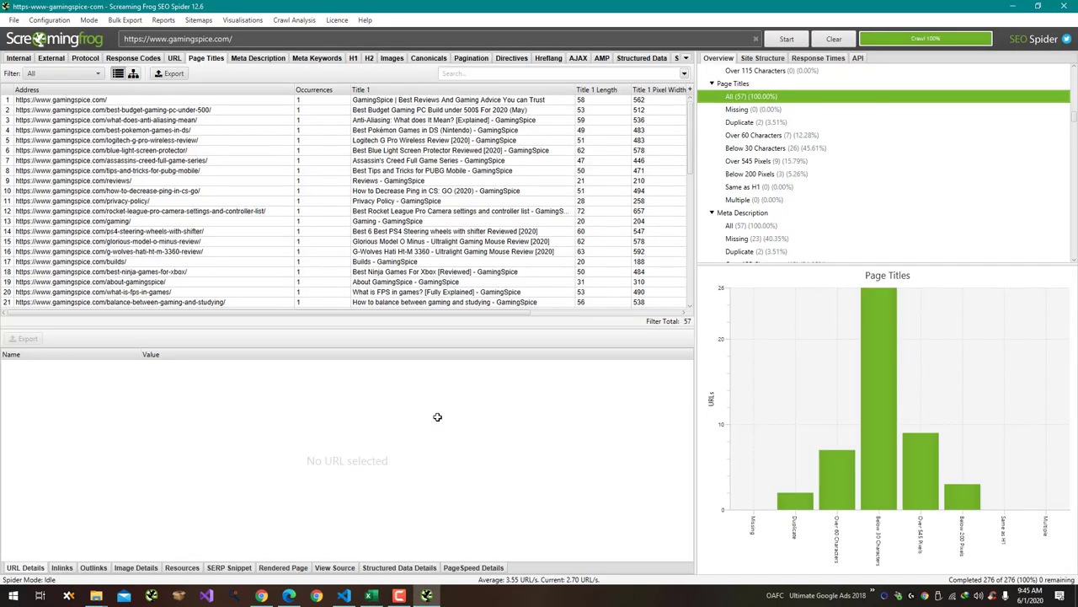
pyautogui.scroll(-1, 799, 221)
pyautogui.click(782, 204)
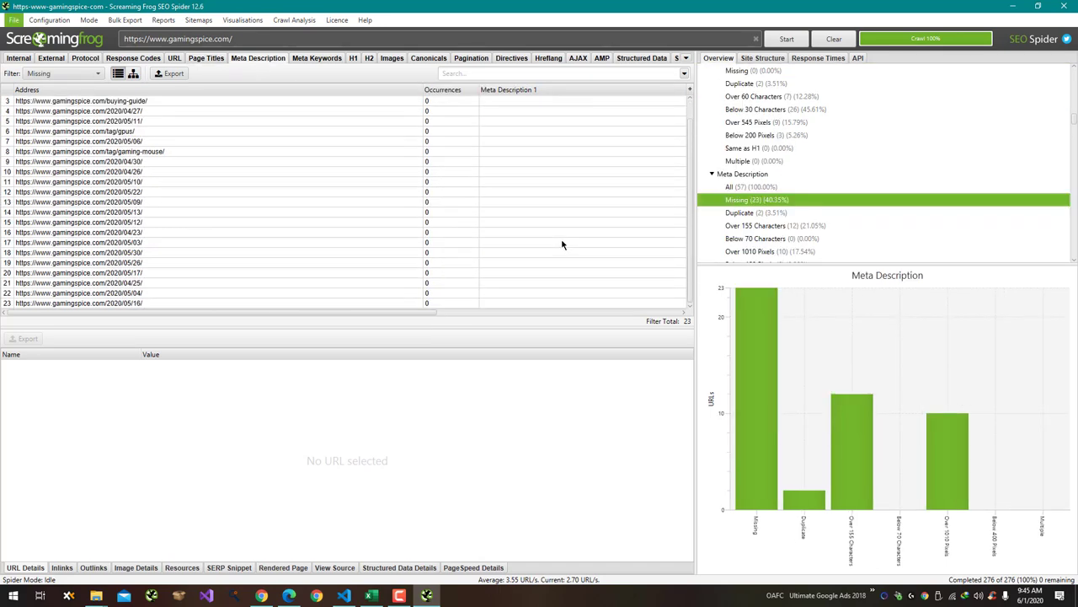
pyautogui.moveTo(176, 102); pyautogui.dragTo(184, 117)
pyautogui.hotkey('alt', 'Tab')
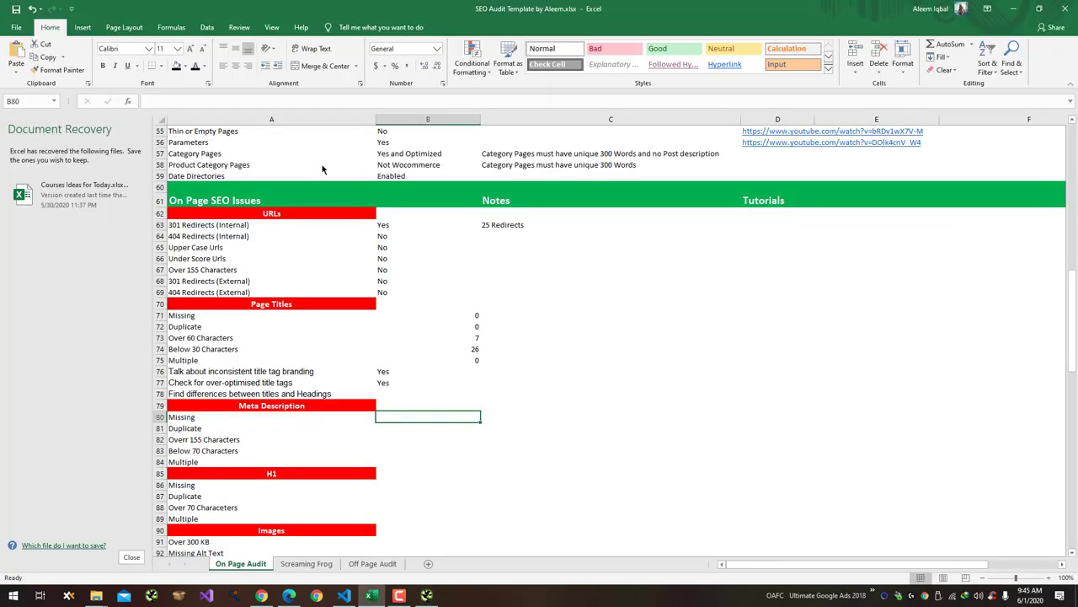
pyautogui.write('23')
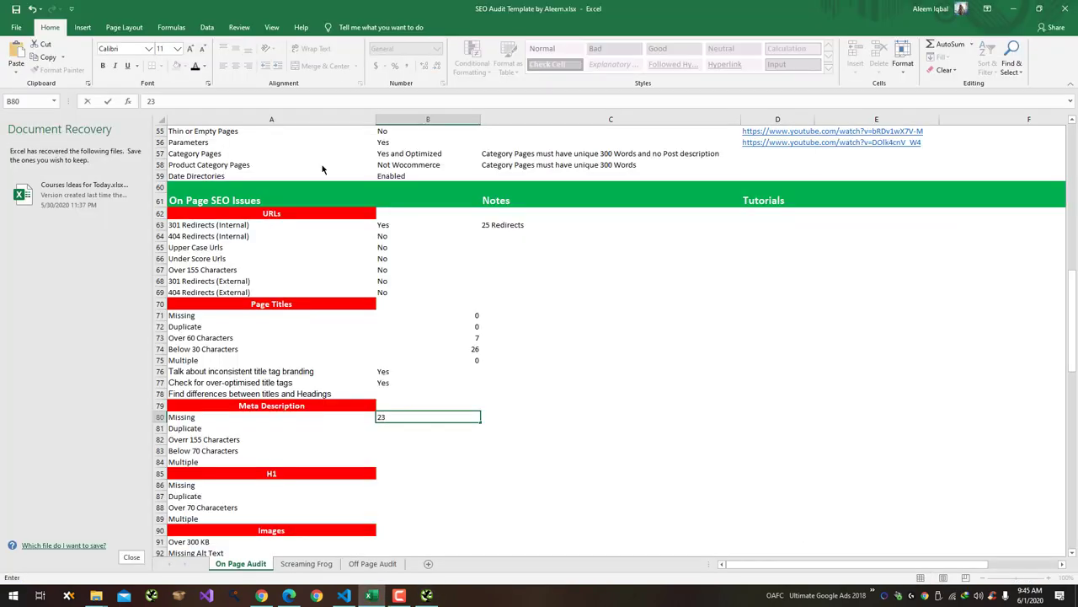
pyautogui.press('Return')
# Step: Review the duplicate meta descriptions in Screaming Frog and enter 0 for Duplicate under Meta Description in Excel
pyautogui.hotkey('alt', 'Tab')
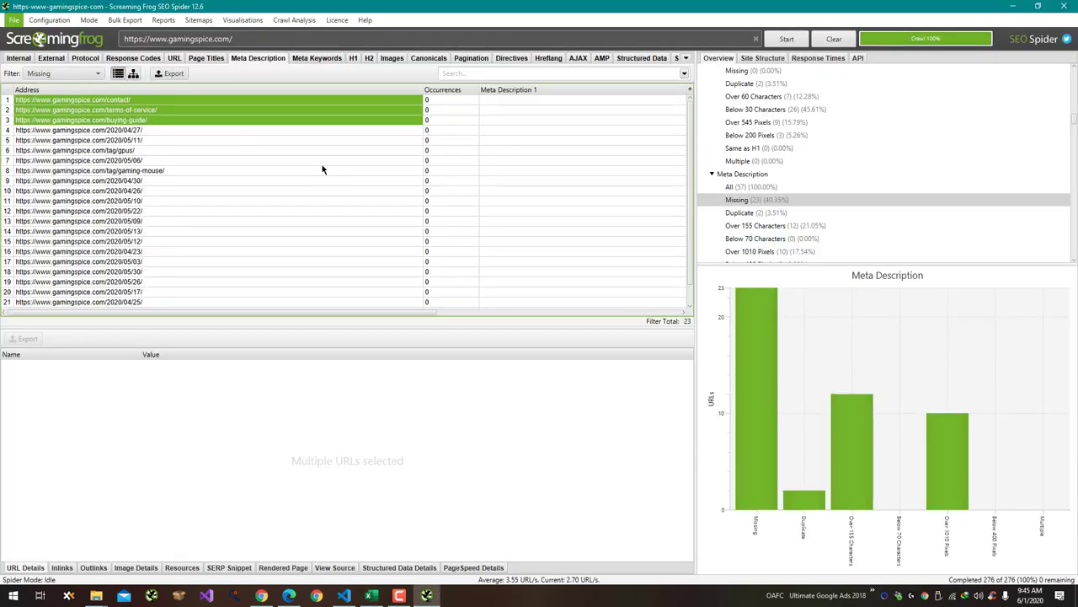
pyautogui.click(801, 213)
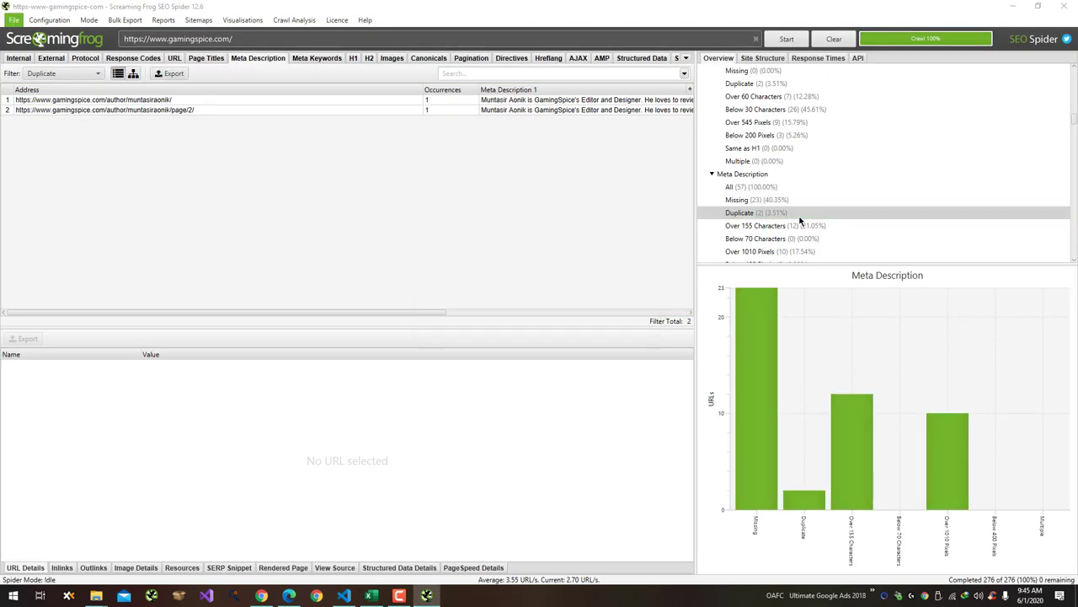
pyautogui.hotkey('alt', 'Tab')
# Step: Check the meta descriptions over 155 characters in Screaming Frog and enter 12 in the matching Meta Description row in Excel
pyautogui.hotkey('alt', 'Tab')
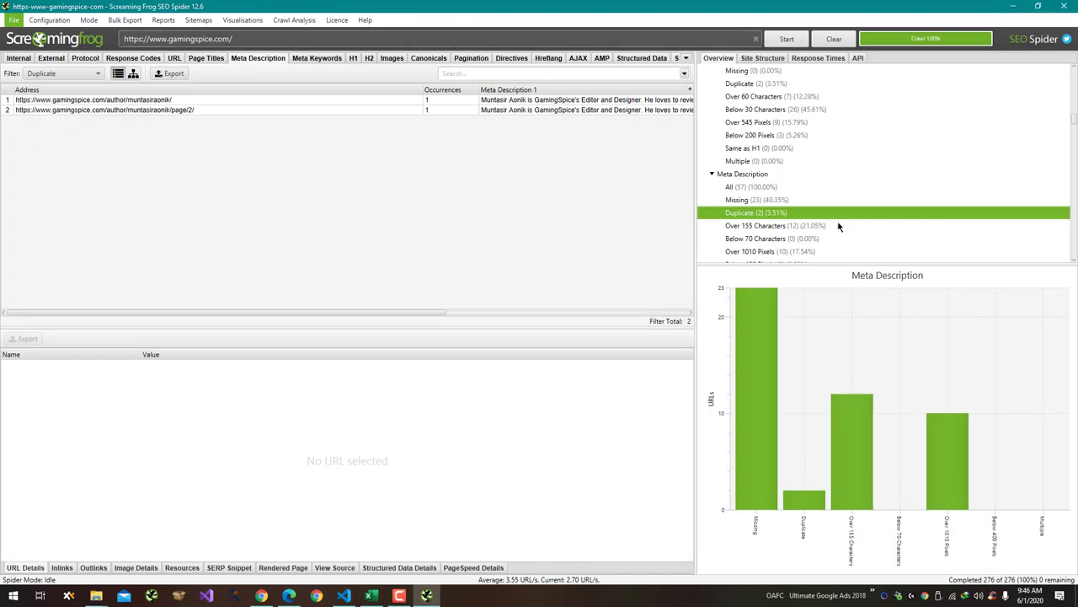
pyautogui.scroll(-1, 796, 210)
pyautogui.click(792, 192)
pyautogui.hotkey('alt', 'Tab')
pyautogui.write('12')
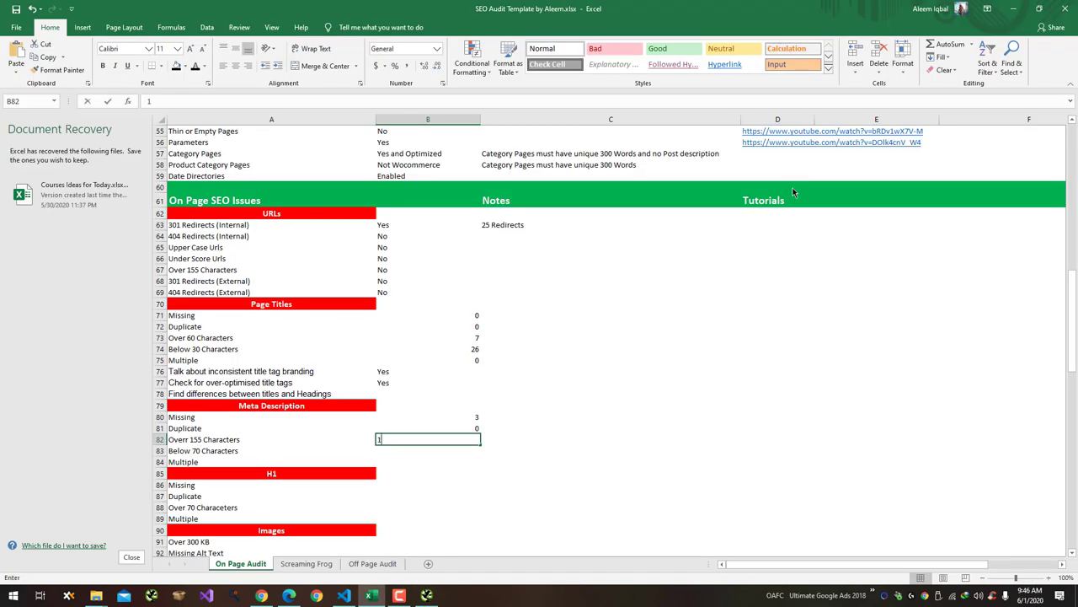
pyautogui.press('Return')
# Step: Using the Screaming Frog meta description counts, enter 0 for Below 70 Characters and 0 for Multiple in Excel
pyautogui.hotkey('alt', 'Tab')
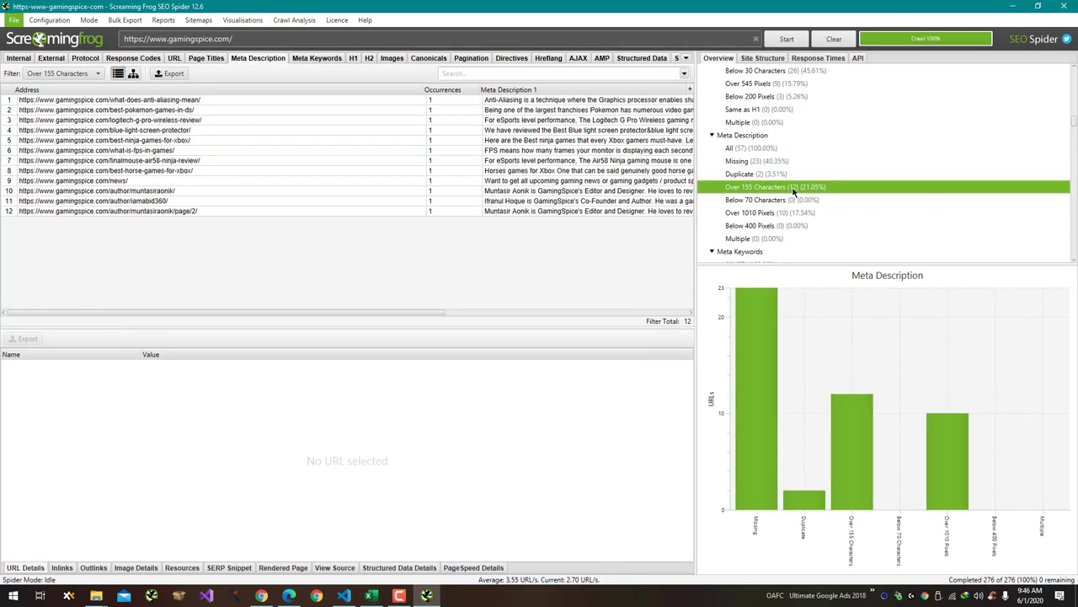
pyautogui.hotkey('alt', 'Tab')
pyautogui.write('0')
pyautogui.press('Return')
pyautogui.write('0')
pyautogui.press('Return')
# Step: Check the pages with multiple H1 headings in Screaming Frog and enter 2 for Multiple under H1 in Excel
pyautogui.hotkey('alt', 'Tab')
pyautogui.scroll(-5, 852, 227)
pyautogui.click(805, 226)
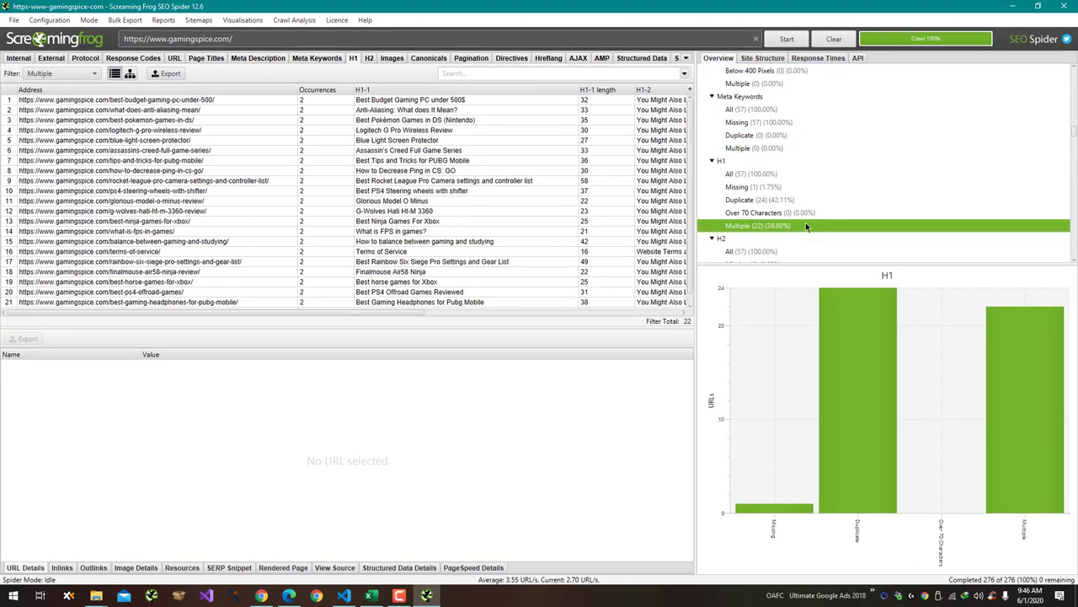
pyautogui.scroll(-1, 589, 257)
pyautogui.scroll(1, 590, 257)
pyautogui.hotkey('alt', 'Tab')
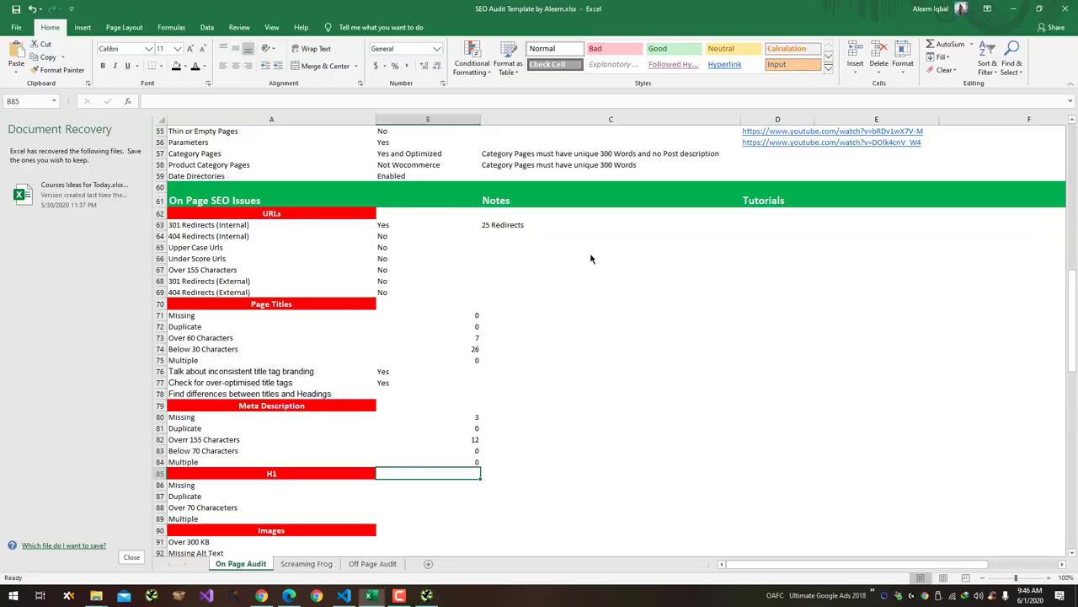
pyautogui.press('Left')
pyautogui.press('Down')
pyautogui.press('Down')
pyautogui.press('Down')
pyautogui.press('Right')
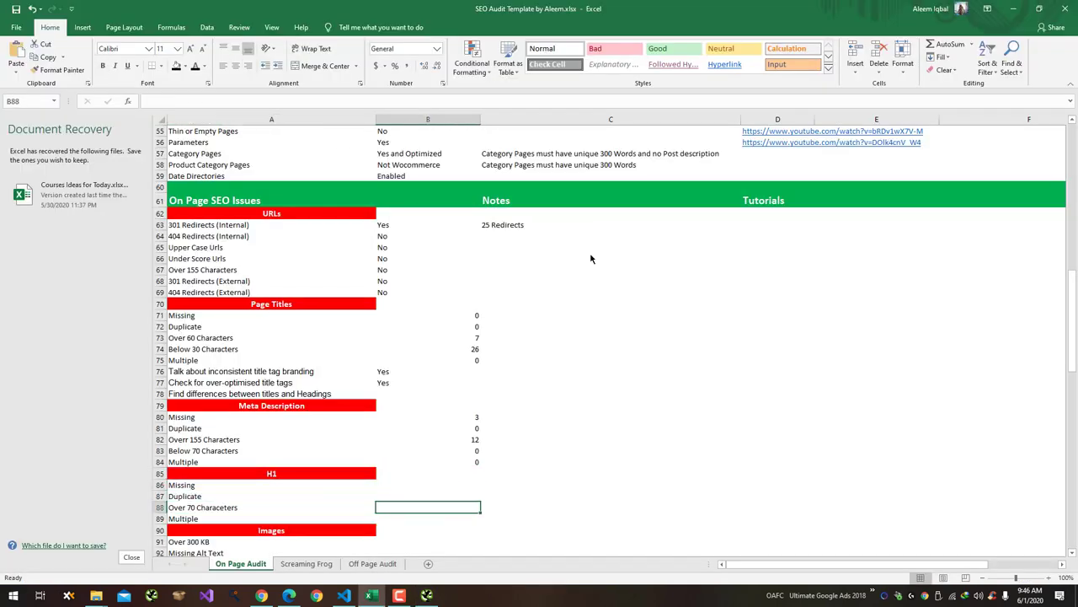
pyautogui.press('Down')
pyautogui.hotkey('alt', 'Tab')
pyautogui.hotkey('alt', 'Tab')
pyautogui.write('2')
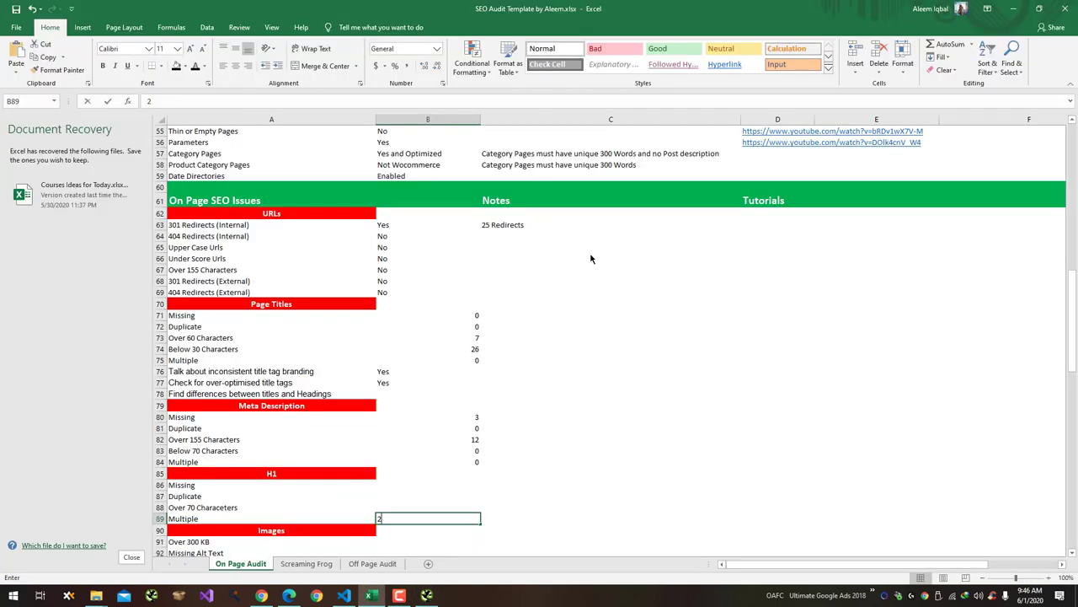
pyautogui.press('Return')
# Step: Using the Screaming Frog H1 counts, enter 0 for Over 70 Characters and 24 for Duplicate under H1 in Excel
pyautogui.hotkey('alt', 'Tab')
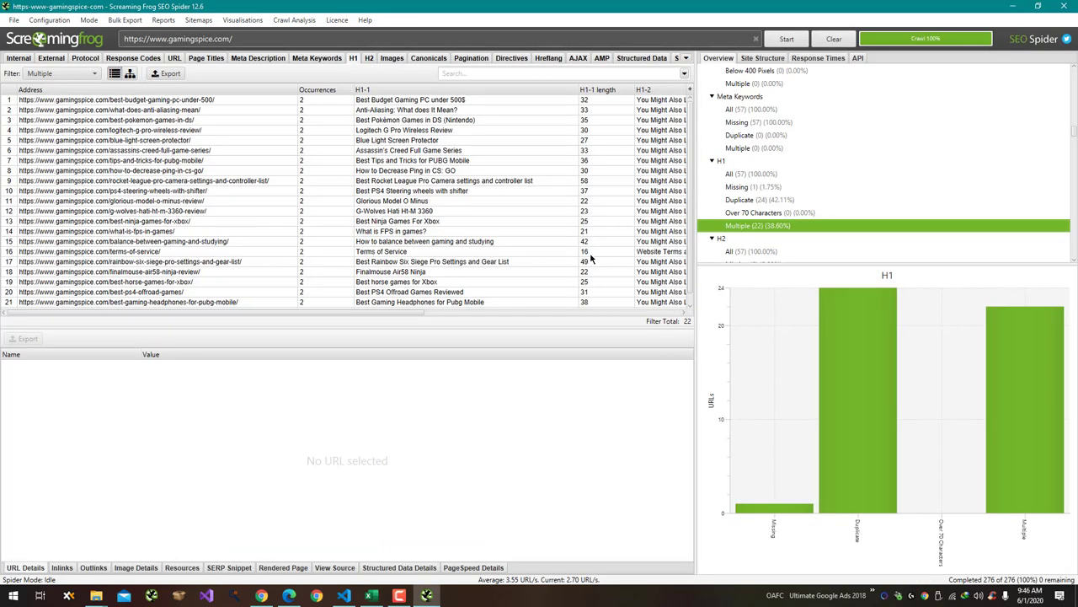
pyautogui.hotkey('alt', 'Tab')
pyautogui.press('Up')
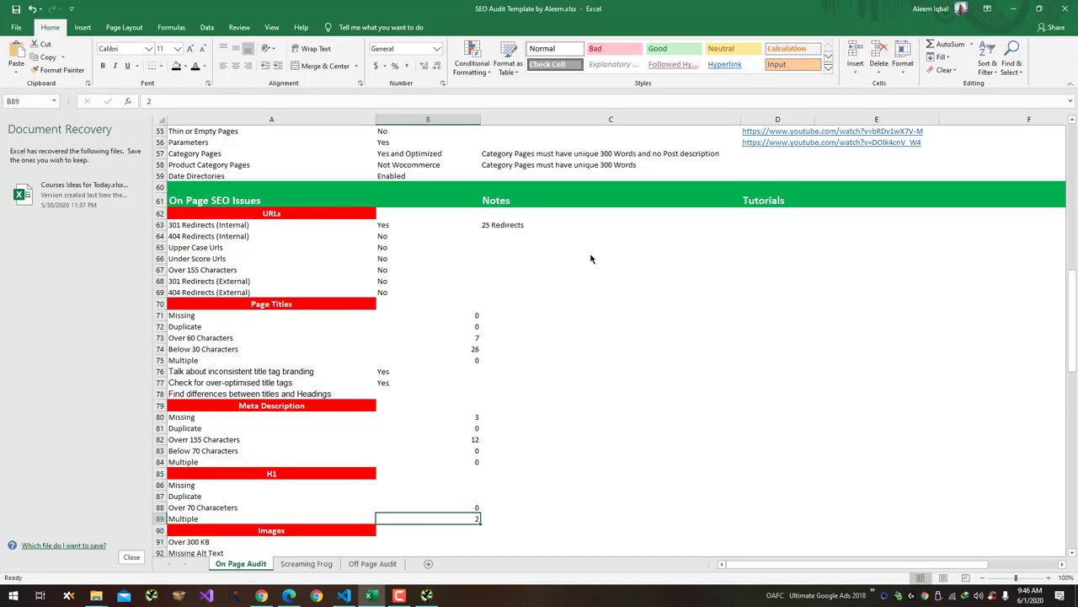
pyautogui.press('Up')
pyautogui.press('Up')
pyautogui.hotkey('alt', 'Tab')
pyautogui.hotkey('alt', 'Tab')
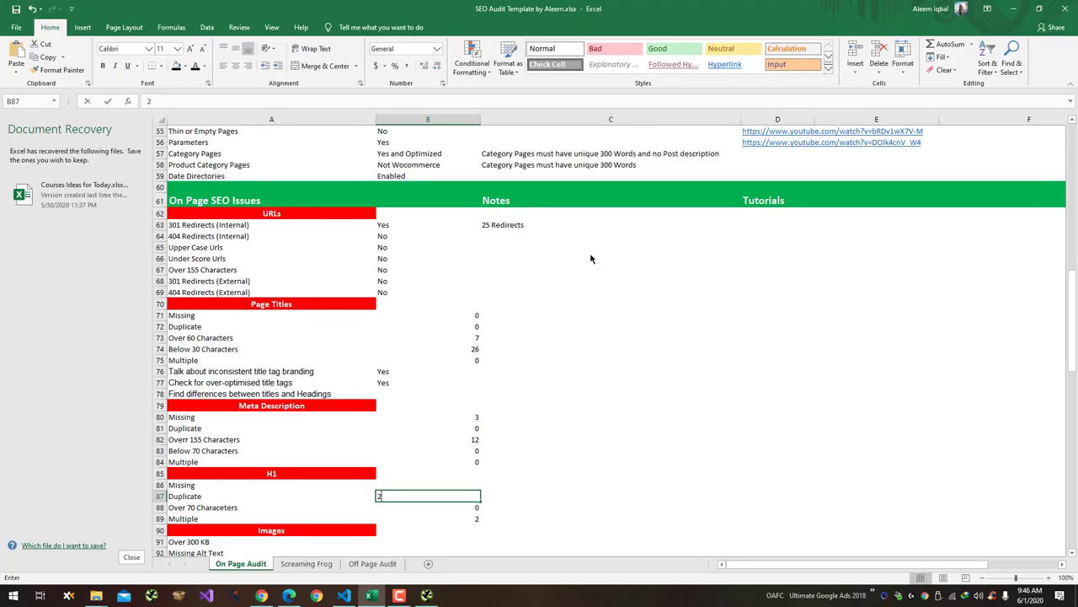
pyautogui.write('24')
pyautogui.press('Return')
# Step: Check the missing H1 count in Screaming Frog and enter 1 for Missing under H1 in Excel
pyautogui.press('Up')
pyautogui.press('Up')
pyautogui.hotkey('alt', 'Tab')
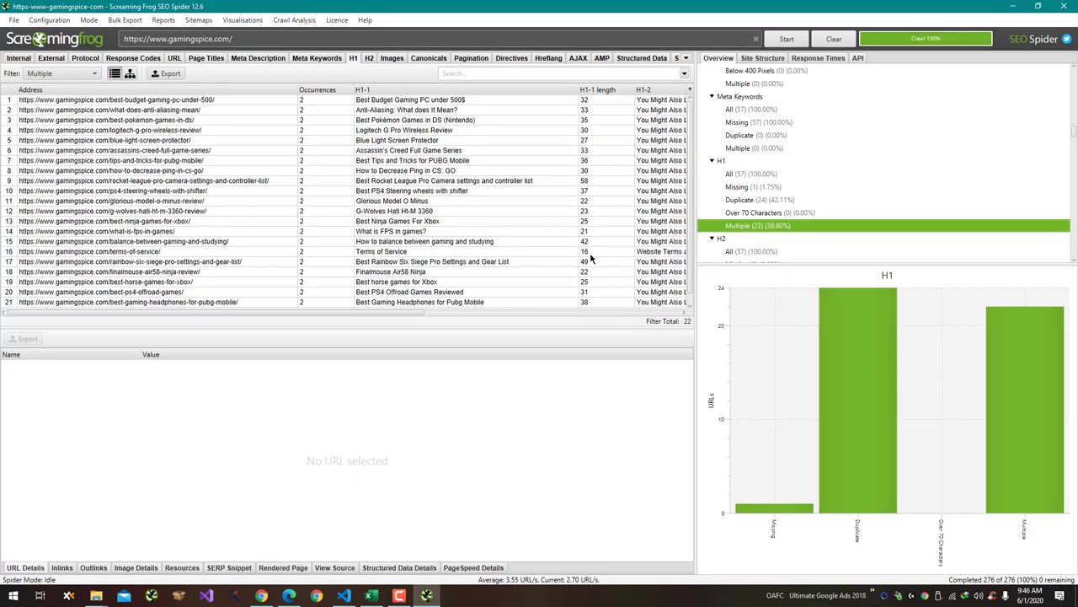
pyautogui.hotkey('alt', 'Tab')
pyautogui.write('1')
pyautogui.press('Return')
# Step: Check the images over 100 KB in Screaming Frog and enter 1 for Over 300 KB under Images in Excel
pyautogui.scroll(-6, 638, 357)
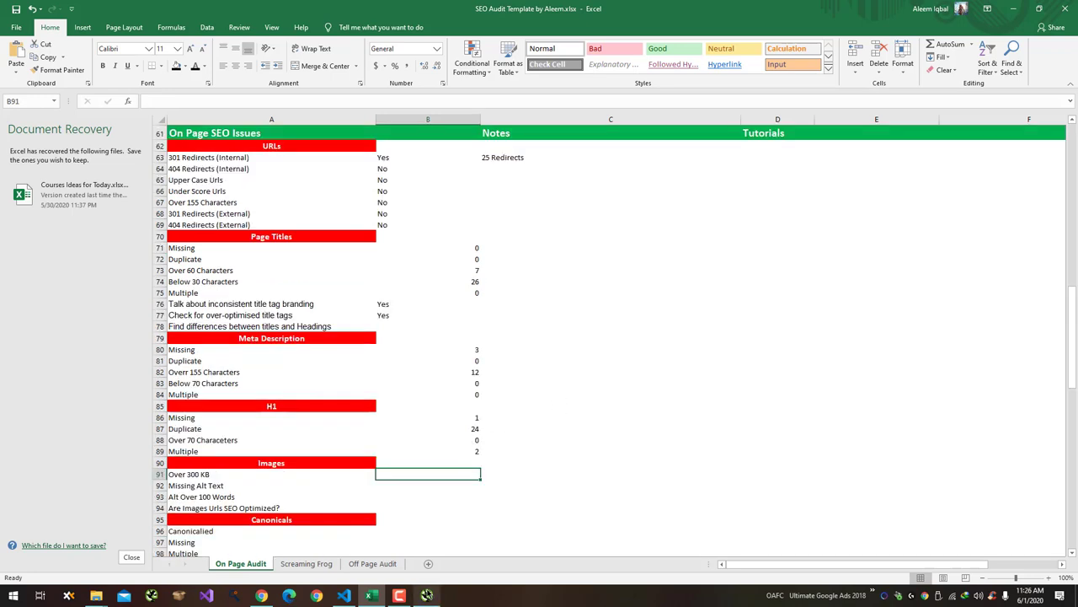
pyautogui.click(427, 595)
pyautogui.scroll(-3, 818, 140)
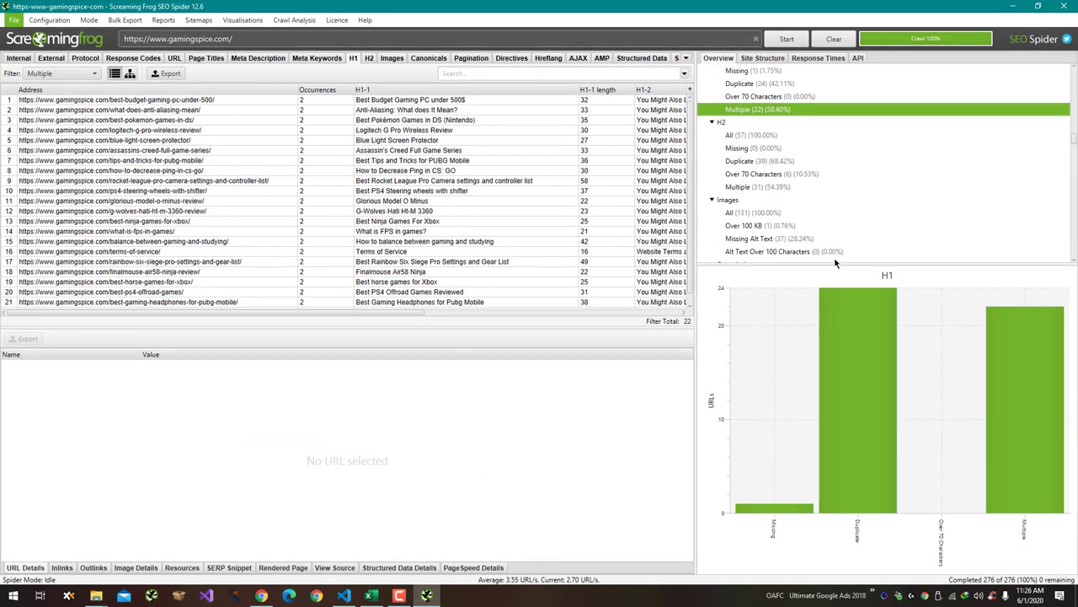
pyautogui.click(839, 227)
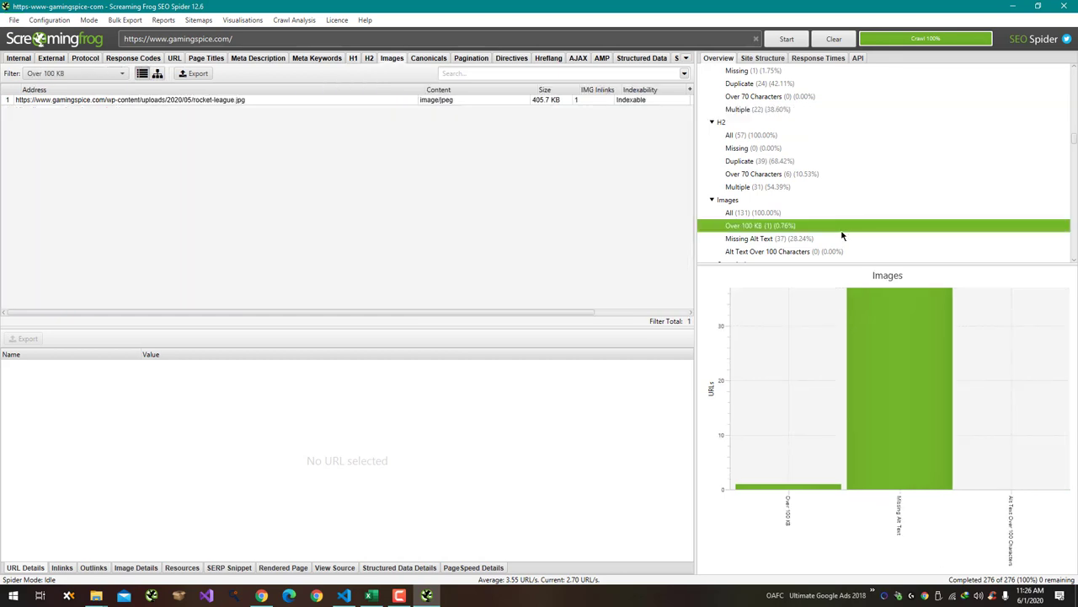
pyautogui.hotkey('alt', 'Tab')
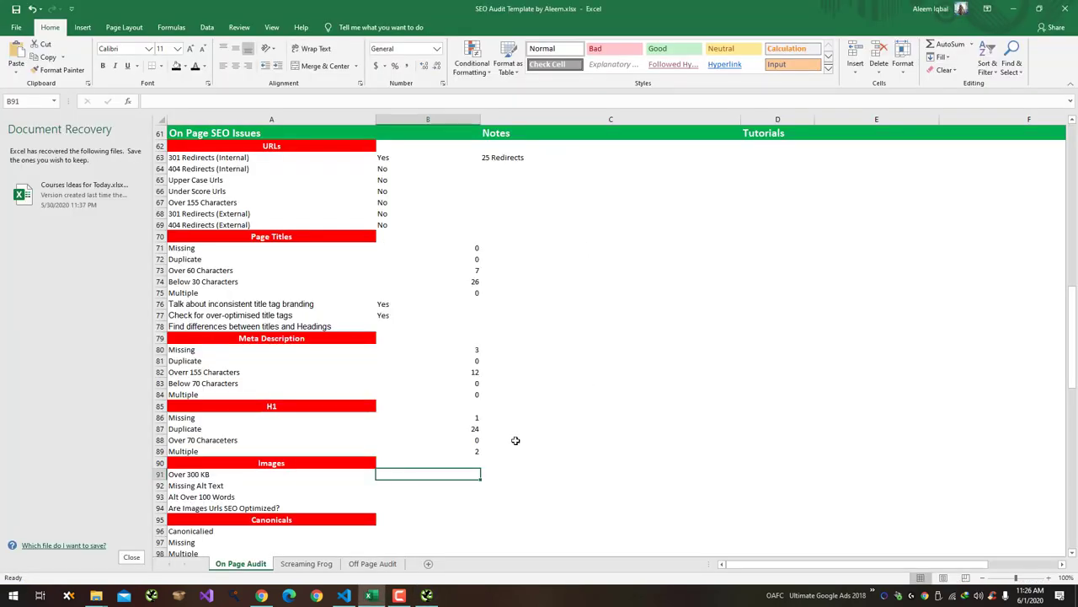
pyautogui.hotkey('alt', 'Tab')
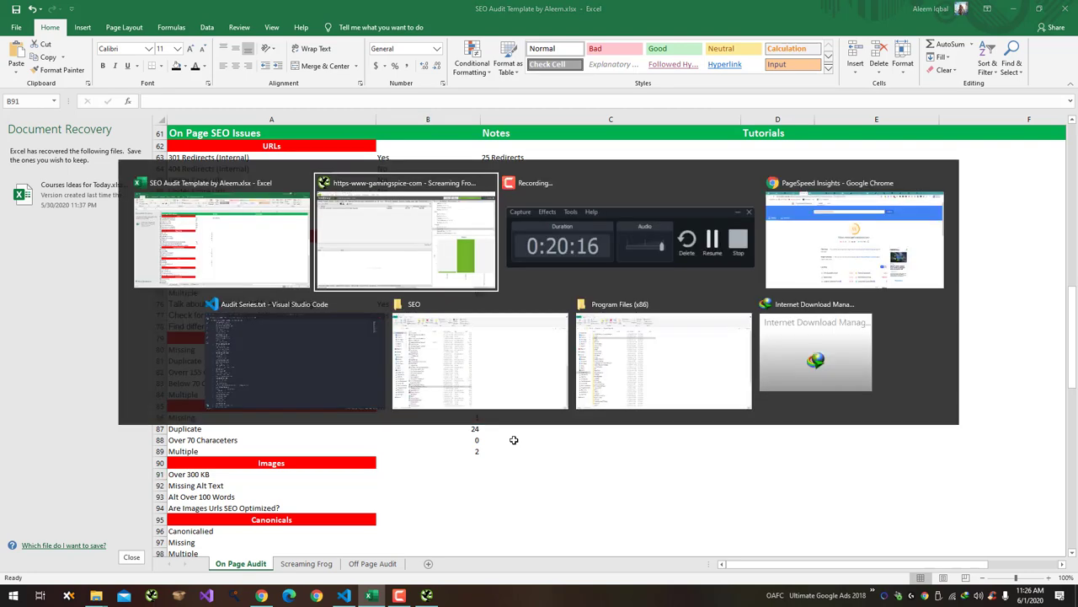
pyautogui.hotkey('alt', 'Tab')
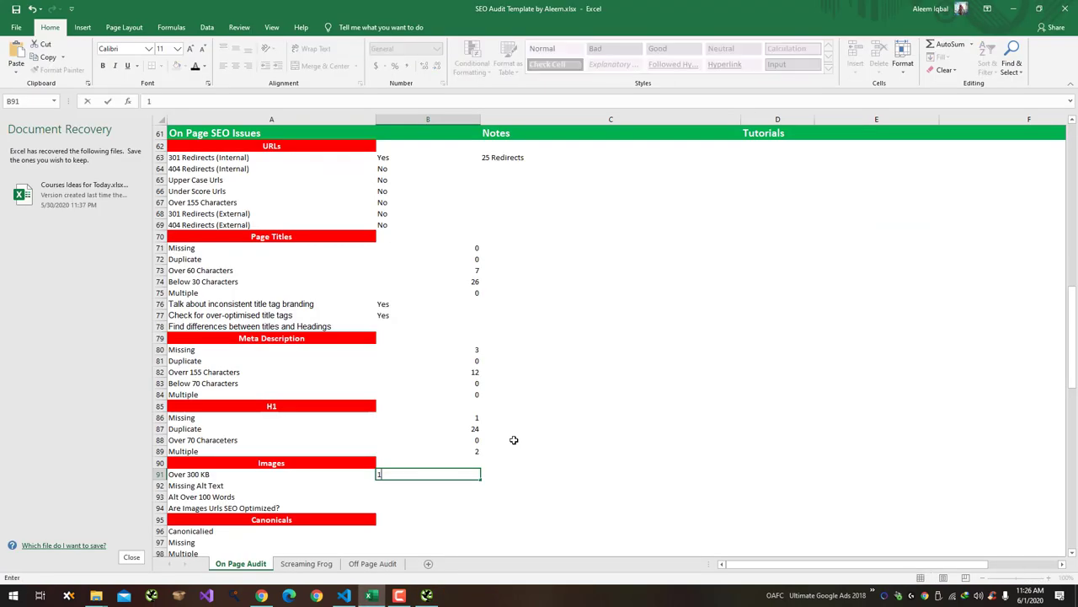
pyautogui.hotkey('alt', 'Tab')
pyautogui.hotkey('alt', 'Tab')
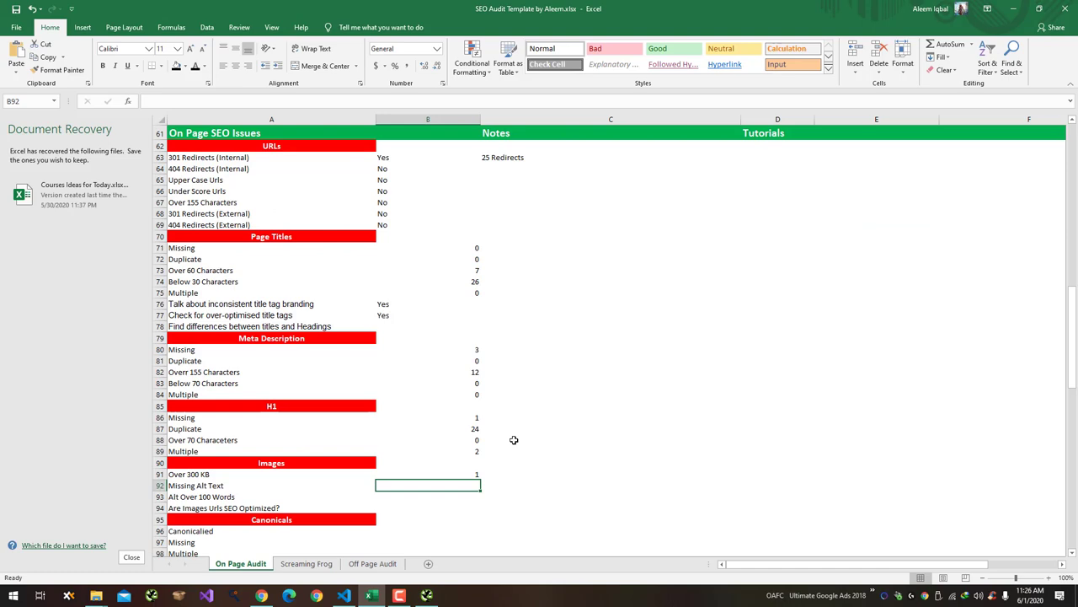
# Step: Check the images with missing alt text in Screaming Frog and enter 37 for Missing Alt Text under Images in Excel
pyautogui.hotkey('alt', 'Tab')
pyautogui.scroll(-1, 794, 221)
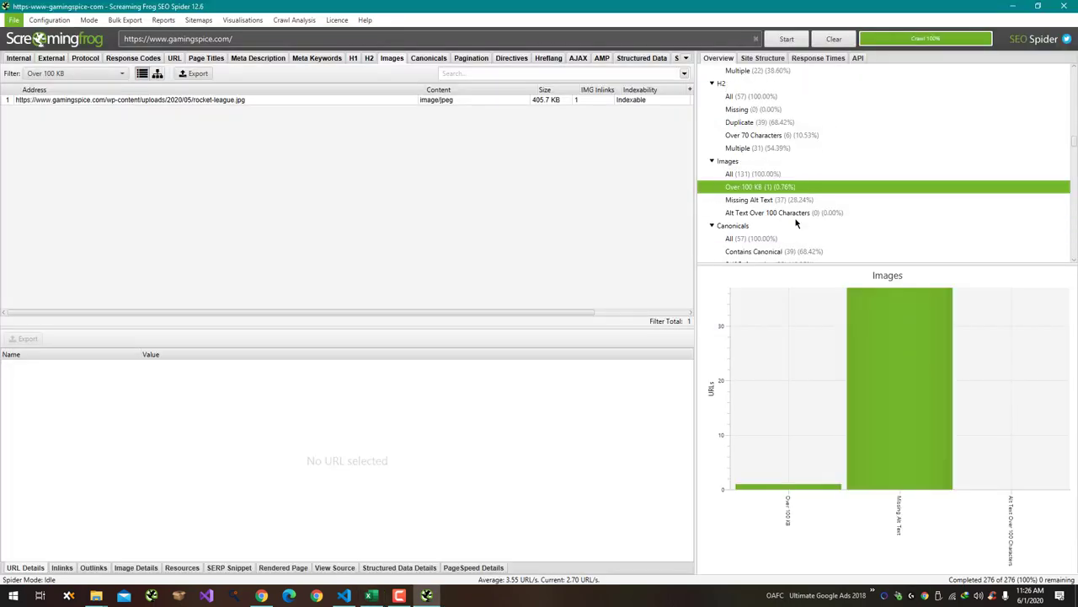
pyautogui.click(779, 203)
pyautogui.hotkey('alt', 'Tab')
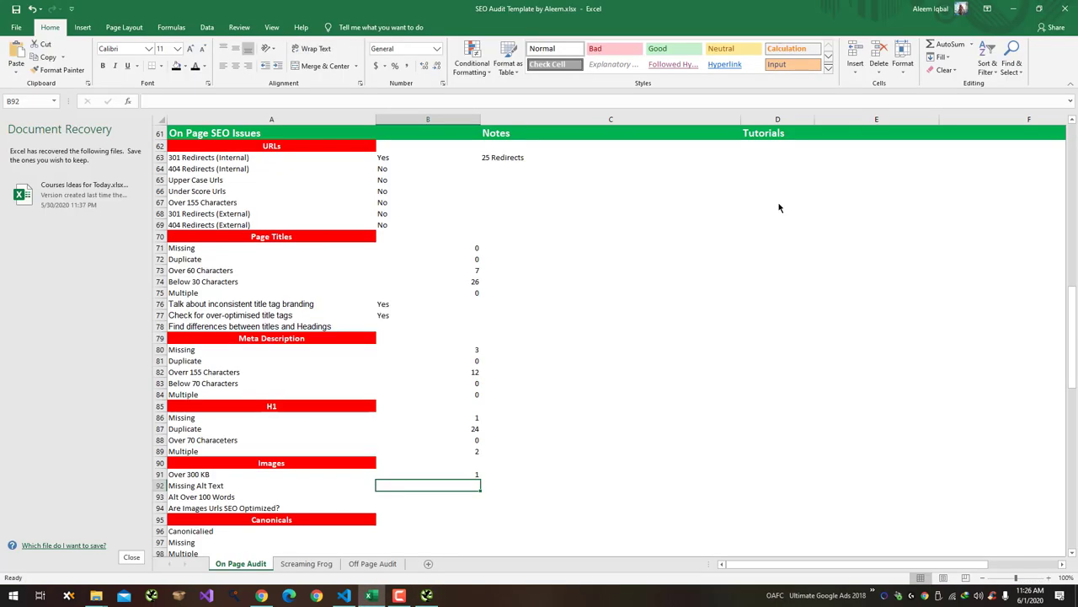
pyautogui.write('33')
pyautogui.press('Return')
# Step: Check the count of alt text over 100 characters in Screaming Frog and enter 0 for Alt Over 100 Words in Excel
pyautogui.hotkey('alt', 'Tab')
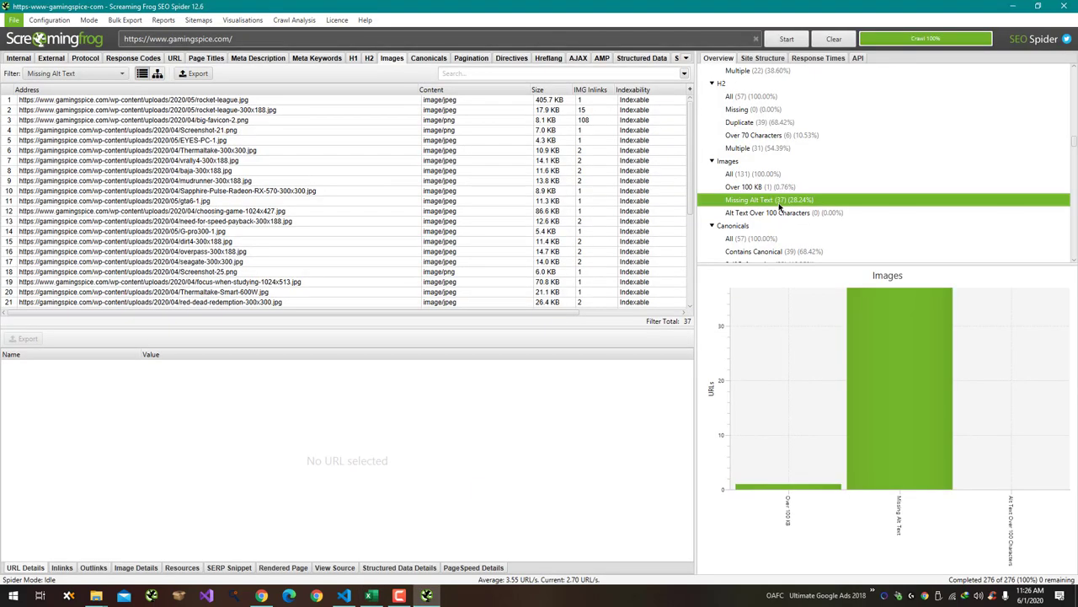
pyautogui.hotkey('alt', 'Tab')
pyautogui.write('0')
pyautogui.press('Return')
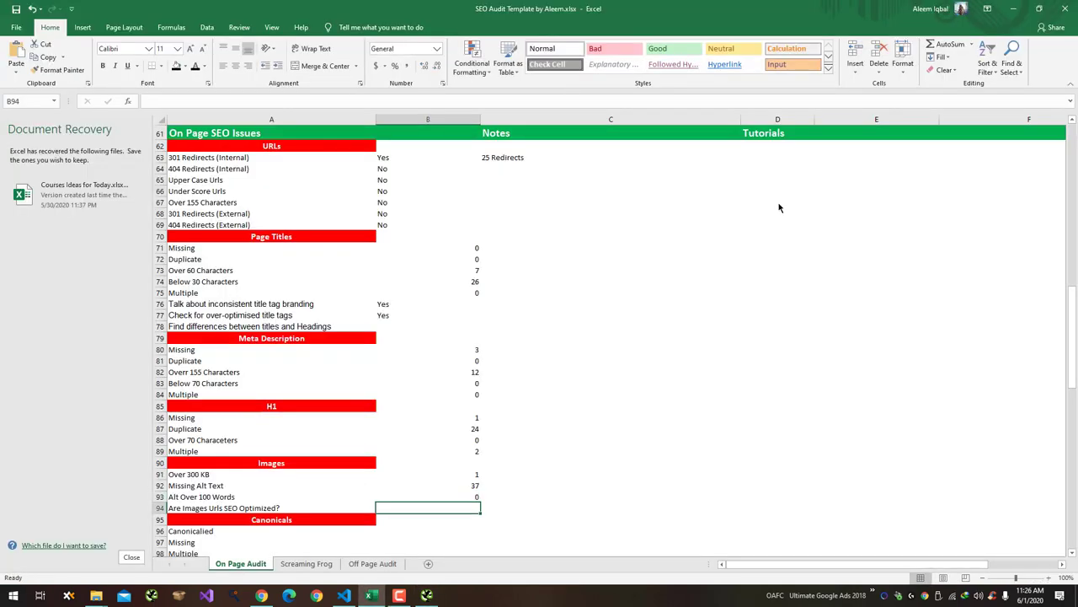
# Step: Review the full list of image URLs in Screaming Frog and enter Yes for Are Images Urls SEO Optimized? in Excel
pyautogui.hotkey('alt', 'Tab')
pyautogui.click(757, 174)
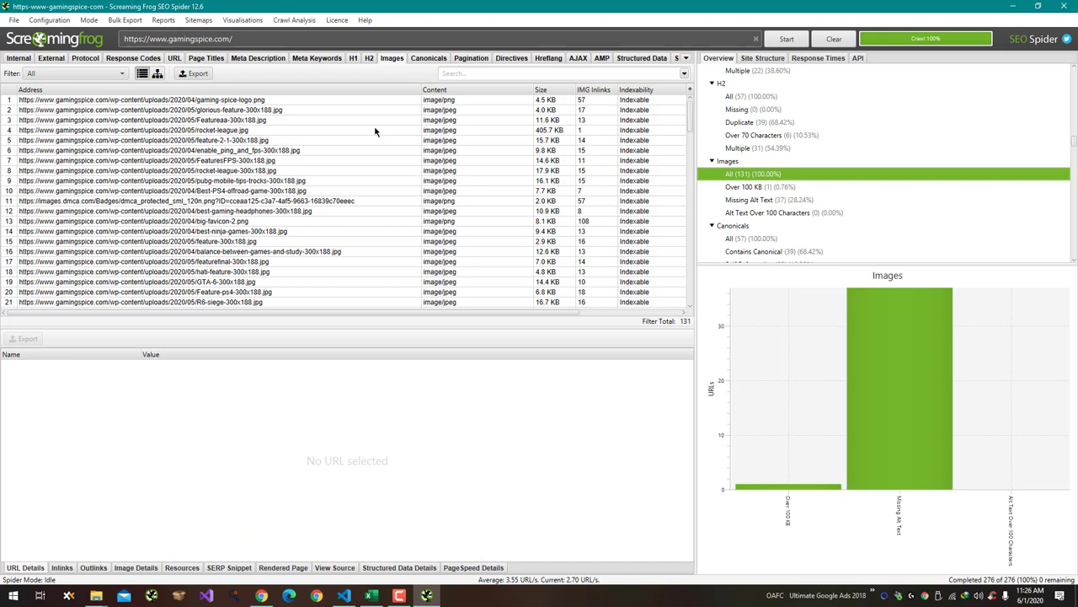
pyautogui.scroll(-19, 305, 215)
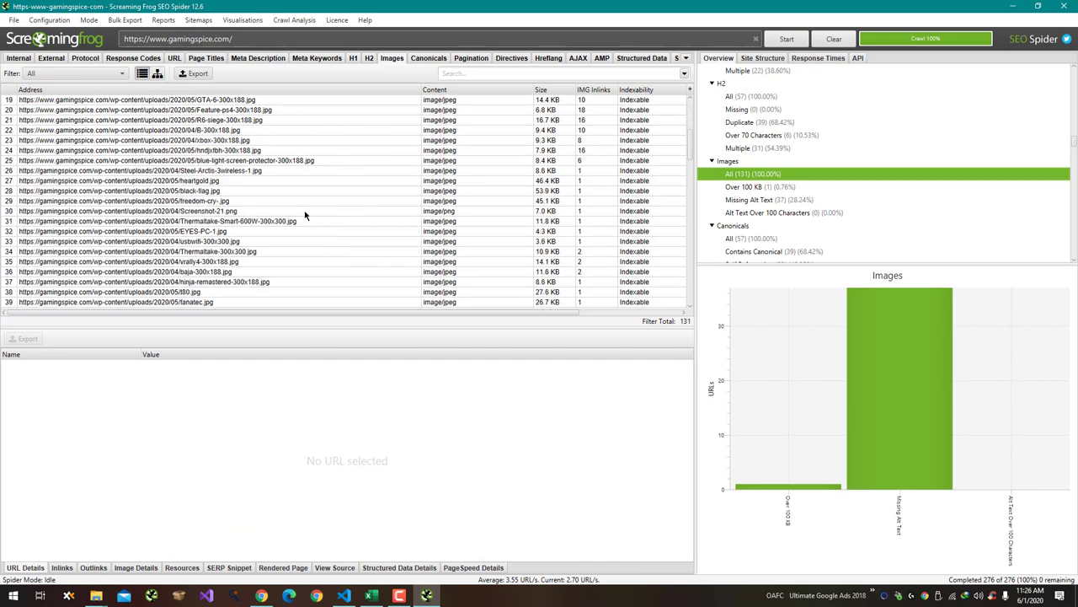
pyautogui.scroll(-18, 304, 215)
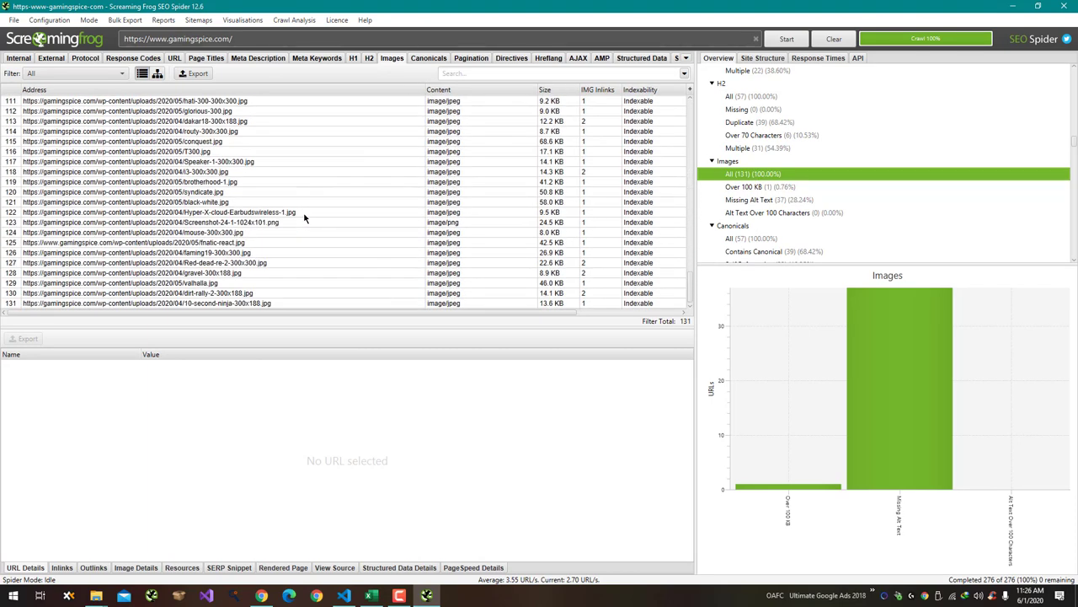
pyautogui.hotkey('alt', 'Tab')
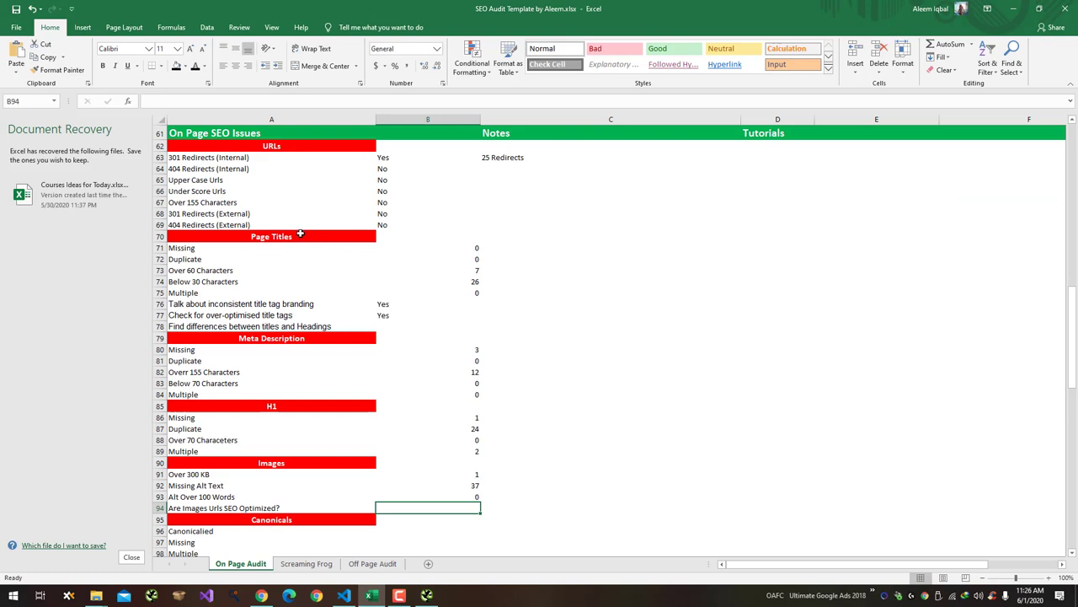
pyautogui.write('Yes')
pyautogui.press('Return')
# Step: In Screaming Frog, examine the Contains Canonical, Self Referencing and Canonicalised pages, comparing their indexability and canonical link elements
pyautogui.hotkey('alt', 'Tab')
pyautogui.scroll(-3, 782, 173)
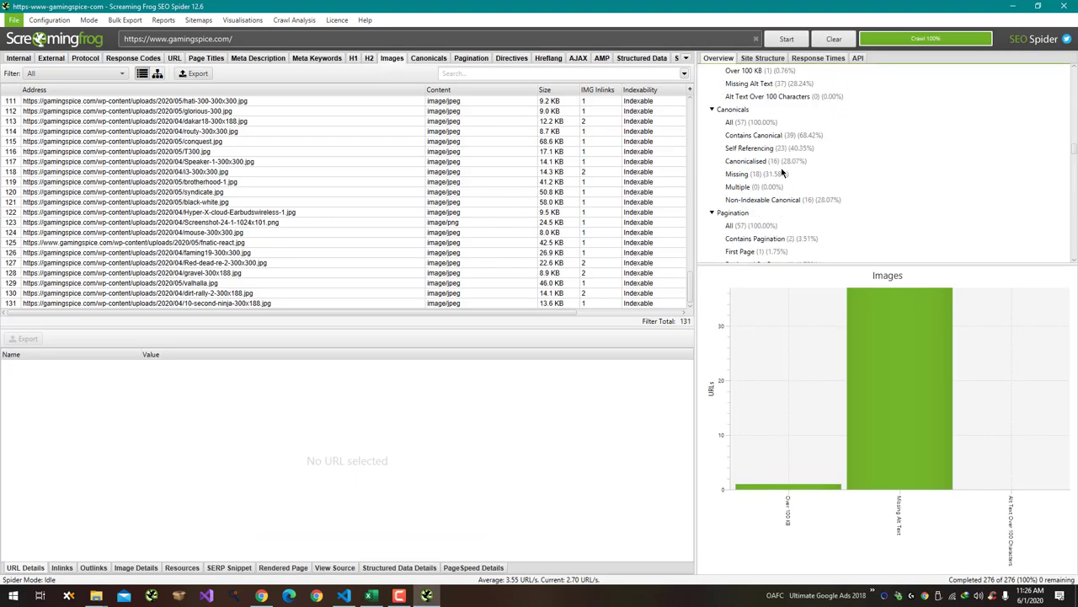
pyautogui.click(757, 137)
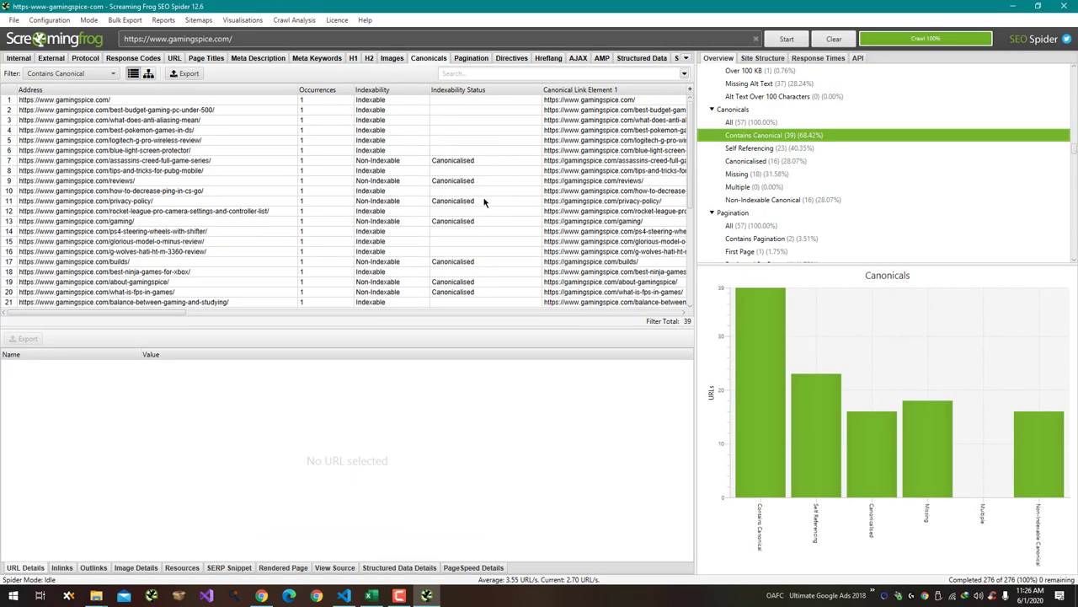
pyautogui.click(446, 171)
pyautogui.click(440, 154)
pyautogui.click(397, 160)
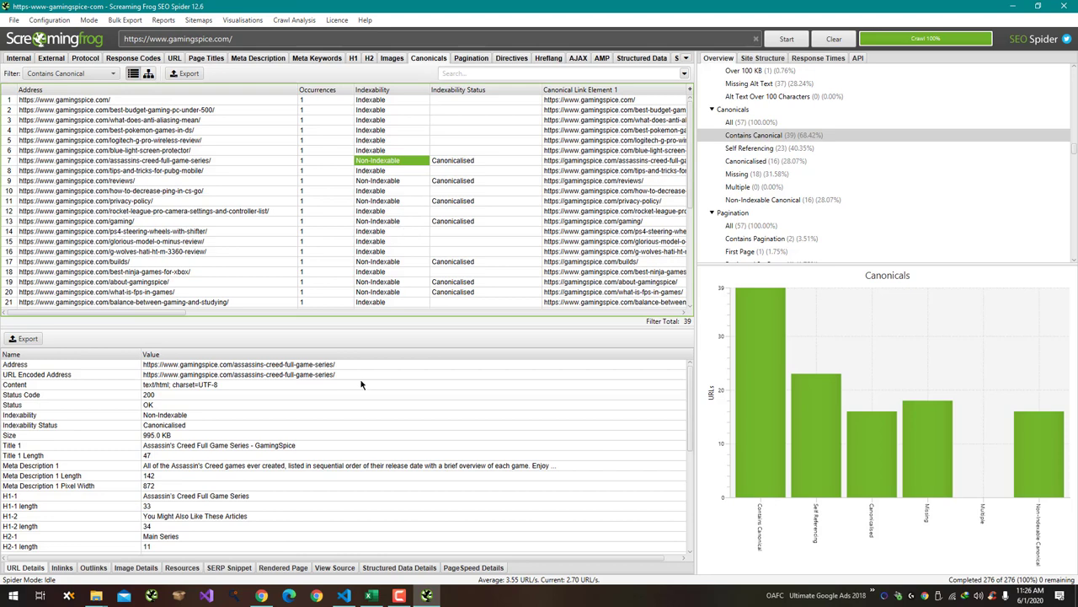
pyautogui.click(748, 150)
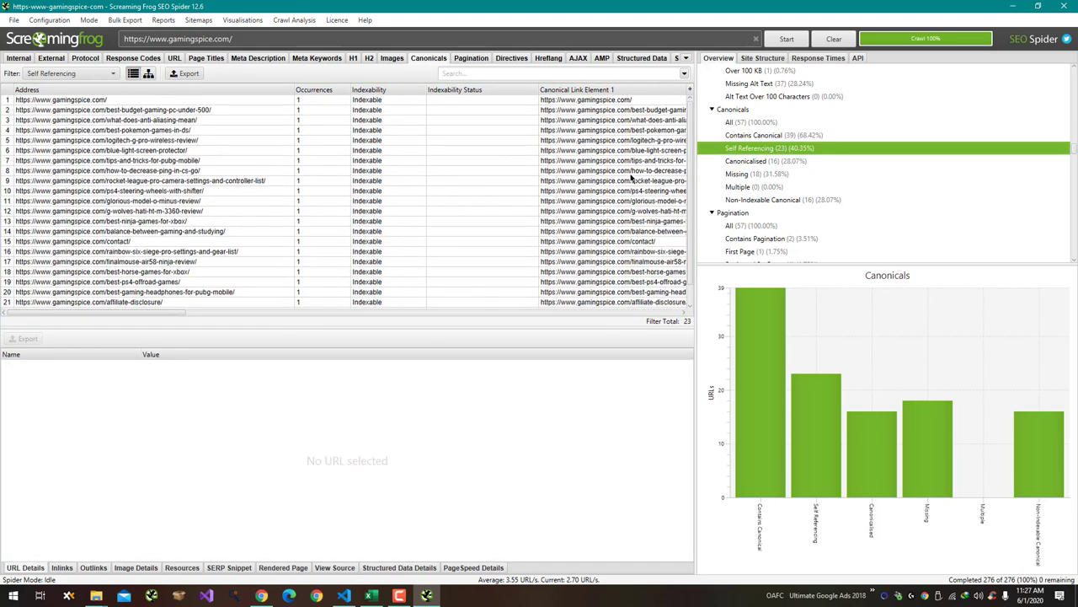
pyautogui.click(776, 161)
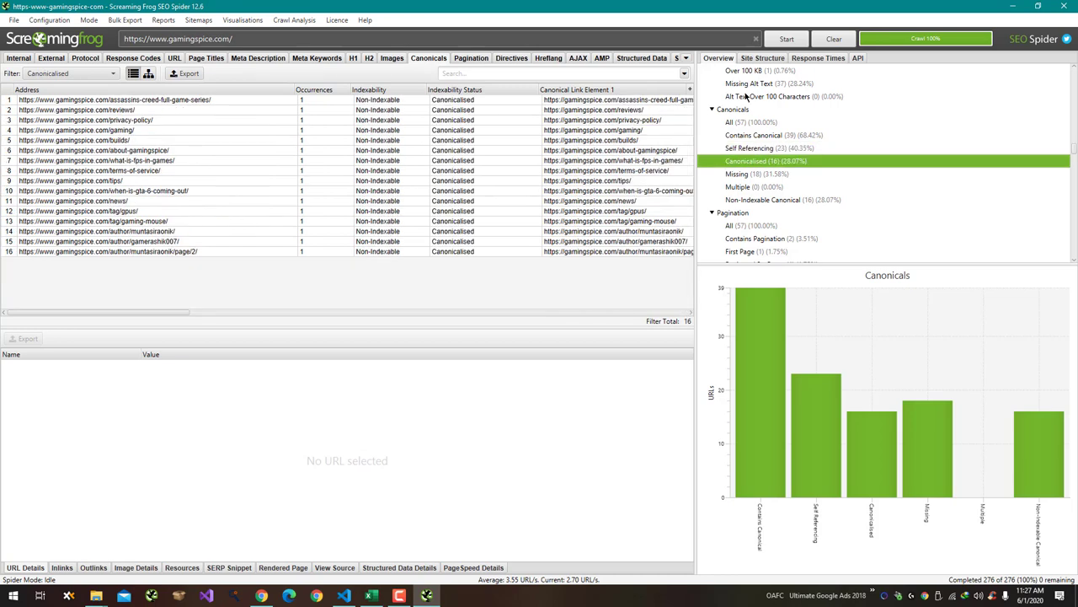
pyautogui.moveTo(168, 313)
pyautogui.mouseDown()
pyautogui.moveTo(190, 315)
pyautogui.moveTo(173, 316)
pyautogui.mouseUp()
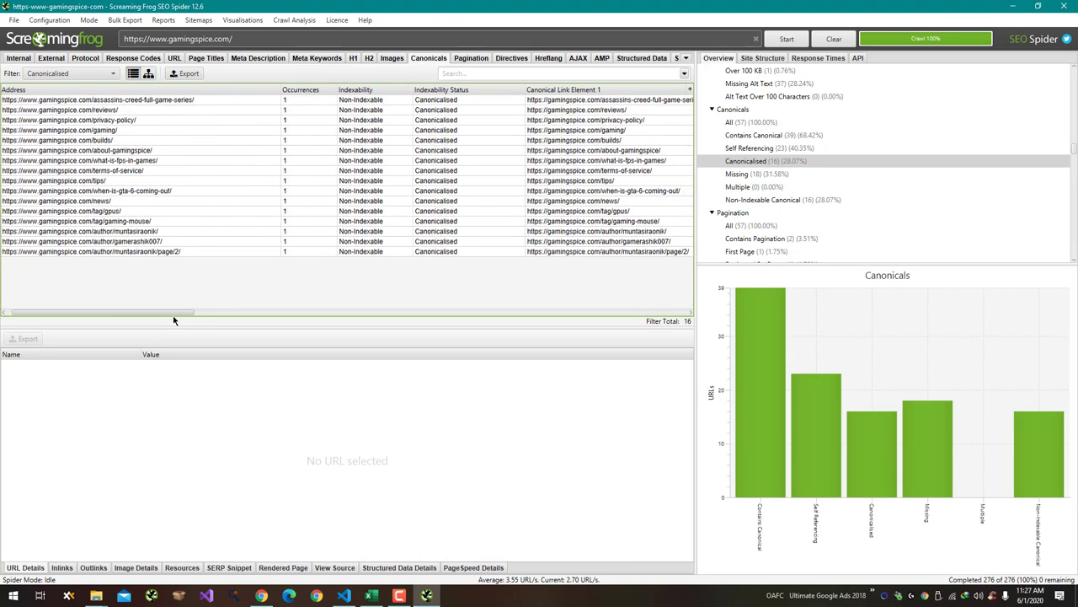
# Step: Copy the canonicalised assassins-creed-full-game-series URL from Screaming Frog and open it in a new Chrome tab
pyautogui.click(202, 100)
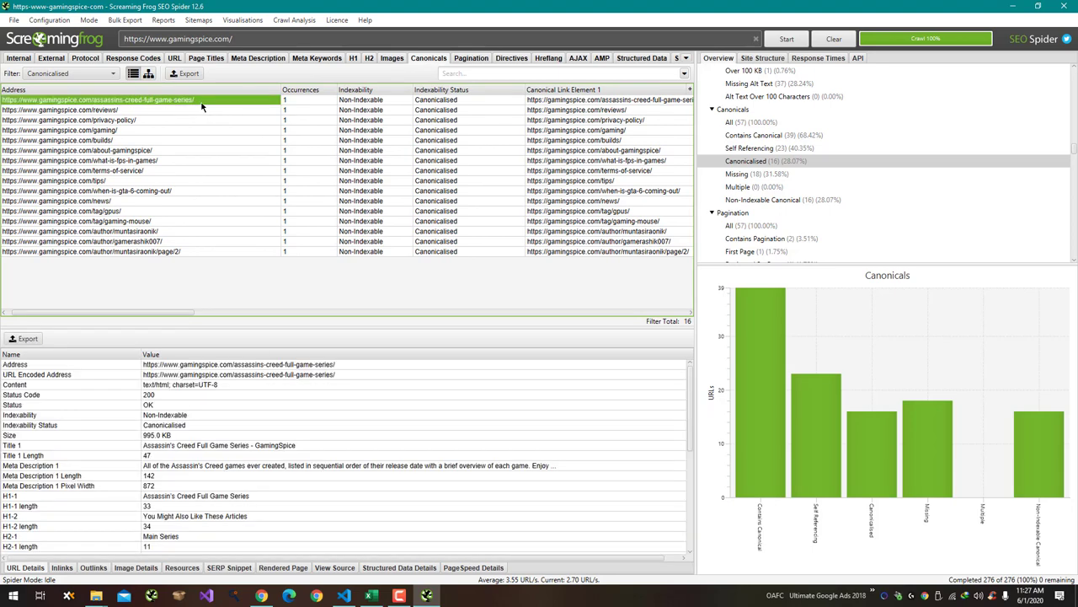
pyautogui.rightClick(202, 101)
pyautogui.click(252, 390)
pyautogui.click(261, 595)
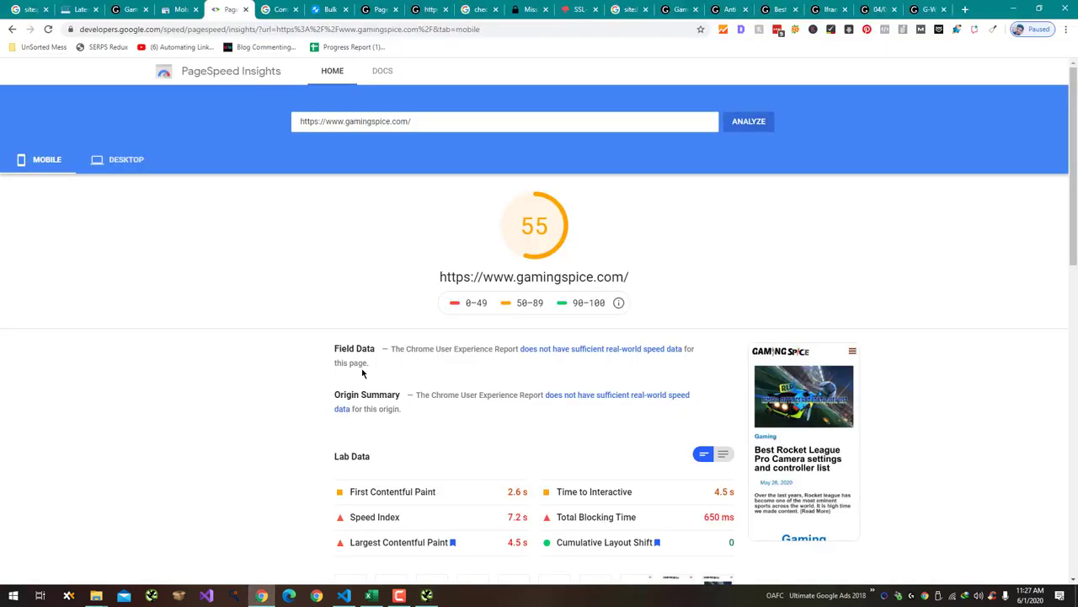
pyautogui.hotkey('ctrl', 't')
pyautogui.write('https://www.gamingspice.com/assassins-creed-full-game-series/')
pyautogui.press('Return')
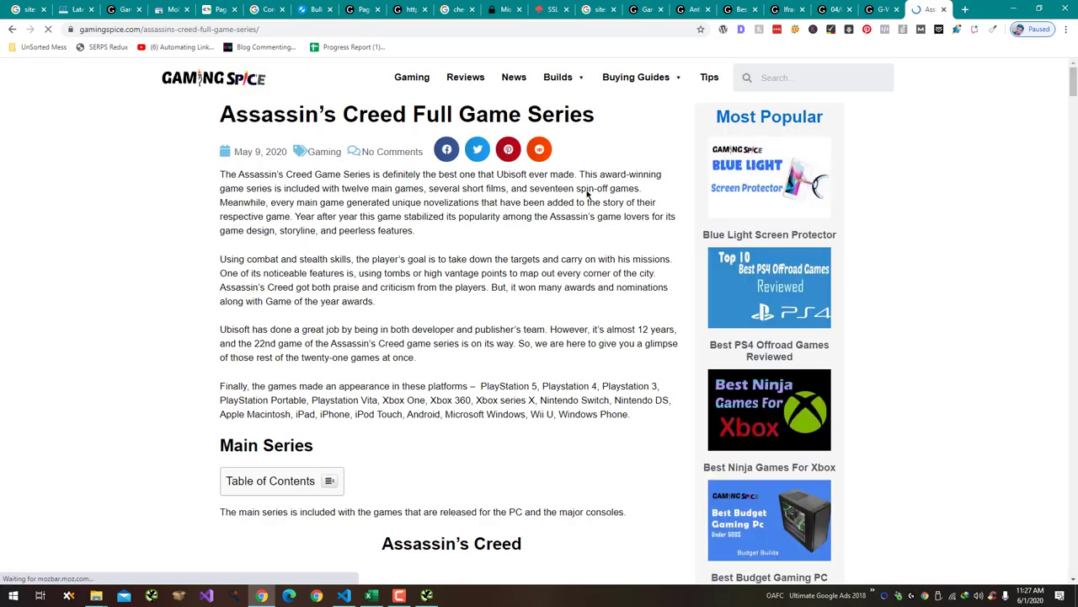
# Step: Inspect the page's canonical with the SEO browser extension and copy the canonical URL into a new tab's address field
pyautogui.click(739, 28)
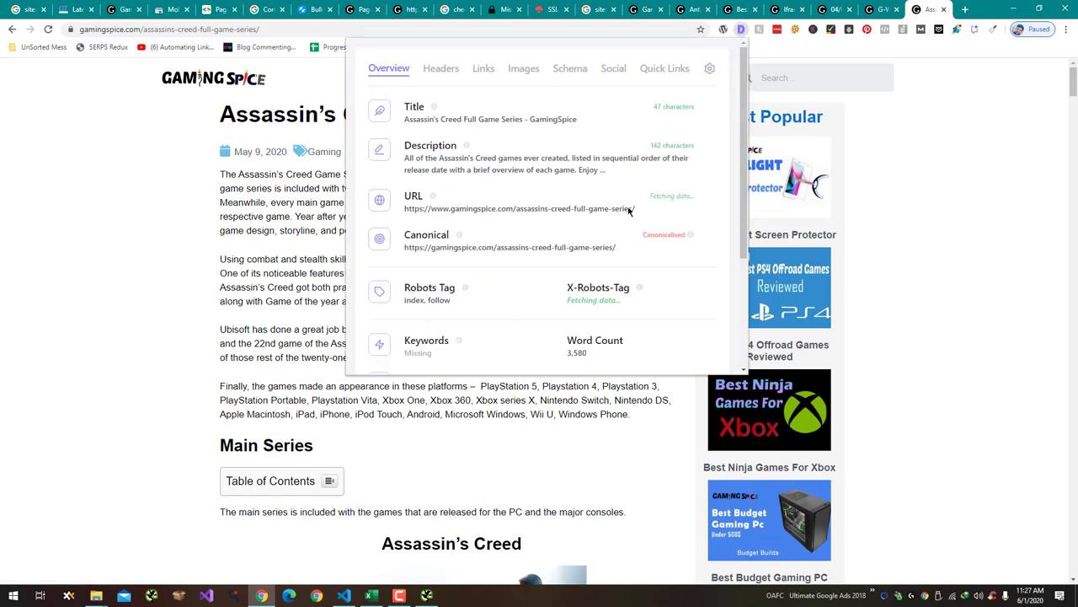
pyautogui.tripleClick(600, 247)
pyautogui.hotkey('ctrl', 'c')
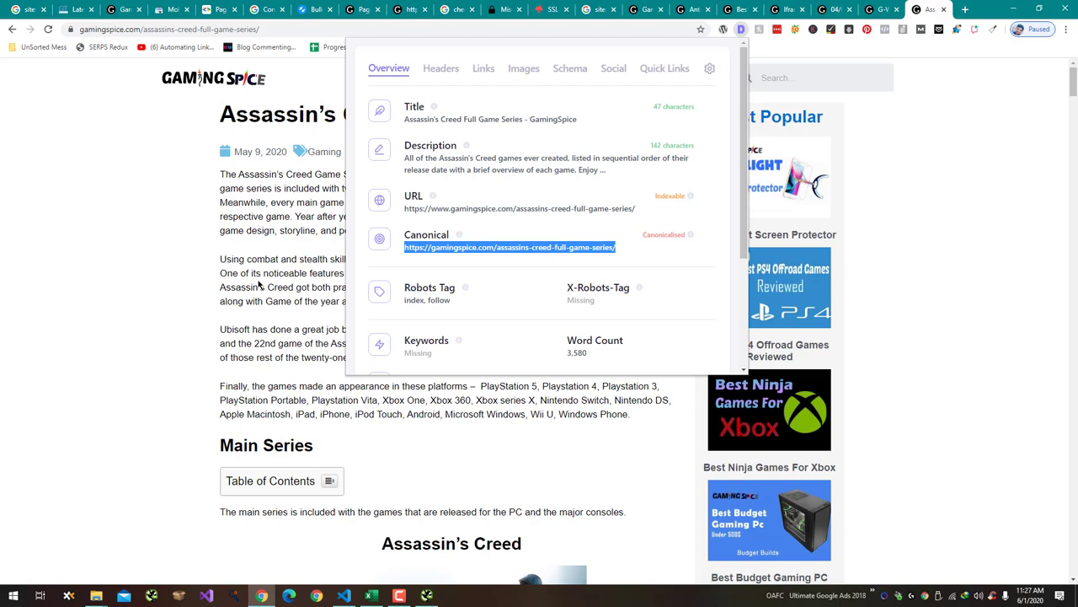
pyautogui.hotkey('ctrl', 't')
pyautogui.hotkey('ctrl', 'v')
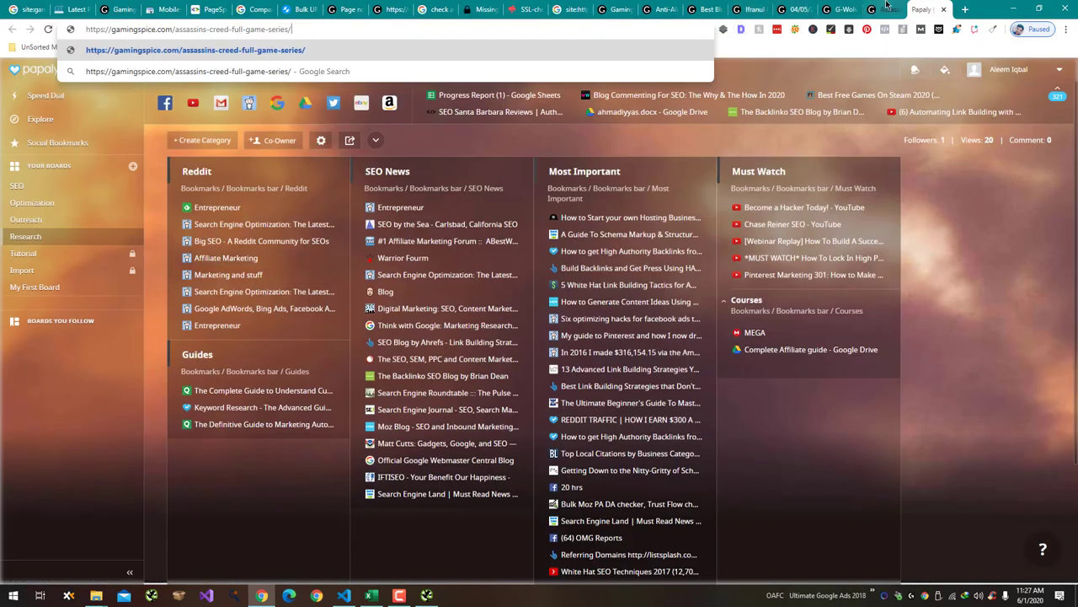
# Step: Compare the Assassin's Creed page's own URL with the copied canonical URL by alternating between the two browser tabs
pyautogui.click(887, 8)
pyautogui.click(916, 6)
pyautogui.click(887, 8)
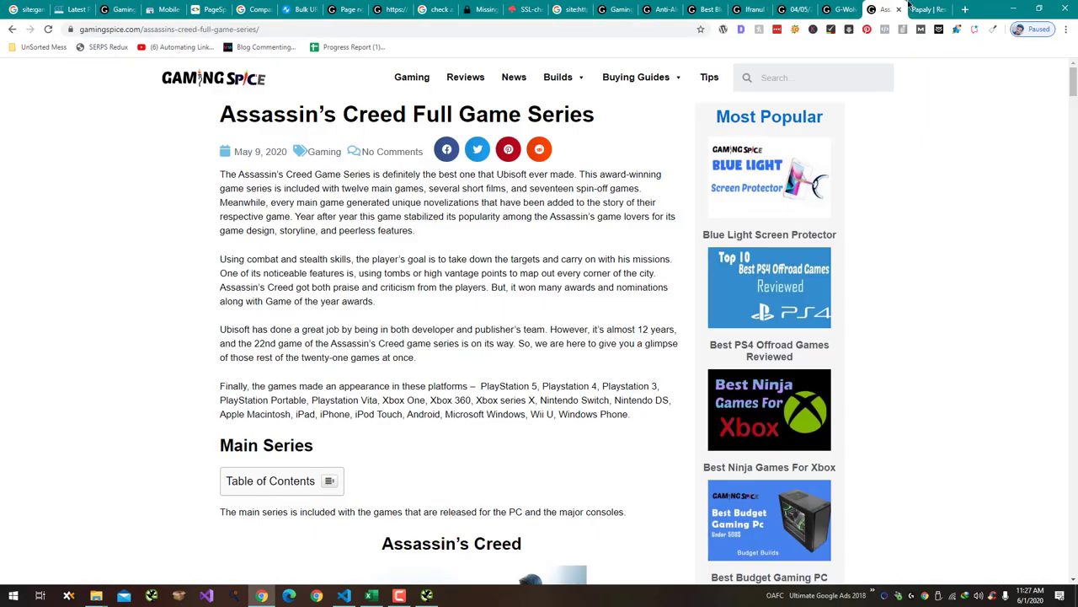
pyautogui.click(918, 8)
pyautogui.click(901, 5)
pyautogui.click(516, 30)
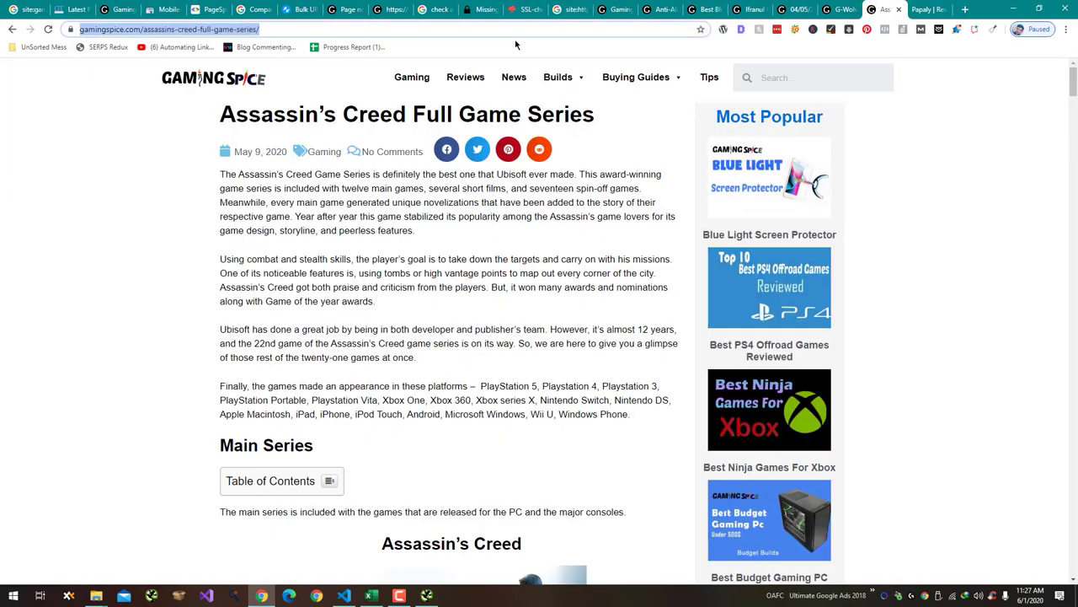
pyautogui.click(934, 7)
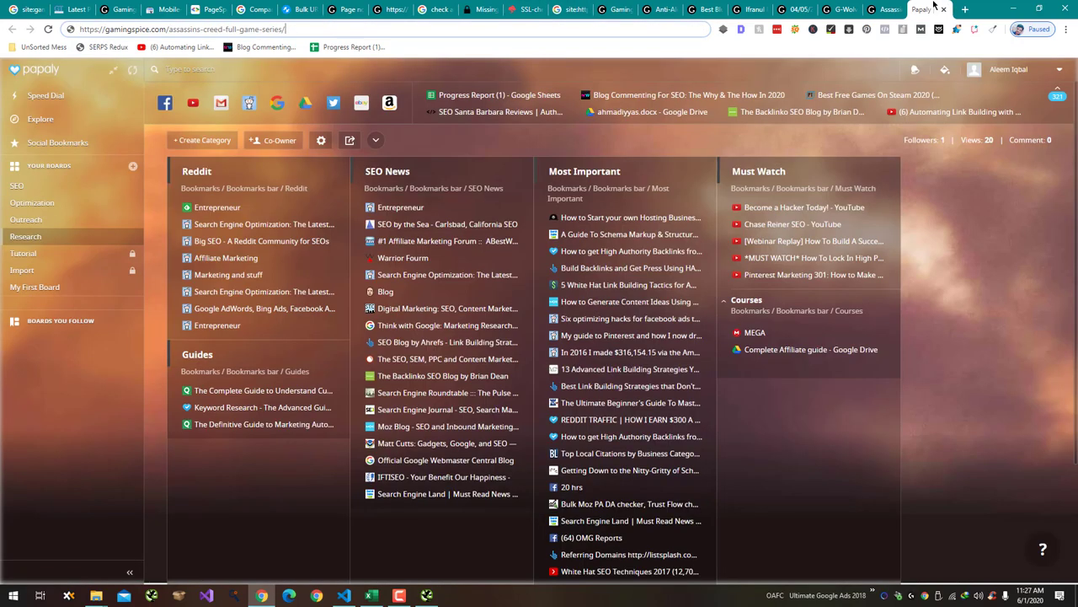
pyautogui.click(886, 9)
pyautogui.click(925, 8)
pyautogui.click(892, 8)
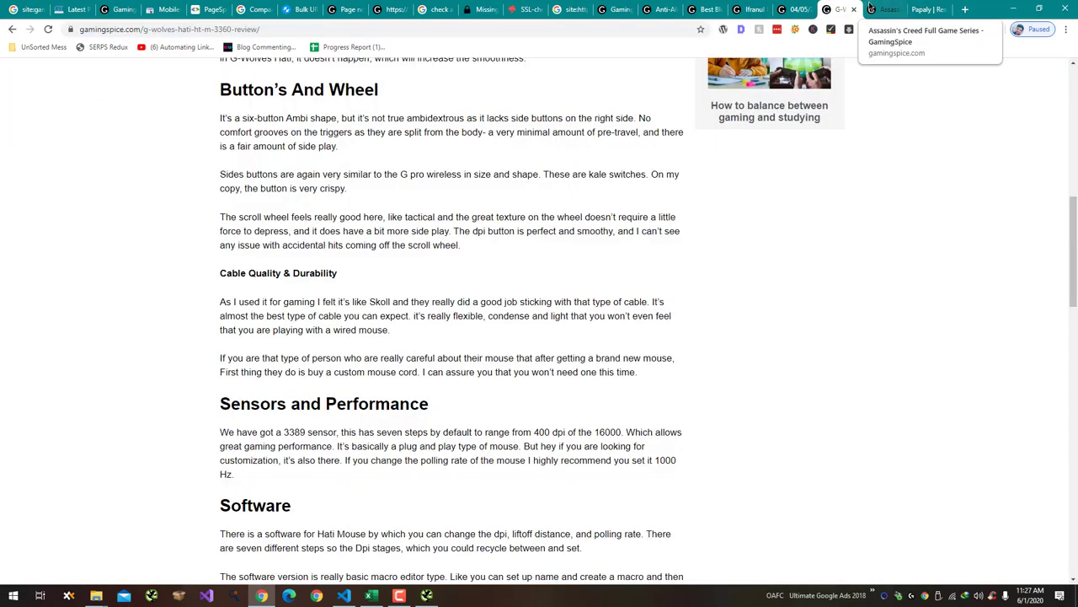
pyautogui.hotkey('ctrl', 'u')
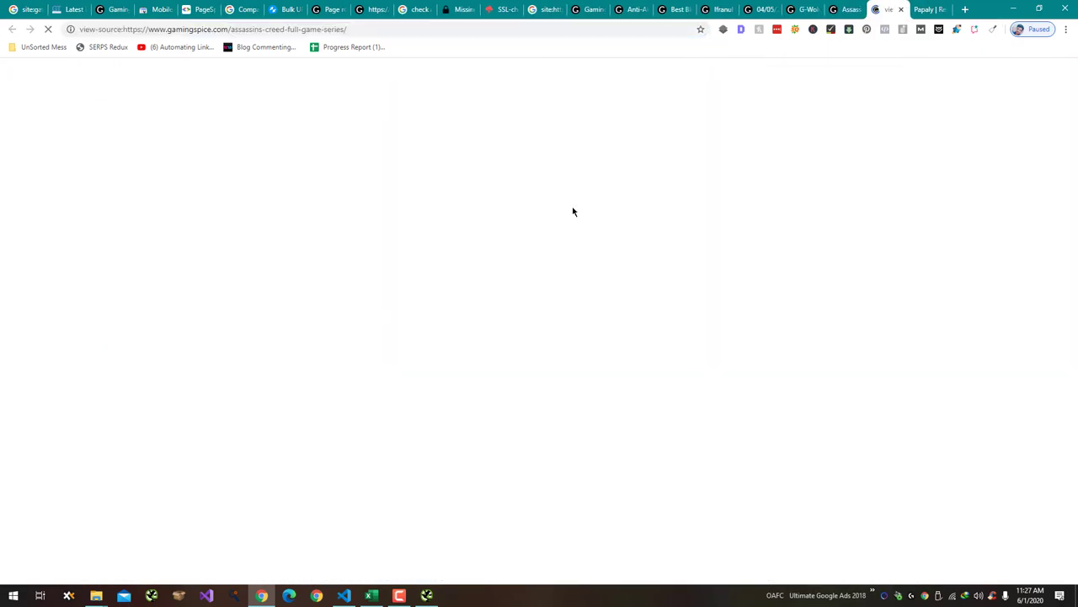
pyautogui.hotkey('ctrl', 'f')
pyautogui.write('www.')
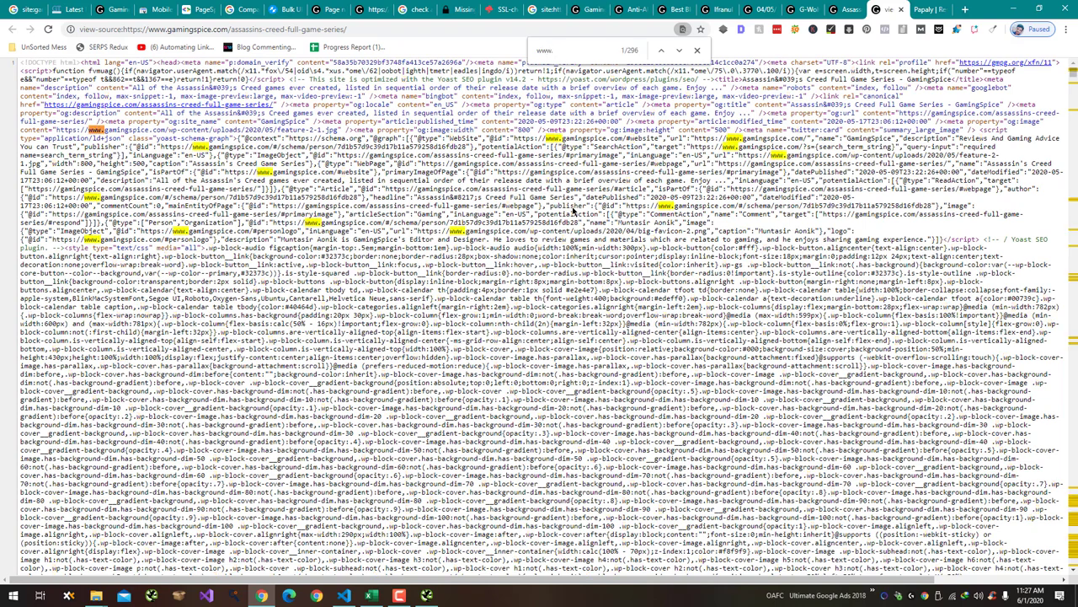
pyautogui.hotkey('ctrl', 'a')
pyautogui.write('canoni')
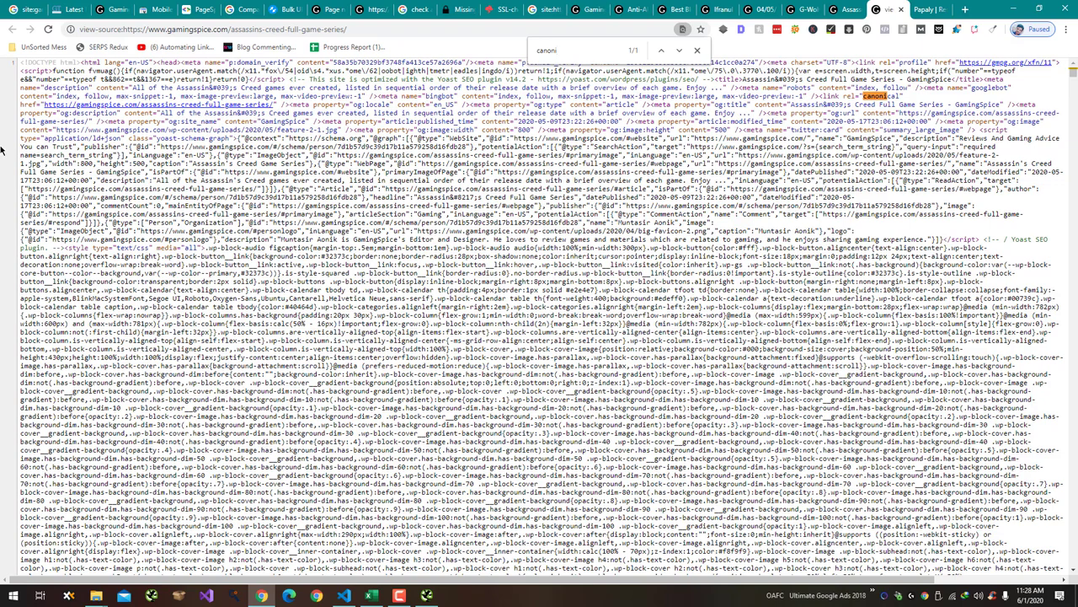
pyautogui.moveTo(166, 30); pyautogui.dragTo(157, 29)
# Step: Review the canonicalised URLs in Screaming Frog and enter 16 for the Canonicals section's first row, B96, in the Excel audit template
pyautogui.moveTo(372, 595)
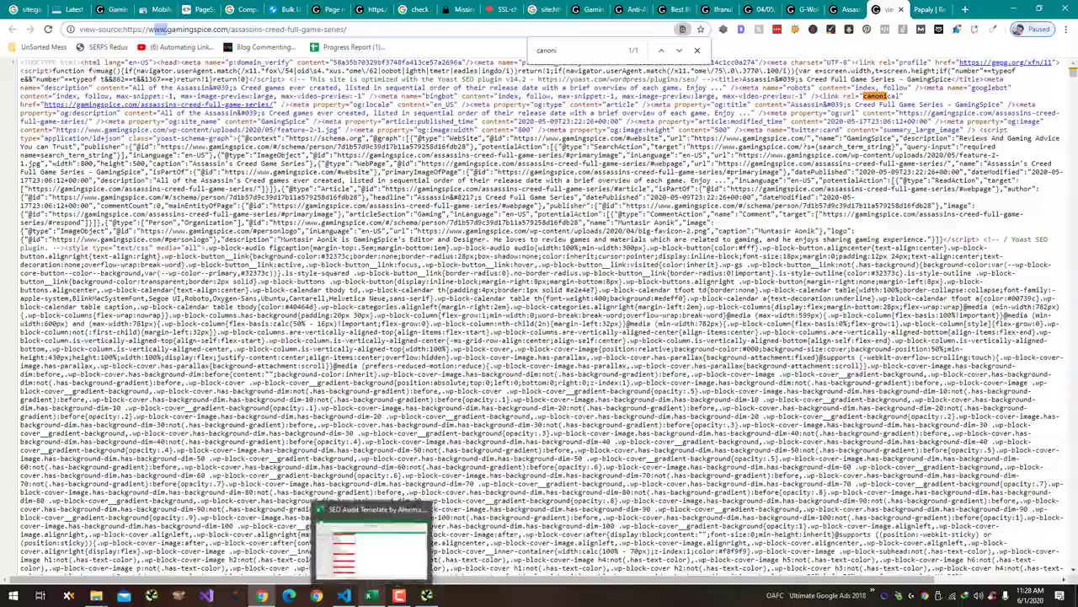
pyautogui.click(375, 539)
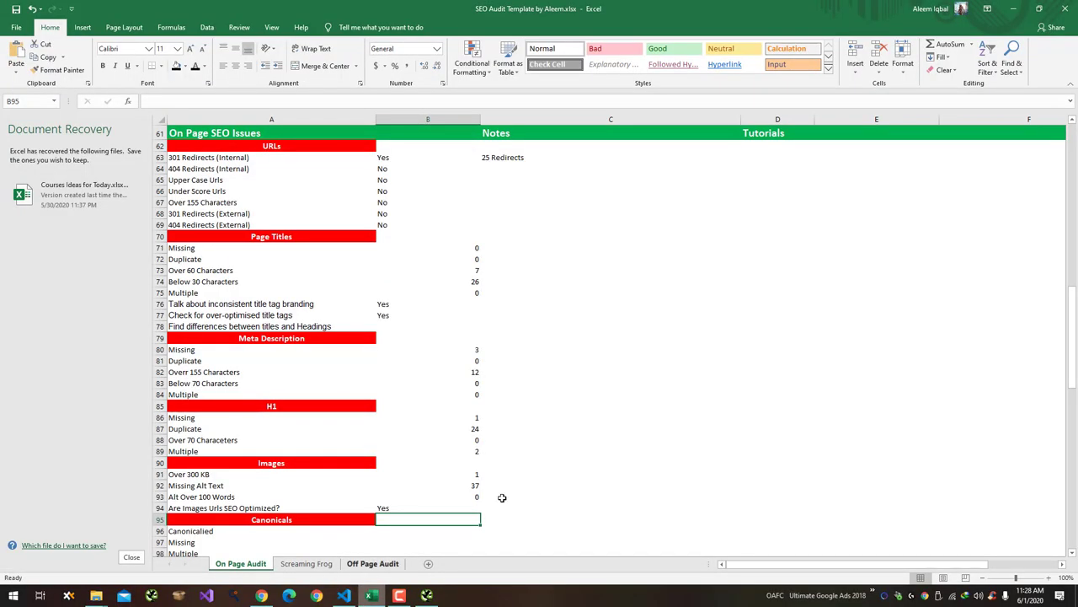
pyautogui.scroll(-4, 559, 465)
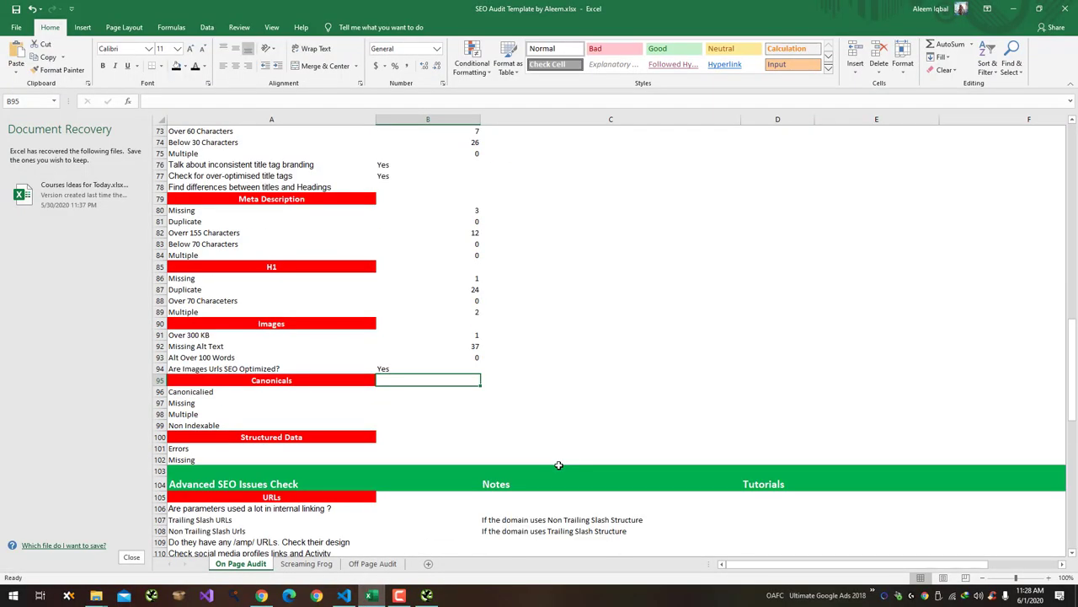
pyautogui.click(427, 391)
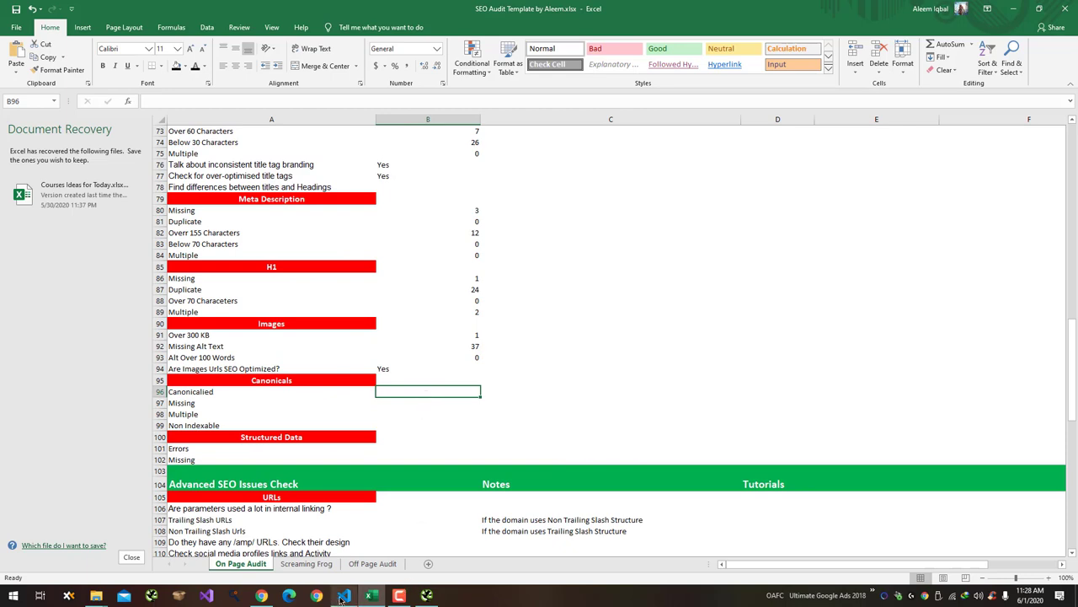
pyautogui.moveTo(341, 598)
pyautogui.click(428, 594)
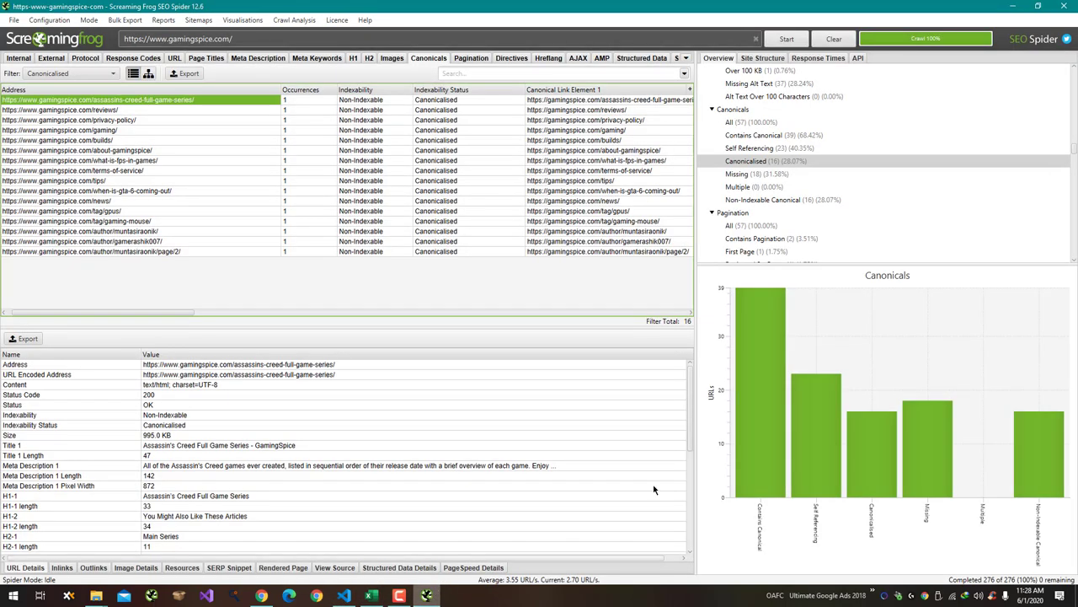
pyautogui.click(779, 163)
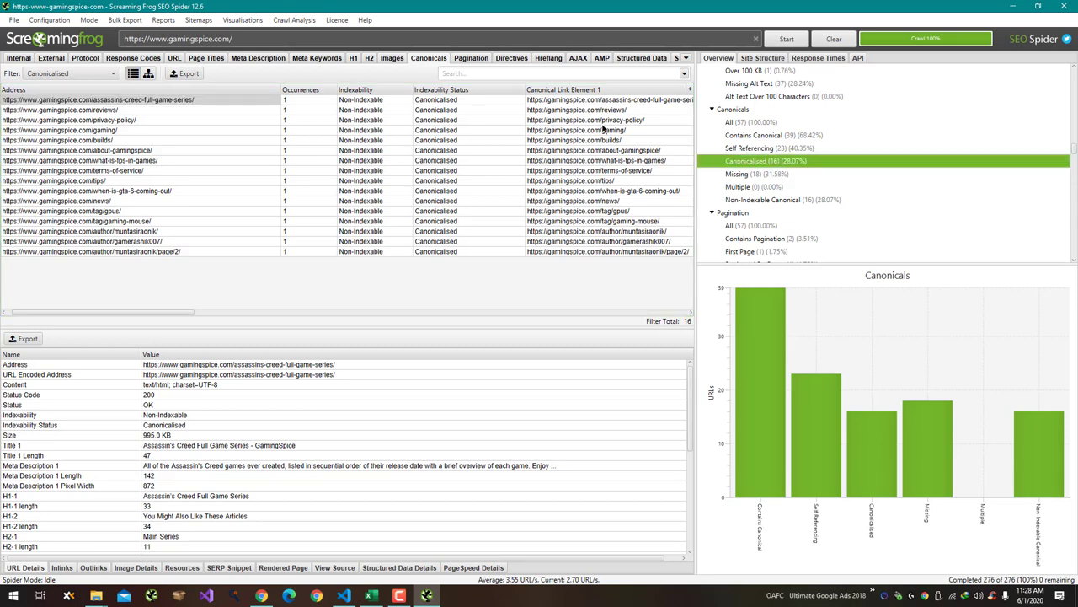
pyautogui.moveTo(505, 101); pyautogui.dragTo(614, 262)
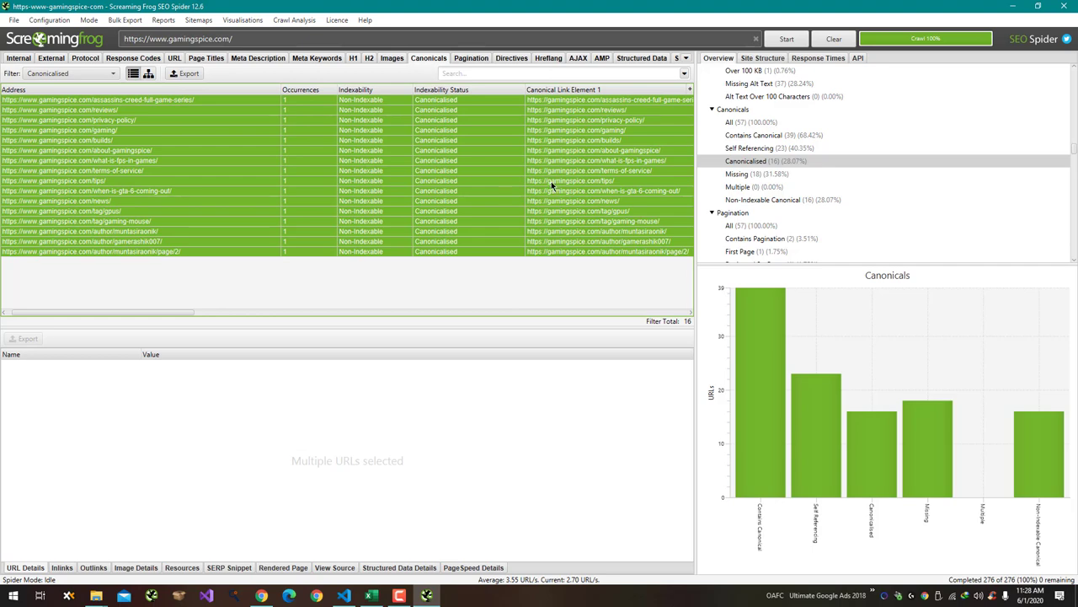
pyautogui.hotkey('alt', 'Tab')
pyautogui.write('16')
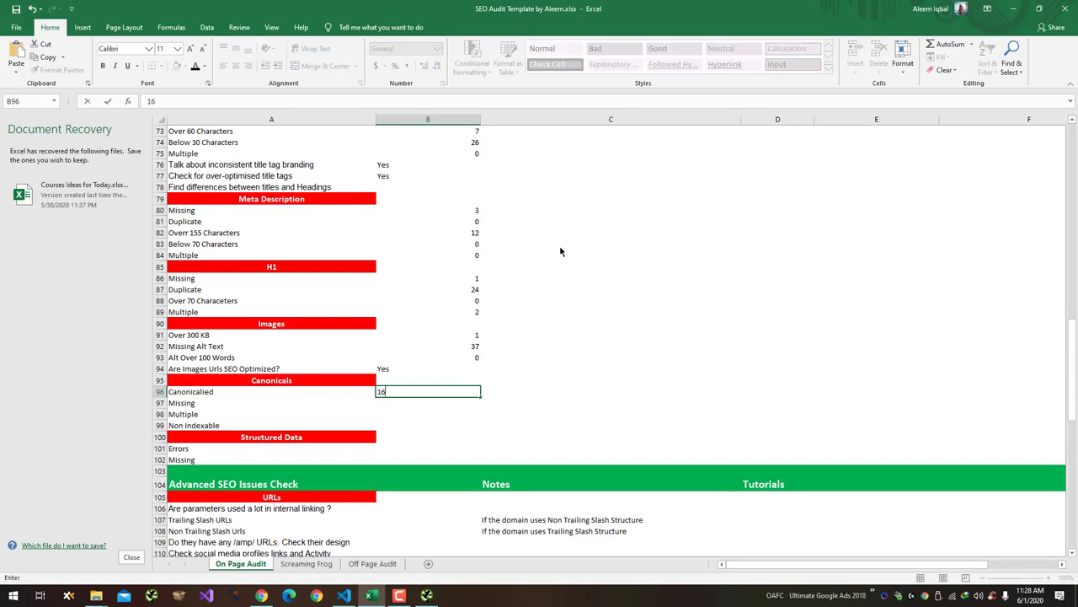
pyautogui.press('Return')
# Step: Enter 18 for Missing and 0 for Multiple under Canonicals, using the Screaming Frog overview
pyautogui.hotkey('alt', 'Tab')
pyautogui.hotkey('alt', 'Tab')
pyautogui.write('18')
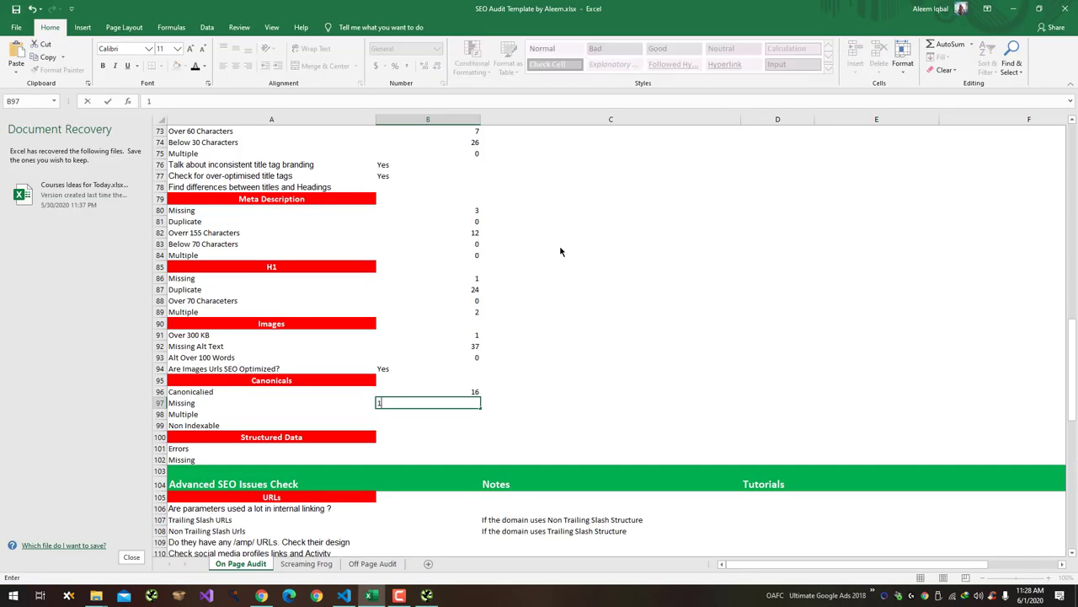
pyautogui.press('Return')
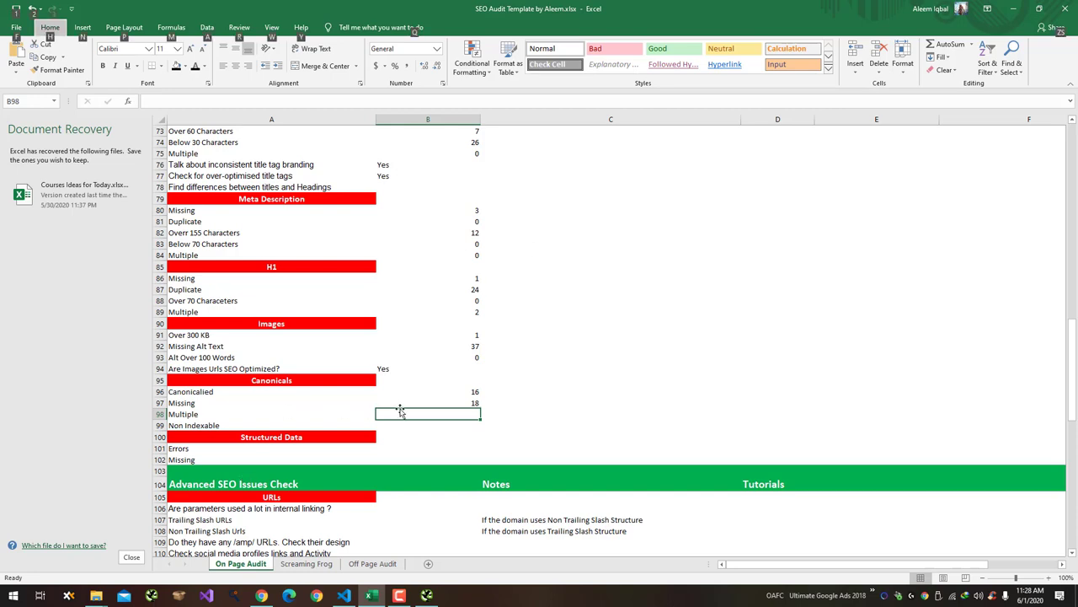
pyautogui.hotkey('alt', 'Tab')
pyautogui.hotkey('alt', 'Tab')
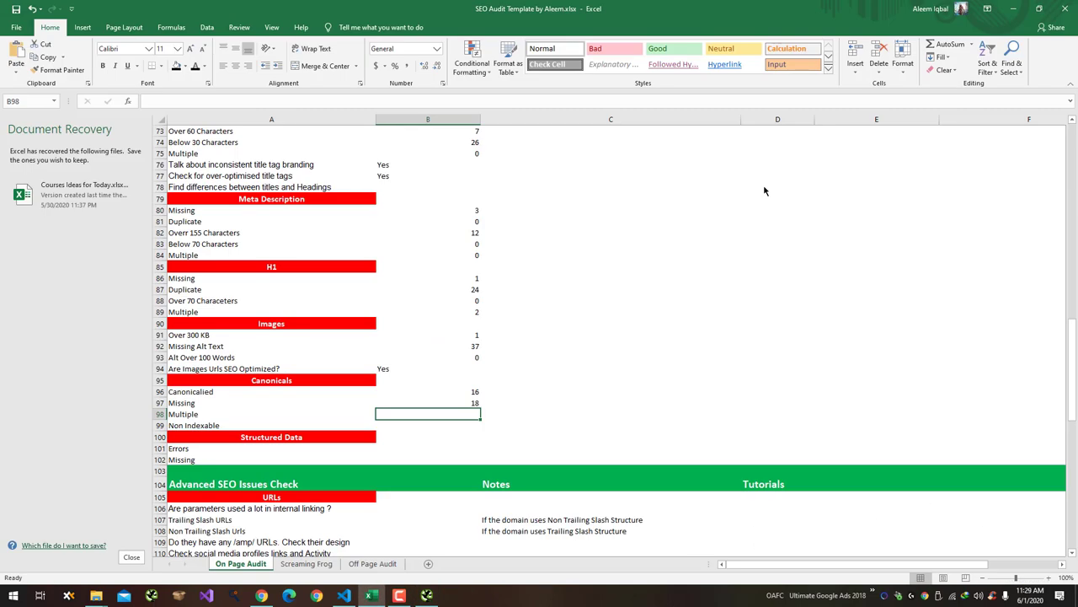
pyautogui.write('0')
pyautogui.press('Return')
# Step: List the Missing and Non-Indexable Canonical URLs in Screaming Frog, and enter 16 for Non Indexable in the Excel template
pyautogui.hotkey('alt', 'Tab')
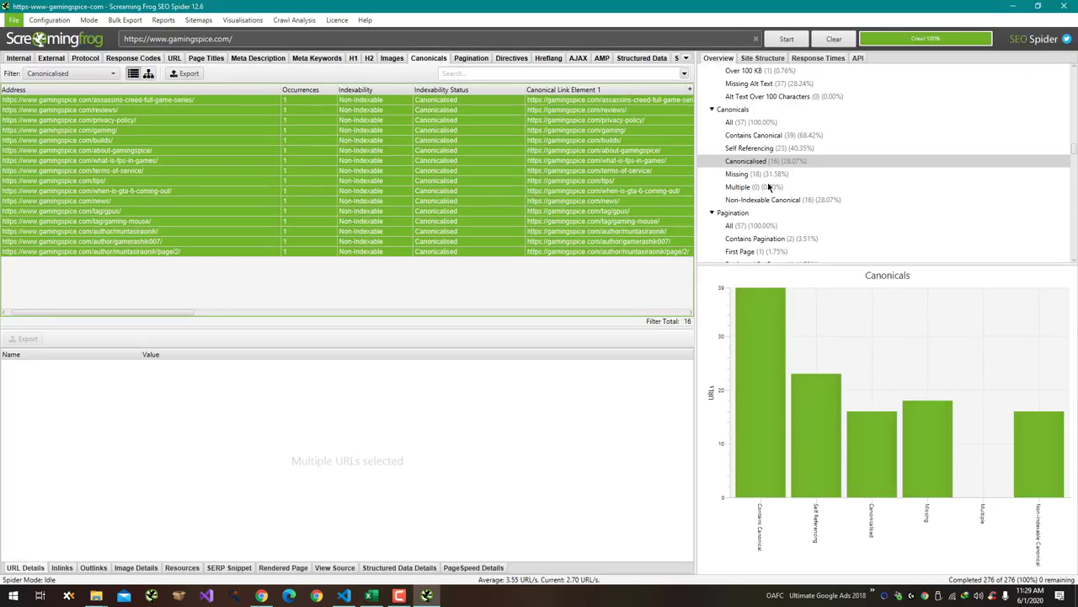
pyautogui.click(780, 174)
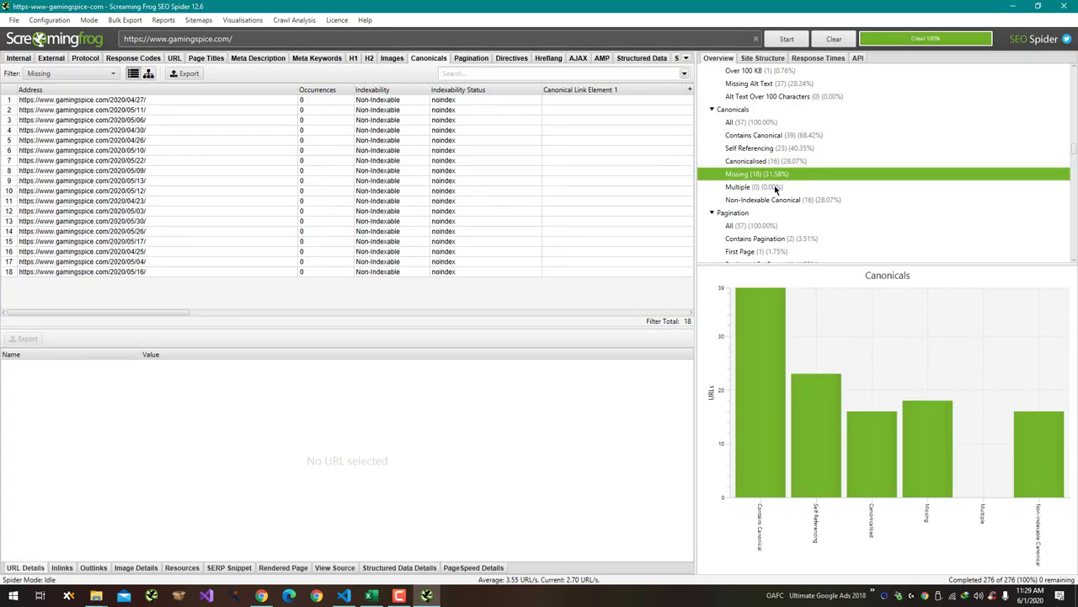
pyautogui.hotkey('alt', 'Tab')
pyautogui.hotkey('alt', 'Tab')
pyautogui.click(766, 200)
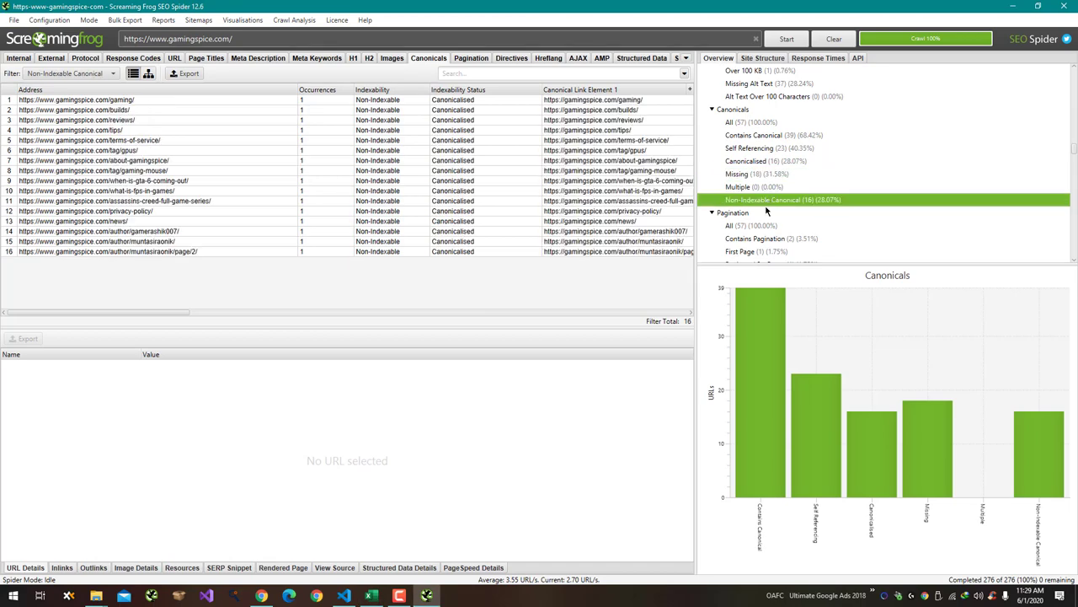
pyautogui.hotkey('alt', 'Tab')
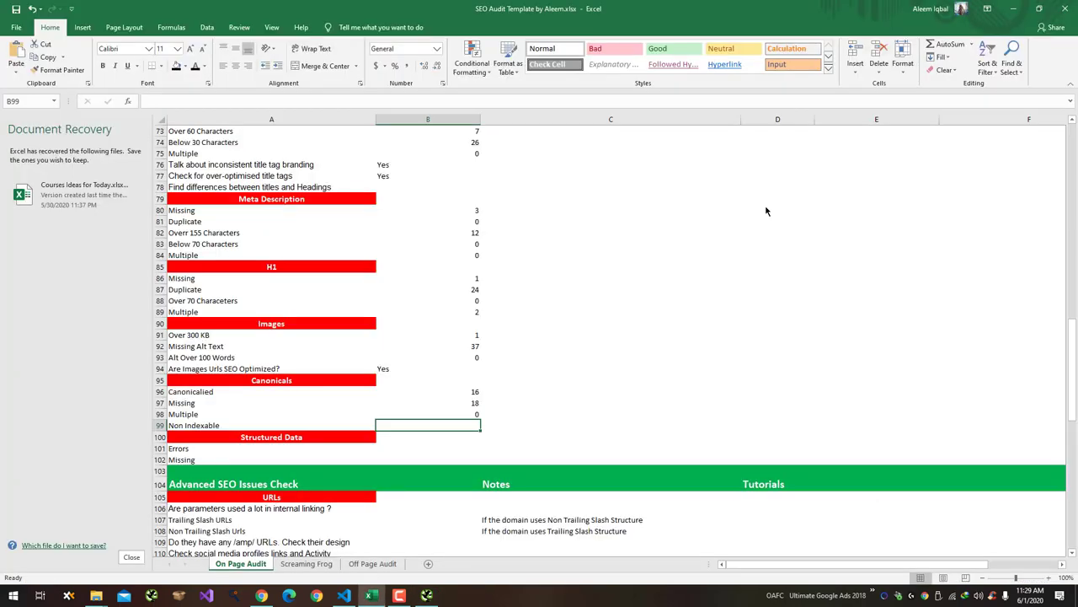
pyautogui.write('61')
pyautogui.press('BackSpace')
pyautogui.press('BackSpace')
pyautogui.write('16')
pyautogui.press('Return')
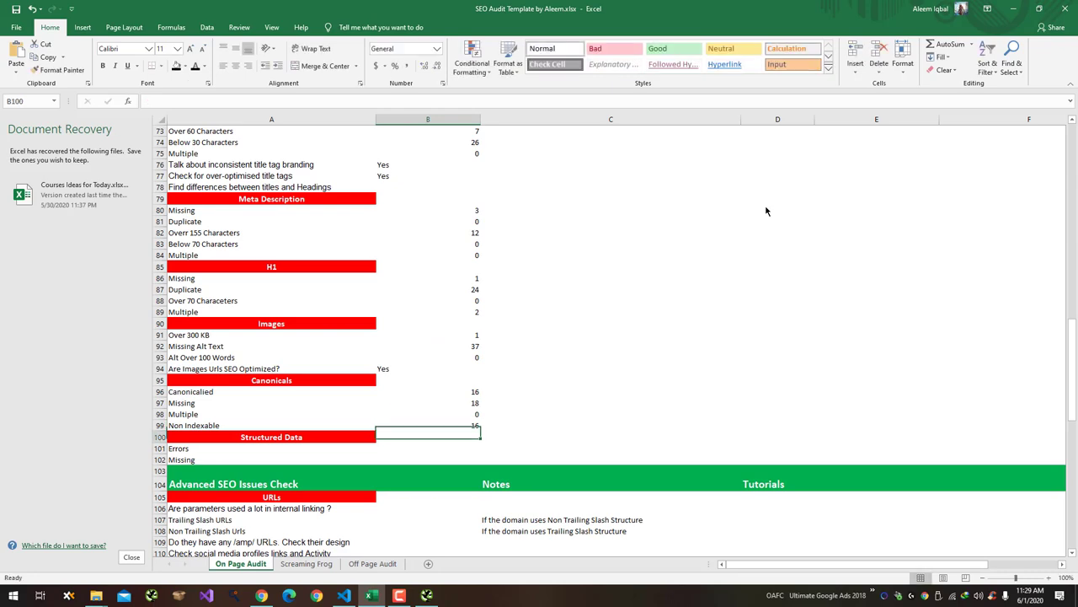
pyautogui.press('Return')
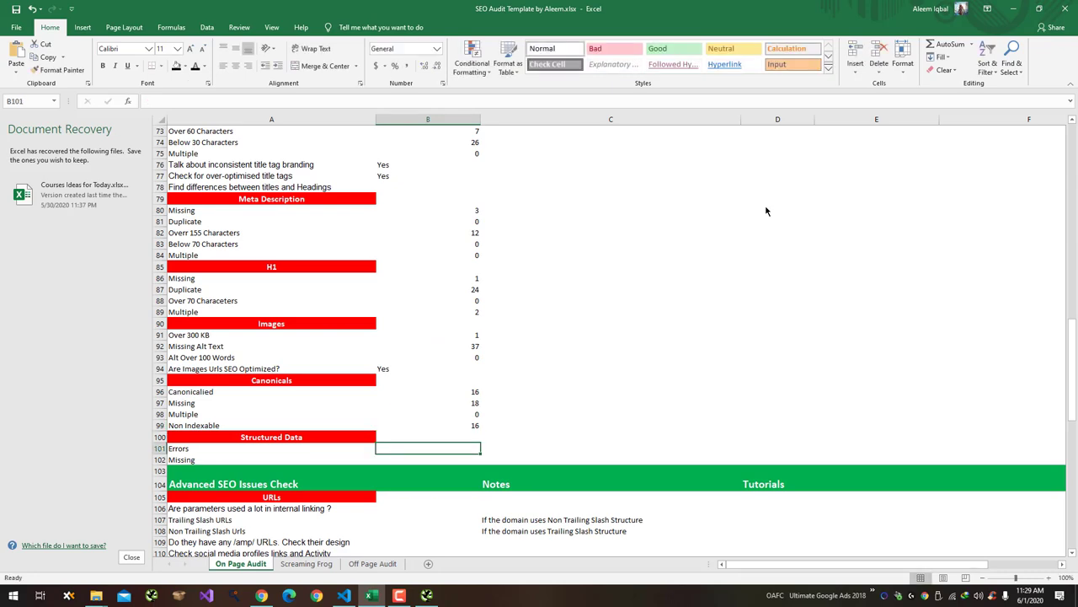
# Step: Examine the Structured Data results in Screaming Frog, listing the Missing URLs, and compare them with the template's Structured Data rows
pyautogui.hotkey('alt', 'Tab')
pyautogui.scroll(-10, 767, 211)
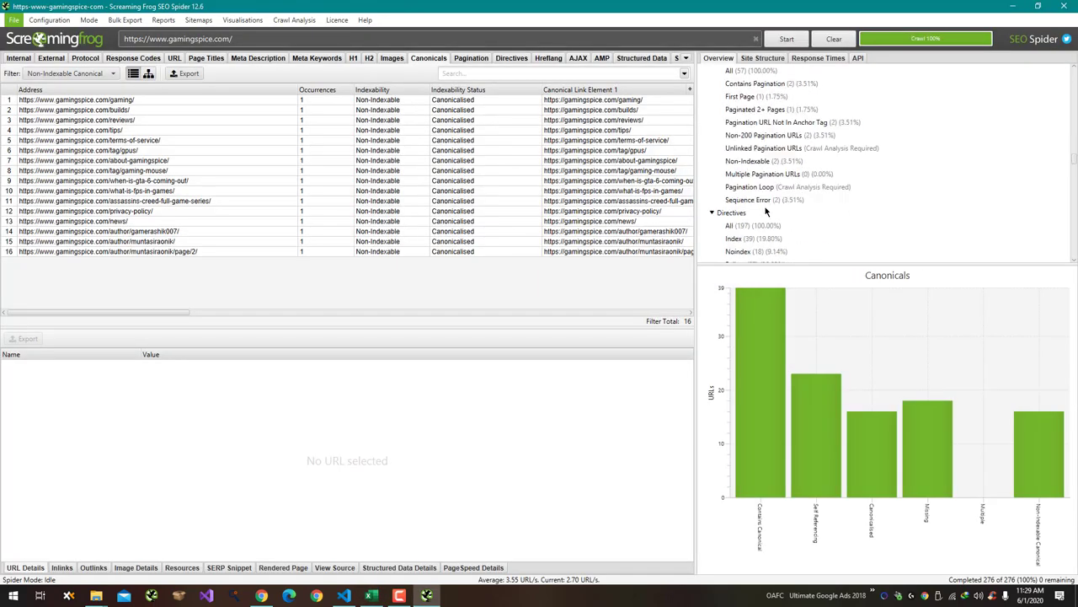
pyautogui.scroll(-9, 766, 211)
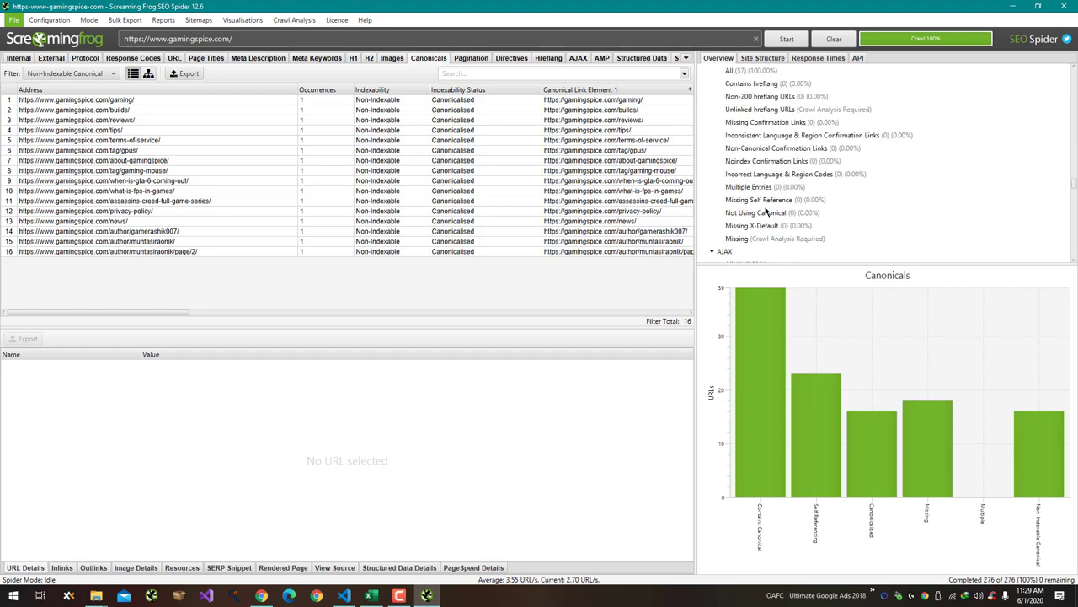
pyautogui.scroll(-3, 767, 210)
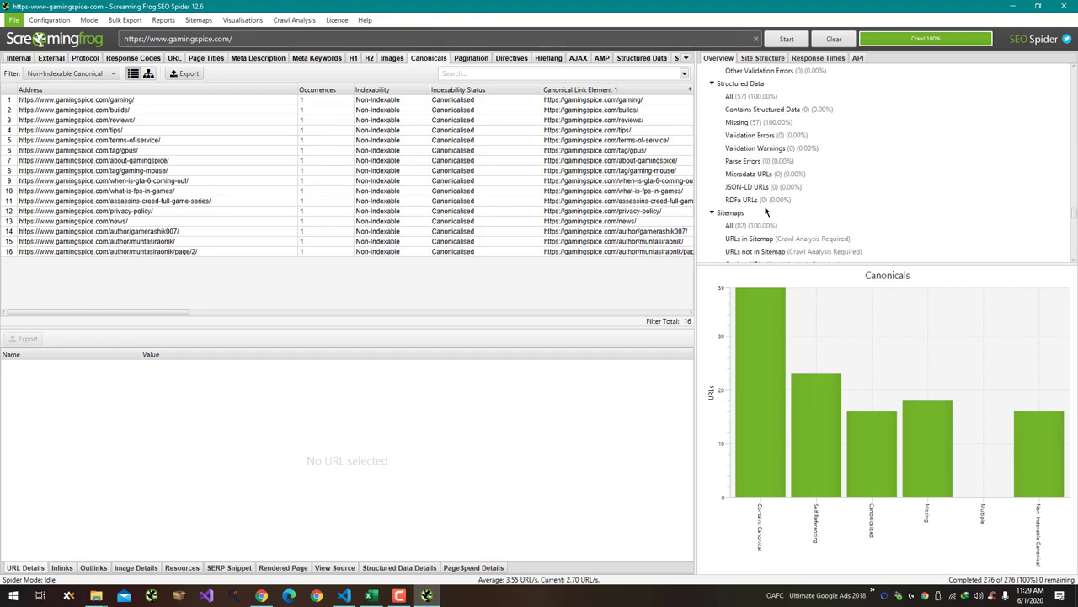
pyautogui.click(780, 122)
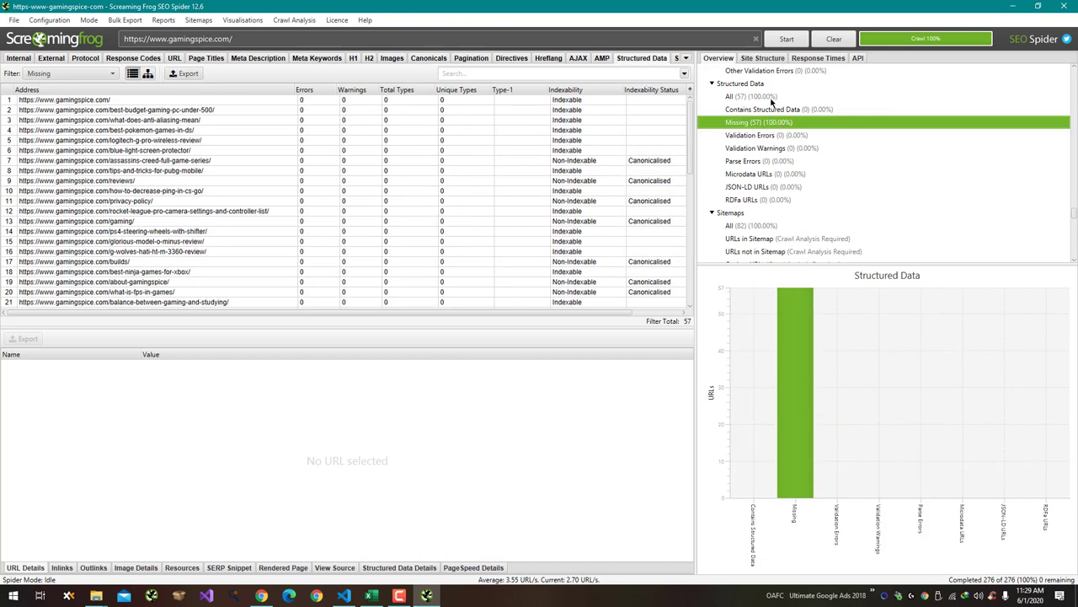
pyautogui.hotkey('alt', 'Tab')
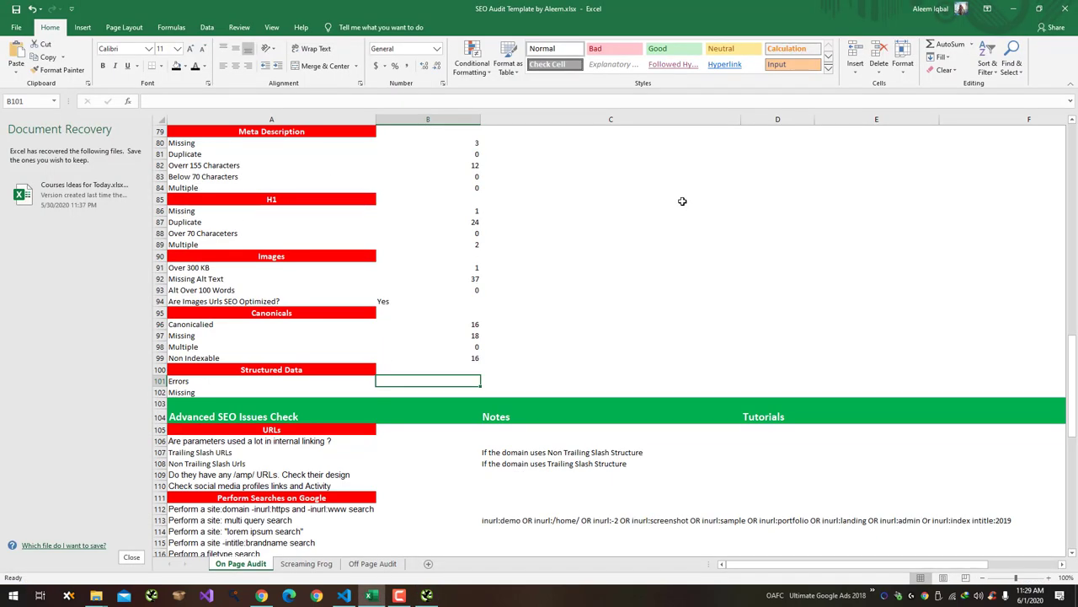
pyautogui.hotkey('alt', 'Tab')
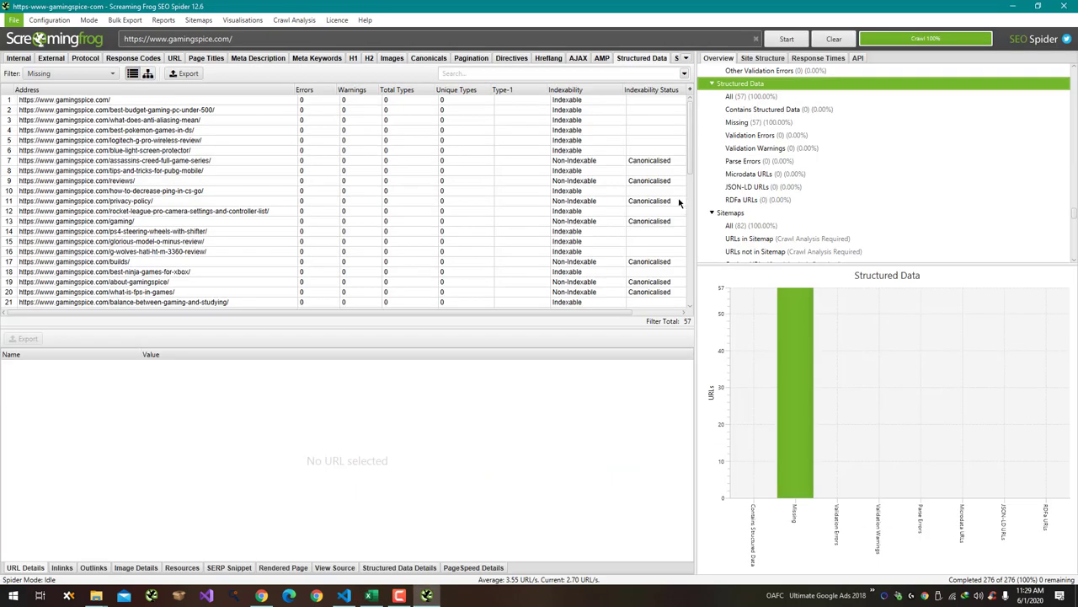
pyautogui.hotkey('alt', 'Tab')
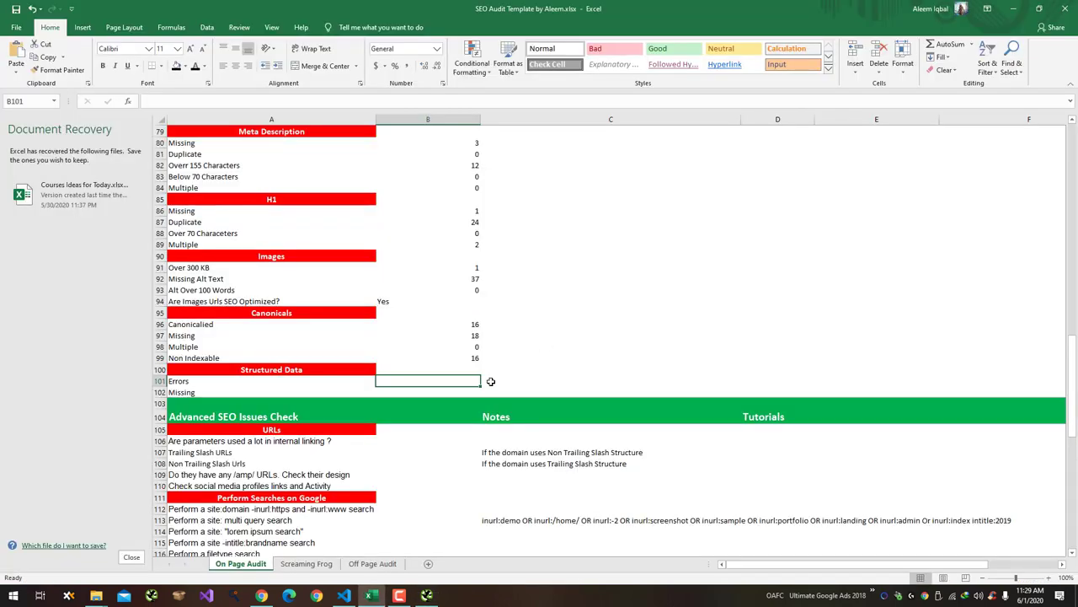
# Step: Check Screaming Frog's internal HTML URLs for parameters and enter No for parameters in internal linking under Advanced SEO Issues Check
pyautogui.scroll(-2, 491, 380)
pyautogui.click(451, 363)
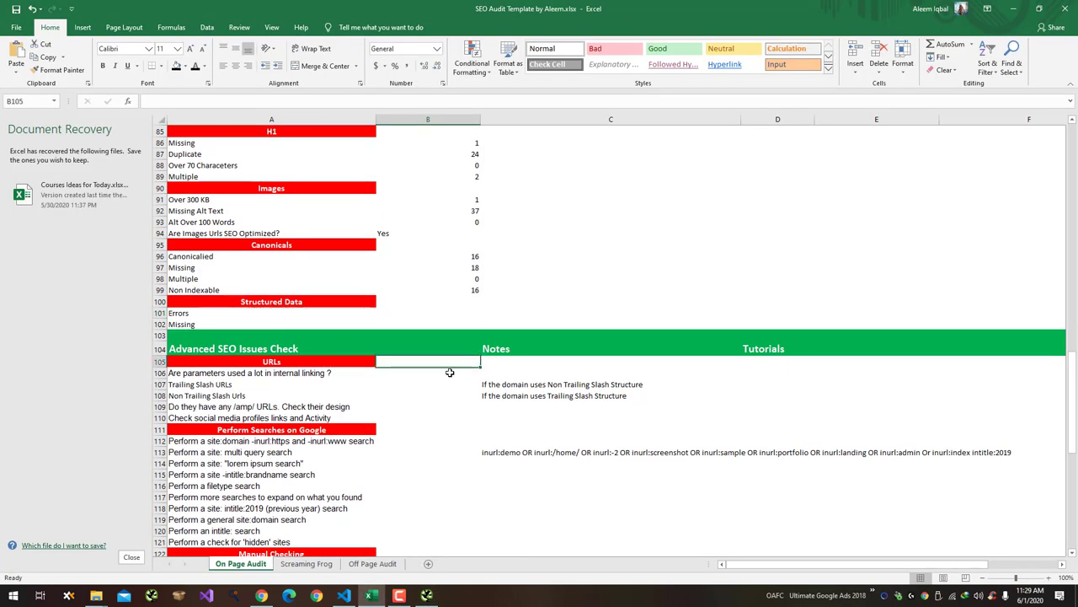
pyautogui.hotkey('alt', 'Tab')
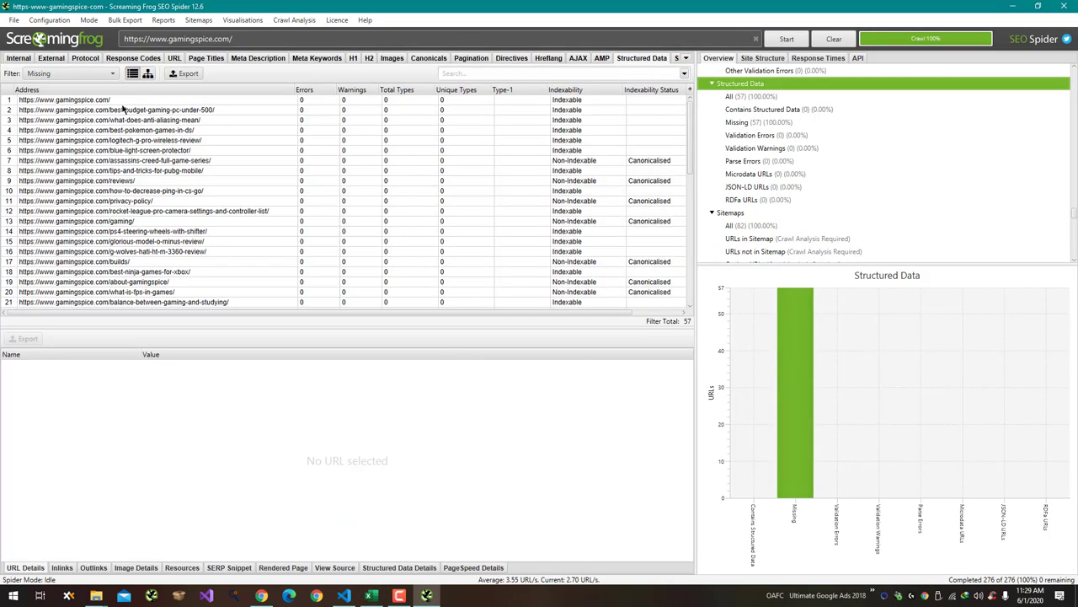
pyautogui.click(17, 57)
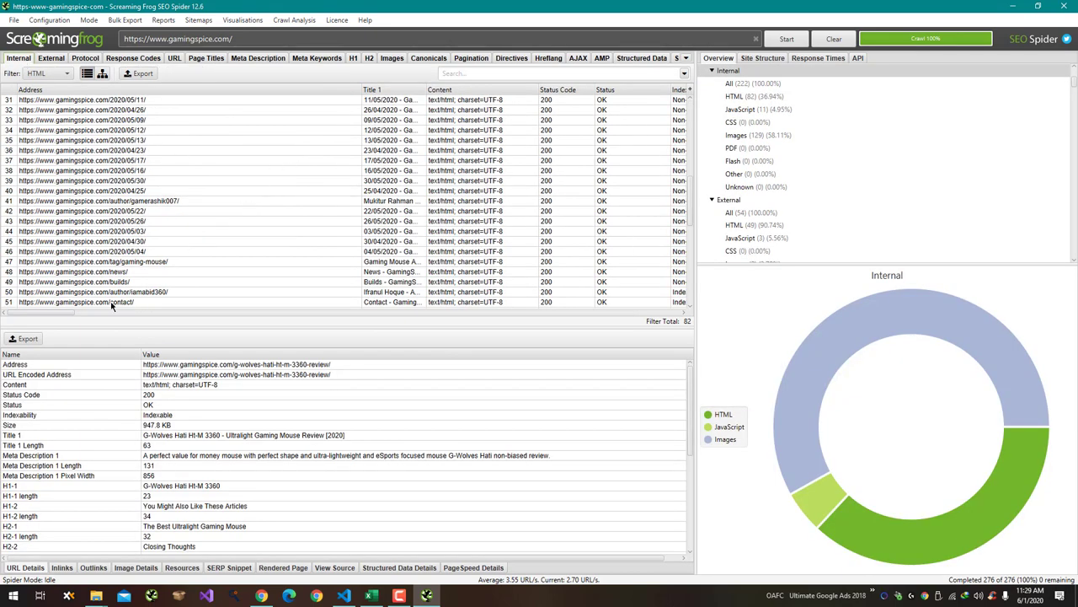
pyautogui.scroll(-10, 109, 306)
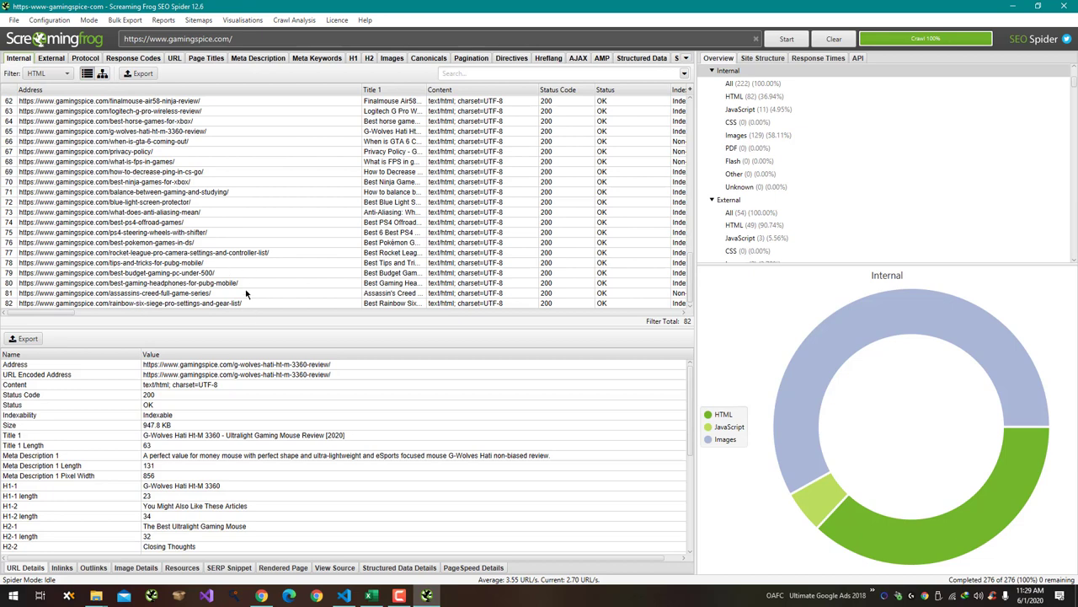
pyautogui.scroll(20, 249, 118)
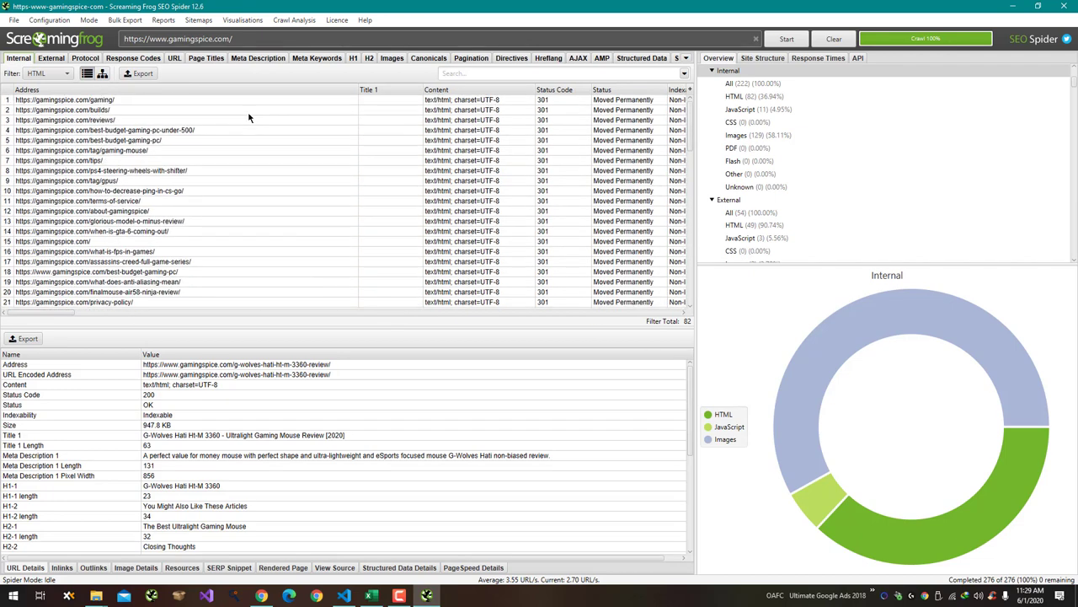
pyautogui.hotkey('alt', 'Tab')
pyautogui.write('No')
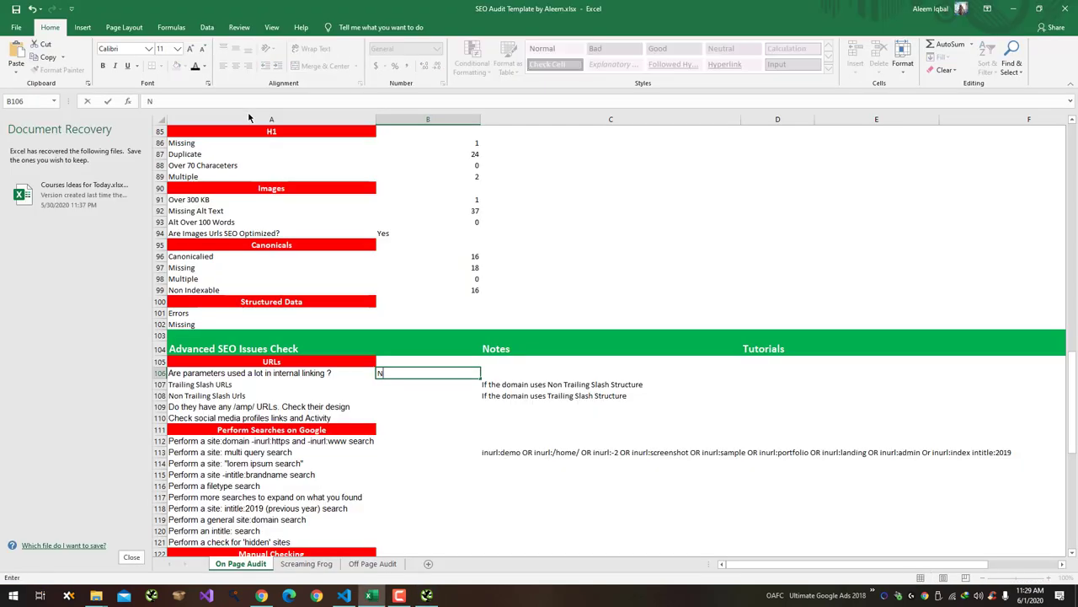
pyautogui.press('Return')
# Step: Check Screaming Frog's internal HTML URLs for trailing slashes, and enter Yes for Trailing Slash URLs and No for Non Trailing Slash Urls in Excel
pyautogui.hotkey('alt', 'Tab')
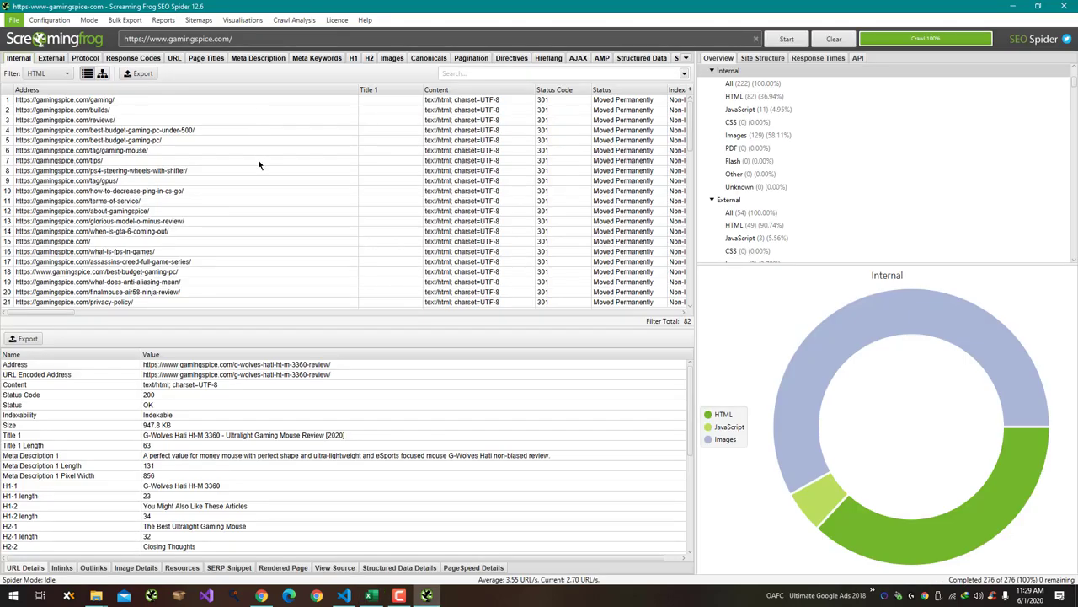
pyautogui.scroll(-5, 256, 196)
pyautogui.scroll(-9, 256, 196)
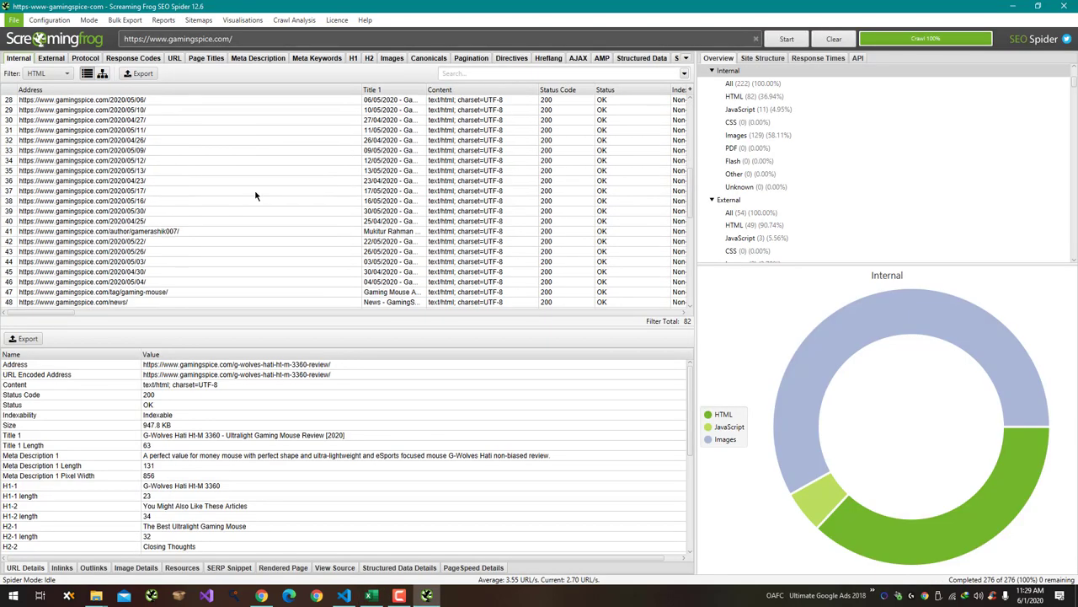
pyautogui.scroll(-7, 256, 195)
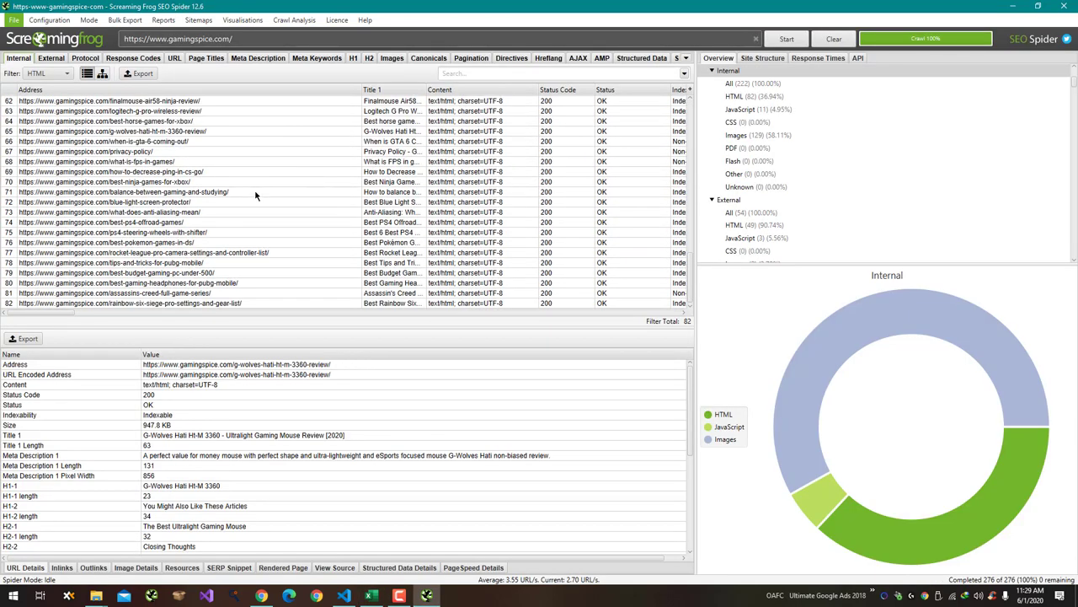
pyautogui.scroll(20, 257, 196)
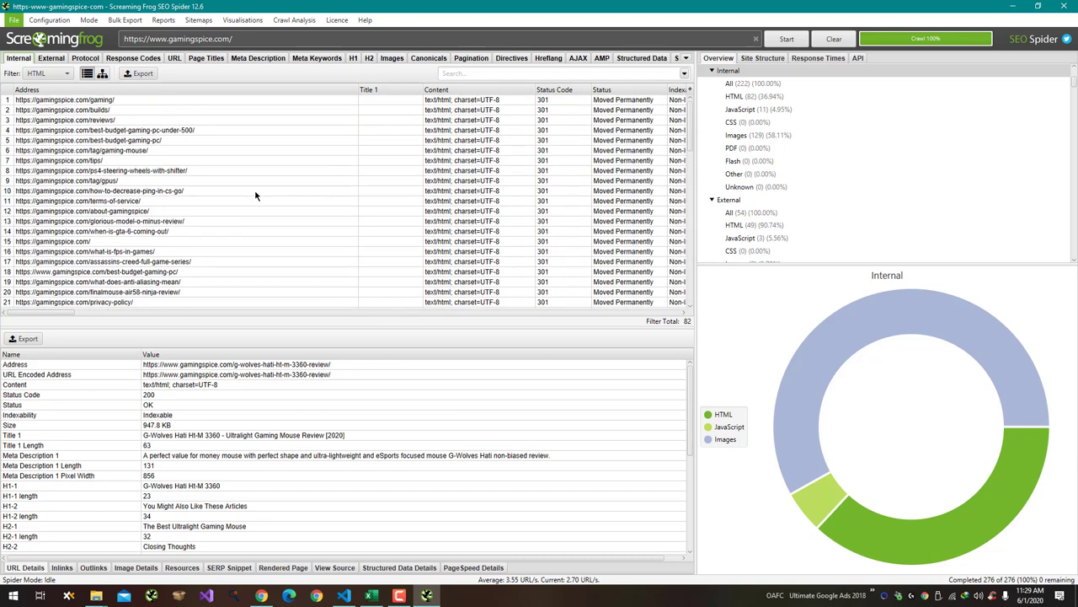
pyautogui.scroll(-10, 256, 195)
pyautogui.scroll(10, 256, 196)
pyautogui.scroll(-20, 256, 195)
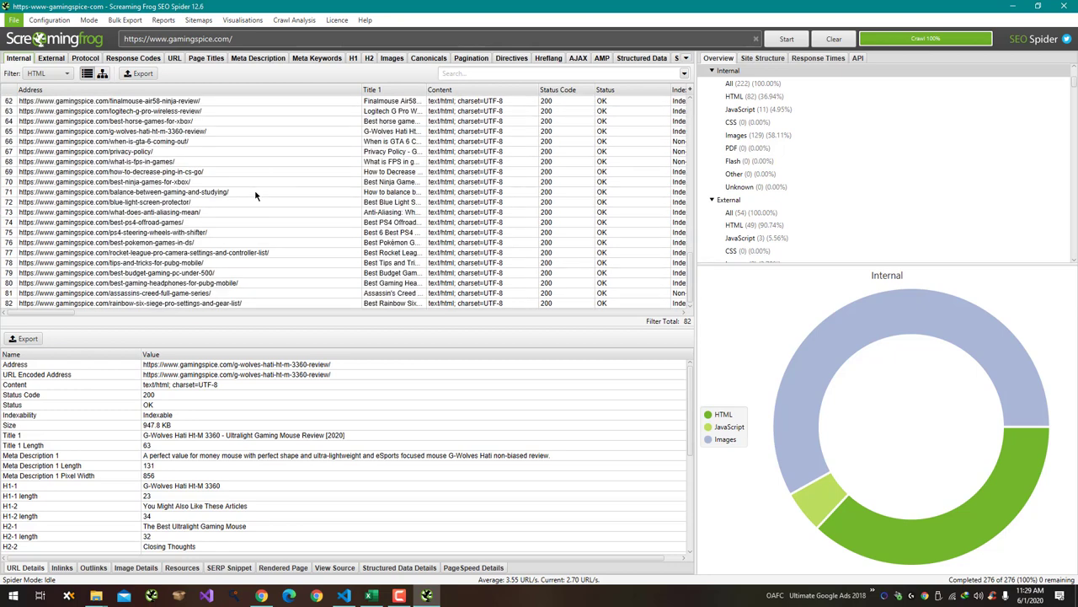
pyautogui.hotkey('alt', 'Tab')
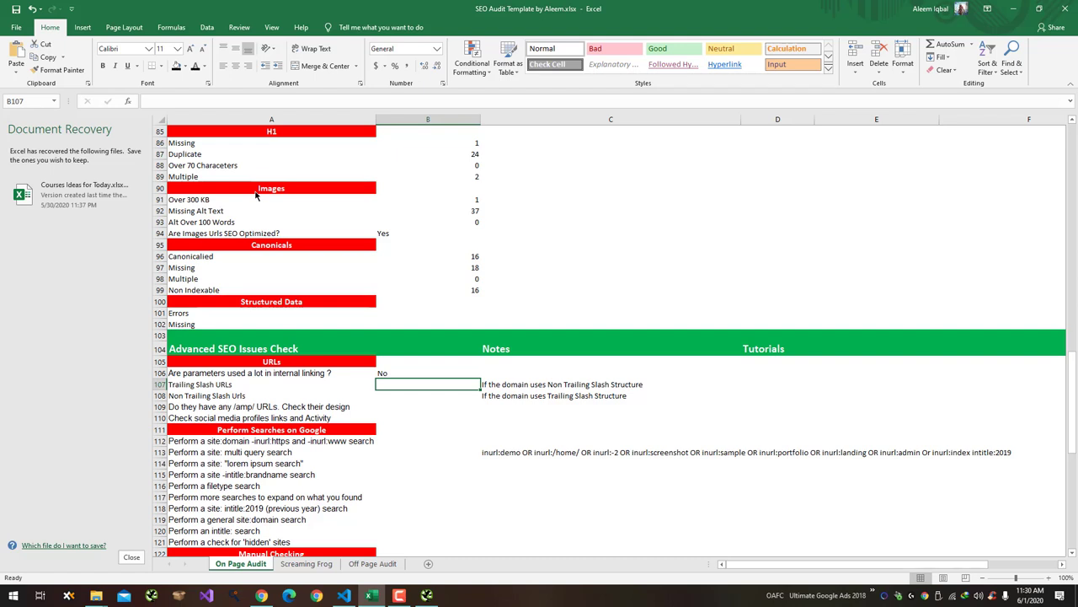
pyautogui.write('Yes')
pyautogui.press('Return')
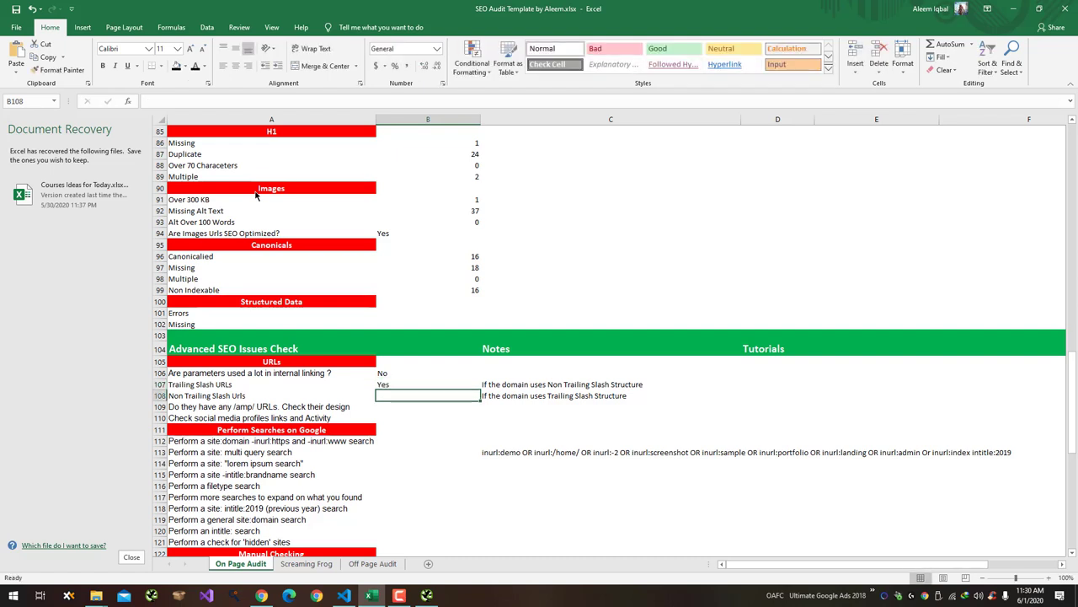
pyautogui.write('No')
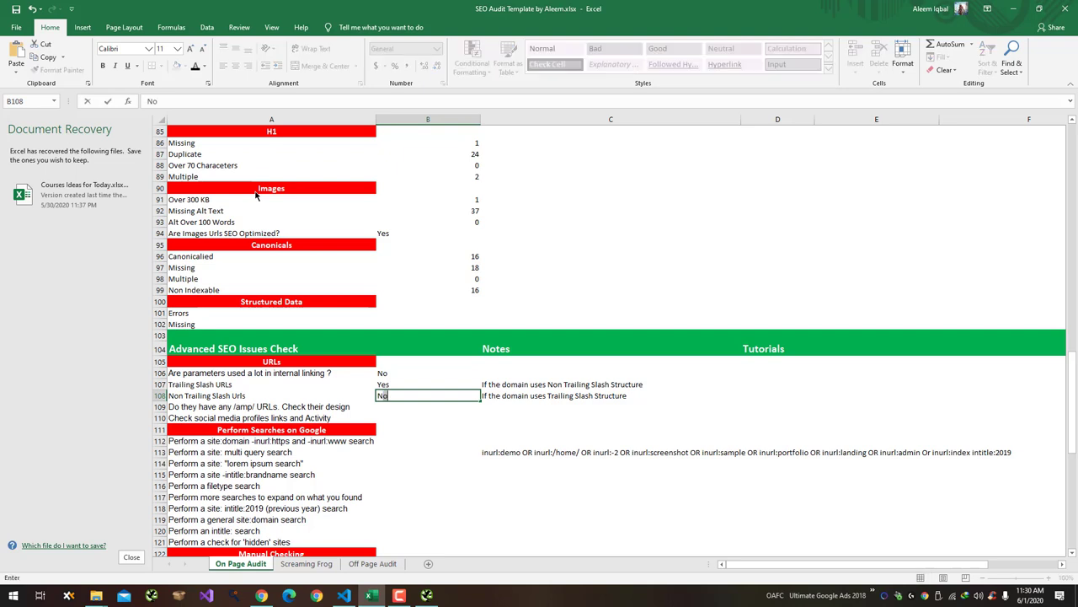
pyautogui.press('Return')
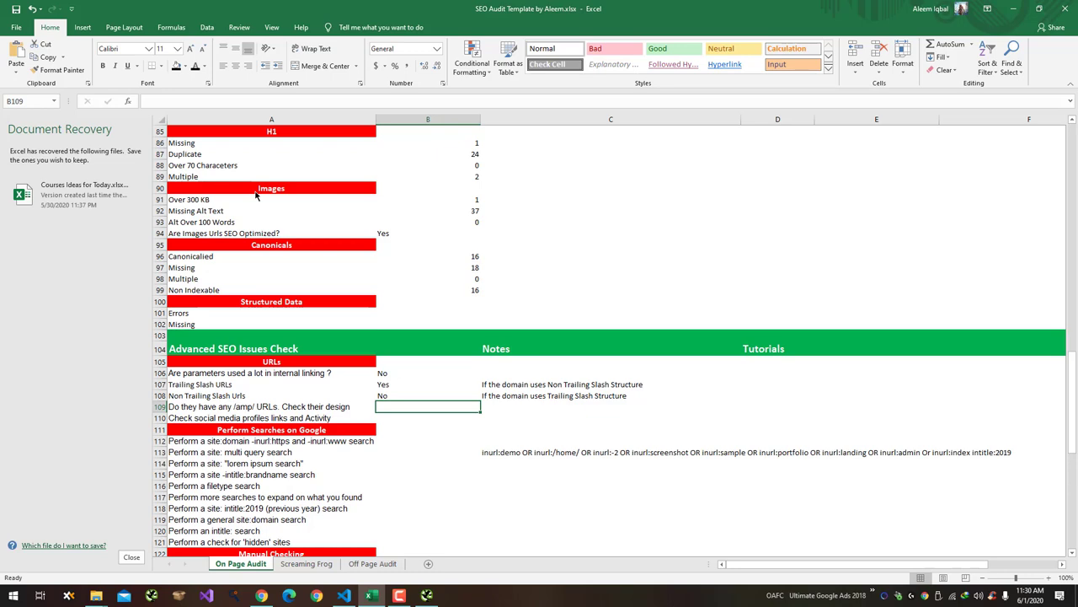
# Step: Check the internal HTML URLs in Screaming Frog for /amp/ addresses and enter No in the Excel template's /amp/ URLs row
pyautogui.hotkey('alt', 'Tab')
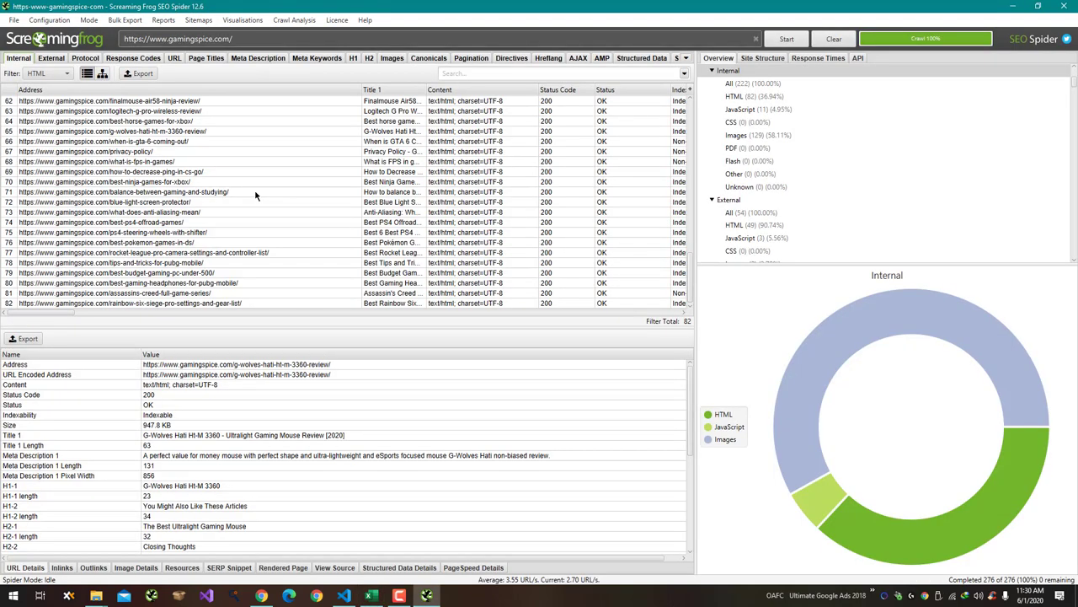
pyautogui.scroll(20, 256, 196)
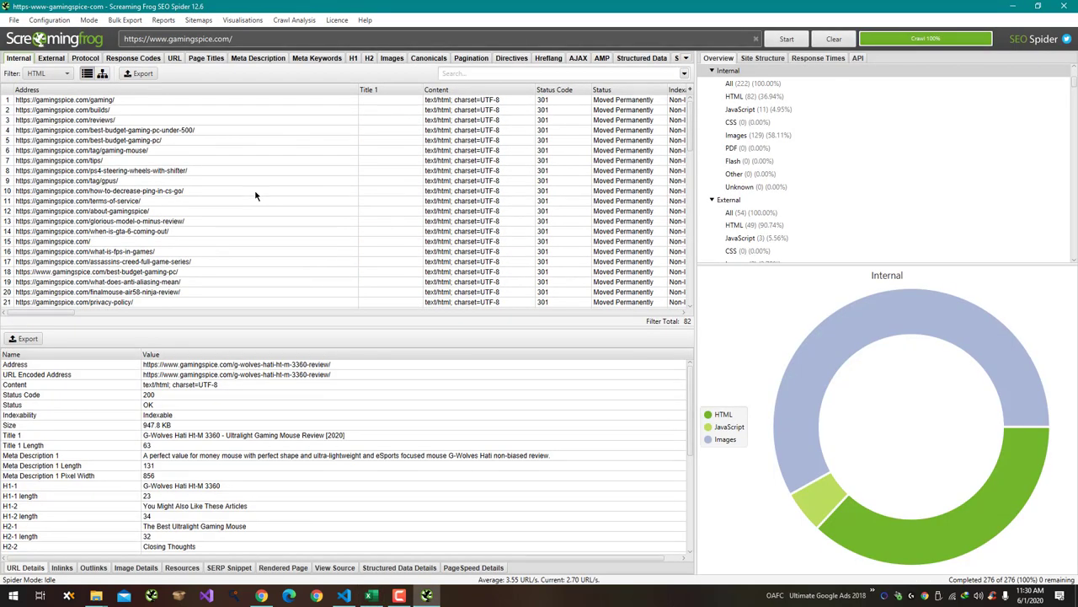
pyautogui.hotkey('alt', 'Tab')
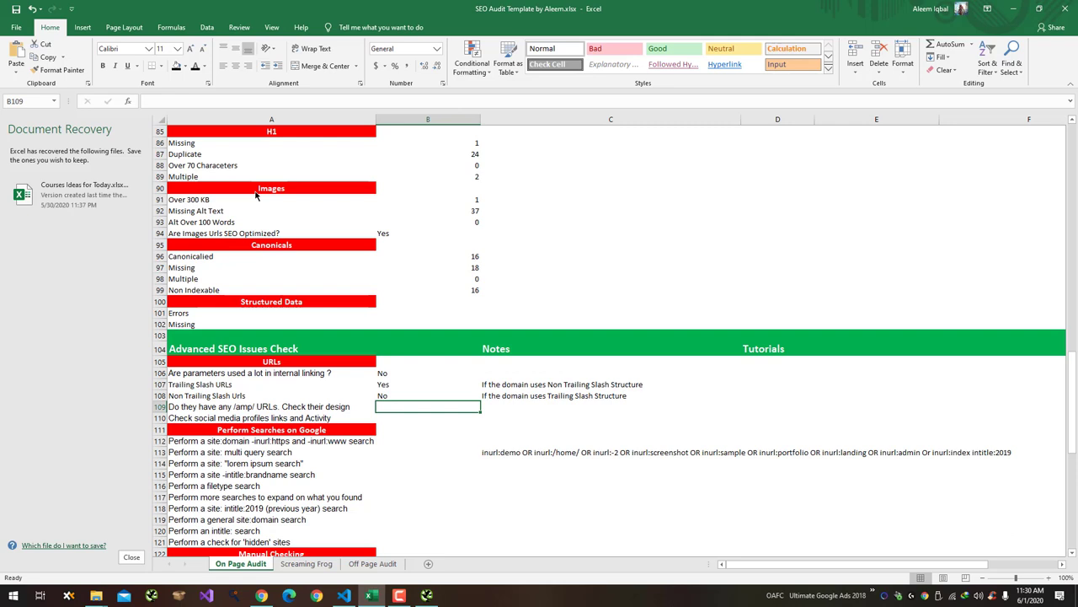
pyautogui.write('No')
pyautogui.press('Return')
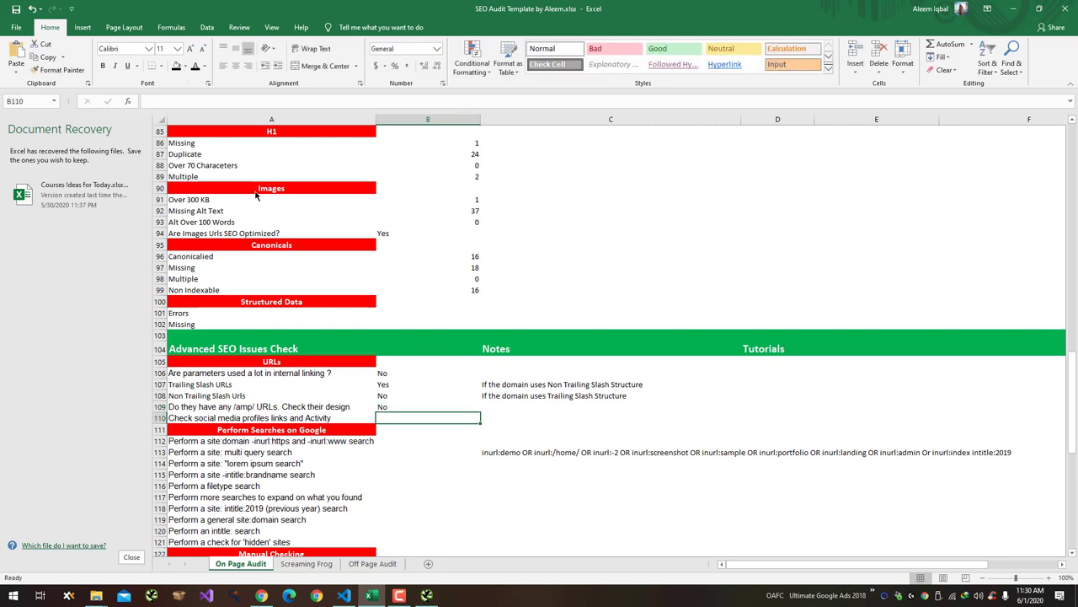
# Step: In Chrome, open the Twitter and YouTube profiles linked in the footer of gamingspice.com's Assassin's Creed article and view them
pyautogui.hotkey('alt', 'Tab')
pyautogui.hotkey('alt', 'Tab')
pyautogui.press('Tab')
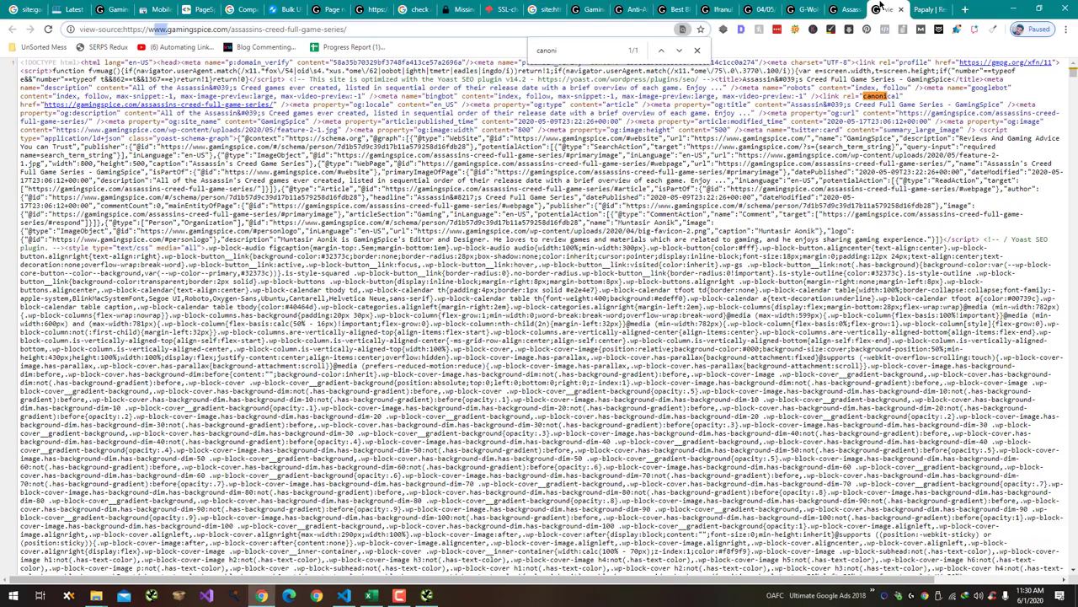
pyautogui.click(844, 8)
pyautogui.scroll(-15, 577, 421)
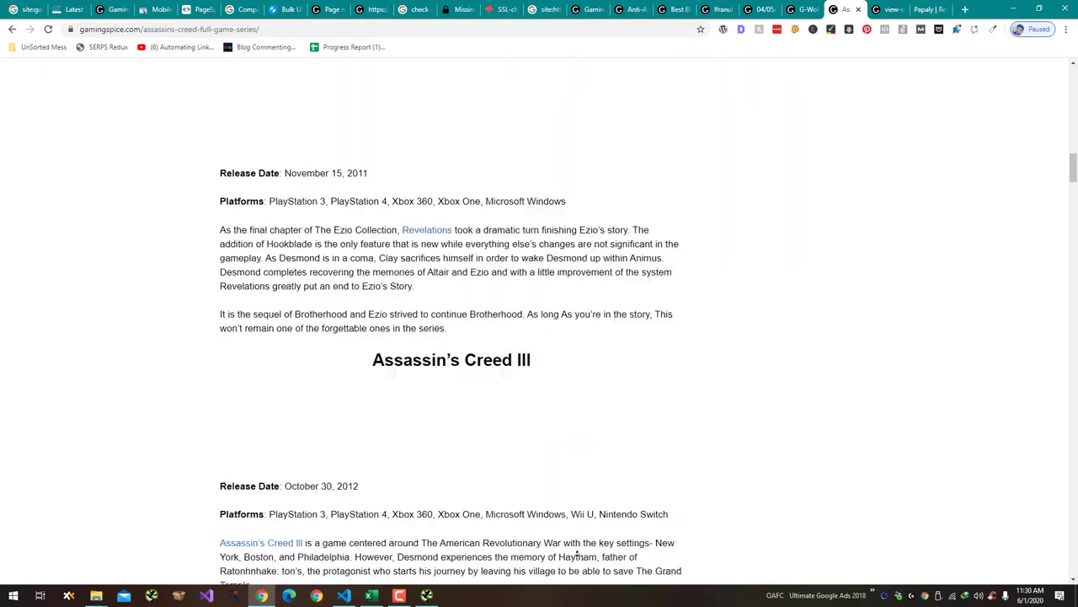
pyautogui.scroll(-20, 578, 556)
pyautogui.scroll(-3, 365, 438)
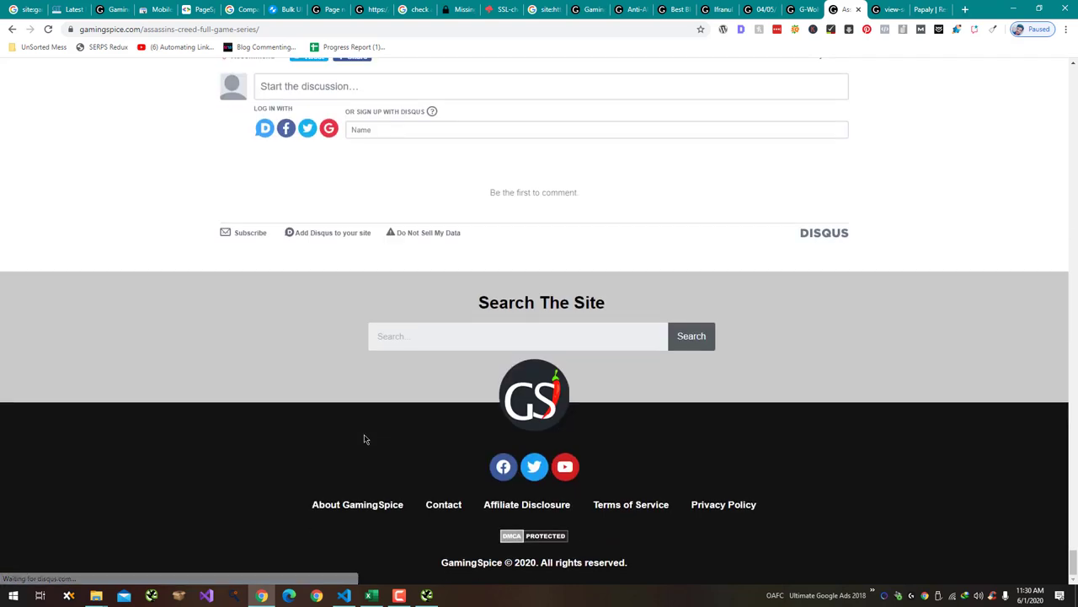
pyautogui.middleClick(536, 472)
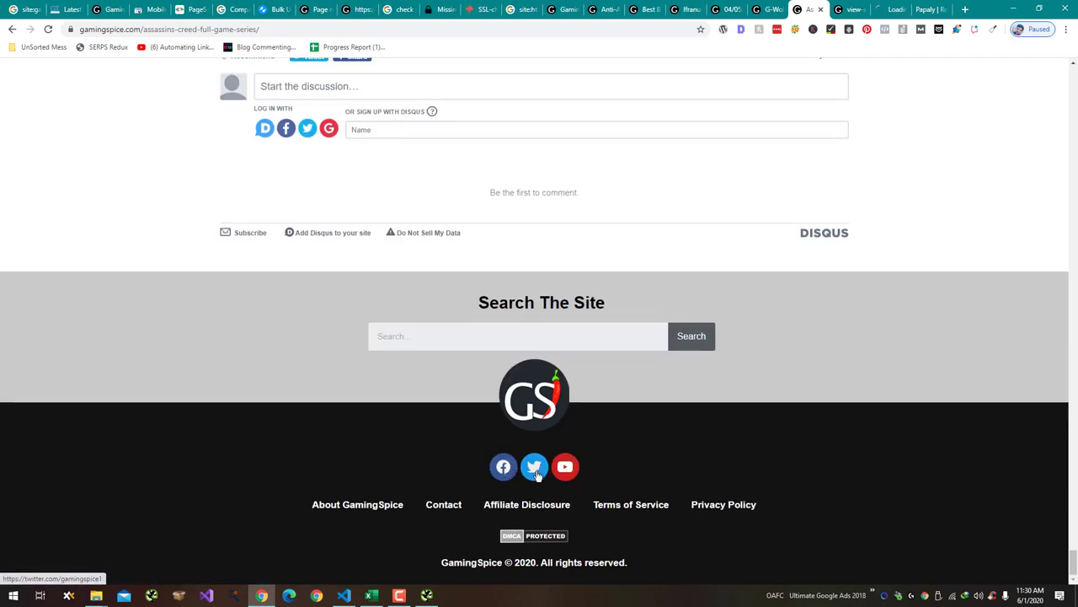
pyautogui.middleClick(564, 468)
pyautogui.click(810, 7)
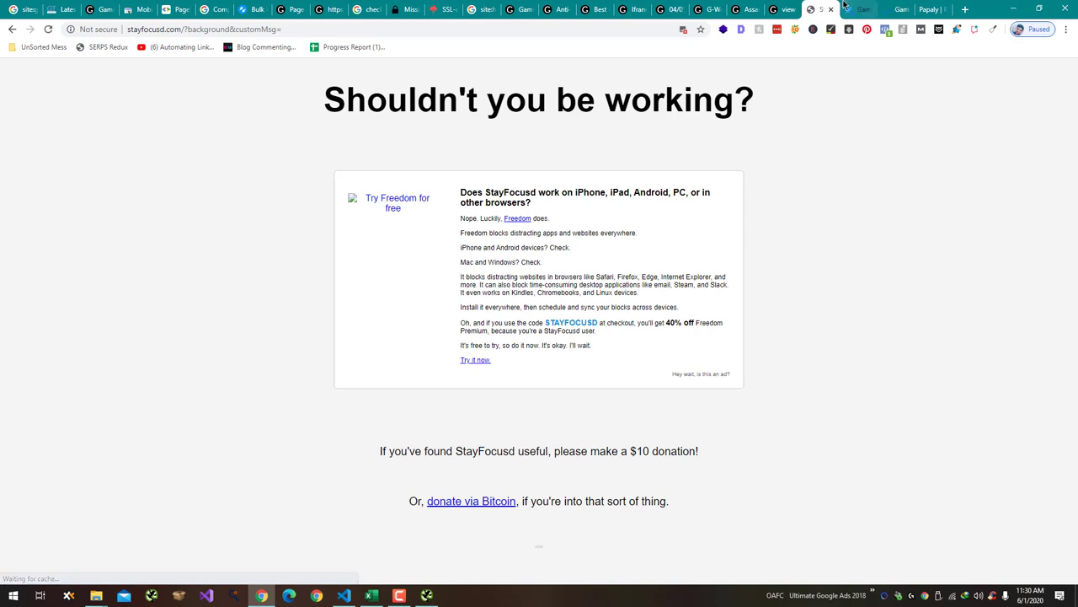
pyautogui.click(840, 7)
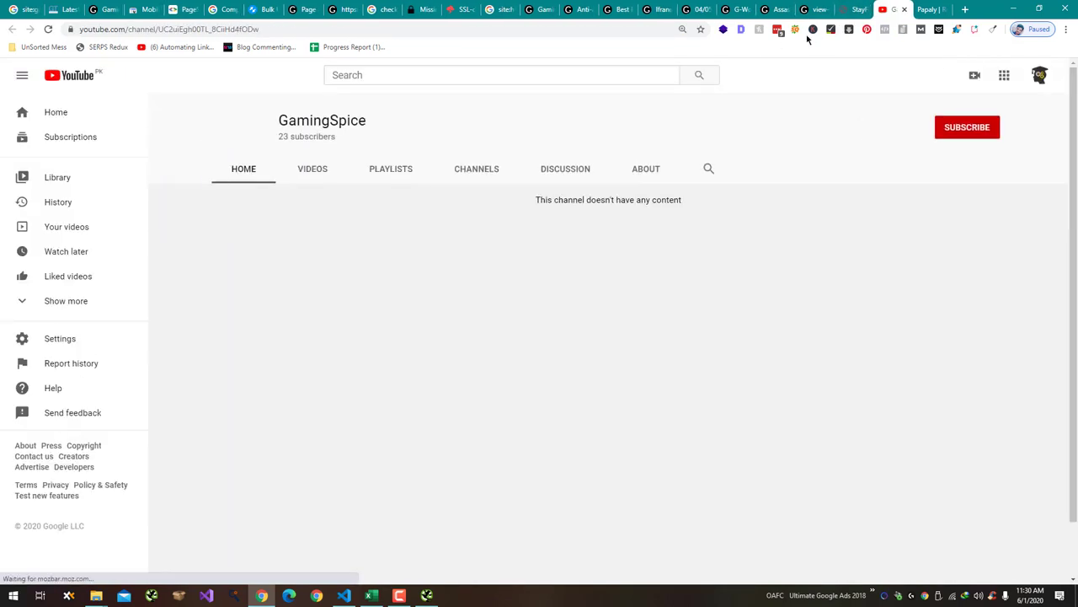
# Step: Close the StayFocusd page in Chrome and return to the Assassin's Creed article
pyautogui.hotkey('alt', 'Tab')
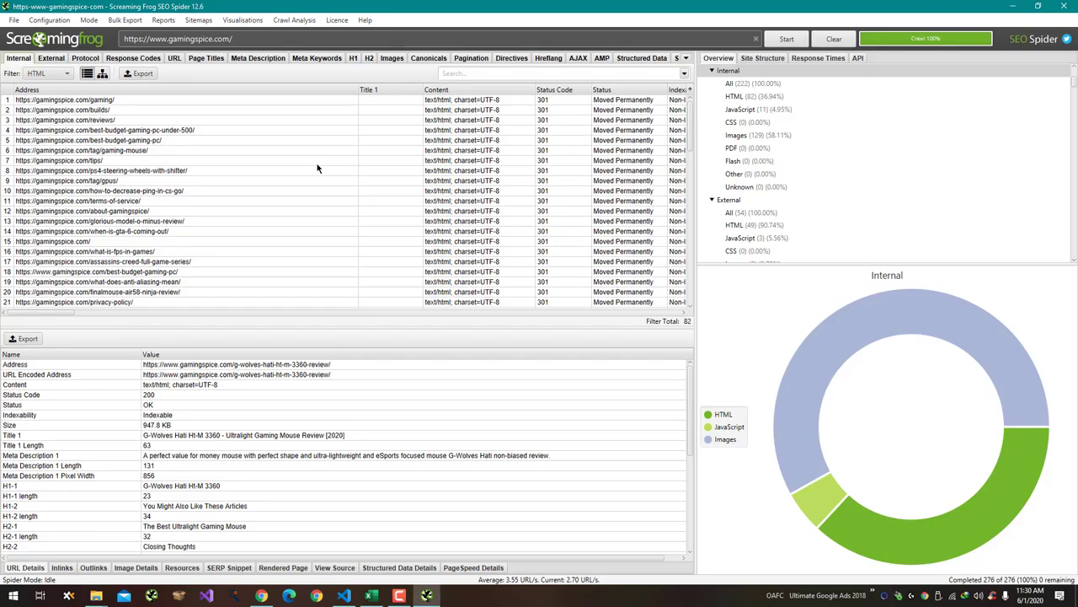
pyautogui.hotkey('alt', 'Tab')
pyautogui.press('Tab')
pyautogui.hotkey('alt', 'Tab')
pyautogui.press('Tab')
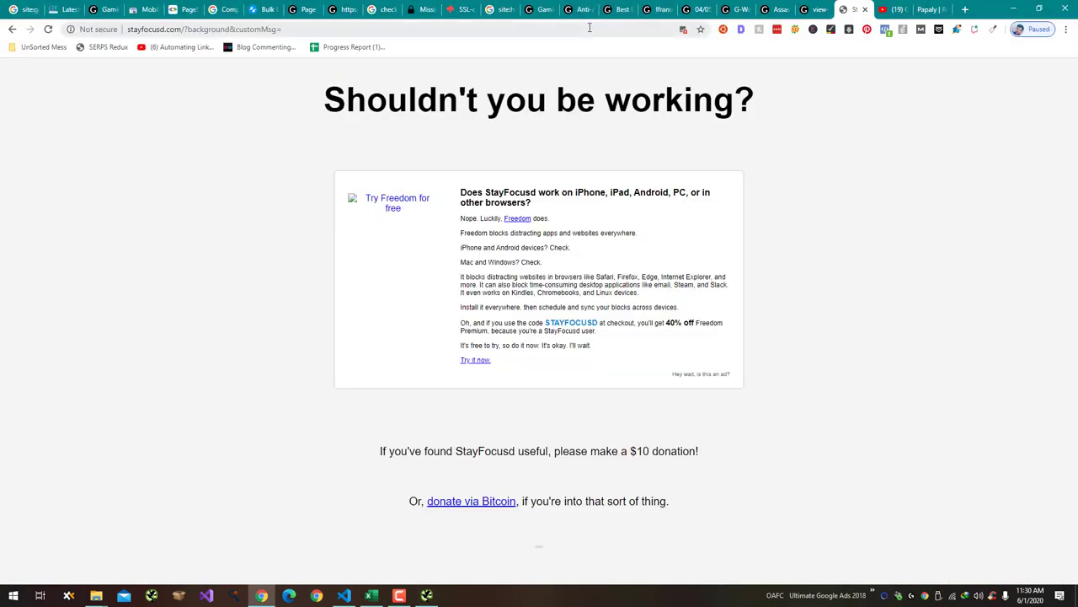
pyautogui.click(590, 27)
pyautogui.hotkey('ctrl', 'w')
pyautogui.hotkey('ctrl', 'shift', 'Tab')
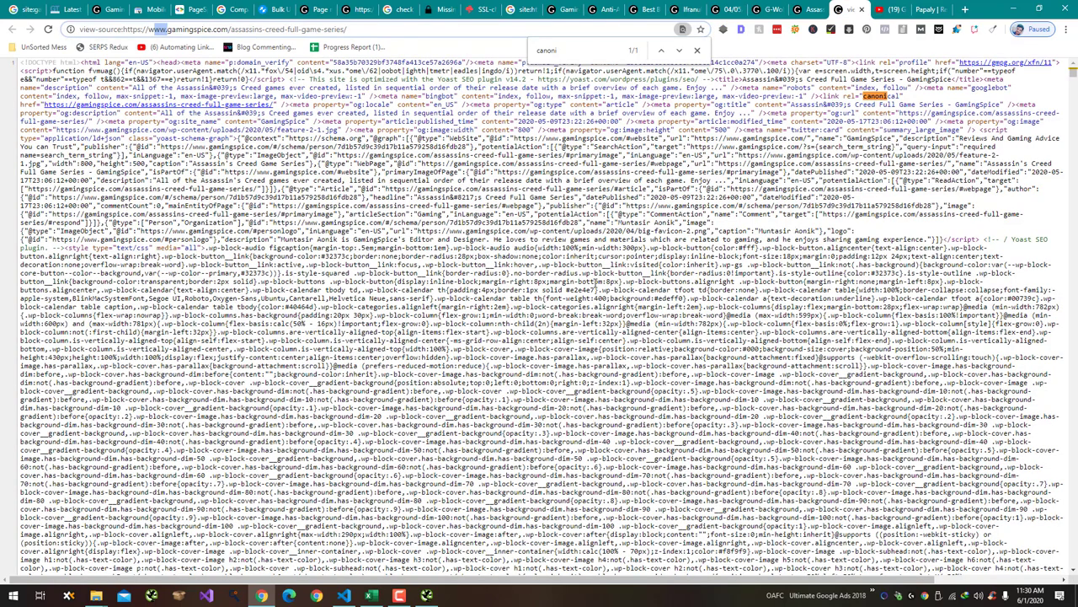
pyautogui.hotkey('ctrl', 'shift', 'Tab')
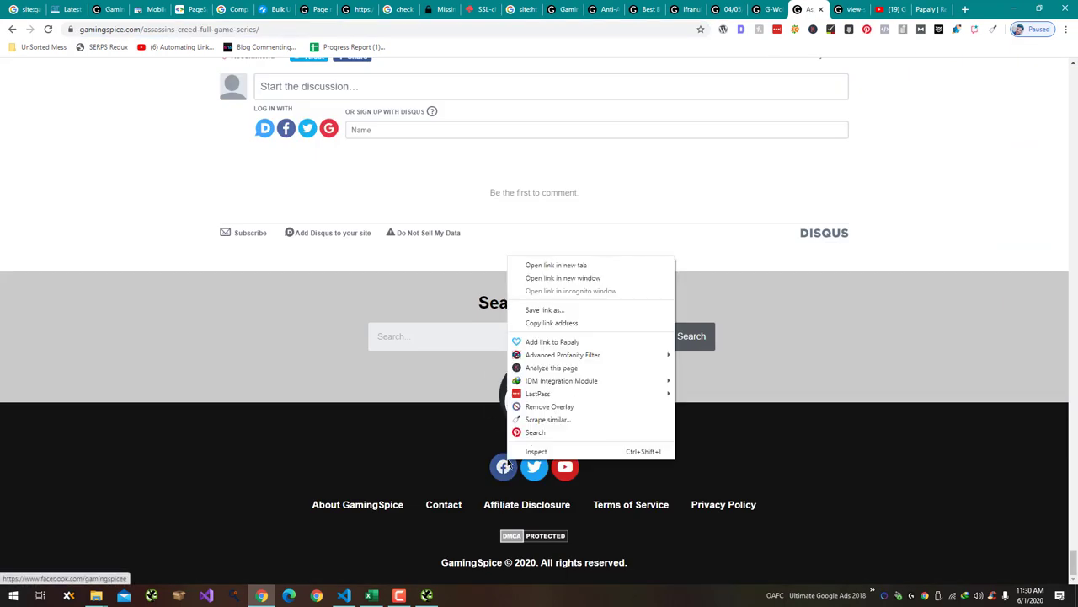
# Step: Copy the footer's Facebook link, open facebook.com/gamingspicee in Microsoft Edge, and examine the page's posts and activity
pyautogui.rightClick(506, 467)
pyautogui.click(560, 324)
pyautogui.click(289, 595)
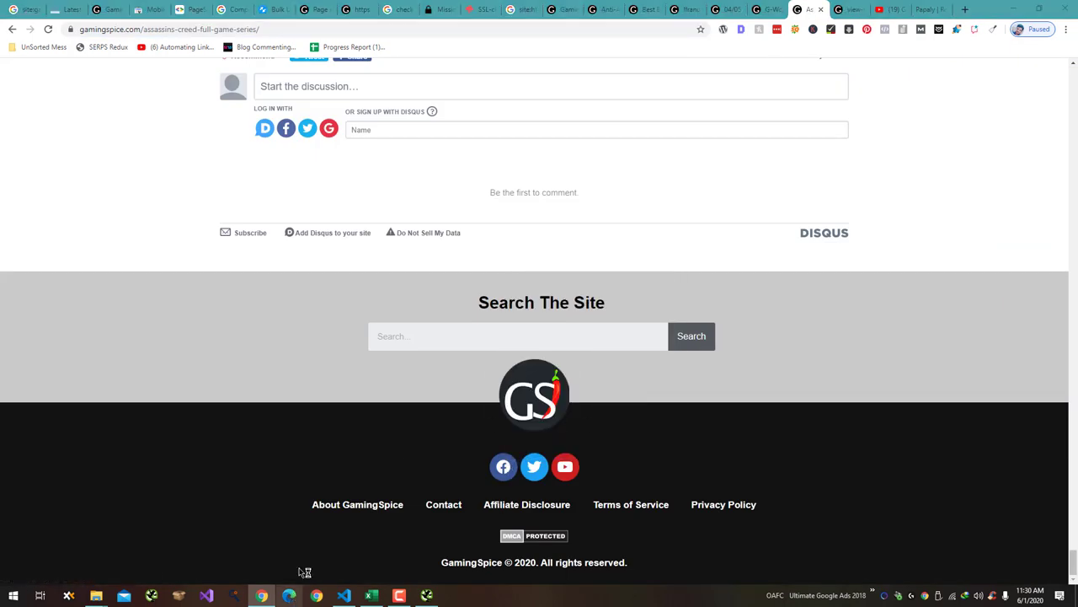
pyautogui.write('https://www.facebook.com/gamingspicee')
pyautogui.press('Return')
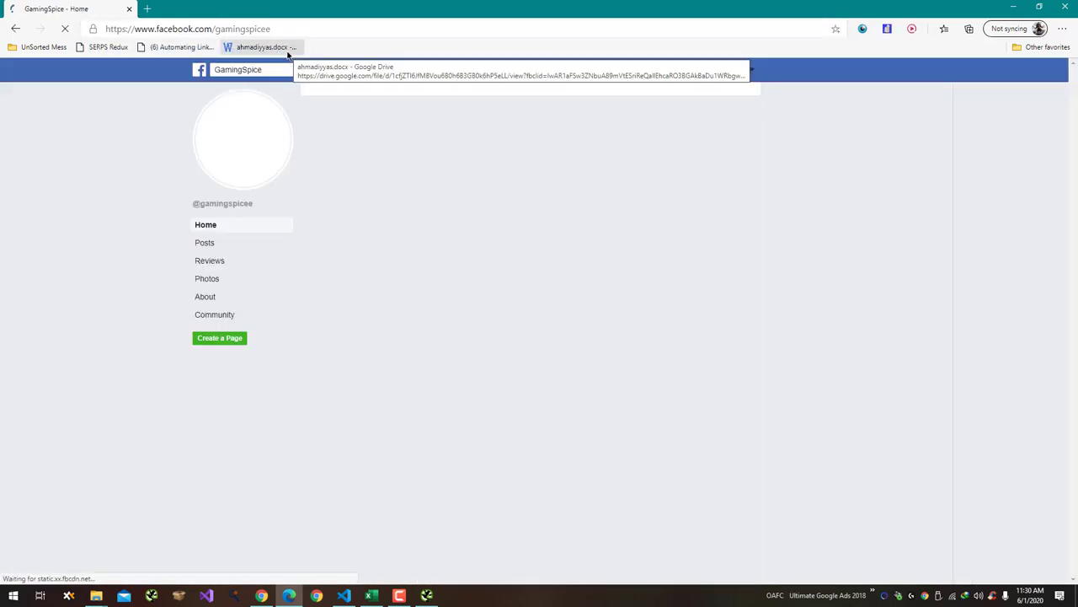
pyautogui.scroll(-8, 314, 312)
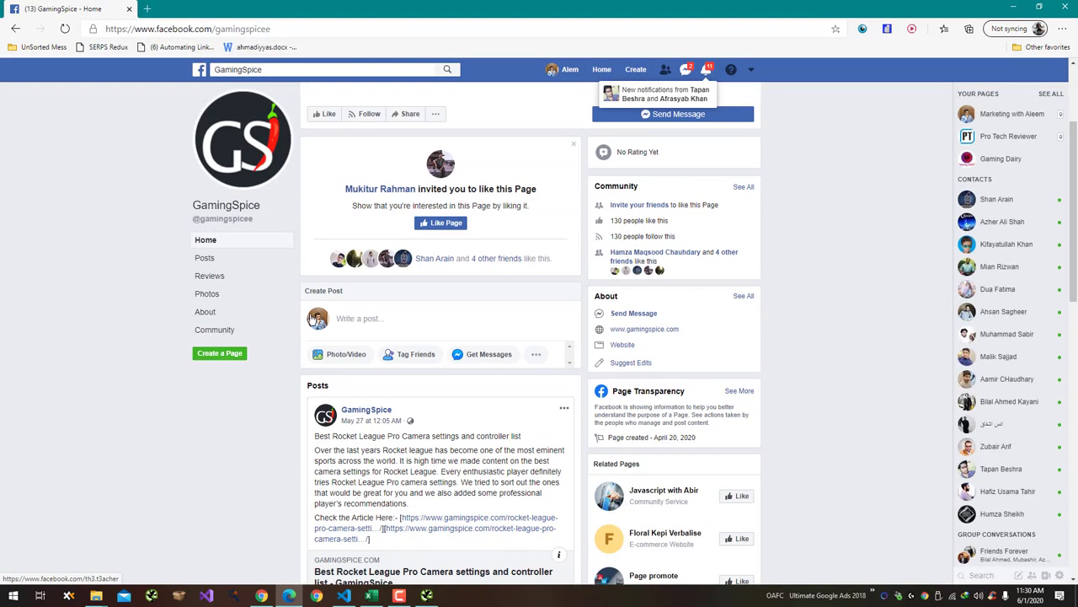
pyautogui.scroll(5, 295, 318)
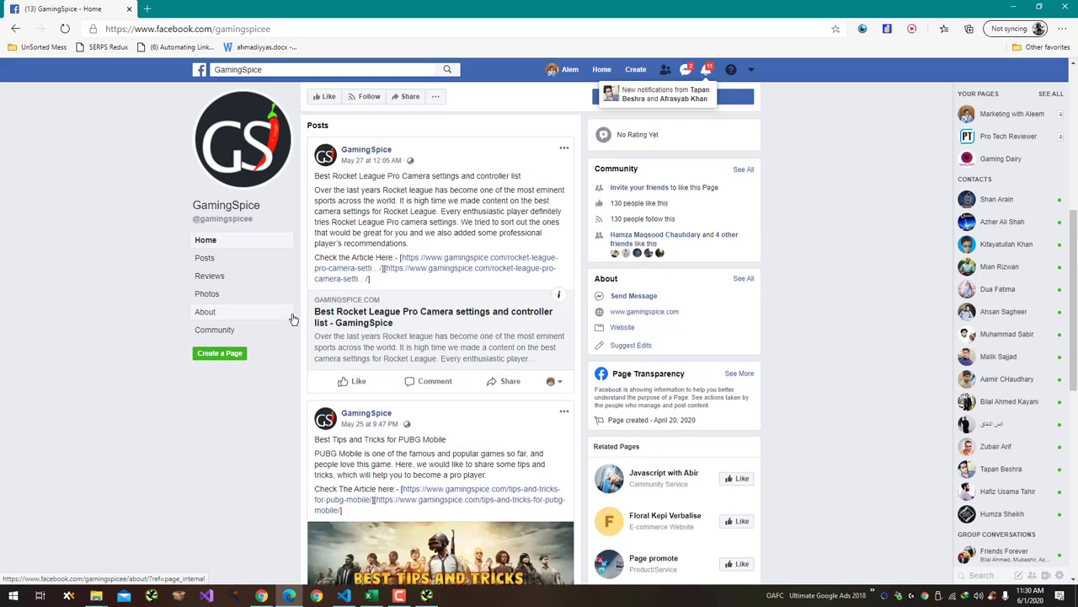
pyautogui.scroll(-7, 293, 318)
pyautogui.scroll(-2, 293, 318)
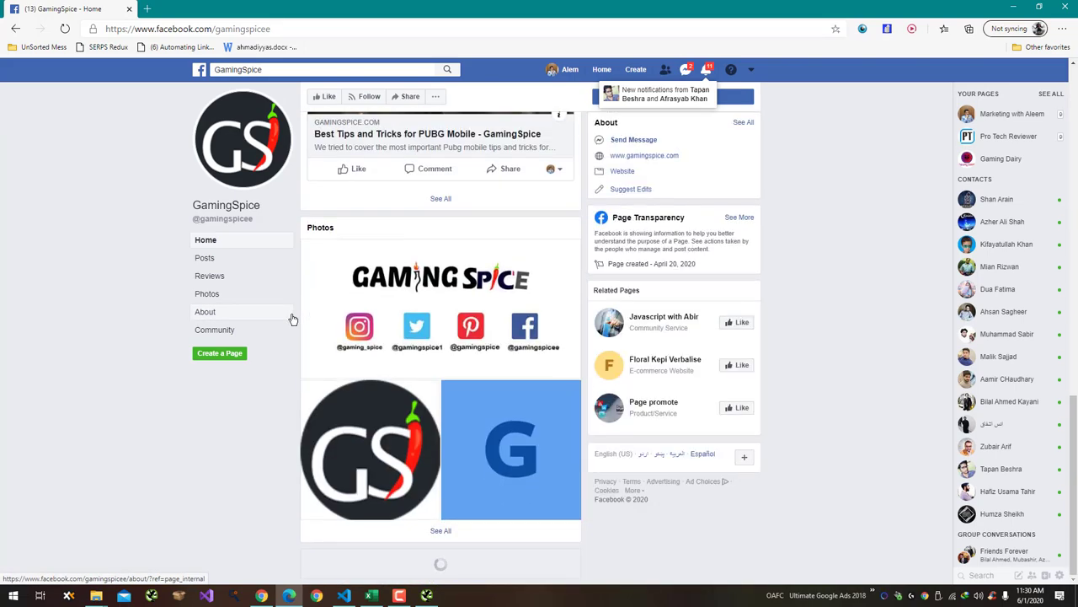
pyautogui.scroll(-12, 292, 318)
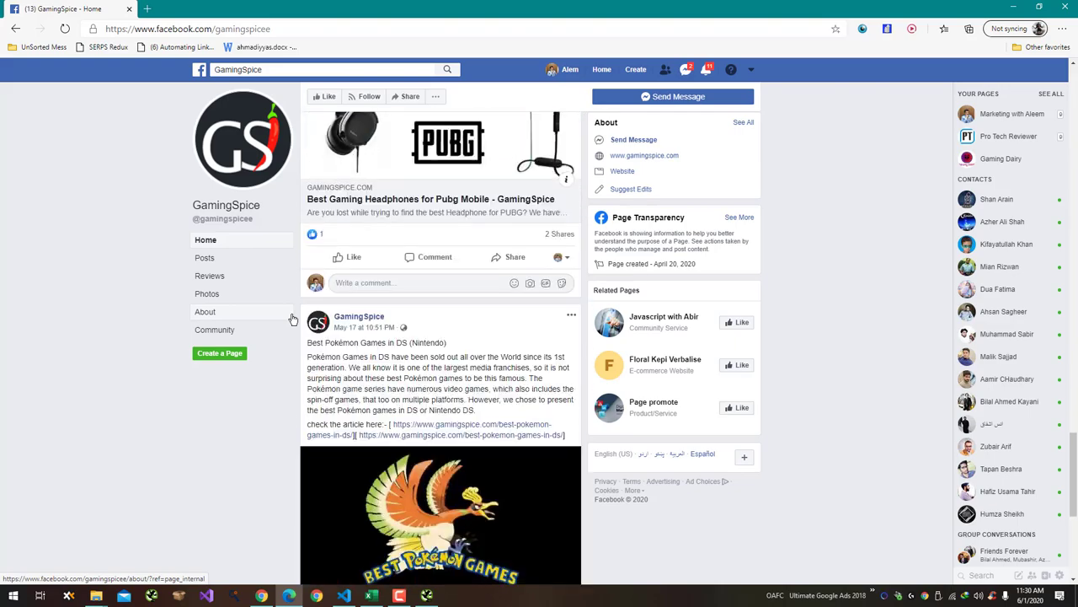
pyautogui.scroll(-5, 292, 318)
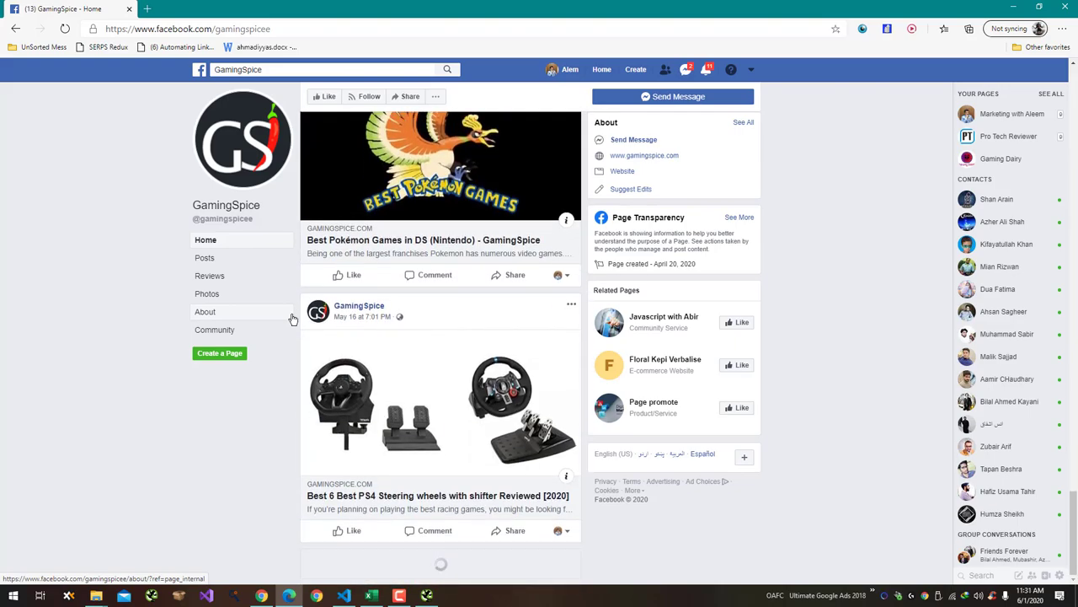
# Step: Return to the Excel template and enter "No Engaging Content" for the social media profiles links and activity check
pyautogui.hotkey('alt', 'Tab')
pyautogui.hotkey('alt', 'Tab')
pyautogui.press('Tab')
pyautogui.press('Tab')
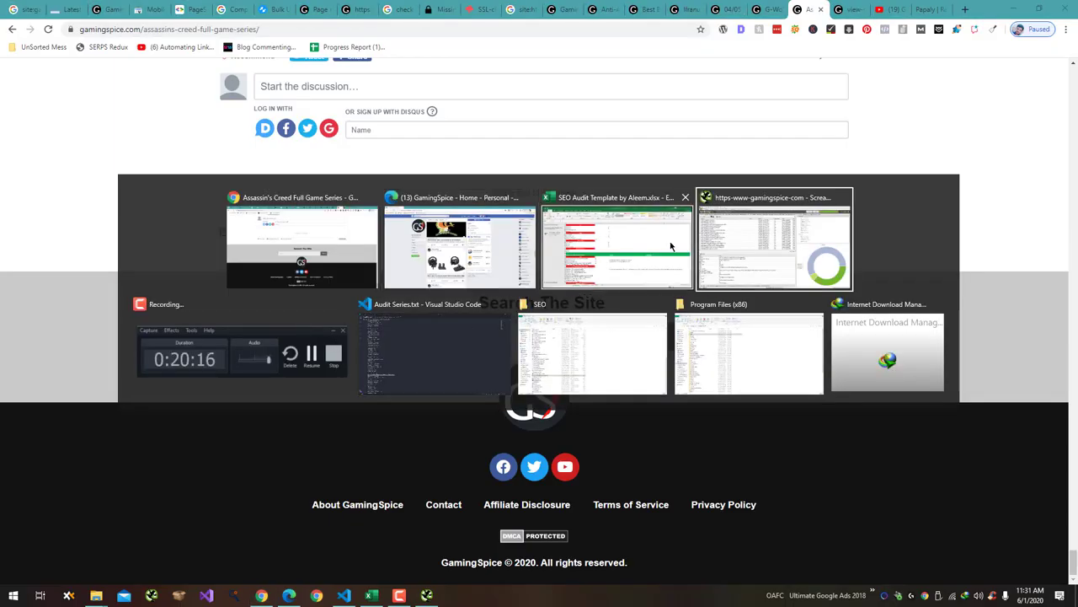
pyautogui.click(672, 245)
pyautogui.write('No')
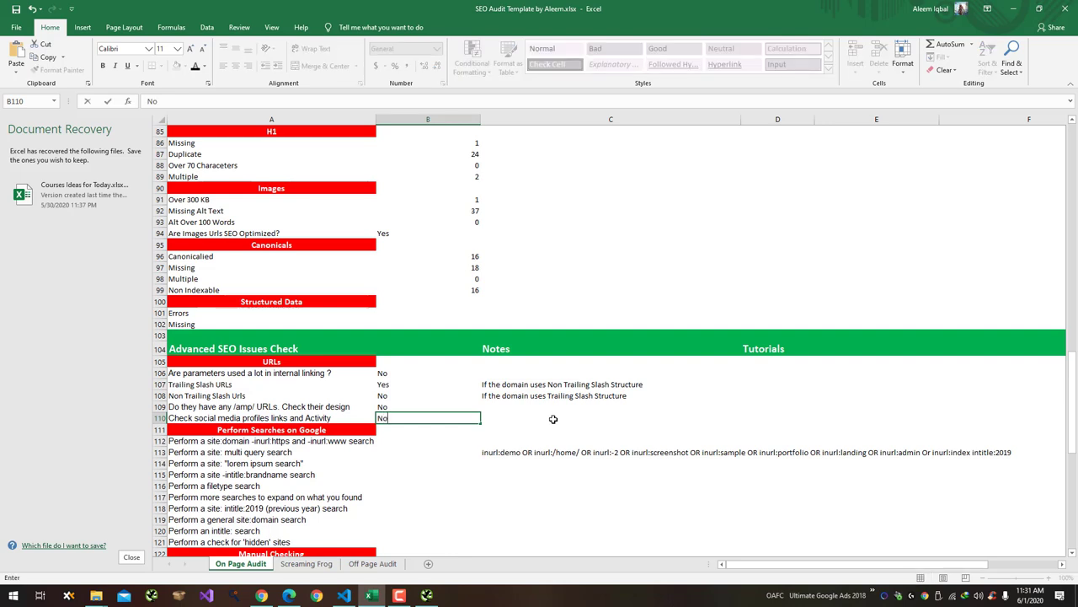
pyautogui.write(' Engaging Content')
pyautogui.press('Return')
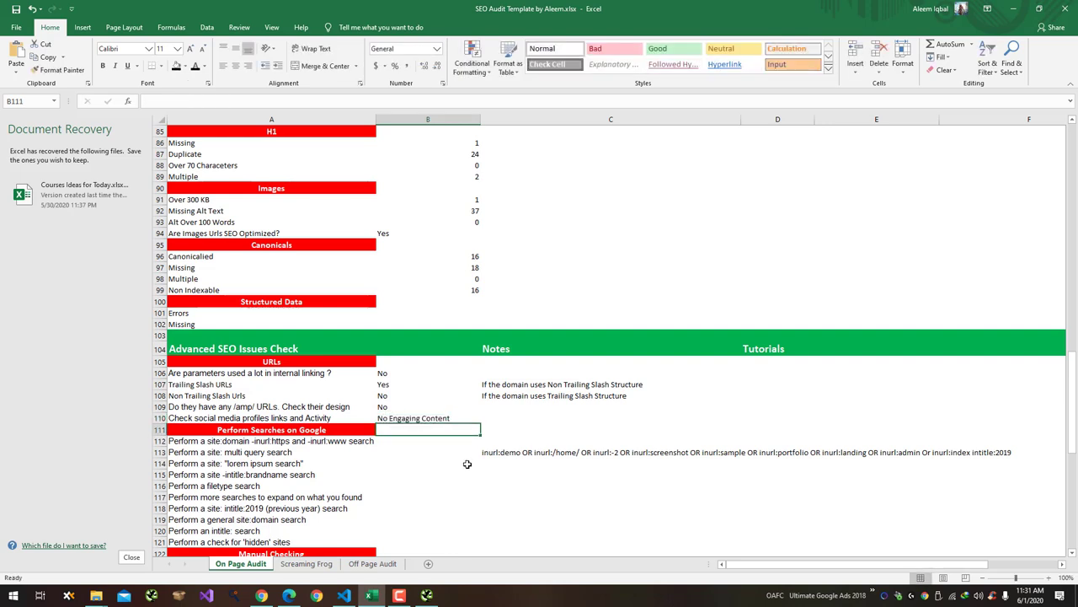
pyautogui.click(362, 440)
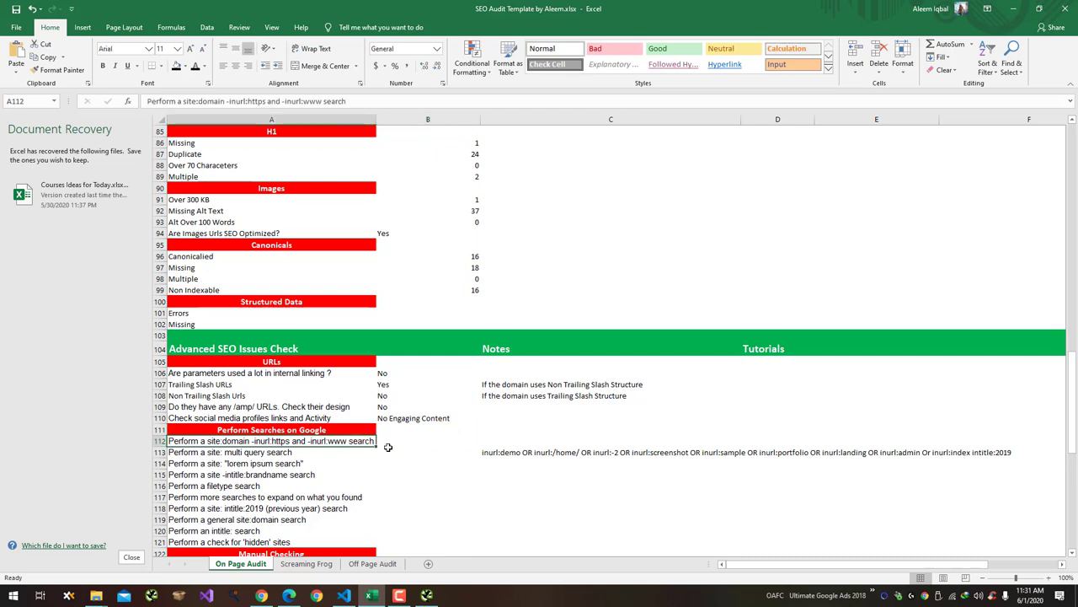
pyautogui.click(387, 445)
pyautogui.hotkey('alt', 'Tab')
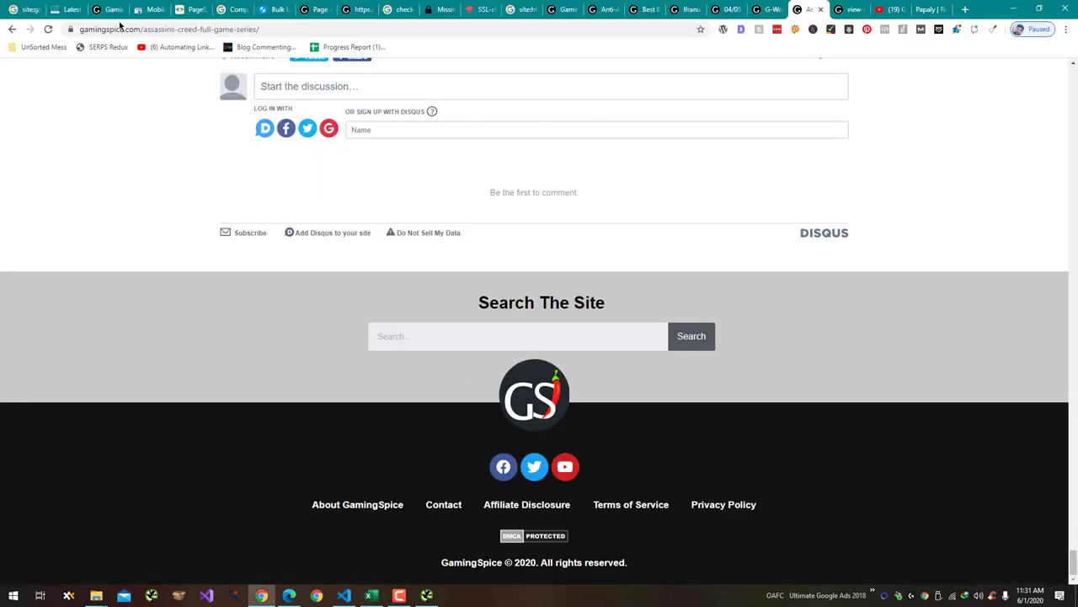
pyautogui.click(143, 31)
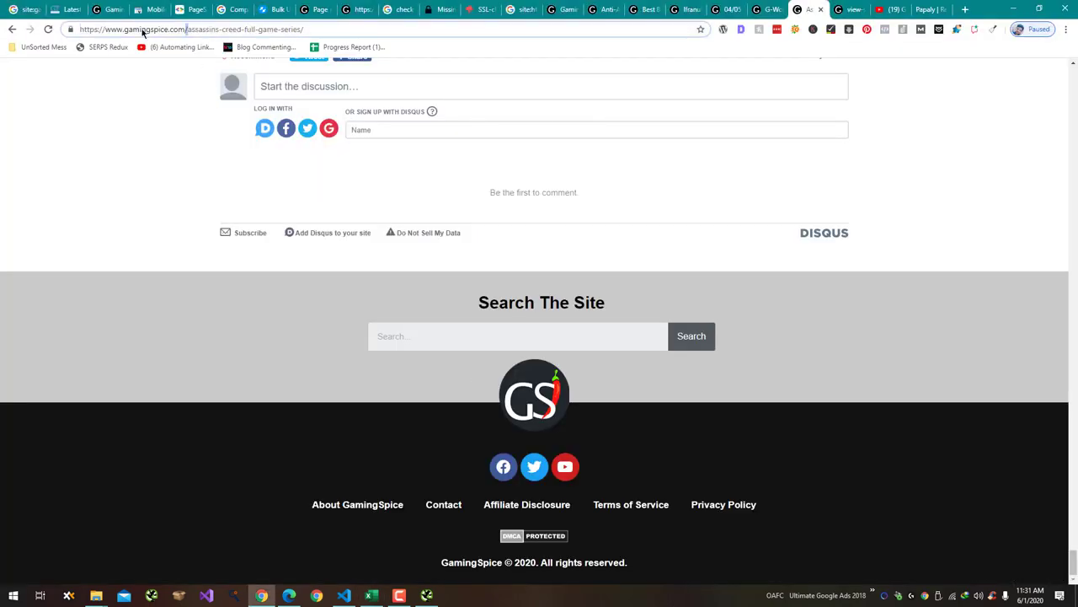
pyautogui.doubleClick(187, 28)
pyautogui.moveTo(187, 29); pyautogui.dragTo(7, 53)
pyautogui.hotkey('ctrl', 'c')
pyautogui.click(203, 29)
pyautogui.hotkey('ctrl', 't')
pyautogui.write('google.com')
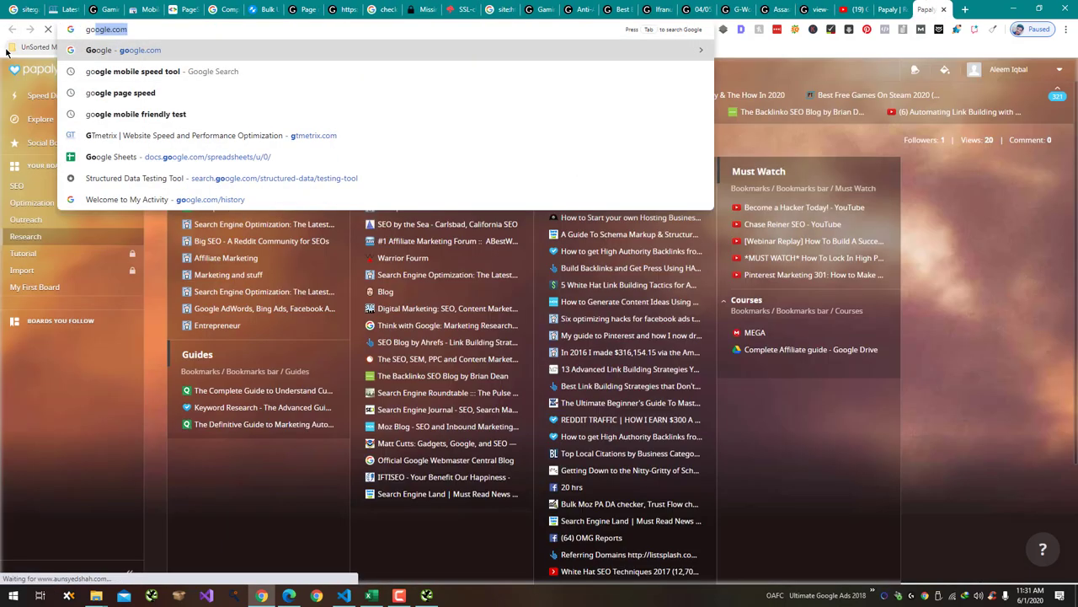
pyautogui.press('Return')
pyautogui.write('site:')
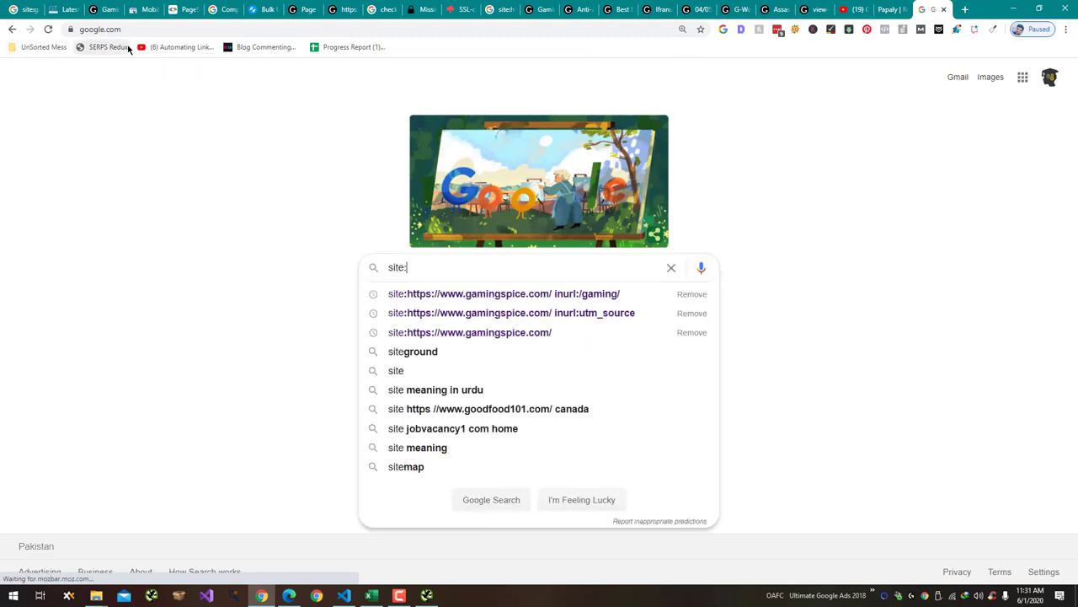
pyautogui.hotkey('ctrl', 'v')
pyautogui.hotkey('alt', 'Tab')
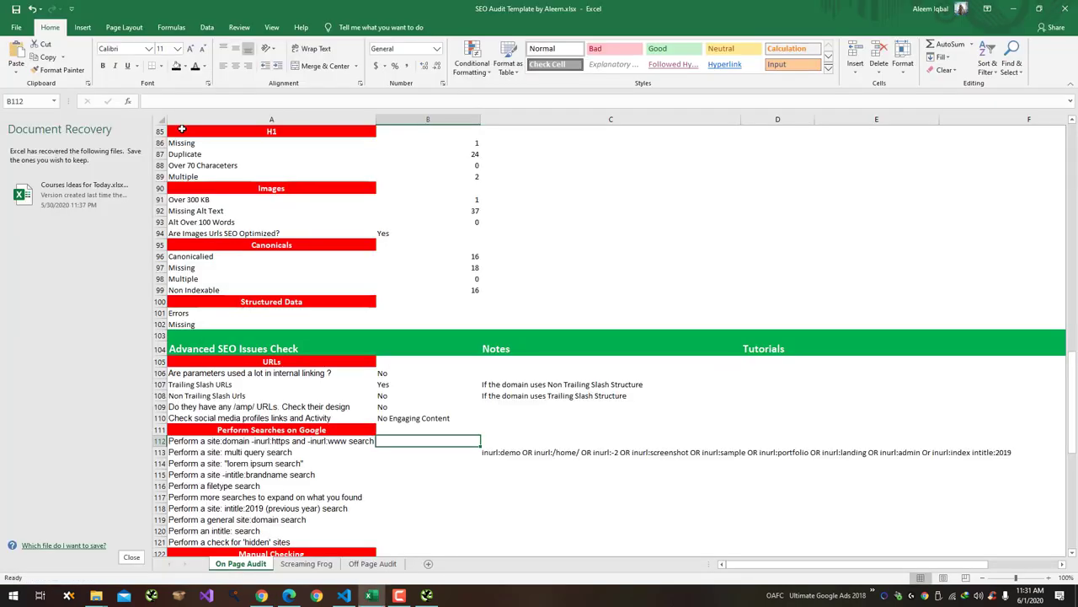
pyautogui.hotkey('alt', 'Tab')
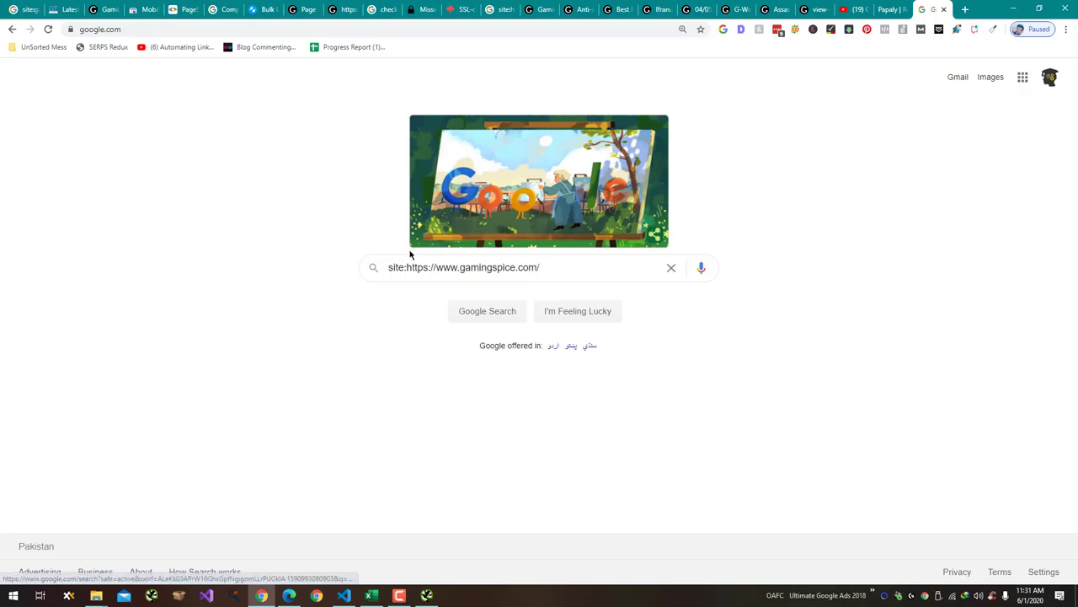
pyautogui.moveTo(460, 268); pyautogui.dragTo(406, 267)
pyautogui.press('BackSpace')
# Step: Copy -inurl:https from the Excel template's site:domain check and search Google for "site:gamingspice.com/ -inurl:https -inurl:www"
pyautogui.hotkey('alt', 'Tab')
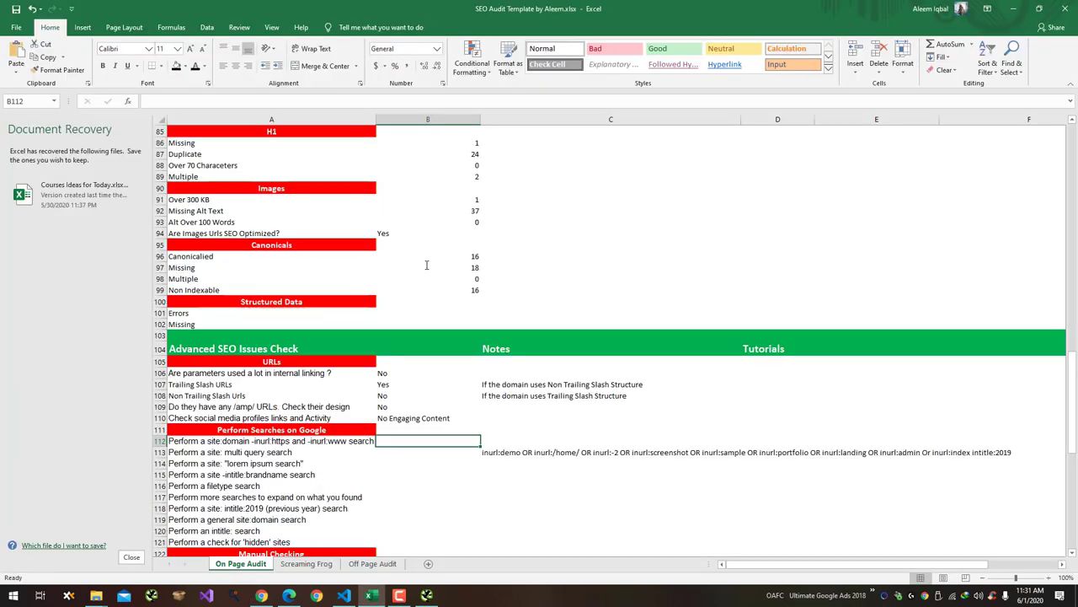
pyautogui.click(286, 441)
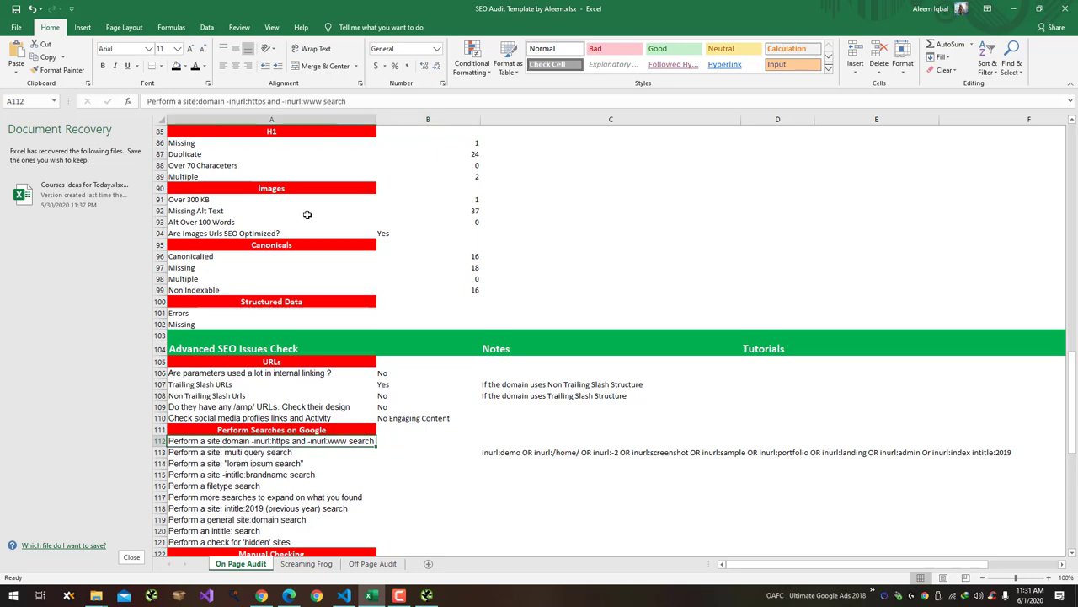
pyautogui.moveTo(225, 101); pyautogui.dragTo(267, 101)
pyautogui.hotkey('ctrl', 'c')
pyautogui.hotkey('alt', 'Tab')
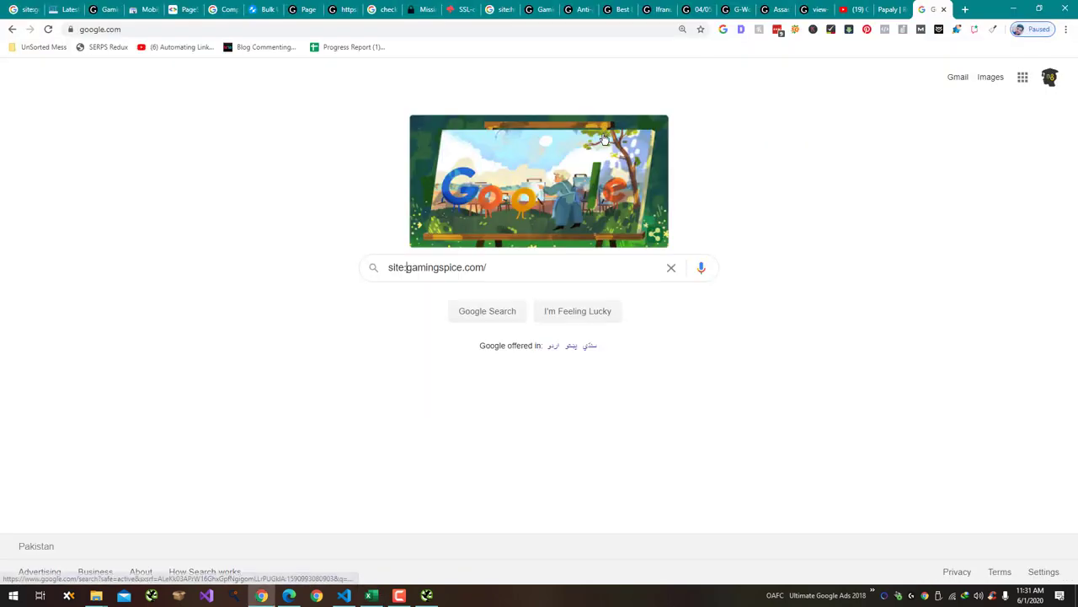
pyautogui.click(539, 258)
pyautogui.hotkey('ctrl', 'v')
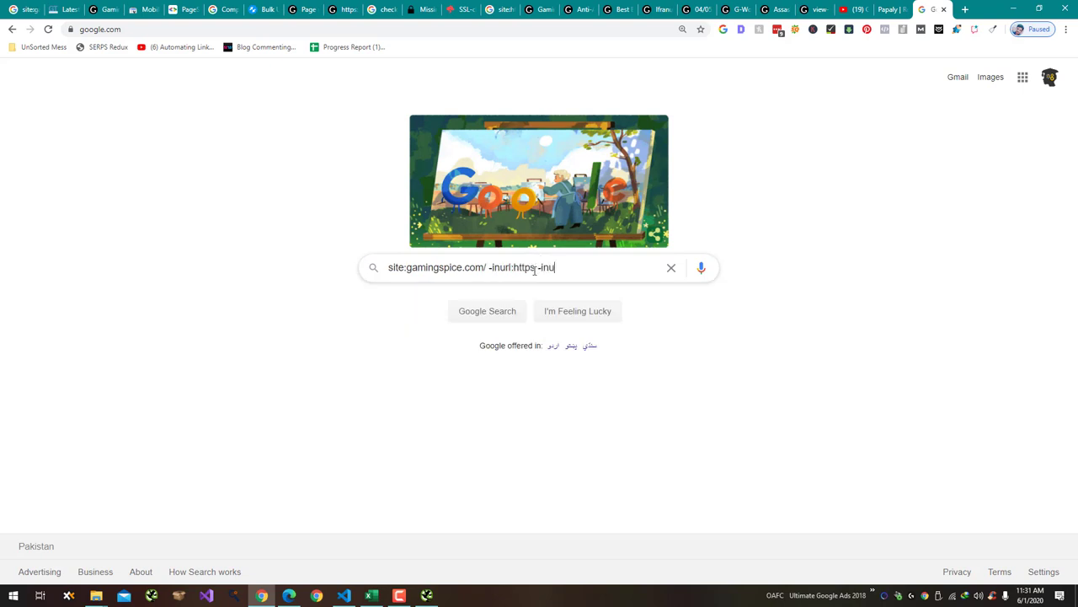
pyautogui.press('Return')
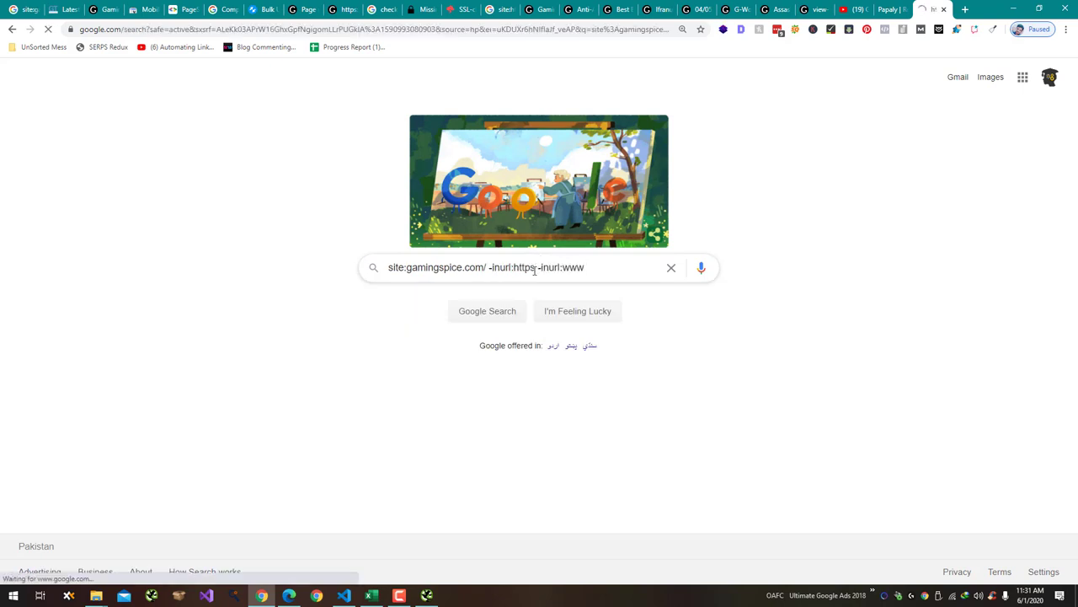
# Step: Remove -inurl:www from the query and search Google again for "site:gamingspice.com/ -inurl:https"
pyautogui.hotkey('alt', 'Tab')
pyautogui.hotkey('alt', 'Tab')
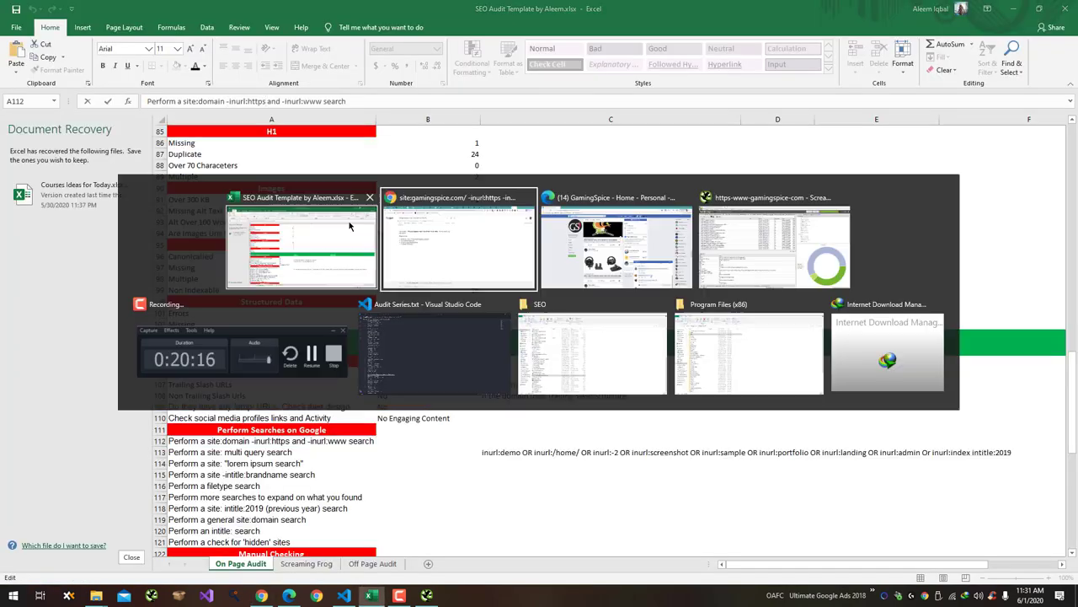
pyautogui.moveTo(259, 83); pyautogui.dragTo(437, 85)
pyautogui.press('BackSpace')
pyautogui.press('Return')
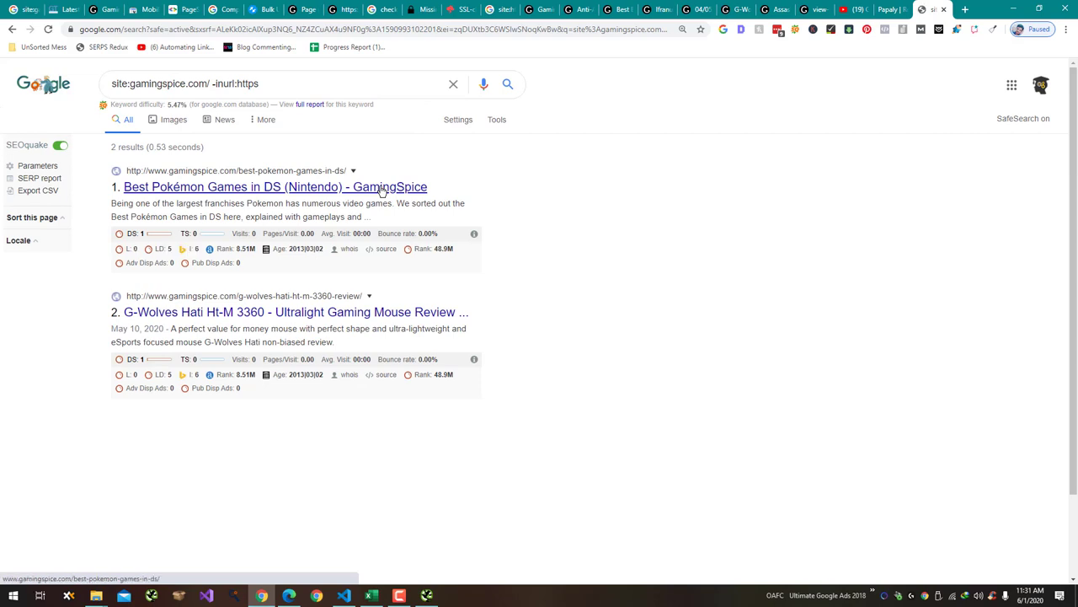
# Step: Open the Pokémon games and G-Wolves Hati results in new tabs, check how their addresses load, and return to the search results
pyautogui.middleClick(381, 187)
pyautogui.middleClick(309, 312)
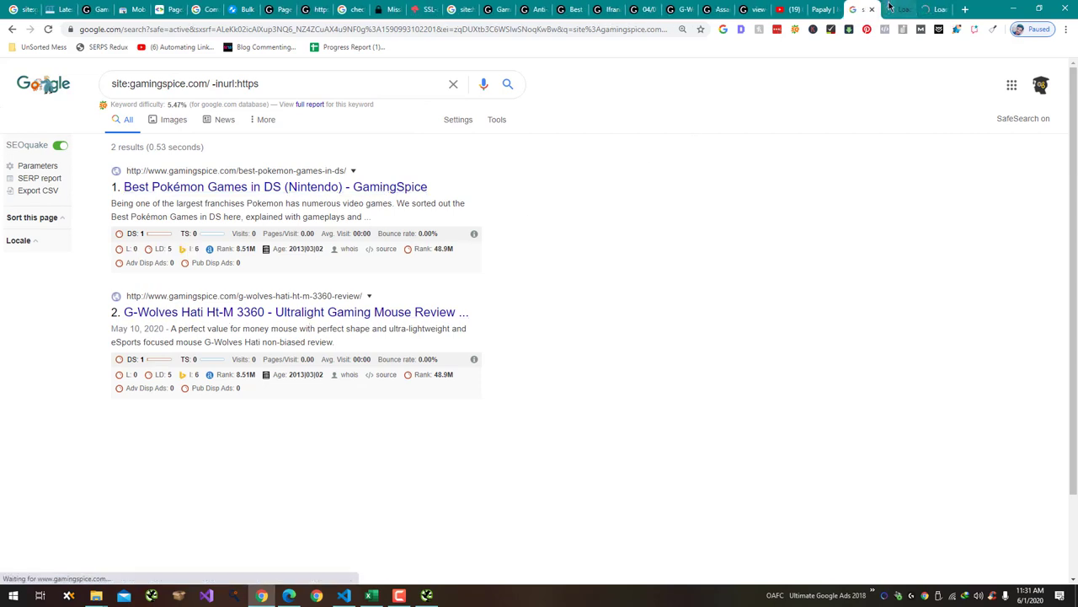
pyautogui.hotkey('ctrl', 'Tab')
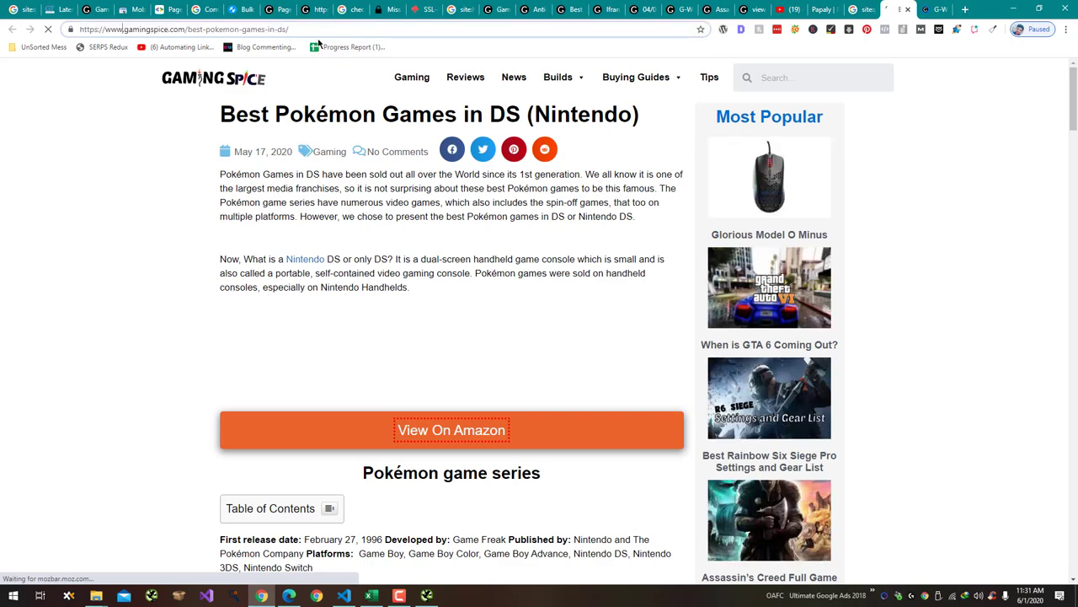
pyautogui.hotkey('ctrl', 'Tab')
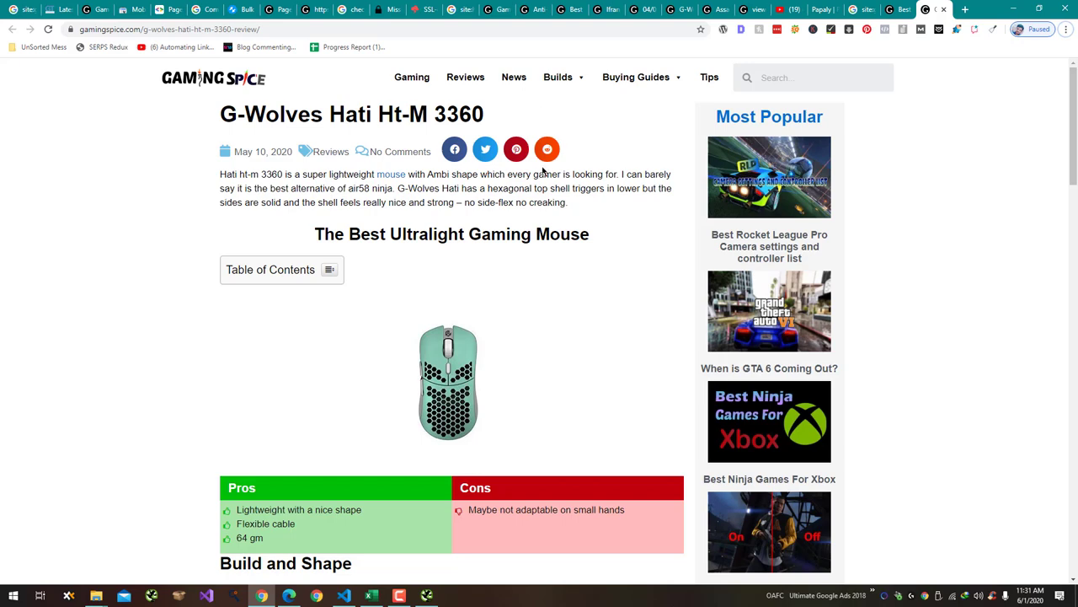
pyautogui.click(864, 9)
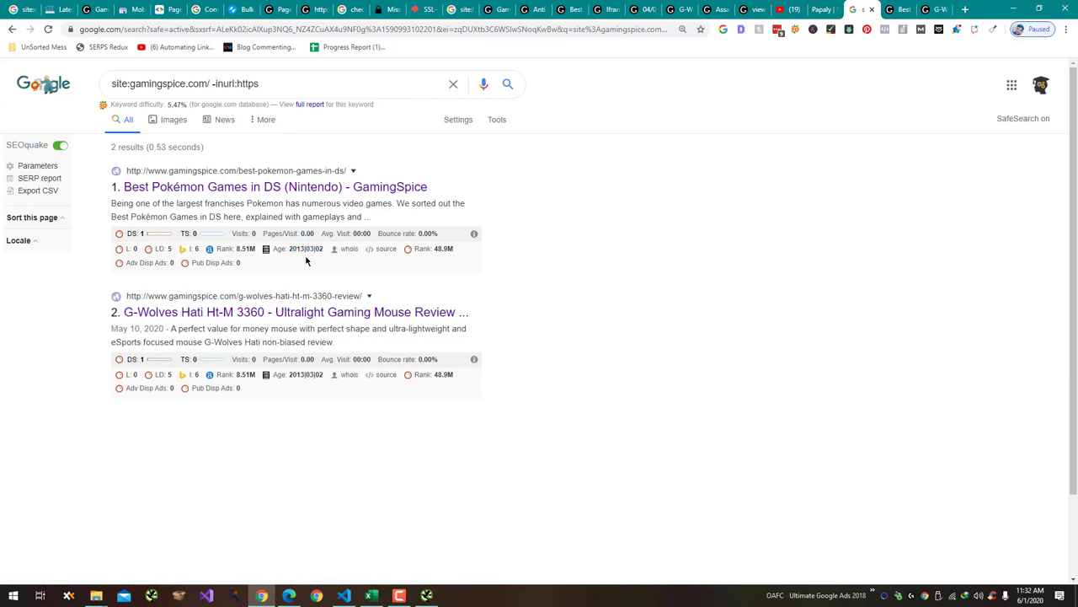
# Step: Return to the Excel template and enter "2 Http Indexed" for the site:domain -inurl:https and -inurl:www search check
pyautogui.hotkey('alt', 'Tab')
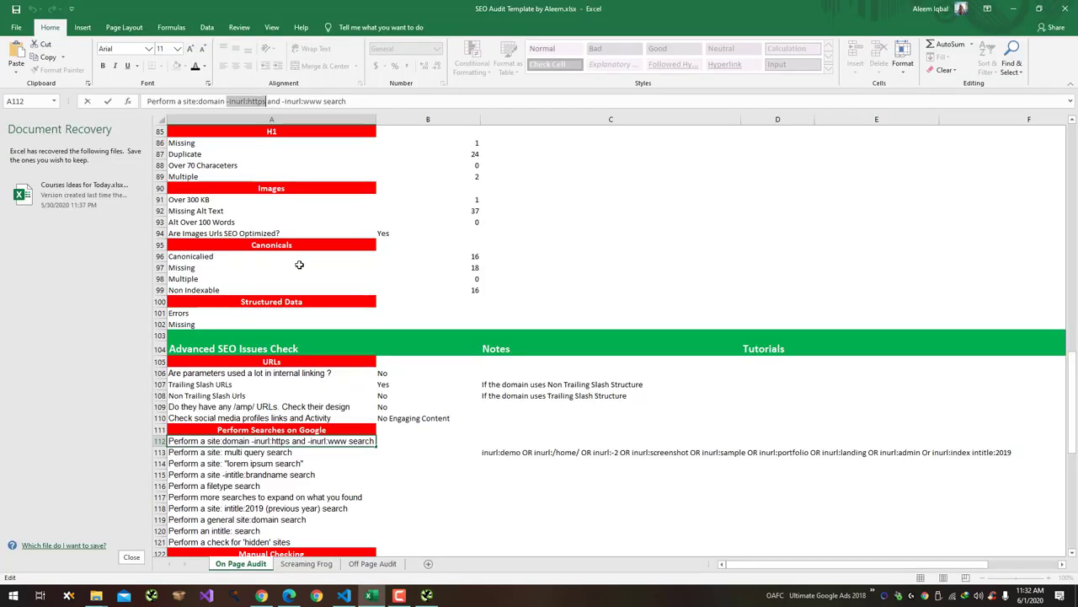
pyautogui.click(393, 443)
pyautogui.write('2 Http In')
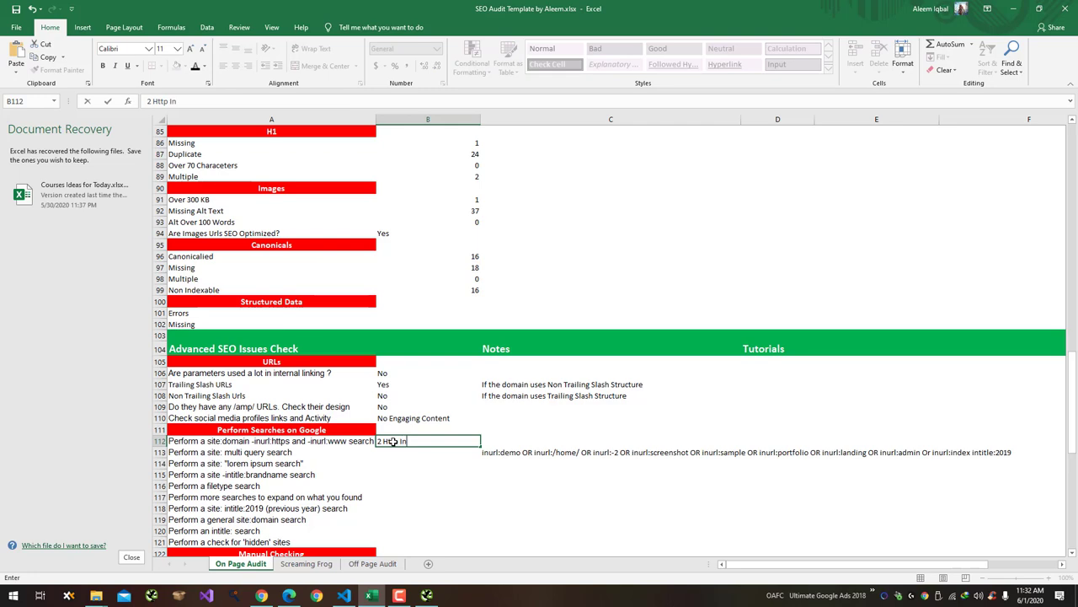
pyautogui.write('dexed')
pyautogui.press('Return')
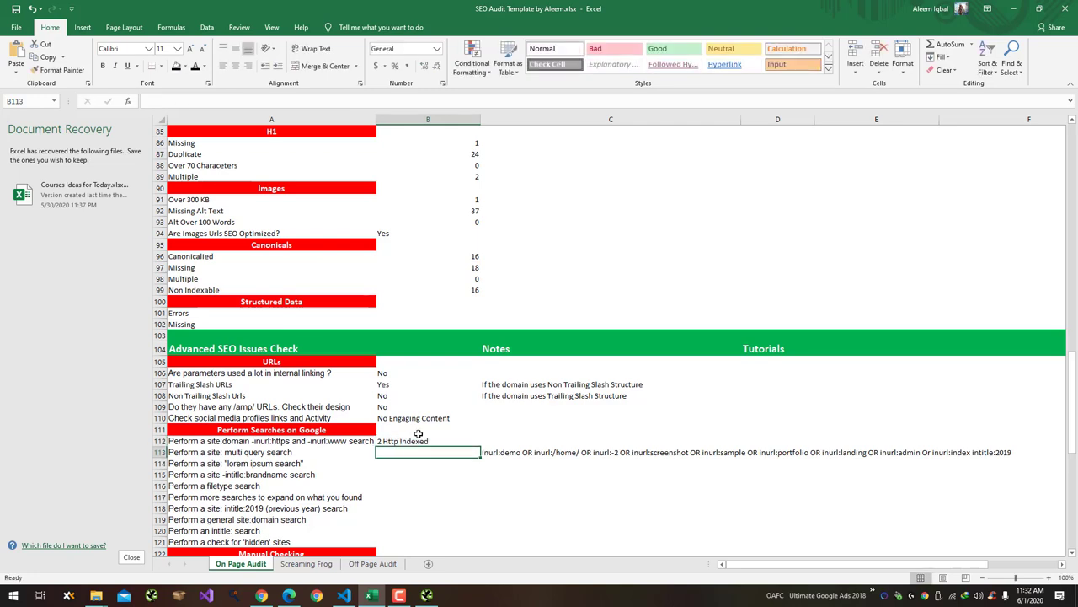
# Step: Copy the multi query string from the template's Notes and search Google for it on site:gamingspice.com/
pyautogui.click(486, 453)
pyautogui.hotkey('ctrl', 'c')
pyautogui.hotkey('alt', 'Tab')
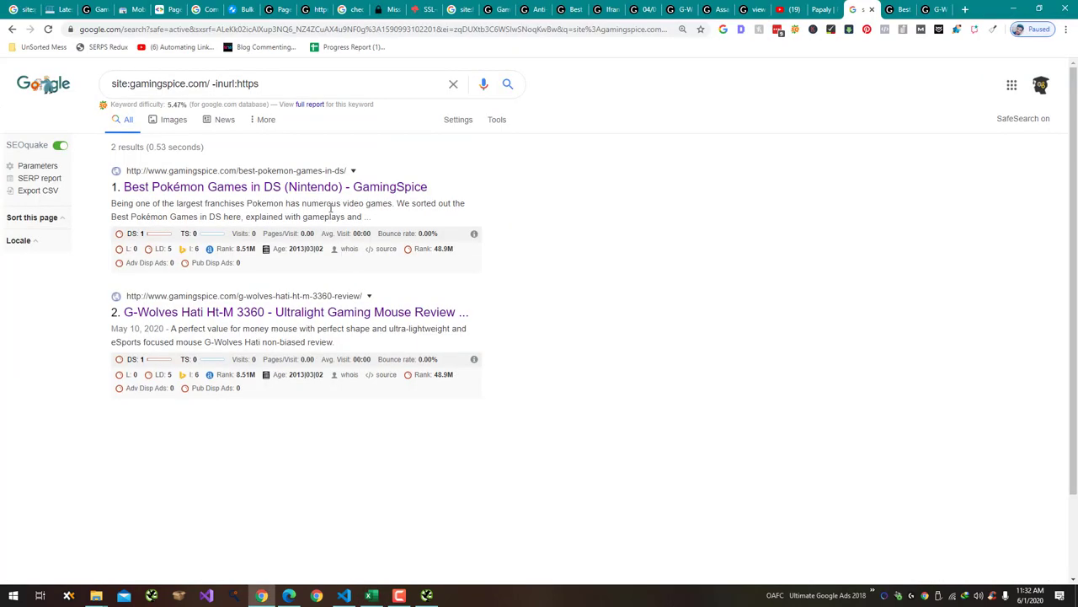
pyautogui.hotkey('ctrl', 'a')
pyautogui.hotkey('ctrl', 'v')
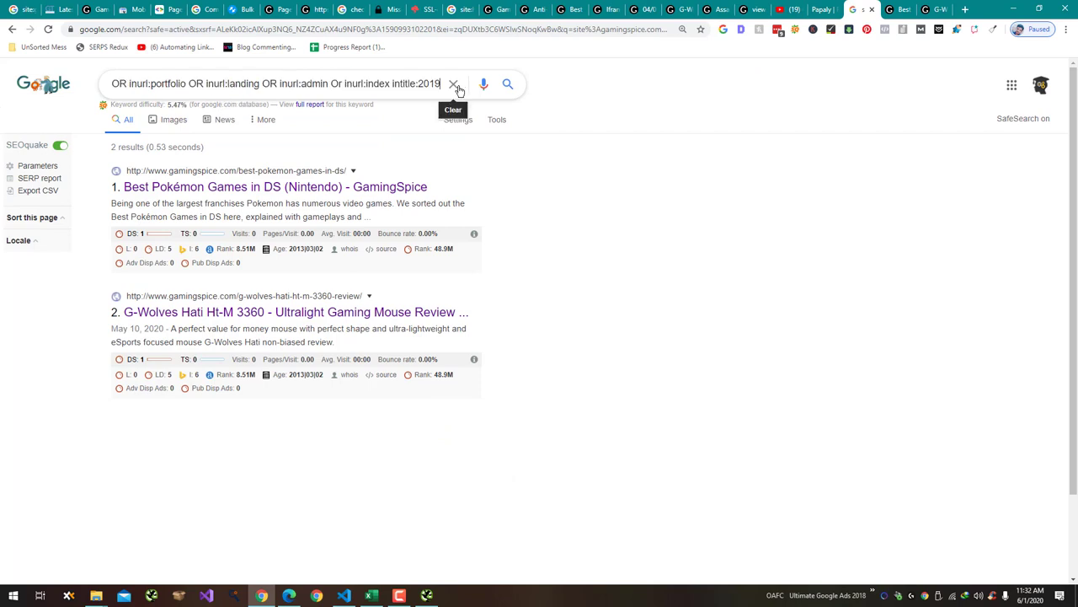
pyautogui.press('Return')
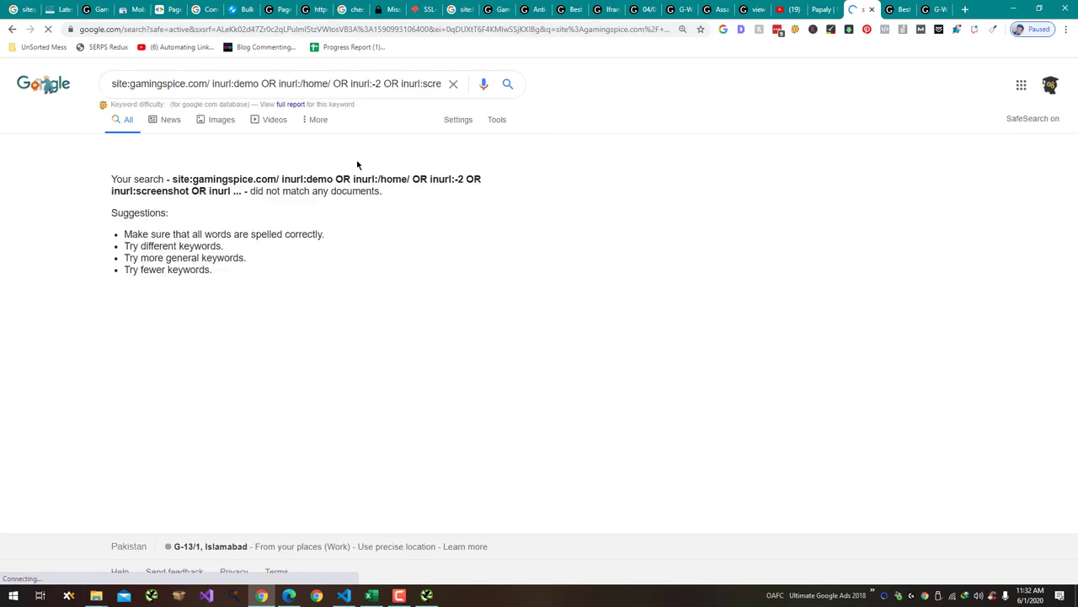
pyautogui.hotkey('alt', 'Tab')
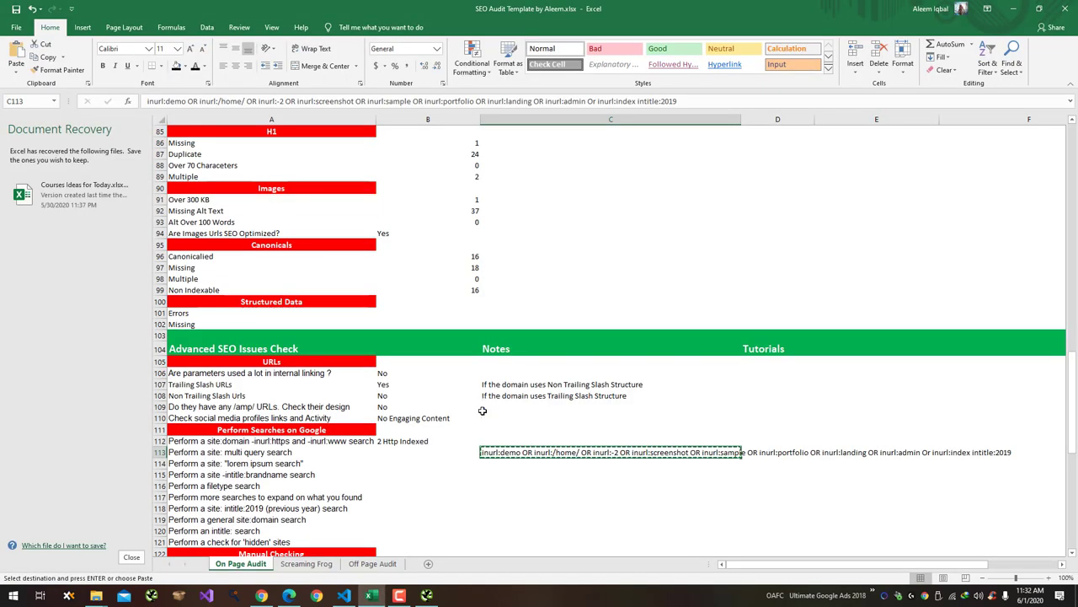
pyautogui.hotkey('alt', 'Tab')
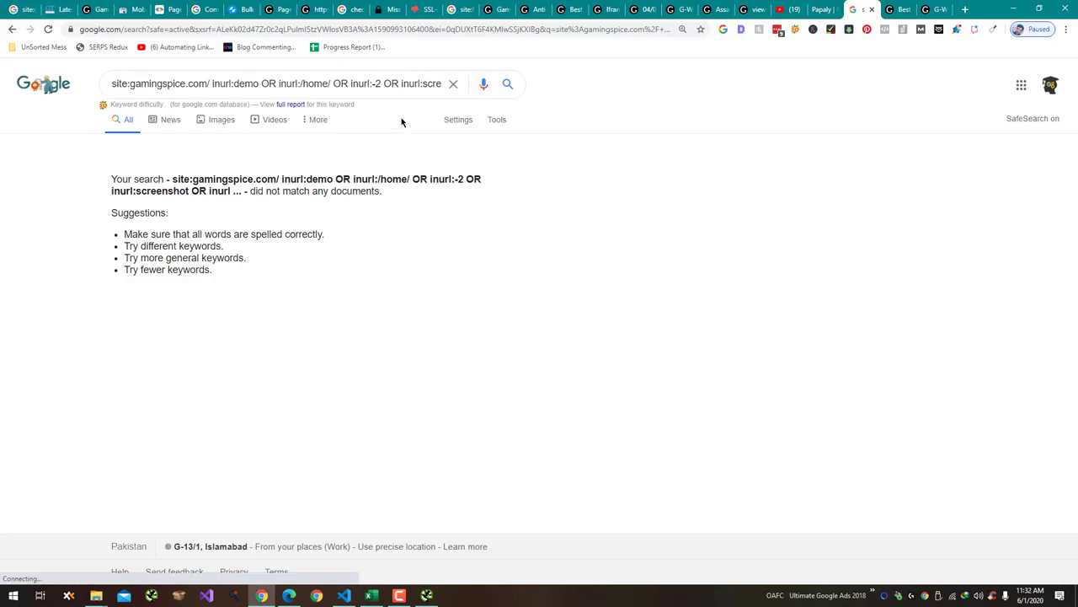
# Step: Shorten the query to "site:gamingspice.com/ inurl:demo OR inurl:/home/ OR inurl:-2" and search again
pyautogui.click(380, 83)
pyautogui.hotkey('shift', 'End')
pyautogui.press('BackSpace')
pyautogui.press('Return')
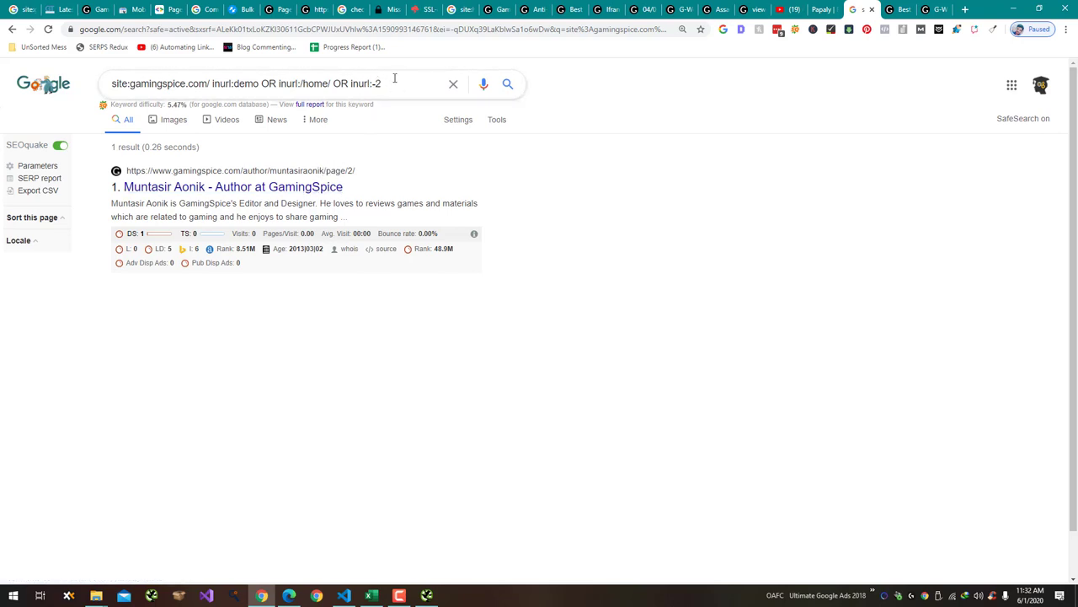
# Step: Paste the full multi query string from the Notes back into the query, review its ending, and run the search
pyautogui.click(381, 85)
pyautogui.hotkey('ctrl', 'v')
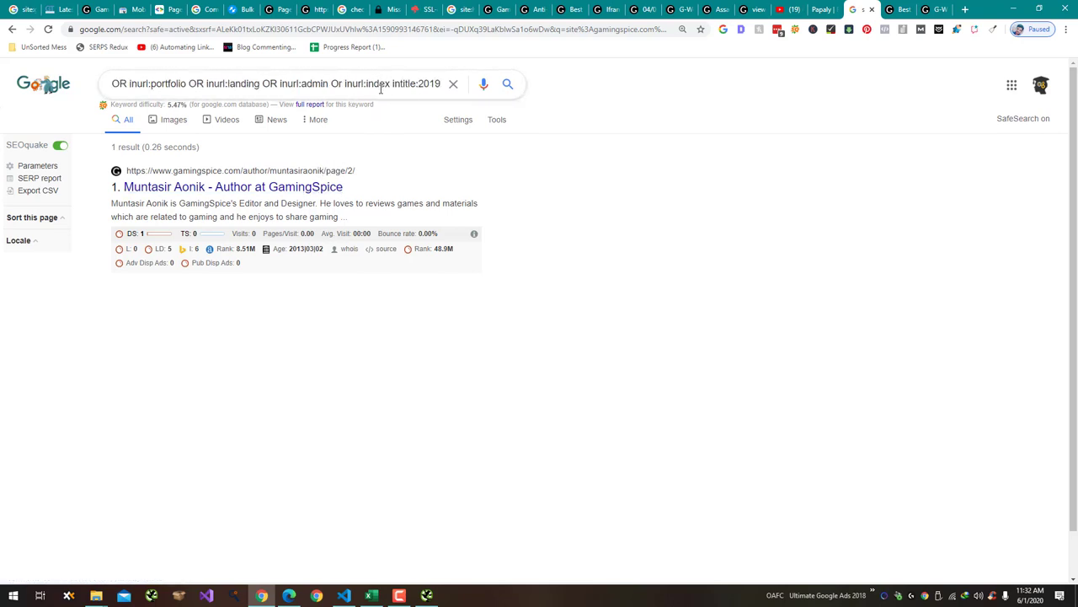
pyautogui.moveTo(319, 84); pyautogui.dragTo(435, 91)
pyautogui.click(371, 84)
pyautogui.press('Return')
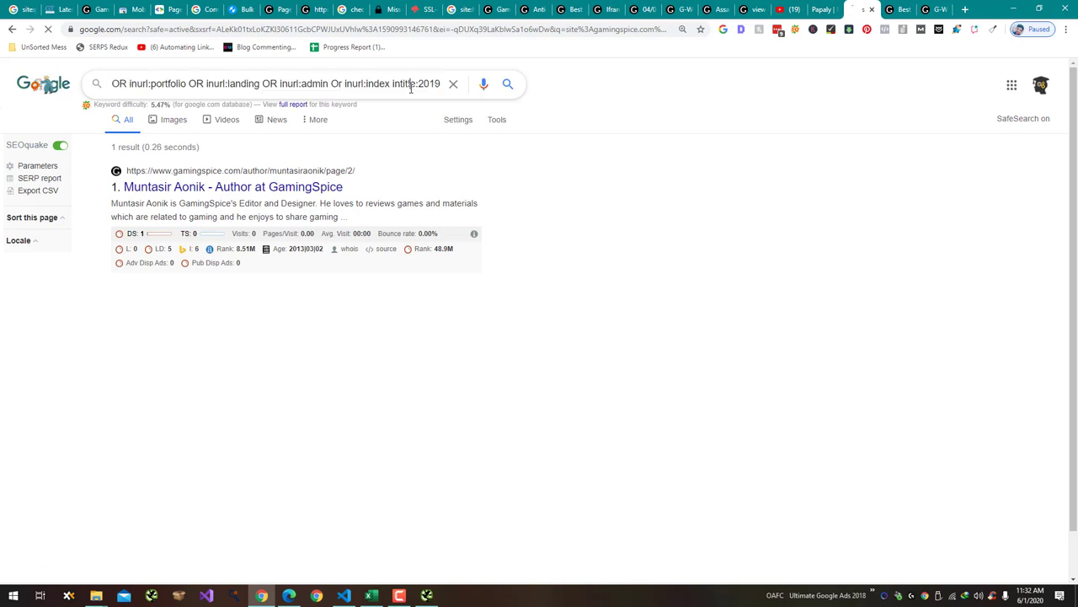
# Step: Return to the Excel template and enter "Done" for the site: multi query search check
pyautogui.hotkey('alt', 'Tab')
pyautogui.scroll(-3, 369, 147)
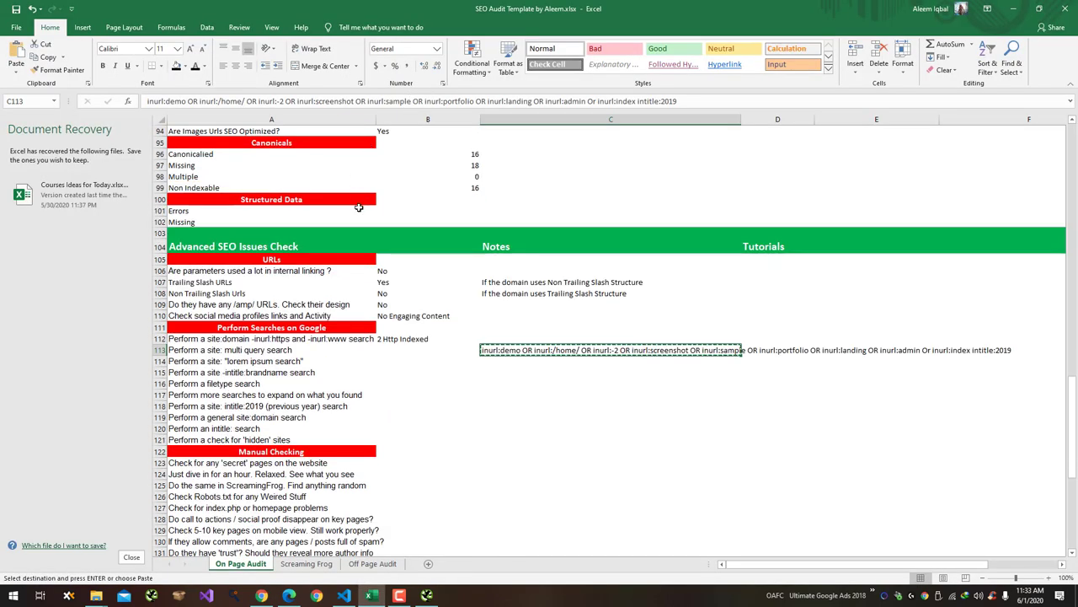
pyautogui.click(415, 348)
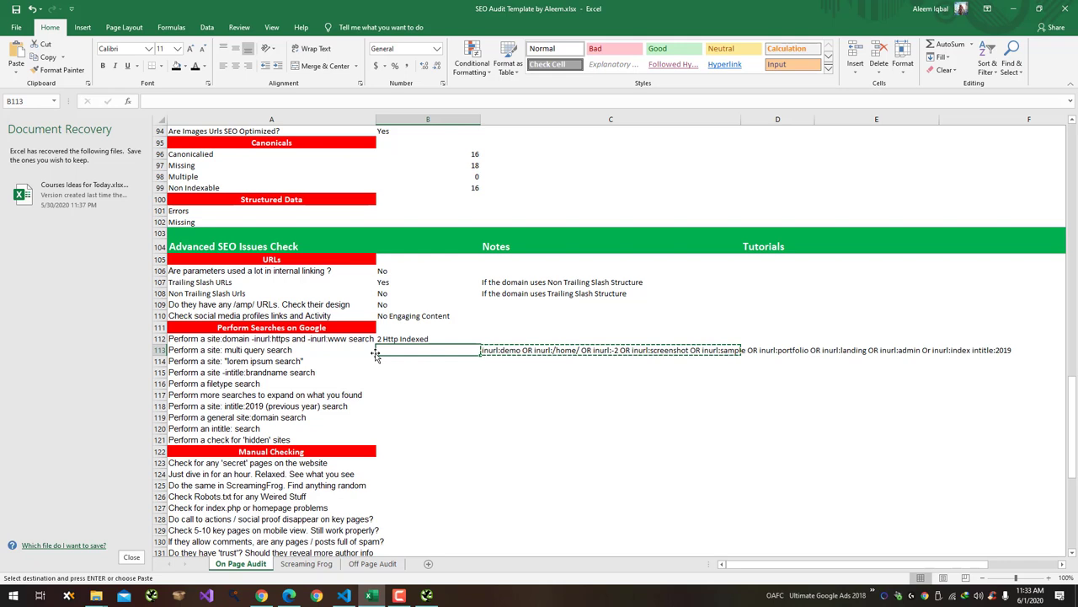
pyautogui.write('Done')
pyautogui.press('Return')
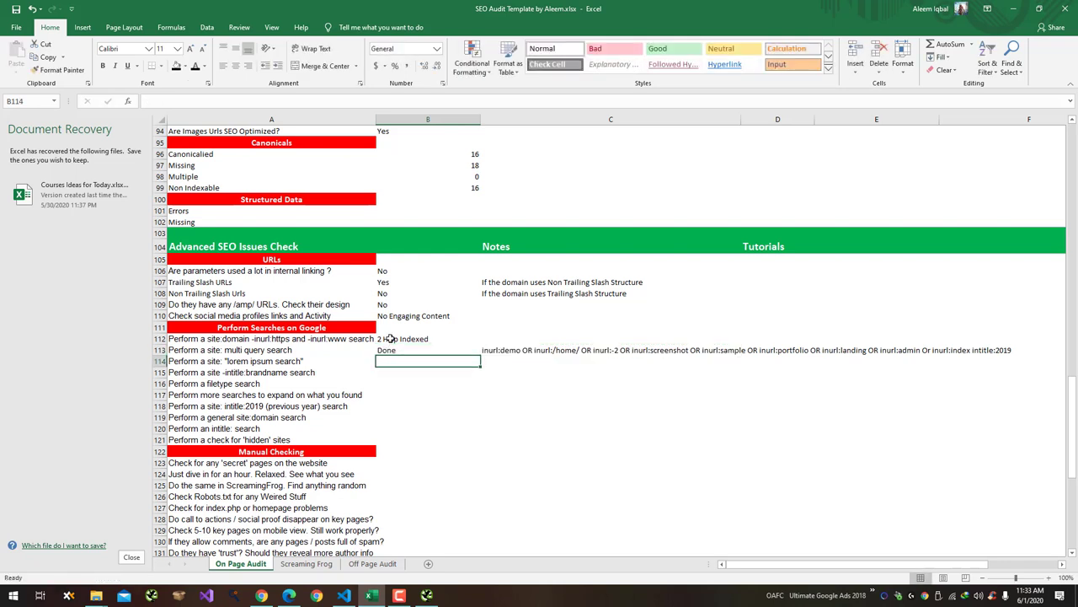
# Step: Insert the missing "OR" before intitle:2019 in the Notes query string of the site: multi query search row
pyautogui.click(390, 337)
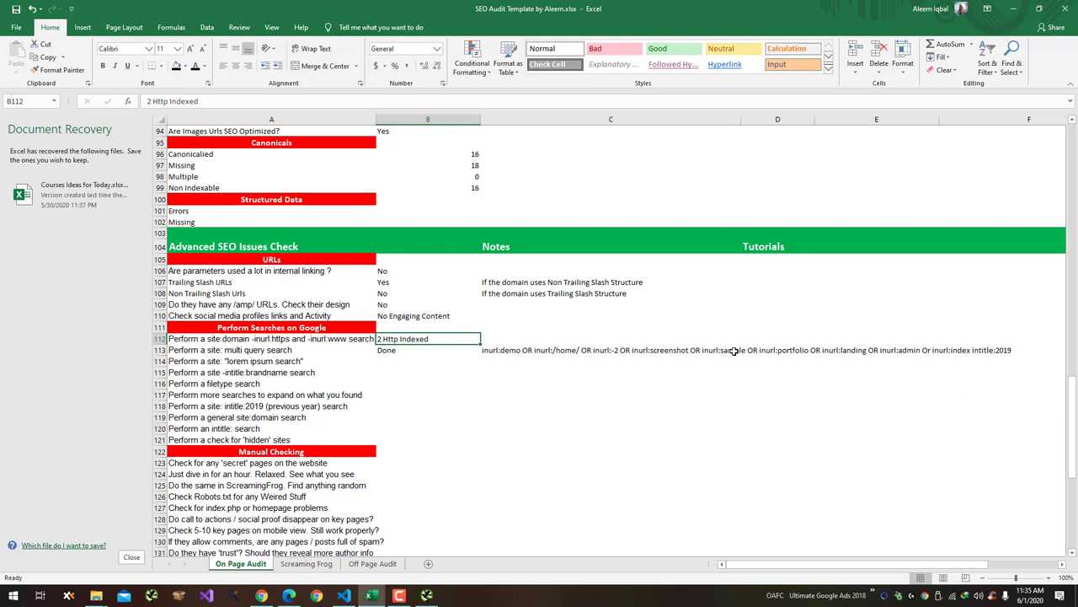
pyautogui.click(903, 351)
pyautogui.click(520, 350)
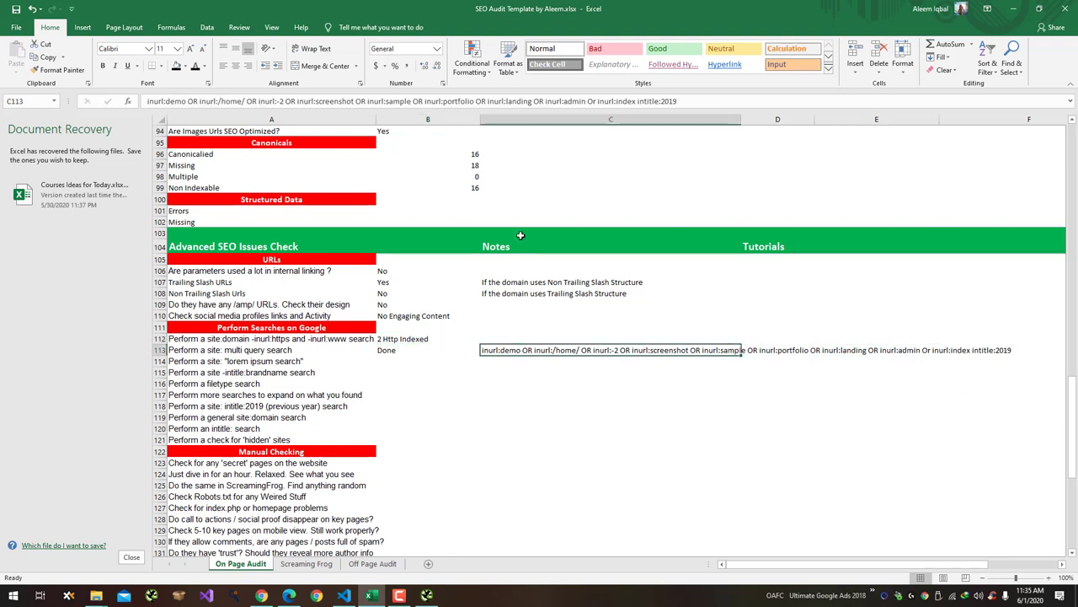
pyautogui.click(635, 101)
pyautogui.write('OR')
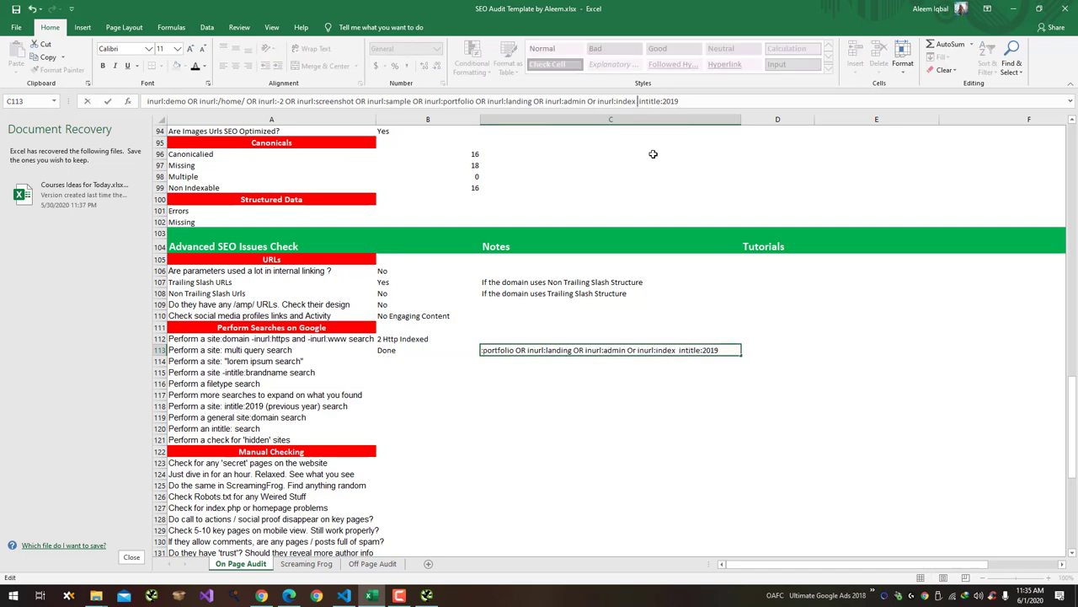
pyautogui.press('Return')
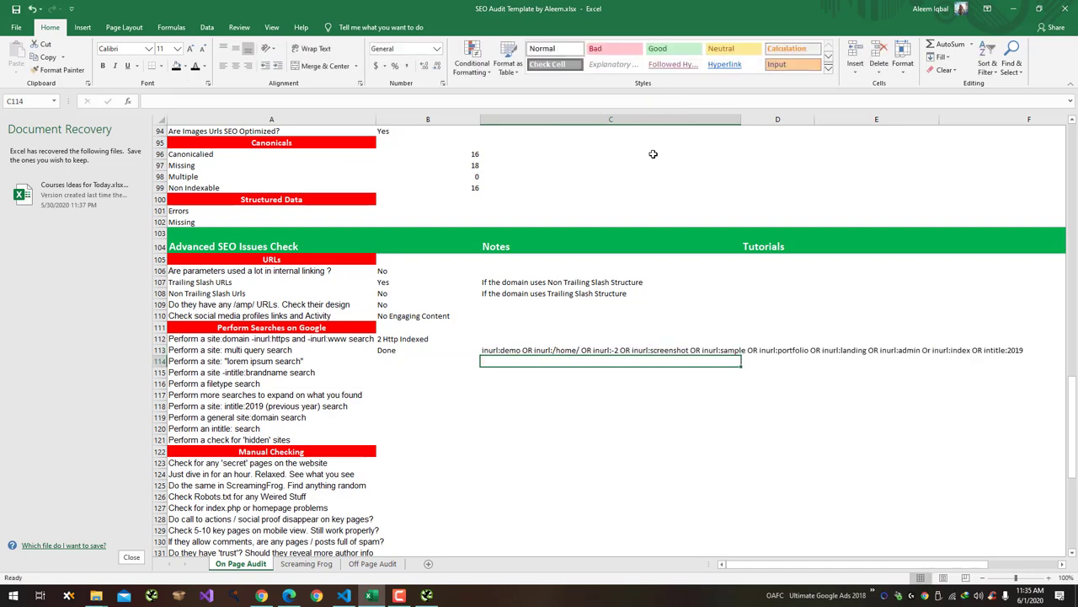
# Step: Copy the corrected query string and search Google for it after site:gamingspice.com/, passing the robot check
pyautogui.click(495, 347)
pyautogui.hotkey('ctrl', 'c')
pyautogui.hotkey('alt', 'Tab')
pyautogui.press('Tab')
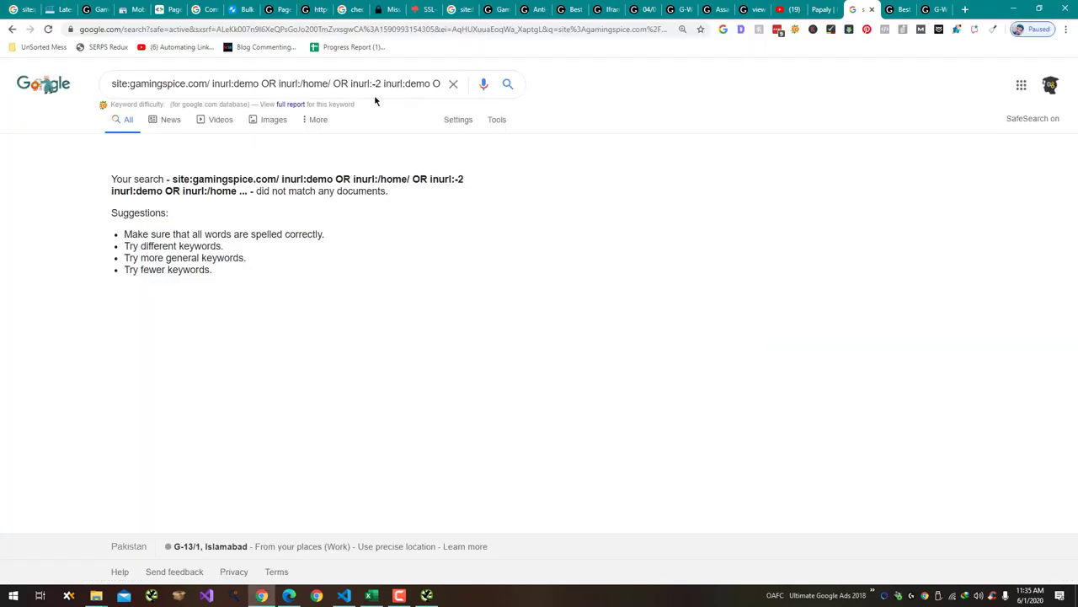
pyautogui.moveTo(212, 83); pyautogui.dragTo(611, 116)
pyautogui.hotkey('ctrl', 'v')
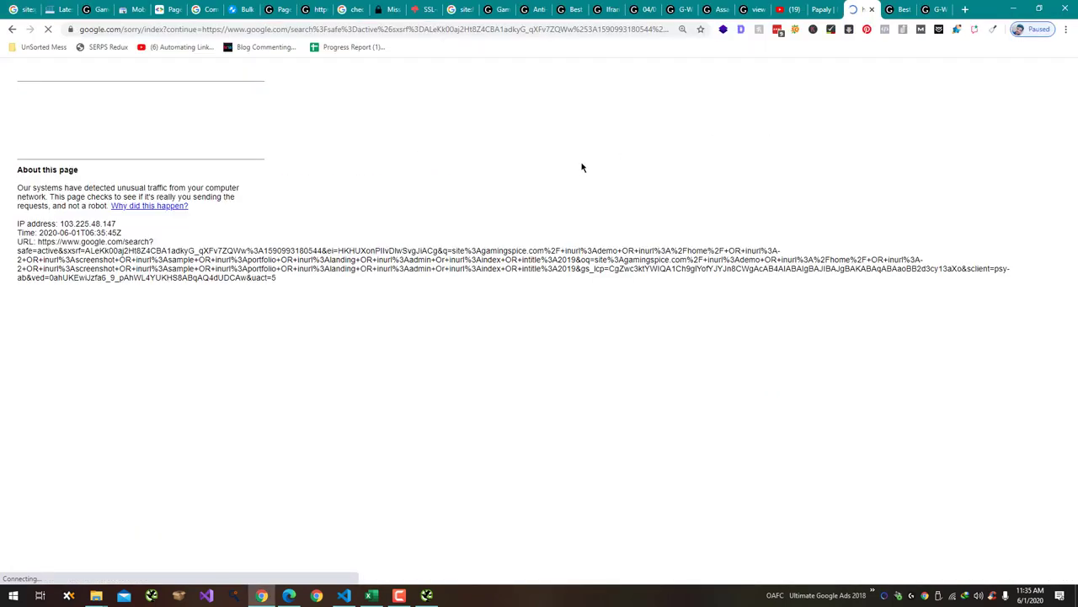
pyautogui.click(91, 128)
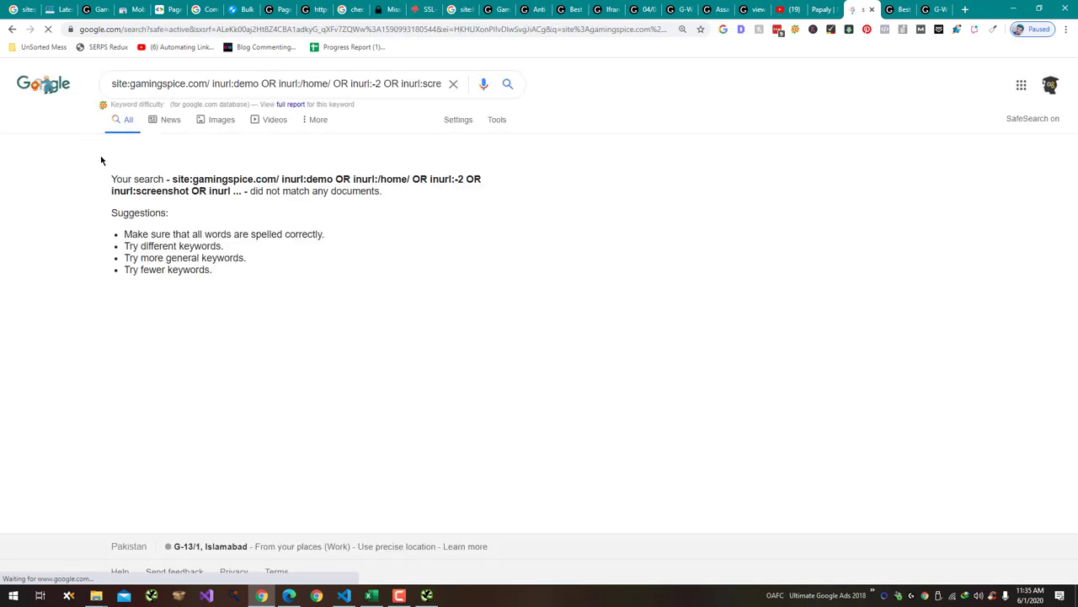
# Step: Cut everything after inurl:landing from the end of the Google query and search again
pyautogui.moveTo(262, 84); pyautogui.dragTo(374, 84)
pyautogui.click(257, 83)
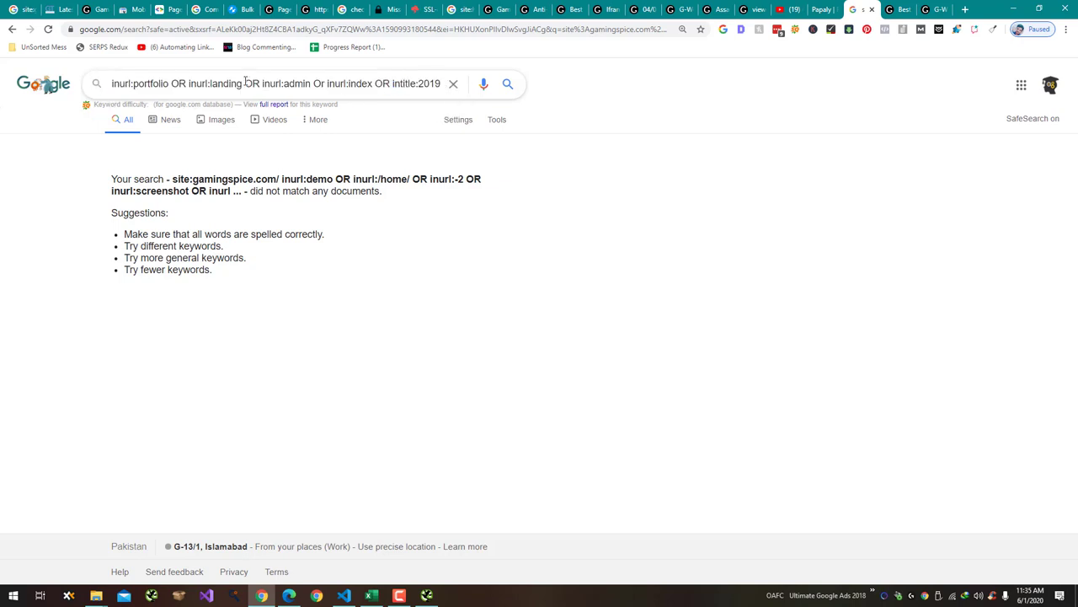
pyautogui.moveTo(245, 83); pyautogui.dragTo(738, 87)
pyautogui.press('BackSpace')
pyautogui.press('Return')
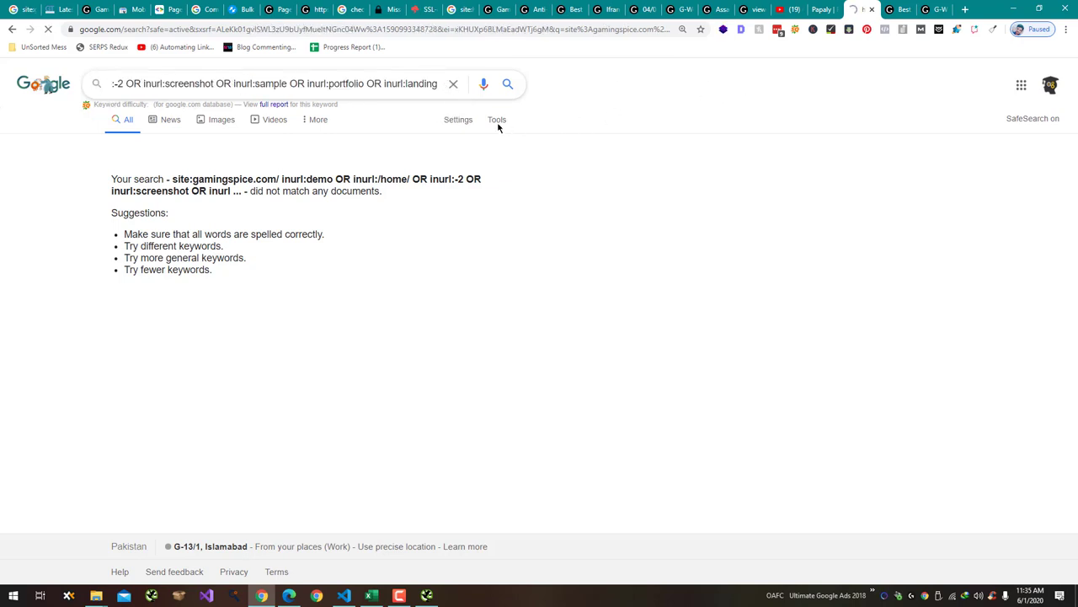
# Step: Return to the Excel template and reword the lorem ipsum check so the closing quote follows "lorem ipsum" before the word search
pyautogui.hotkey('alt', 'Tab')
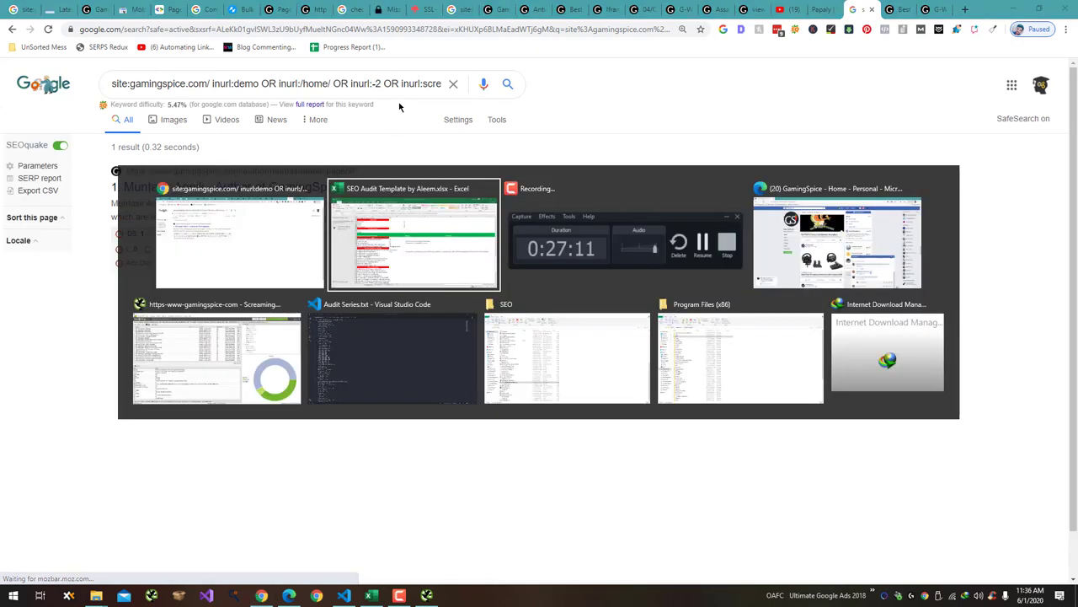
pyautogui.click(411, 361)
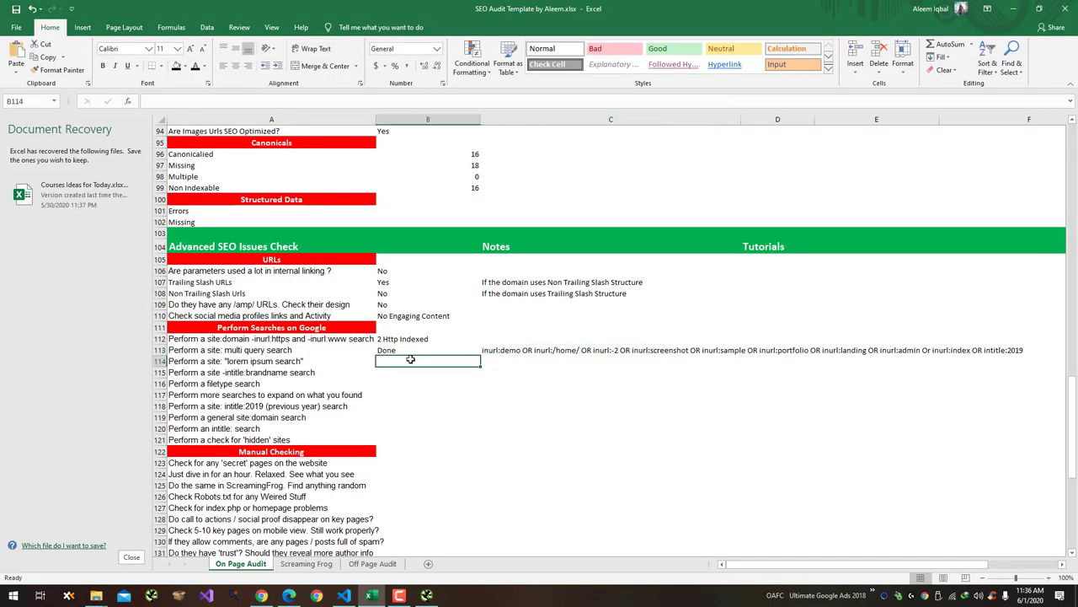
pyautogui.click(233, 358)
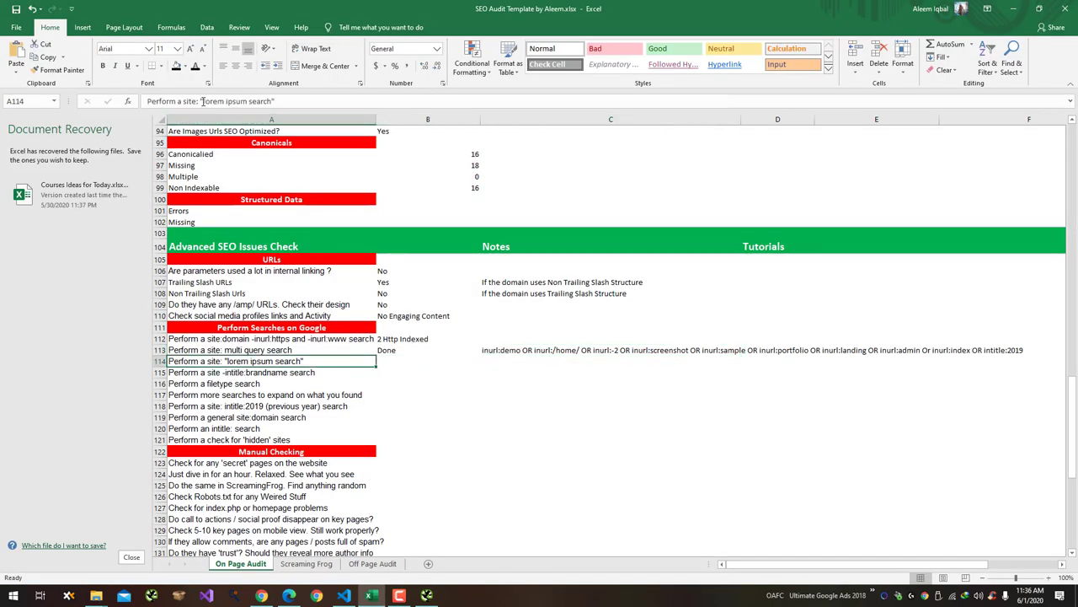
pyautogui.moveTo(203, 101); pyautogui.dragTo(279, 102)
pyautogui.click(268, 101)
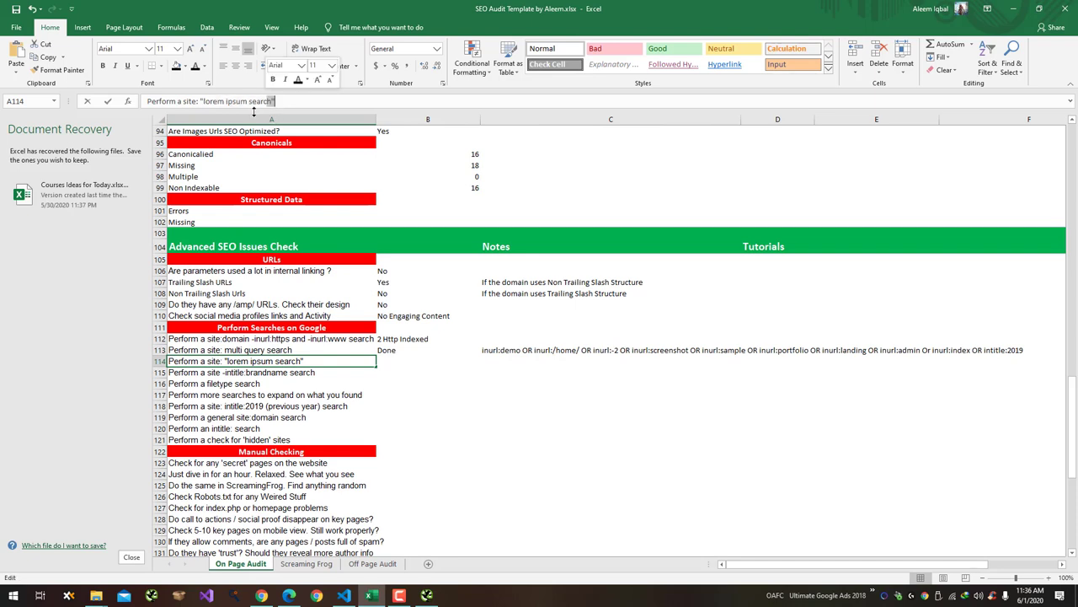
pyautogui.doubleClick(257, 101)
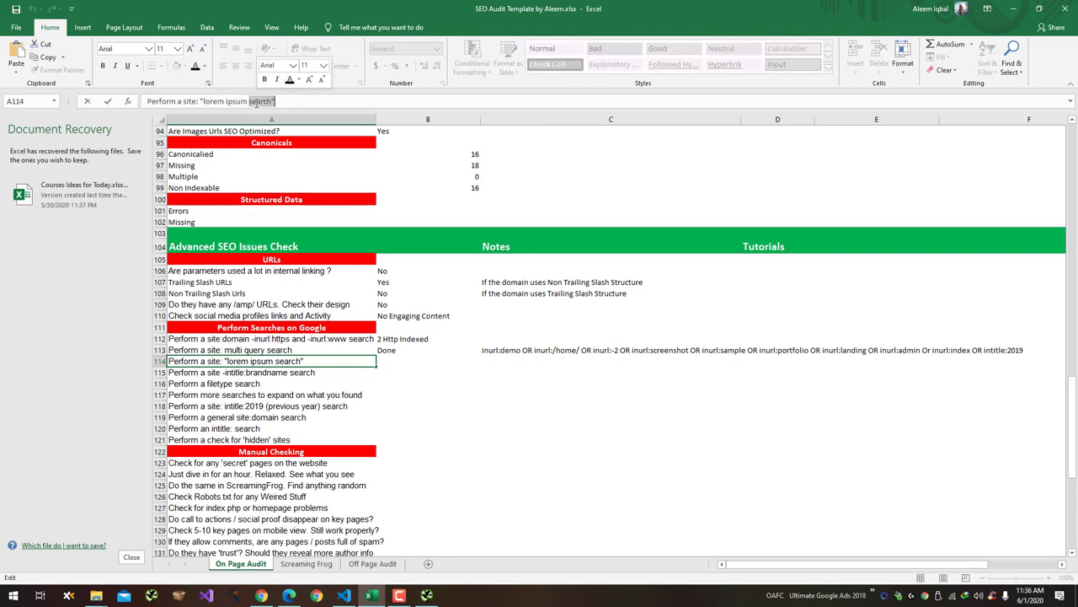
pyautogui.press('BackSpace')
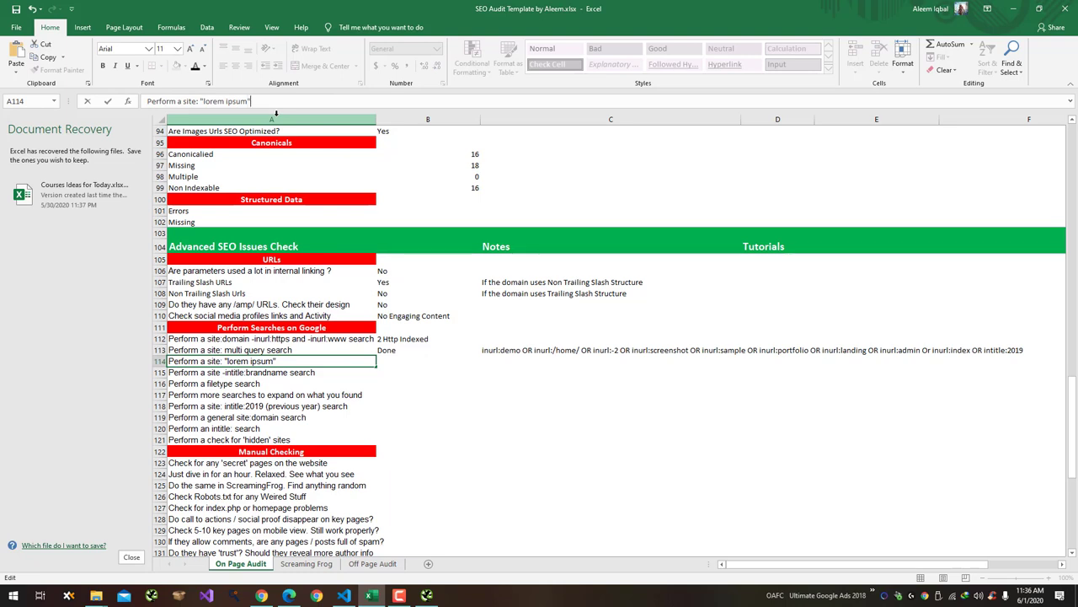
pyautogui.write('search')
pyautogui.press('Return')
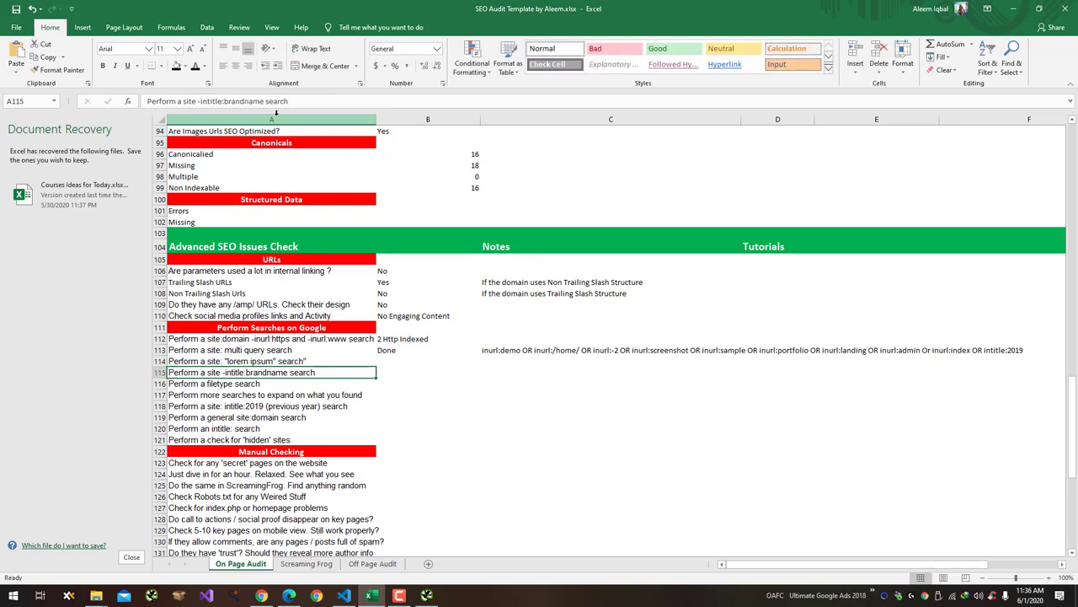
# Step: Search Google for "lorem ipsum" on site:gamingspice.com/, and repeat the search with only "lorem"
pyautogui.click(263, 361)
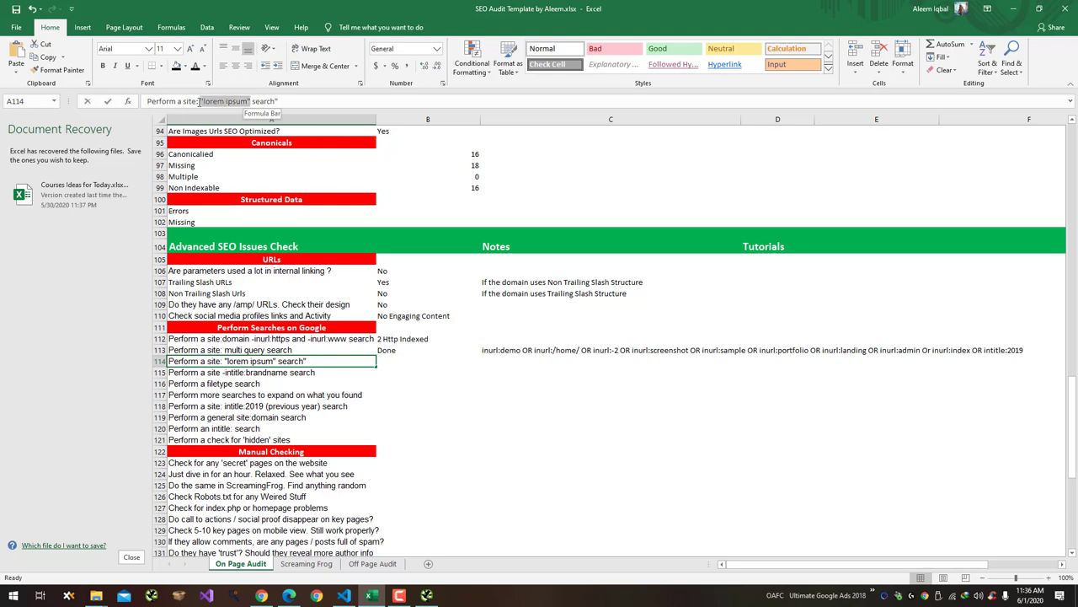
pyautogui.hotkey('alt', 'Tab')
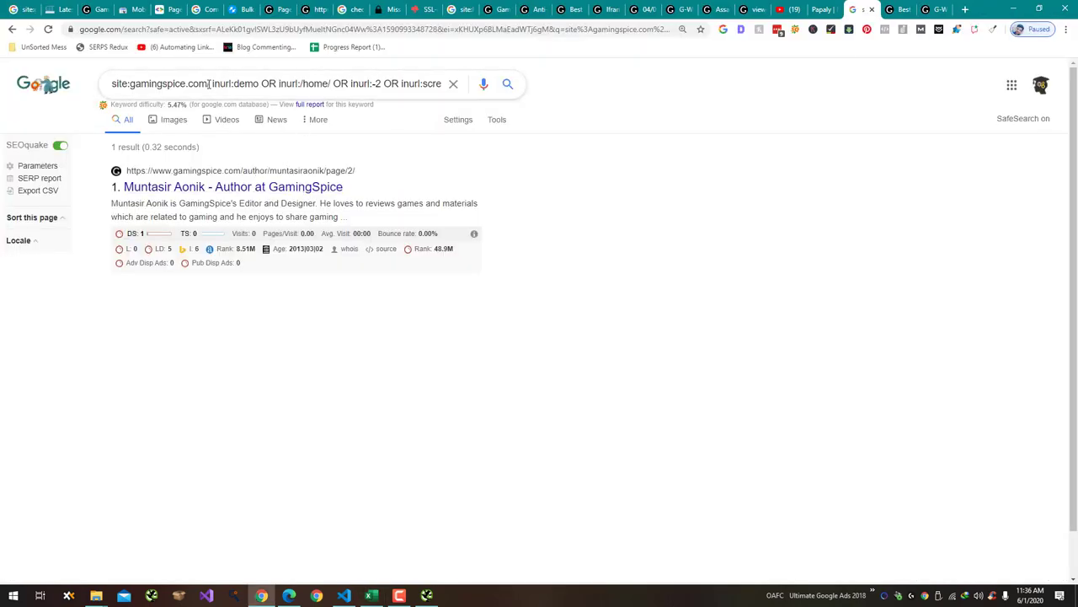
pyautogui.doubleClick(210, 84)
pyautogui.hotkey('ctrl', 'a')
pyautogui.hotkey('ctrl', 'v')
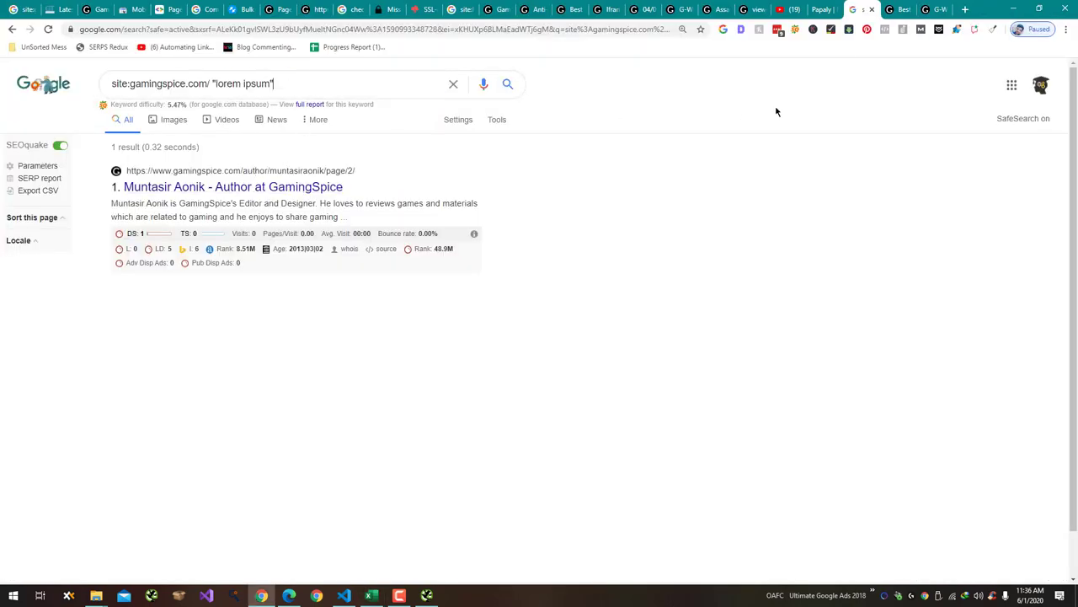
pyautogui.press('Return')
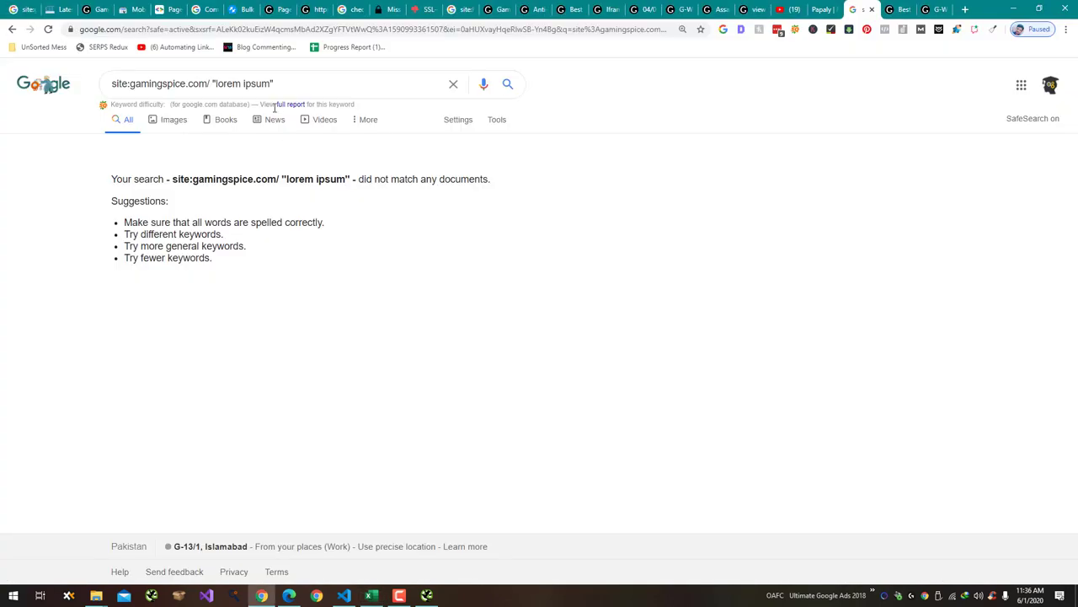
pyautogui.doubleClick(260, 82)
pyautogui.press('BackSpace')
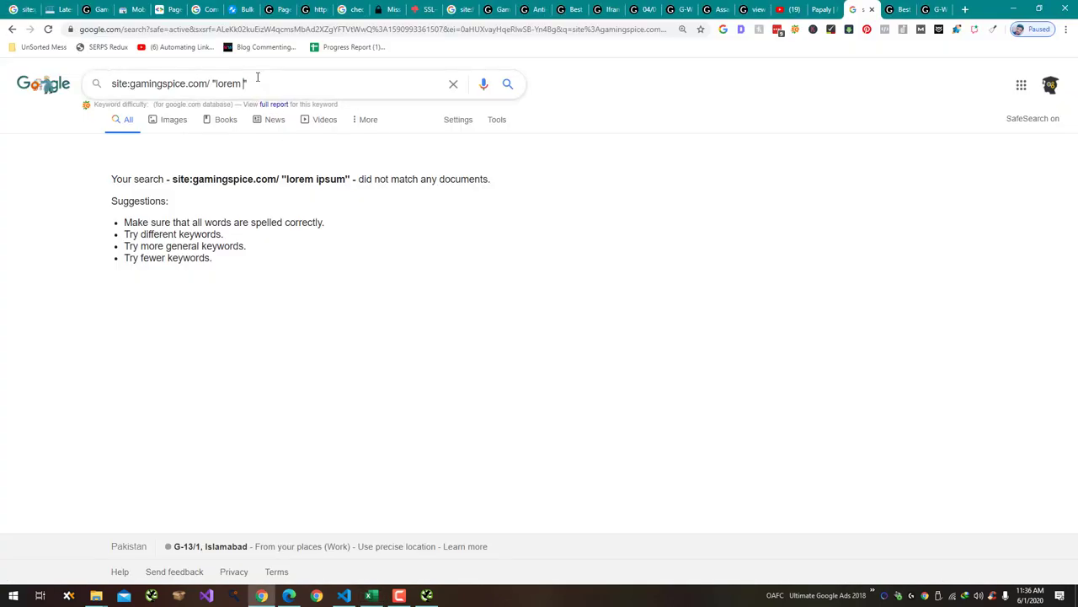
# Step: Return to the Excel template and enter "Nothing" for the site: "lorem ipsum" search check
pyautogui.hotkey('alt', 'Tab')
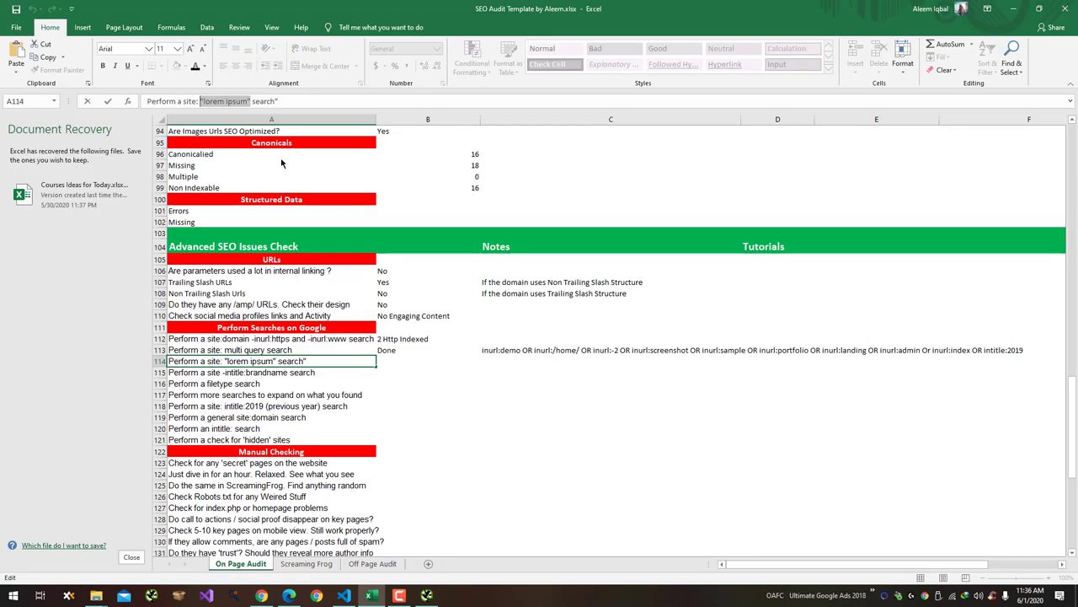
pyautogui.click(393, 350)
pyautogui.hotkey('ctrl', 'c')
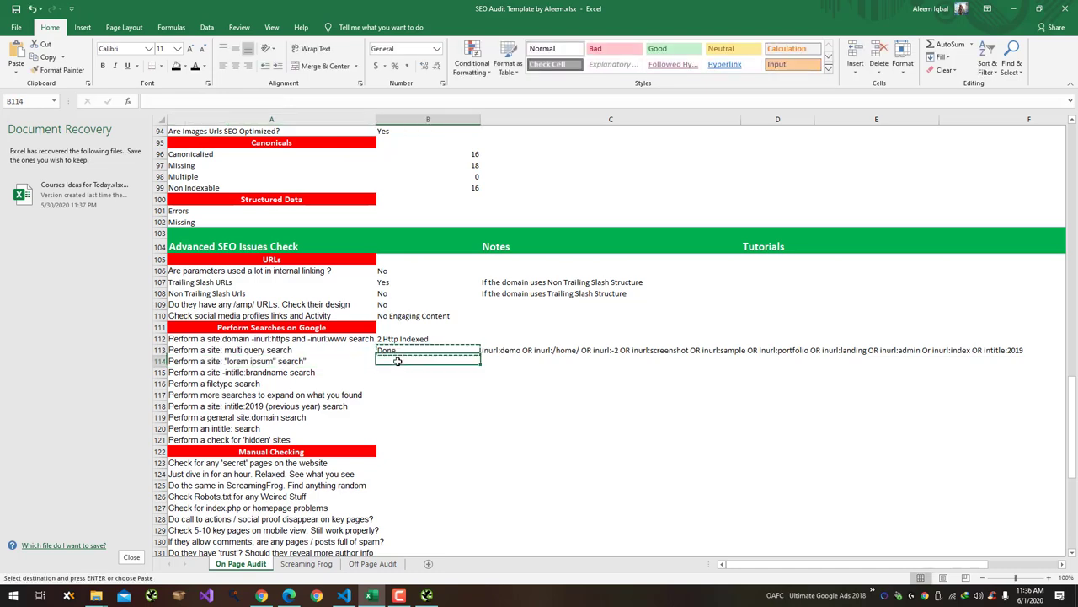
pyautogui.click(396, 360)
pyautogui.write('N')
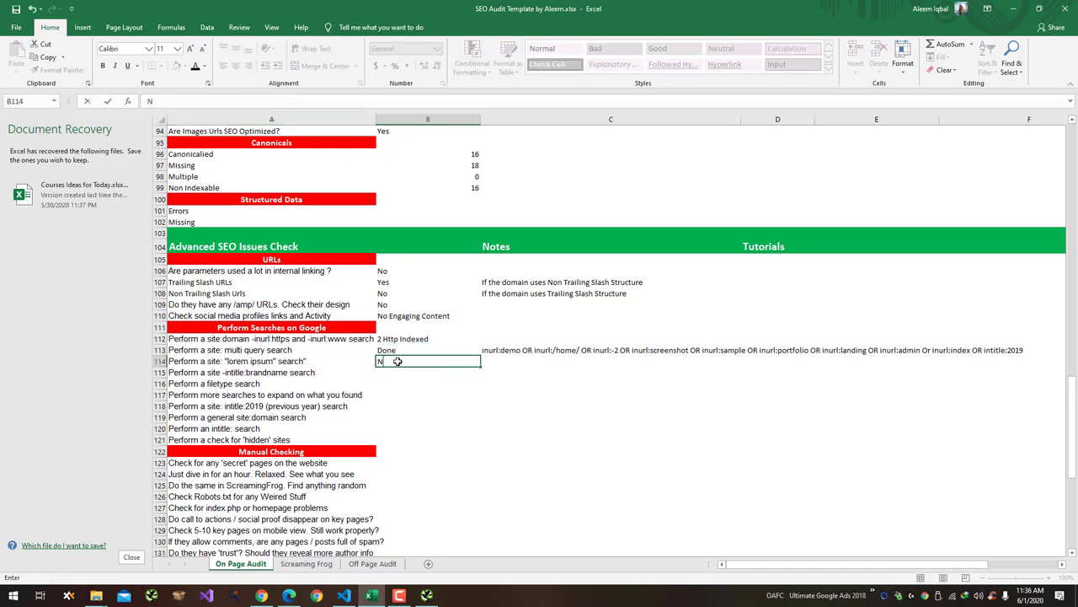
pyautogui.write('Bthing')
pyautogui.press('Return')
# Step: Switch back to Google, remove "lorem" from the query, and search for site:gamingspice.com/ alone
pyautogui.hotkey('alt', 'Tab')
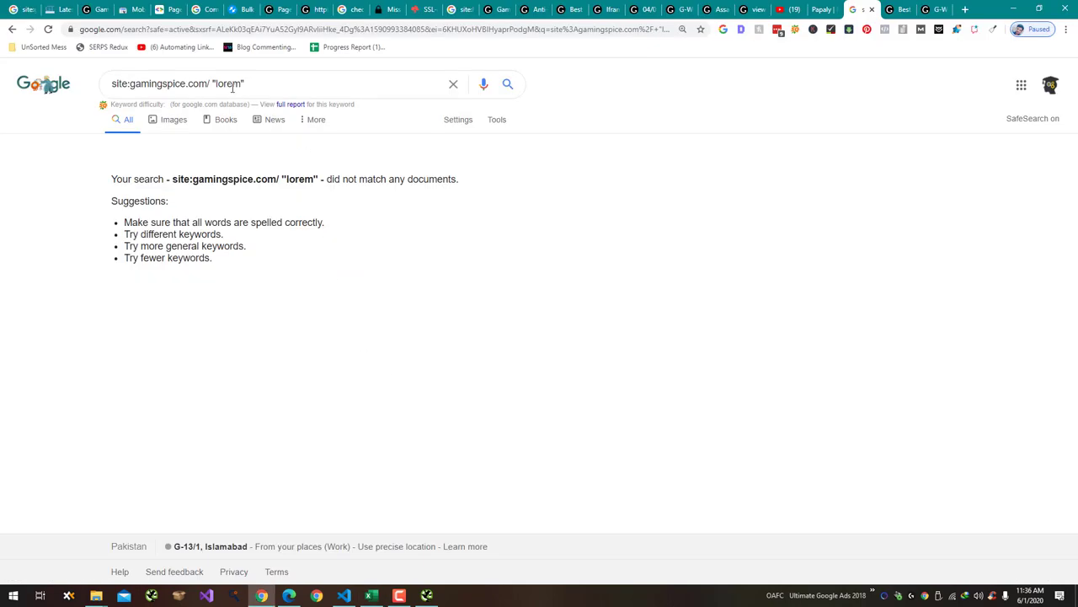
pyautogui.click(212, 84)
pyautogui.moveTo(212, 84); pyautogui.dragTo(371, 88)
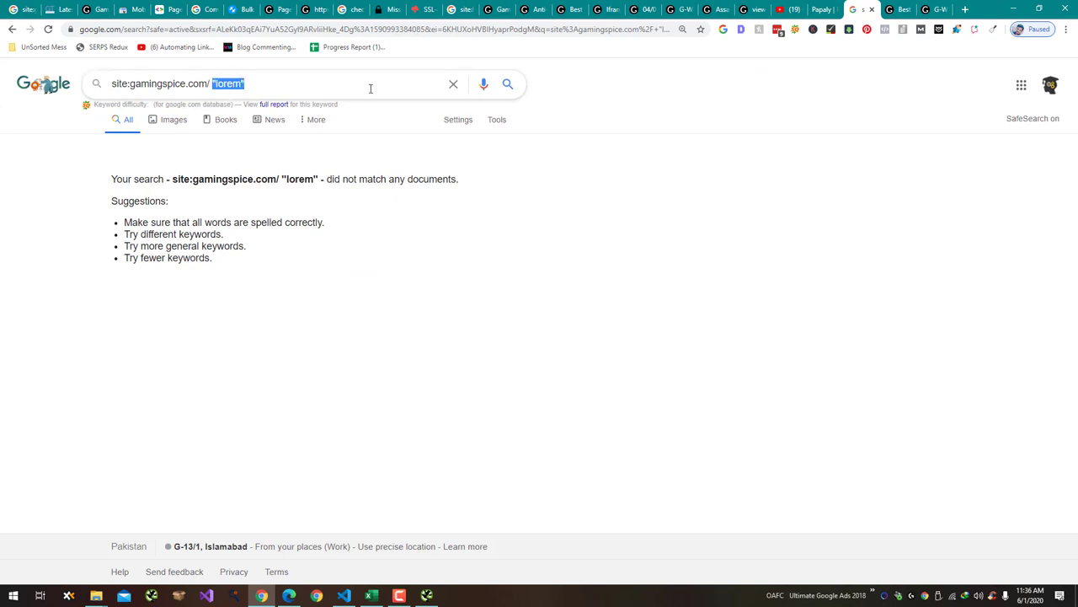
pyautogui.press('BackSpace')
pyautogui.press('Return')
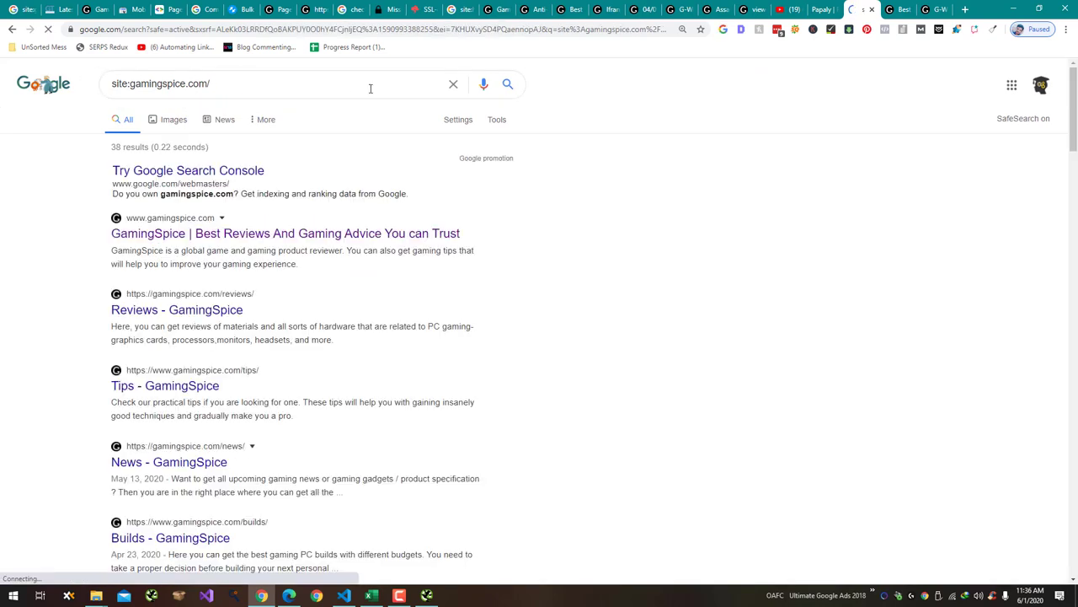
# Step: Extend the query to "site:gamingspice.com/ -intitle:GamingSpice" and run the search
pyautogui.write('-')
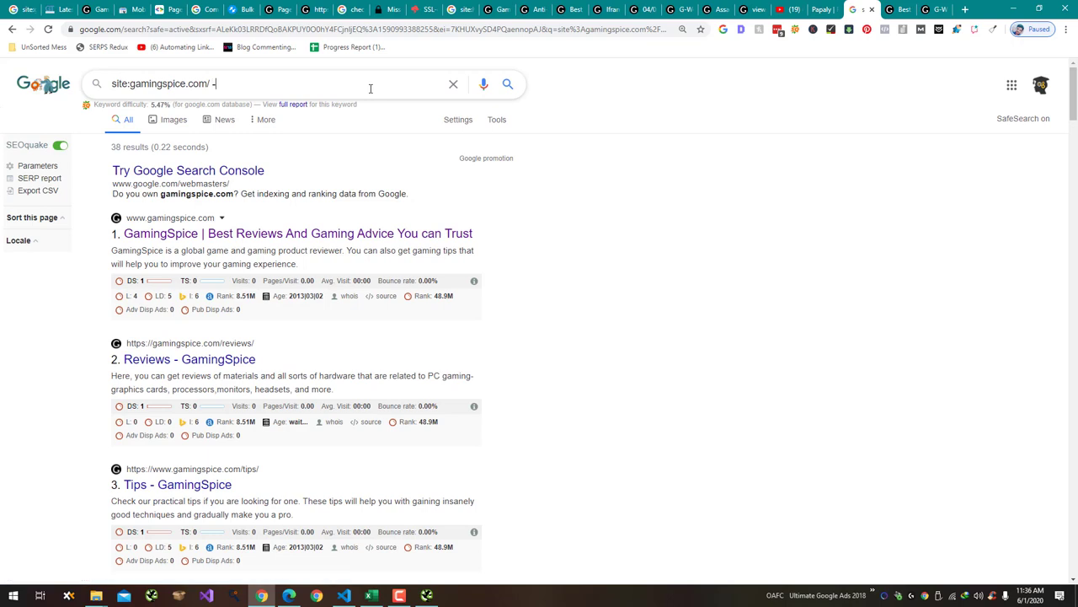
pyautogui.press('BackSpace')
pyautogui.press('BackSpace')
pyautogui.press('BackSpace')
pyautogui.press('BackSpace')
pyautogui.press('BackSpace')
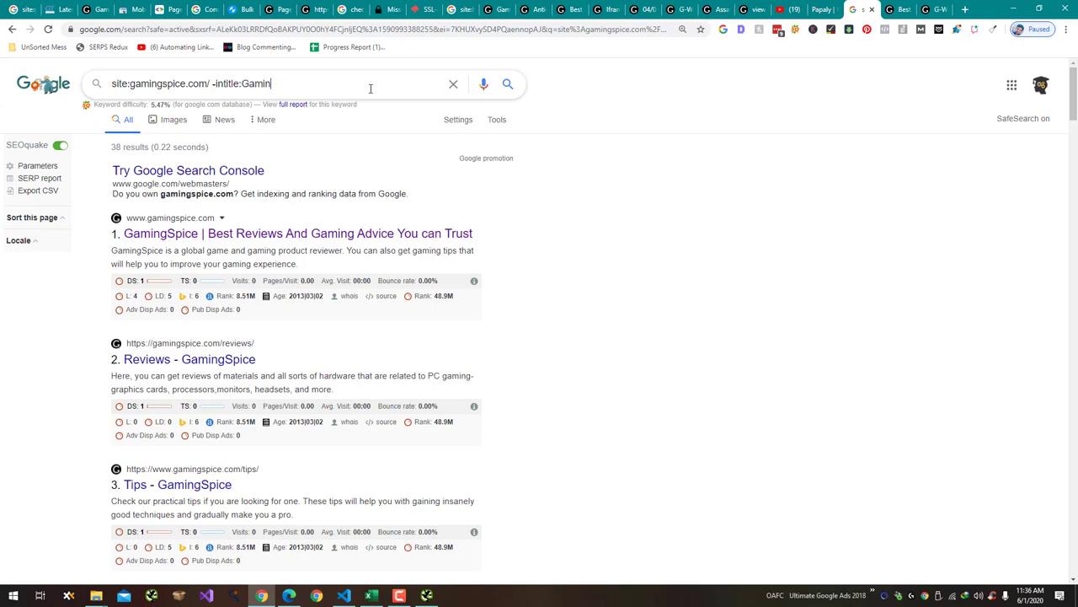
pyautogui.write('e')
pyautogui.press('Return')
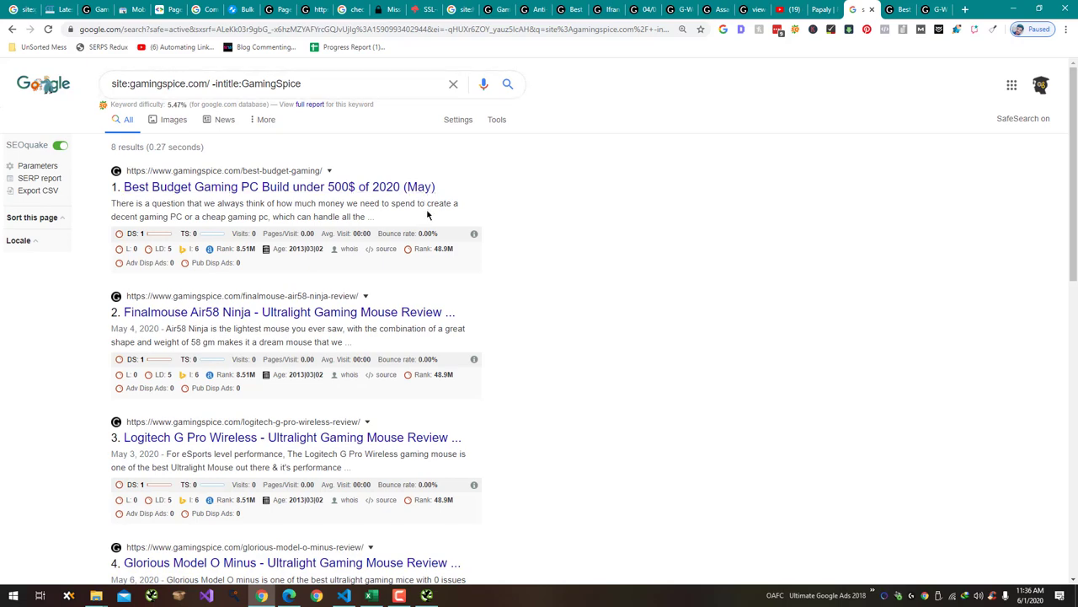
# Step: Repeat the -intitle:GamingSpice search with the omitted results included and review the listed pages
pyautogui.scroll(-6, 428, 214)
pyautogui.scroll(-3, 428, 214)
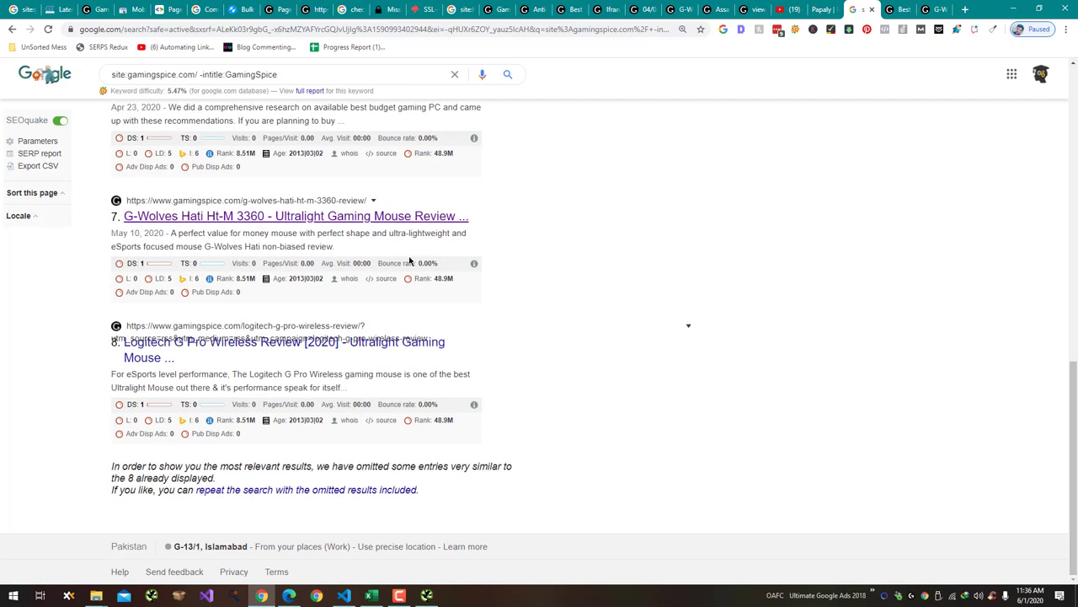
pyautogui.click(368, 490)
pyautogui.scroll(-10, 379, 281)
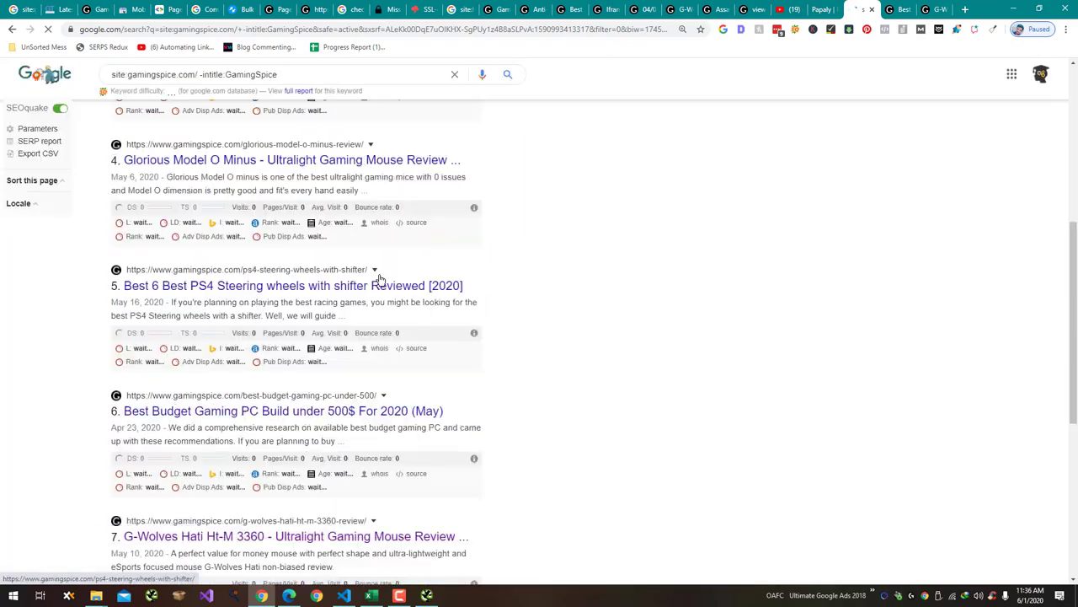
pyautogui.scroll(10, 354, 294)
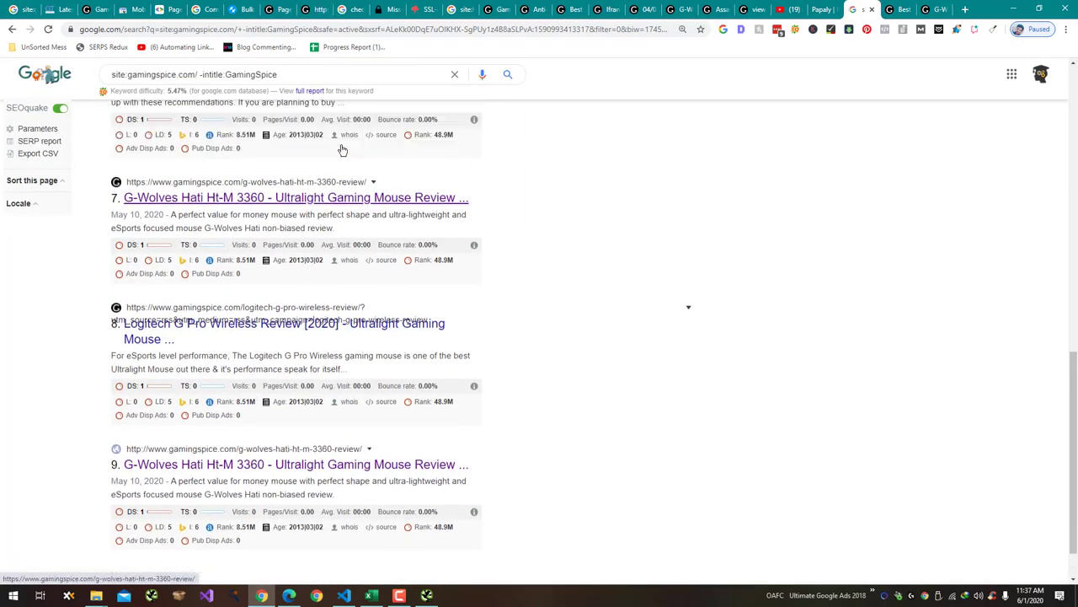
# Step: Return to the Excel template and enter "Nothing" for the site -intitle:brandname search check
pyautogui.hotkey('alt', 'Tab')
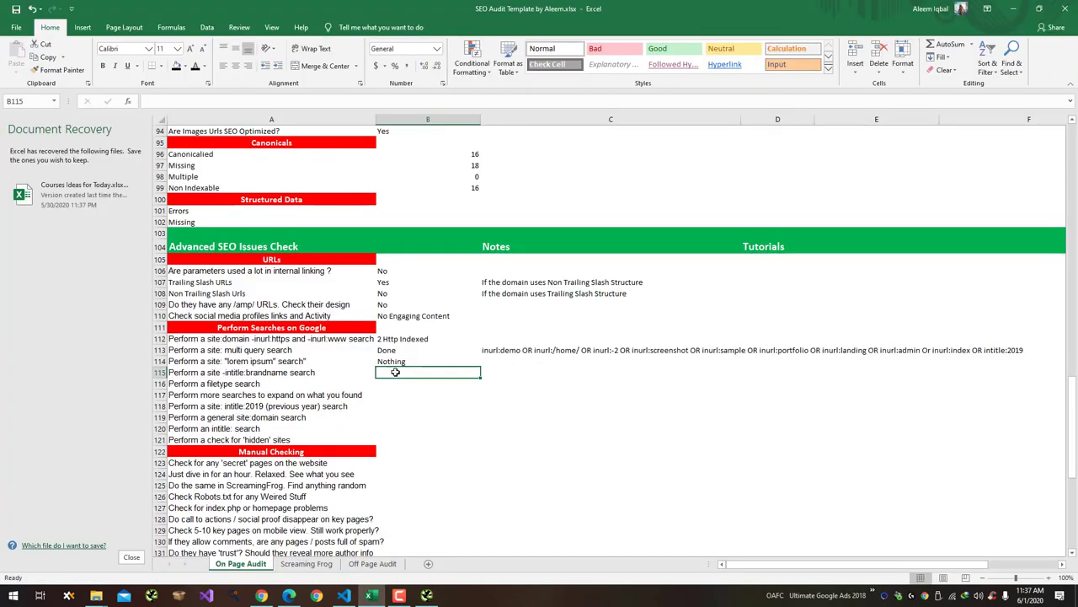
pyautogui.hotkey('alt', 'Tab')
pyautogui.hotkey('alt', 'Tab')
pyautogui.write('Nothing')
pyautogui.press('Return')
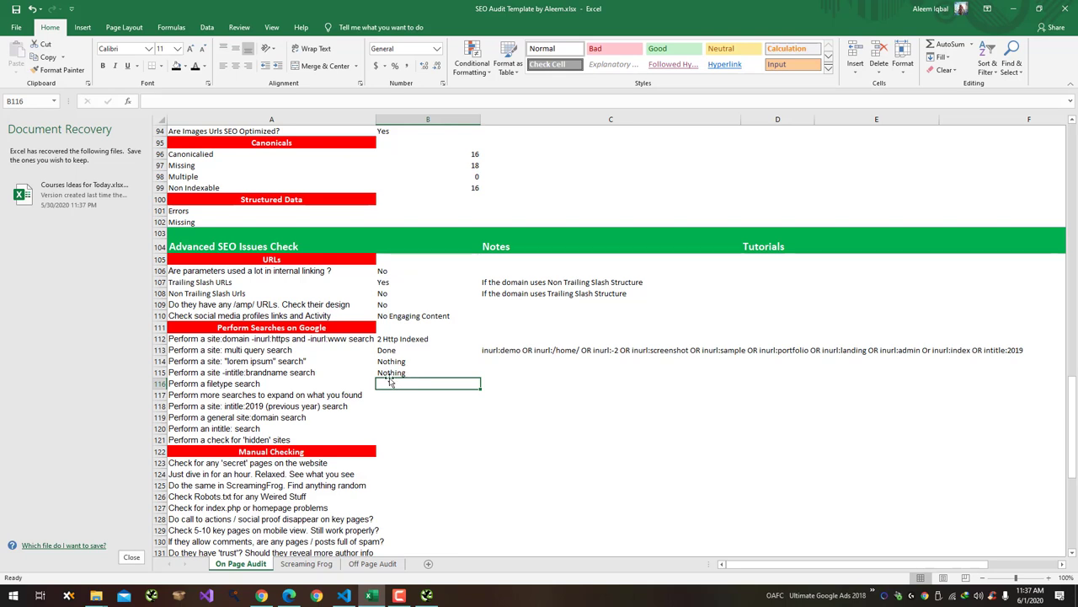
# Step: Copy the "Done" result from the multi query search row down to the lorem ipsum and -intitle:brandname search rows
pyautogui.click(506, 372)
pyautogui.click(408, 352)
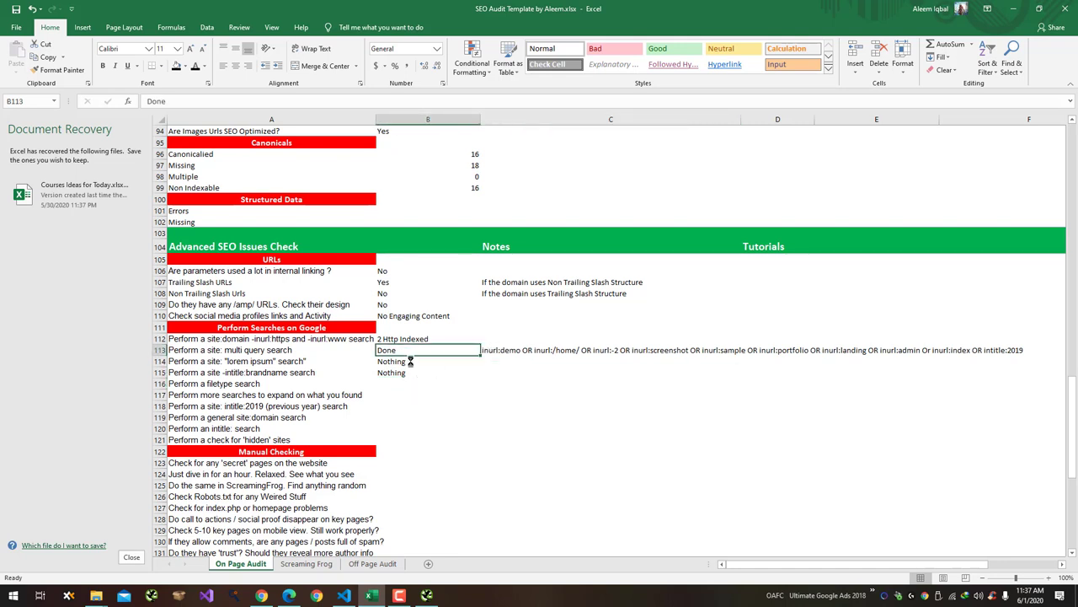
pyautogui.hotkey('ctrl', 'c')
pyautogui.moveTo(482, 355); pyautogui.dragTo(481, 376)
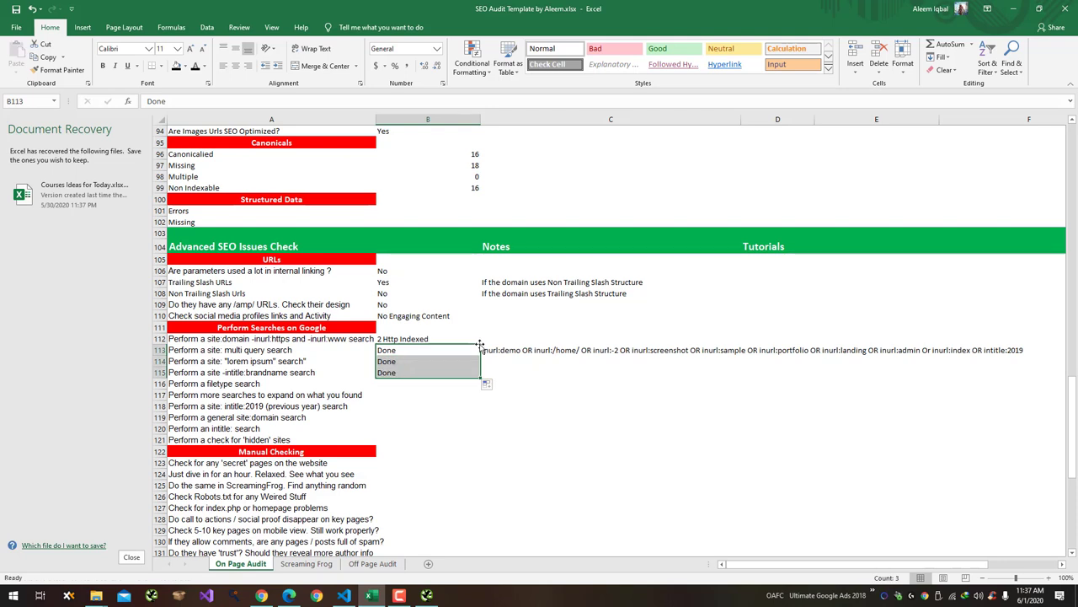
# Step: Set the -inurl:https and -inurl:www search result to "Done" and enter "2 Http Indexed" as its note
pyautogui.click(470, 339)
pyautogui.write('Done')
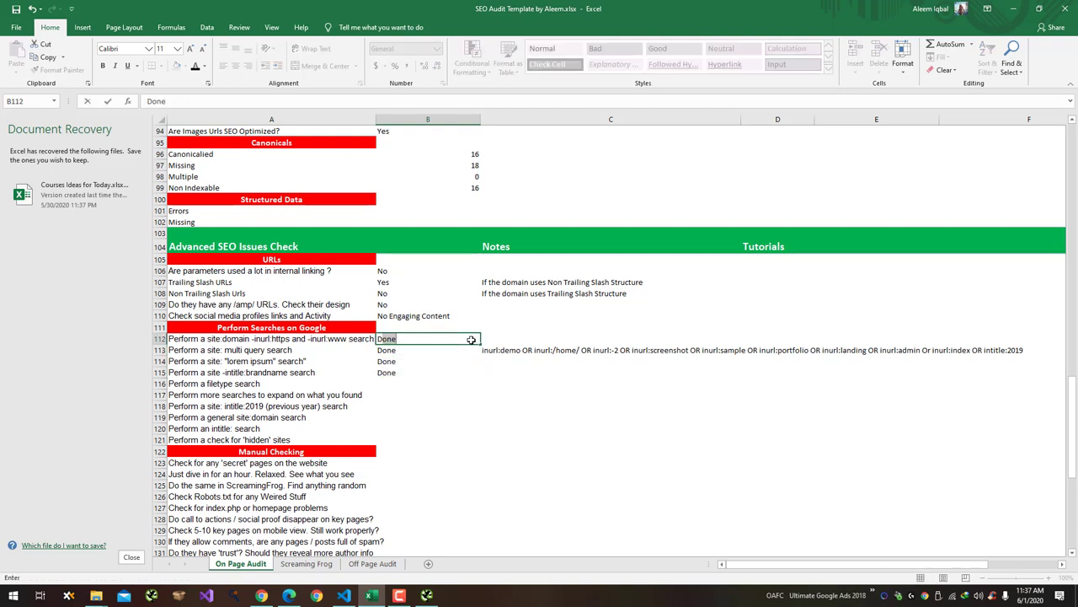
pyautogui.press('Return')
pyautogui.press('Right')
pyautogui.press('Up')
pyautogui.write('2')
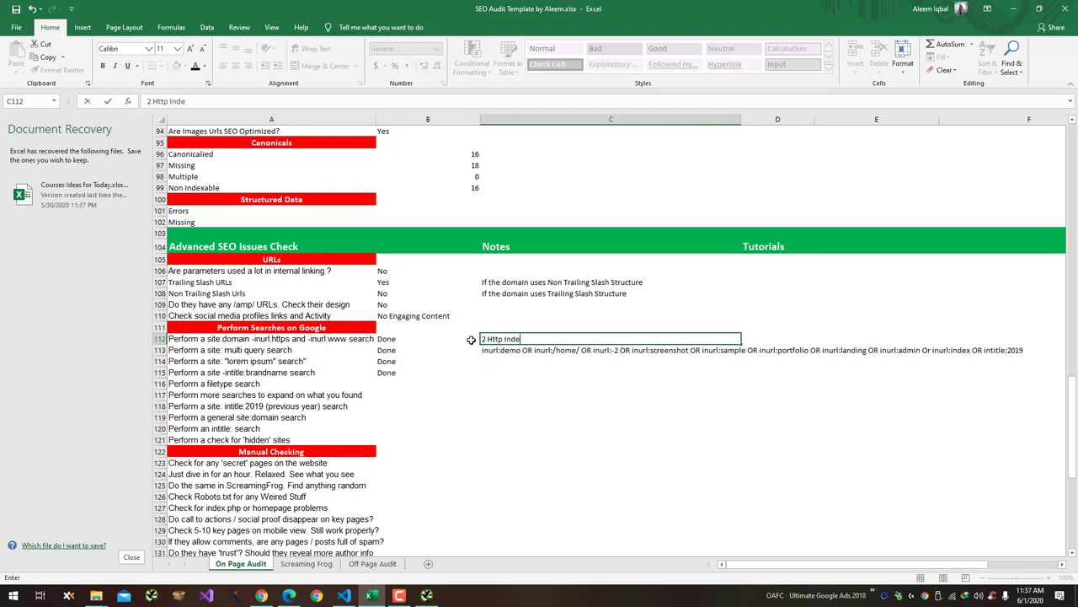
pyautogui.write(' Http Indexed')
pyautogui.press('Return')
pyautogui.press('Down')
pyautogui.press('Down')
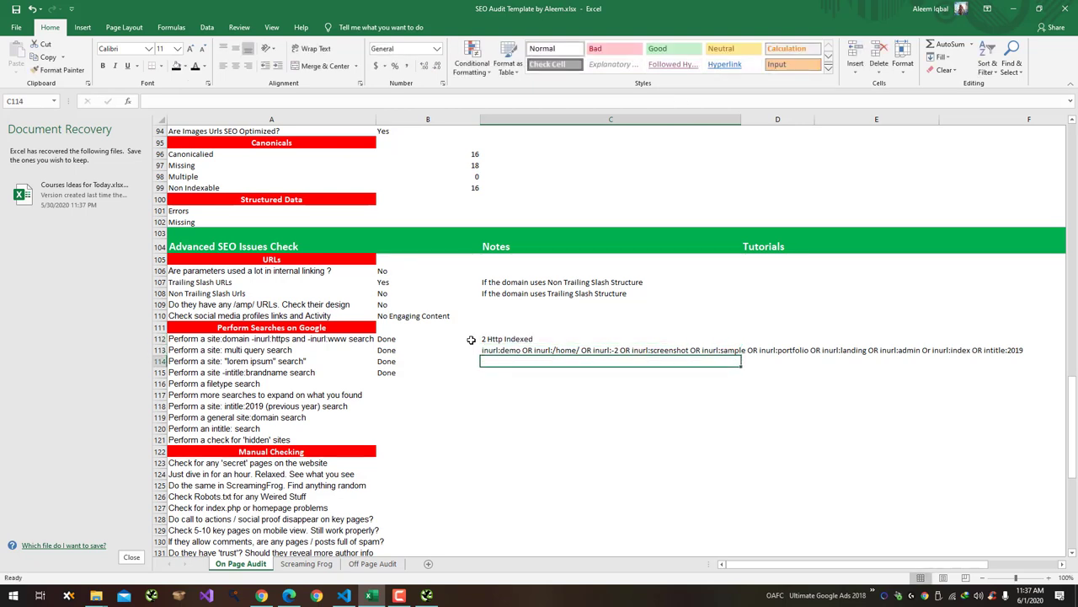
pyautogui.press('Down')
pyautogui.press('Left')
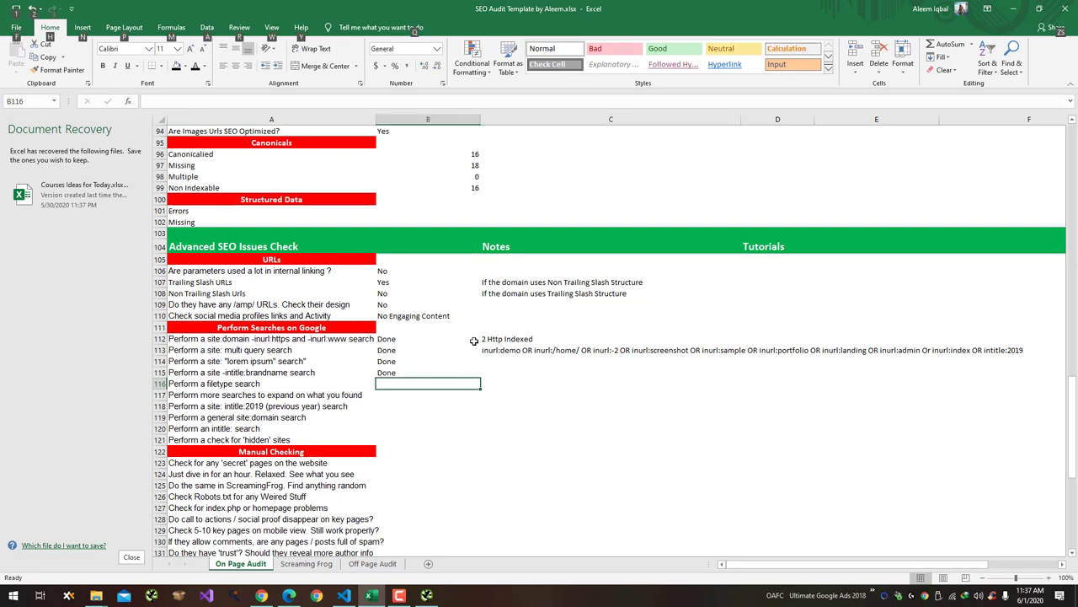
# Step: Switch to Google, replace the -intitle:GamingSpice part of the query, and search for "site:gamingspice.com/ filetype:pdf"
pyautogui.hotkey('alt', 'Tab')
pyautogui.moveTo(211, 85); pyautogui.dragTo(399, 79)
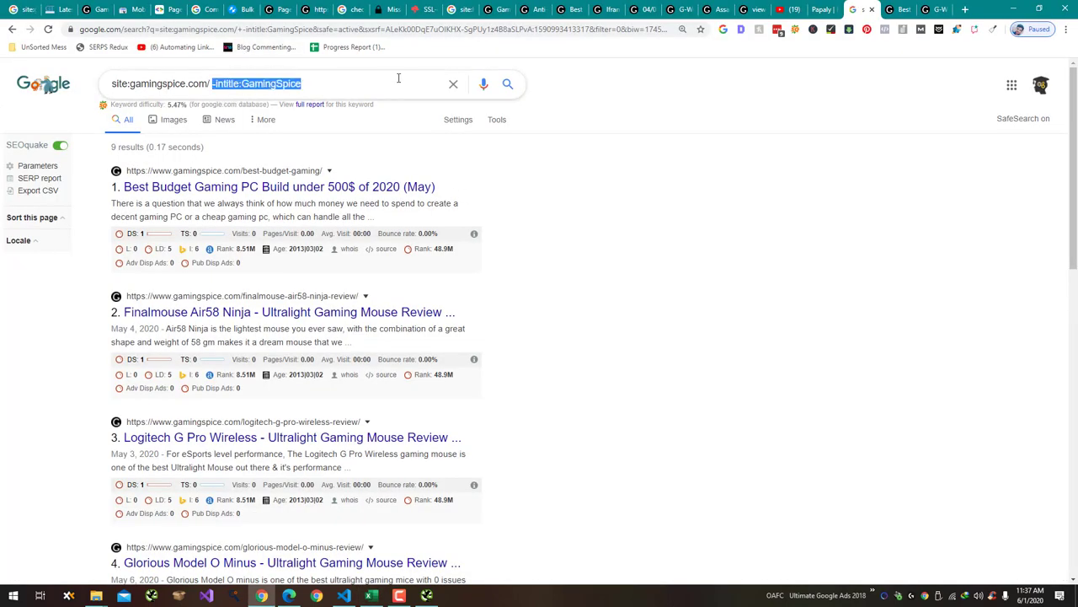
pyautogui.write('f')
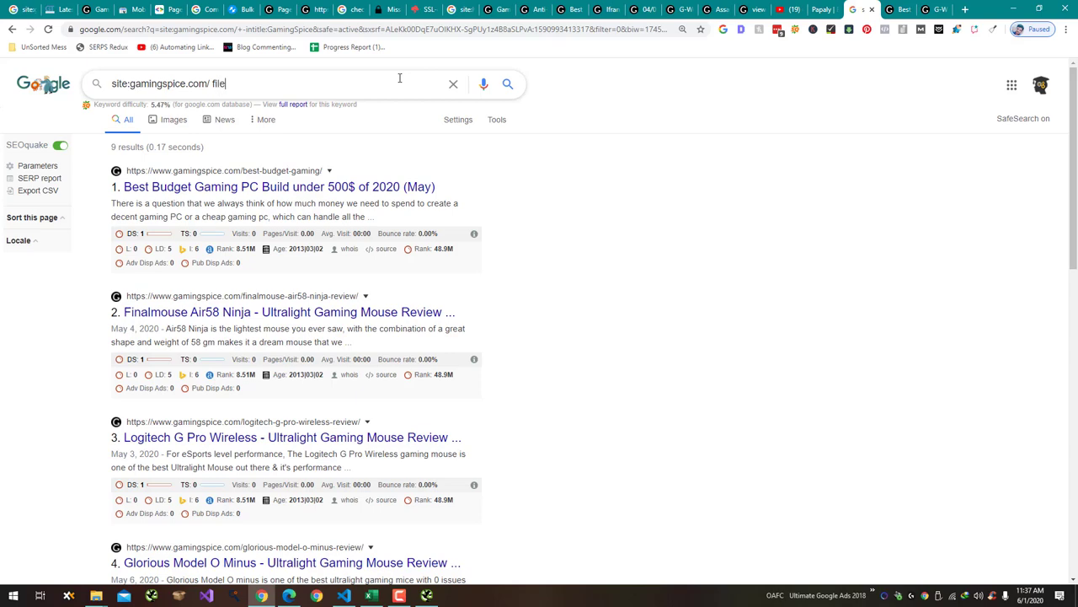
pyautogui.write('iletype:pdf')
pyautogui.press('Return')
# Step: Return to the Excel template and enter "Done" with the note "Nothing" for the filetype search check
pyautogui.hotkey('alt', 'Tab')
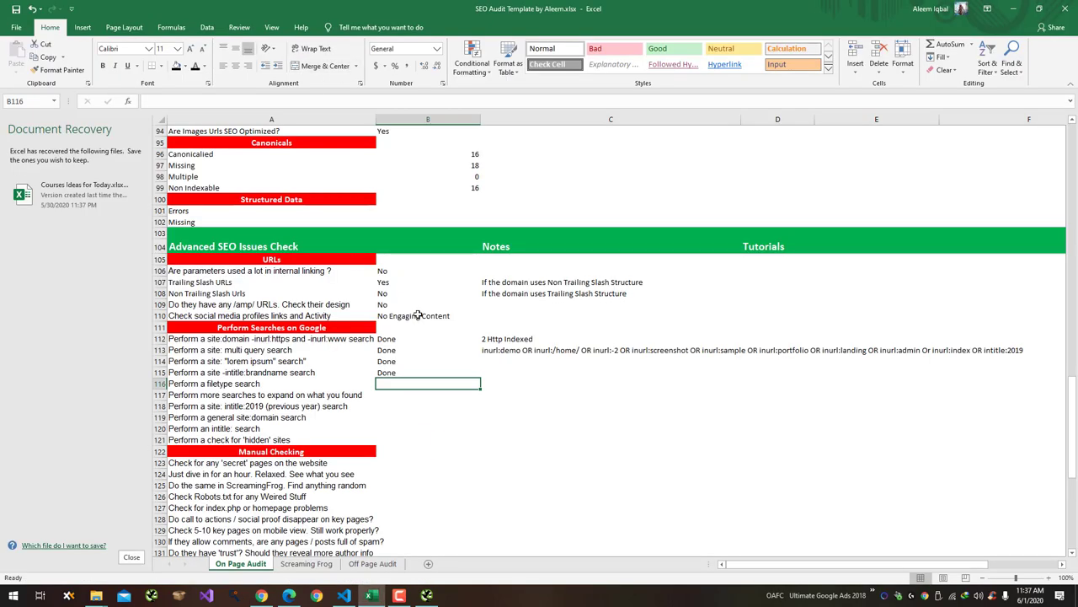
pyautogui.write('Done')
pyautogui.press('Tab')
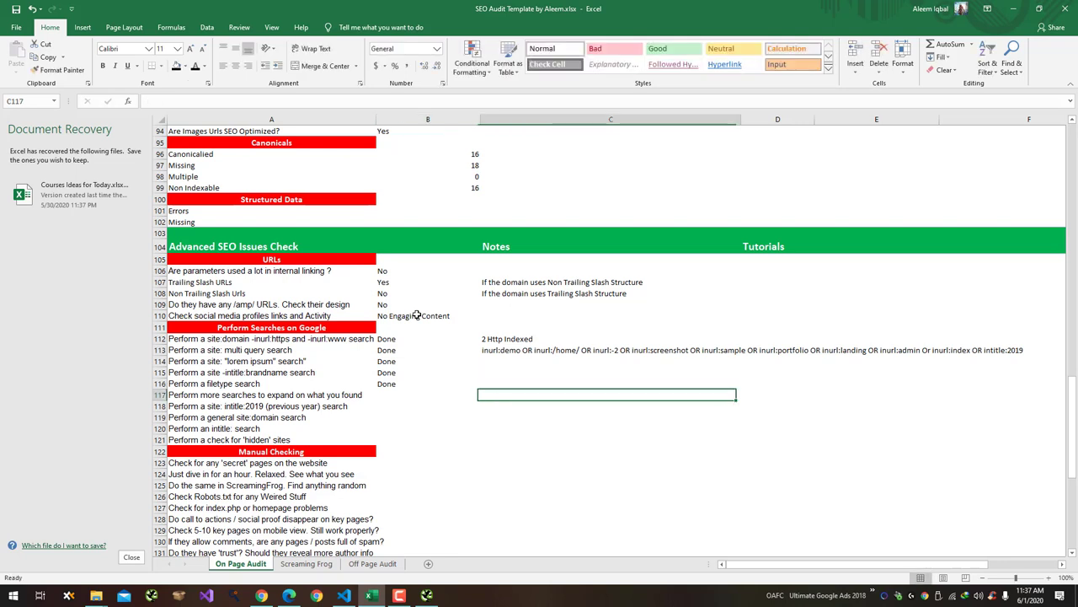
pyautogui.write('Notes')
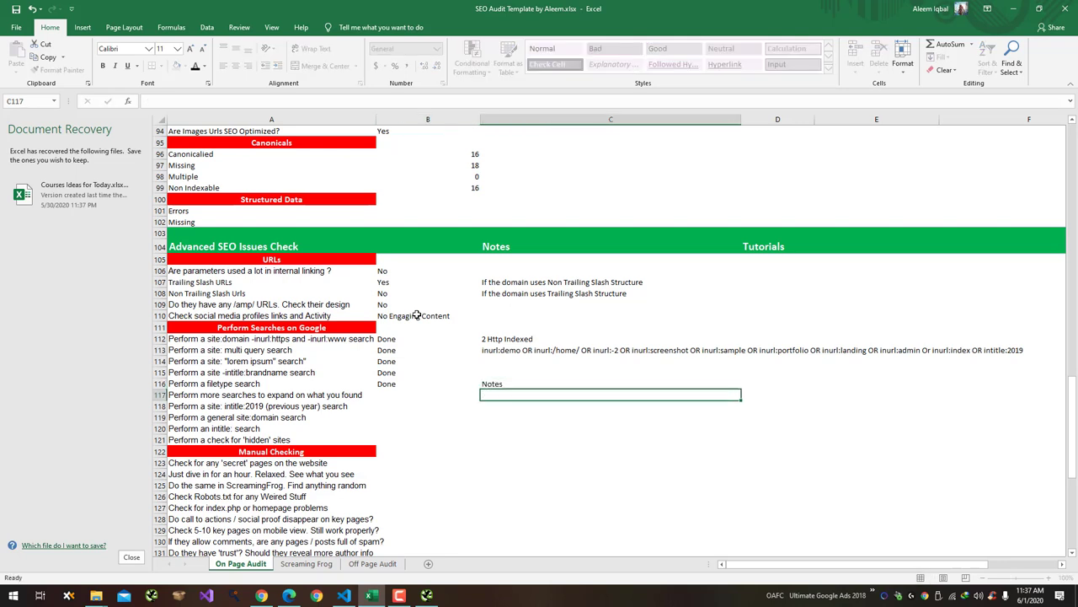
pyautogui.write('ng')
pyautogui.hotkey('ctrl', 'Return')
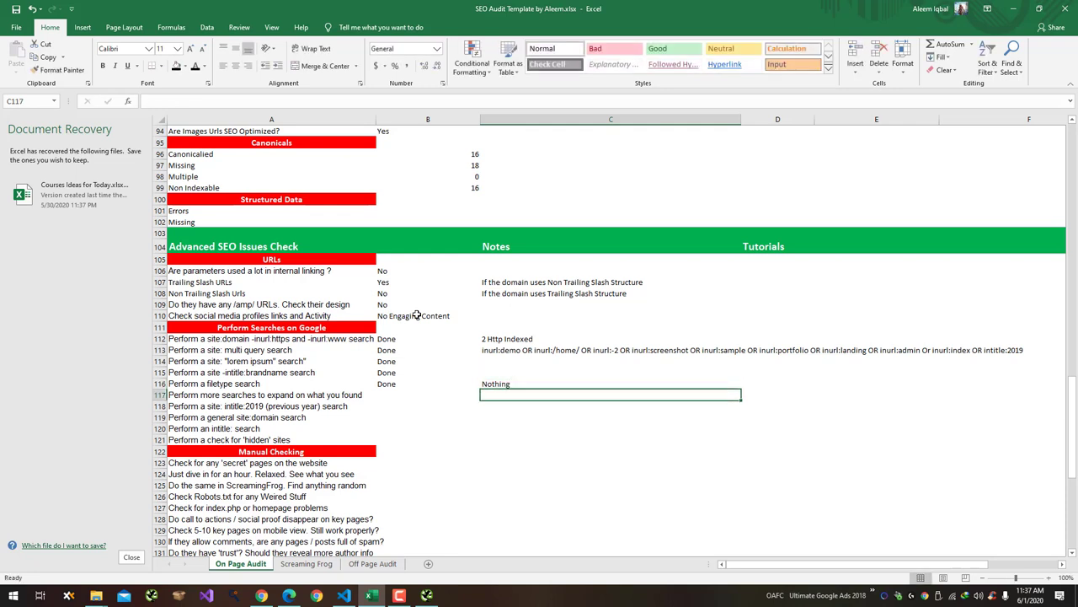
# Step: Copy the "Nothing" note to the -intitle:brandname and lorem ipsum search rows
pyautogui.hotkey('ctrl', 'c')
pyautogui.press('Up')
pyautogui.hotkey('ctrl', 'v')
pyautogui.press('Up')
pyautogui.hotkey('ctrl', 'v')
pyautogui.hotkey('ctrl', 'space')
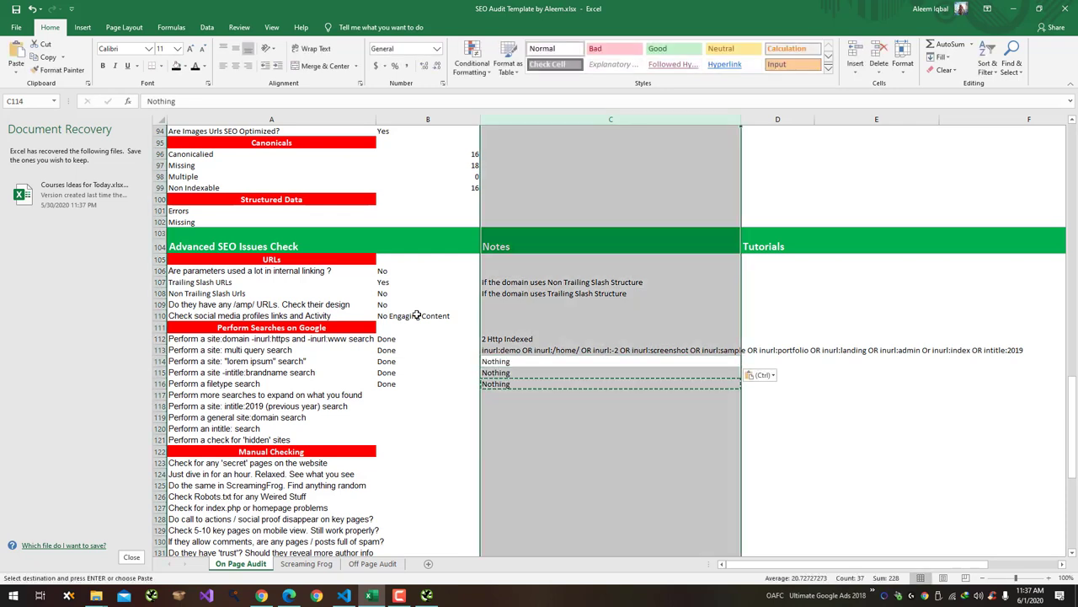
pyautogui.click(416, 315)
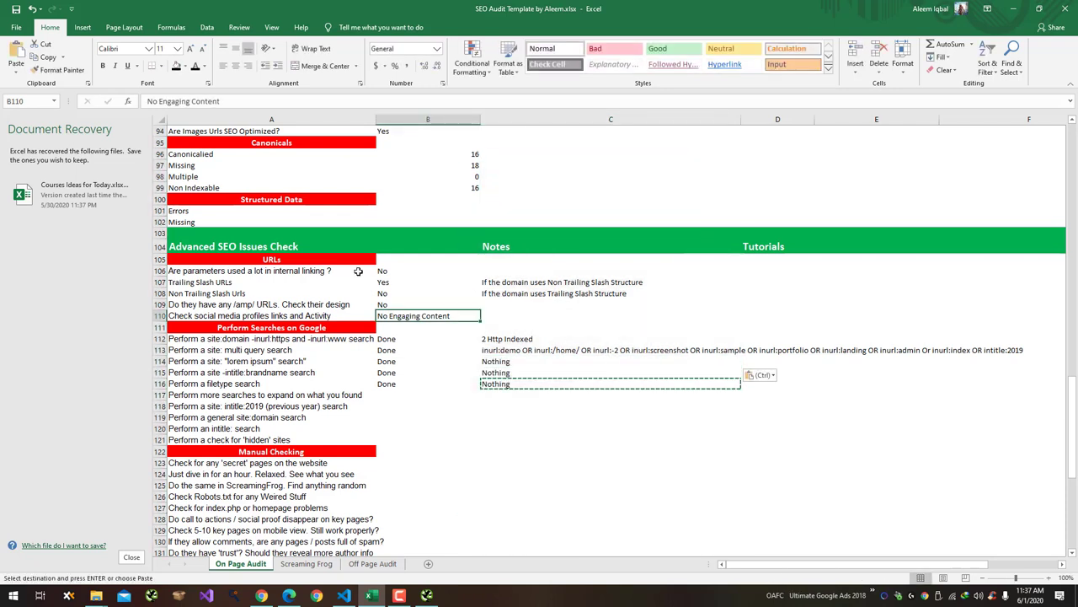
# Step: Switch to Google, remove the filetype filter, search for site:gamingspice.com alone, and review all the listed pages
pyautogui.click(341, 397)
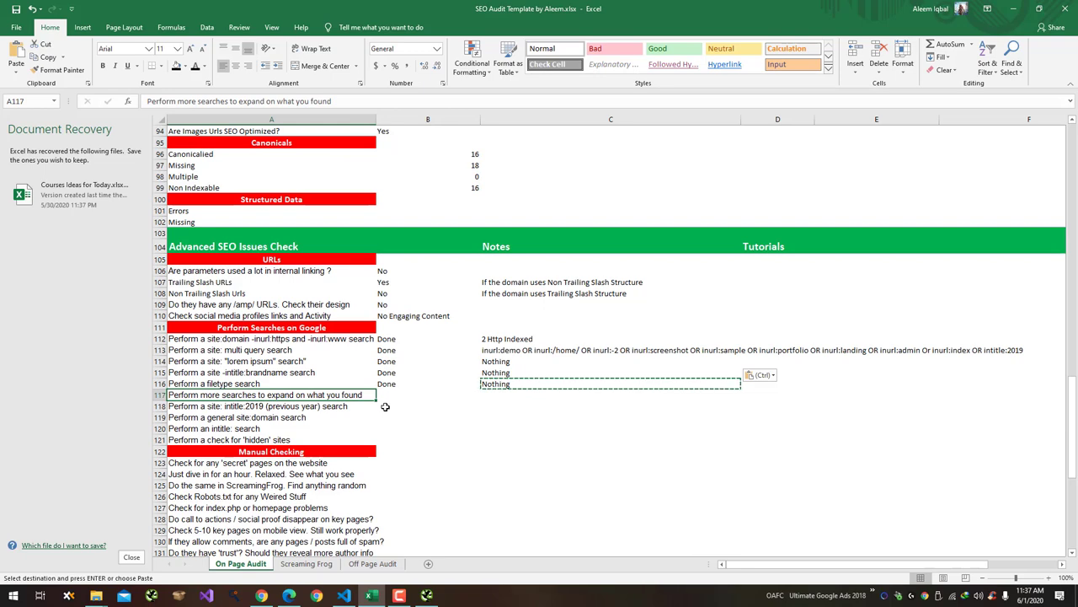
pyautogui.hotkey('alt', 'Tab')
pyautogui.hotkey('alt', 'Tab')
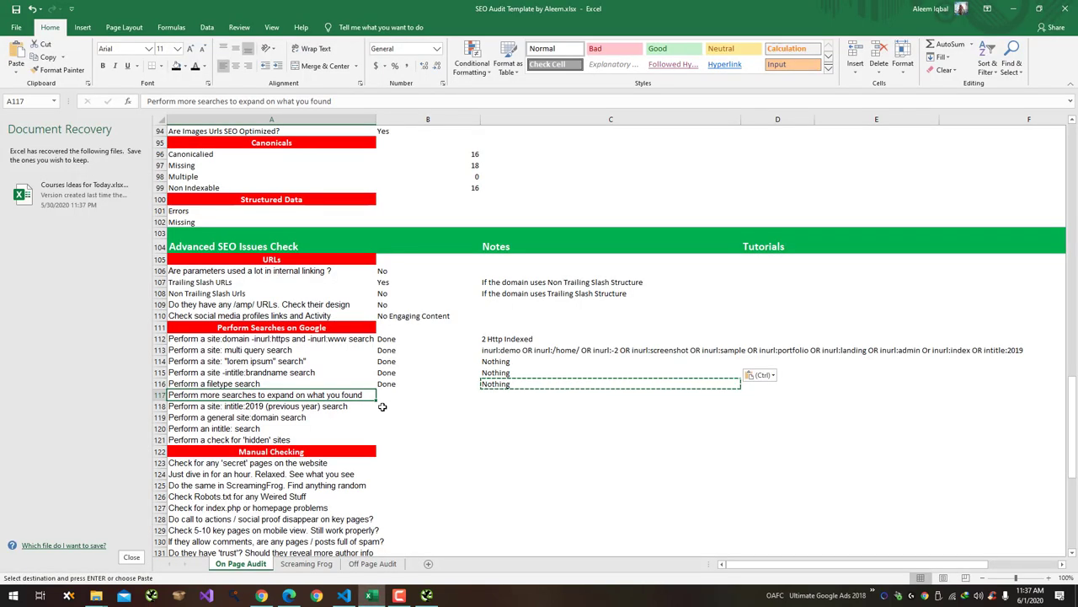
pyautogui.hotkey('alt', 'Tab')
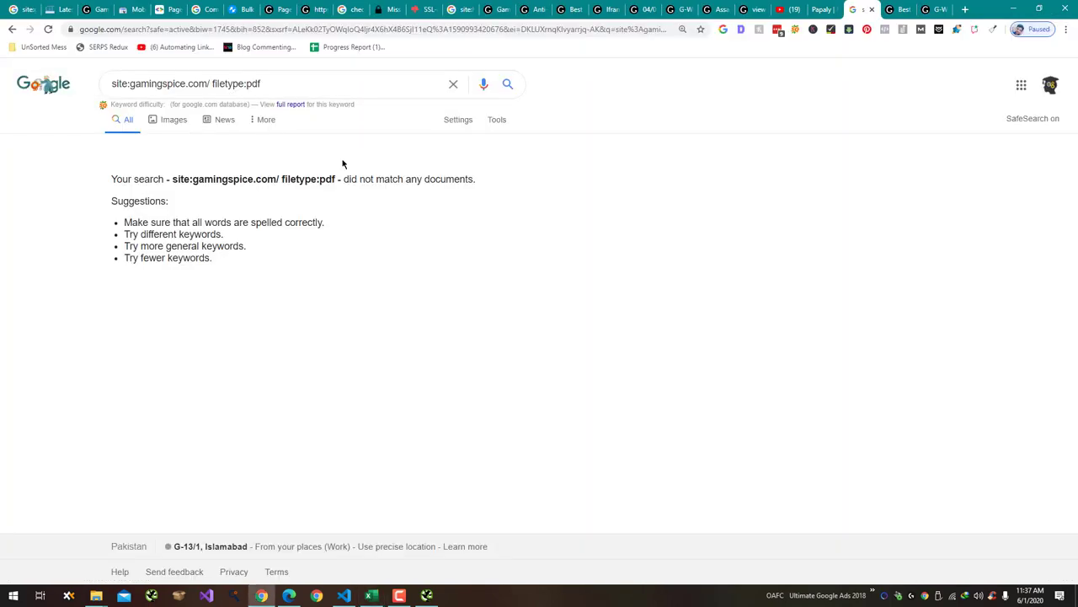
pyautogui.moveTo(213, 83); pyautogui.dragTo(295, 88)
pyautogui.press('BackSpace')
pyautogui.press('BackSpace')
pyautogui.press('BackSpace')
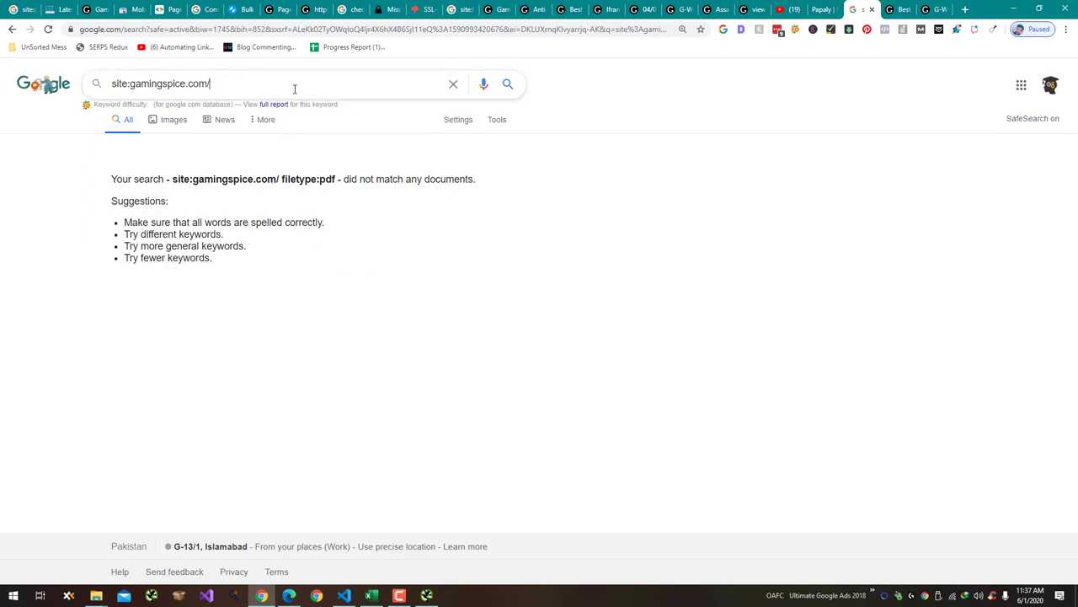
pyautogui.press('Return')
pyautogui.scroll(-20, 272, 195)
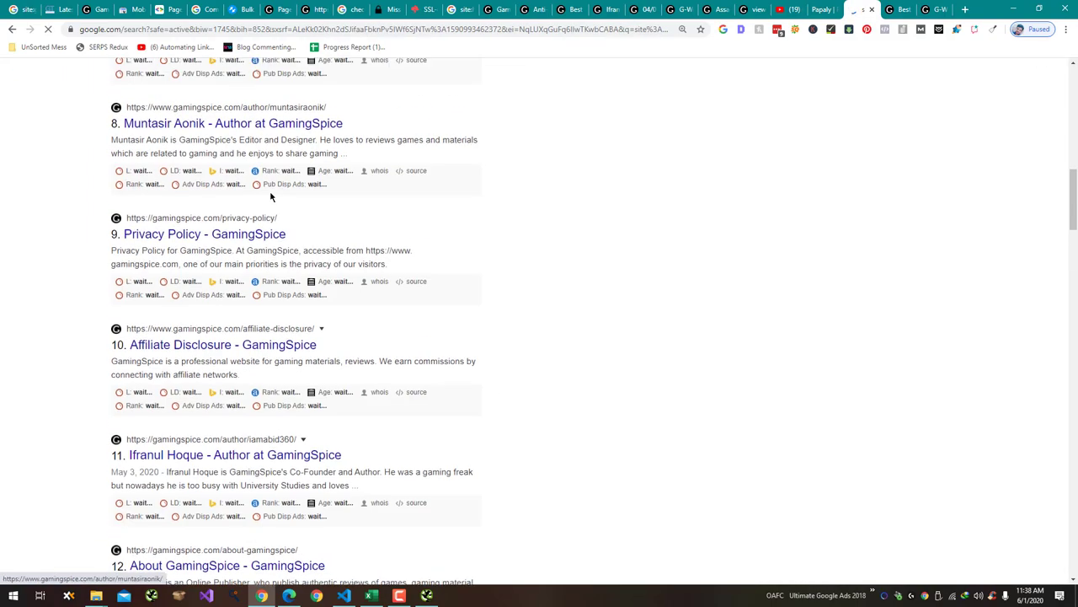
pyautogui.scroll(-9, 272, 196)
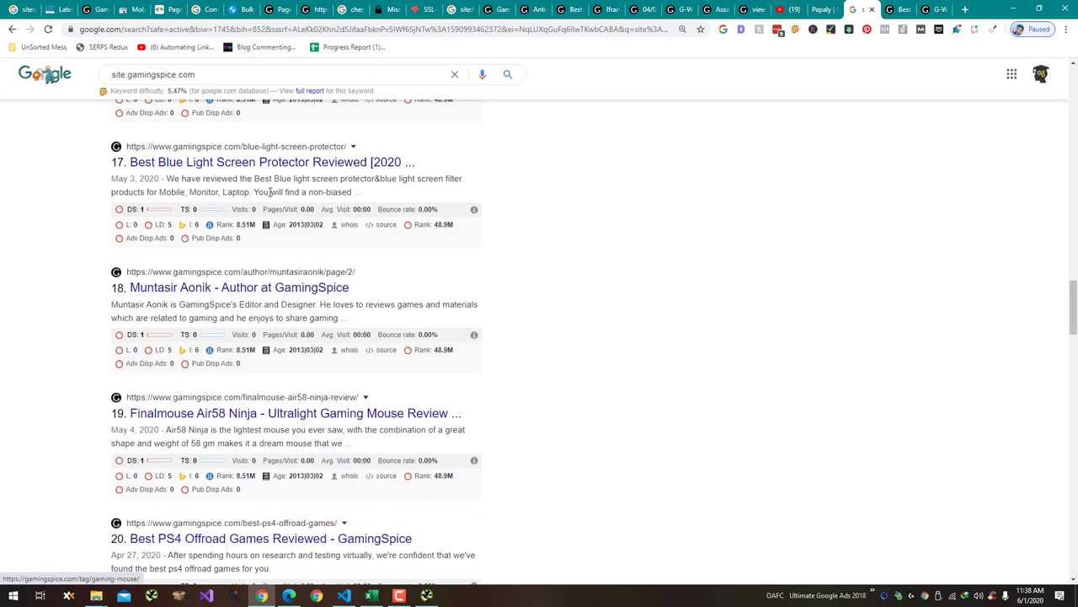
pyautogui.scroll(-10, 266, 192)
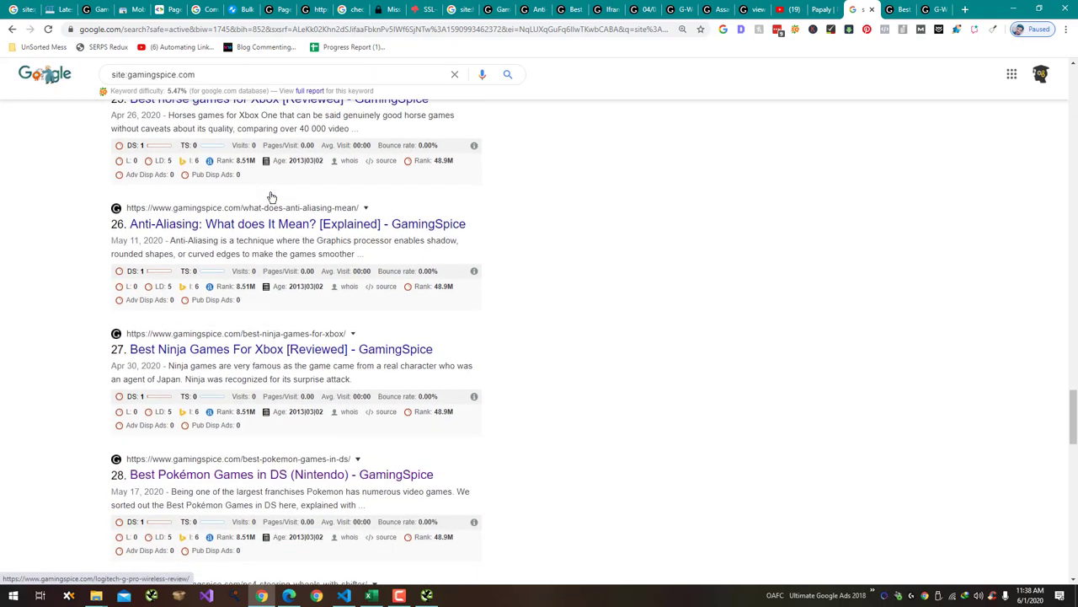
pyautogui.scroll(-7, 272, 196)
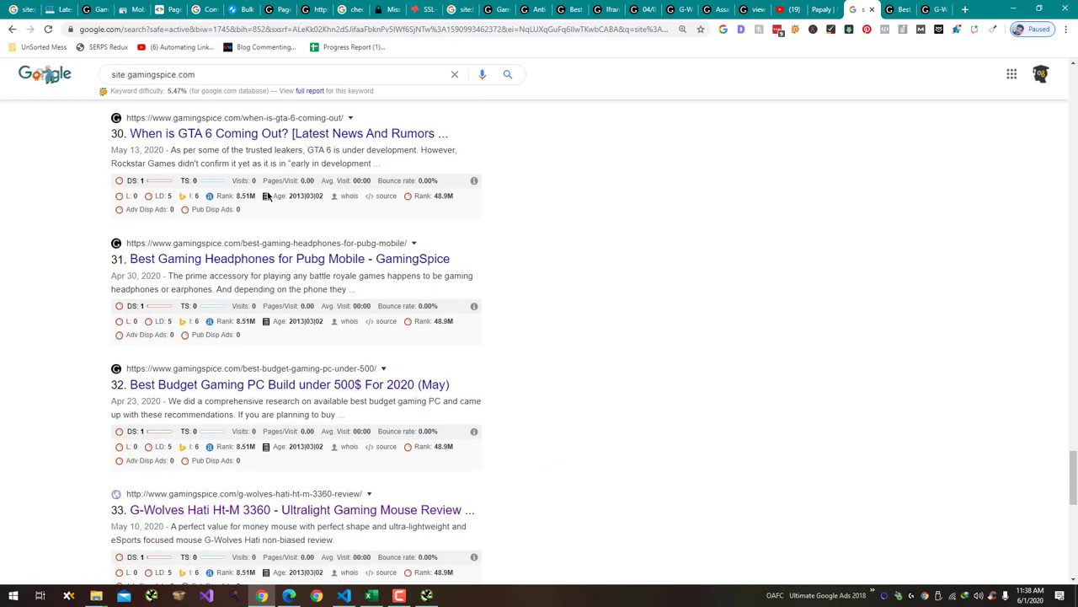
pyautogui.scroll(-3, 268, 202)
pyautogui.scroll(-3, 261, 210)
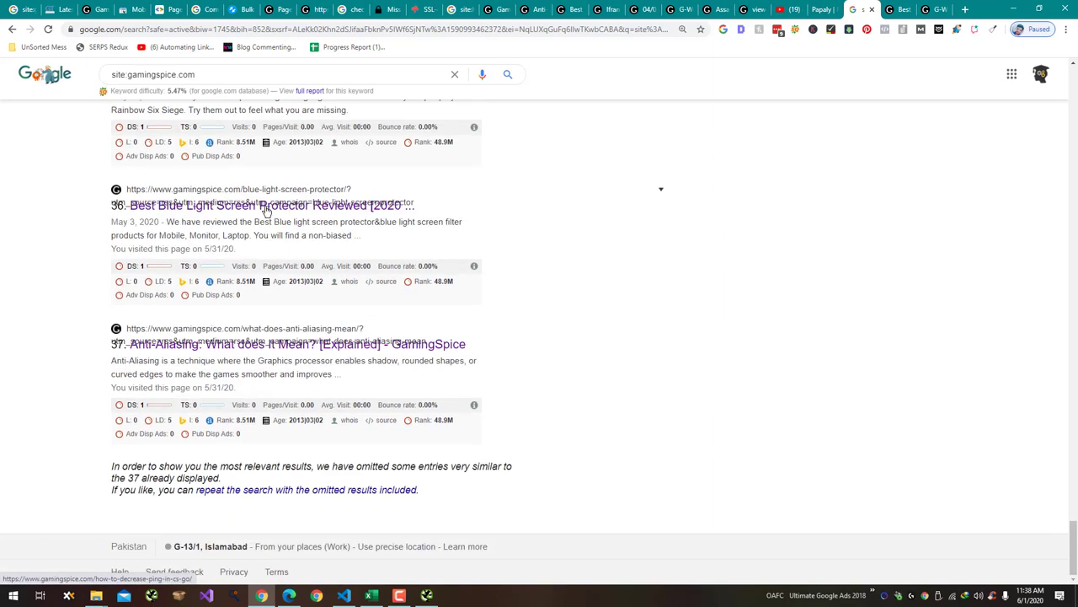
# Step: Return to the Excel template and enter "Done" with the note "Nothing" for the check on performing more searches
pyautogui.hotkey('alt', 'Tab')
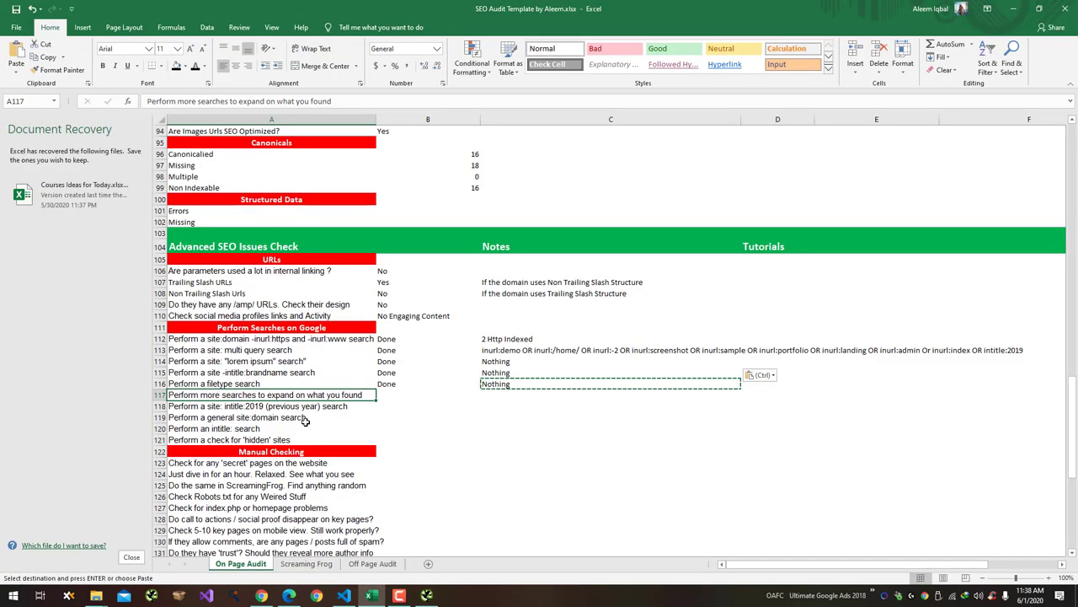
pyautogui.press('Right')
pyautogui.write('Done')
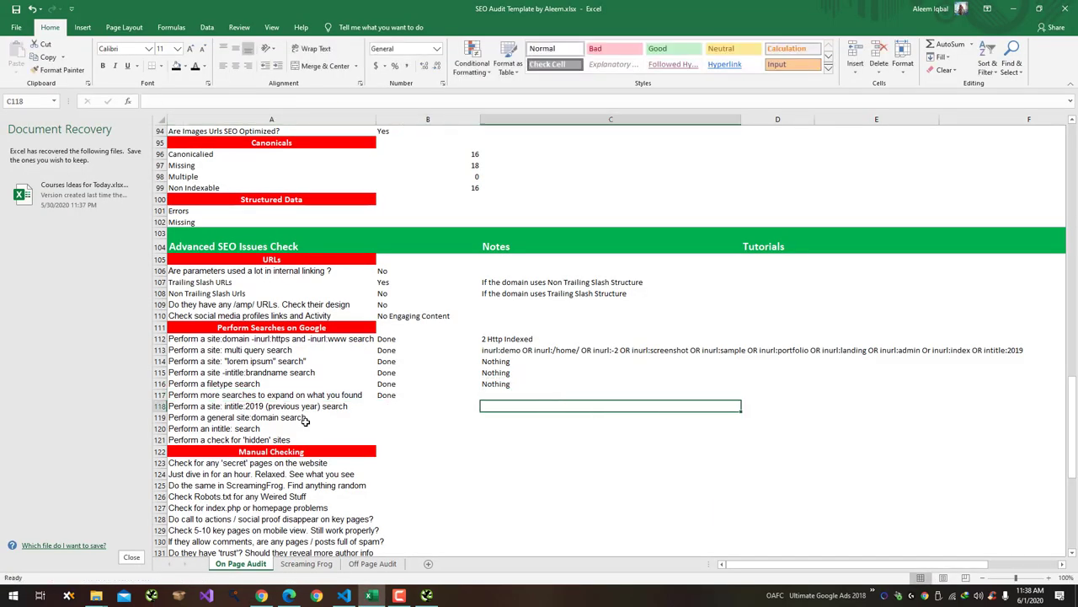
pyautogui.press('Tab')
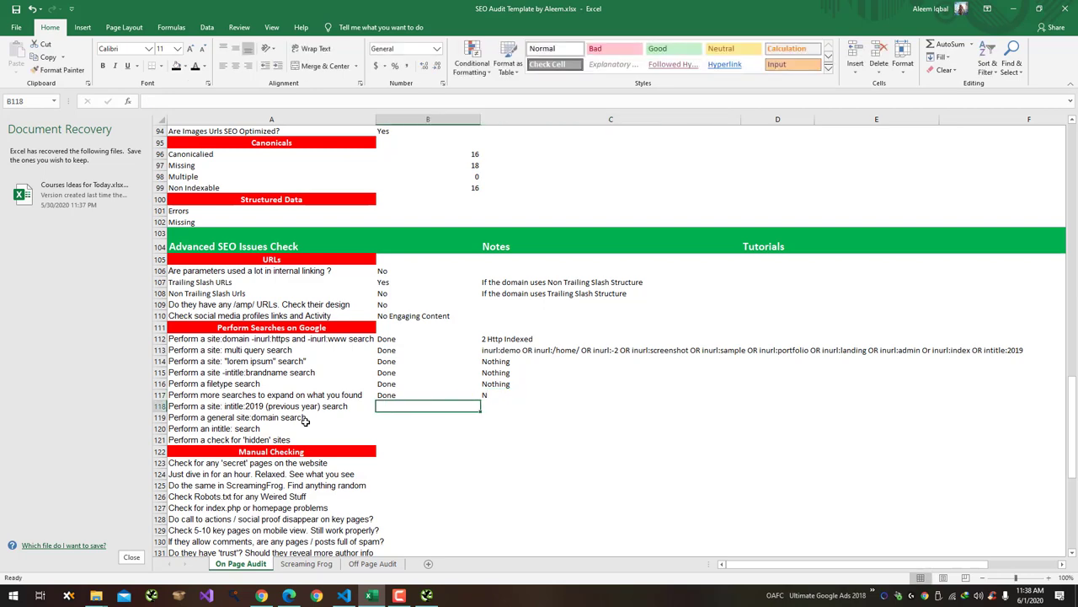
pyautogui.write('Nothing')
pyautogui.press('Return')
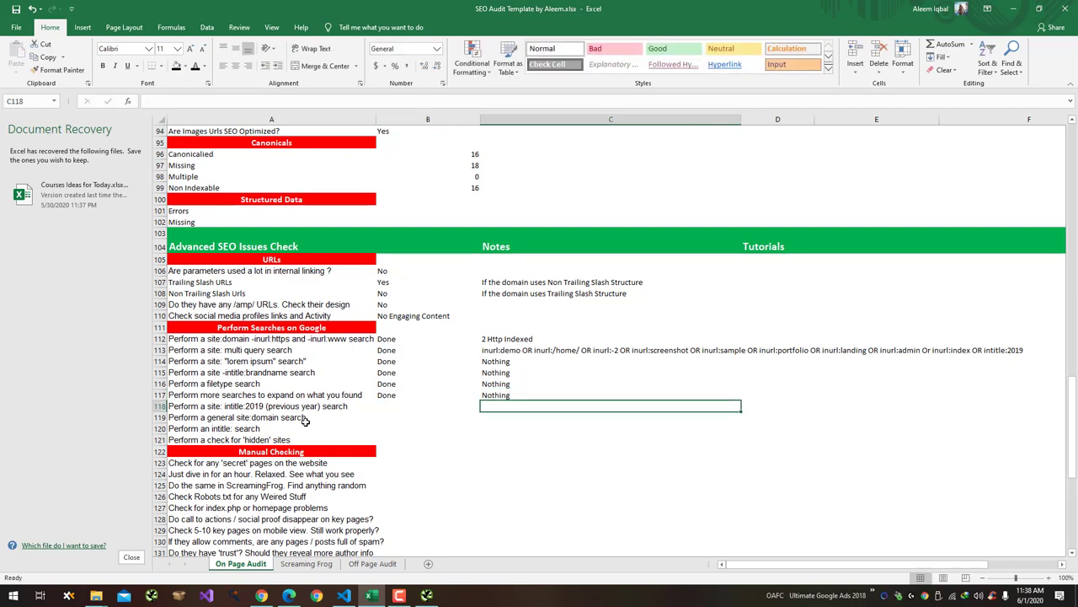
# Step: Switch to Google and search for "site:gamingspice.com intitle:2019"
pyautogui.hotkey('alt', 'Tab')
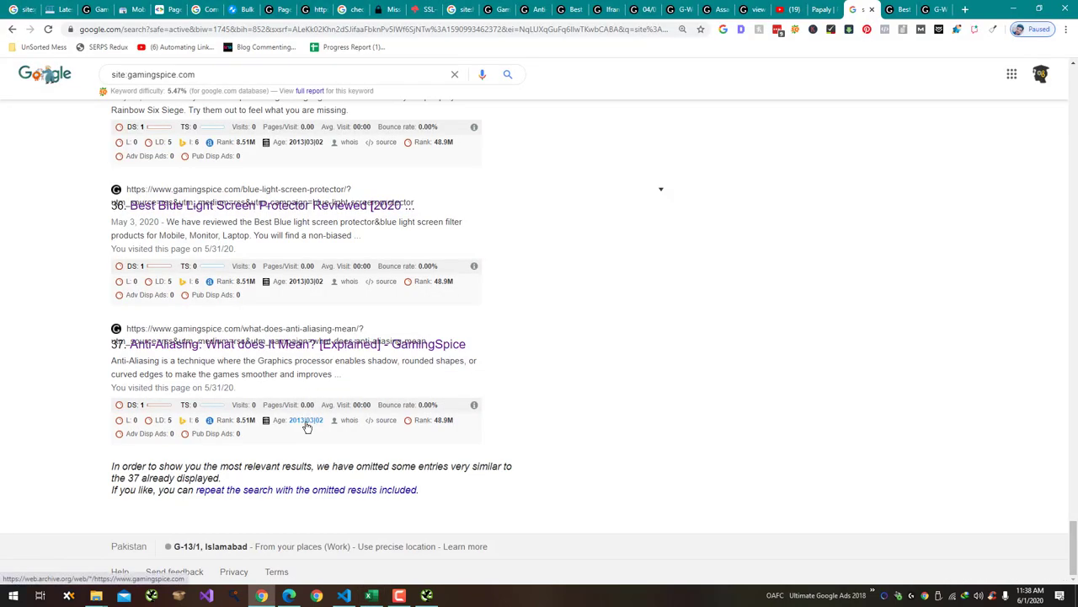
pyautogui.click(223, 77)
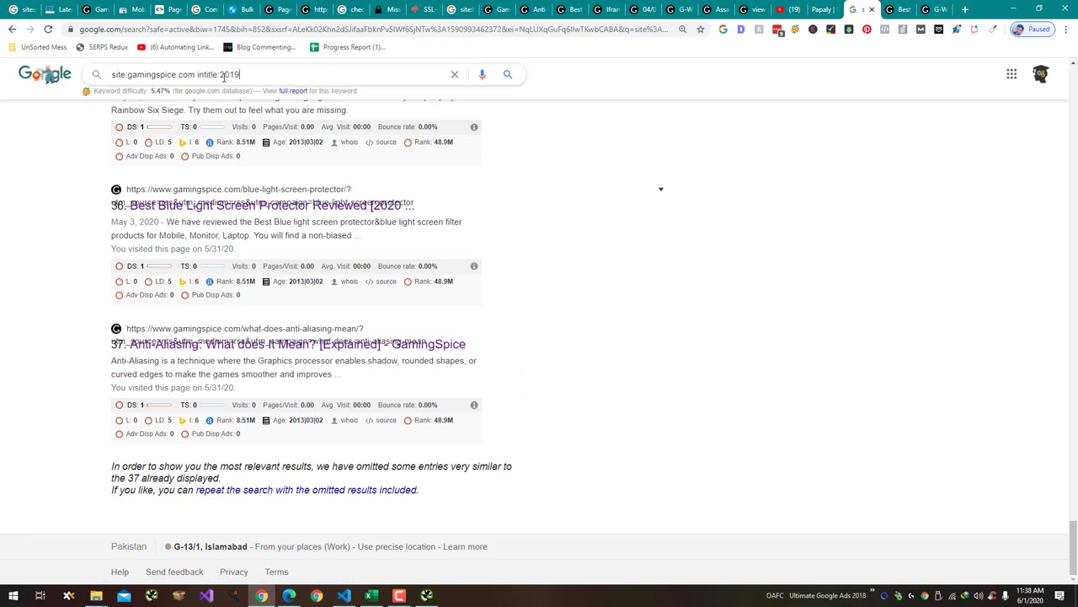
pyautogui.press('Return')
# Step: Return to the Excel template and enter "Done" with the note "Nothing" for the site: intitle:2019 search check
pyautogui.hotkey('alt', 'Tab')
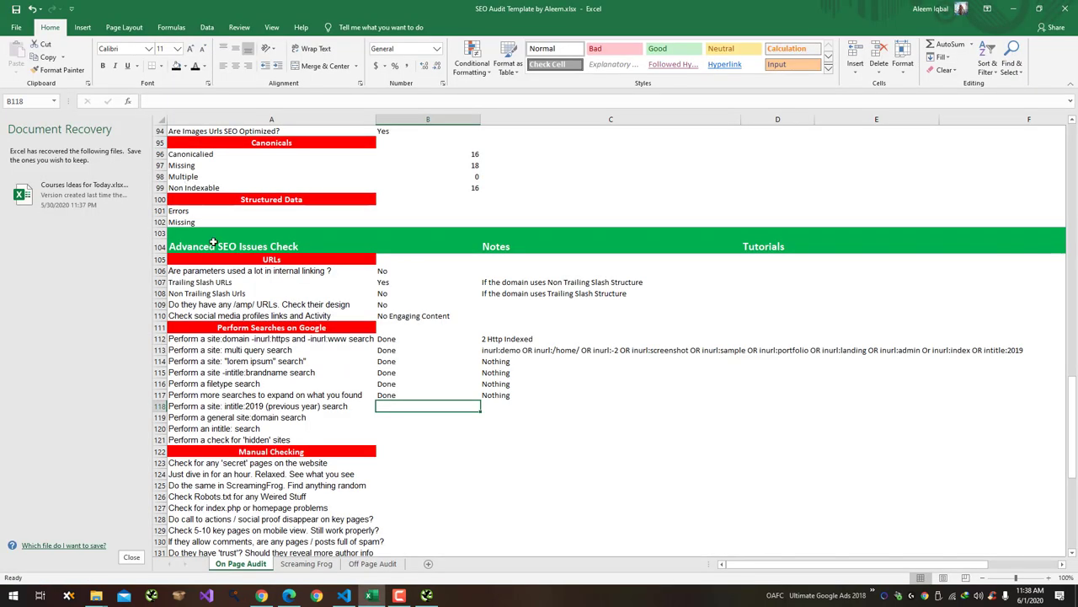
pyautogui.write('Done')
pyautogui.press('Tab')
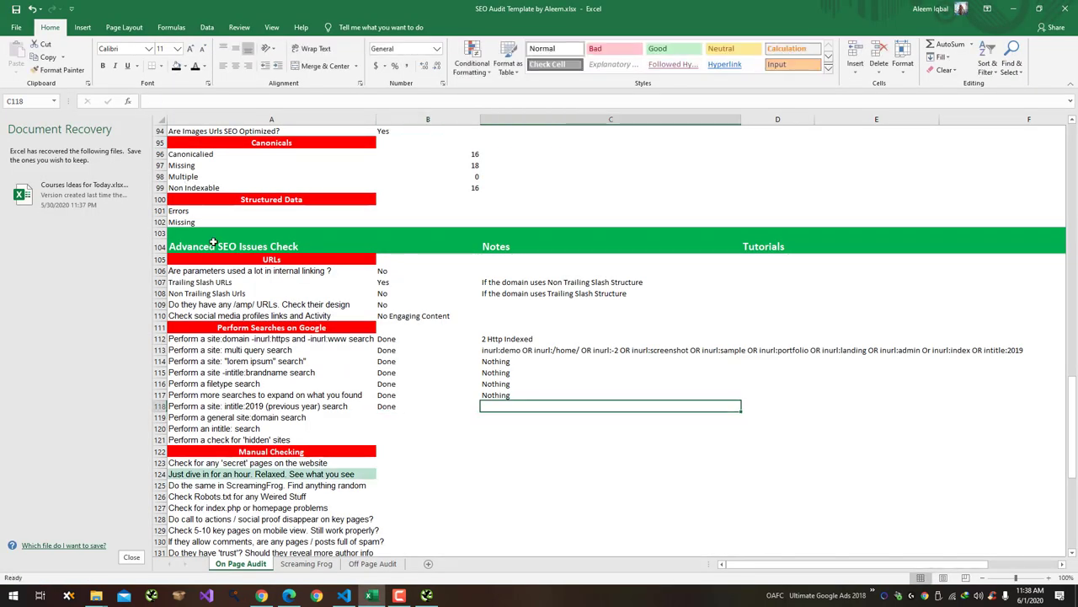
pyautogui.write('N')
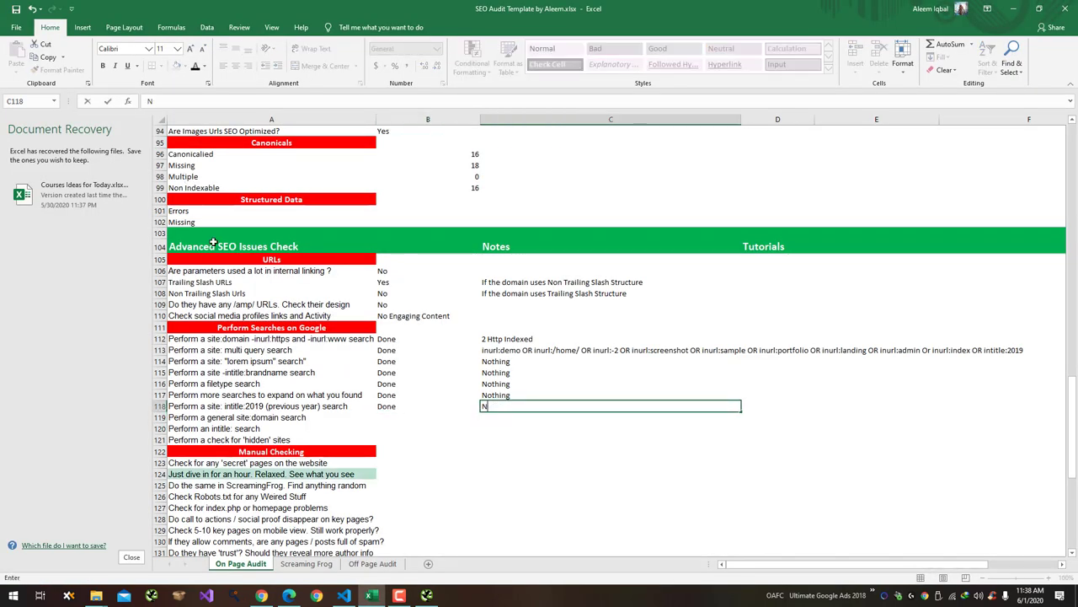
pyautogui.write('othing')
pyautogui.press('Return')
# Step: Enter "Done" for the general site:domain search, copy the "Nothing" note from the row above, and switch back to Google
pyautogui.press('Left')
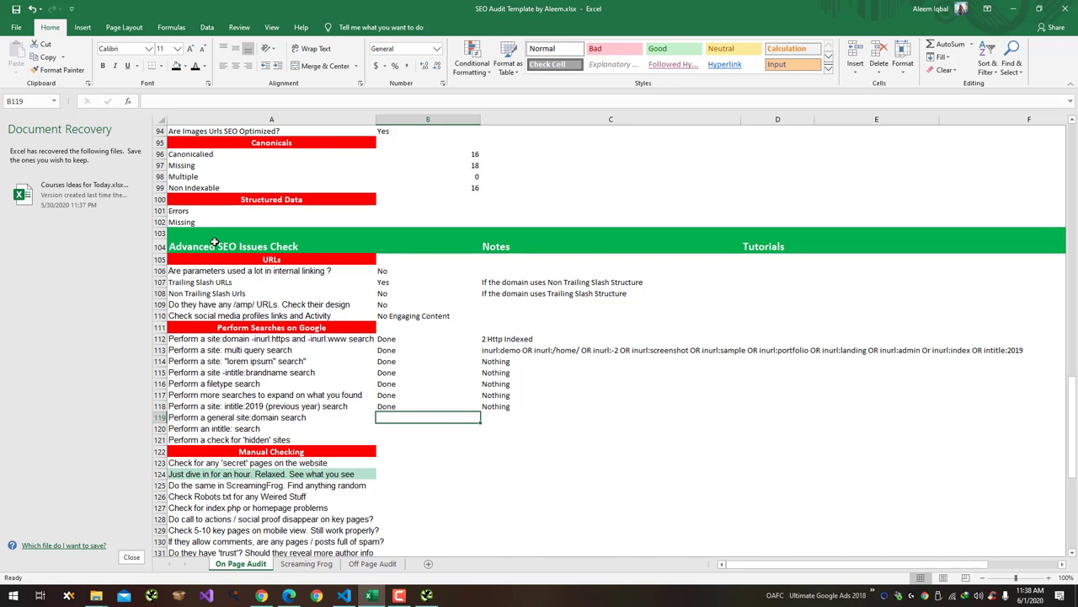
pyautogui.write('Done')
pyautogui.press('Tab')
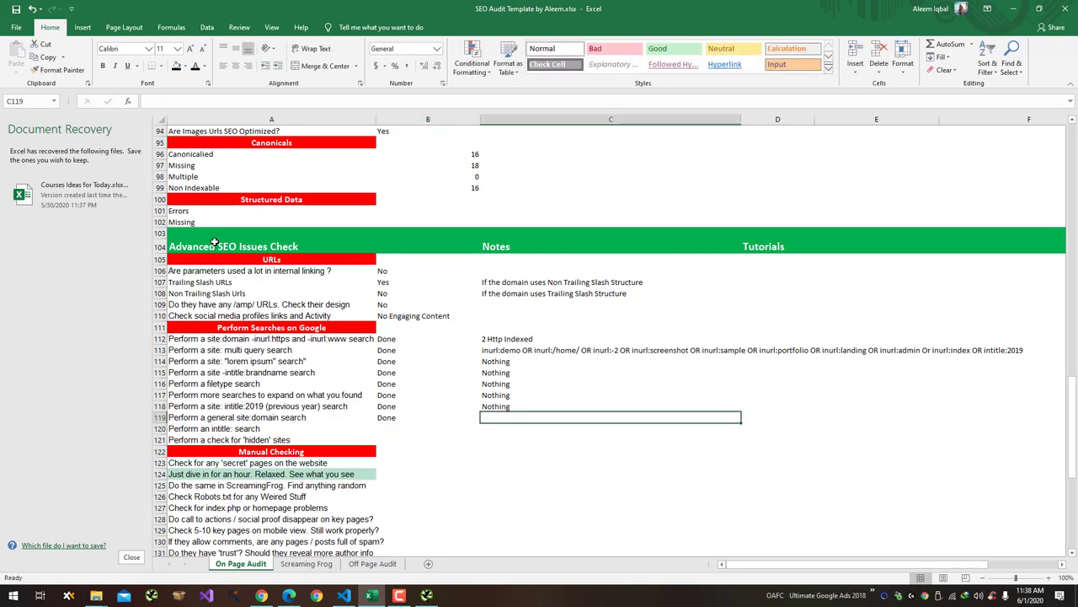
pyautogui.press('Up')
pyautogui.hotkey('ctrl', 'c')
pyautogui.press('Down')
pyautogui.hotkey('ctrl', 'v')
pyautogui.hotkey('alt', 'Tab')
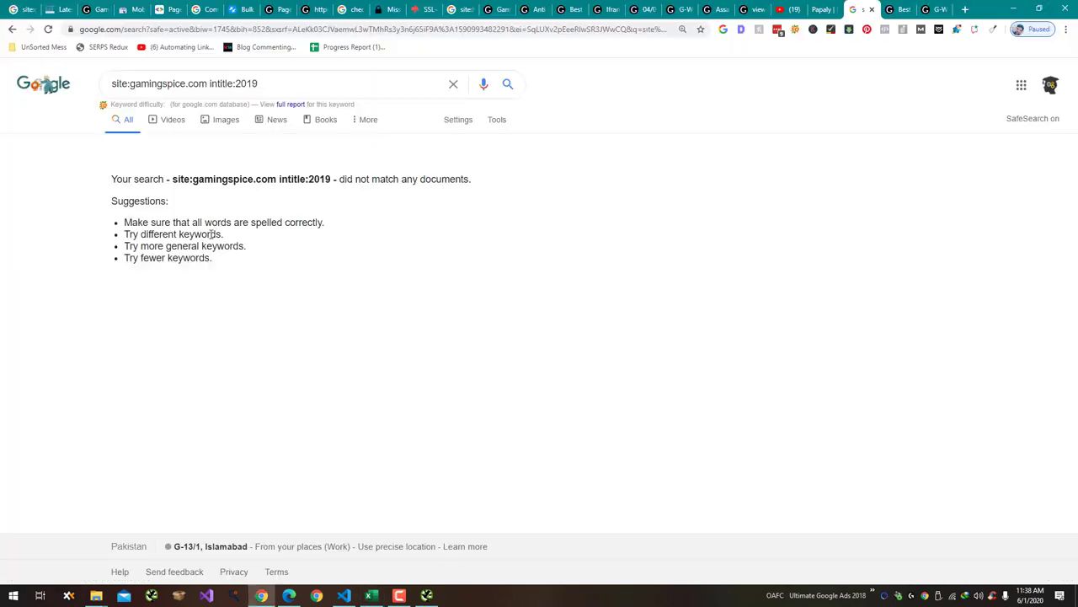
# Step: Search Google for "site:gamingspice.com intitle:search", then return to the Excel template's result cell for the intitle: search check
pyautogui.moveTo(263, 83); pyautogui.dragTo(242, 83)
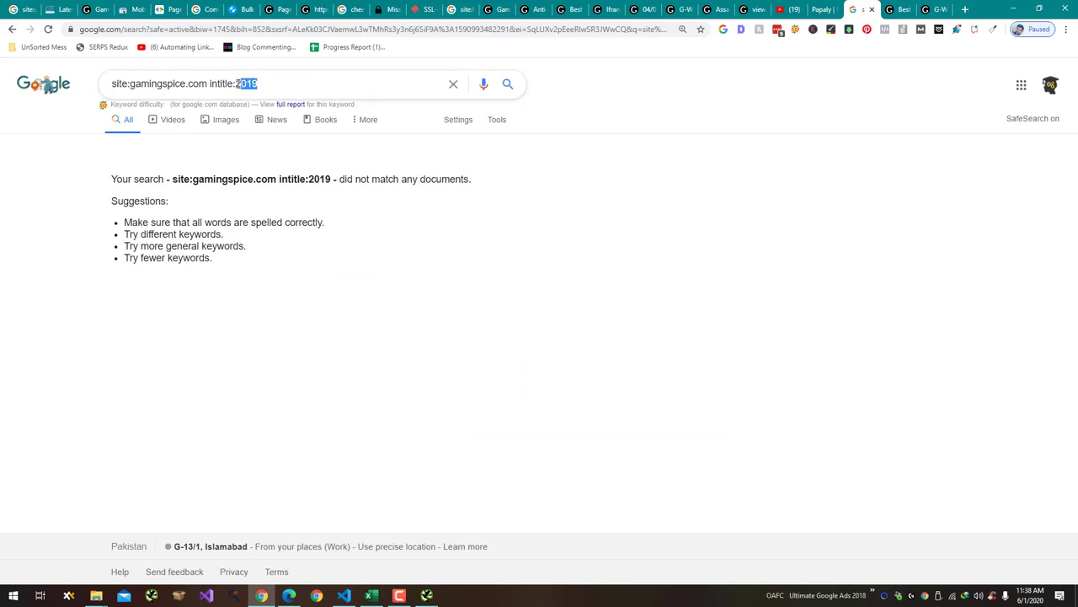
pyautogui.write('search')
pyautogui.press('Return')
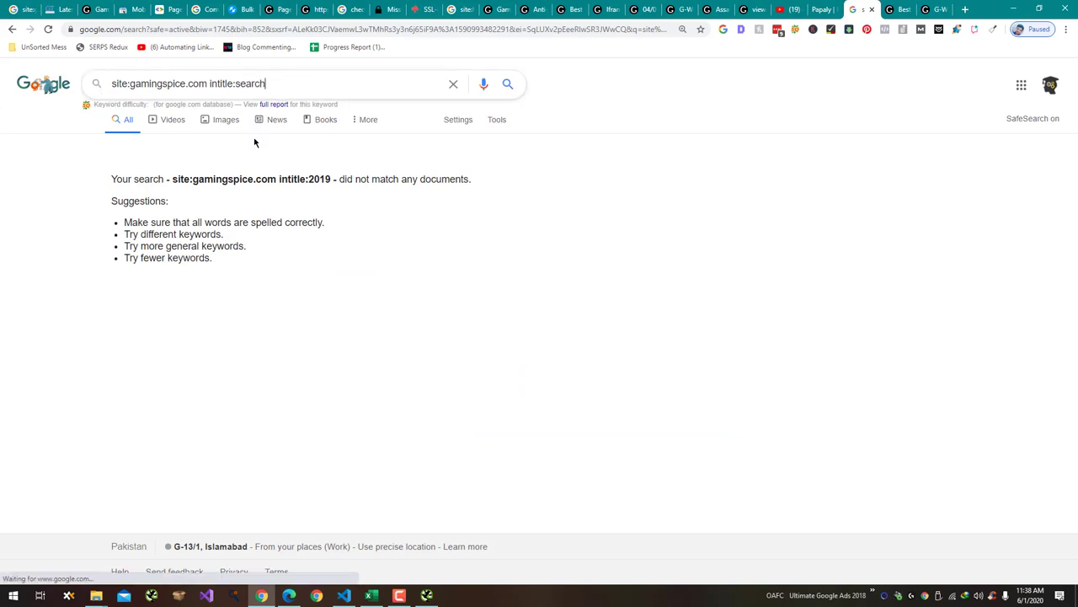
pyautogui.hotkey('alt', 'Tab')
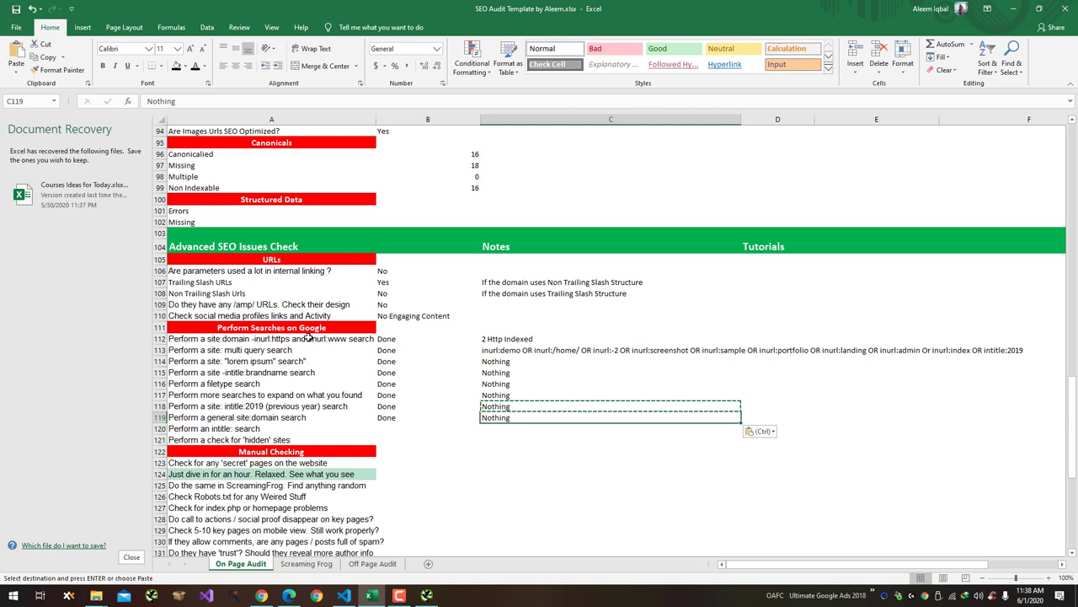
pyautogui.click(430, 429)
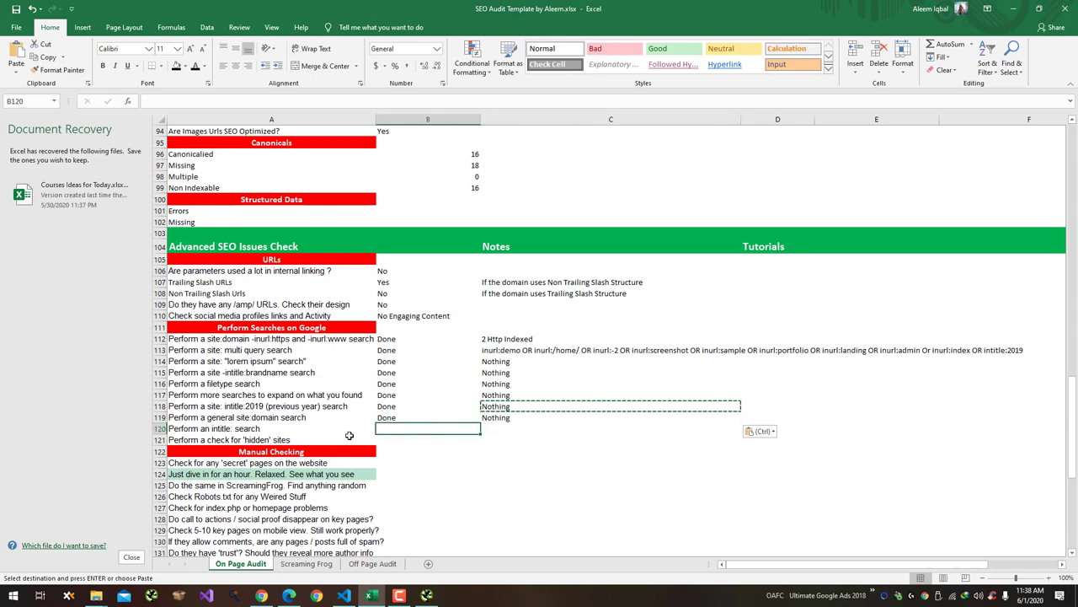
# Step: Switch to Google, search for "site:gamingspice.com inurl:search" and complete the reCAPTCHA check
pyautogui.hotkey('alt', 'Tab')
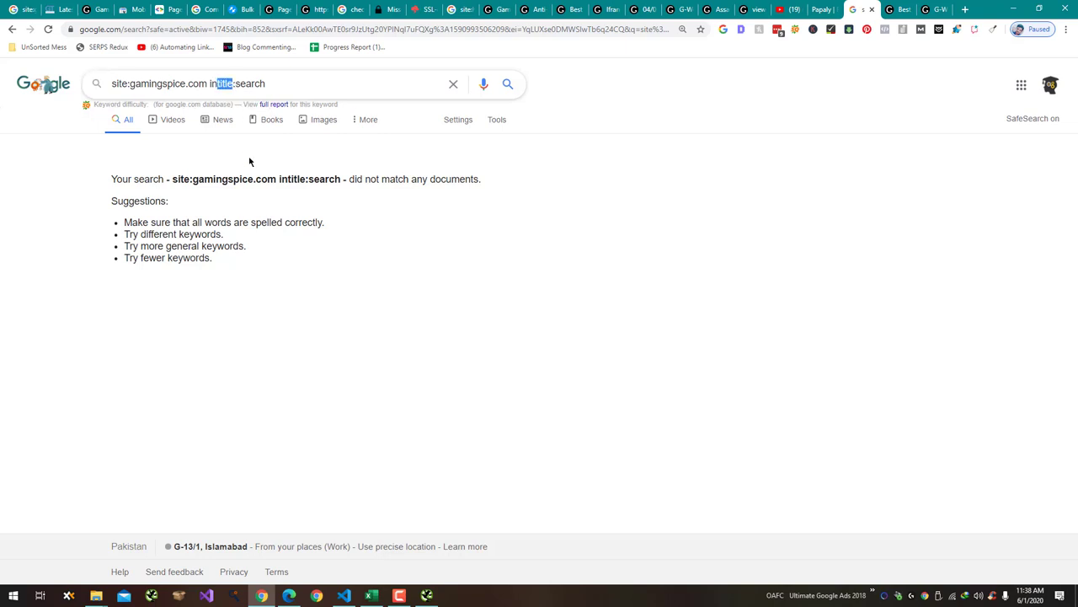
pyautogui.write('url')
pyautogui.press('Return')
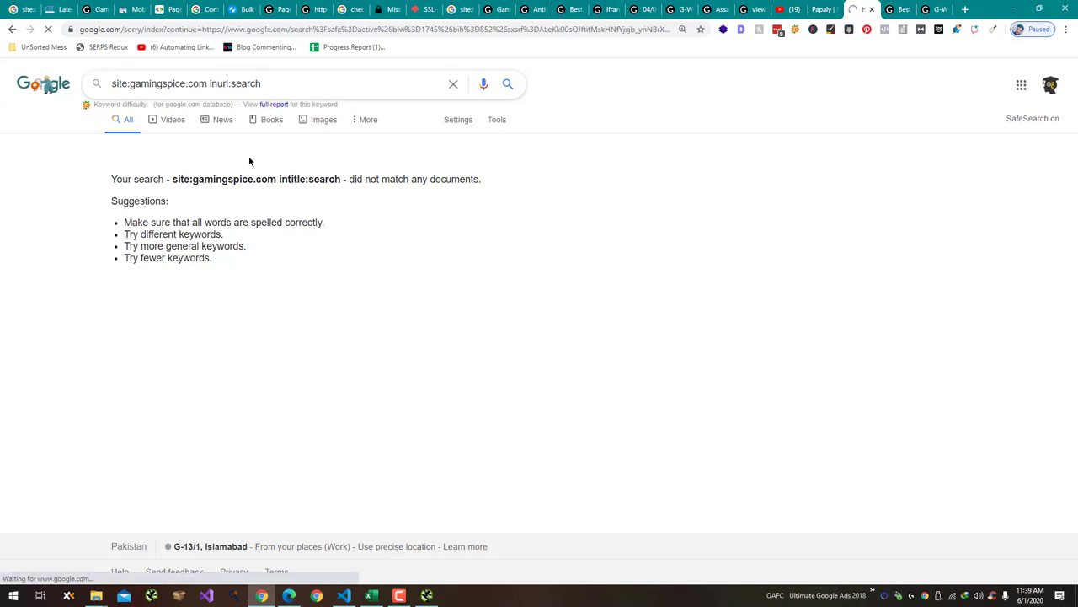
pyautogui.hotkey('alt', 'Tab')
pyautogui.press('Escape')
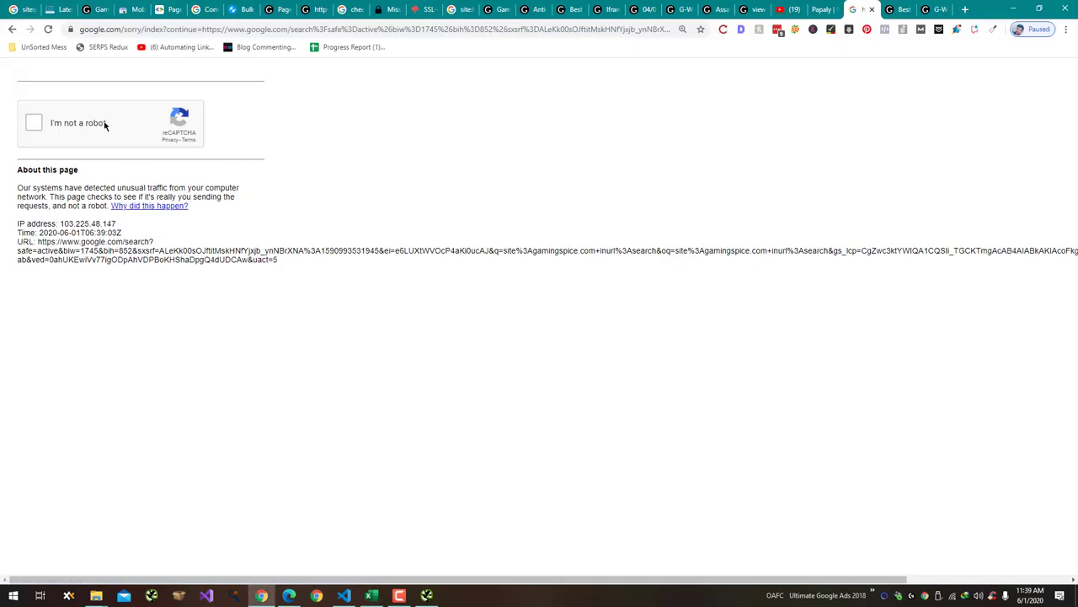
pyautogui.click(105, 124)
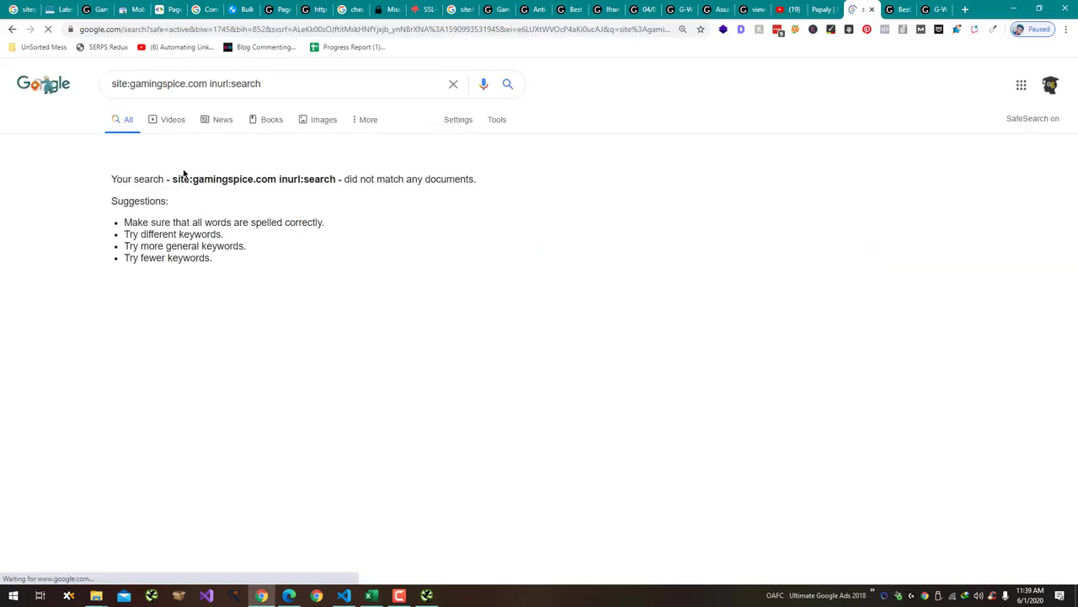
# Step: Return to the Excel template and enter "Done" with the note "Nothing" for the intitle: search check
pyautogui.hotkey('alt', 'Tab')
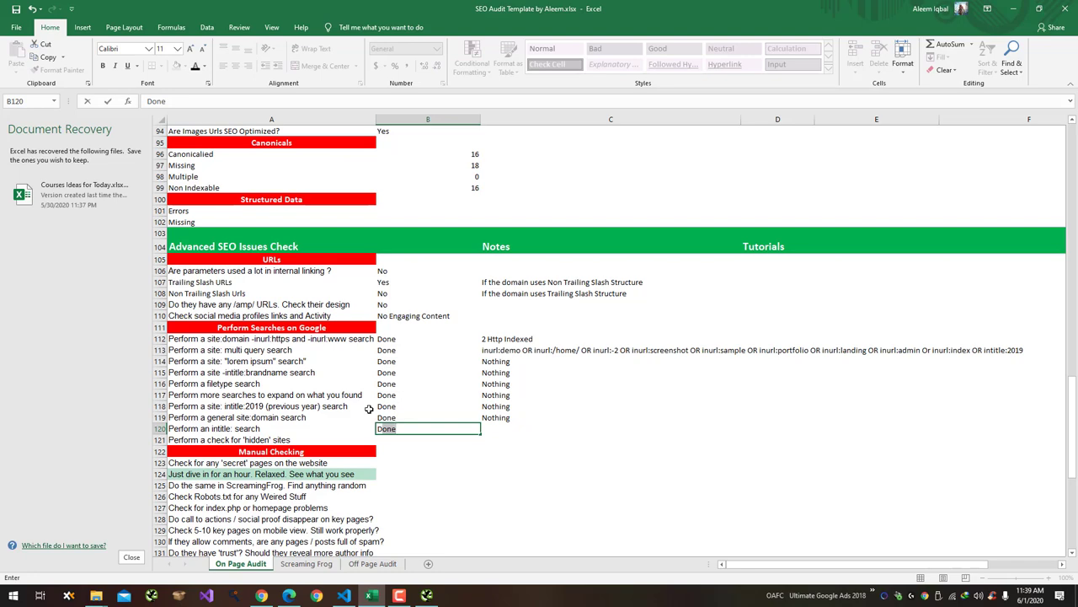
pyautogui.press('Tab')
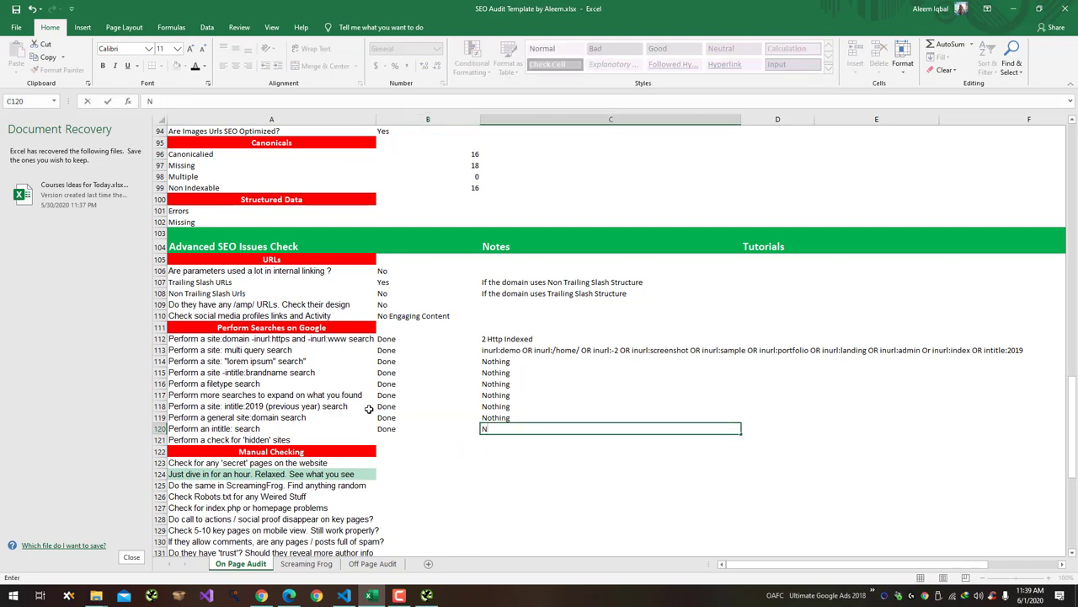
pyautogui.write('Nothing')
pyautogui.press('Return')
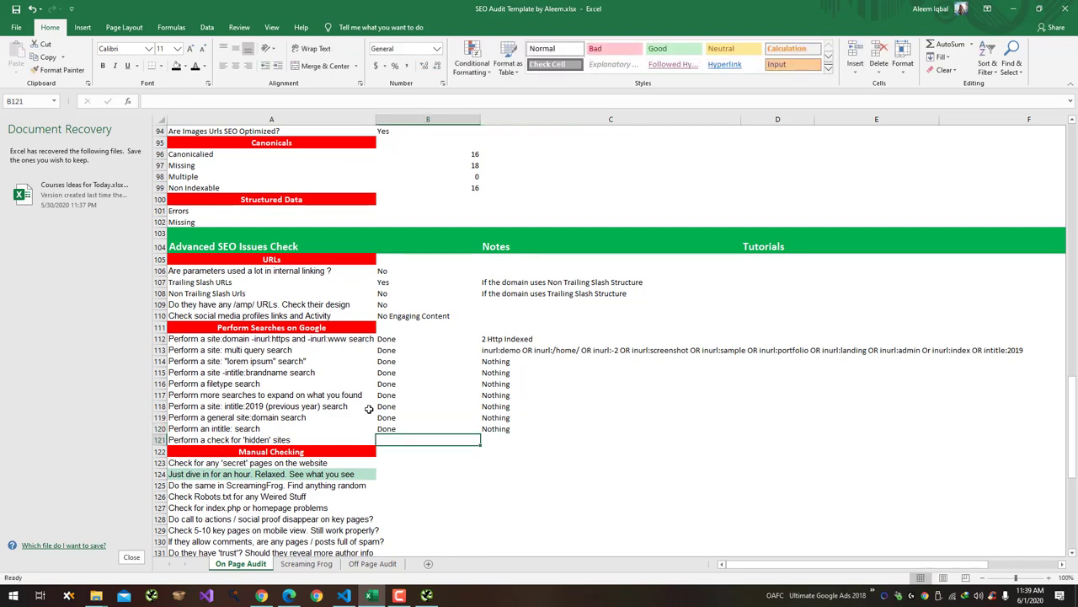
# Step: Switch to Google, search for "site:gamingspice.com" and look through the full list of indexed pages
pyautogui.hotkey('alt', 'Tab')
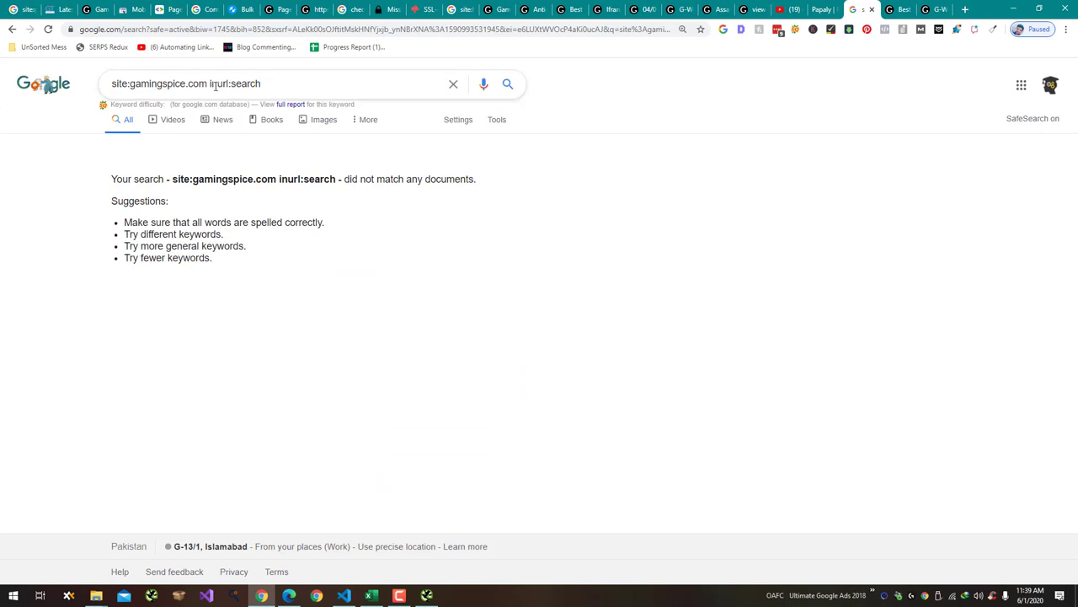
pyautogui.moveTo(207, 85); pyautogui.dragTo(271, 83)
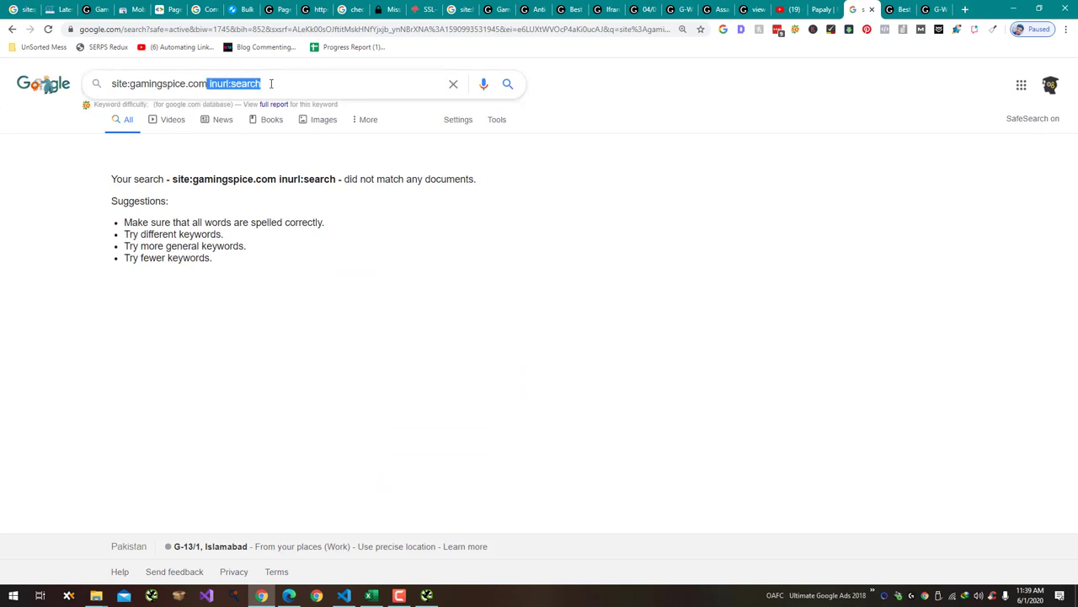
pyautogui.press('BackSpace')
pyautogui.press('Return')
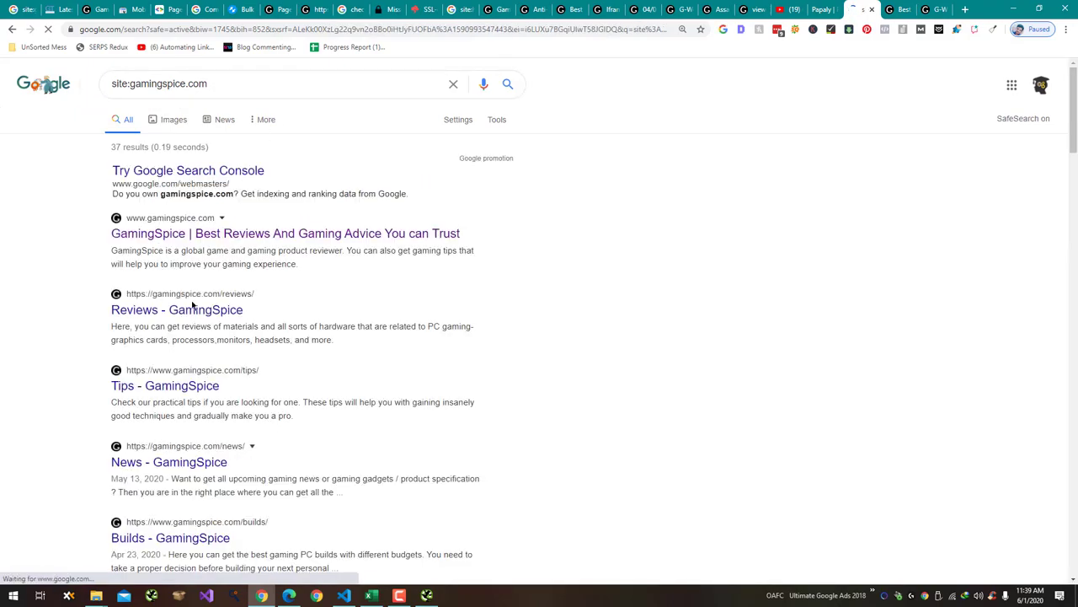
pyautogui.scroll(-3, 193, 306)
pyautogui.scroll(-20, 192, 307)
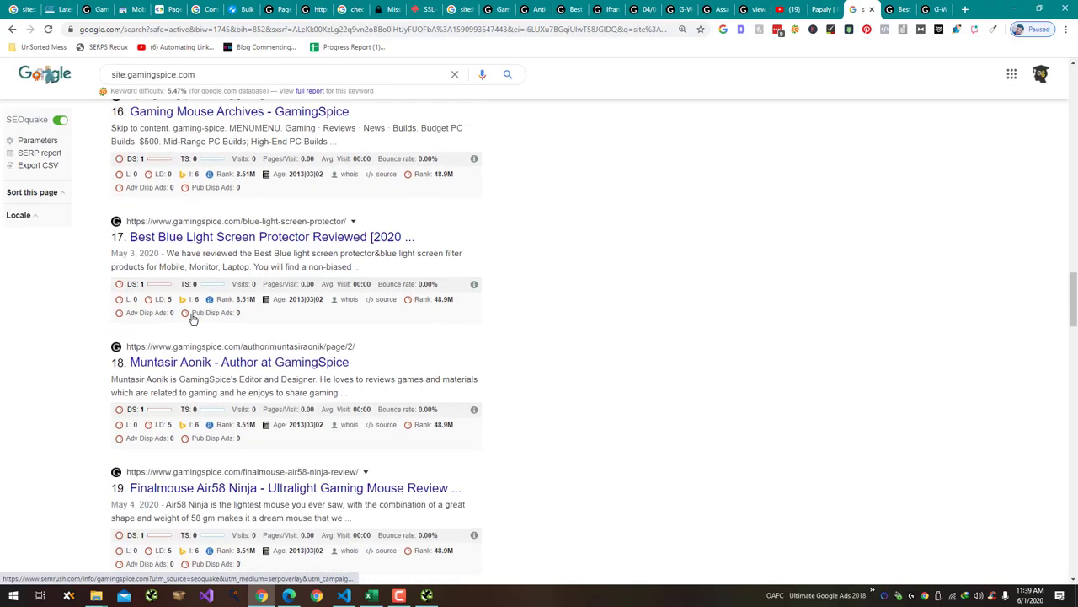
pyautogui.scroll(-20, 193, 320)
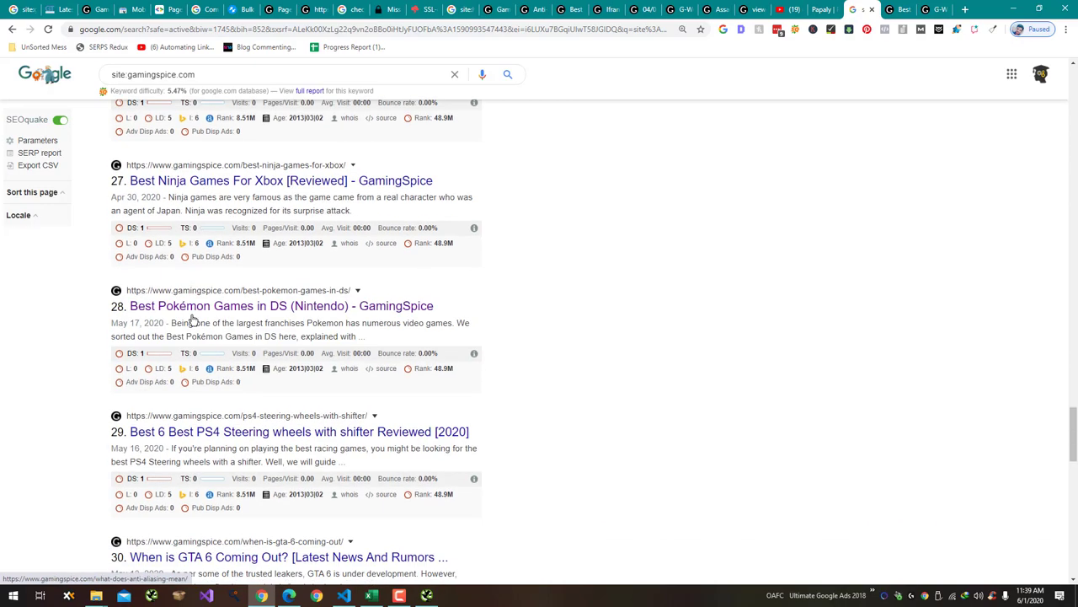
pyautogui.scroll(-5, 193, 325)
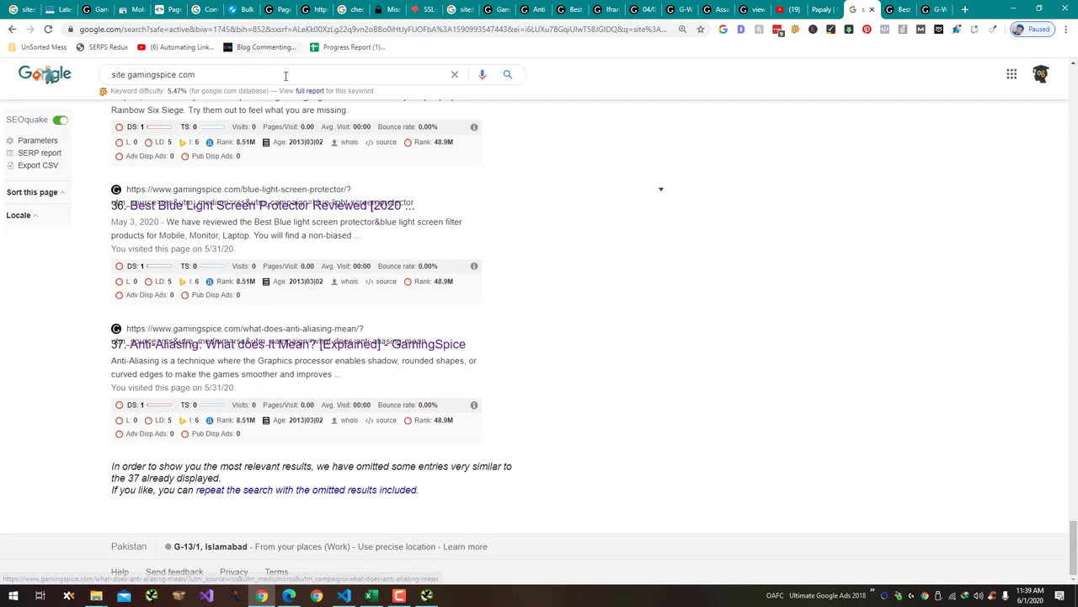
# Step: Search for "site:gamingspice.com -https", then refine the query to "site:gamingspice.com -inurl:https"
pyautogui.click(286, 78)
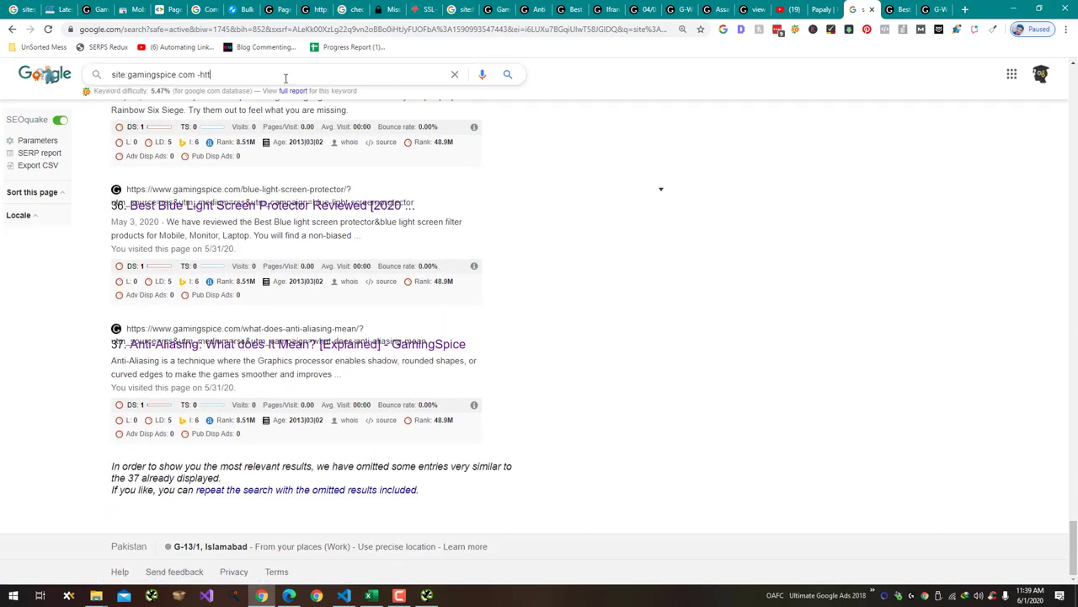
pyautogui.press('Return')
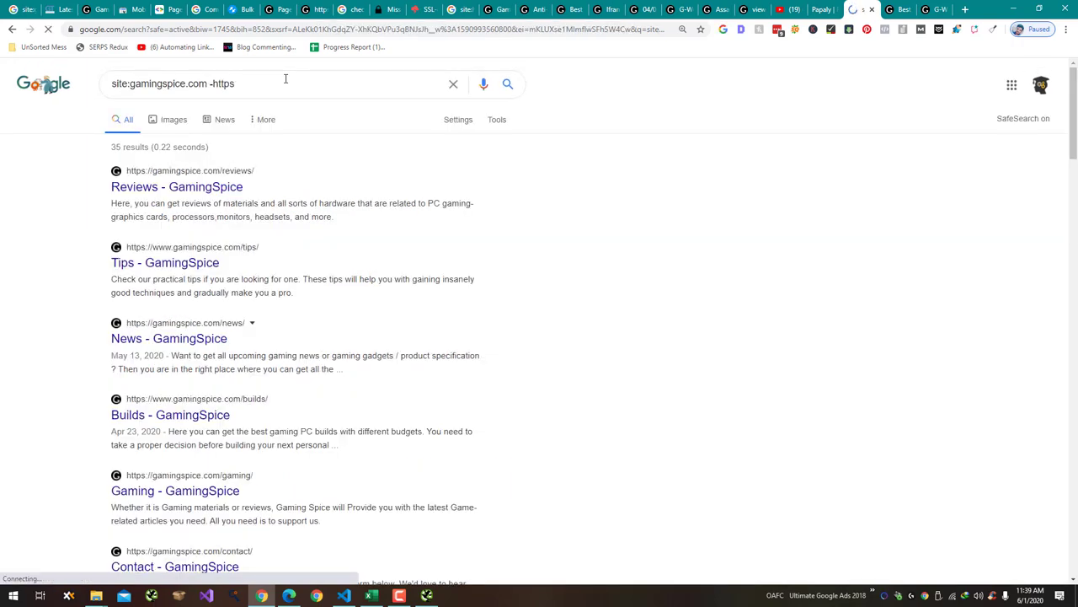
pyautogui.click(211, 84)
pyautogui.write('-in')
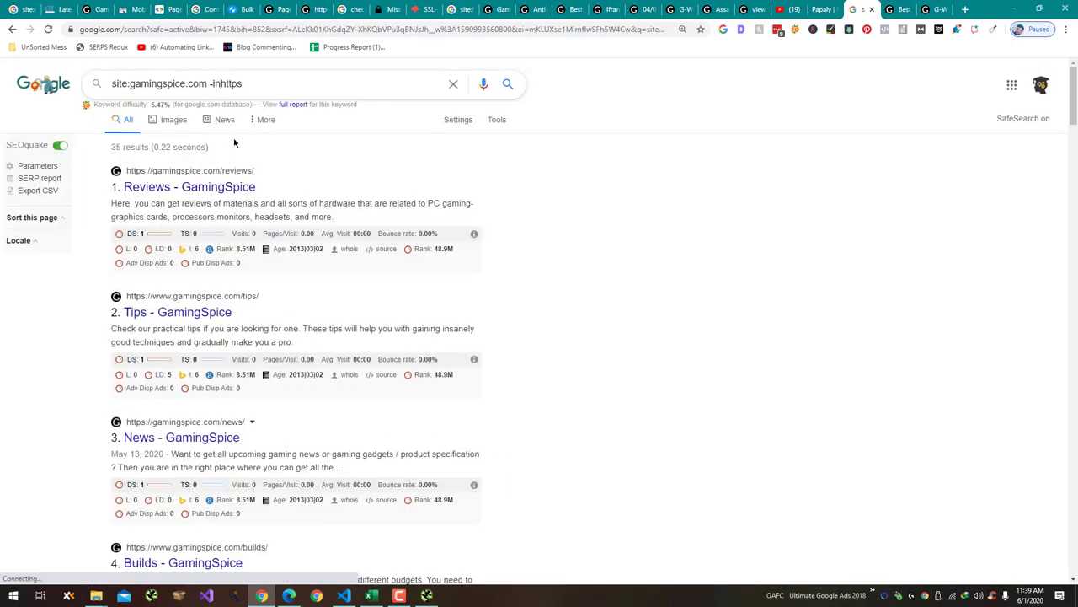
pyautogui.write('url:')
pyautogui.press('Return')
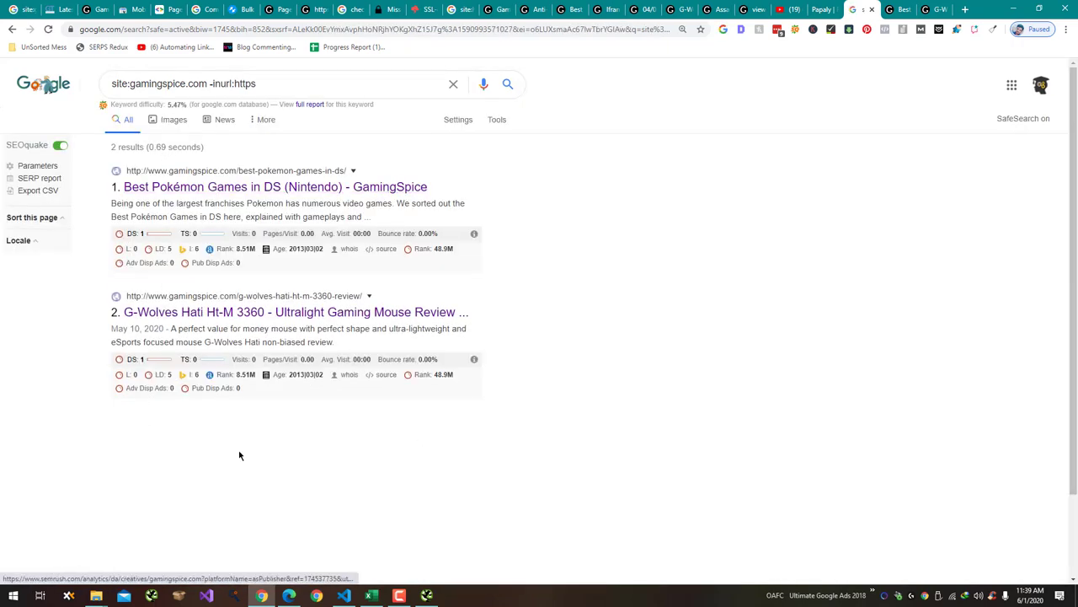
# Step: Return to the Excel template and enter "Done" for the check for 'hidden' sites
pyautogui.hotkey('alt', 'Tab')
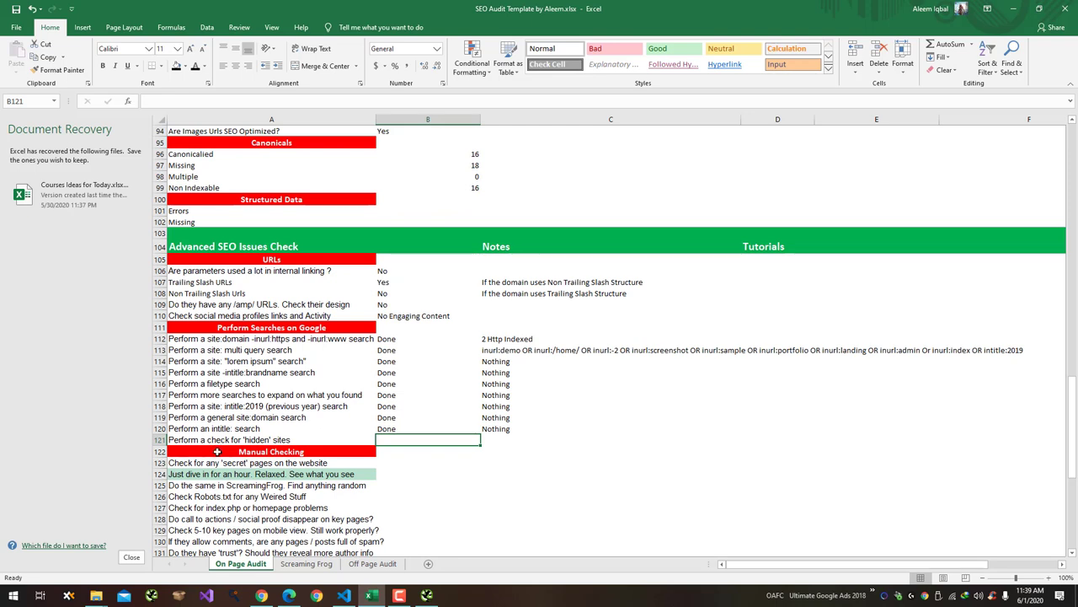
pyautogui.write('Done')
pyautogui.press('Return')
pyautogui.press('Return')
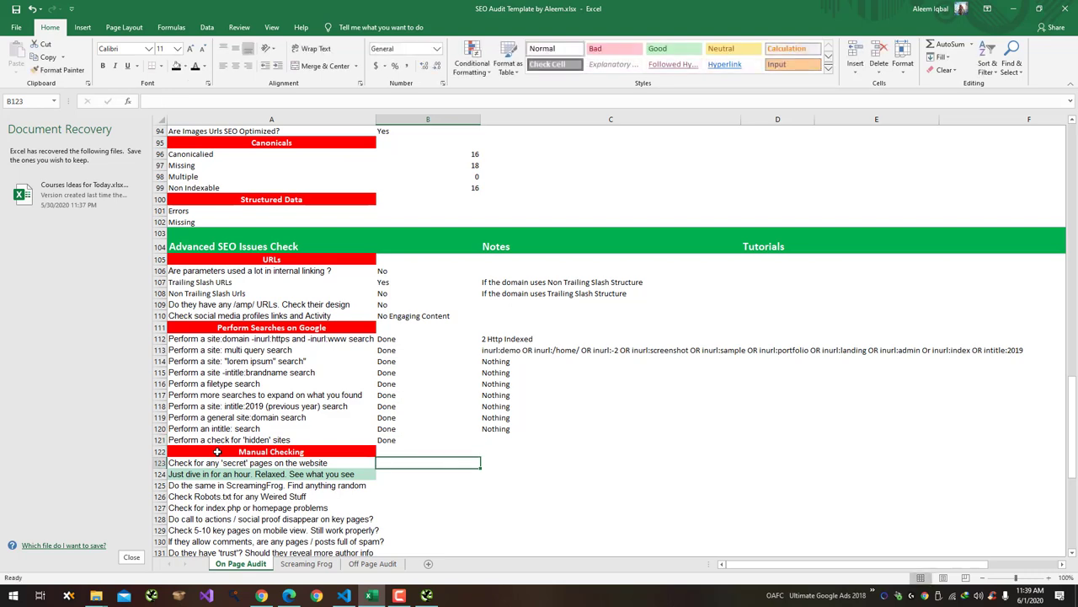
# Step: Open the Best Pokémon Games in DS result in a new tab, then switch to Screaming Frog and examine the crawled internal HTML URLs
pyautogui.hotkey('alt', 'Tab')
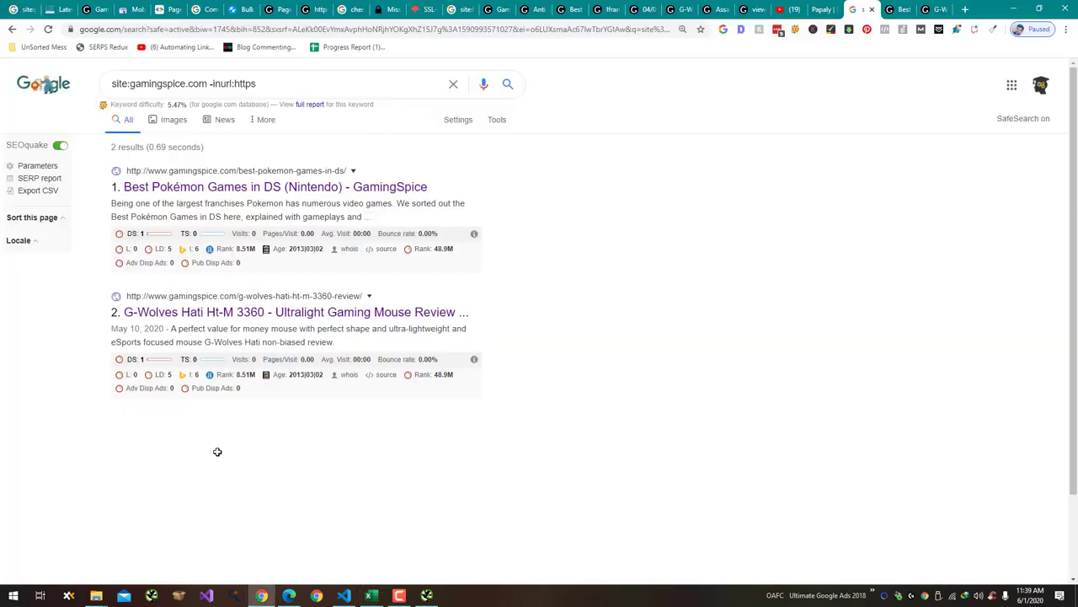
pyautogui.middleClick(276, 184)
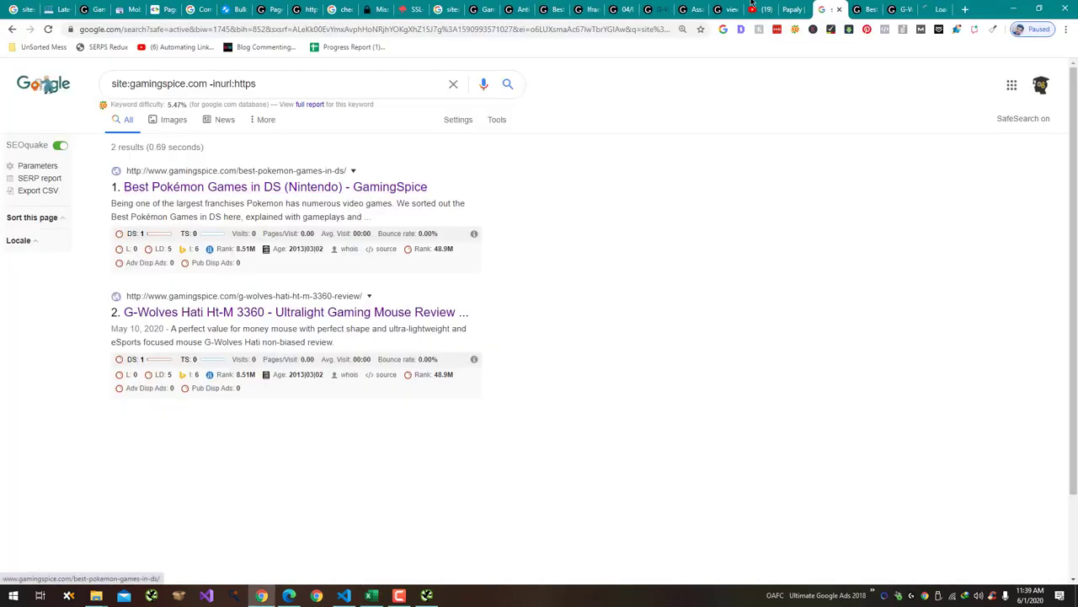
pyautogui.click(426, 595)
pyautogui.scroll(-17, 406, 170)
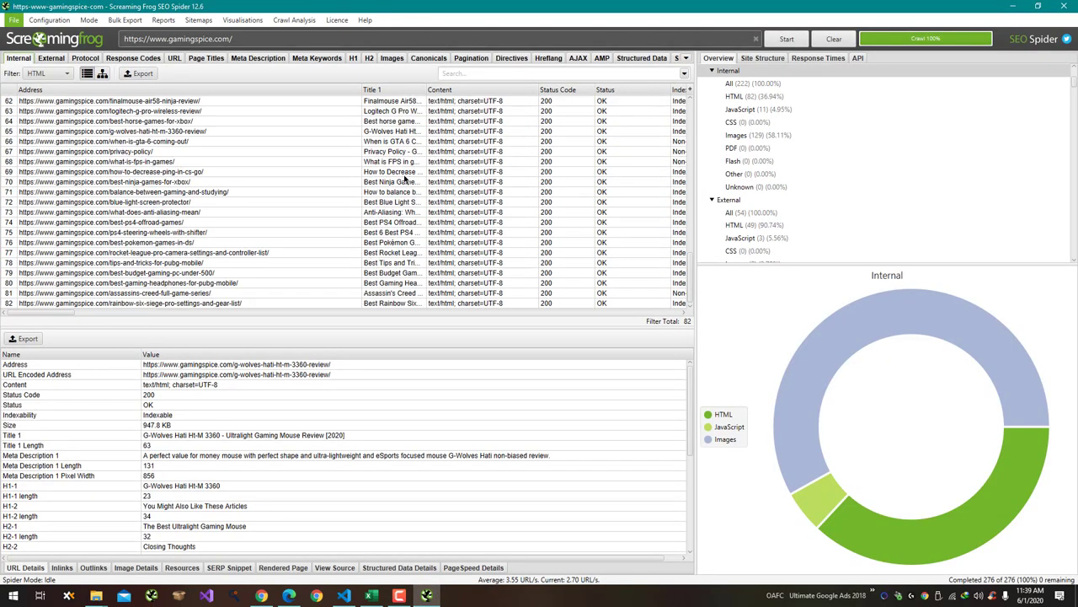
pyautogui.scroll(13, 405, 177)
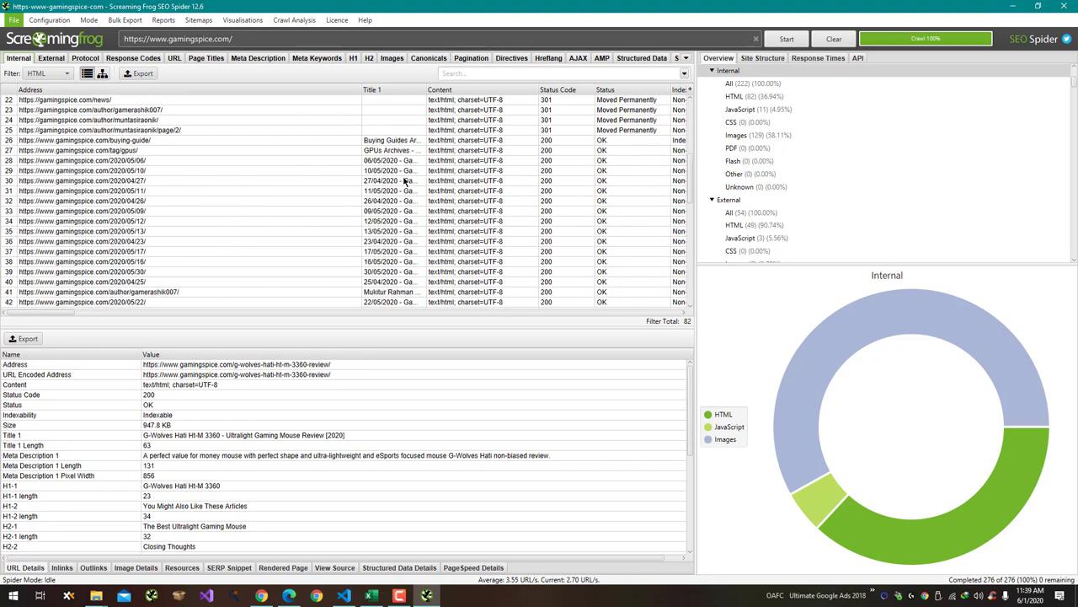
pyautogui.scroll(-12, 406, 181)
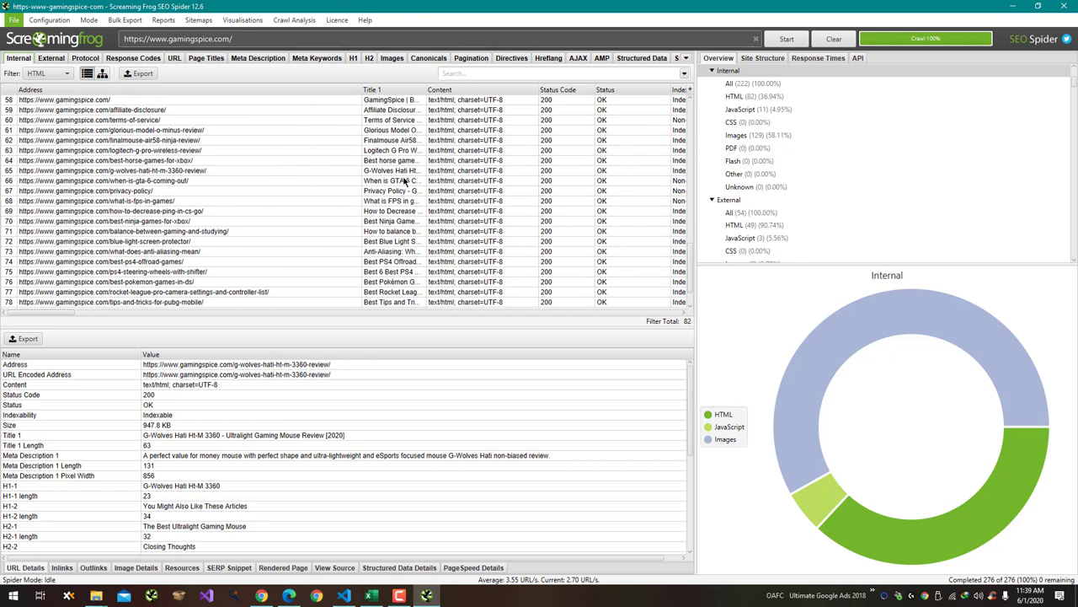
pyautogui.scroll(-2, 405, 181)
pyautogui.scroll(15, 405, 181)
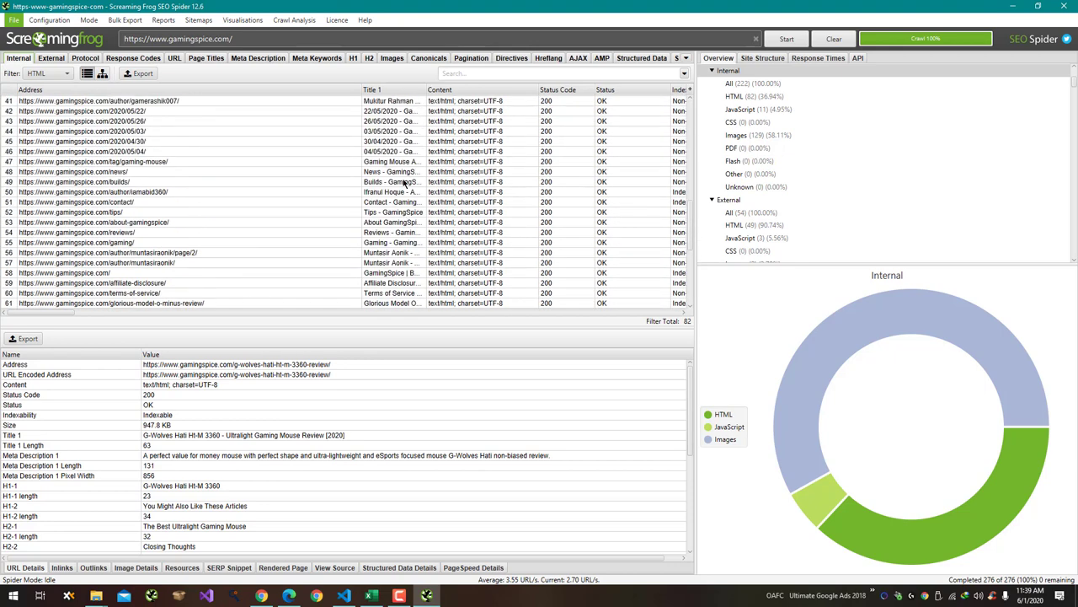
# Step: Return to the Excel template and enter "No" for the check for any 'secret' pages on the website
pyautogui.hotkey('alt', 'Tab')
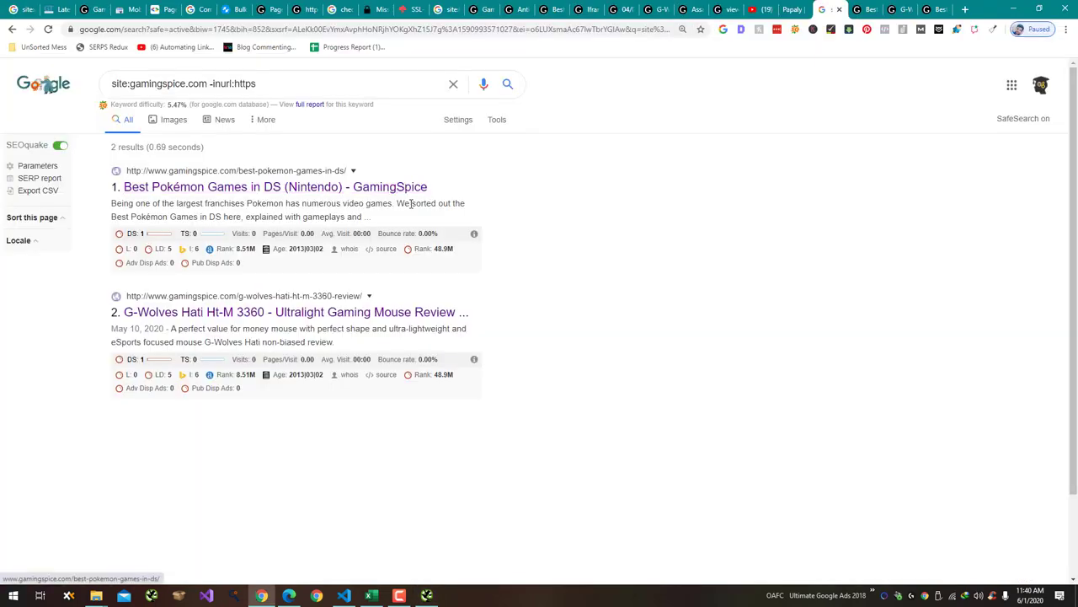
pyautogui.hotkey('alt', 'Tab')
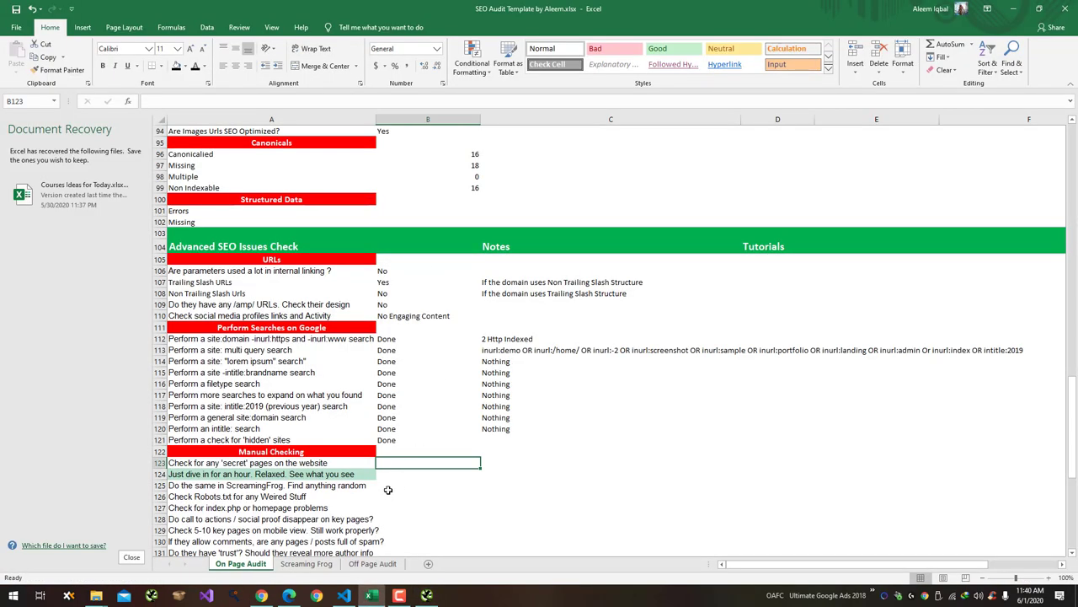
pyautogui.write('No')
pyautogui.press('Return')
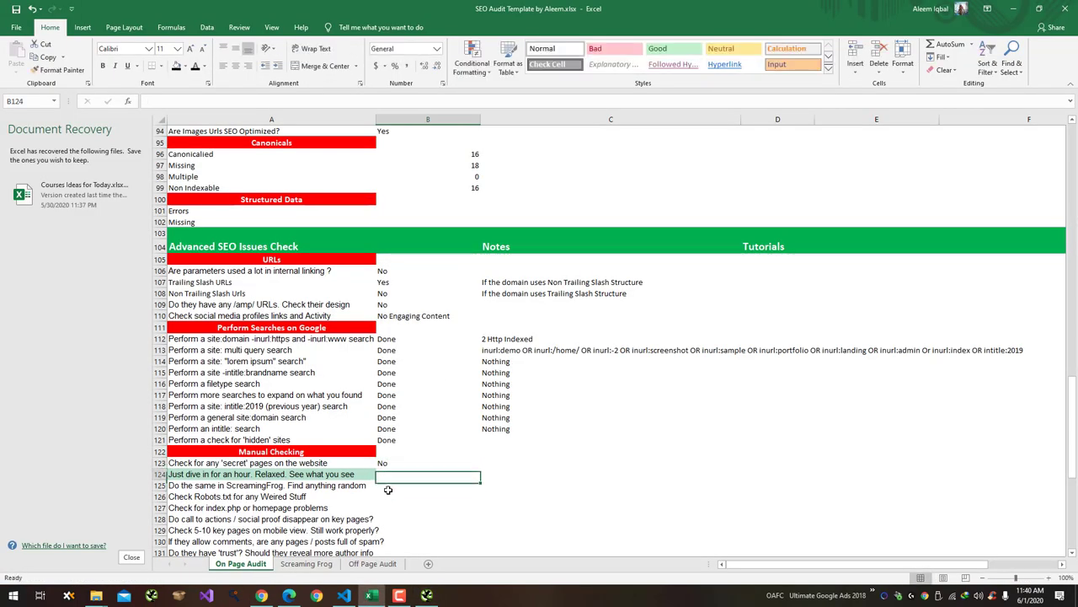
# Step: Switch to the browser, open the Best Pokémon Games in DS article and look through the page down to its footer
pyautogui.hotkey('alt', 'Tab')
pyautogui.click(865, 9)
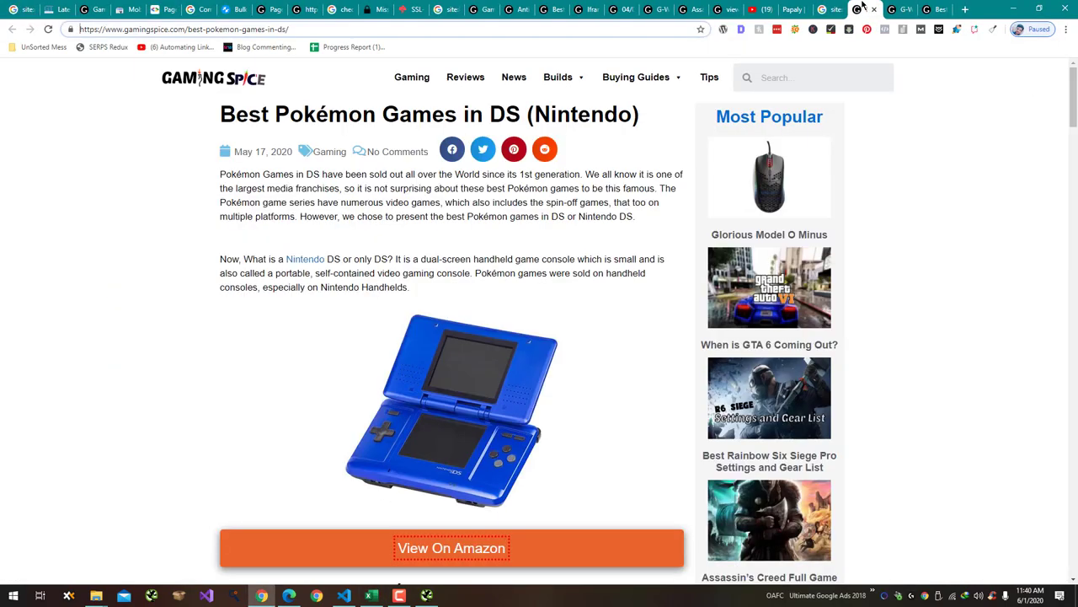
pyautogui.scroll(-15, 524, 145)
pyautogui.scroll(-15, 524, 151)
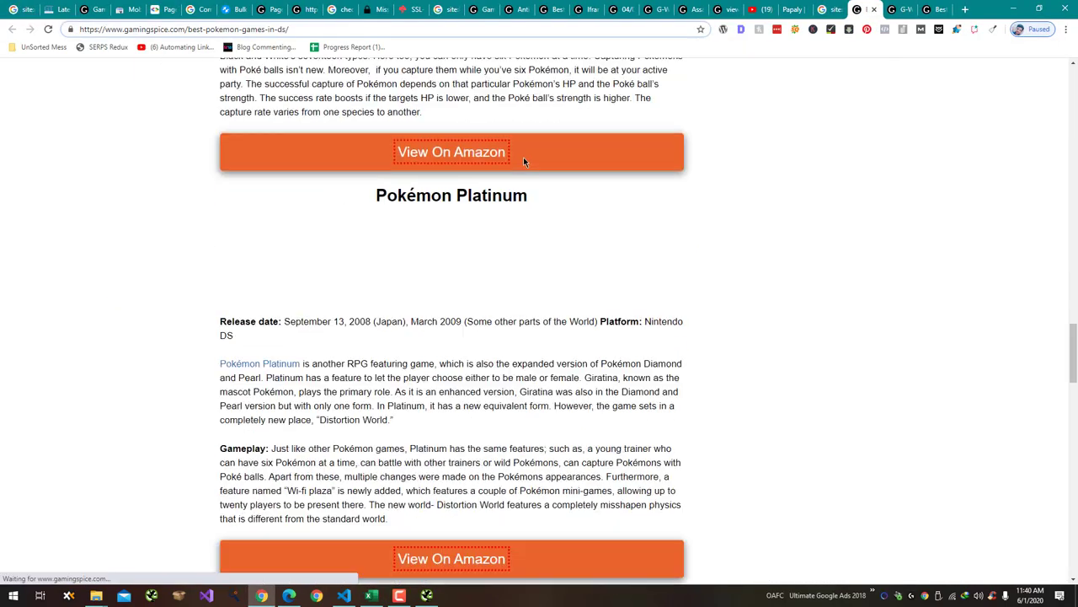
pyautogui.middleClick(686, 297)
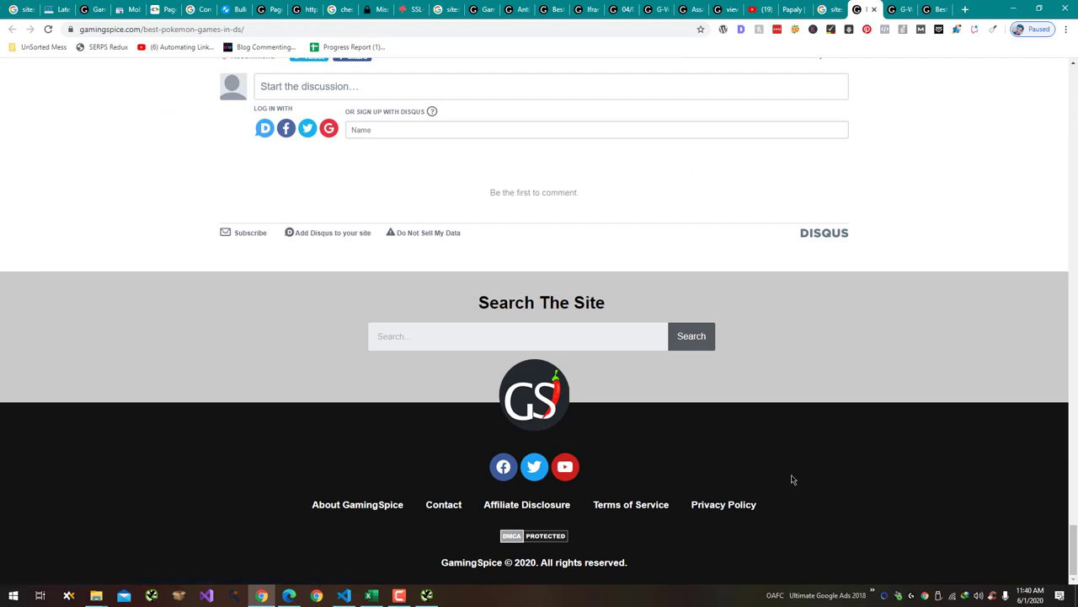
# Step: Search the site for "test", look through the results and open the Assassin's Creed Full Game Series article
pyautogui.press('Home')
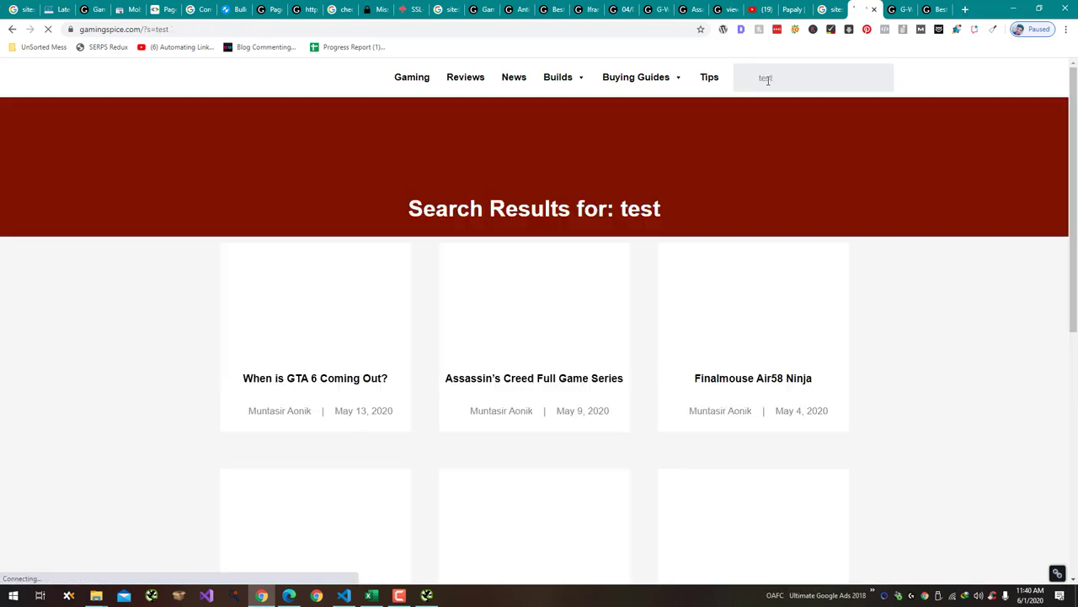
pyautogui.scroll(-3, 677, 285)
pyautogui.scroll(-3, 676, 285)
pyautogui.scroll(6, 676, 285)
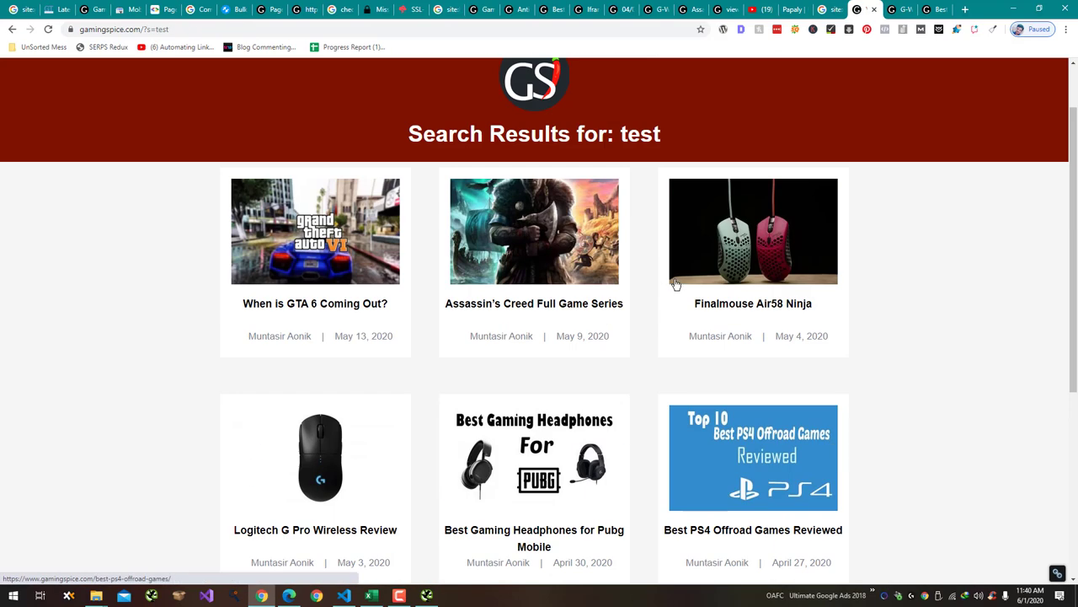
pyautogui.click(510, 236)
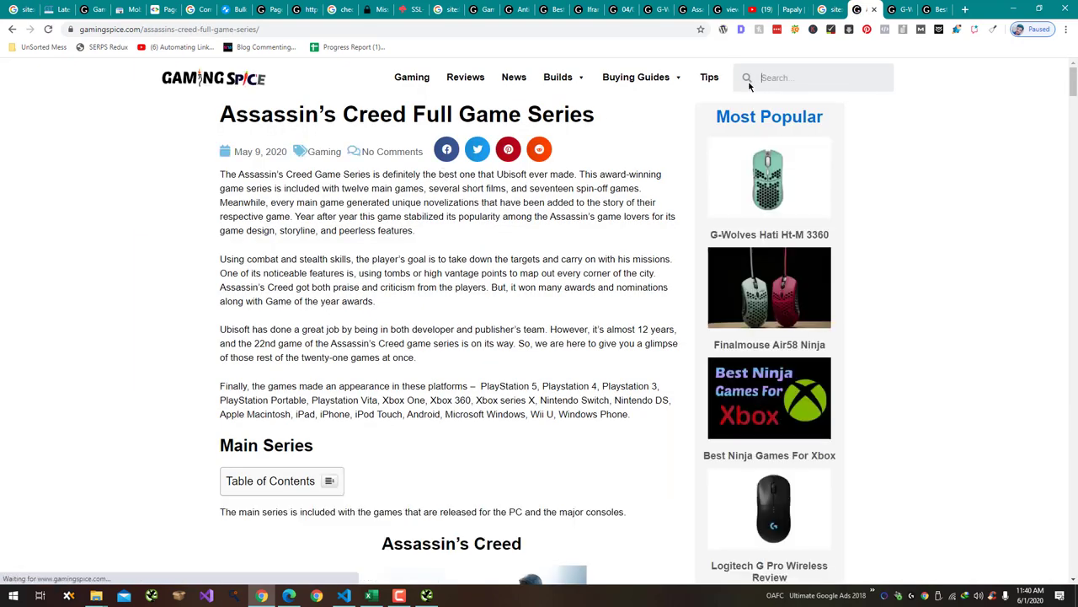
# Step: Test the site search with a blank query, look through its results, and search for "sadasdsa"
pyautogui.moveTo(642, 80)
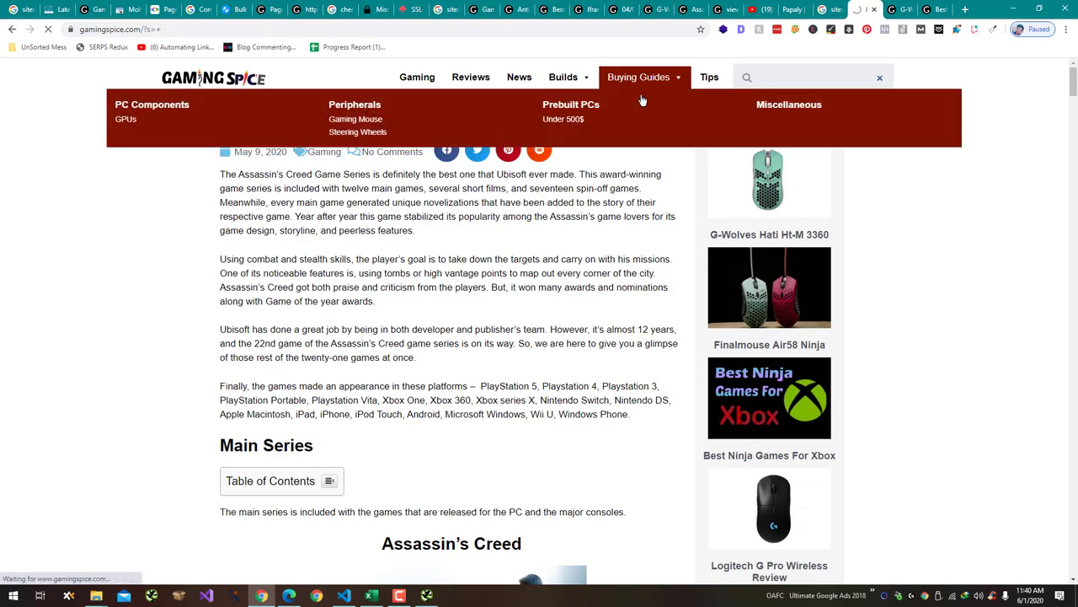
pyautogui.scroll(-8, 636, 136)
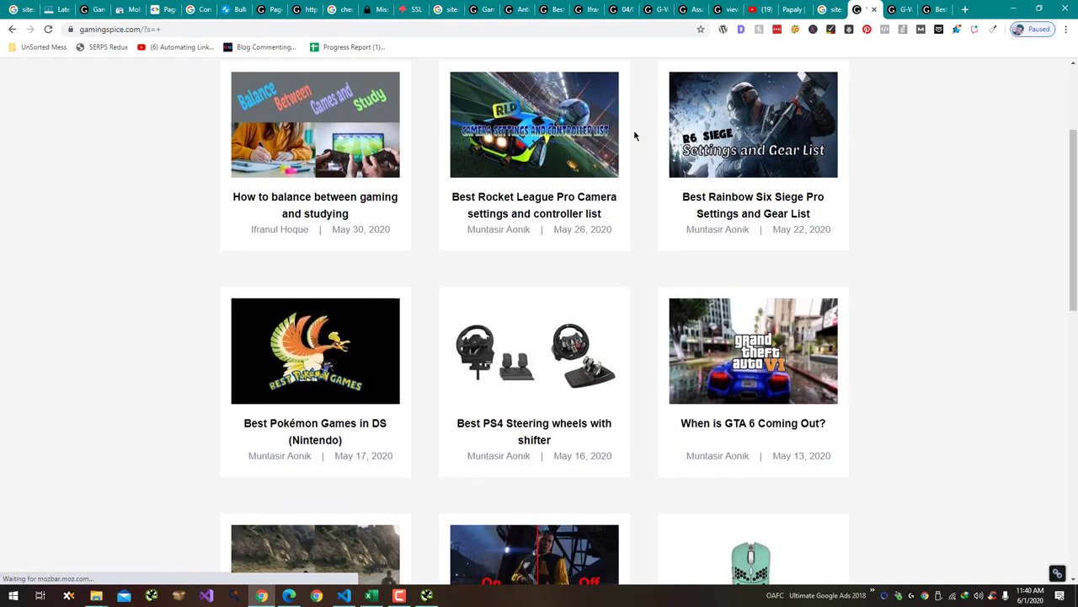
pyautogui.scroll(8, 636, 136)
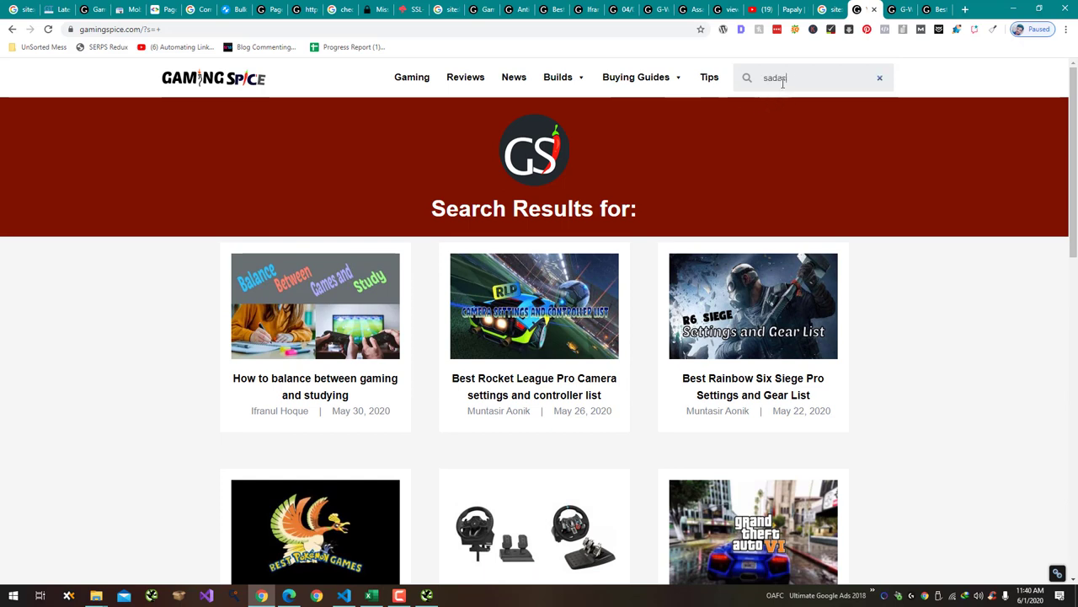
pyautogui.press('Return')
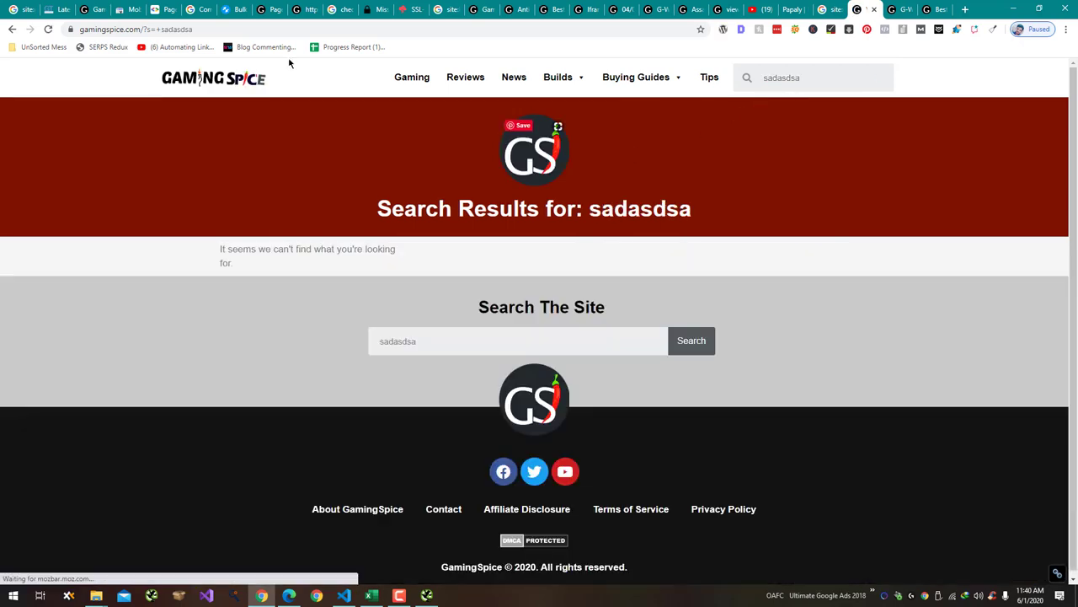
# Step: Return to the site's homepage, open the Best Rocket League Pro Camera settings and controller list article and look through its table
pyautogui.click(213, 77)
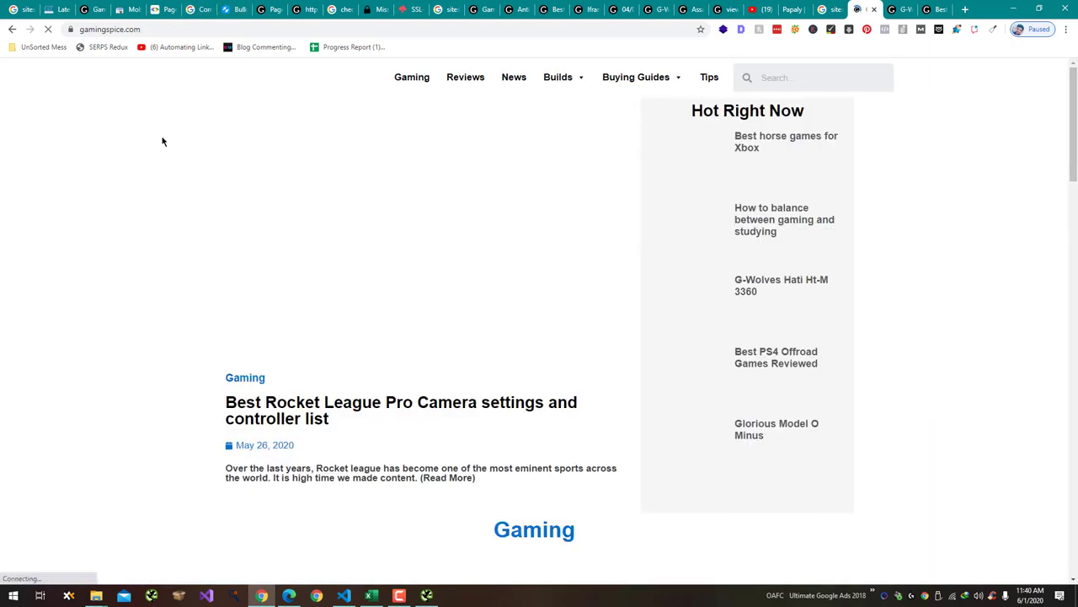
pyautogui.scroll(-2, 163, 141)
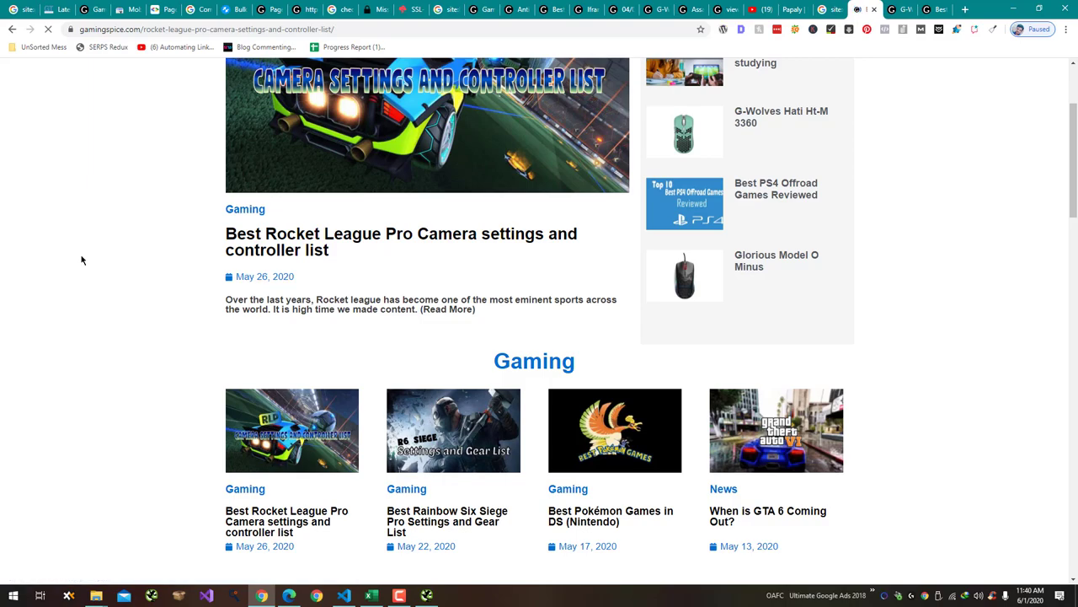
pyautogui.scroll(-10, 82, 261)
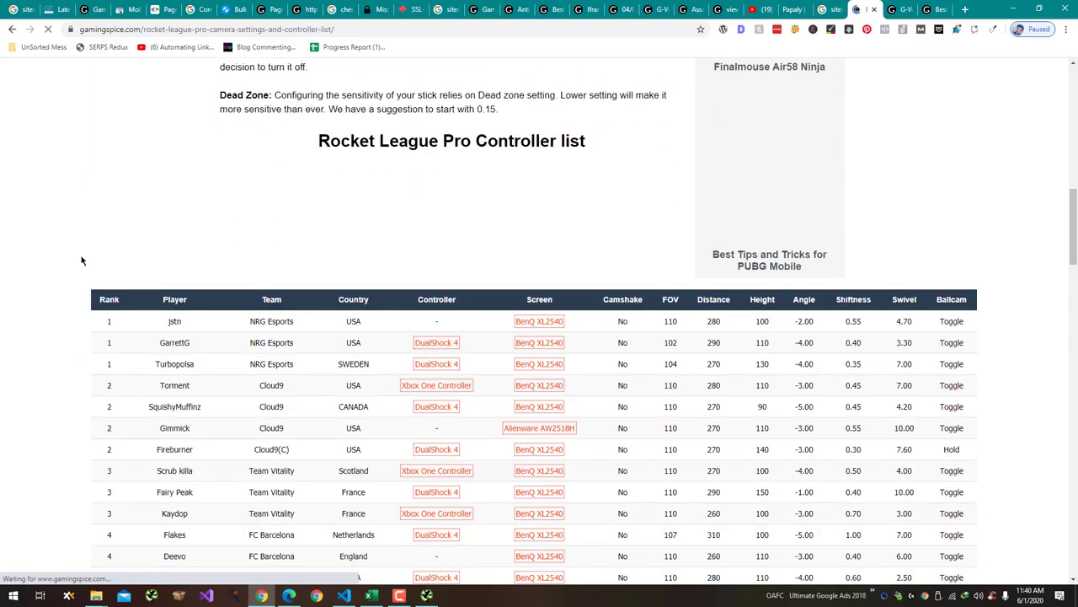
pyautogui.scroll(-15, 82, 260)
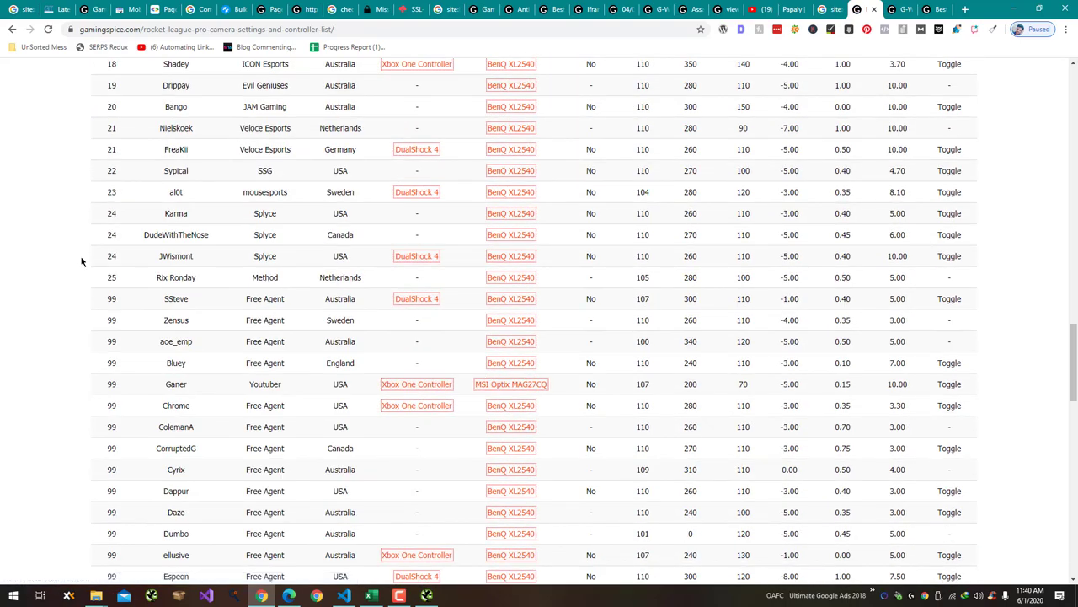
# Step: Inspect the Rocket League page in the developer tools, turn off the mobile device view and examine the player table's layout
pyautogui.rightClick(82, 261)
pyautogui.click(155, 542)
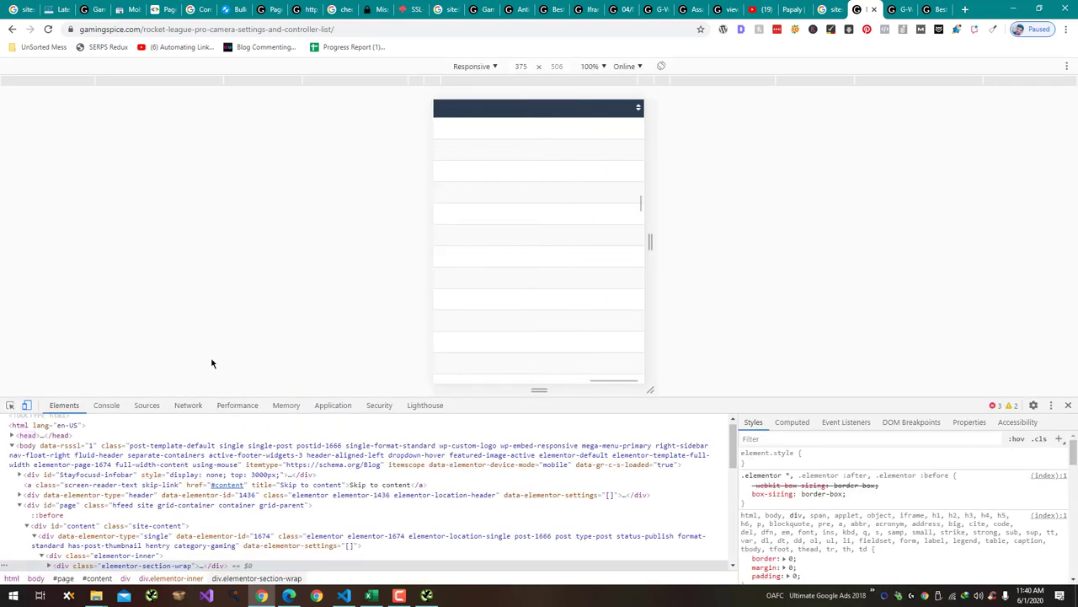
pyautogui.click(30, 405)
pyautogui.scroll(-15, 469, 268)
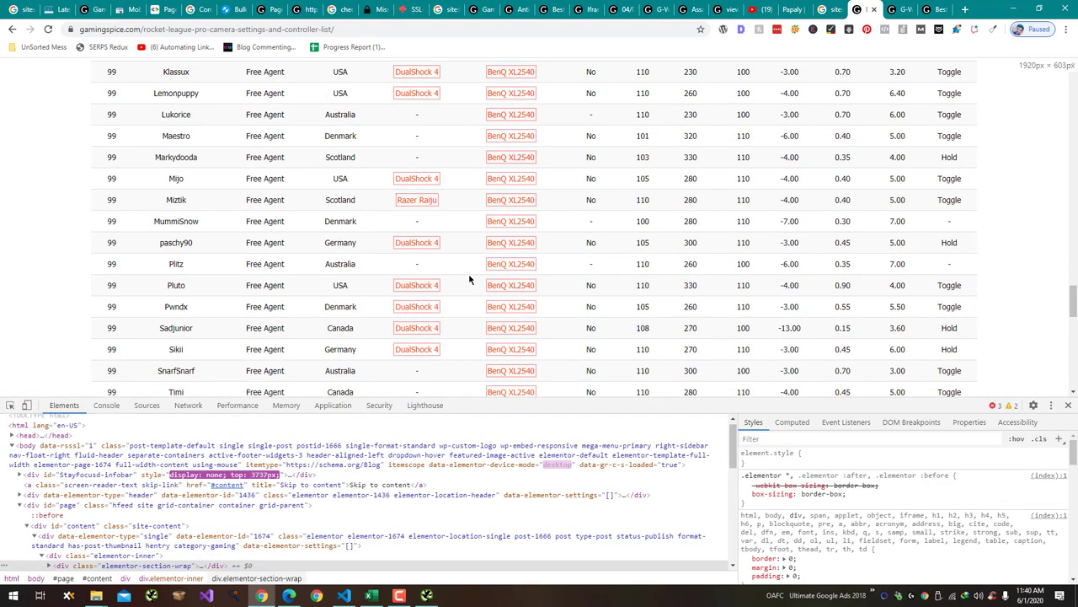
pyautogui.scroll(-3, 470, 280)
pyautogui.scroll(10, 470, 280)
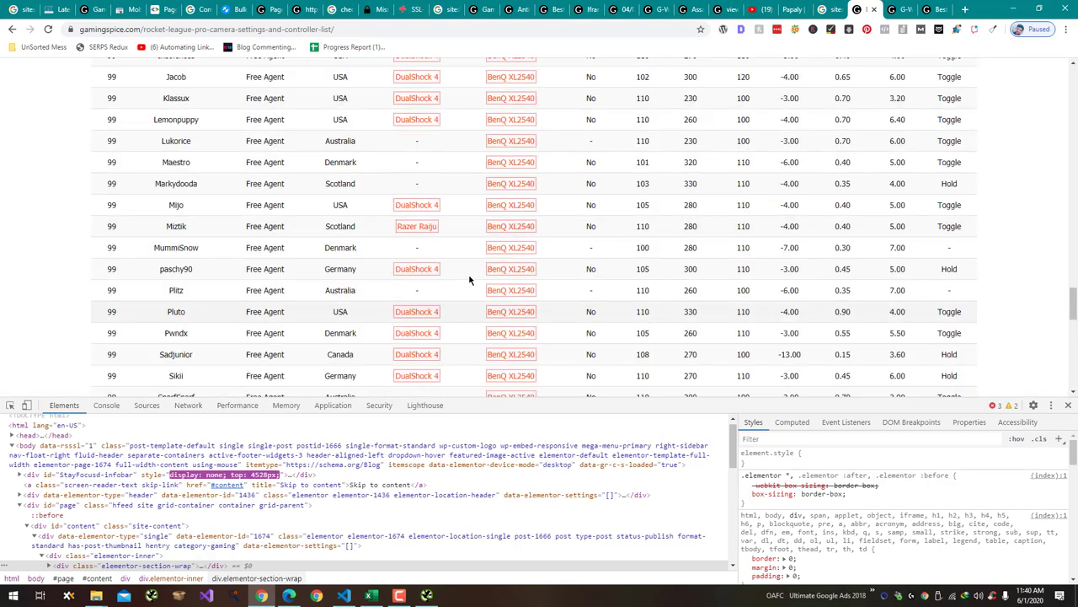
pyautogui.scroll(5, 471, 281)
pyautogui.scroll(-15, 471, 279)
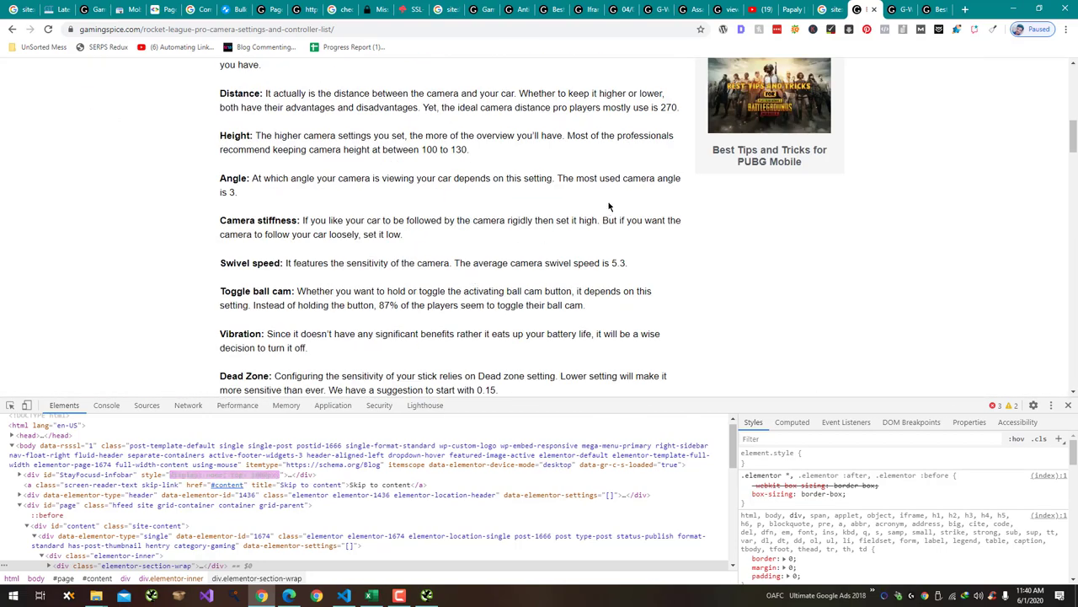
# Step: Open the Best Tips and Tricks for PUBG Mobile article and, with the developer tools closed, run Check My Links on it
pyautogui.click(774, 168)
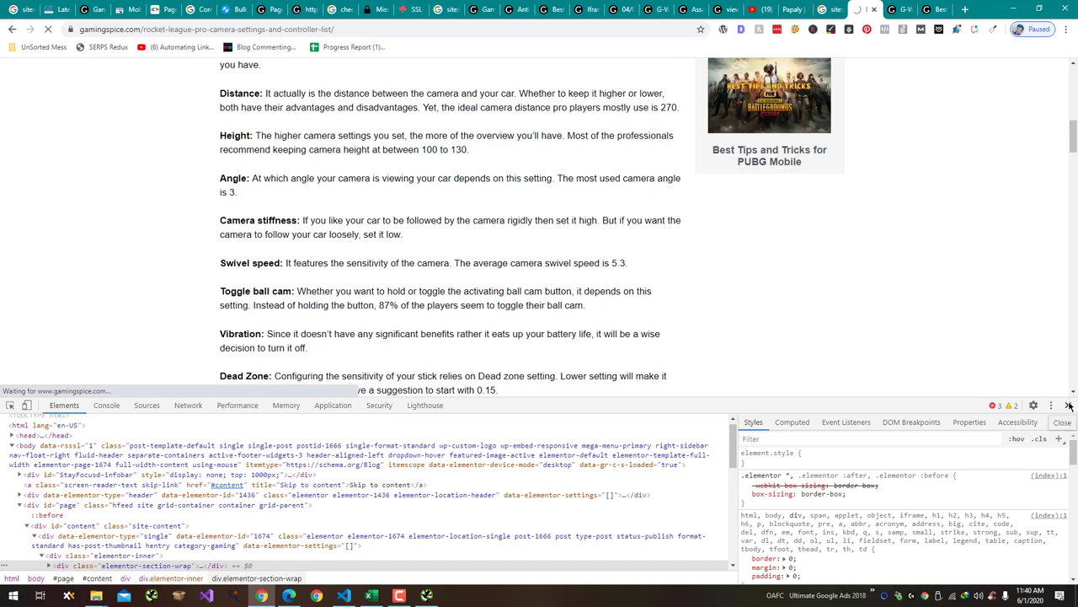
pyautogui.click(1069, 406)
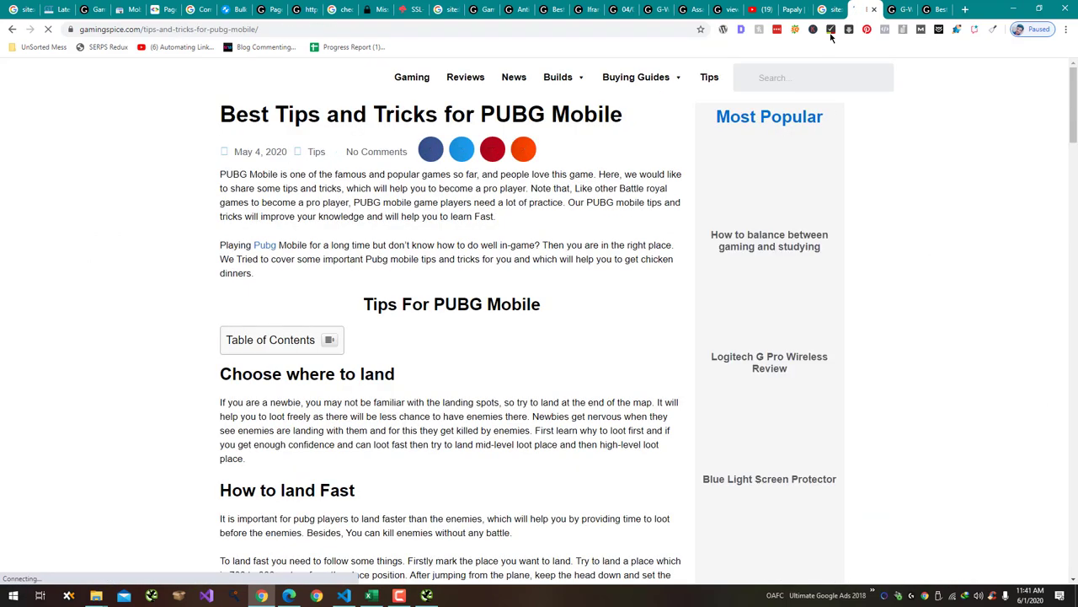
pyautogui.click(831, 32)
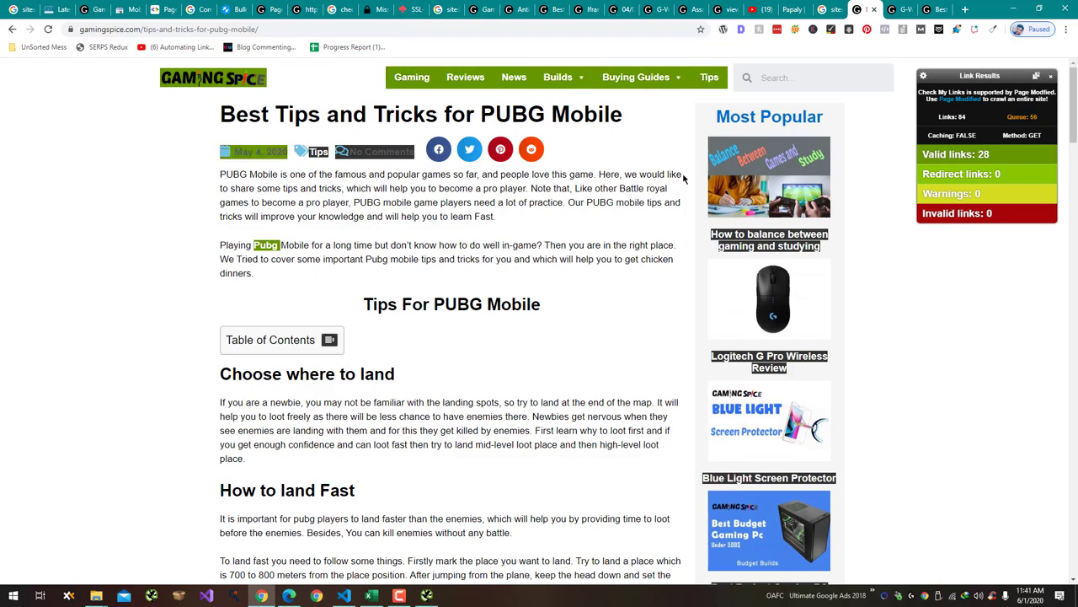
# Step: Examine the link check results and the highlighted links throughout the PUBG Mobile article, from its header to its footer
pyautogui.scroll(-20, 684, 179)
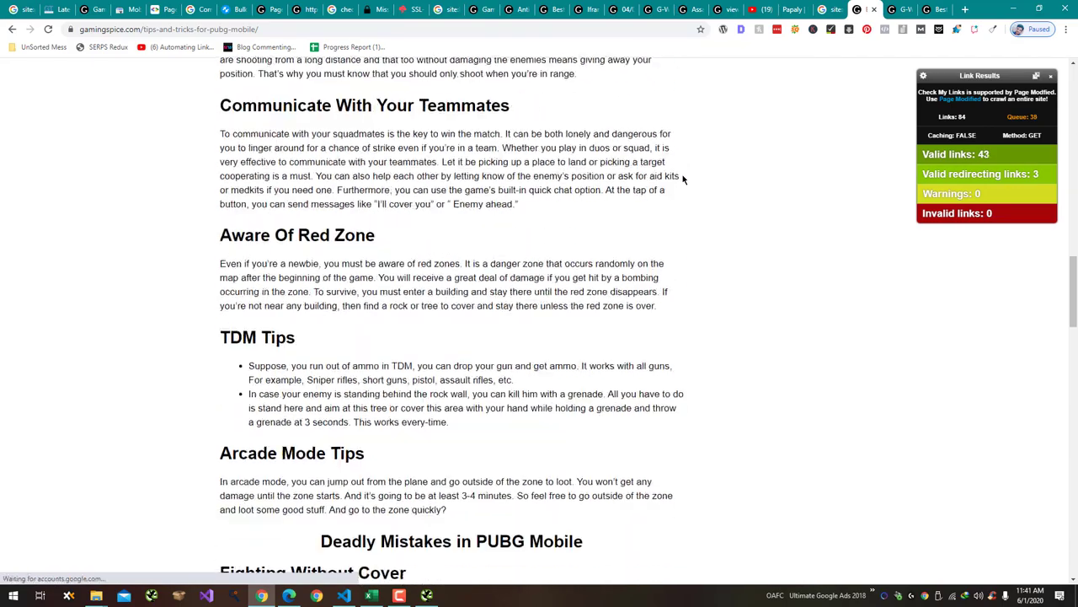
pyautogui.scroll(-20, 682, 179)
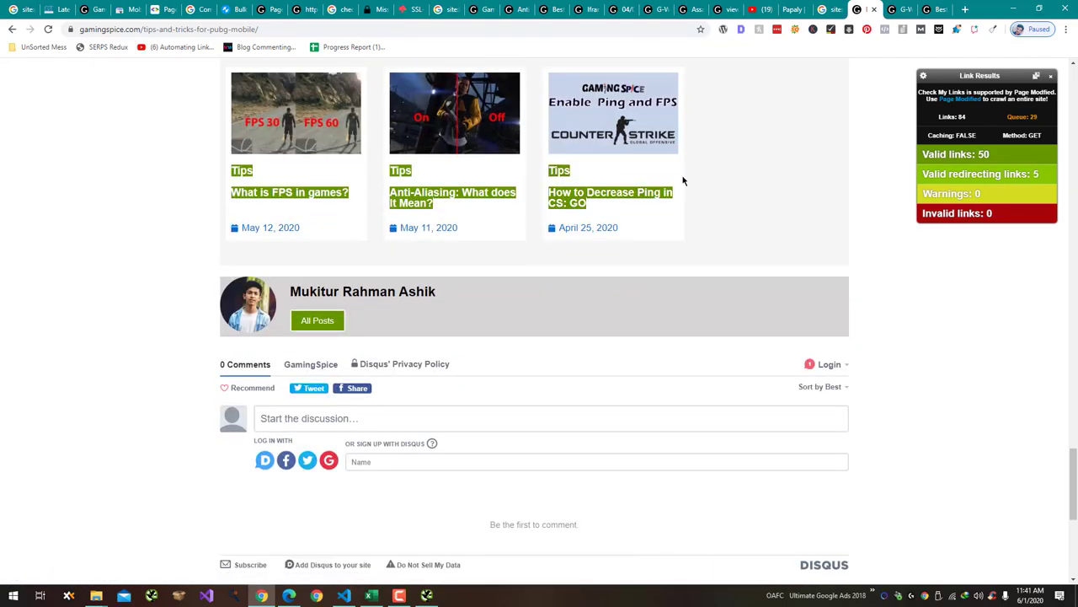
pyautogui.scroll(-4, 682, 179)
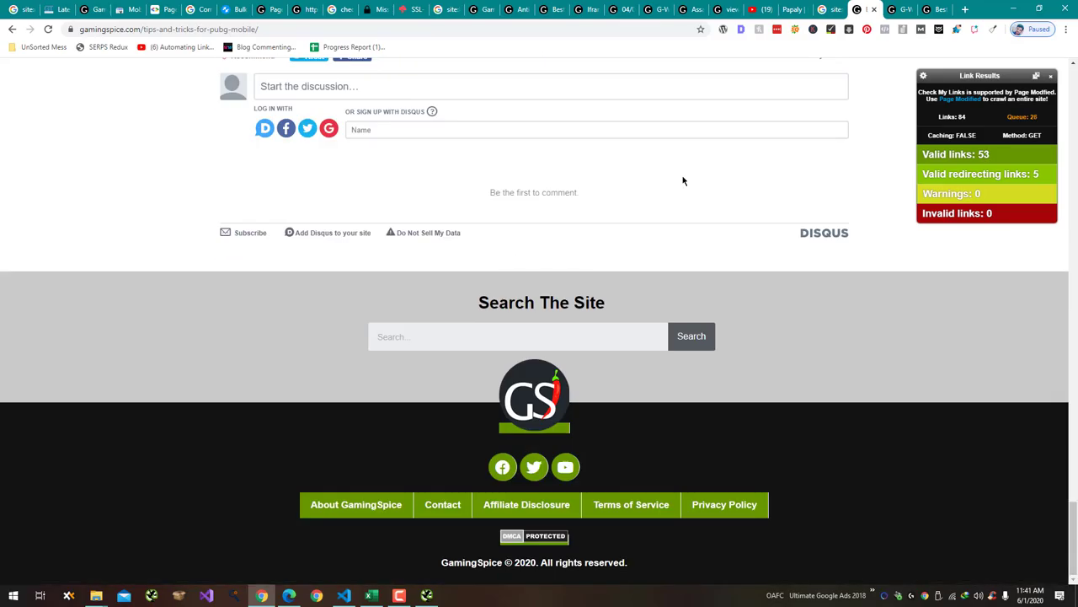
pyautogui.scroll(20, 683, 181)
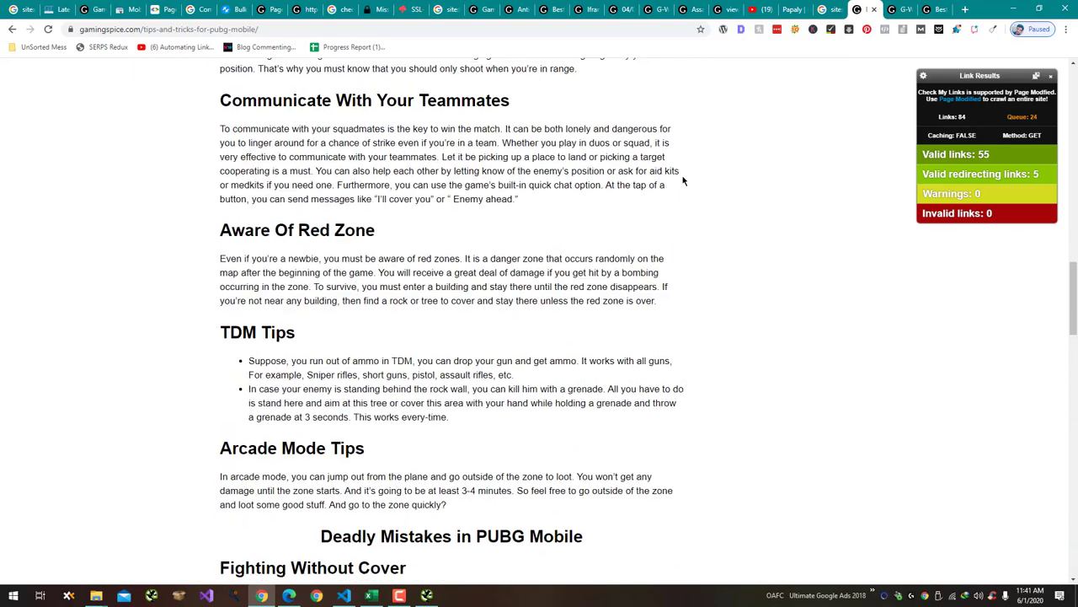
pyautogui.scroll(20, 684, 180)
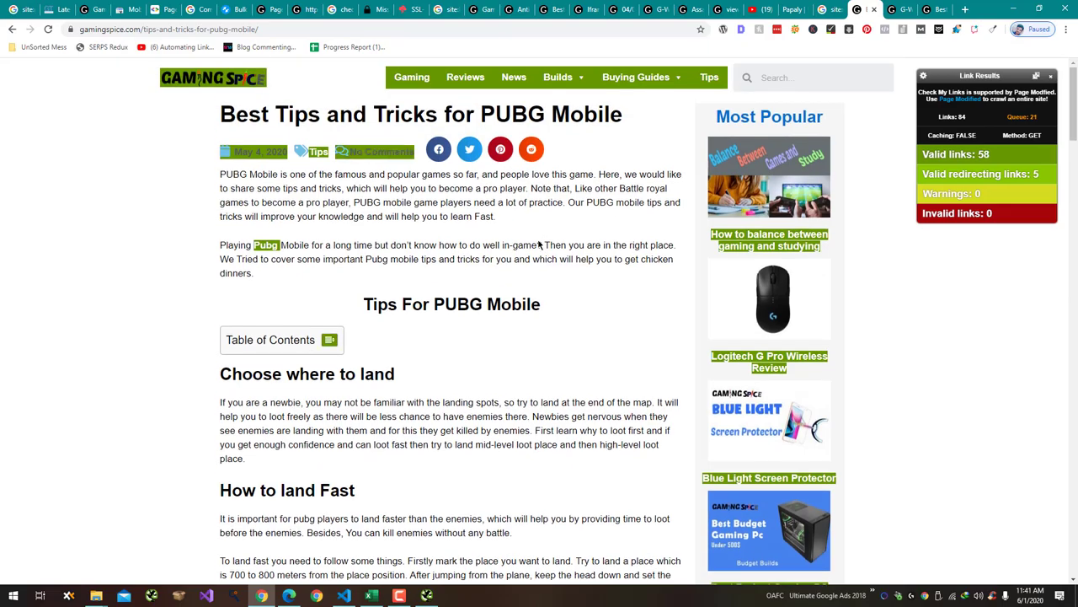
pyautogui.scroll(-20, 539, 244)
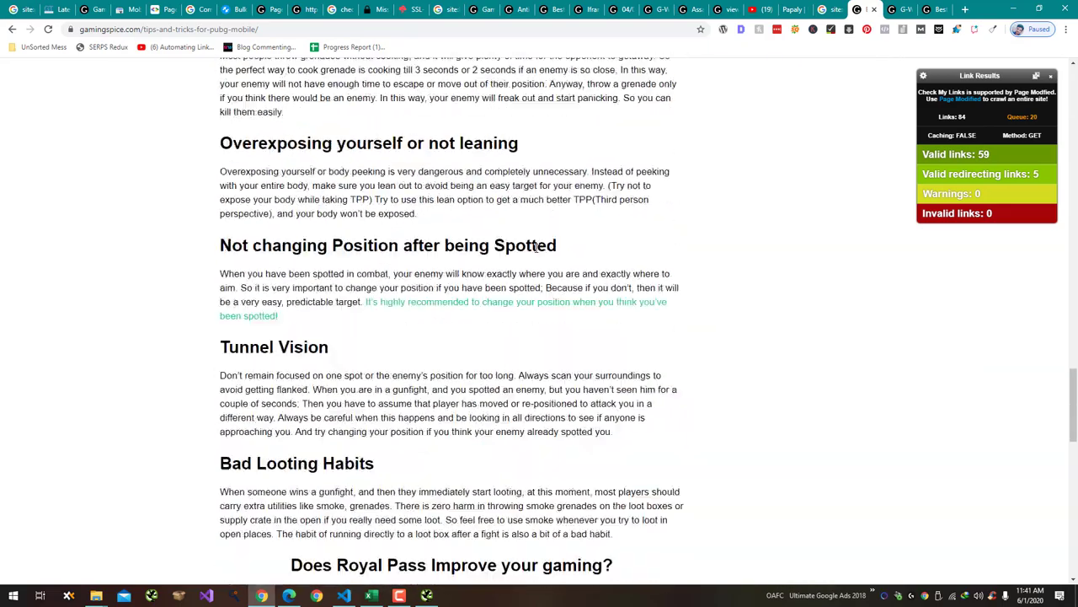
pyautogui.scroll(-15, 536, 246)
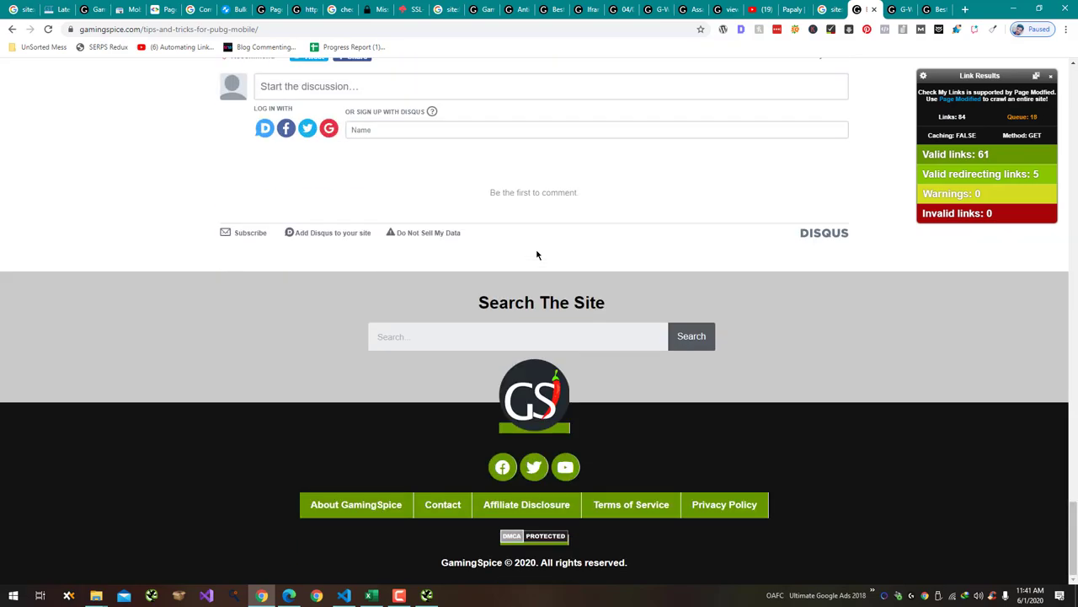
pyautogui.scroll(20, 538, 254)
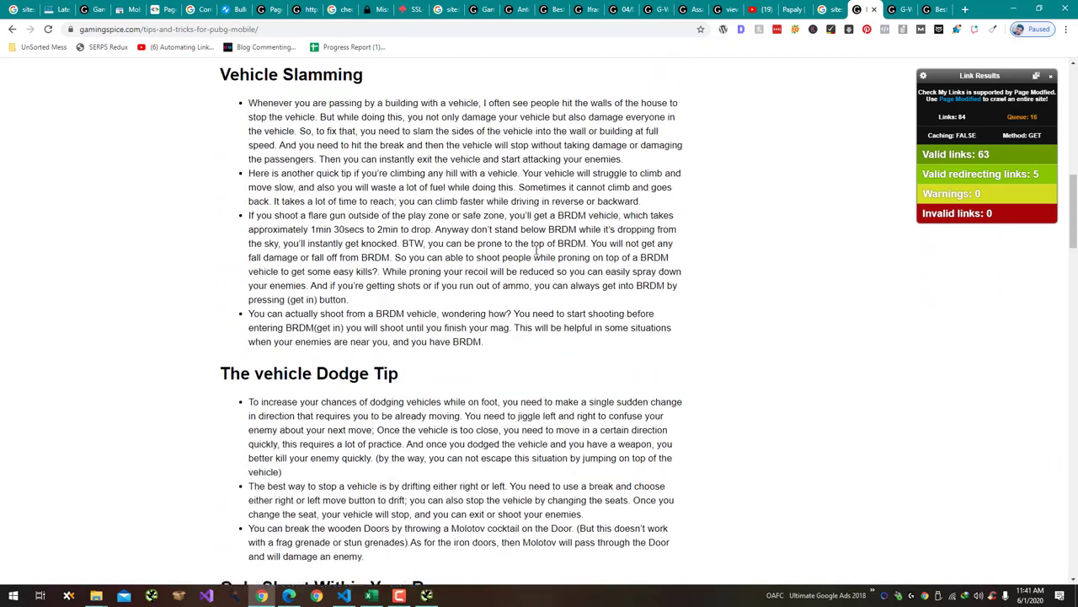
pyautogui.scroll(20, 536, 250)
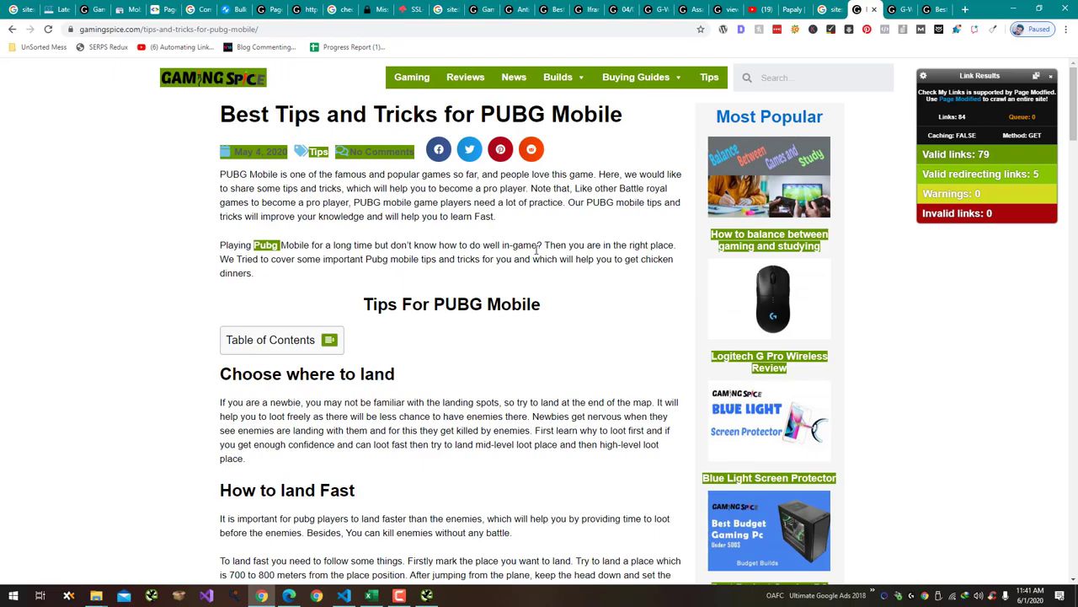
pyautogui.scroll(-20, 460, 308)
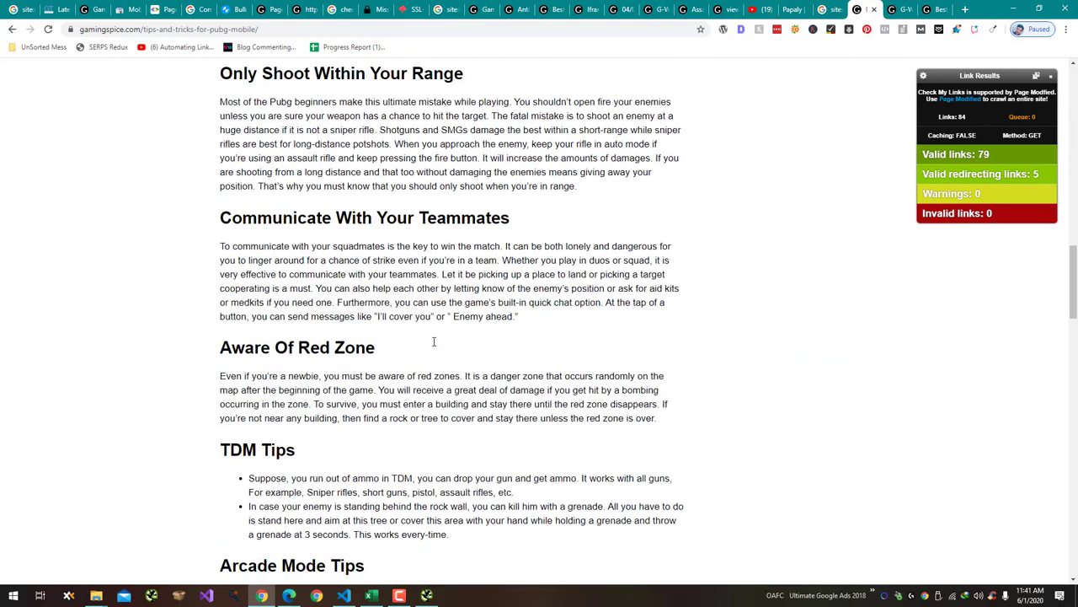
pyautogui.scroll(-3, 434, 342)
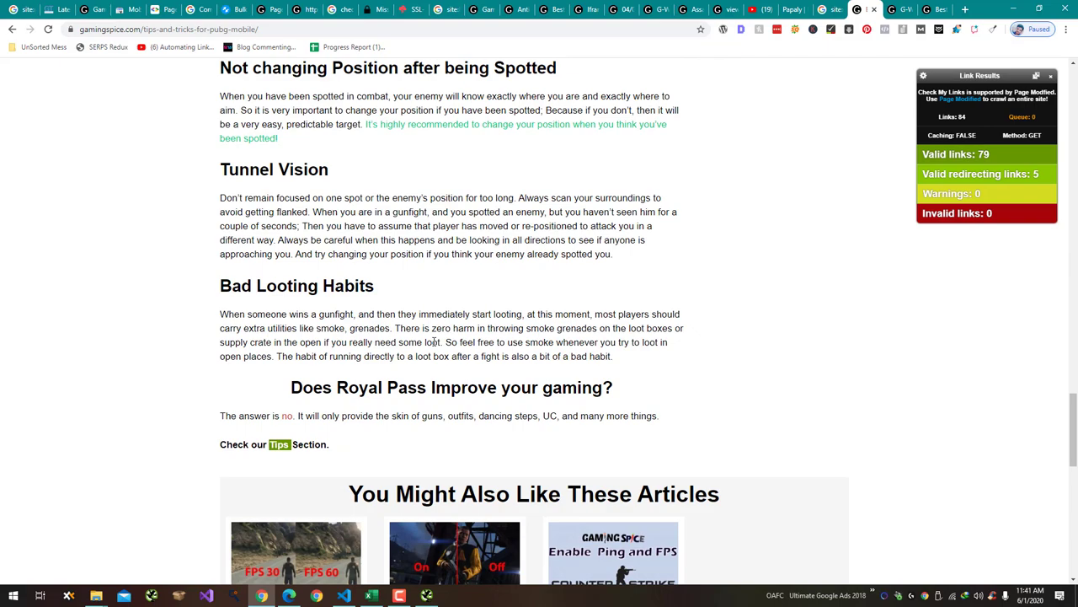
pyautogui.scroll(-4, 434, 341)
pyautogui.scroll(-5, 433, 341)
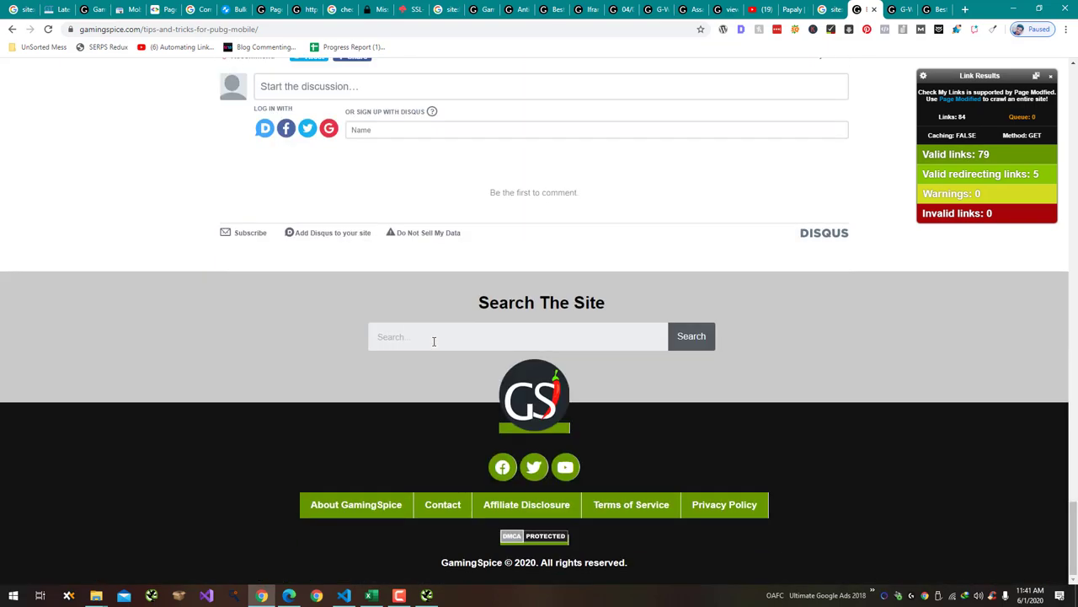
pyautogui.scroll(20, 418, 408)
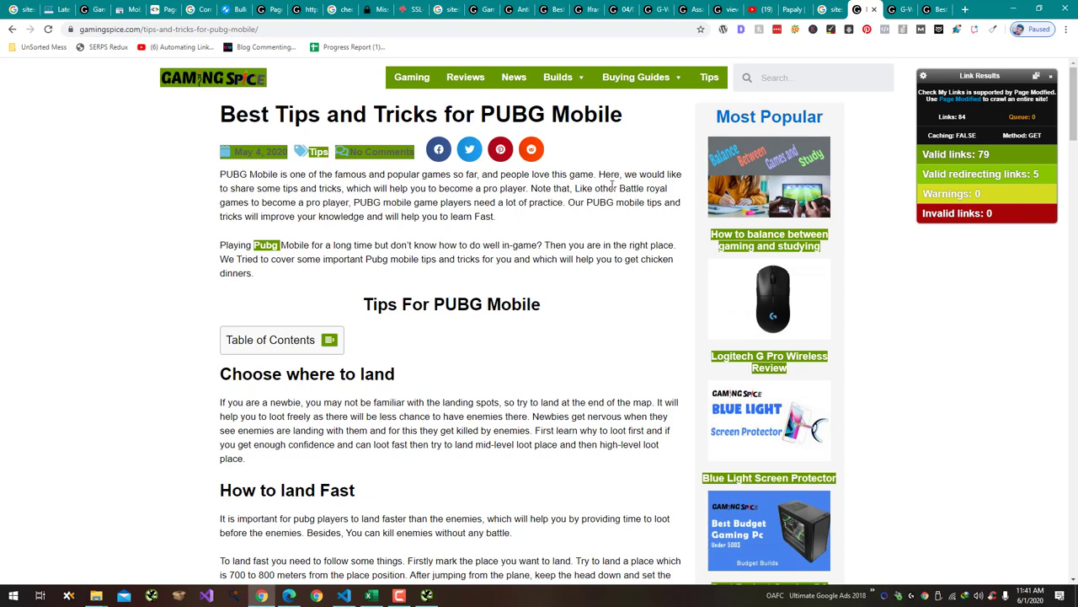
# Step: Return to the Excel template and enter "Done" with the note "No Issues" for the "Just dive in for an hour" check
pyautogui.hotkey('alt', 'Tab')
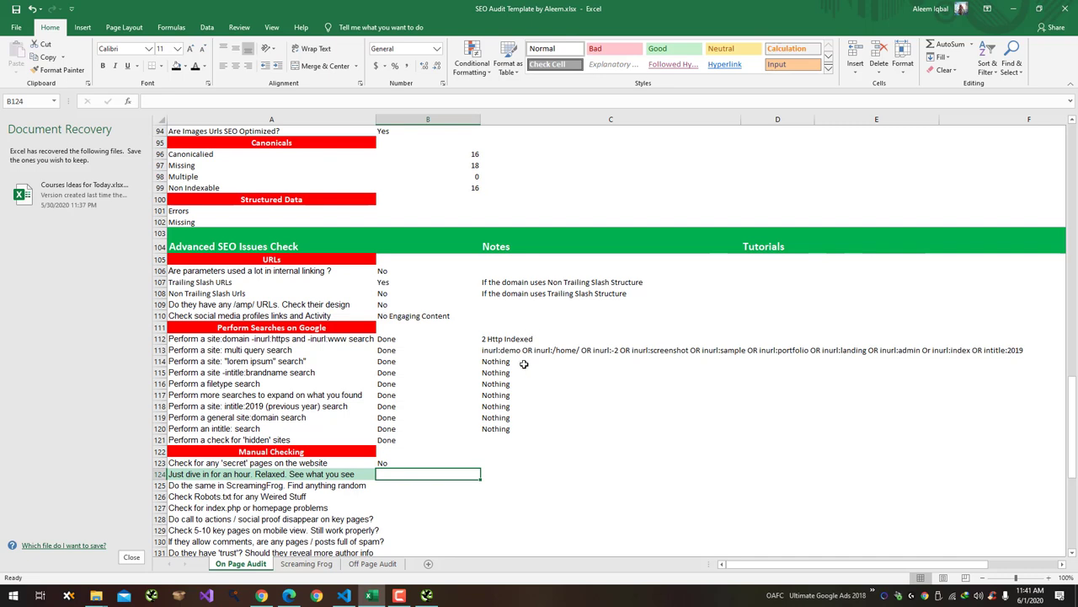
pyautogui.write('Done')
pyautogui.press('Tab')
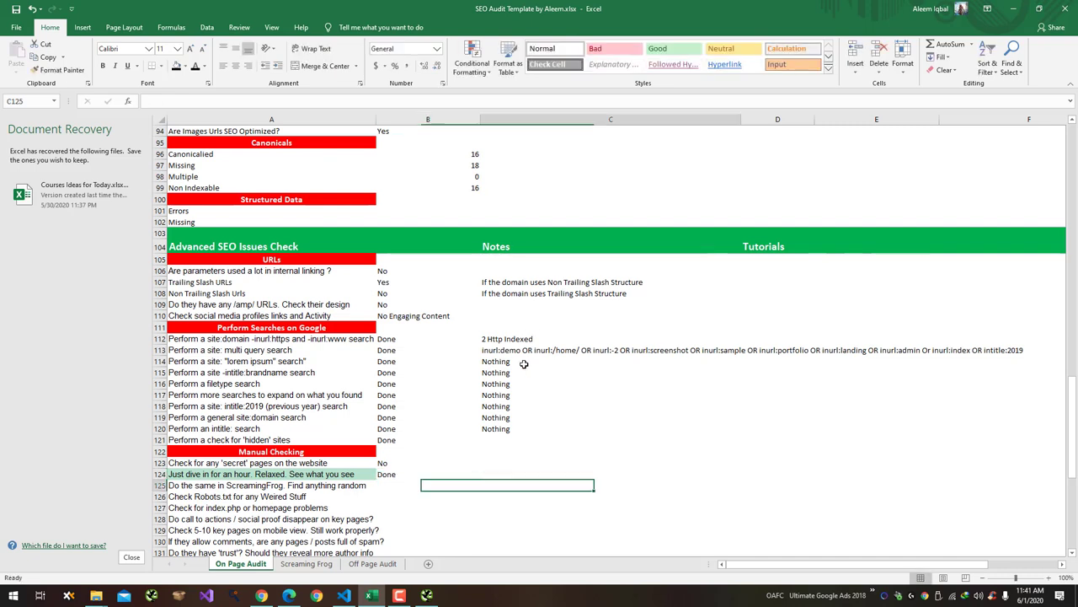
pyautogui.write('No Issues')
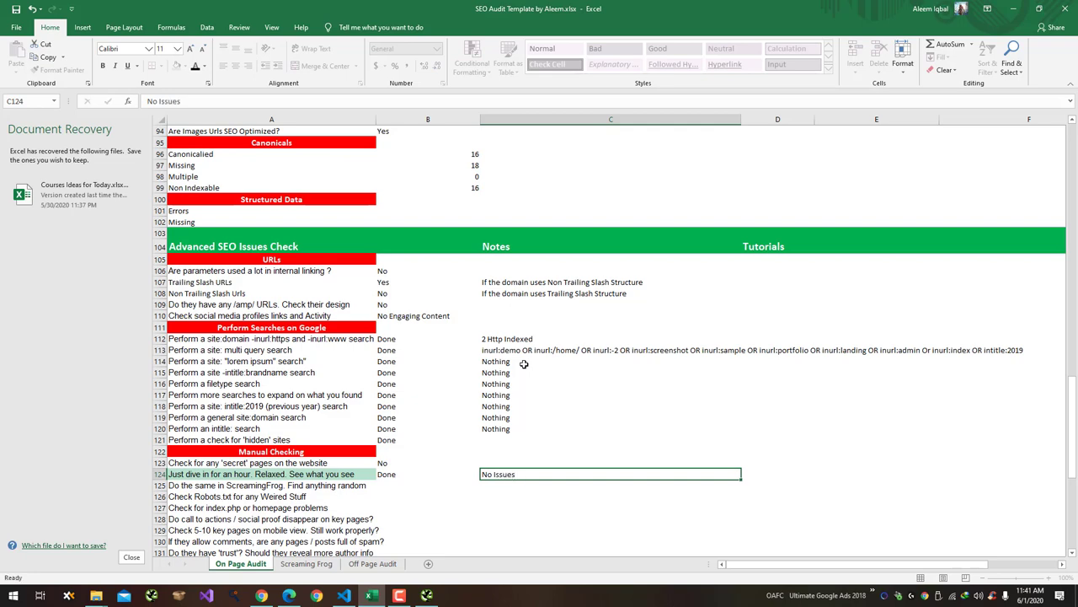
pyautogui.press('Return')
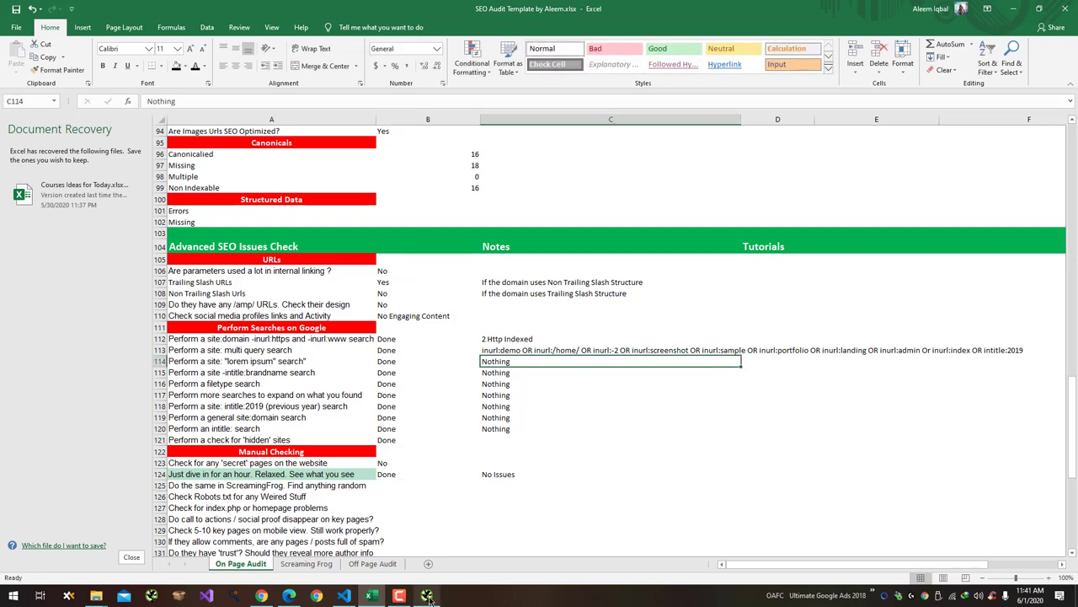
# Step: Switch to Screaming Frog SEO Spider and filter the internal URL list to show all content types
pyautogui.hotkey('alt', 'Tab')
pyautogui.scroll(3, 753, 91)
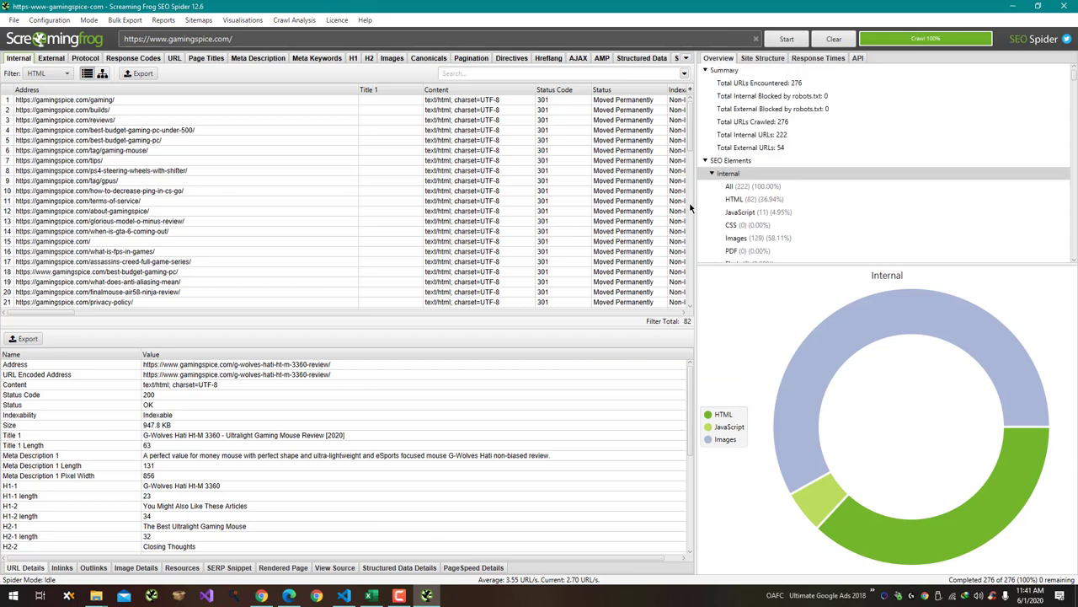
pyautogui.click(48, 73)
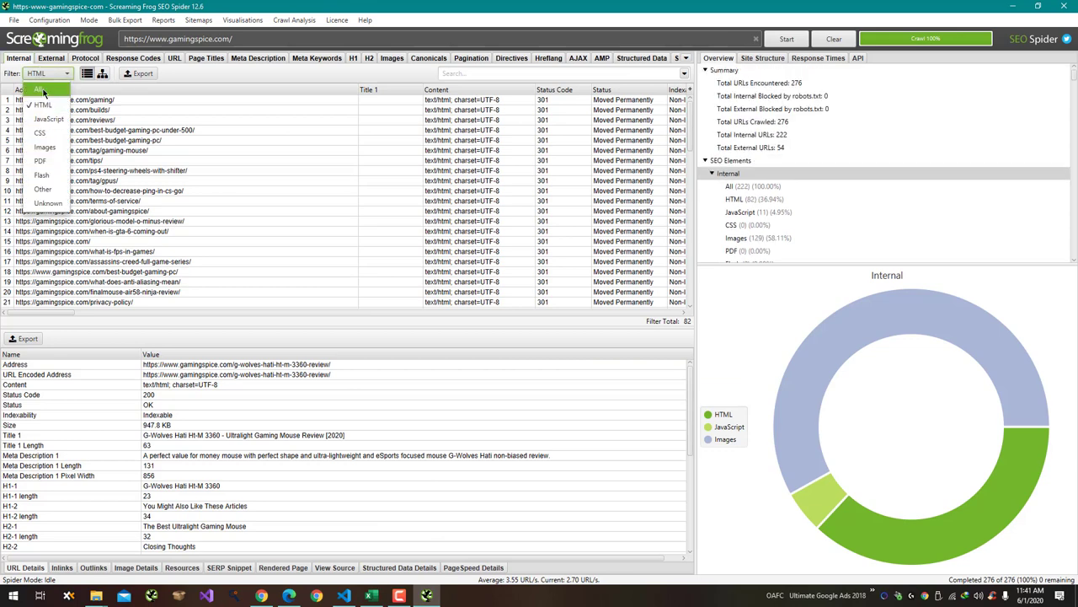
pyautogui.click(38, 85)
# Step: Look through the full internal URL list for anything random, checking the details of assassins-creed-iii.jpg and the non-www what-does-anti-aliasing-mean URL
pyautogui.scroll(-1, 152, 146)
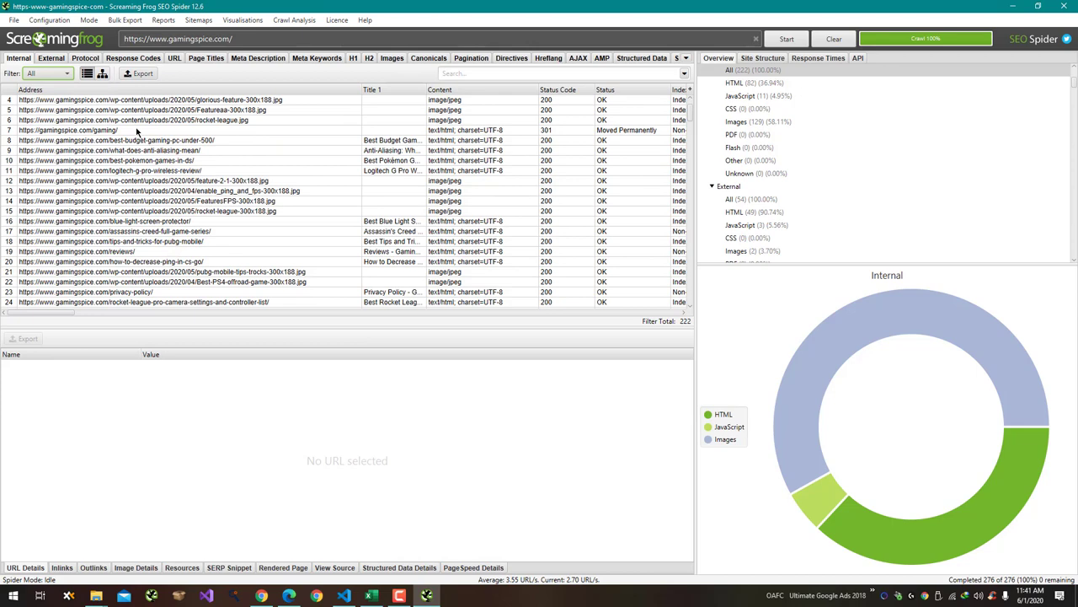
pyautogui.scroll(-20, 136, 132)
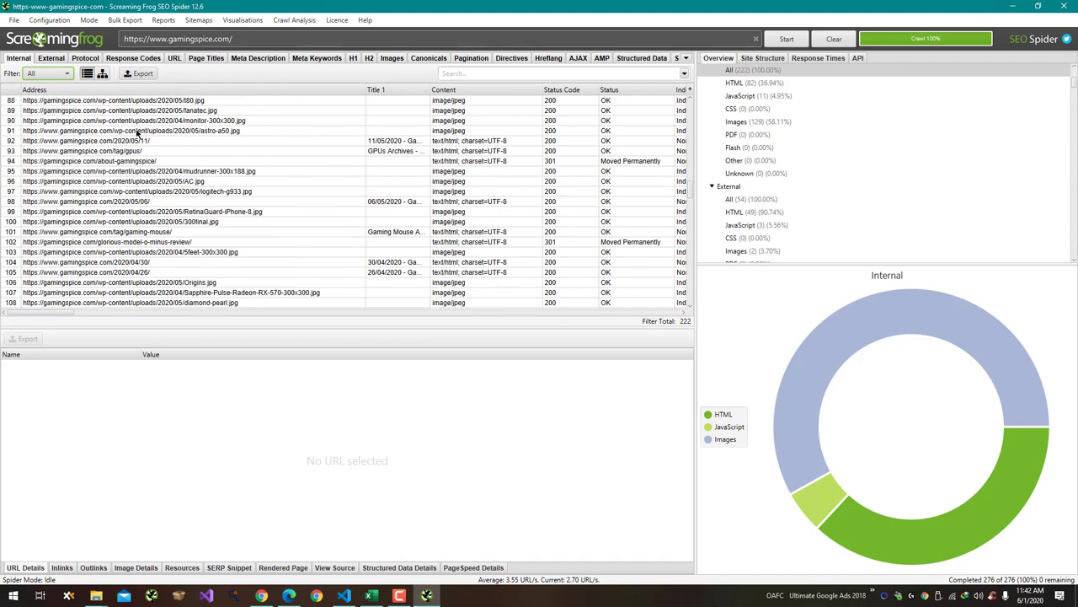
pyautogui.scroll(-20, 137, 132)
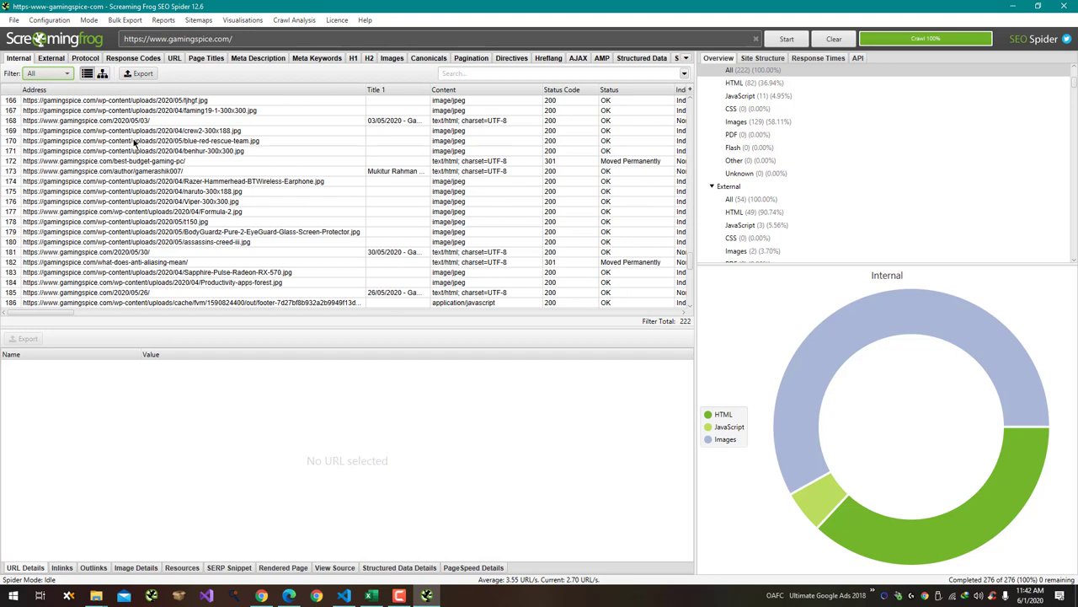
pyautogui.click(185, 242)
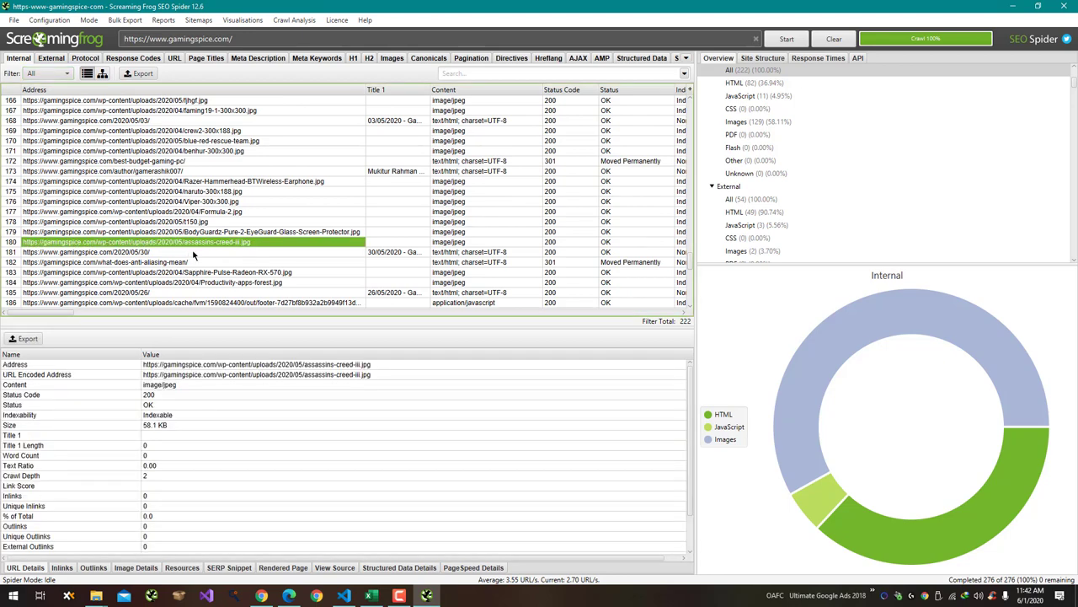
pyautogui.moveTo(193, 255); pyautogui.dragTo(224, 272)
pyautogui.click(210, 262)
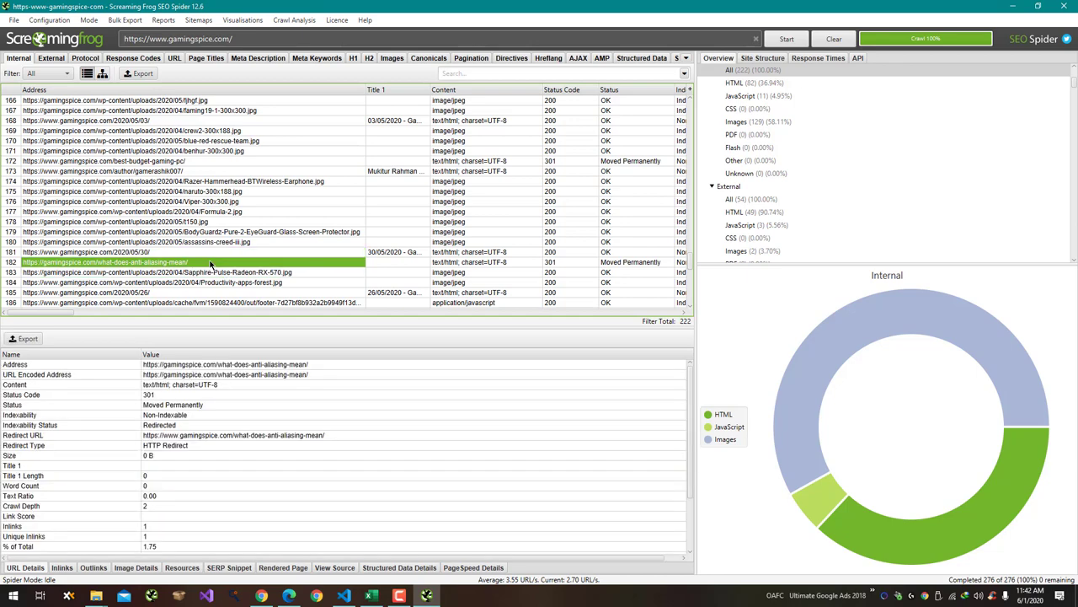
# Step: Skim the crawled URLs, switch to the Excel audit sheet, and fill the ScreamingFrog check in row 125 with "Done" and the note "No Issues"
pyautogui.scroll(20, 190, 287)
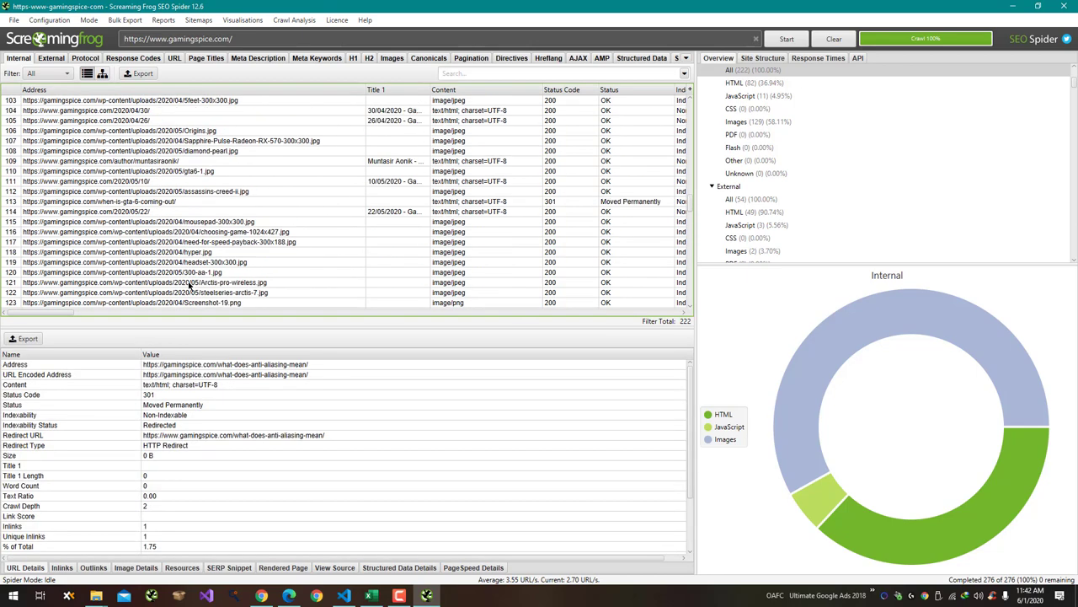
pyautogui.scroll(20, 189, 286)
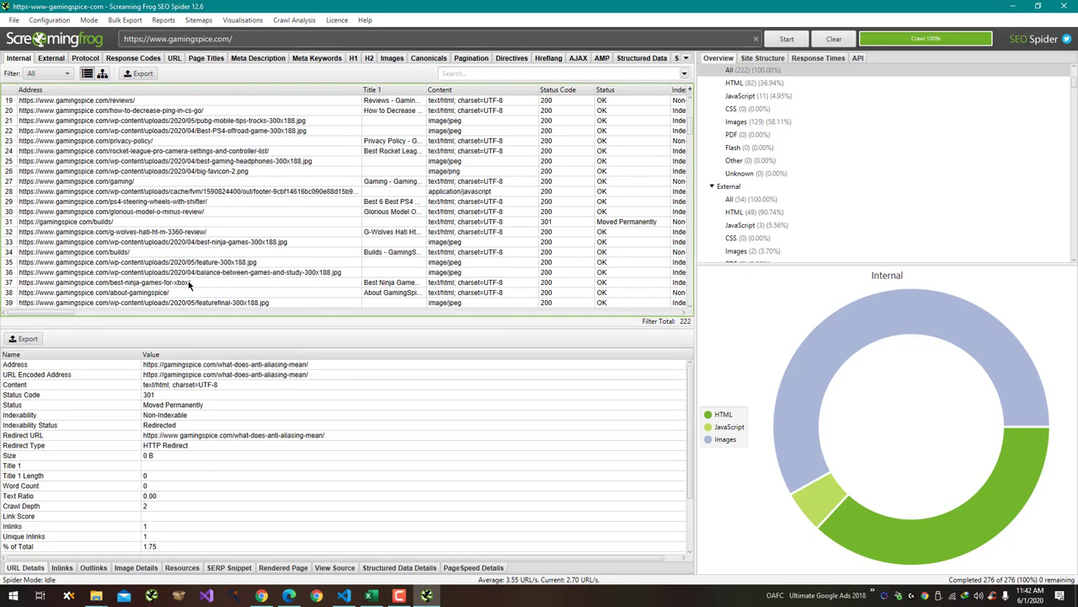
pyautogui.hotkey('alt', 'Tab')
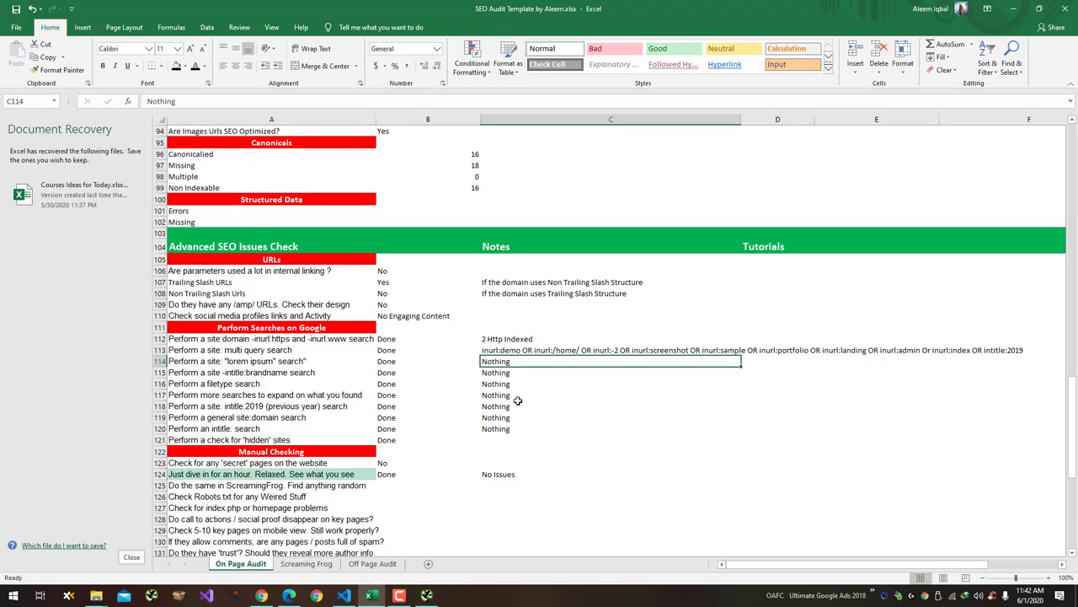
pyautogui.click(484, 485)
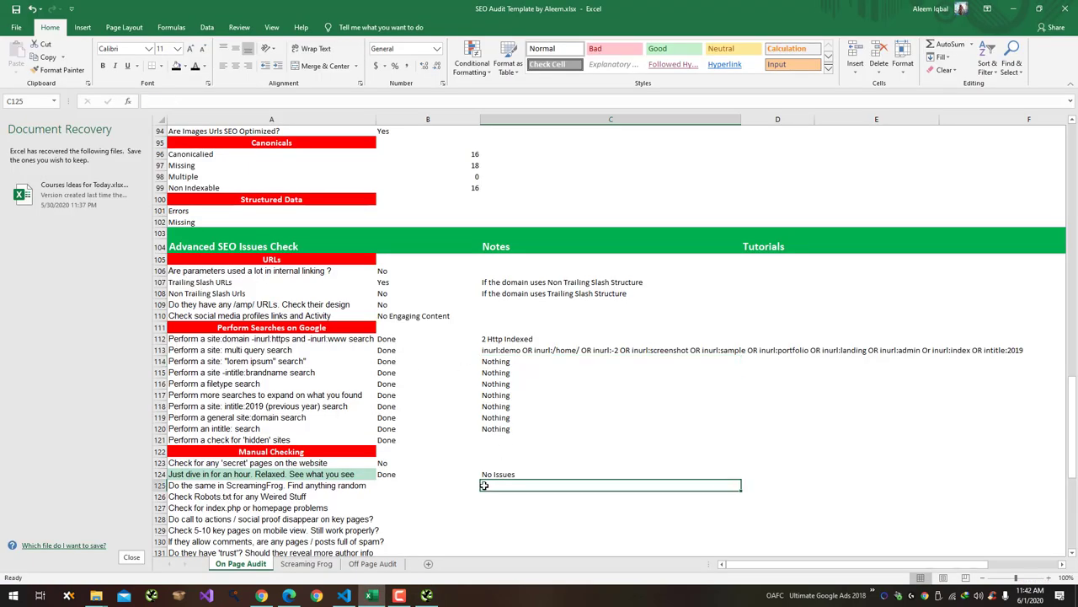
pyautogui.write('No Issues')
pyautogui.press('Left')
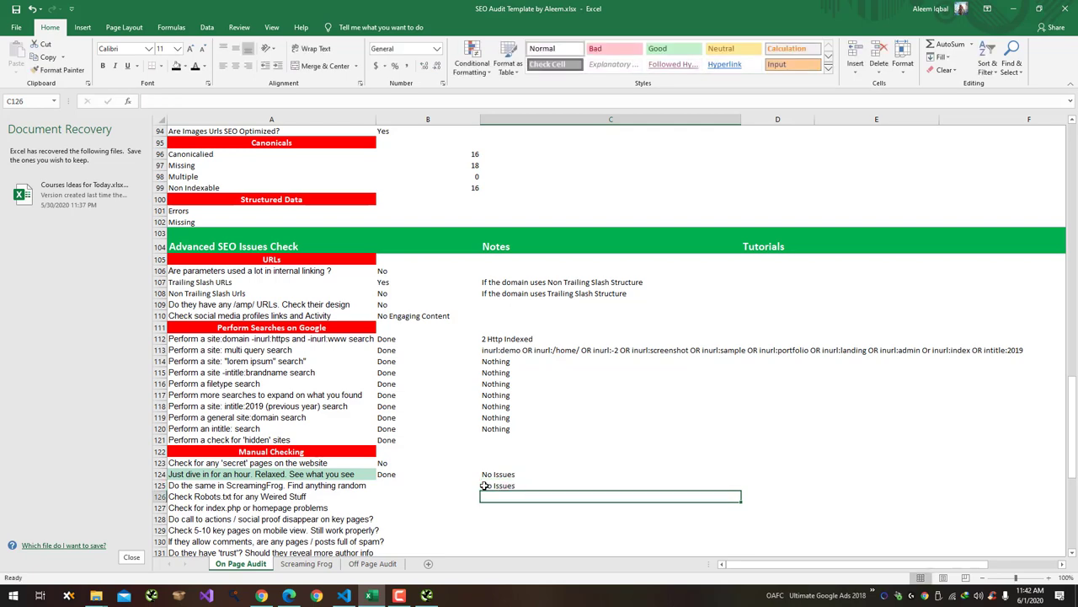
pyautogui.write('Done')
pyautogui.press('Return')
# Step: Switch to Chrome and load gamingspice.com/robots.txt to check it for anything weird
pyautogui.hotkey('alt', 'Tab')
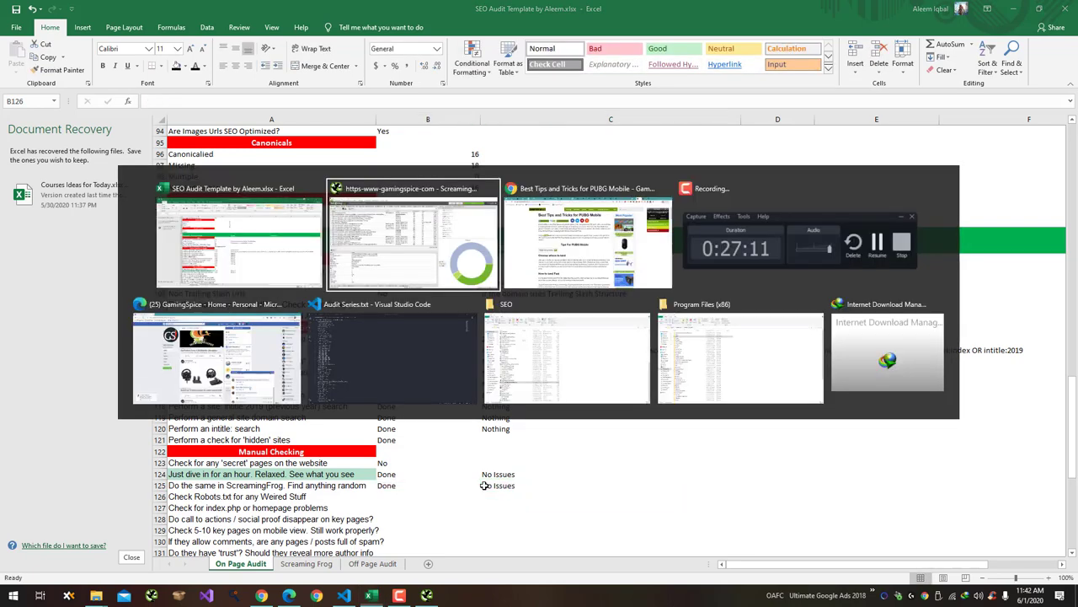
pyautogui.hotkey('alt', 'Tab')
pyautogui.press('Tab')
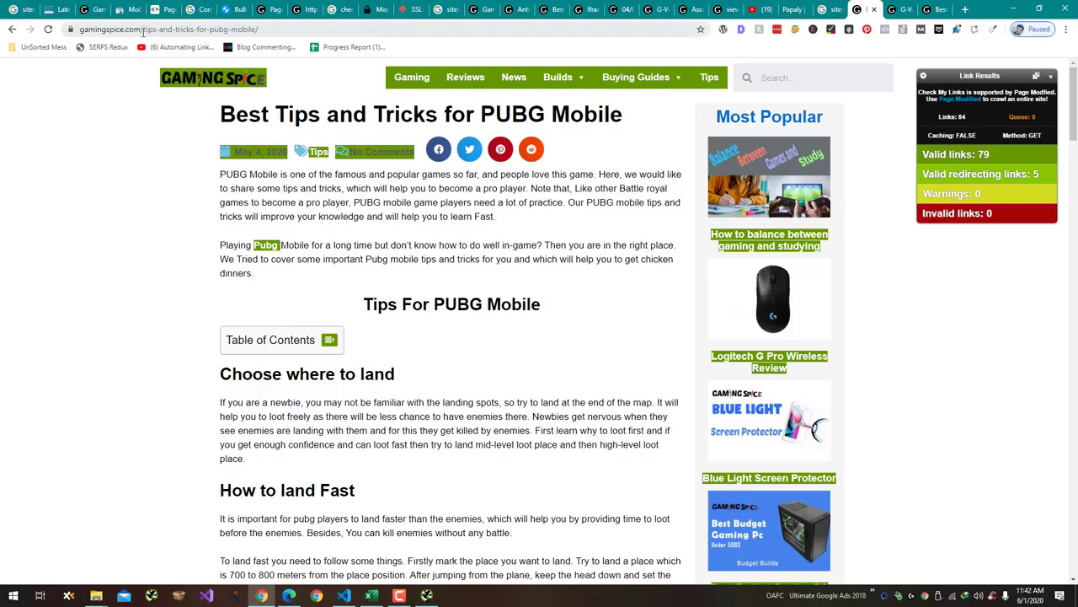
pyautogui.click(145, 30)
pyautogui.write('robots.txt')
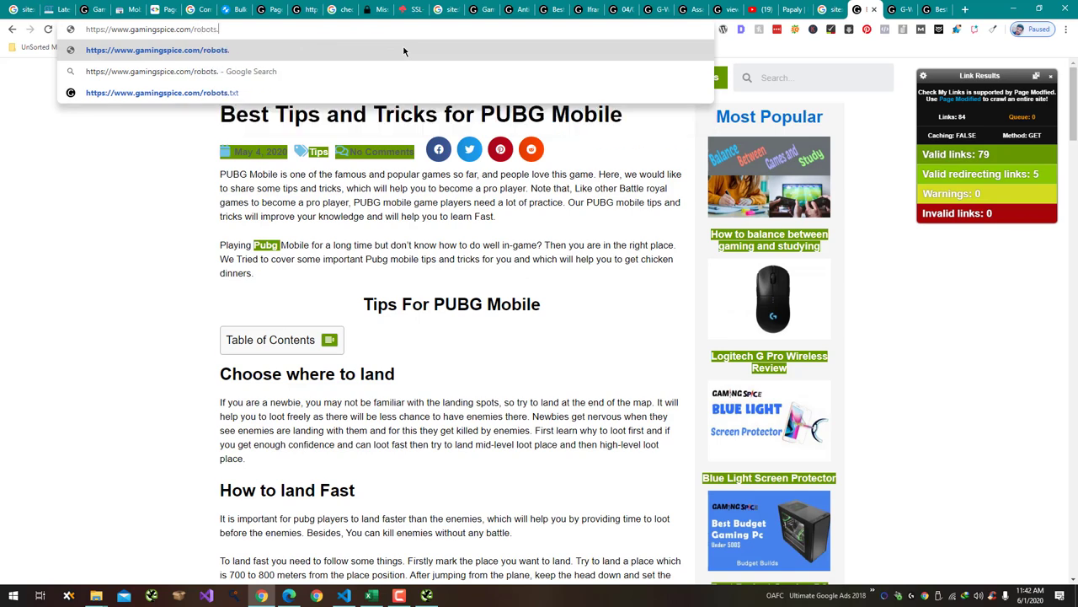
pyautogui.press('Return')
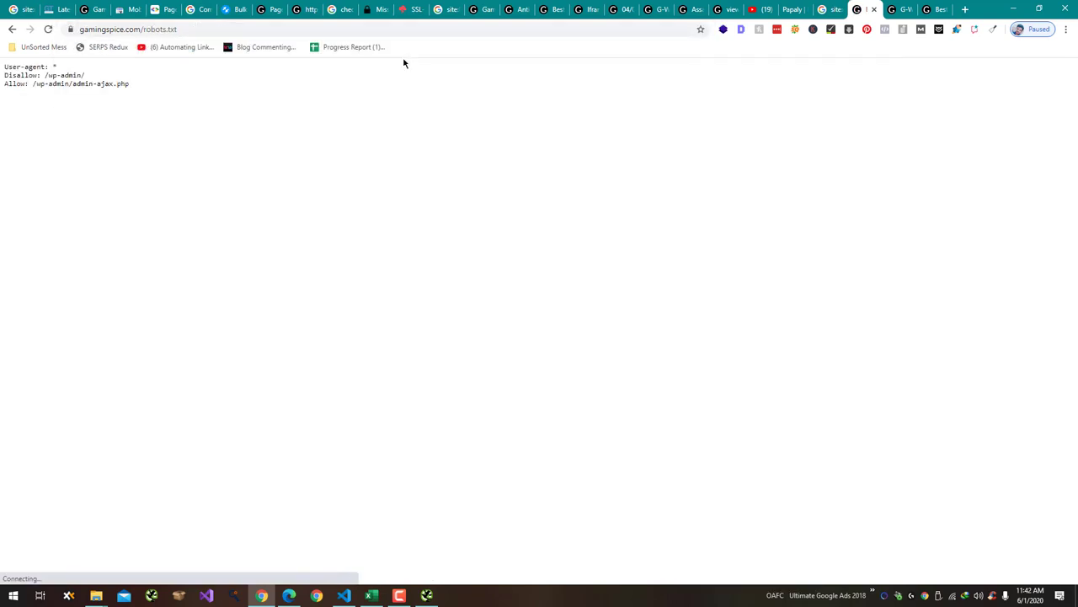
# Step: In the Excel audit sheet, mark the Robots.txt check in row 126 as "Done" with the note "No Secret Stuff"
pyautogui.hotkey('alt', 'Tab')
pyautogui.hotkey('alt', 'Tab')
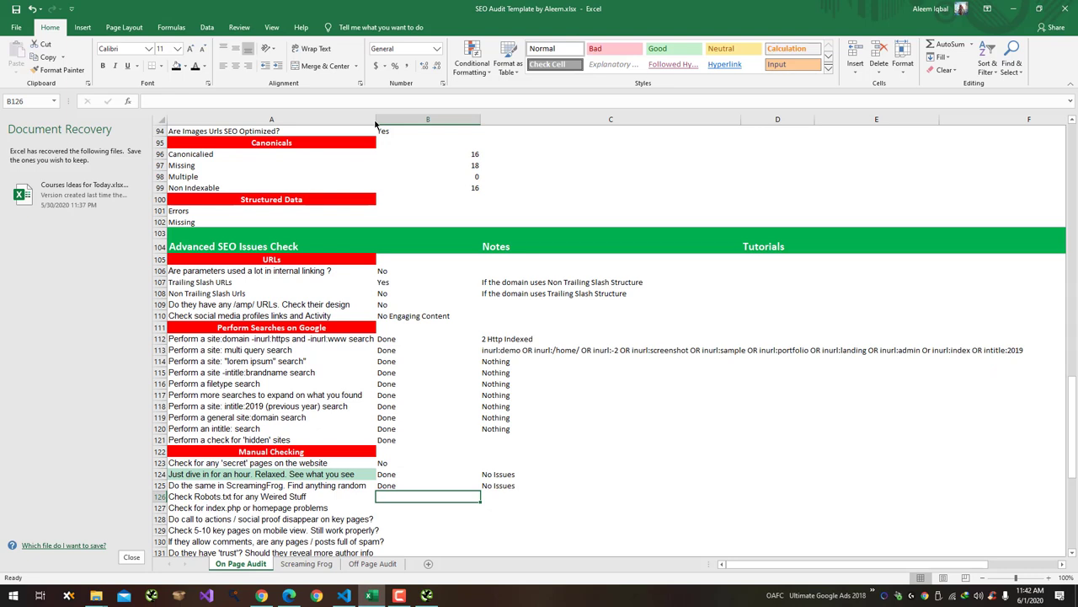
pyautogui.write('Done')
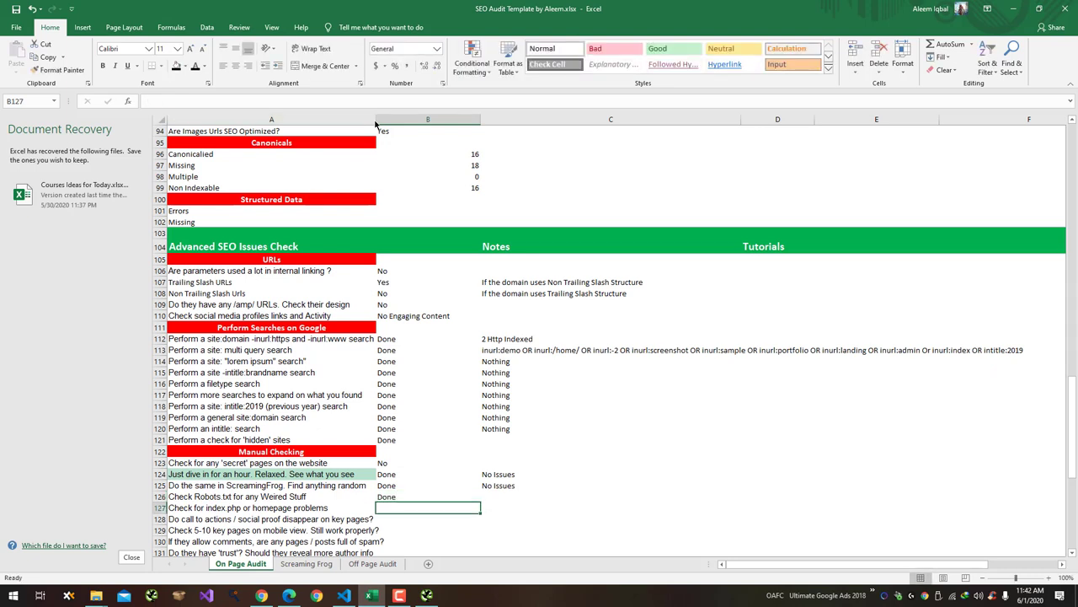
pyautogui.press('Tab')
pyautogui.write('N')
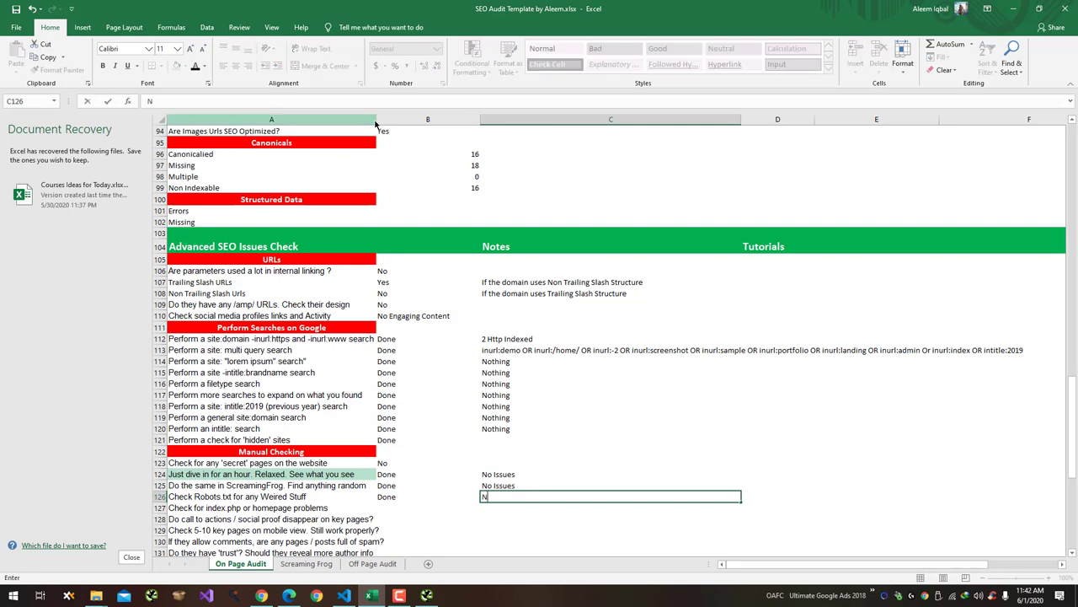
pyautogui.write('o Secret Stuf')
pyautogui.press('Return')
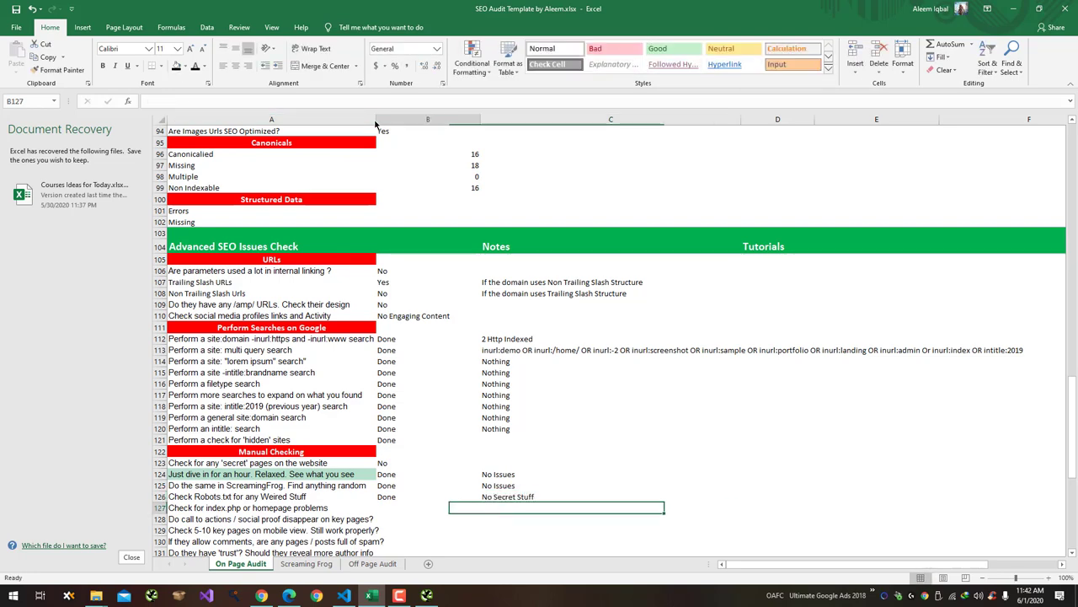
# Step: Switch to Chrome and load gamingspice.com/index.php and gamingspice.com/home to test for homepage problems
pyautogui.hotkey('alt', 'Tab')
pyautogui.hotkey('alt', 'Tab')
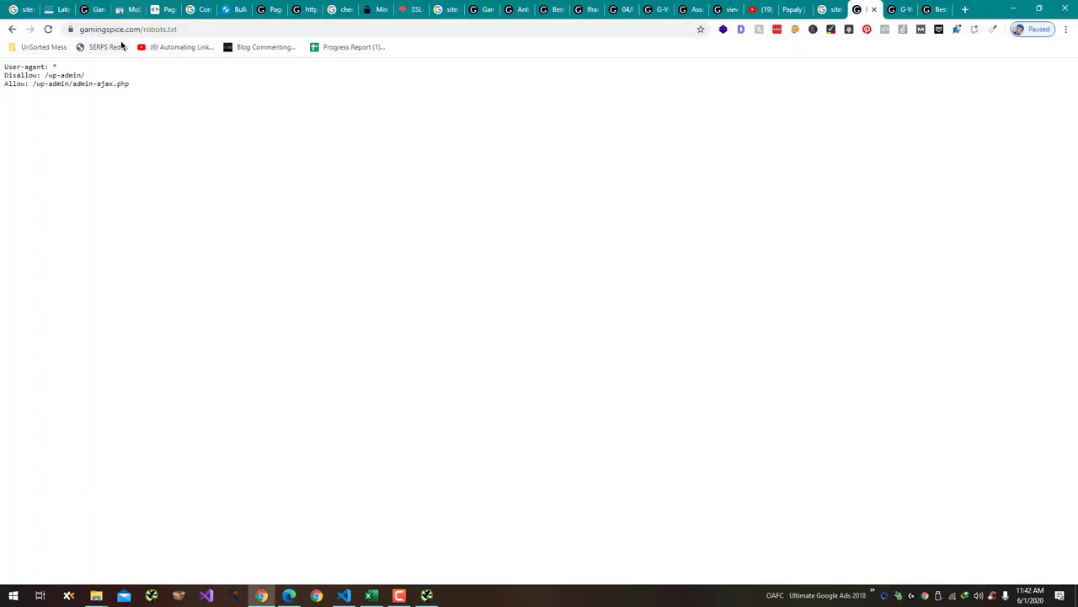
pyautogui.moveTo(142, 30); pyautogui.dragTo(223, 30)
pyautogui.write('inde')
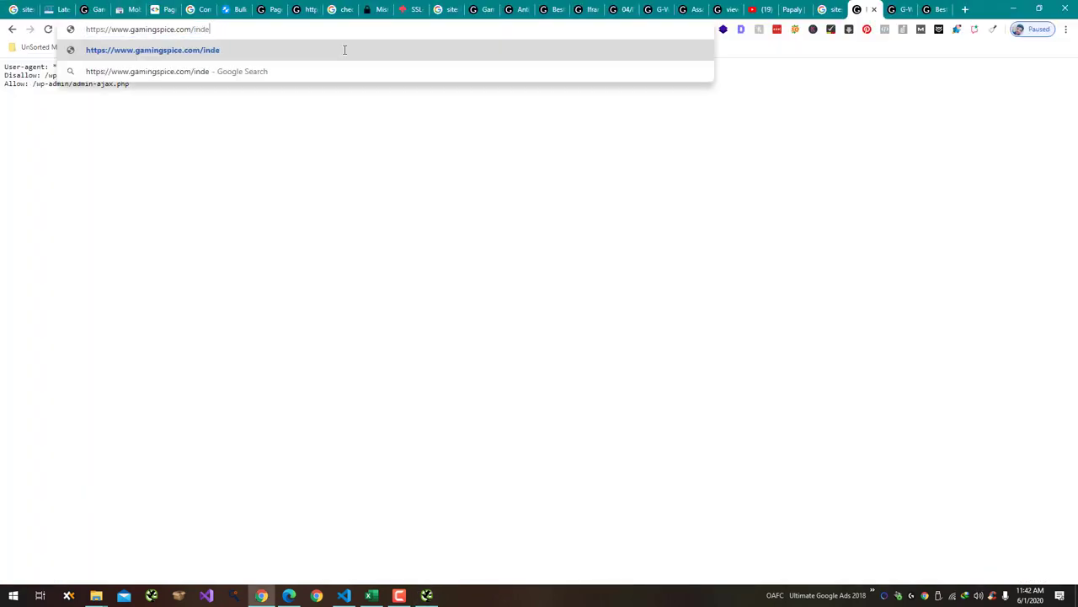
pyautogui.write('x.php')
pyautogui.press('Return')
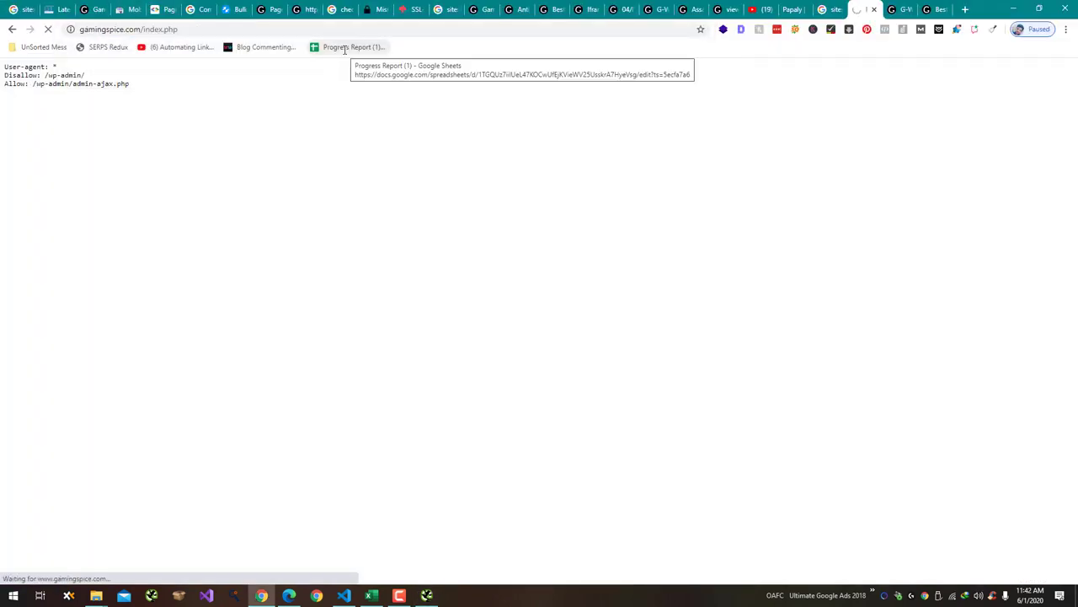
pyautogui.click(217, 31)
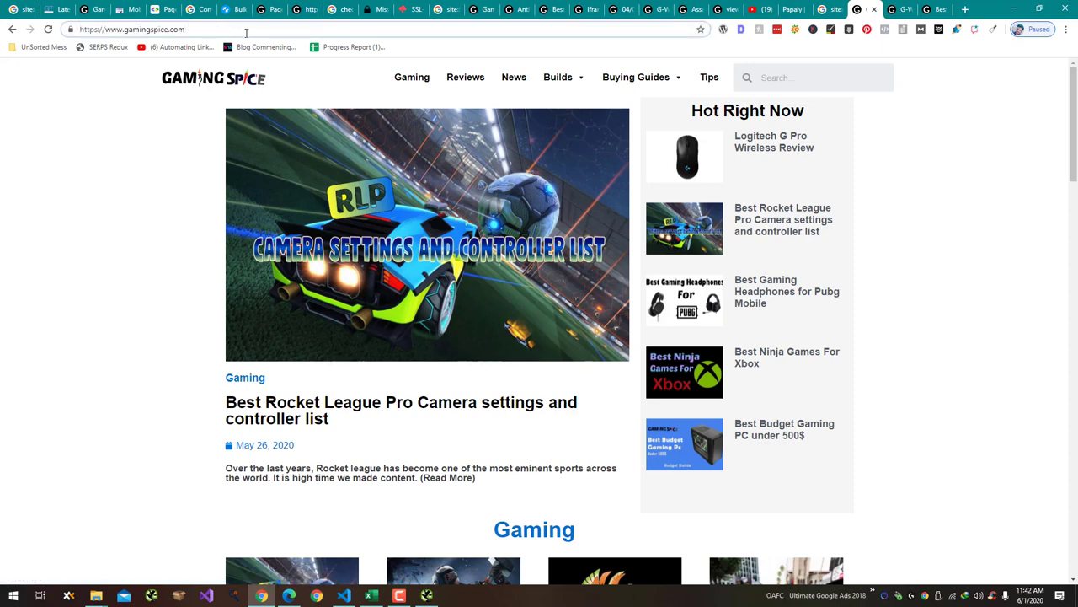
pyautogui.write('/home')
pyautogui.press('Return')
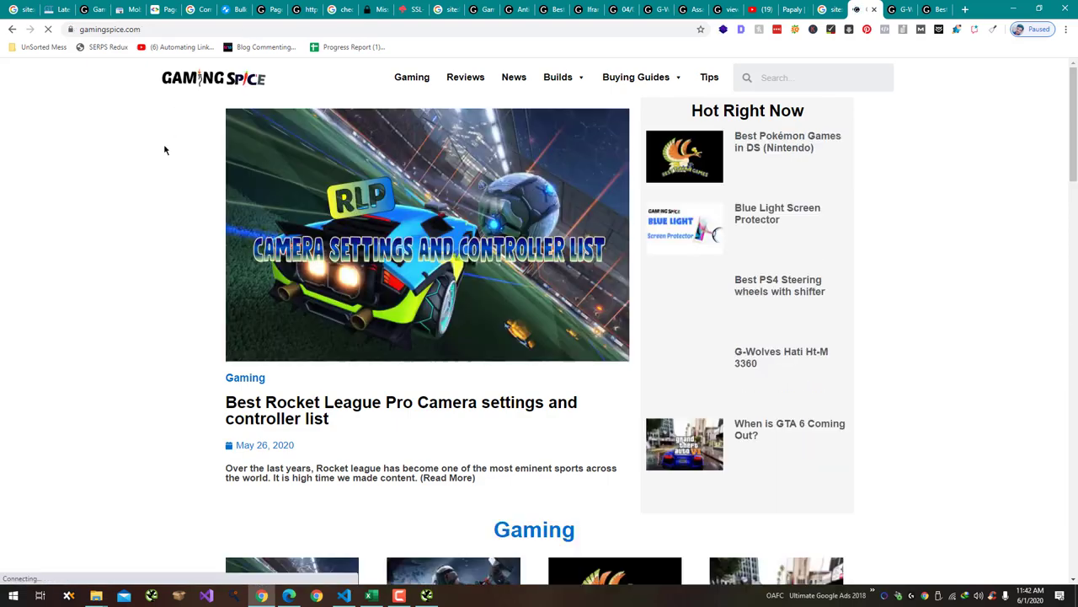
# Step: Return to the Excel audit sheet and mark the index.php or homepage problems check in row 127 as "Done"
pyautogui.hotkey('alt', 'Tab')
pyautogui.hotkey('alt', 'Tab')
pyautogui.hotkey('alt', 'Tab')
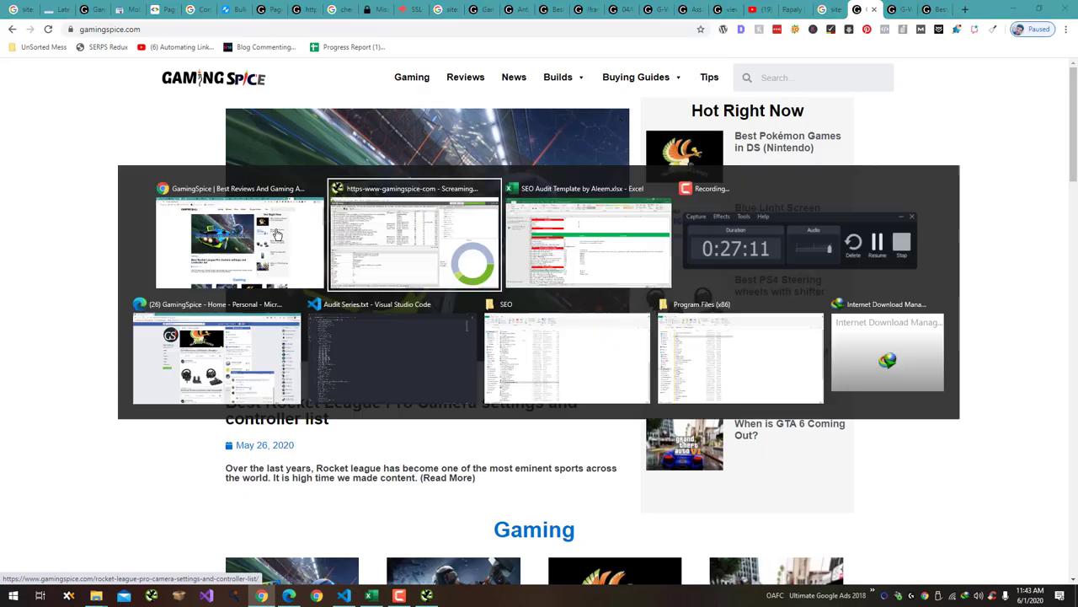
pyautogui.scroll(-1, 352, 333)
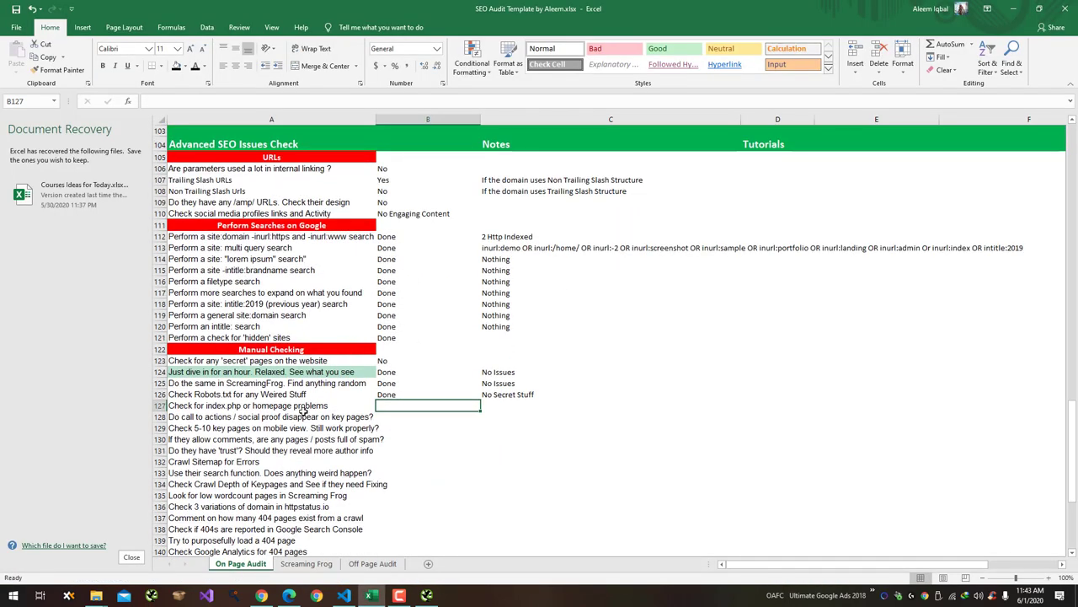
pyautogui.write('Done')
# Step: Enter the note "No Issues" for the index.php or homepage problems check in row 127
pyautogui.press('Tab')
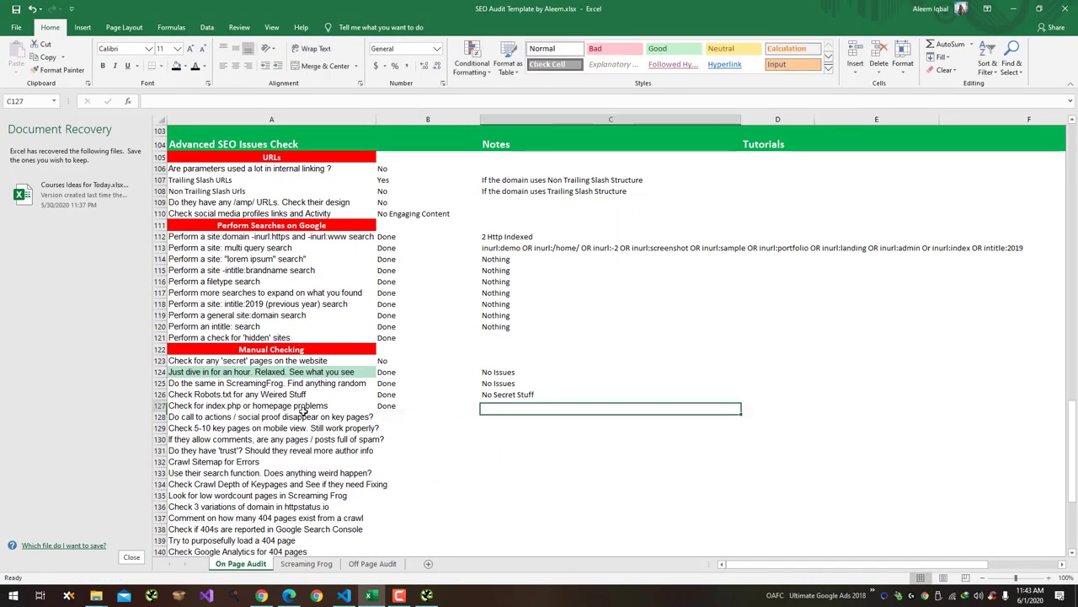
pyautogui.write('No Issues')
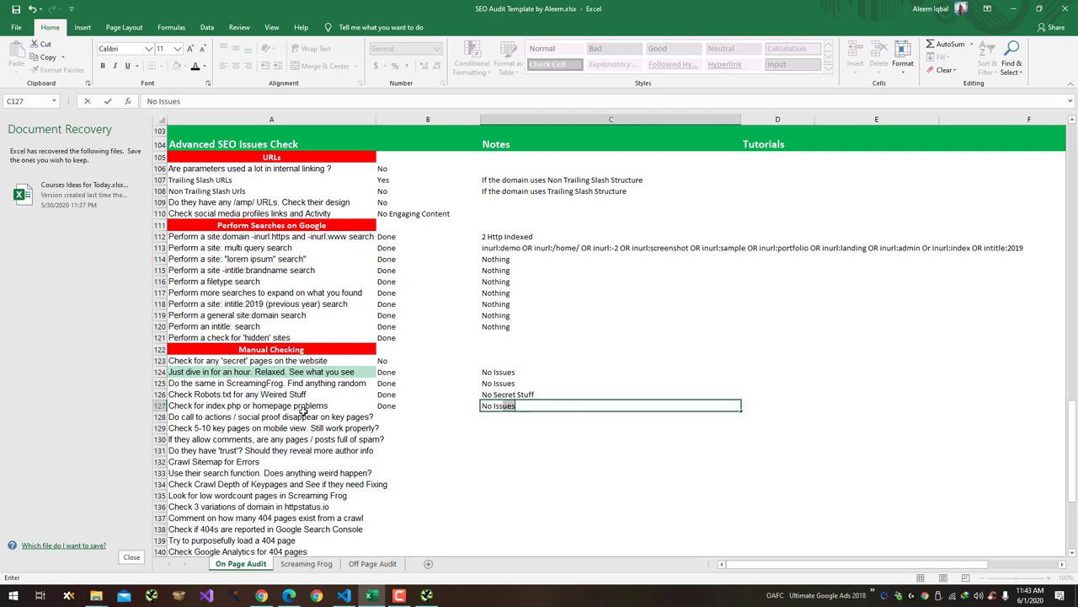
pyautogui.write('ses')
pyautogui.press('Return')
pyautogui.press('Up')
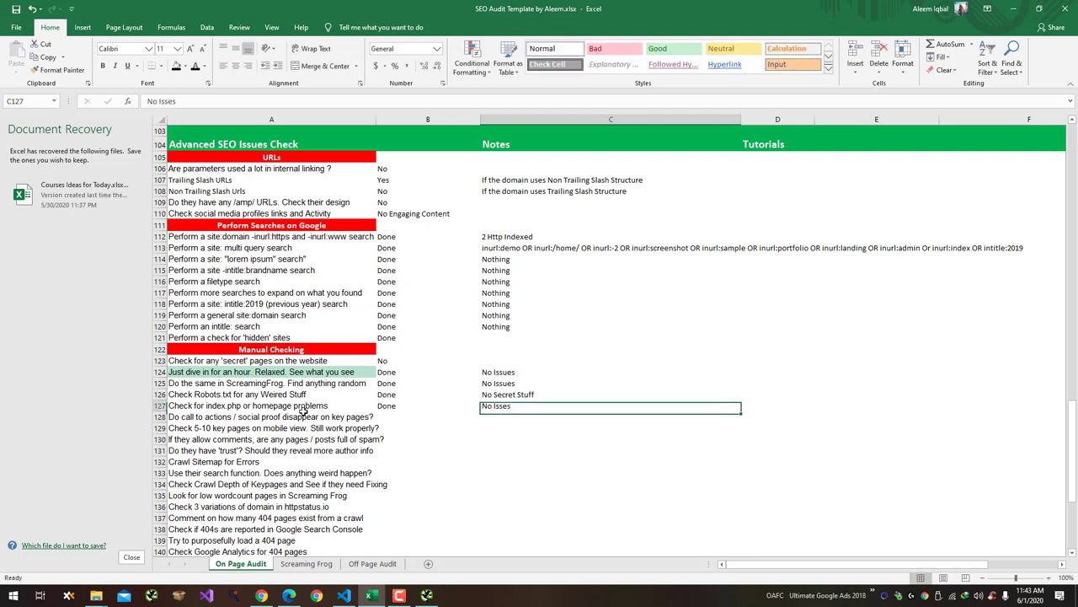
pyautogui.write('N')
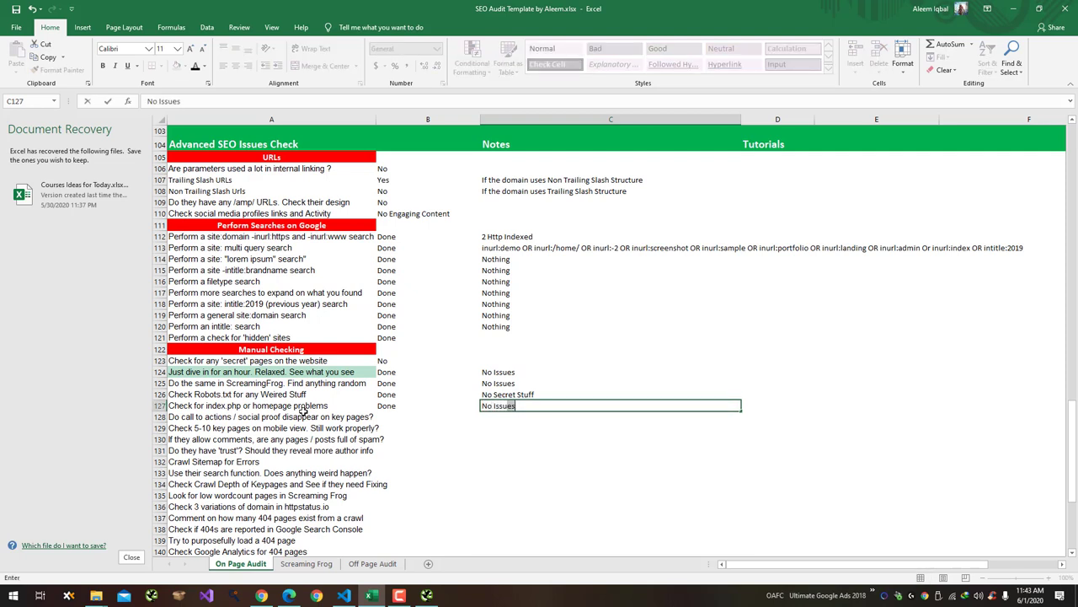
pyautogui.press('Return')
pyautogui.press('Left')
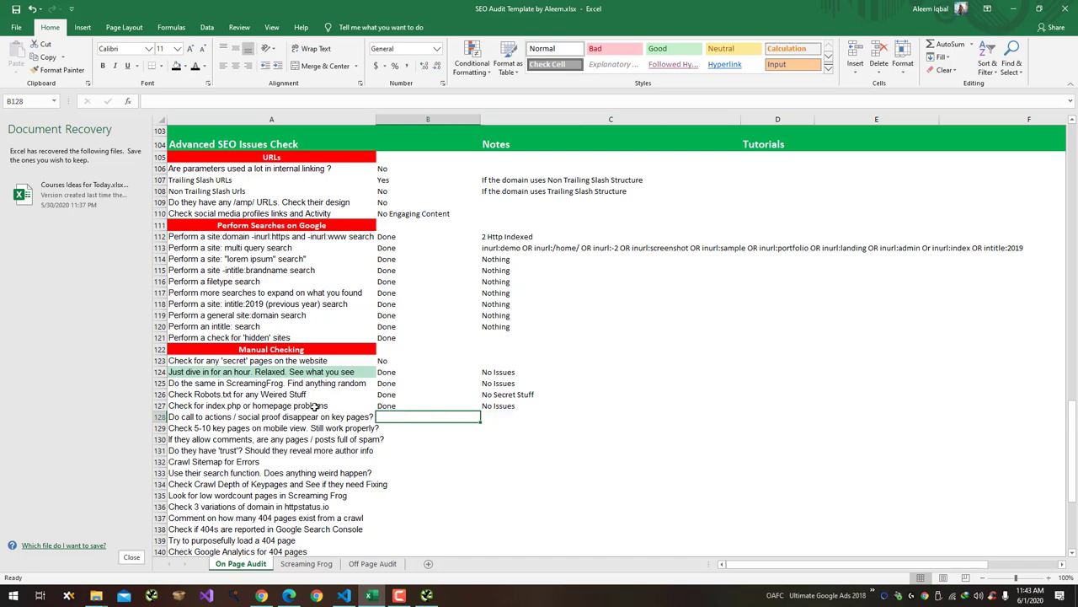
# Step: Switch to Chrome, look through the site's homepage for calls to action and social proof, and open the article on balancing gaming and studying
pyautogui.hotkey('alt', 'Tab')
pyautogui.scroll(-12, 315, 412)
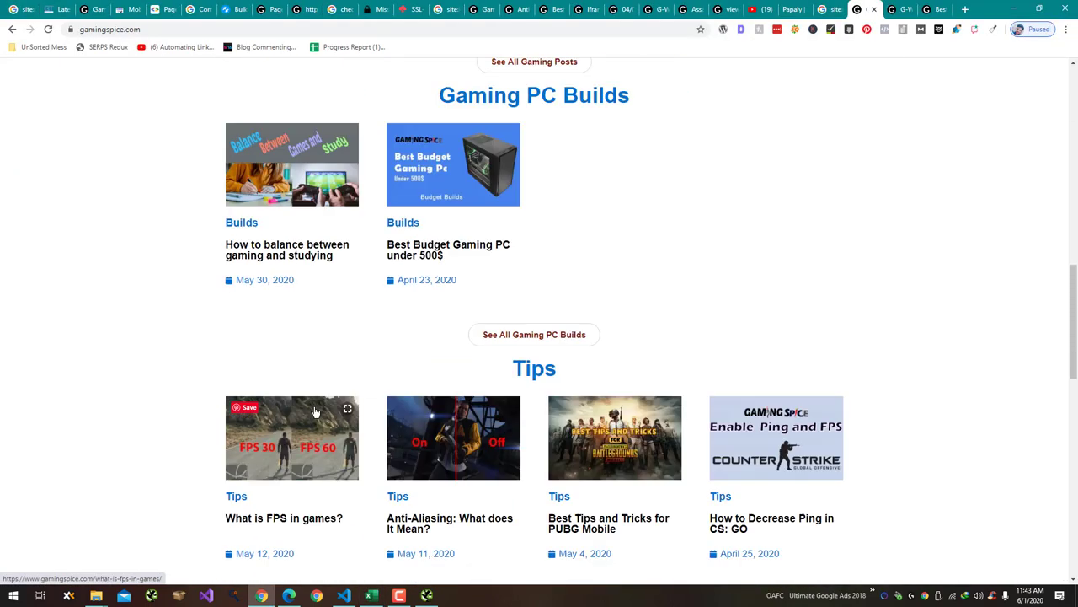
pyautogui.scroll(-6, 314, 412)
pyautogui.scroll(13, 314, 411)
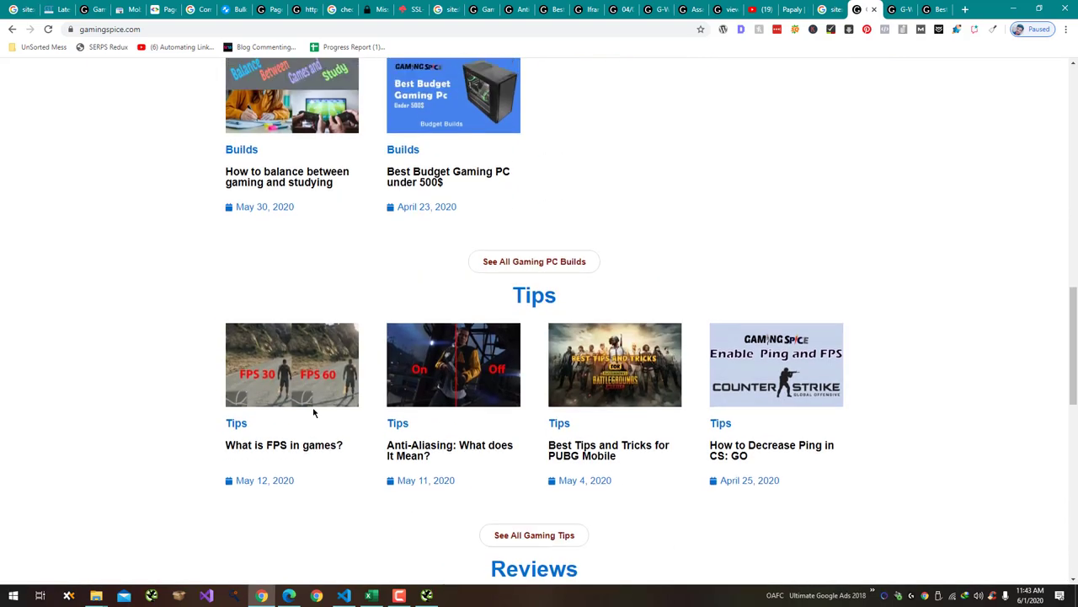
pyautogui.click(314, 412)
pyautogui.scroll(10, 315, 412)
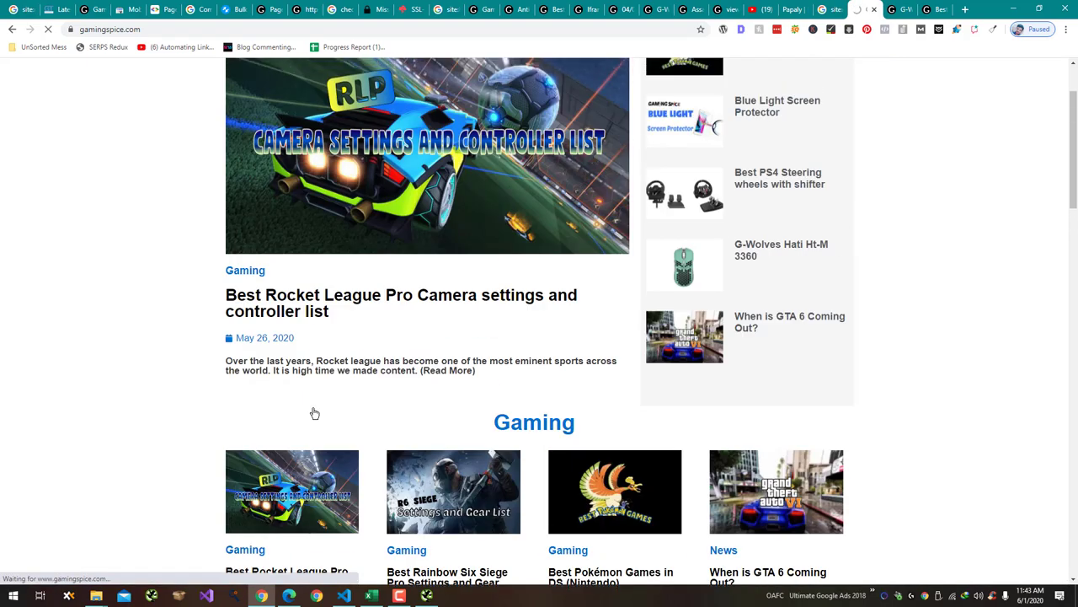
# Step: Examine the article on balancing gaming and studying for calls to action and social proof, against the row 128 checklist item
pyautogui.hotkey('alt', 'Tab')
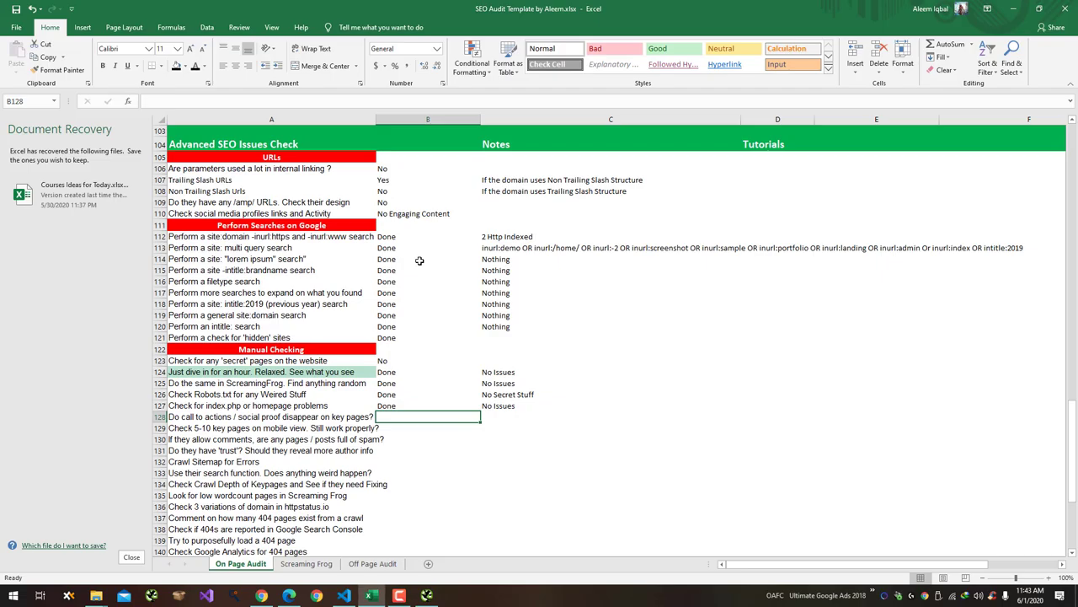
pyautogui.hotkey('alt', 'Tab')
pyautogui.scroll(-15, 419, 263)
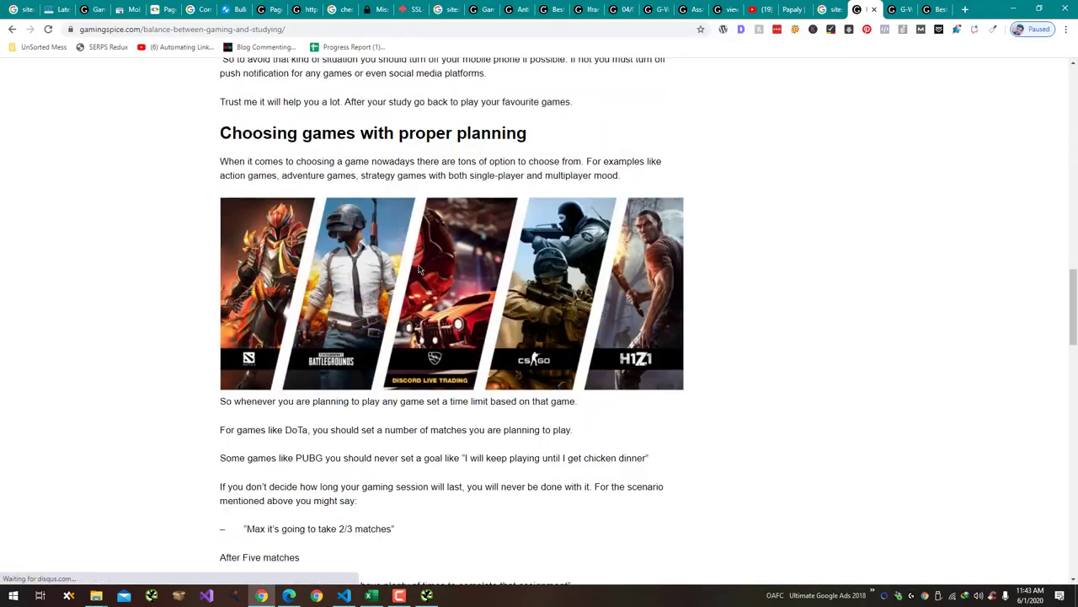
pyautogui.scroll(-20, 419, 268)
pyautogui.scroll(5, 409, 284)
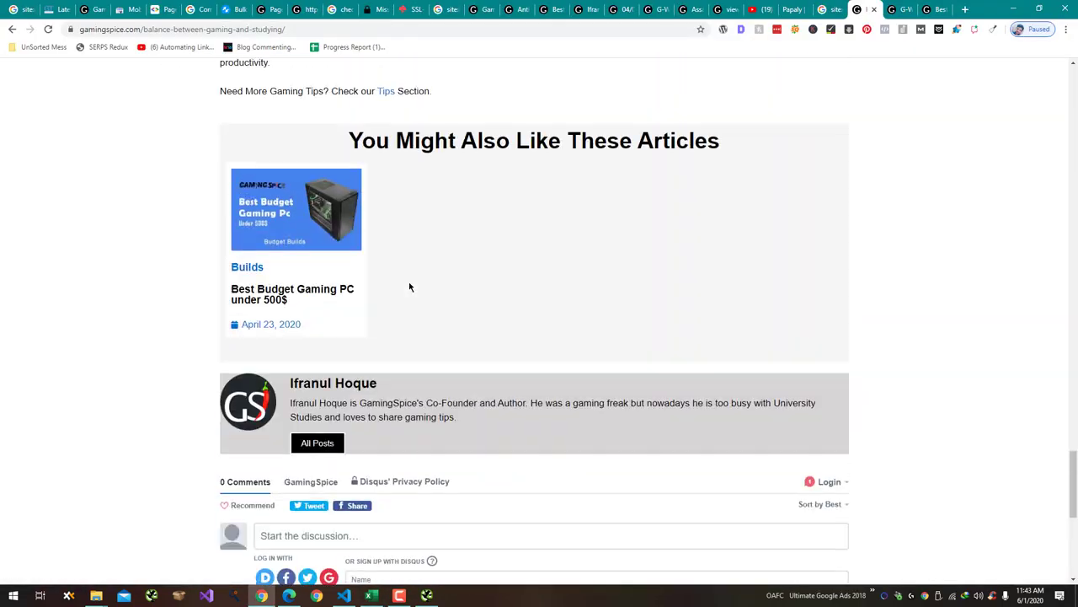
pyautogui.scroll(10, 409, 282)
pyautogui.hotkey('alt', 'Tab')
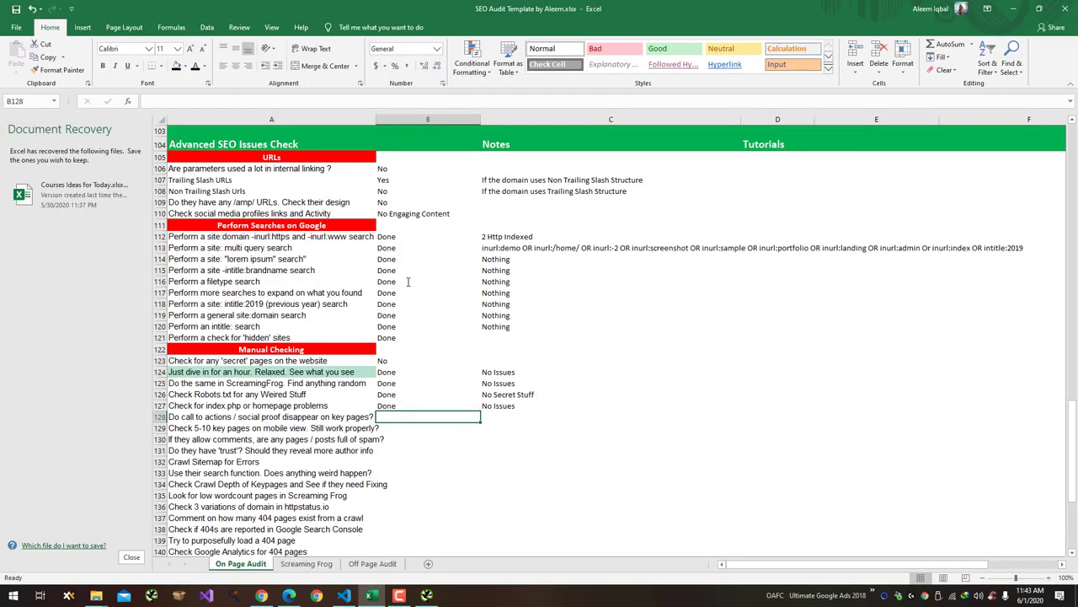
pyautogui.hotkey('alt', 'Tab')
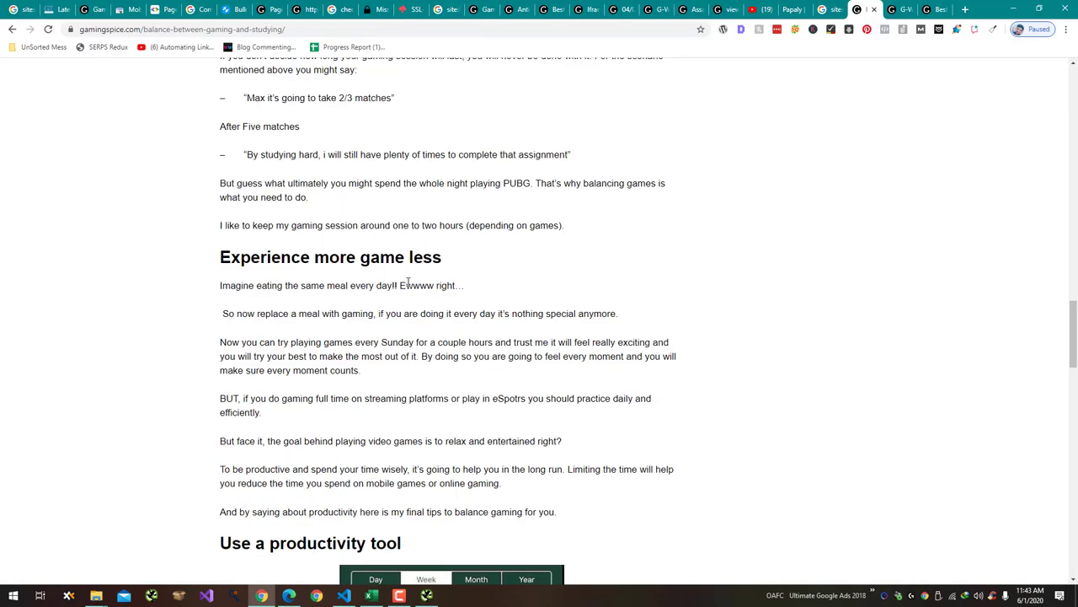
pyautogui.scroll(-10, 393, 324)
# Step: Switch to the Excel audit sheet and mark the call to action / social proof check in row 128 as "Done"
pyautogui.hotkey('alt', 'Tab')
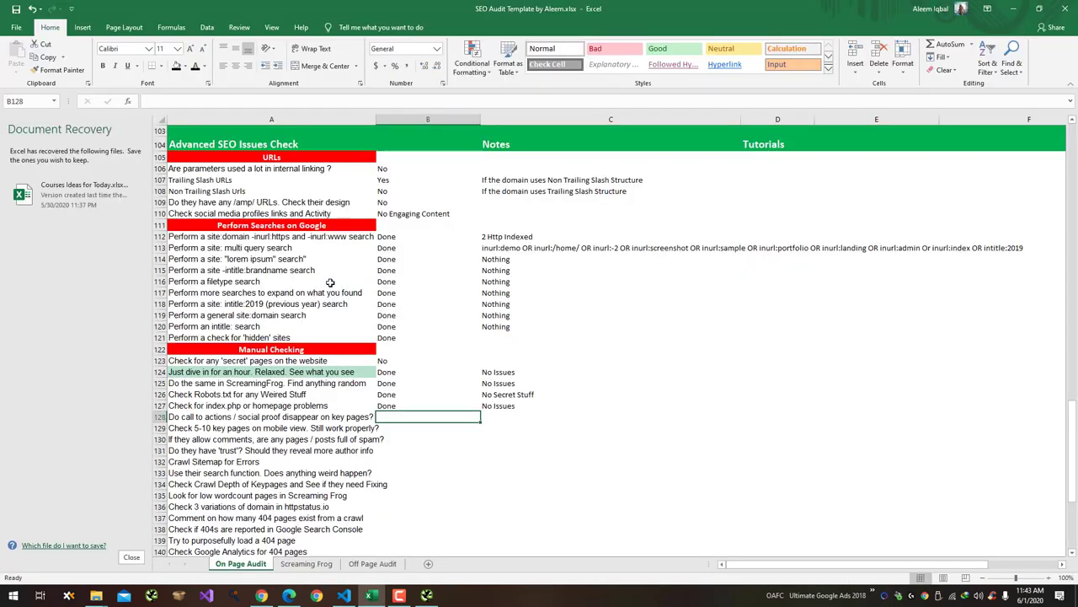
pyautogui.press('Right')
pyautogui.press('Up')
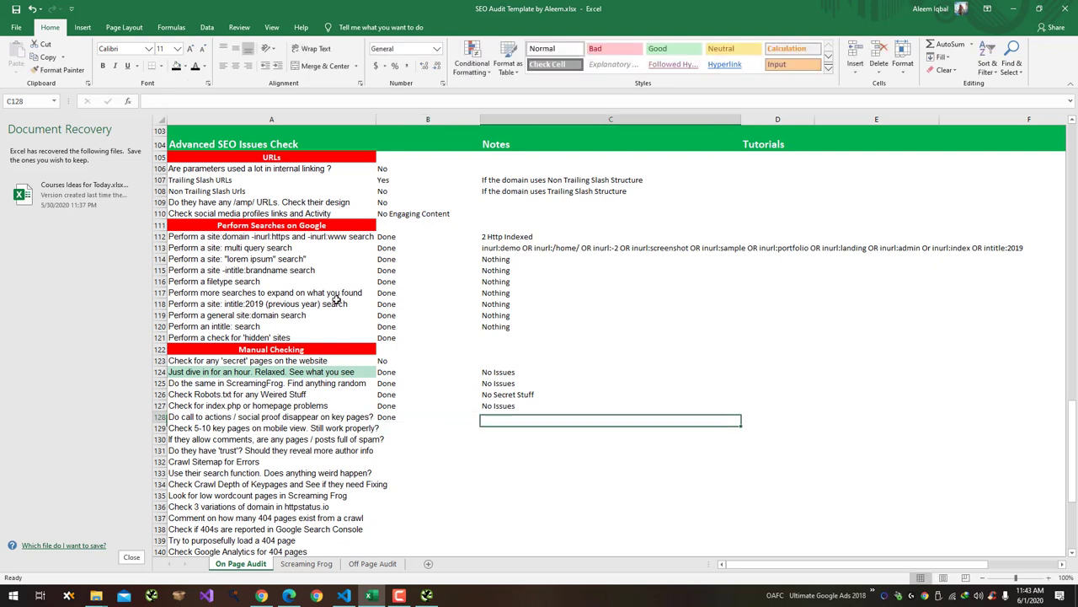
# Step: Enter the note "No Issues" for the call to action / social proof check in row 128
pyautogui.write('No')
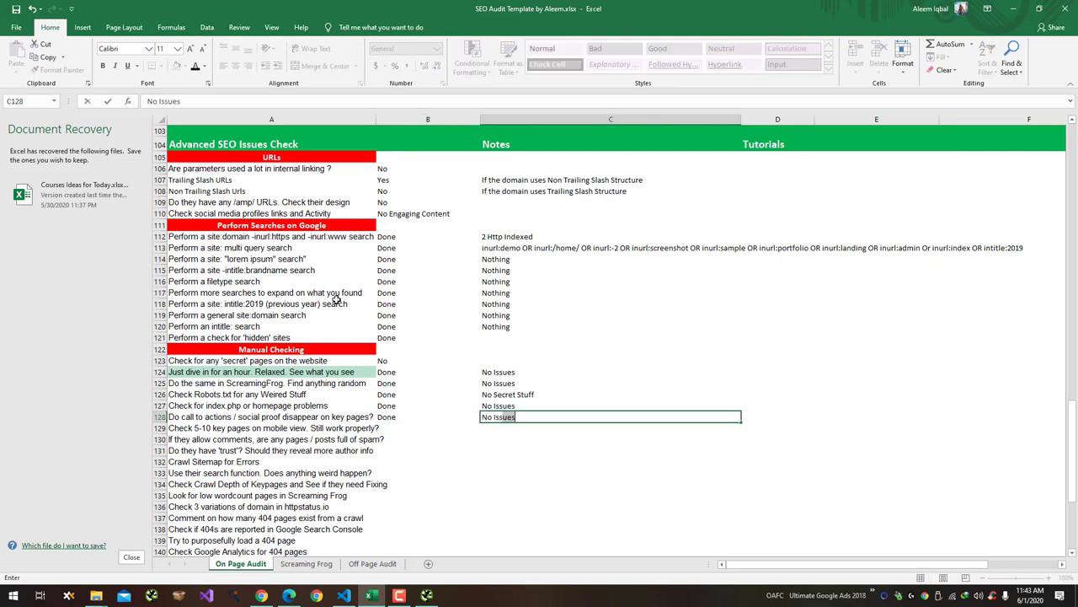
pyautogui.write(' Is')
pyautogui.press('Return')
pyautogui.press('Left')
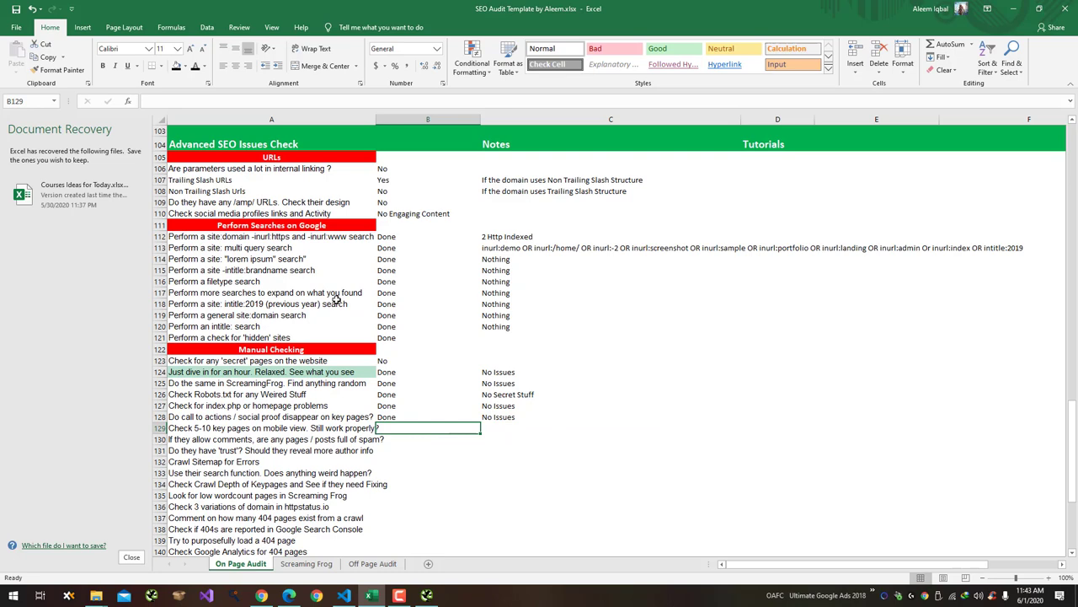
# Step: Switch to Chrome, turn on mobile device emulation for the article on balancing gaming and studying, and review its layout
pyautogui.hotkey('alt', 'Tab')
pyautogui.rightClick(81, 329)
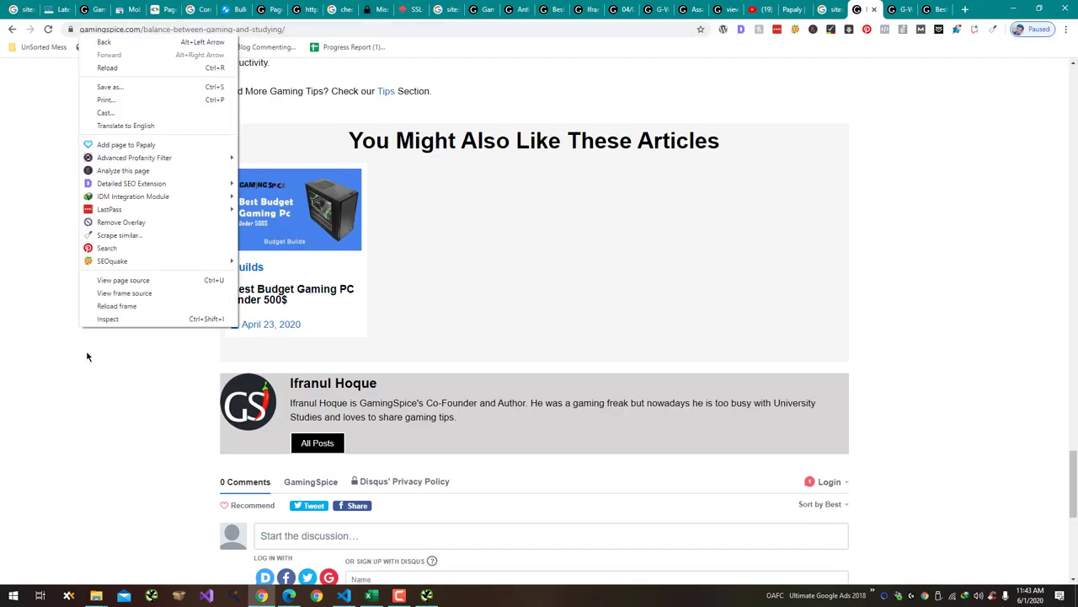
pyautogui.click(108, 319)
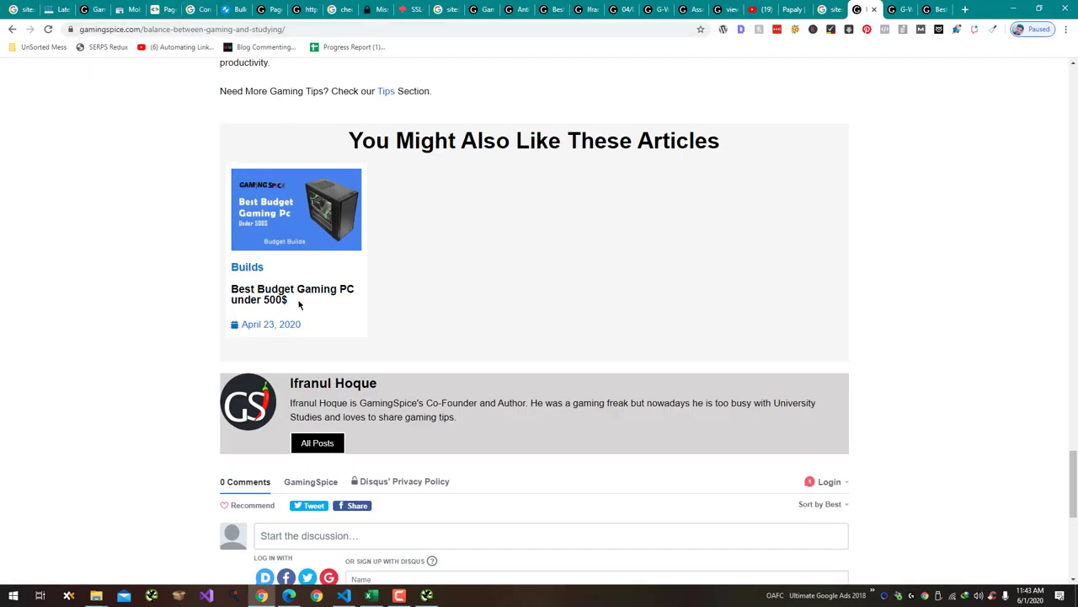
pyautogui.click(27, 405)
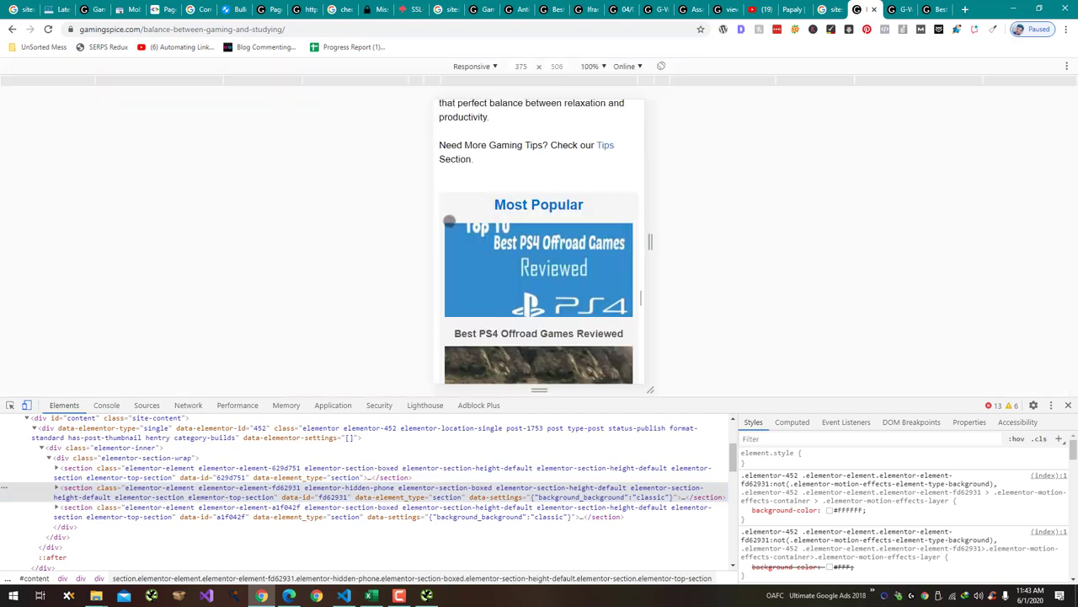
pyautogui.scroll(10, 502, 223)
pyautogui.scroll(10, 502, 222)
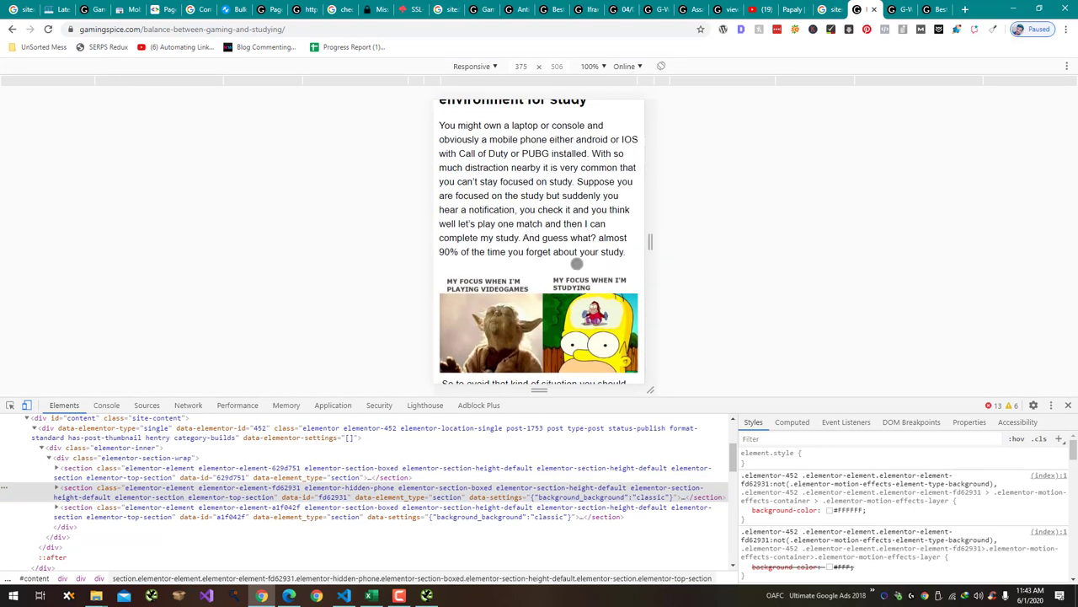
pyautogui.scroll(15, 569, 175)
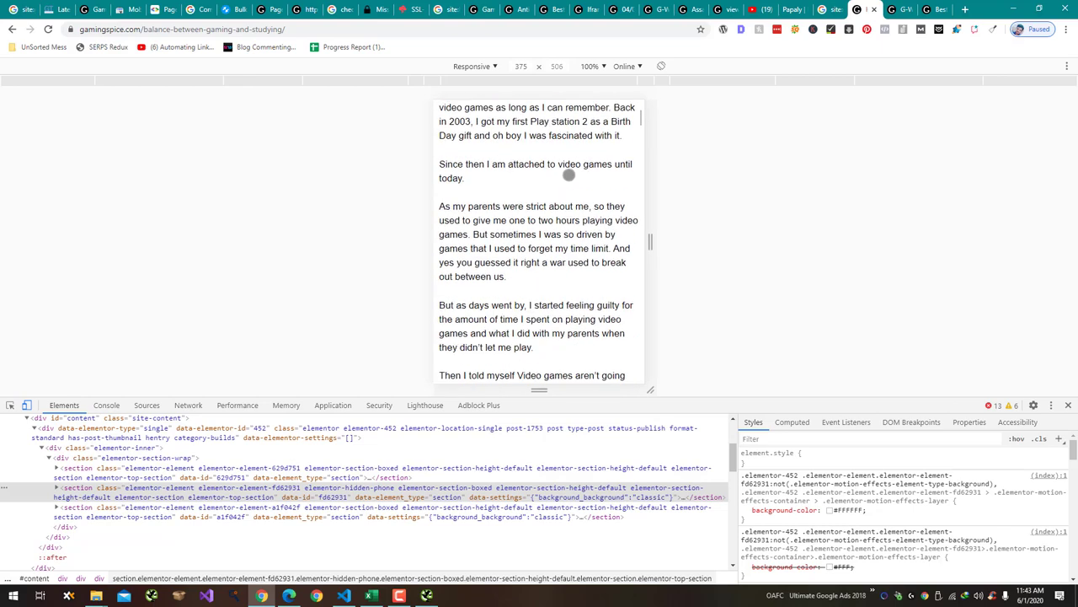
# Step: Open the Rocket League Pro camera settings article from the homepage and check that its layout works on mobile
pyautogui.click(506, 118)
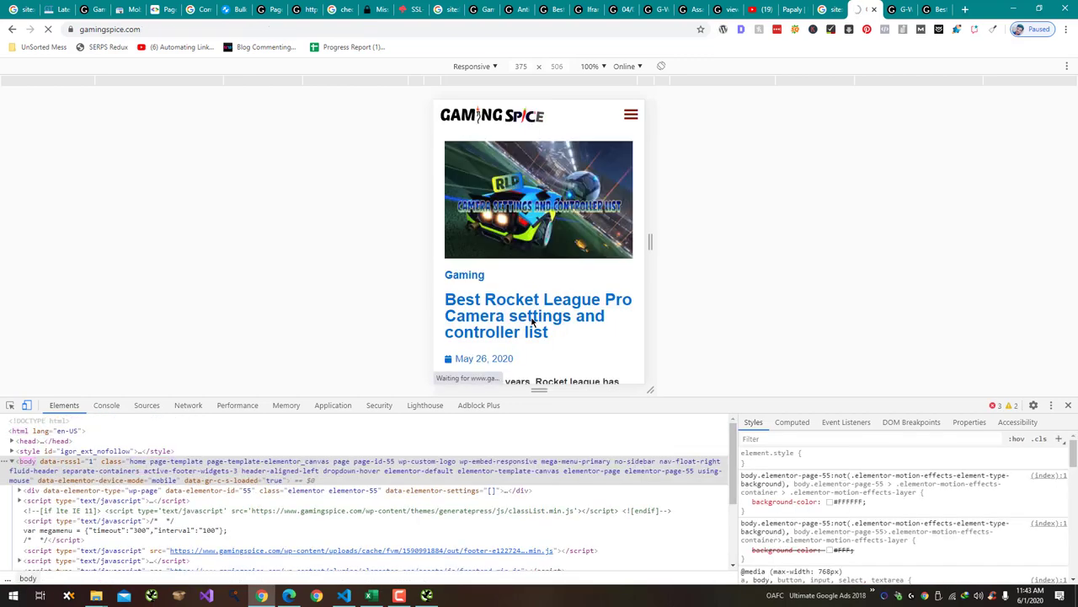
pyautogui.click(532, 320)
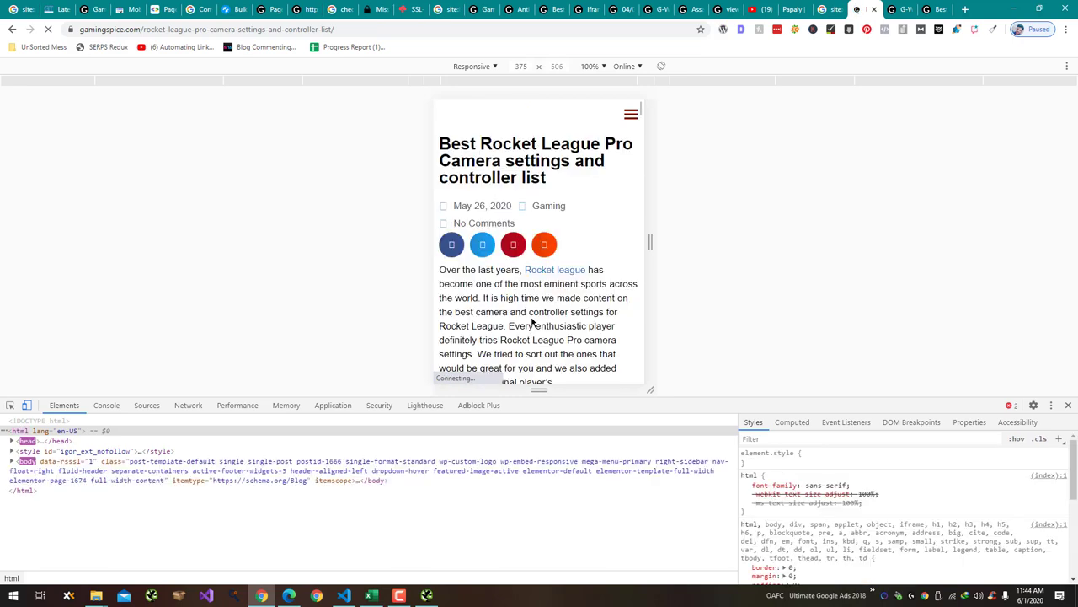
pyautogui.click(26, 405)
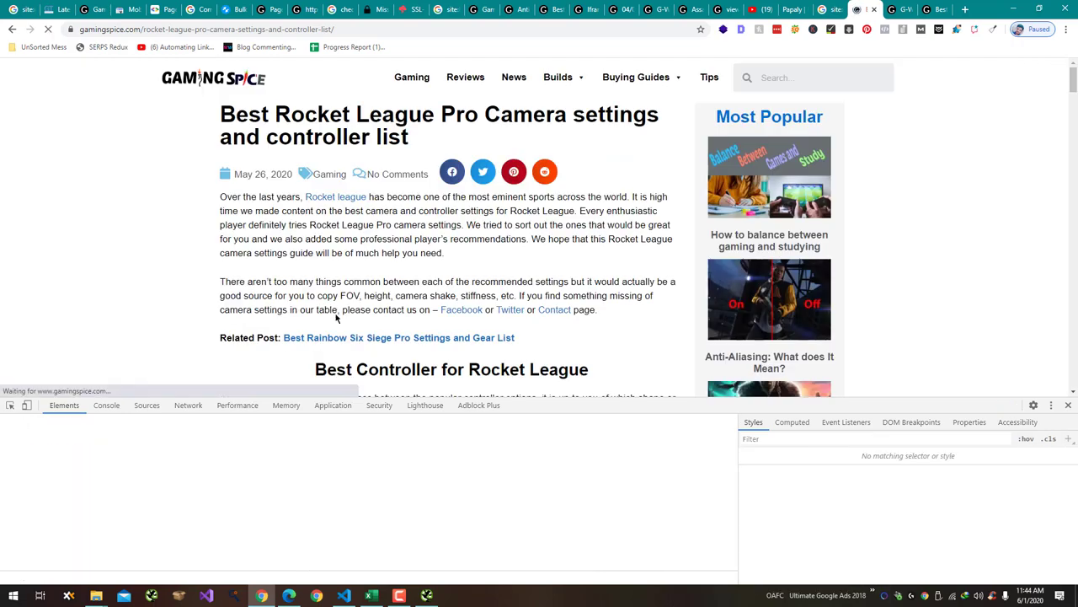
pyautogui.click(26, 405)
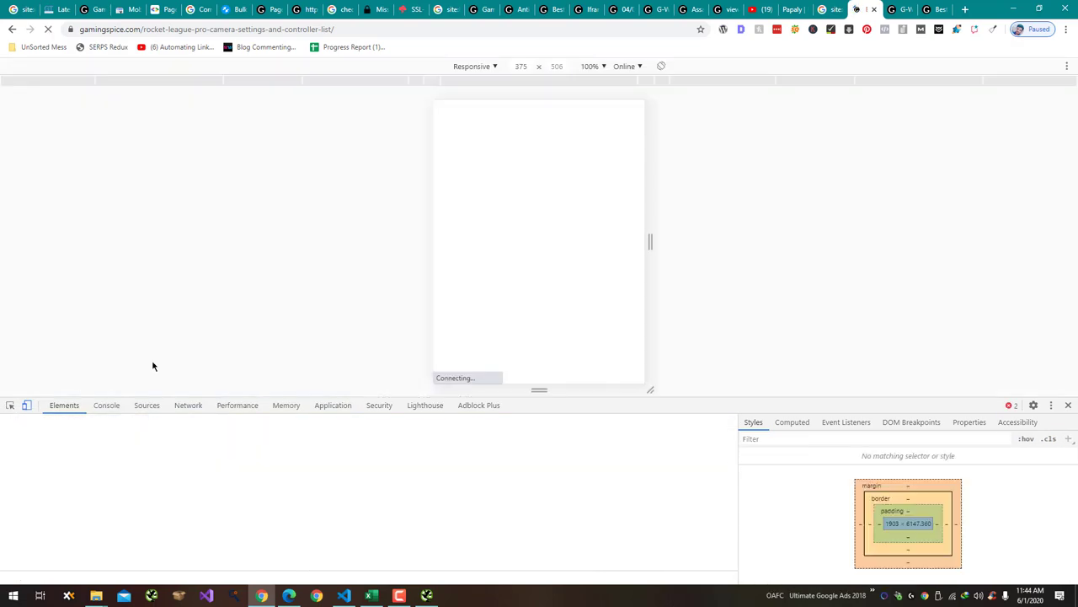
pyautogui.scroll(-15, 531, 246)
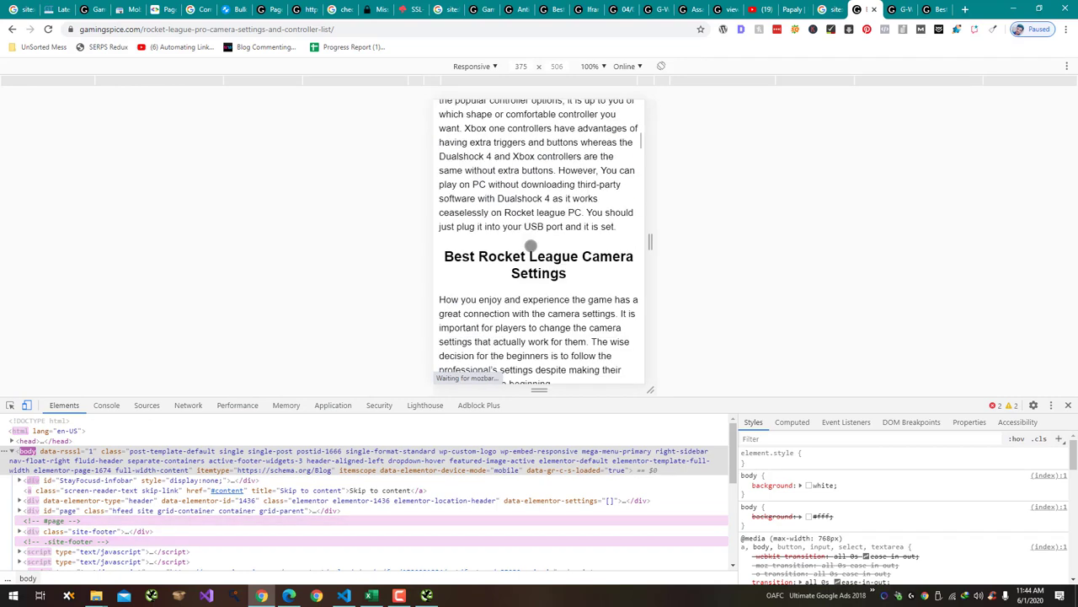
pyautogui.scroll(-10, 531, 246)
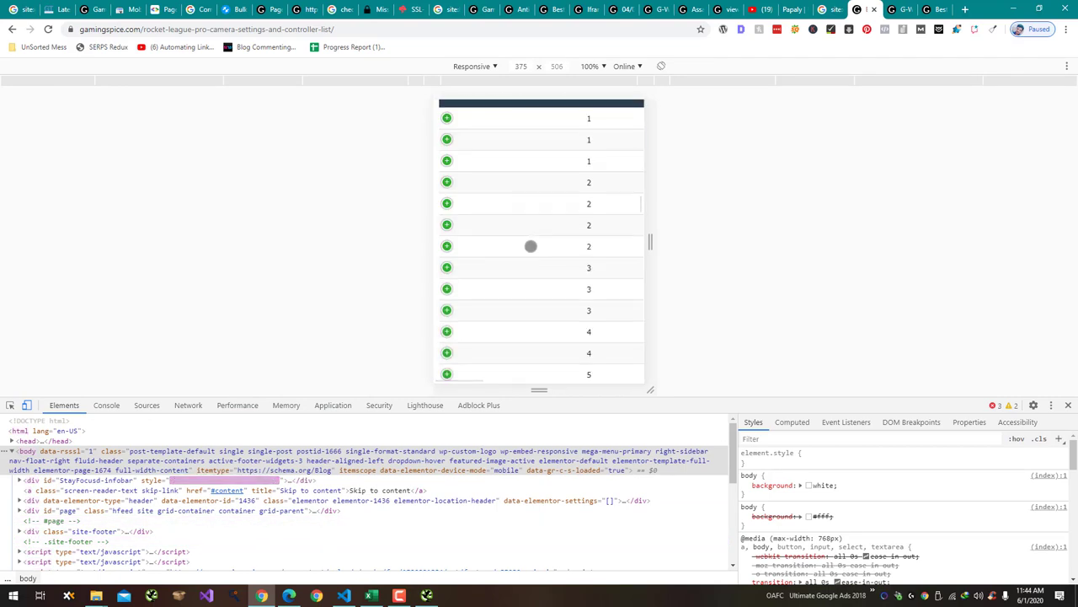
pyautogui.scroll(-20, 530, 246)
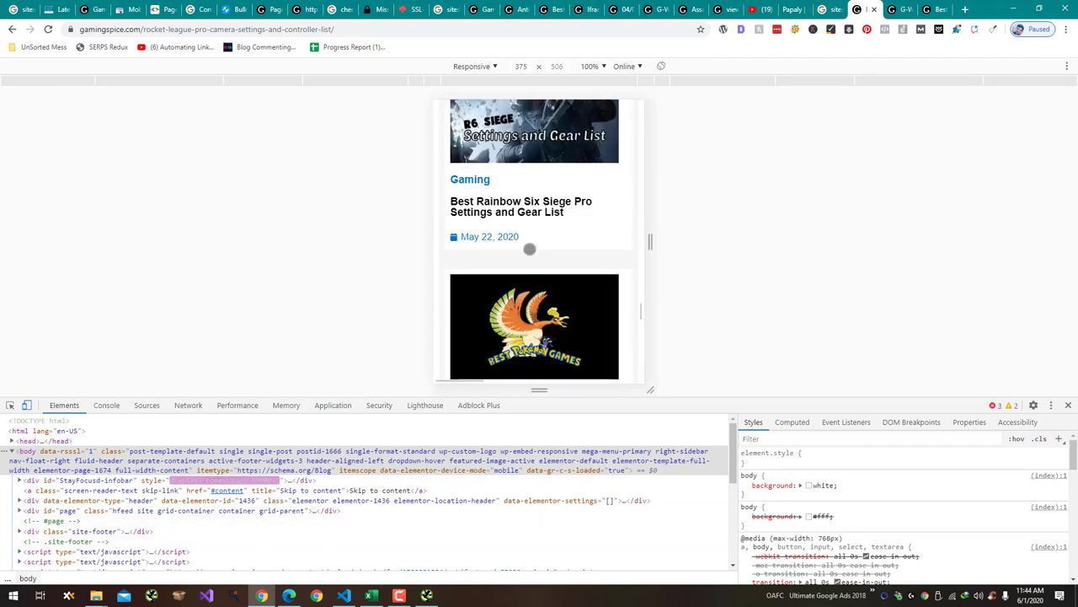
pyautogui.scroll(-5, 526, 209)
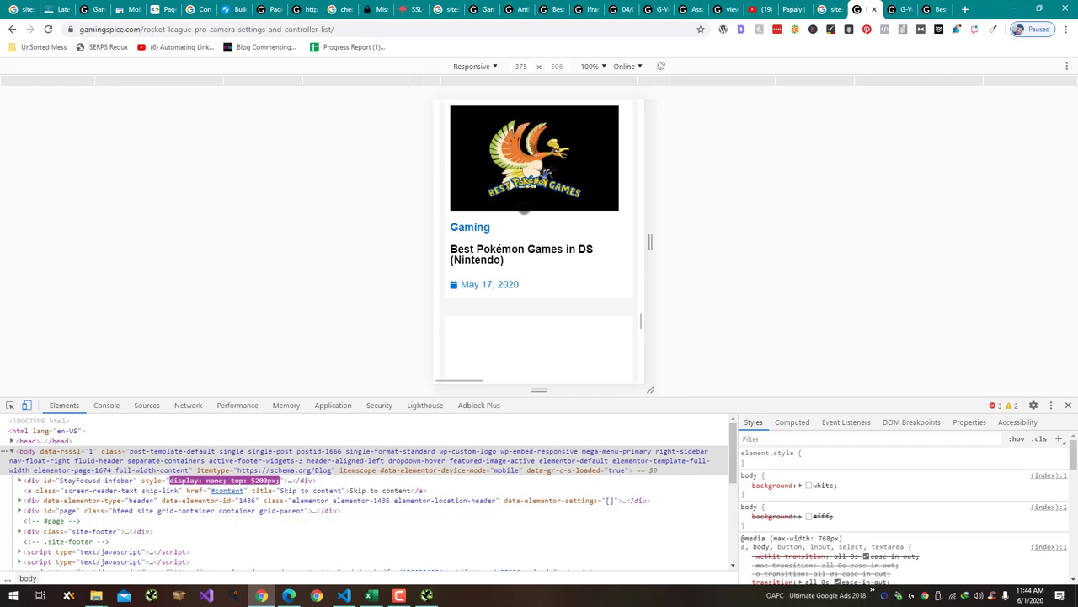
# Step: Open the Best Pokémon Games in DS article and examine its mobile layout from the content down to the footer links
pyautogui.click(552, 246)
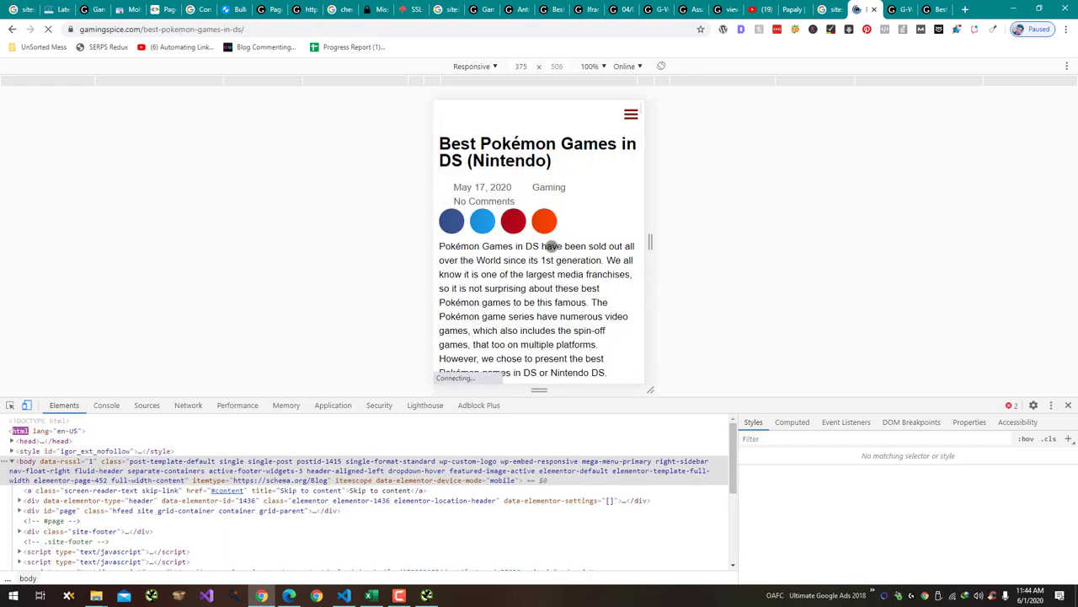
pyautogui.scroll(-15, 552, 246)
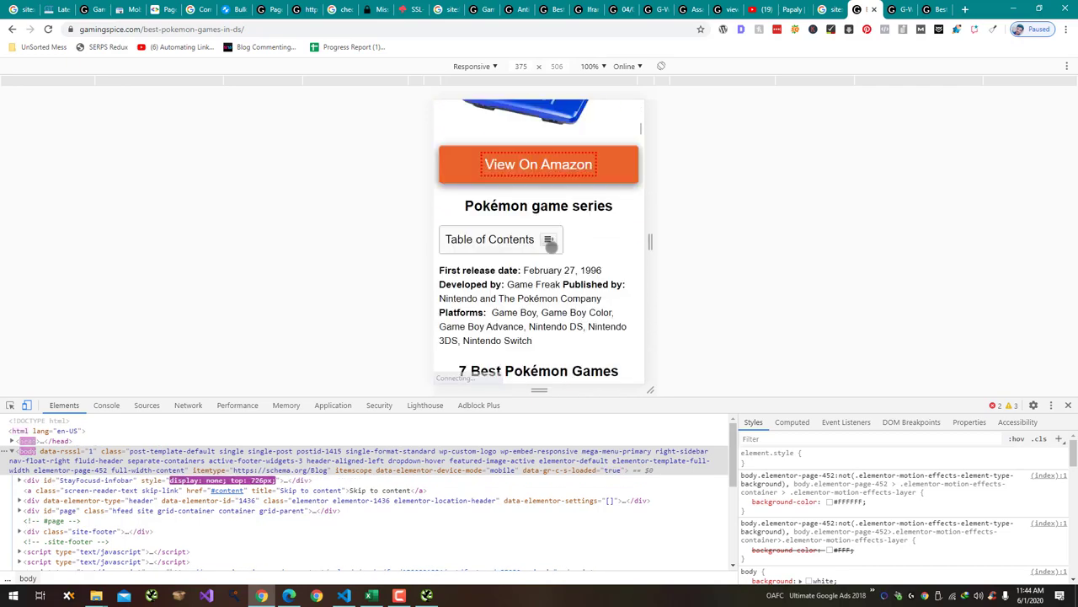
pyautogui.scroll(-15, 551, 247)
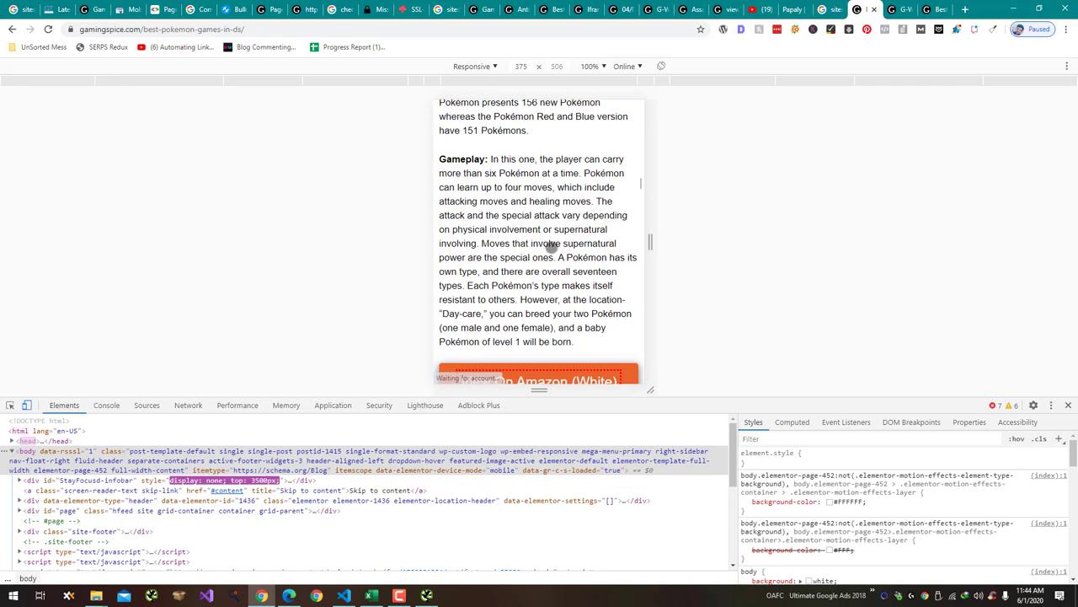
pyautogui.scroll(-15, 551, 246)
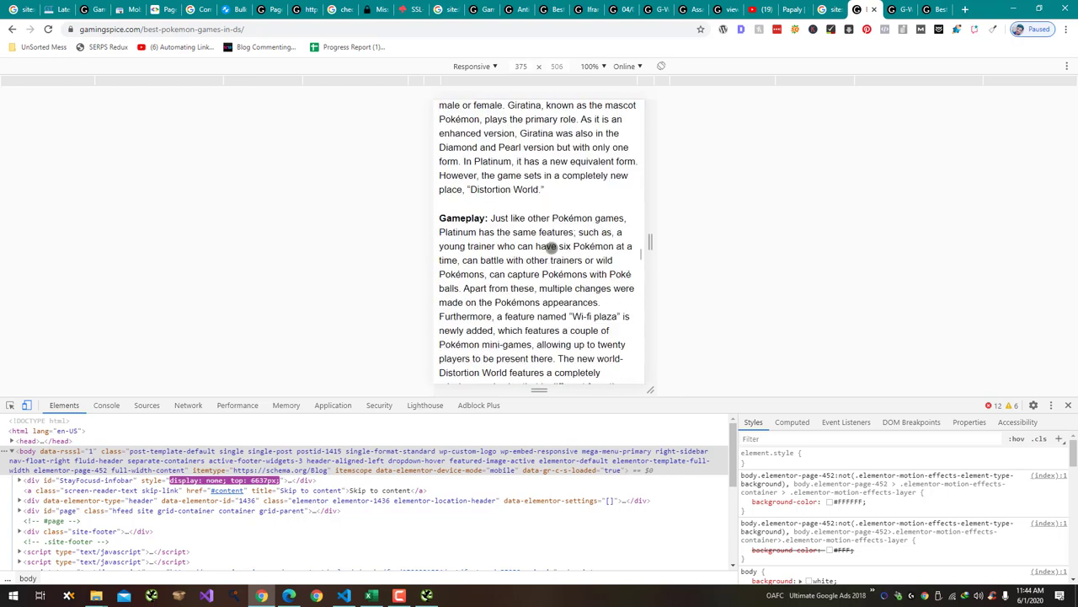
pyautogui.scroll(-15, 552, 246)
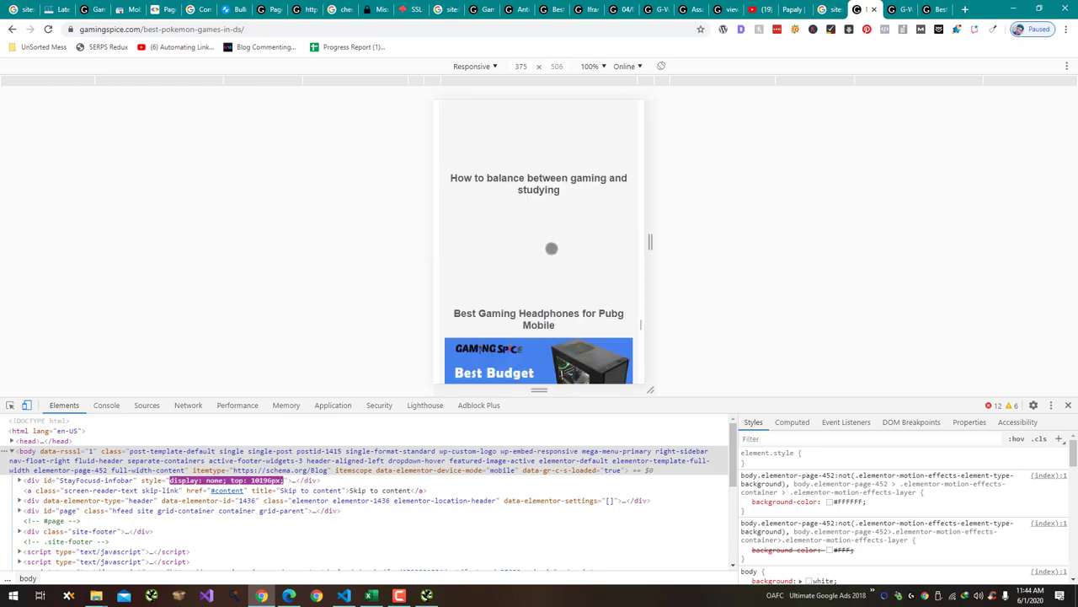
pyautogui.scroll(-6, 552, 248)
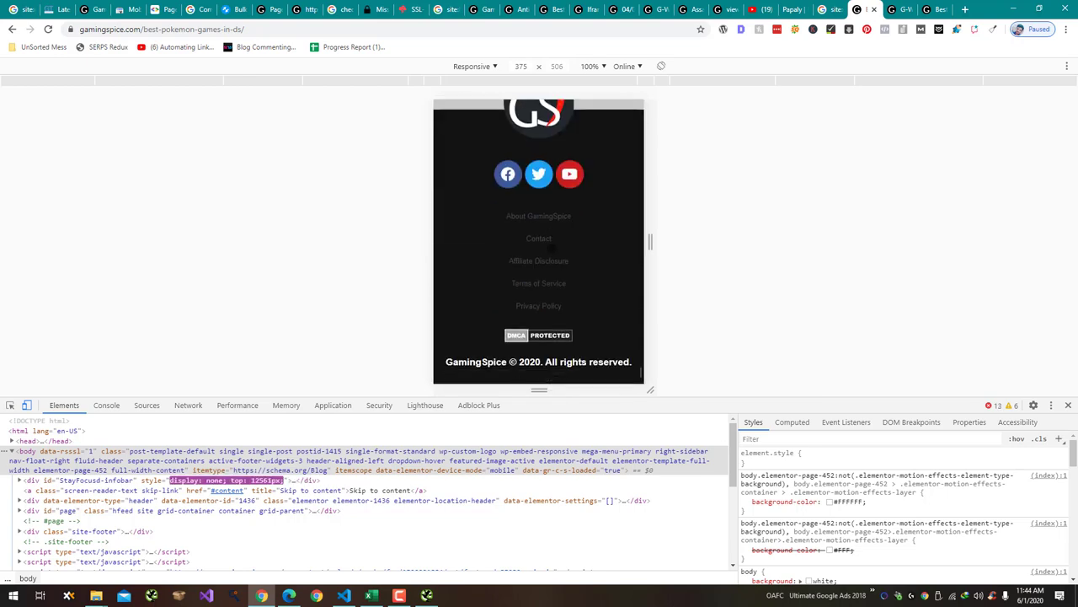
pyautogui.scroll(6, 552, 248)
pyautogui.scroll(-2, 552, 248)
pyautogui.scroll(-5, 552, 248)
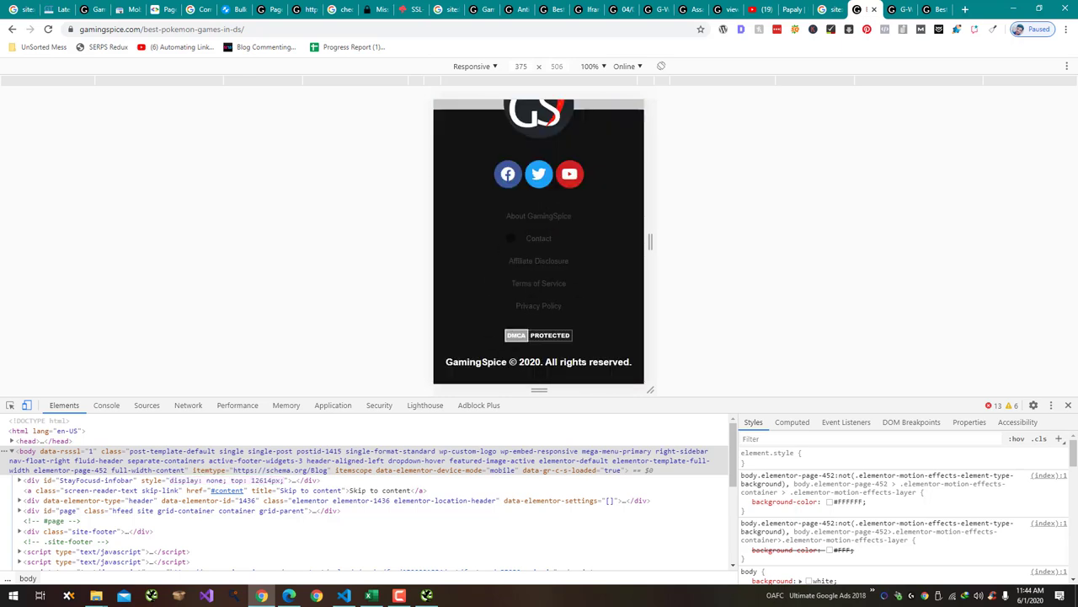
pyautogui.scroll(1, 510, 238)
pyautogui.scroll(-1, 511, 237)
# Step: Inspect the text colour of the "About GamingSpice" footer link and compare the footer with device emulation off and on
pyautogui.click(11, 407)
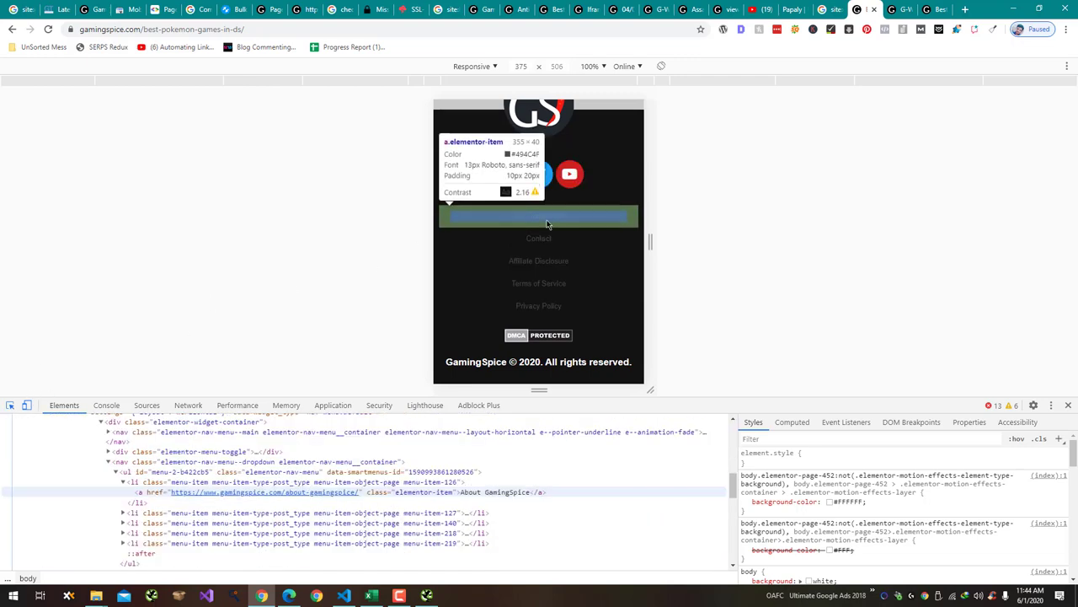
pyautogui.click(543, 216)
pyautogui.click(26, 405)
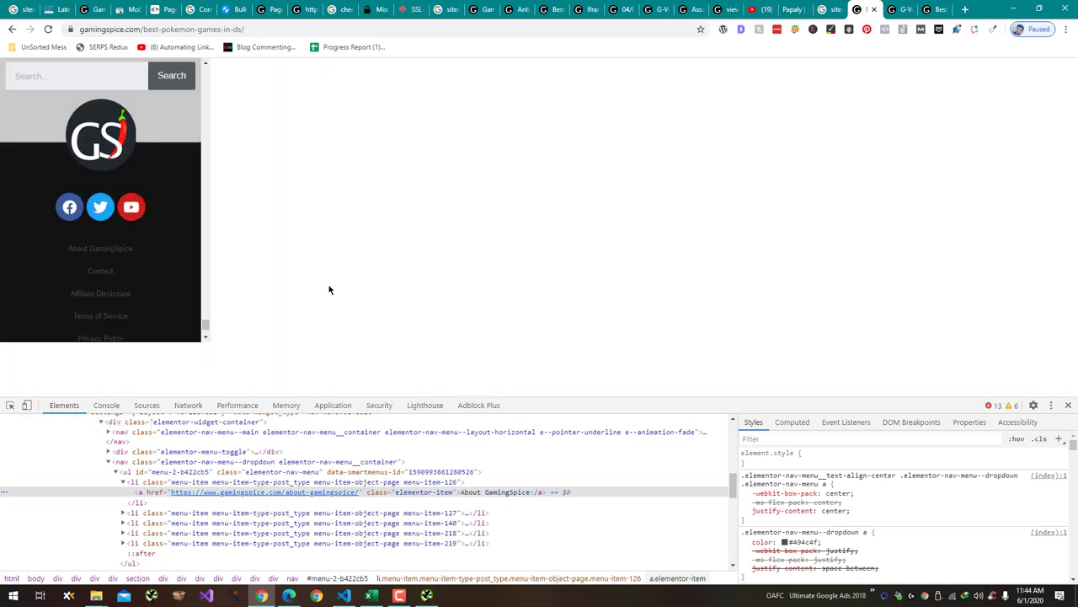
pyautogui.click(26, 405)
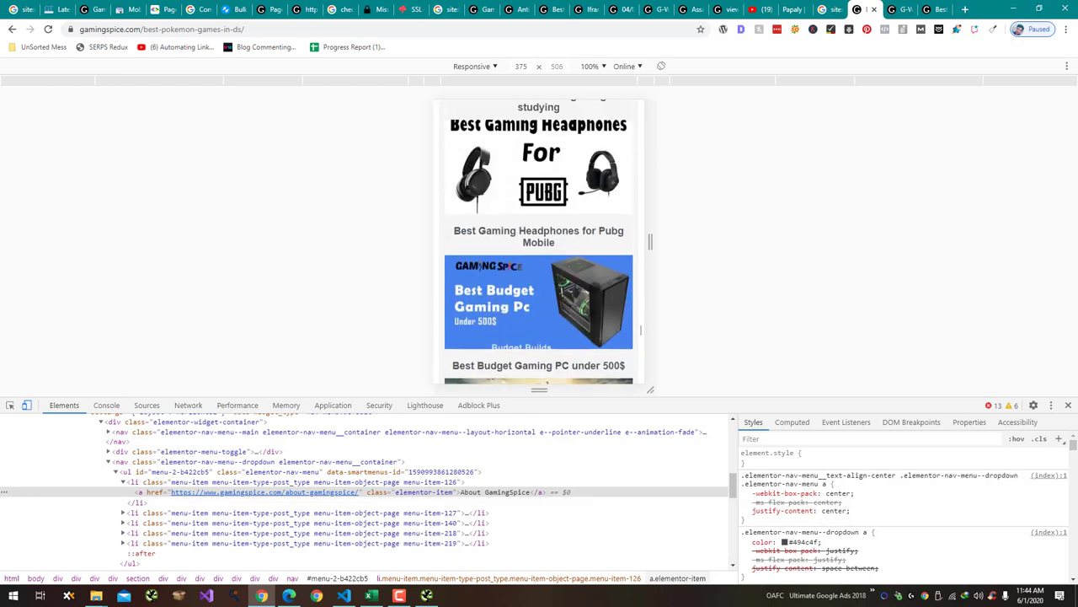
# Step: Open the article on balancing gaming and studying from the Most Popular list and check its full mobile layout
pyautogui.scroll(6, 577, 293)
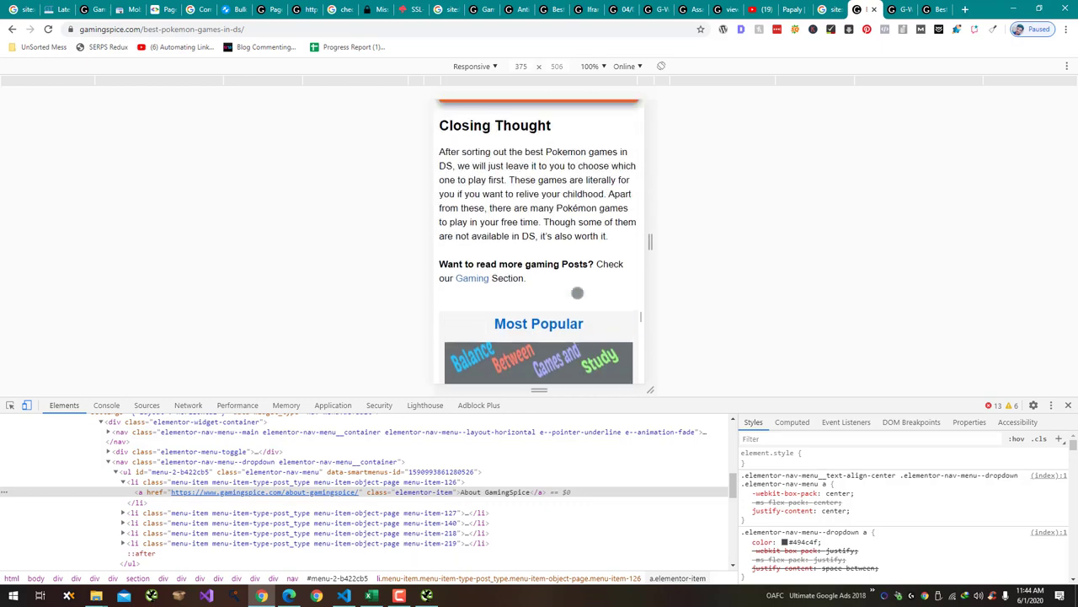
pyautogui.scroll(-3, 577, 292)
pyautogui.click(549, 239)
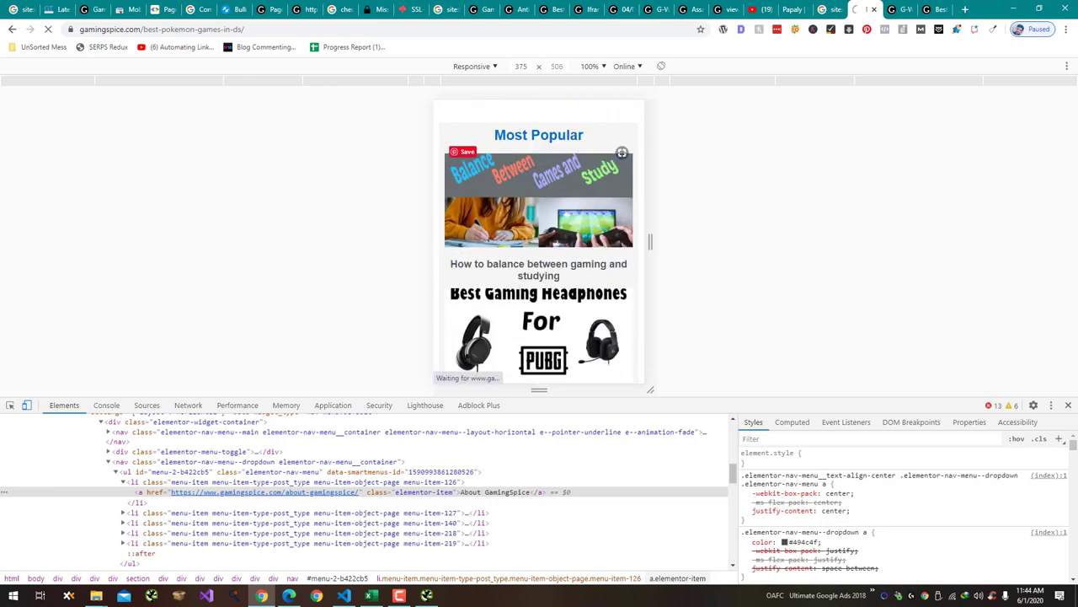
pyautogui.scroll(-10, 548, 235)
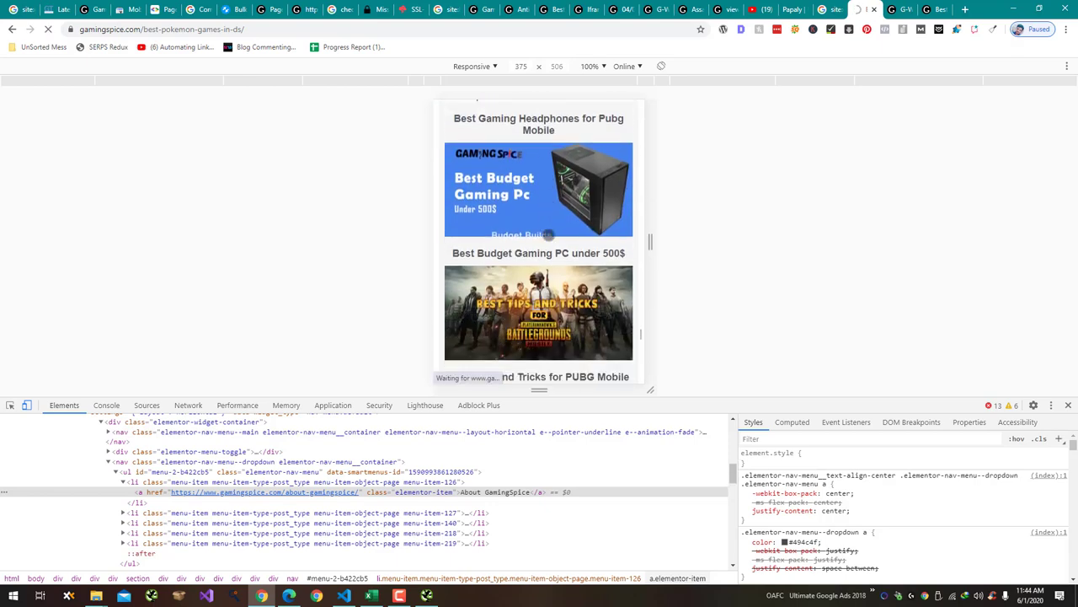
pyautogui.scroll(-12, 549, 235)
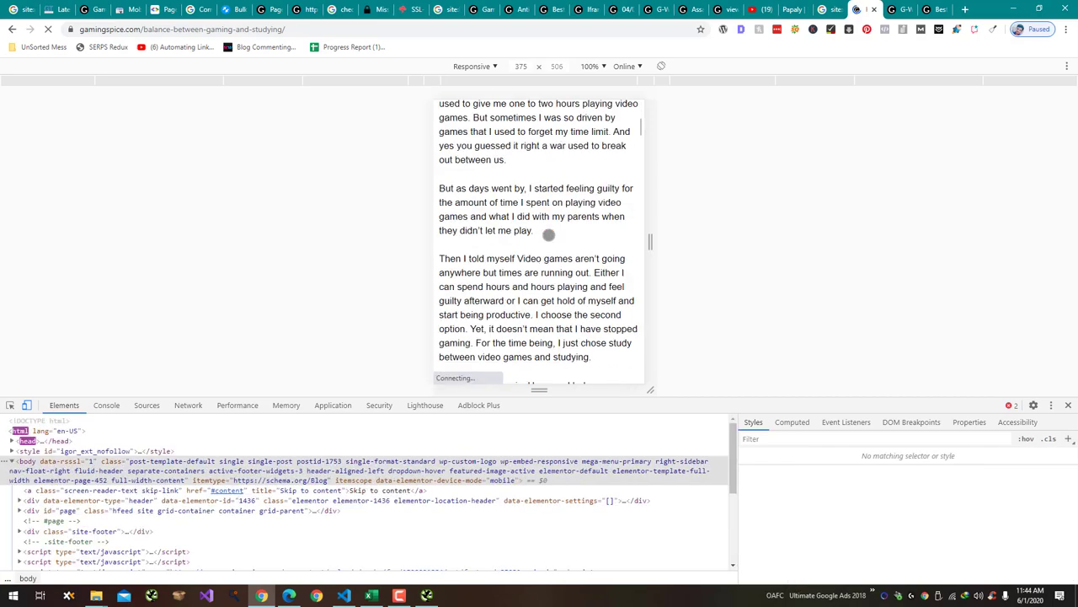
pyautogui.scroll(-15, 548, 234)
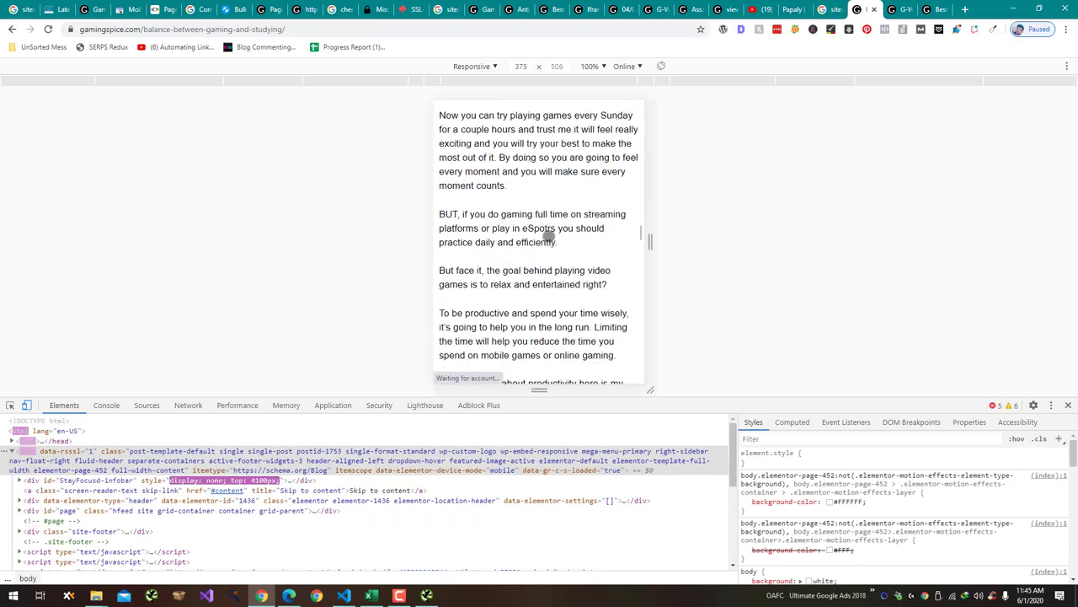
pyautogui.scroll(-5, 548, 235)
# Step: Switch to the Excel audit sheet and mark the mobile view check in row 129 as "Done" with the note "Footer Color Issues"
pyautogui.hotkey('alt', 'Tab')
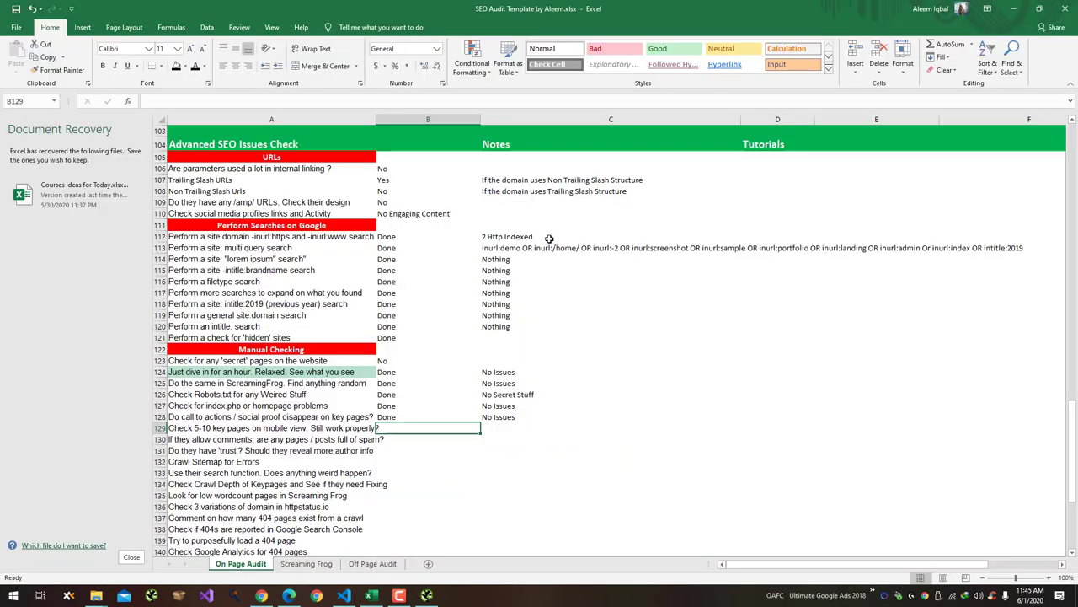
pyautogui.write('Done')
pyautogui.press('Tab')
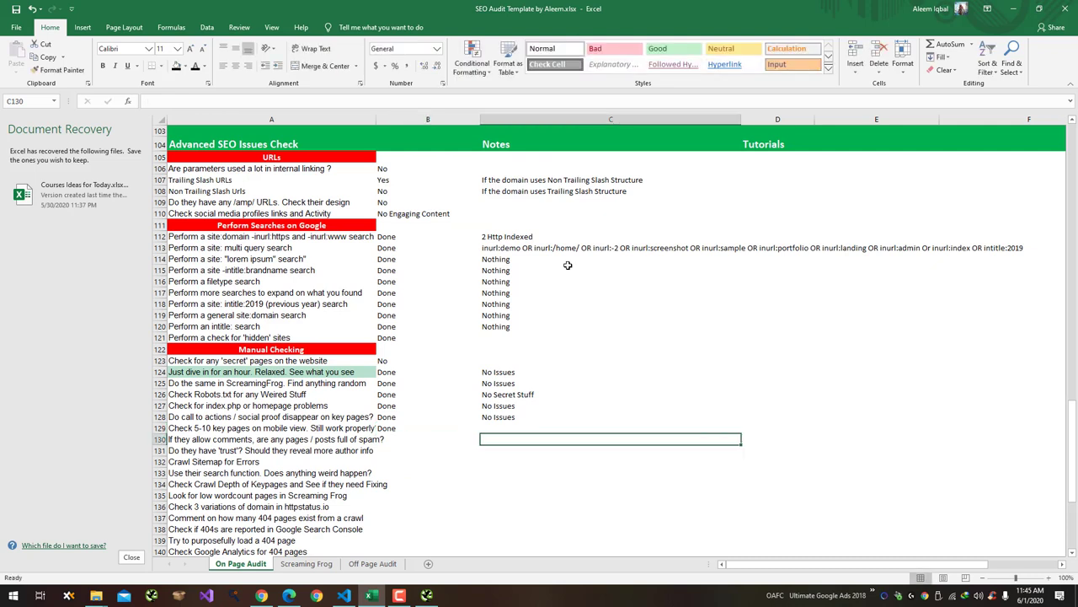
pyautogui.write('Color I')
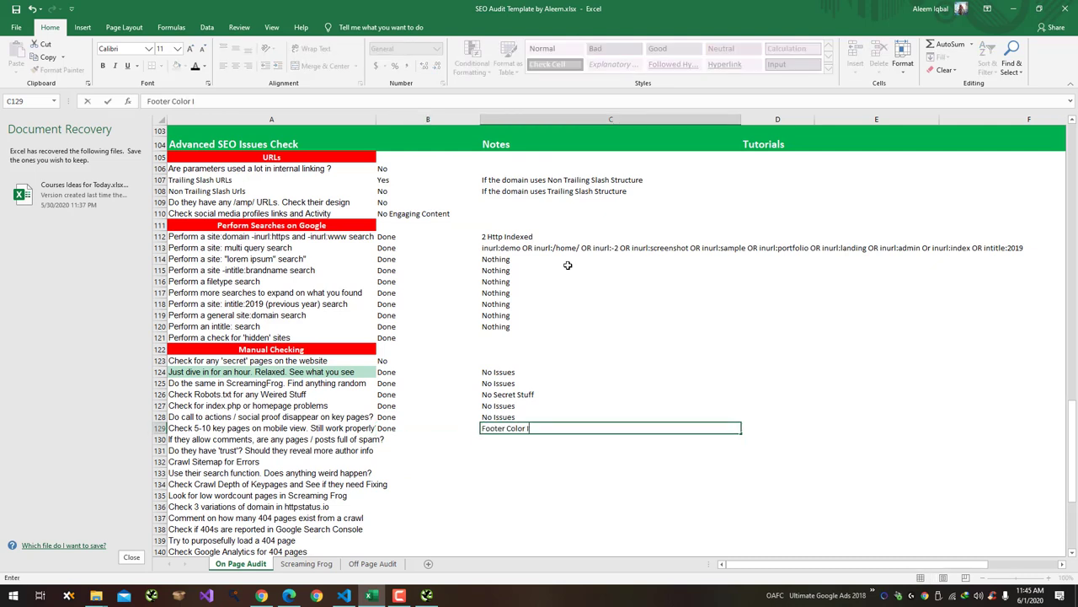
pyautogui.write('ooter Color Issues')
pyautogui.press('Return')
# Step: Switch to Chrome and close the developer tools on the article on balancing gaming and studying
pyautogui.hotkey('alt', 'Tab')
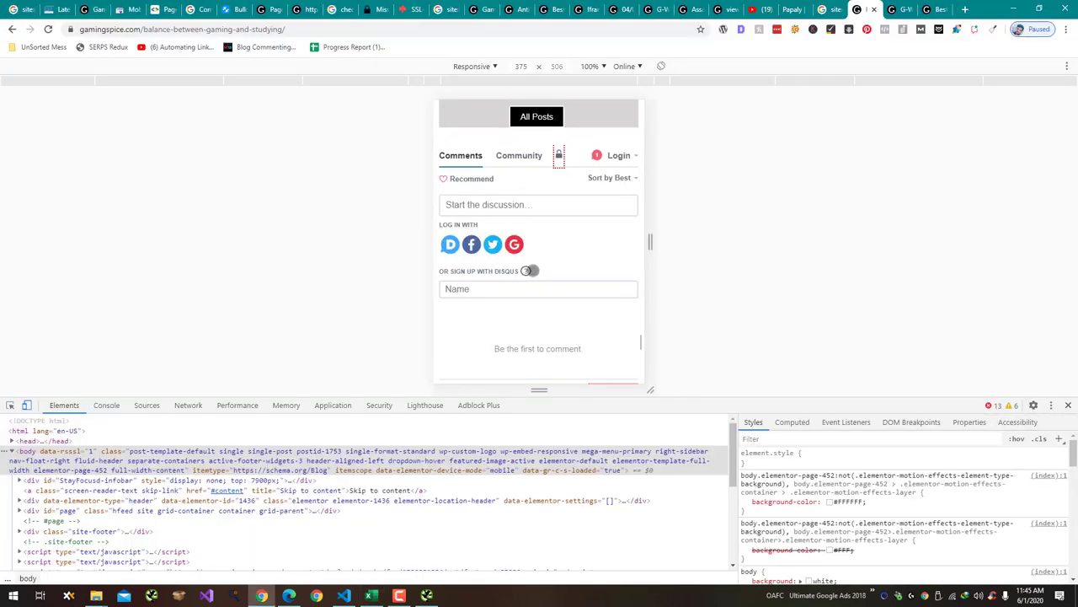
pyautogui.click(1068, 405)
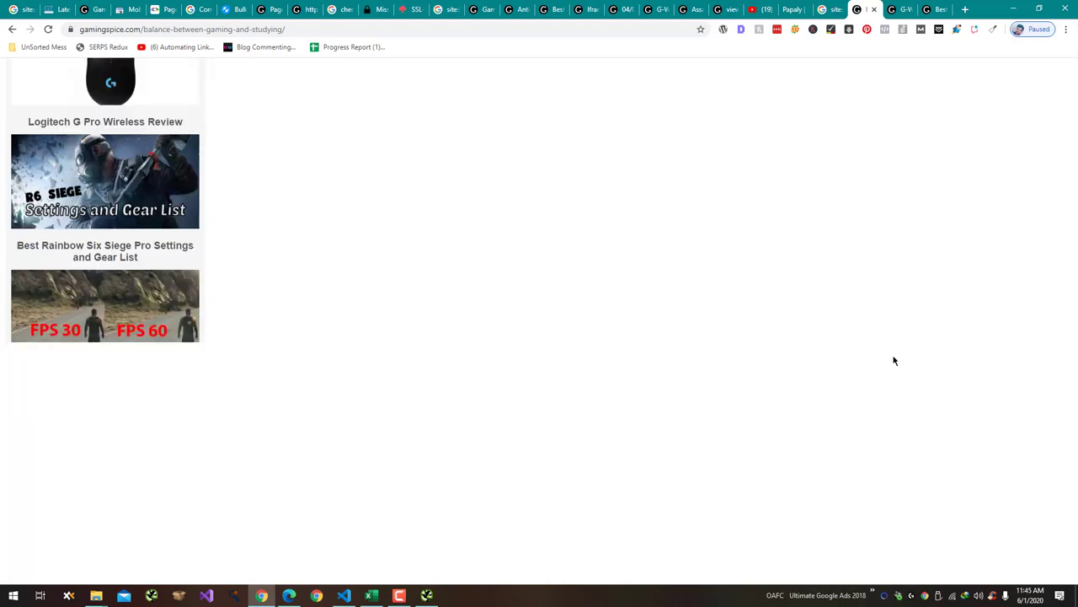
# Step: Look back through the article on balancing gaming and studying up to its start and open the GamingSpice home page
pyautogui.scroll(7, 485, 311)
pyautogui.scroll(10, 485, 312)
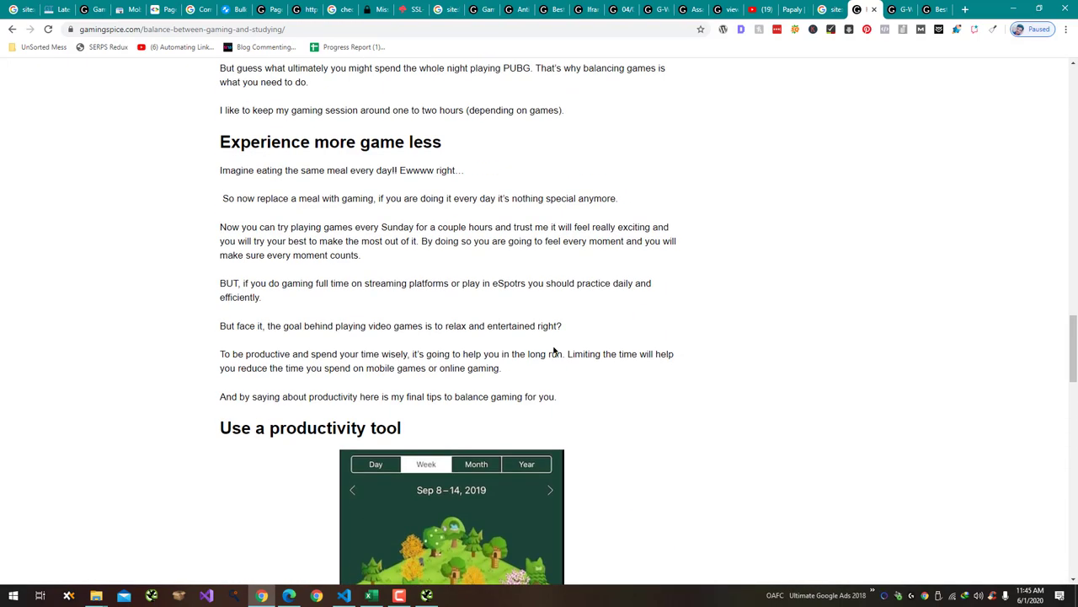
pyautogui.scroll(15, 450, 86)
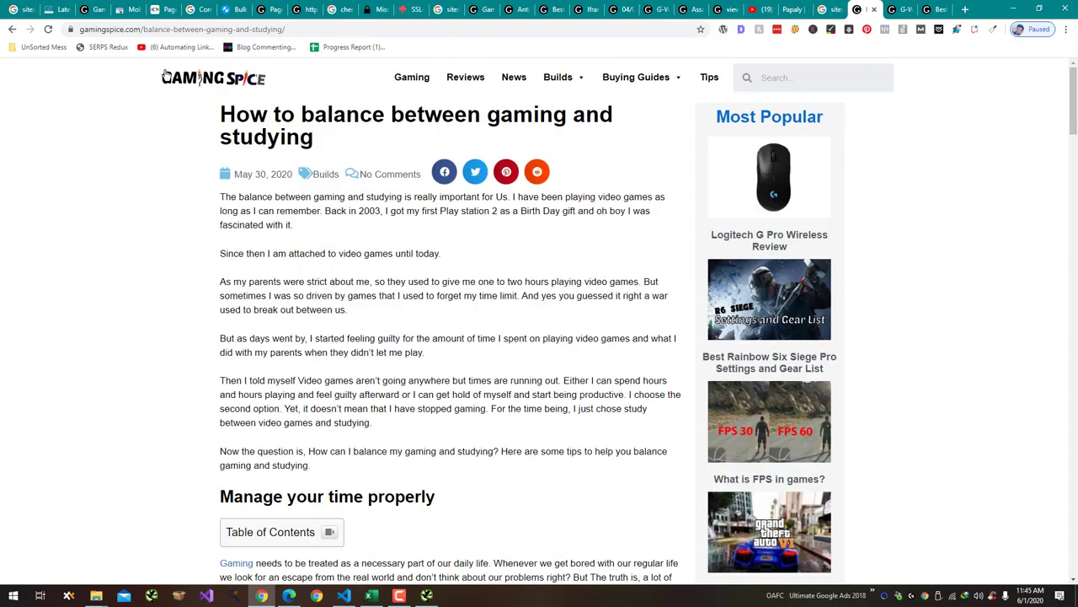
pyautogui.click(194, 82)
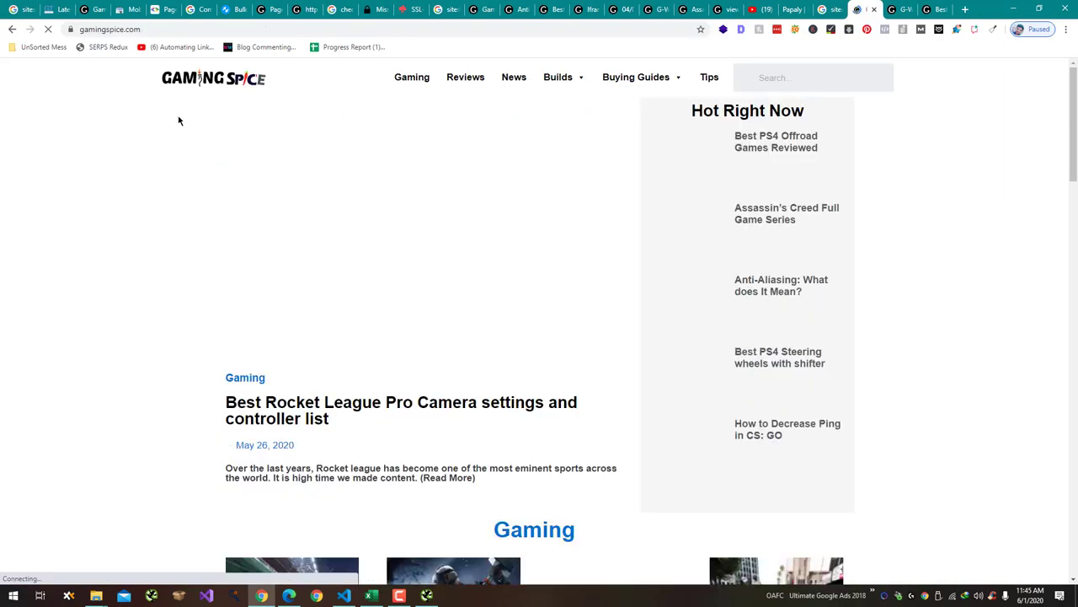
# Step: Switch to the Excel audit sheet and mark the comment spam check in row 130 as "Done" with the note "No Issues"
pyautogui.hotkey('alt', 'Tab')
pyautogui.press('Tab')
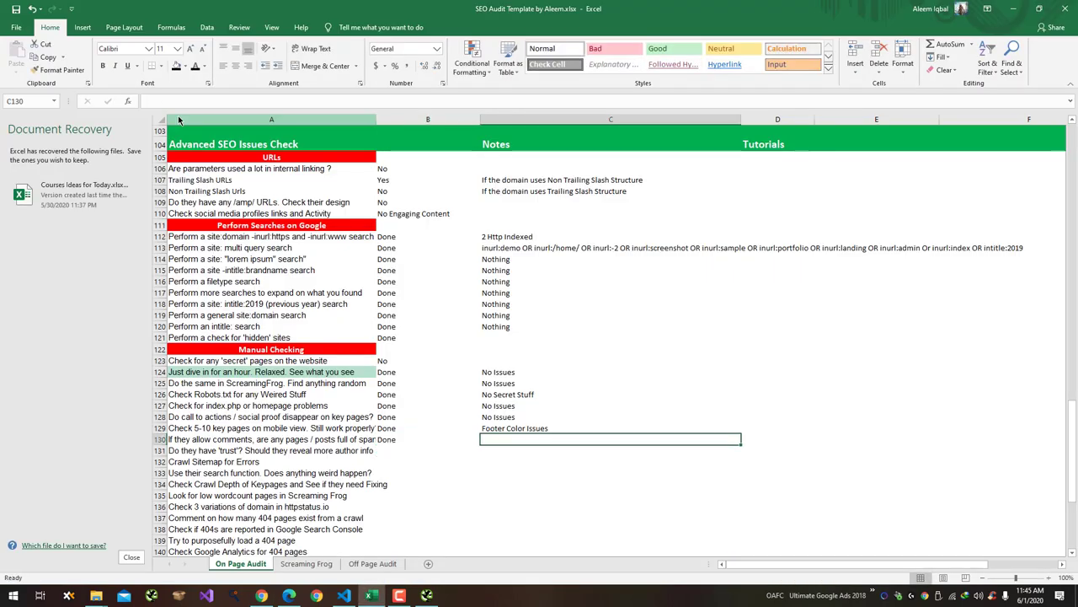
pyautogui.write('No Issues')
pyautogui.press('Return')
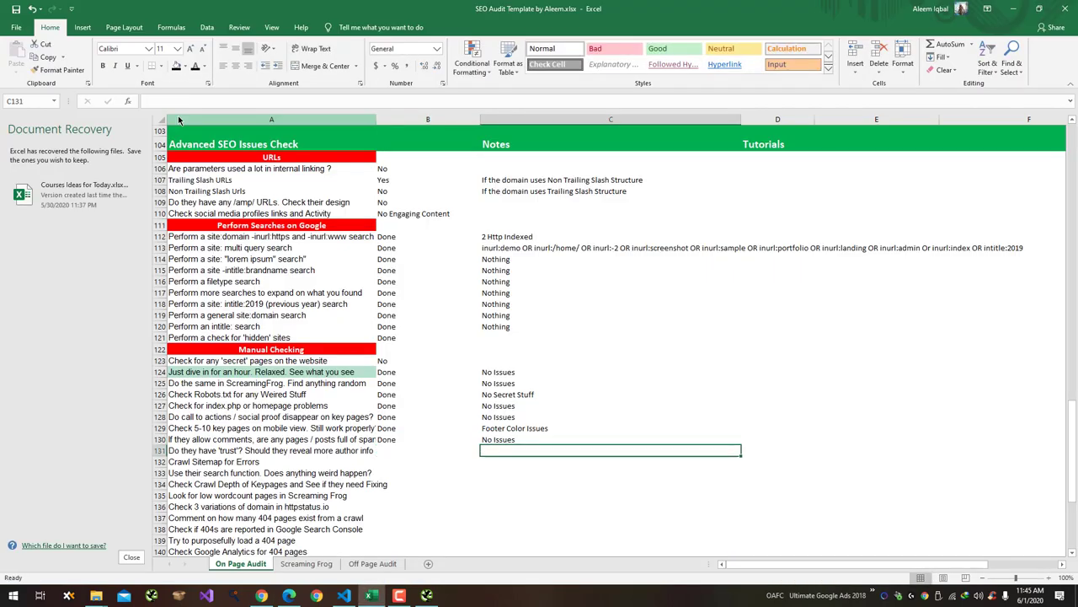
# Step: Switch to Chrome, open "Best Pokémon Games in DS (Nintendo)" from the Rocket League article's related articles, and examine the author bio beneath it
pyautogui.hotkey('alt', 'Tab')
pyautogui.press('F5')
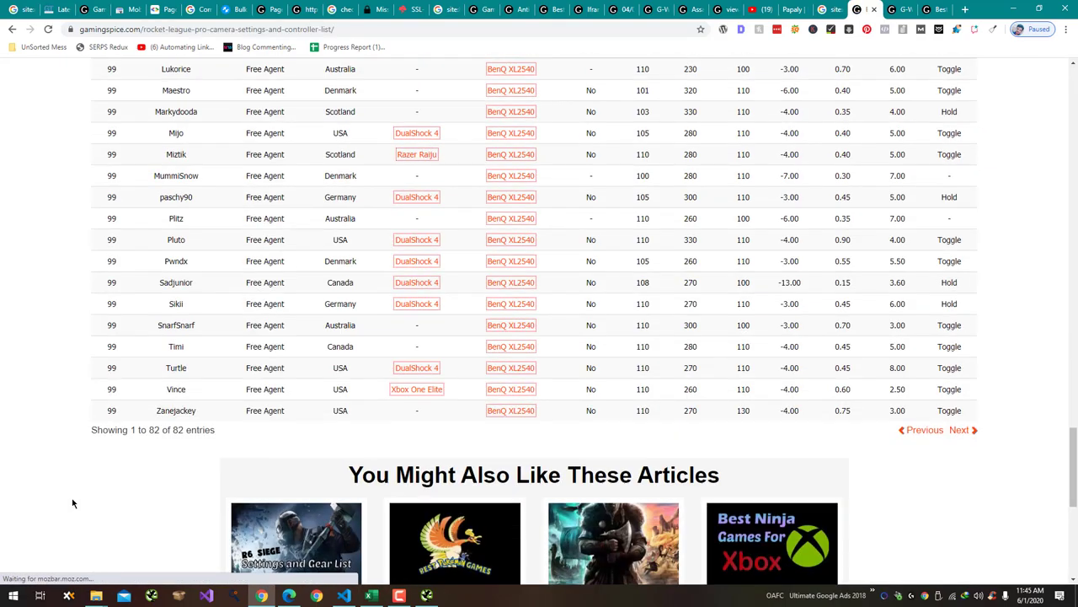
pyautogui.scroll(-4, 494, 247)
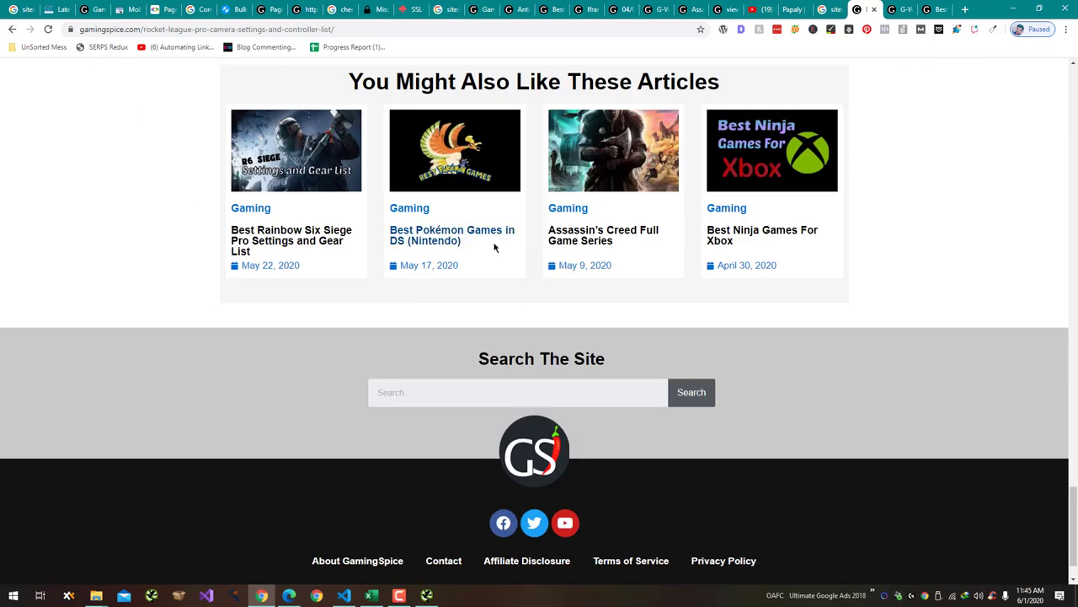
pyautogui.click(476, 241)
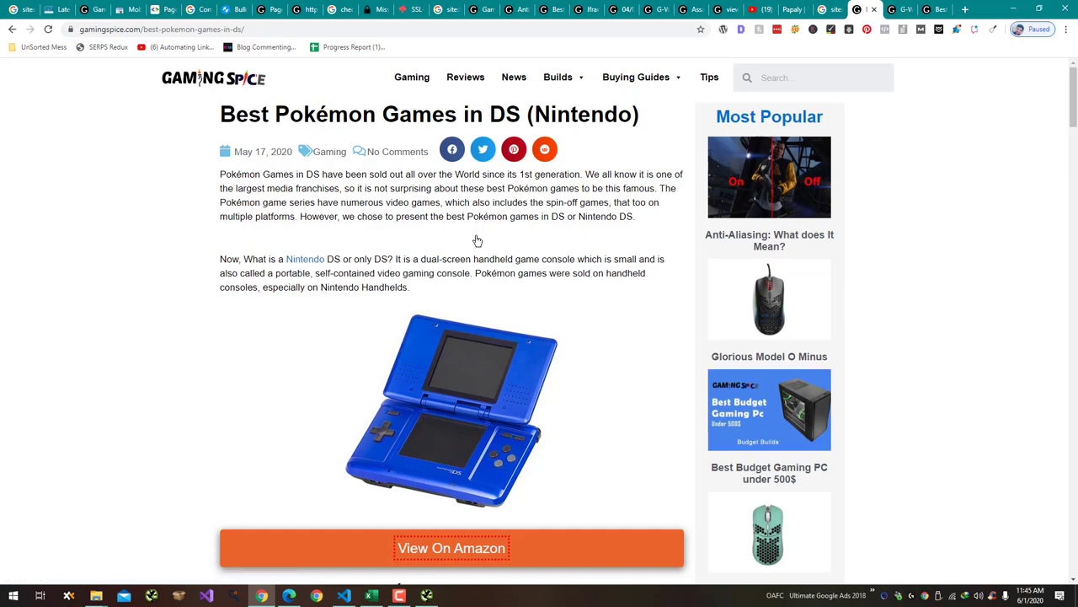
pyautogui.scroll(-20, 476, 241)
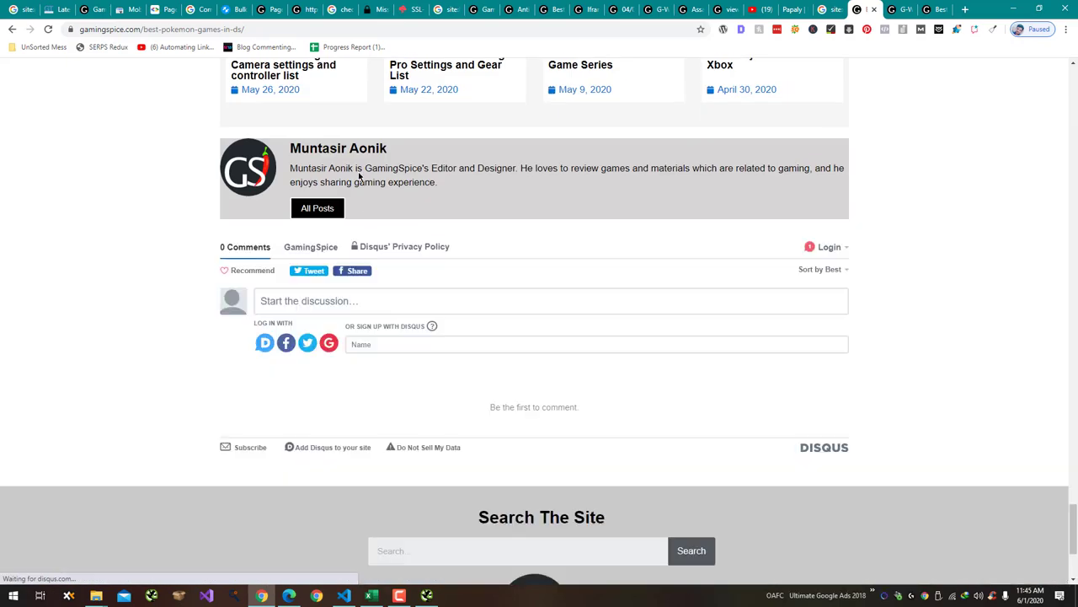
pyautogui.tripleClick(358, 169)
# Step: Switch to the Excel audit sheet and mark the trust and author info check in row 131 as "Done"
pyautogui.hotkey('alt', 'Tab')
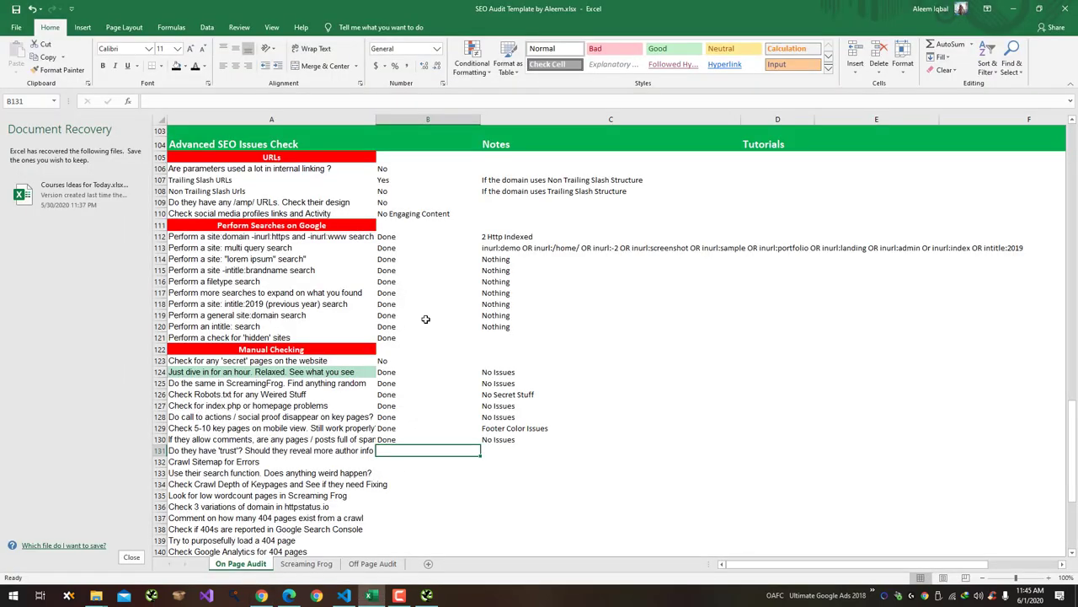
pyautogui.write('Done')
pyautogui.press('Return')
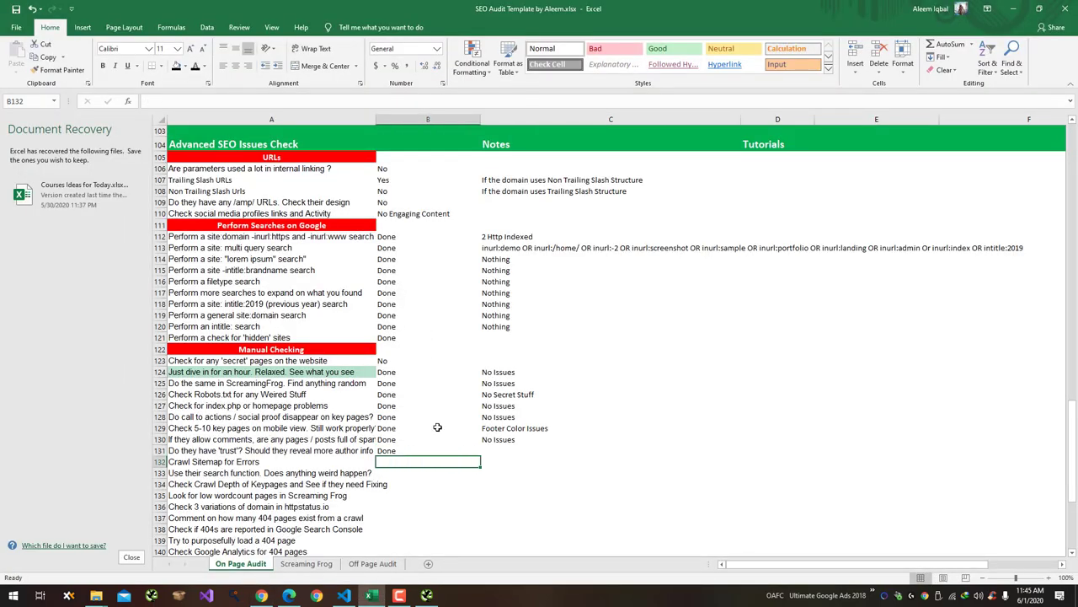
pyautogui.hotkey('alt', 'Tab')
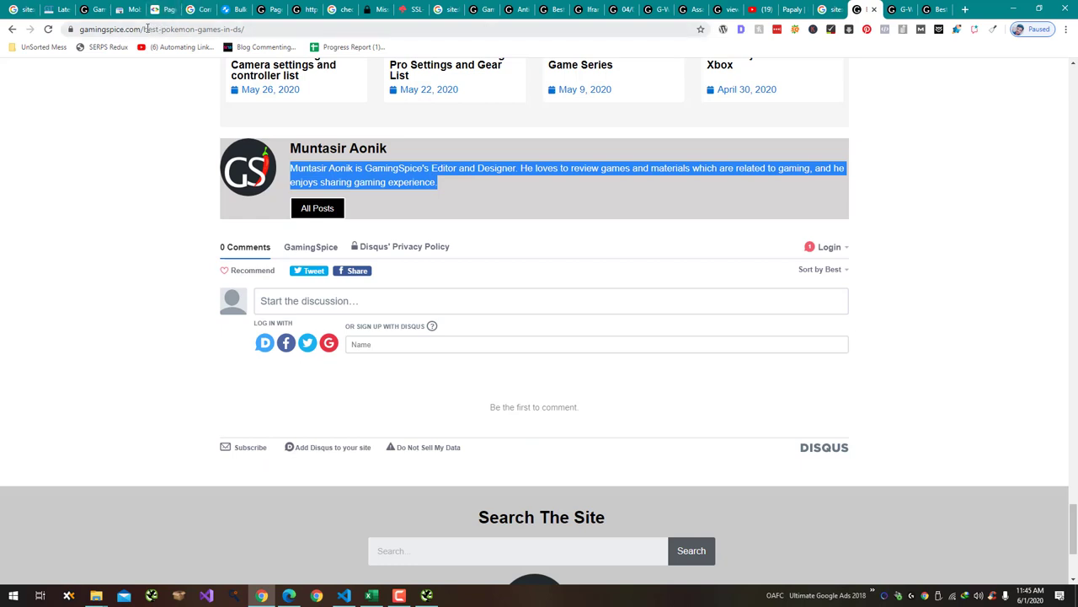
pyautogui.moveTo(143, 29); pyautogui.dragTo(336, 49)
pyautogui.write('ind')
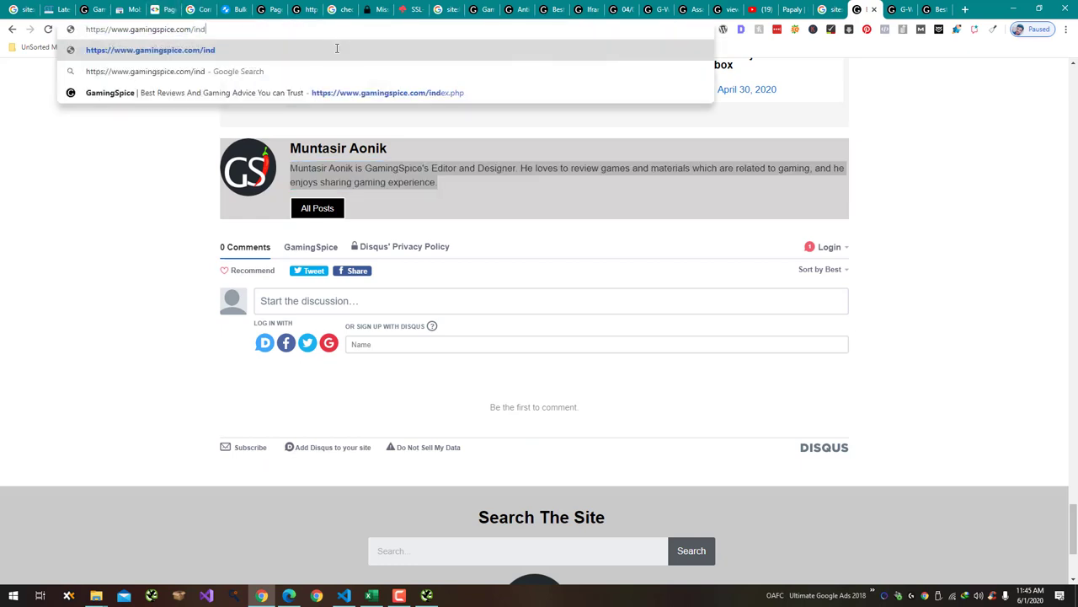
pyautogui.press('BackSpace')
pyautogui.press('BackSpace')
pyautogui.press('BackSpace')
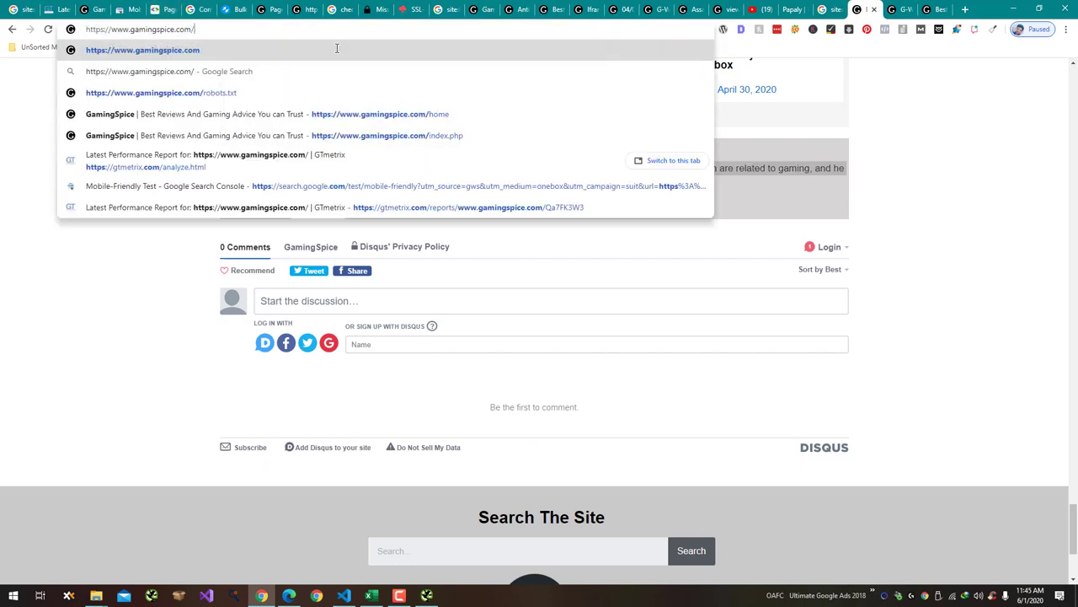
pyautogui.write('sitemap.xml')
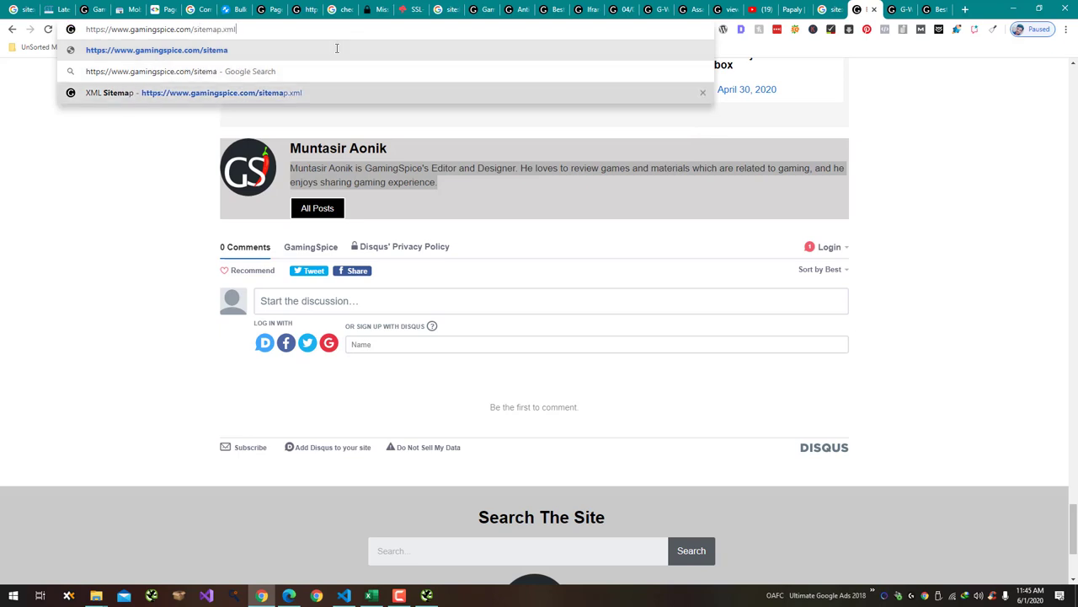
pyautogui.press('Return')
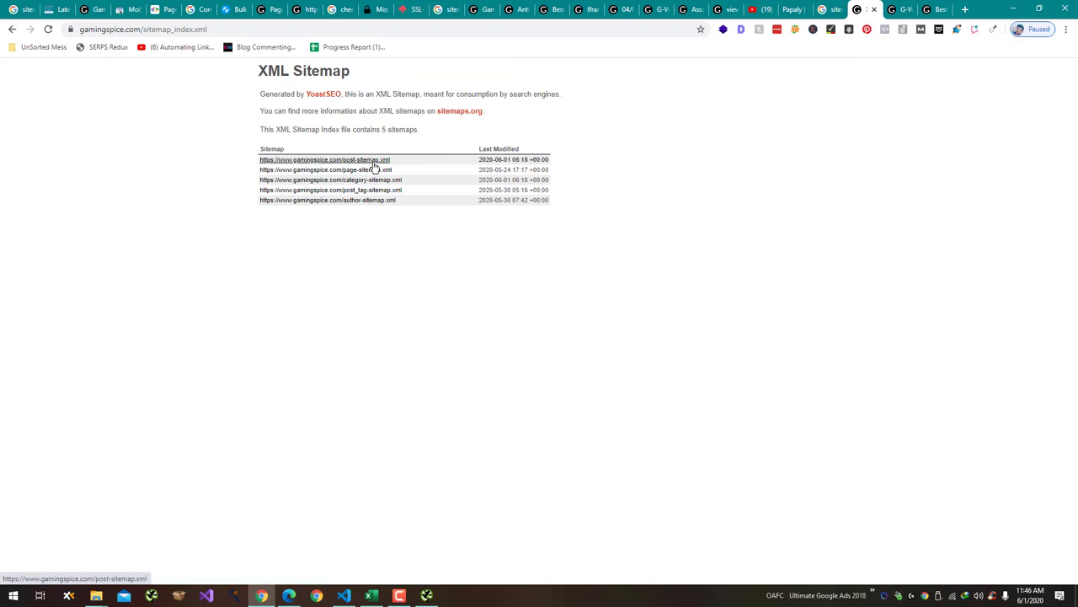
pyautogui.click(374, 169)
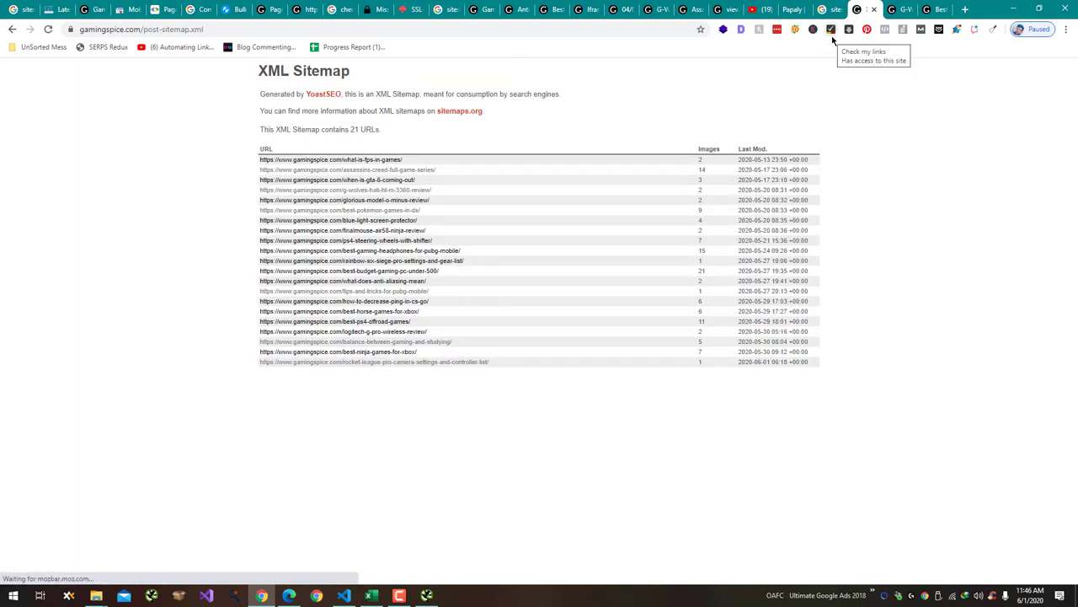
pyautogui.click(832, 38)
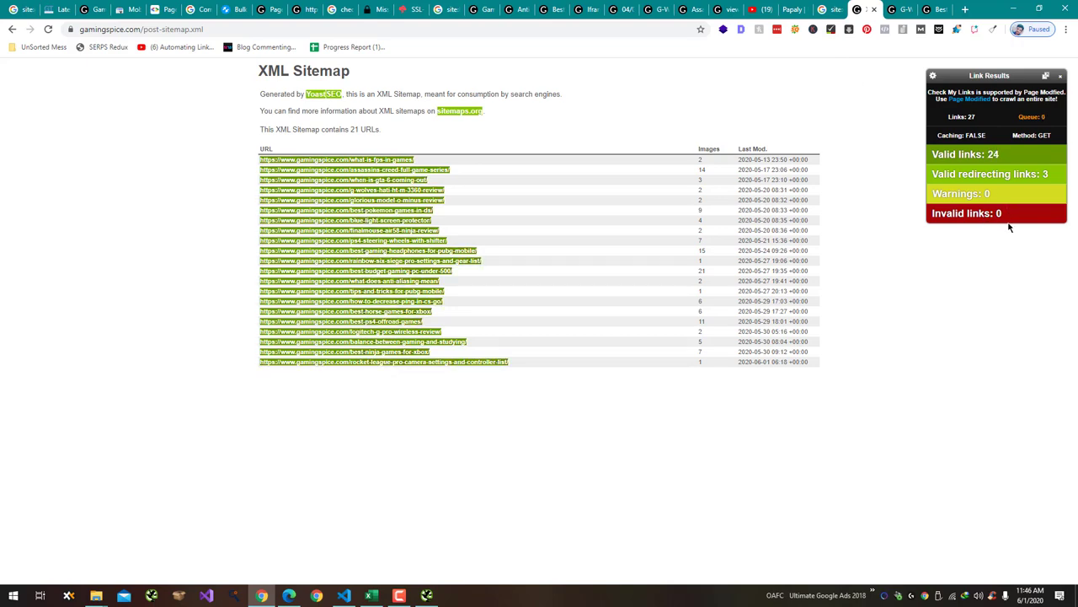
# Step: Switch to the Excel audit sheet and mark the sitemap crawl check in row 132 as "Done" with the note "No Issues"
pyautogui.hotkey('alt', 'Tab')
pyautogui.write('Done')
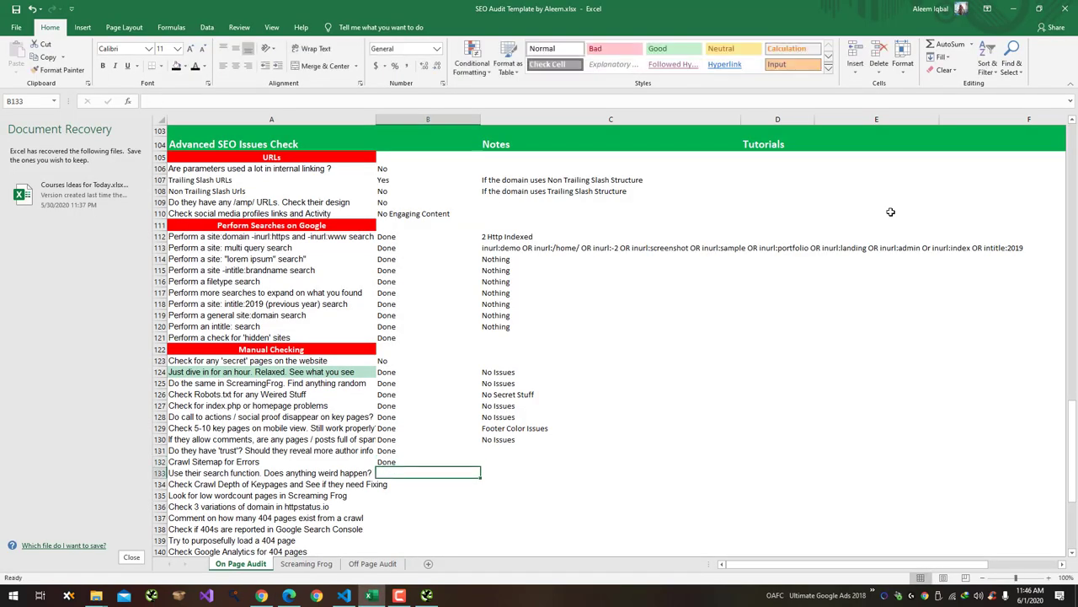
pyautogui.press('Tab')
pyautogui.write('No')
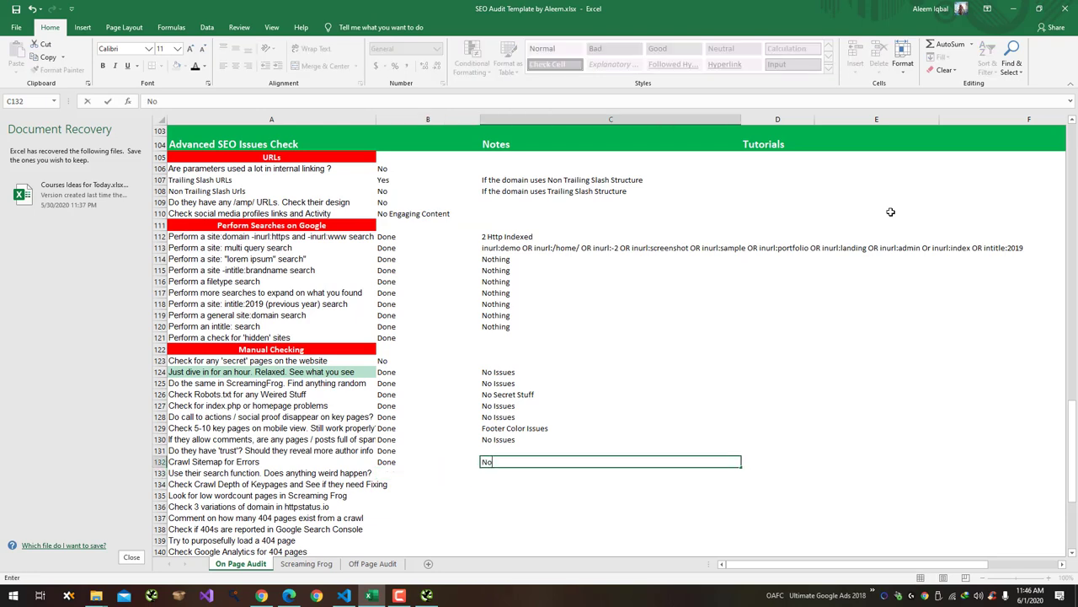
pyautogui.write(' Issues')
pyautogui.press('Return')
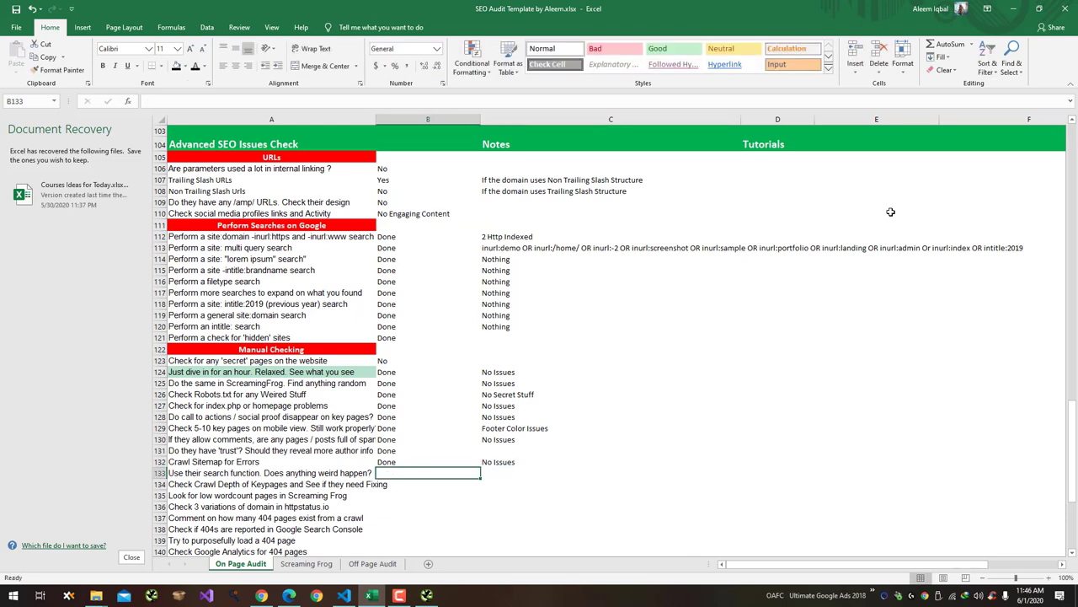
# Step: Switch to Chrome, return to the Pokémon games article and test the site's search function with "asdsa"
pyautogui.hotkey('alt', 'Tab')
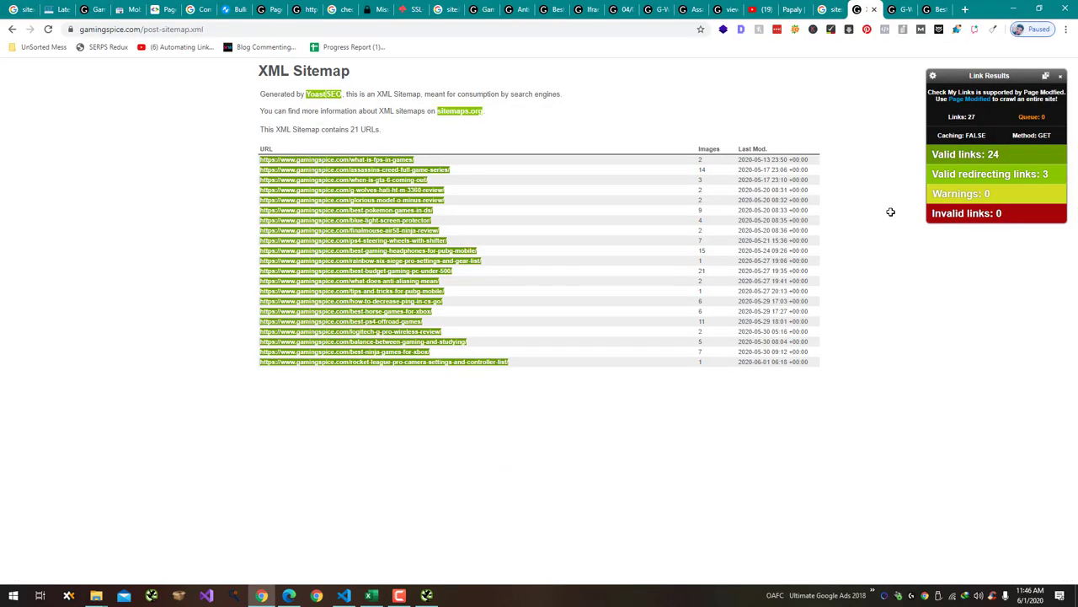
pyautogui.click(11, 30)
pyautogui.click(11, 29)
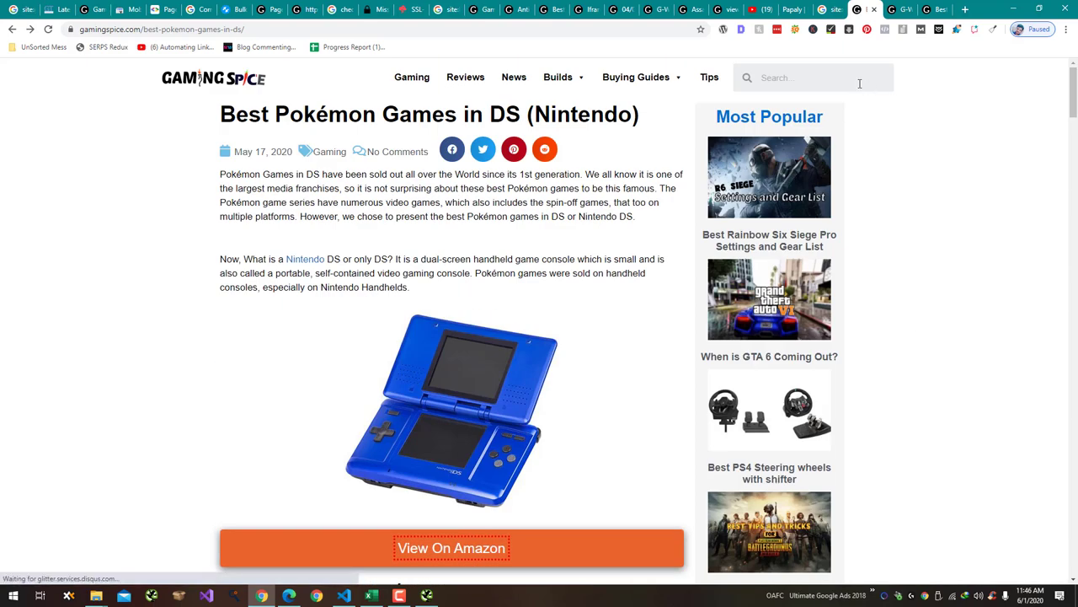
pyautogui.click(859, 84)
pyautogui.write('asdsa')
pyautogui.press('Return')
# Step: Switch to the Excel audit sheet and mark the search function check in row 133 as "Done" with the note "Working Fine"
pyautogui.hotkey('alt', 'Tab')
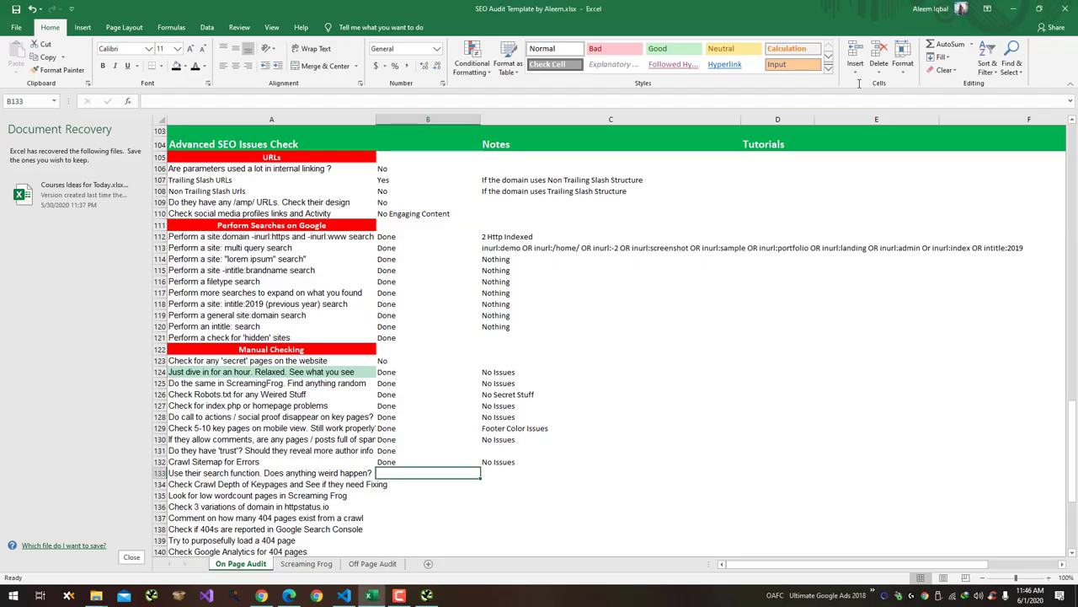
pyautogui.write('Done')
pyautogui.press('Return')
pyautogui.press('Right')
pyautogui.press('Up')
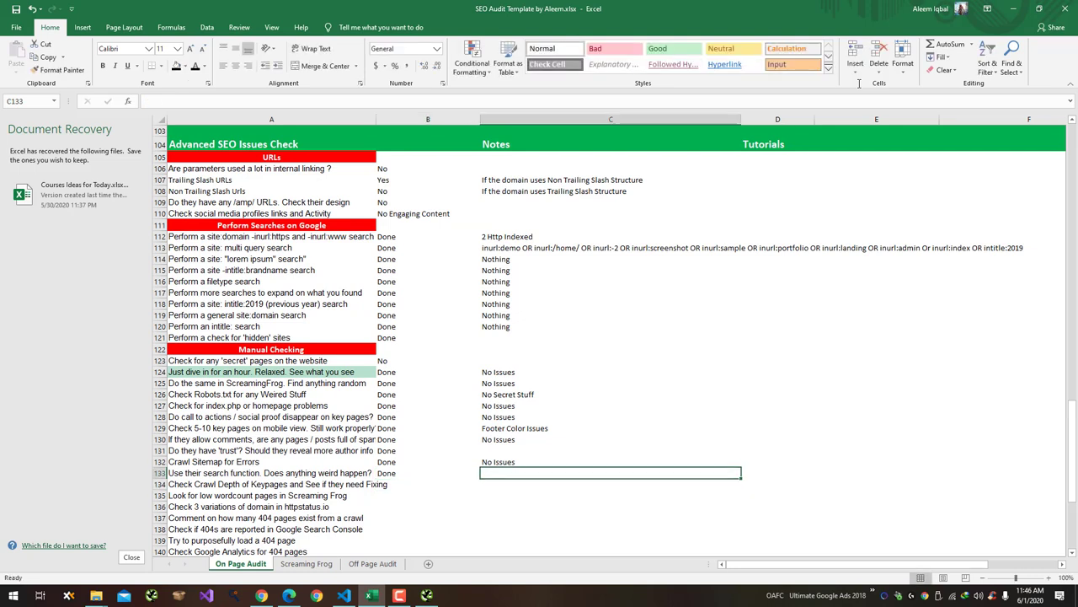
pyautogui.write('Working Fin')
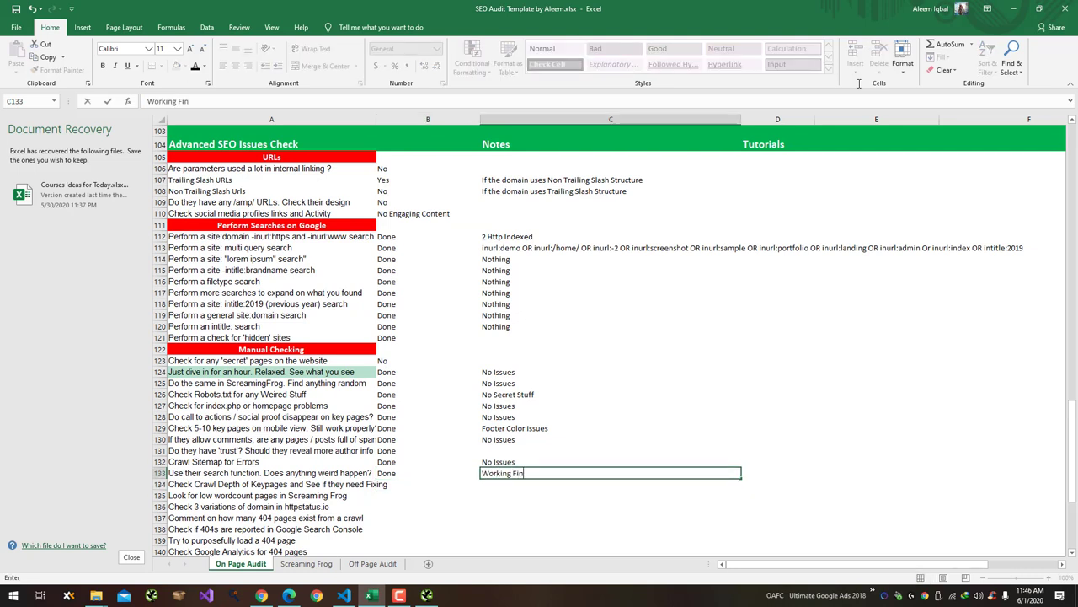
pyautogui.write('e')
pyautogui.press('Return')
pyautogui.press('Left')
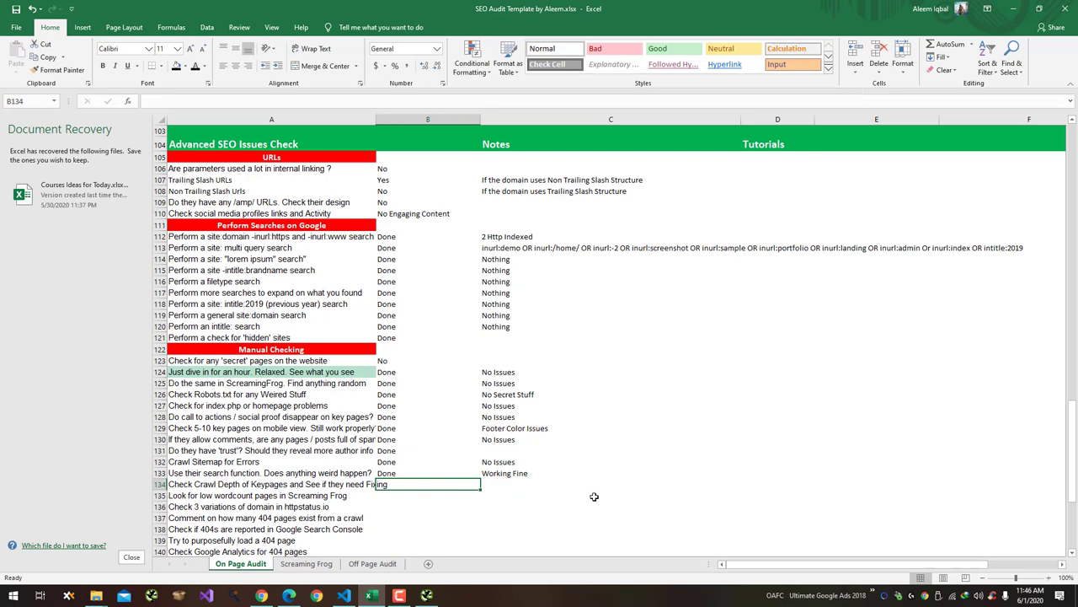
# Step: Examine the crawl depth in Screaming Frog's site structure and record the Excel check in row 134 as "Done" with the note "Normal"
pyautogui.click(426, 596)
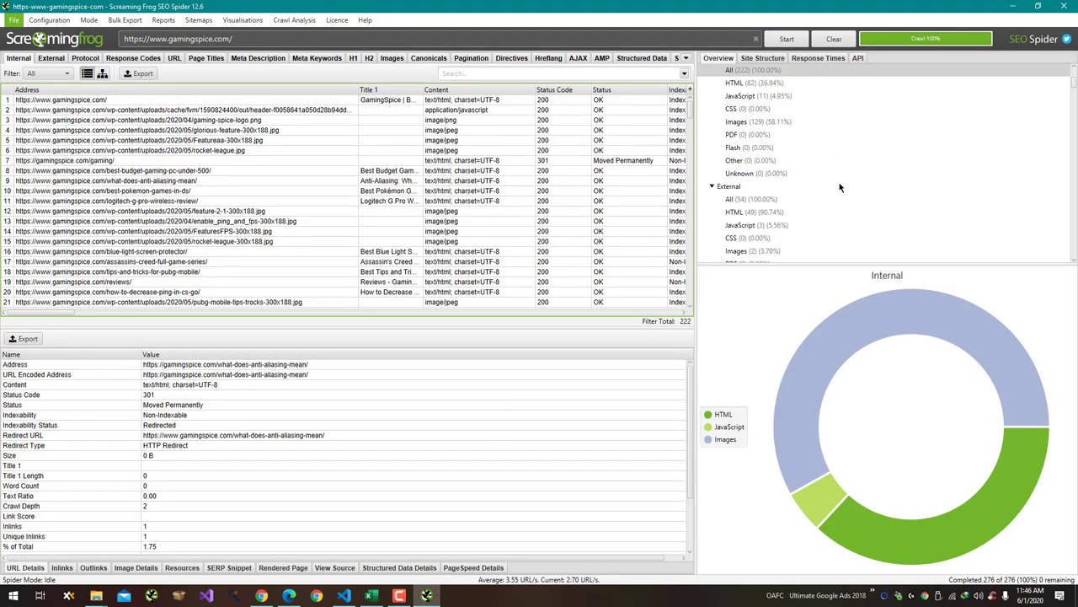
pyautogui.click(756, 58)
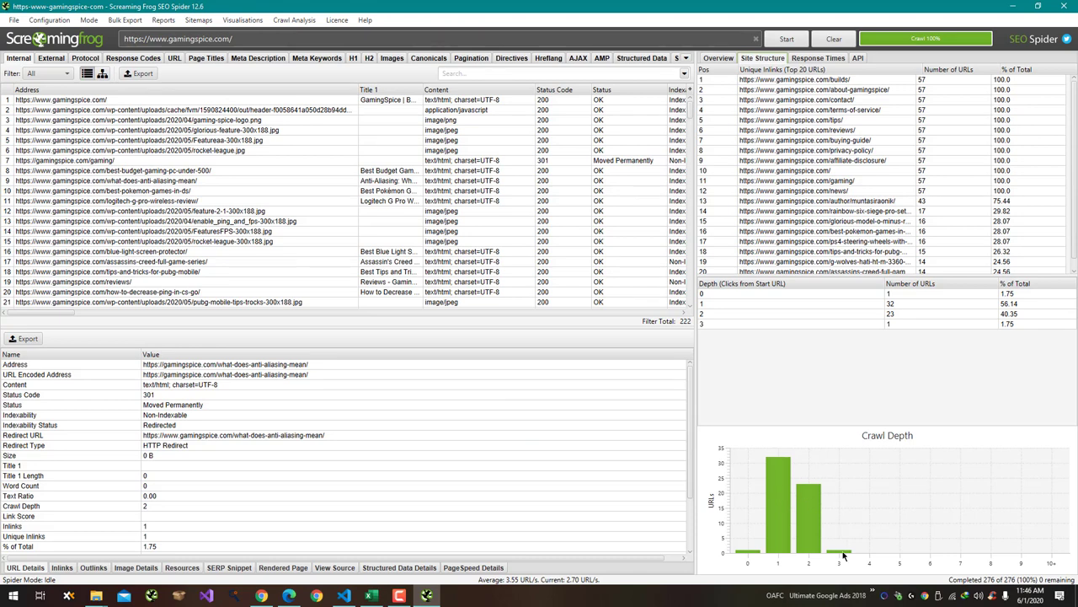
pyautogui.hotkey('alt', 'Tab')
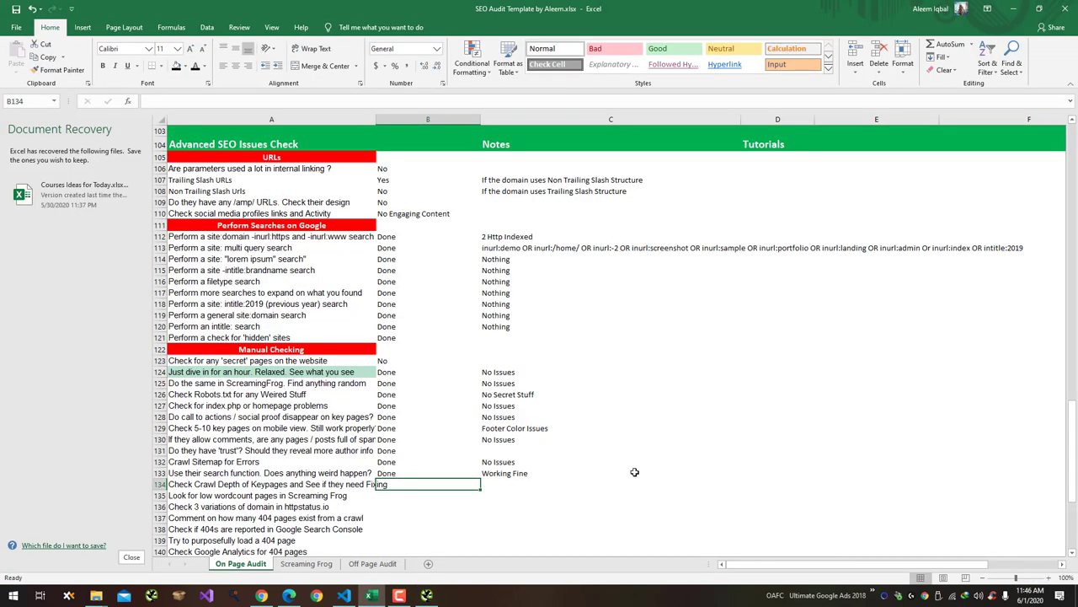
pyautogui.write('Done')
pyautogui.press('Tab')
pyautogui.write('No')
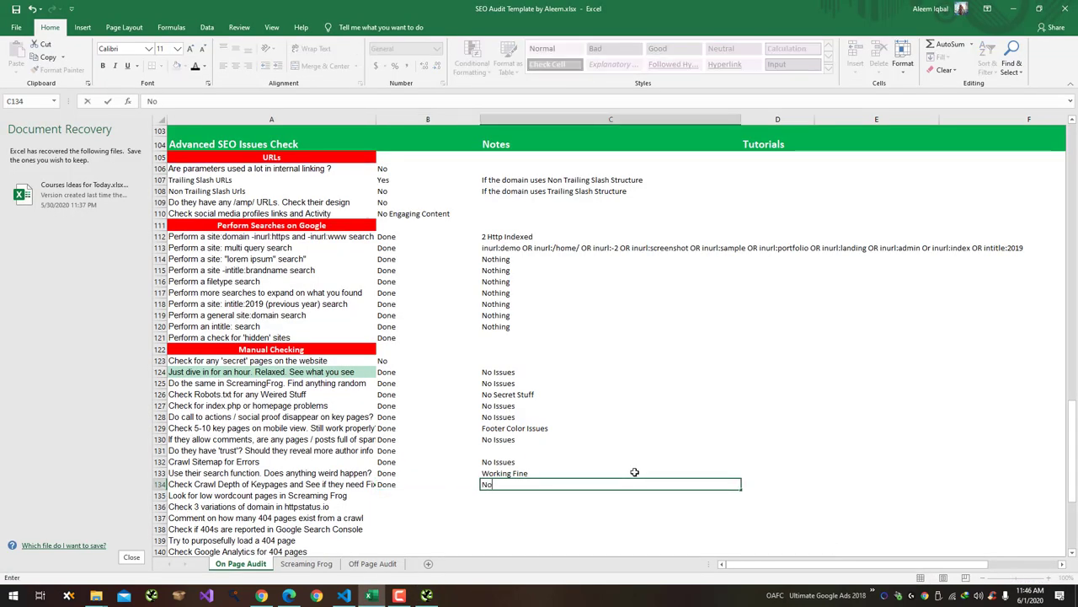
pyautogui.write('rmal')
pyautogui.press('Return')
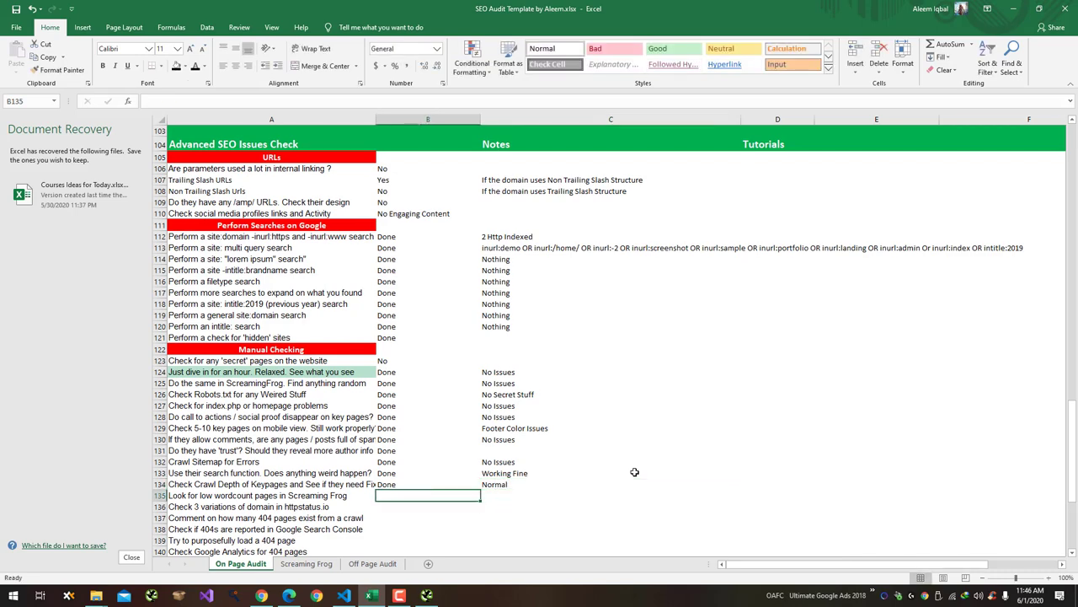
# Step: Mark the low word count pages check in row 135 as "Done" with the note "Few Pages"
pyautogui.scroll(-2, 634, 471)
pyautogui.write('d')
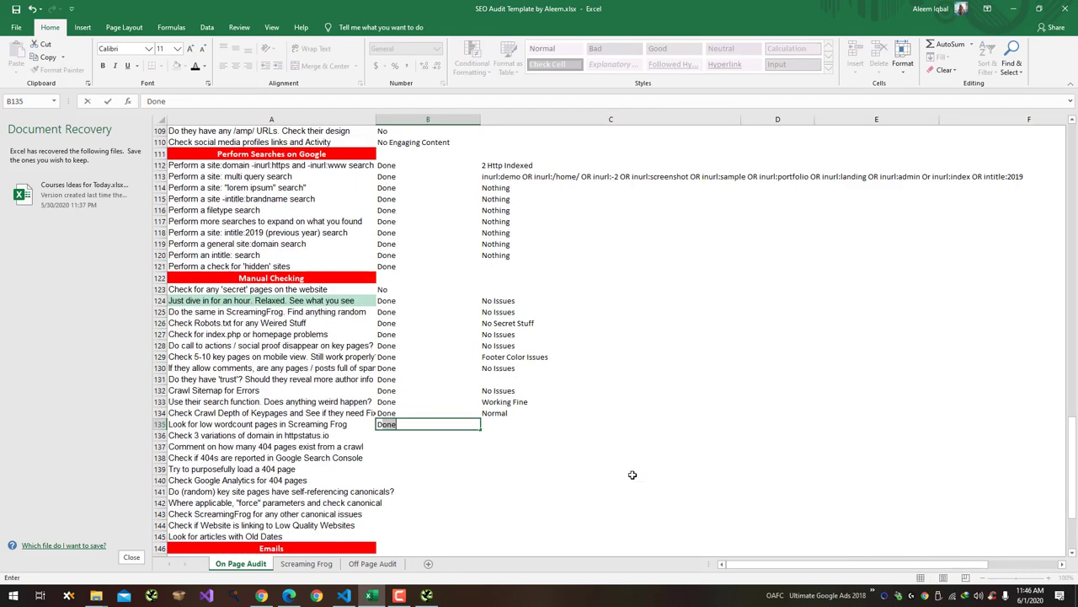
pyautogui.press('Return')
pyautogui.press('Right')
pyautogui.press('Up')
pyautogui.write('Few')
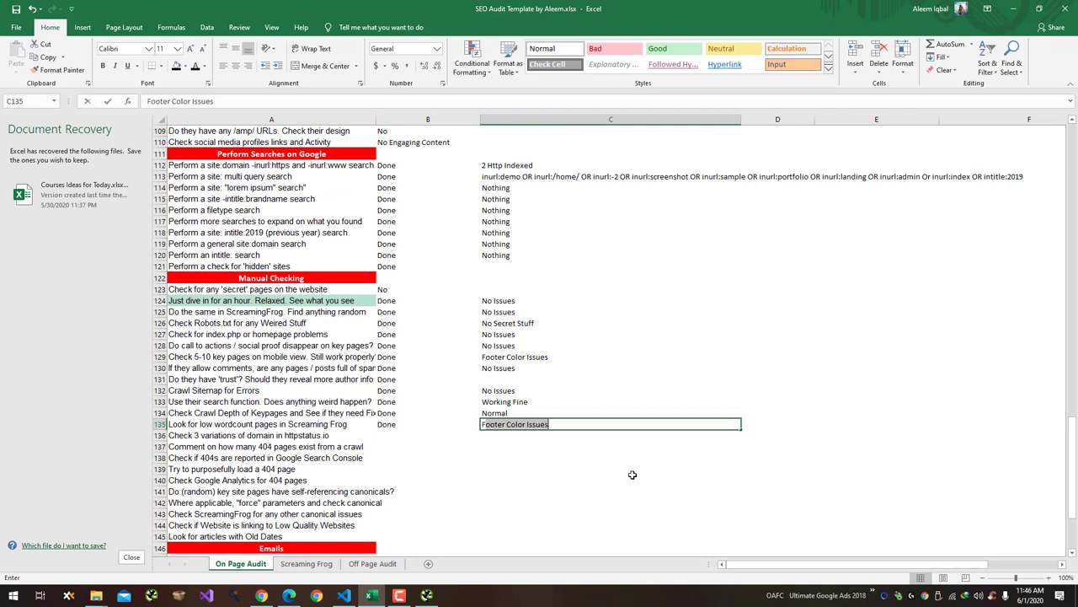
pyautogui.write(' Pages')
pyautogui.press('Return')
pyautogui.press('Left')
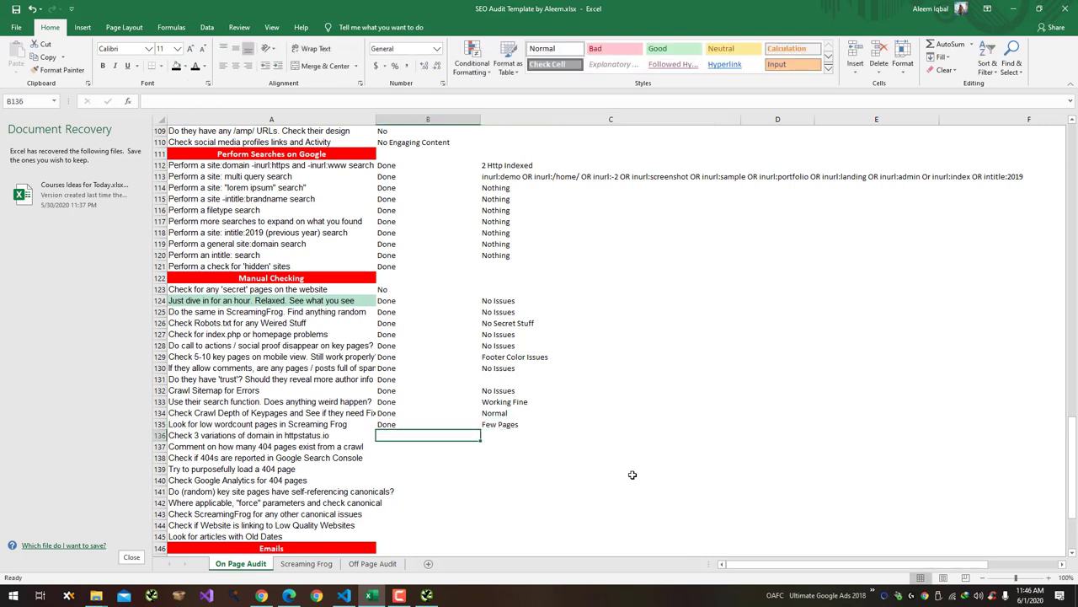
# Step: Mark the check of three domain variations in httpstatus.io in row 136 as "Done"
pyautogui.write('d')
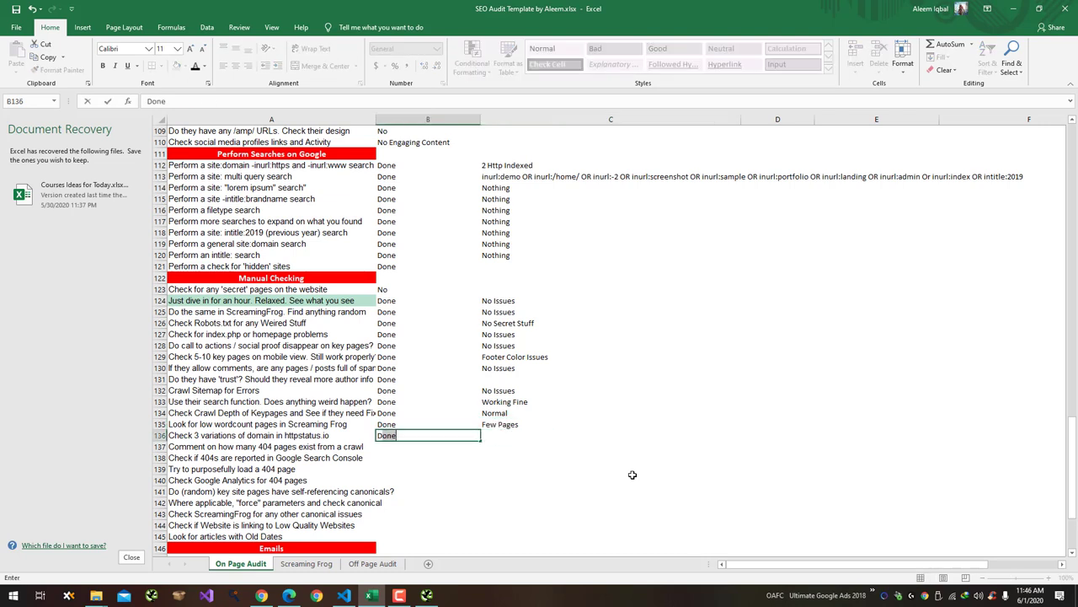
pyautogui.press('Right')
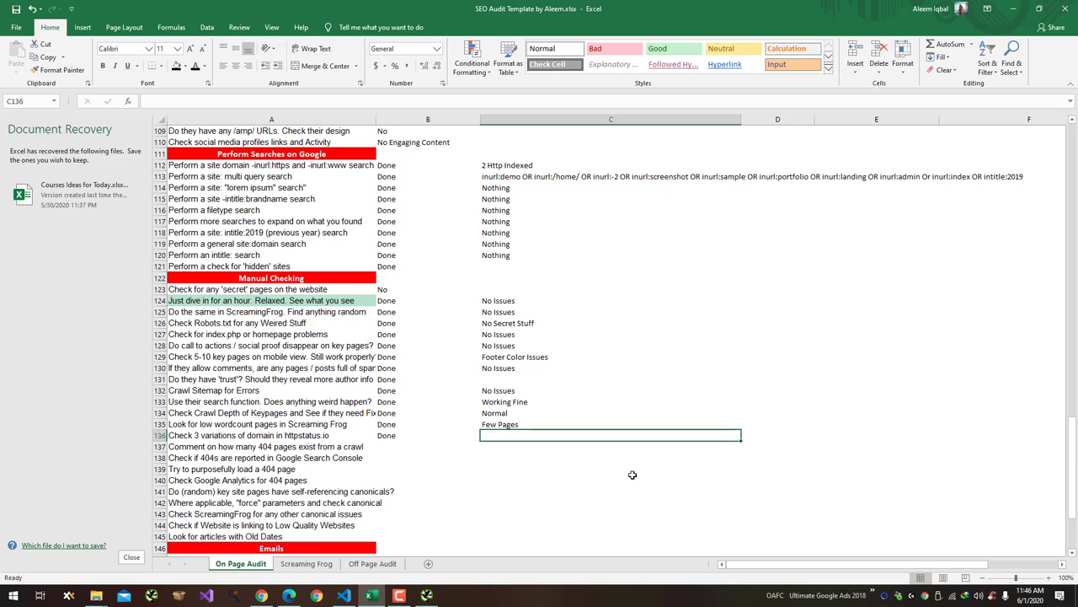
pyautogui.press('Left')
pyautogui.press('Left')
pyautogui.press('Down')
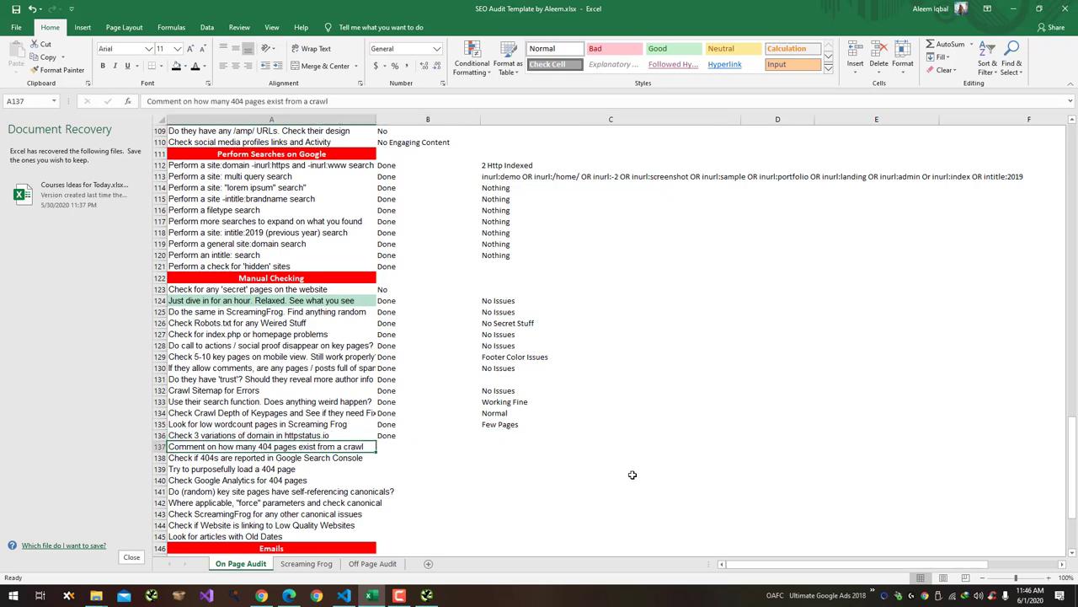
# Step: Read through the 404-related checks in rows 137 to 139 of the Manual Checking list
pyautogui.press('Right')
pyautogui.press('Down')
pyautogui.press('Down')
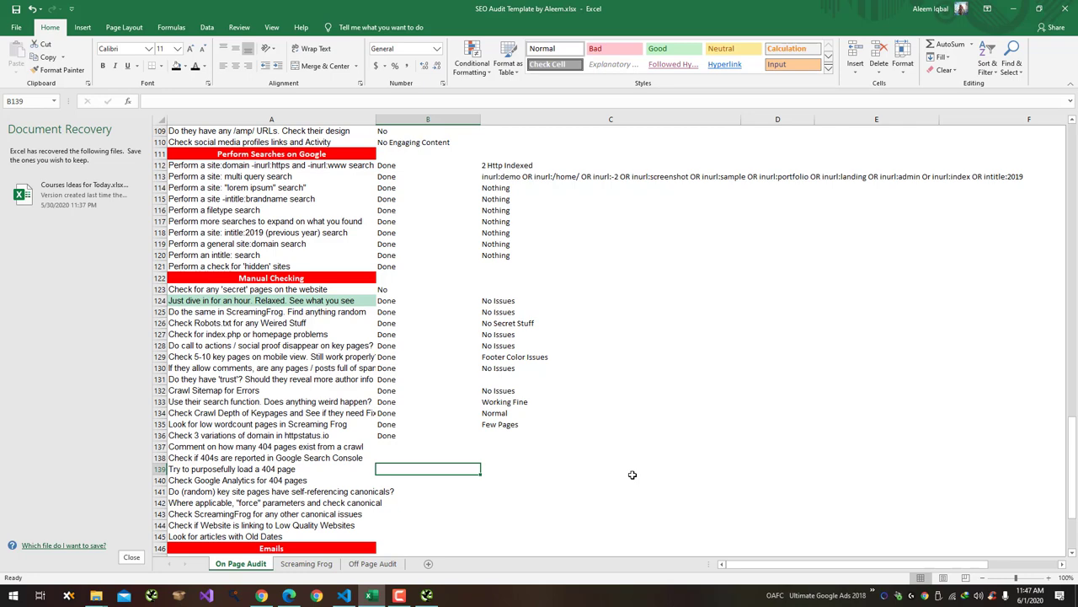
pyautogui.press('Up')
pyautogui.press('Left')
pyautogui.press('Up')
pyautogui.press('Down')
pyautogui.press('Down')
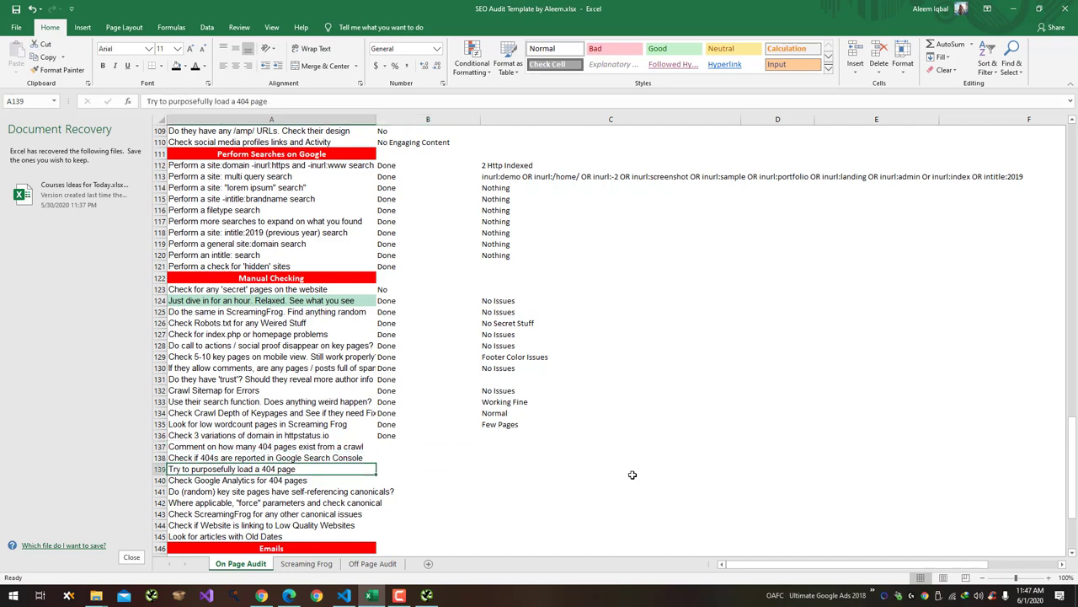
# Step: Switch to Chrome, load the nonexistent address gamingspice.com/asdasdas and examine the site's 404 page
pyautogui.hotkey('alt', 'Tab')
pyautogui.hotkey('alt', 'Tab')
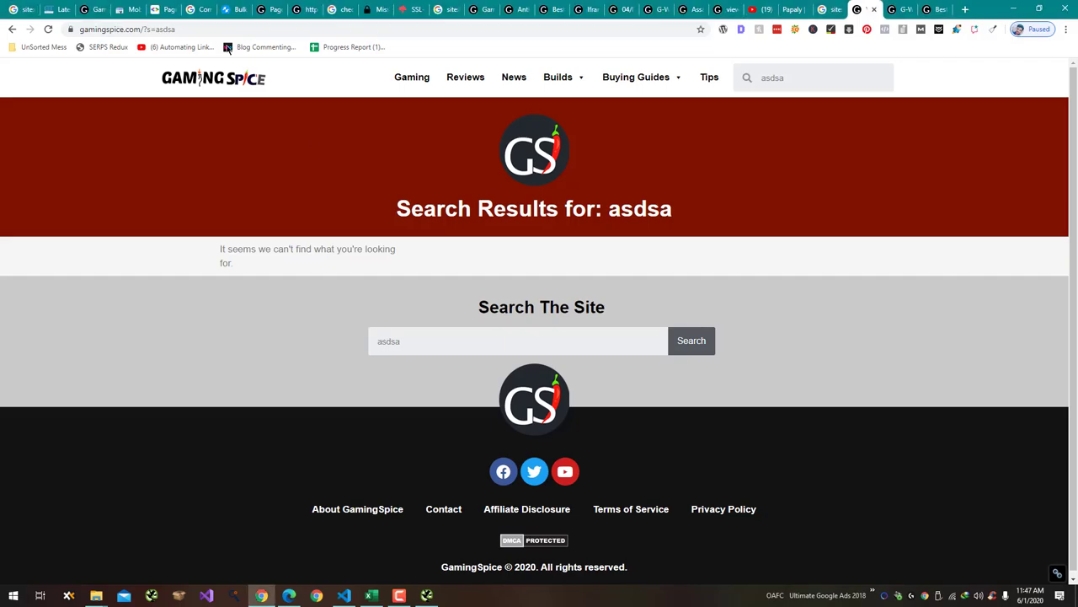
pyautogui.moveTo(183, 28); pyautogui.dragTo(148, 28)
pyautogui.write('asdsdas')
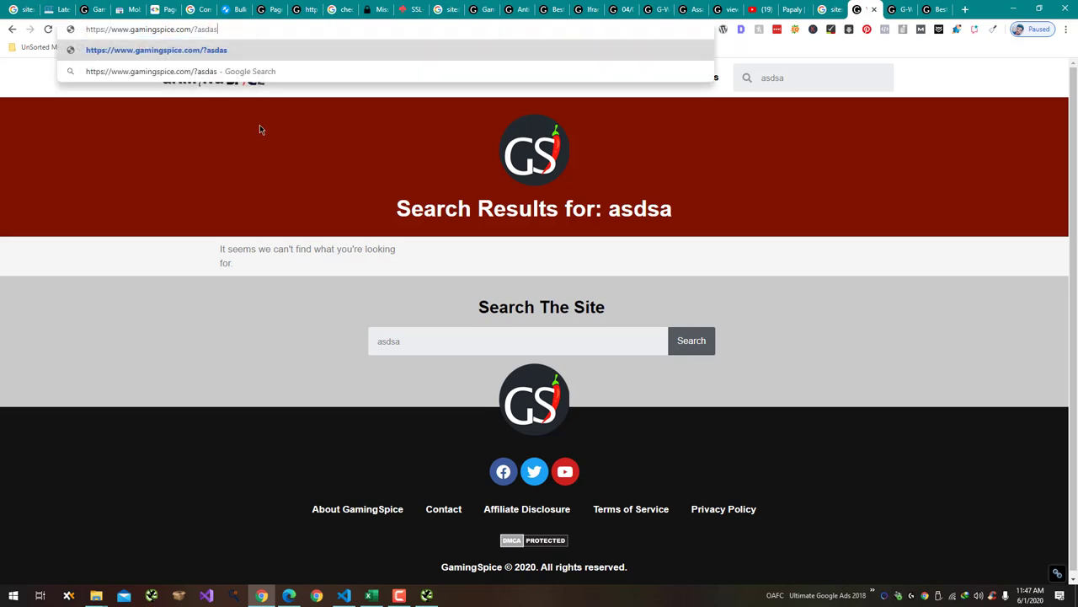
pyautogui.press('Return')
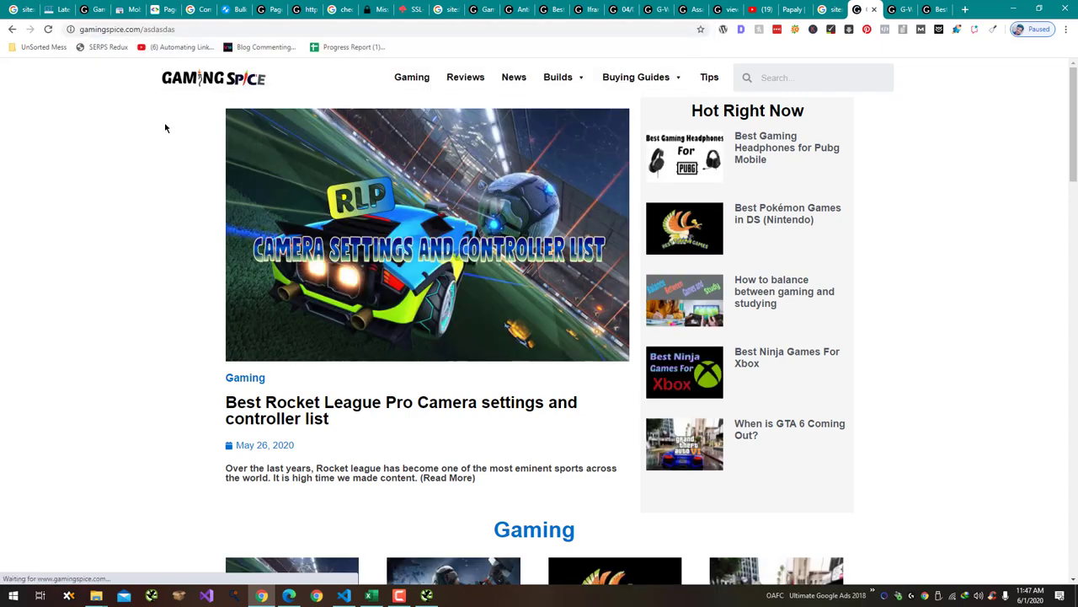
pyautogui.scroll(-3, 171, 149)
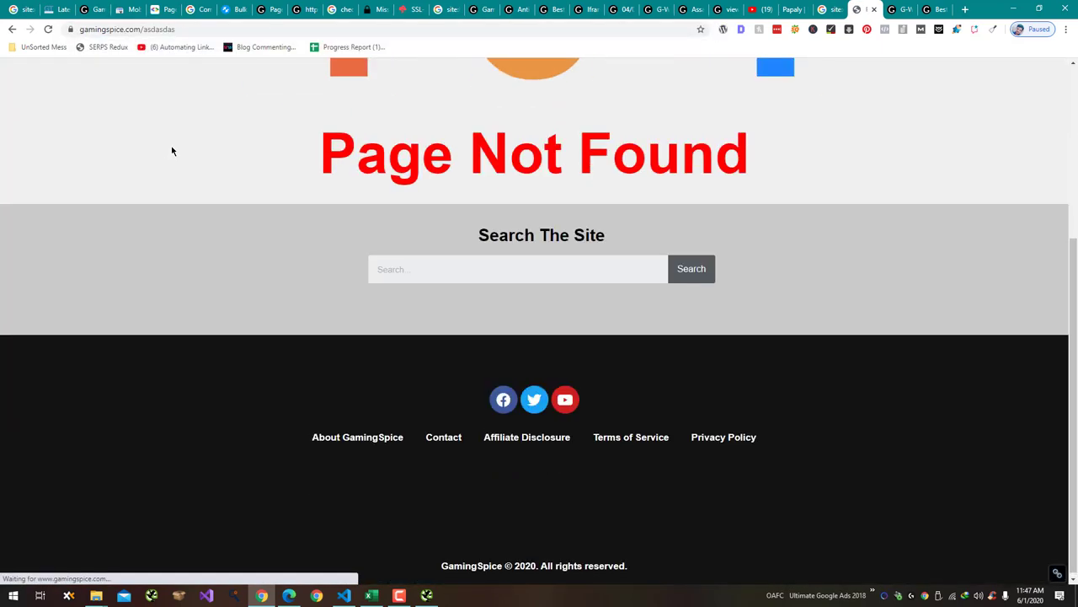
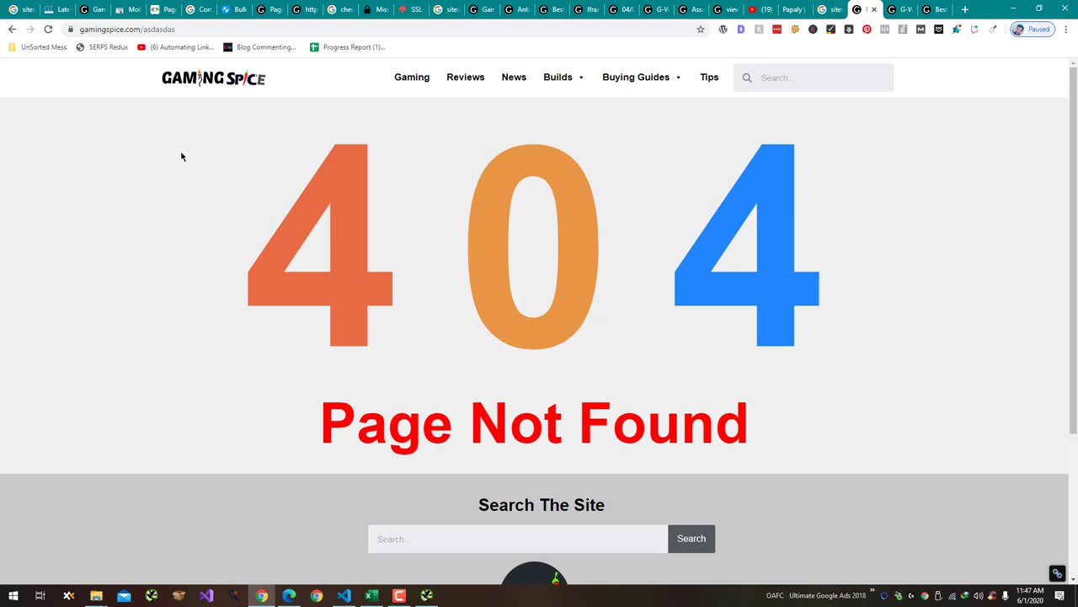
pyautogui.scroll(-2, 180, 157)
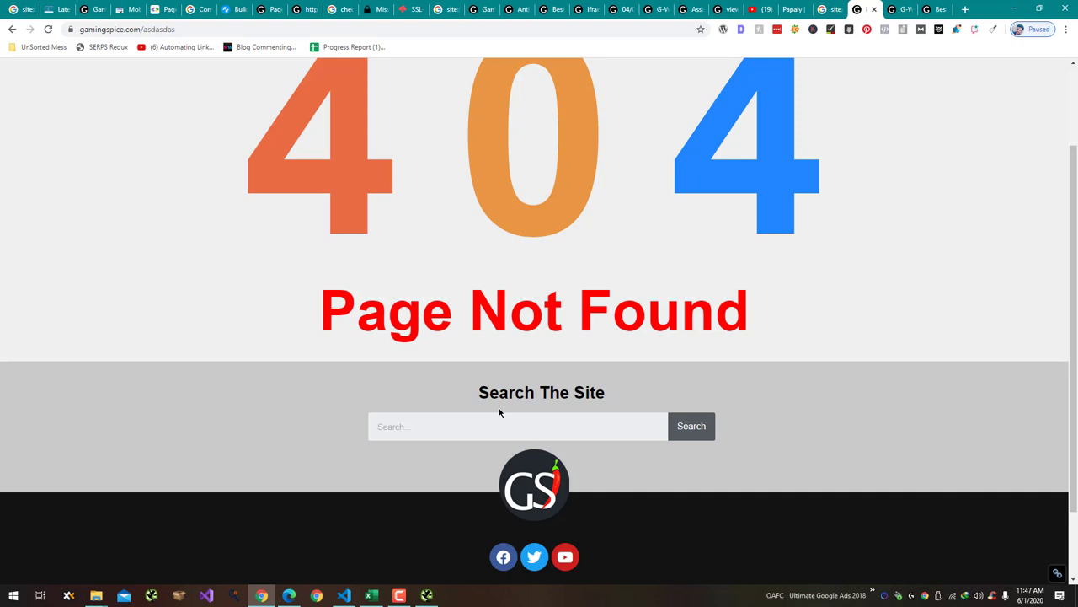
pyautogui.scroll(-1, 632, 361)
pyautogui.scroll(4, 472, 256)
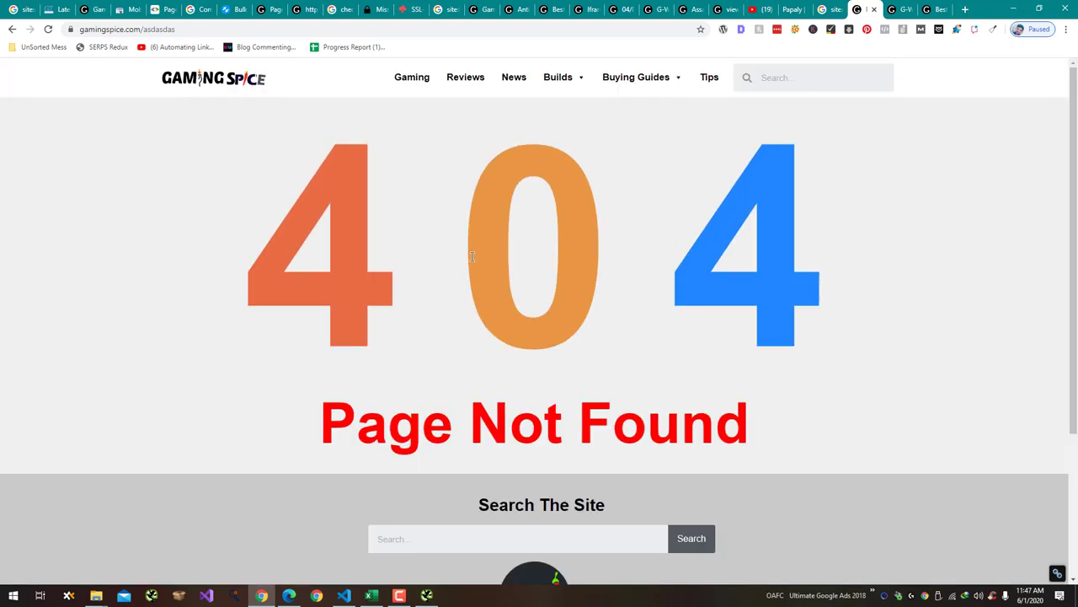
# Step: Switch to the Excel audit sheet and mark the 404 page loading check in row 139 as "Done" with the note "Need some improvement"
pyautogui.hotkey('alt', 'Tab')
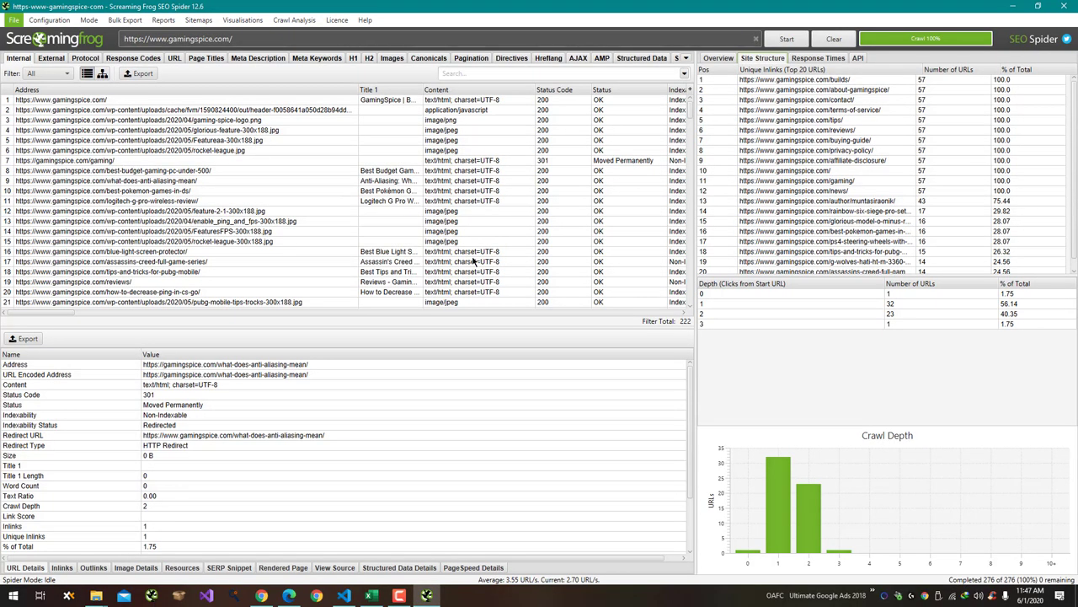
pyautogui.hotkey('alt', 'Tab')
pyautogui.click(401, 468)
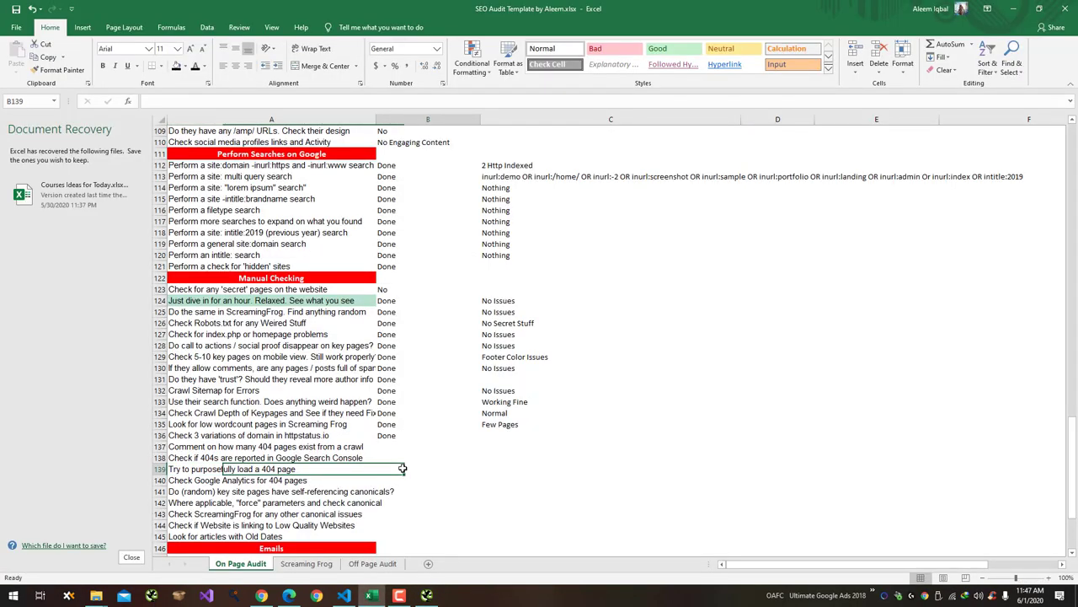
pyautogui.write('D')
pyautogui.press('Tab')
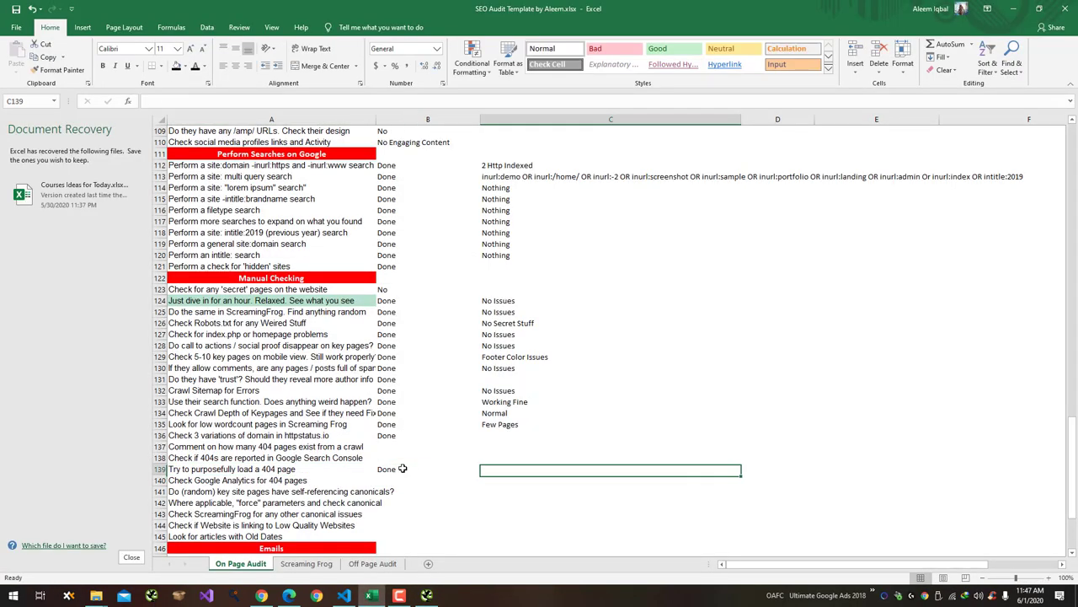
pyautogui.write('Need s')
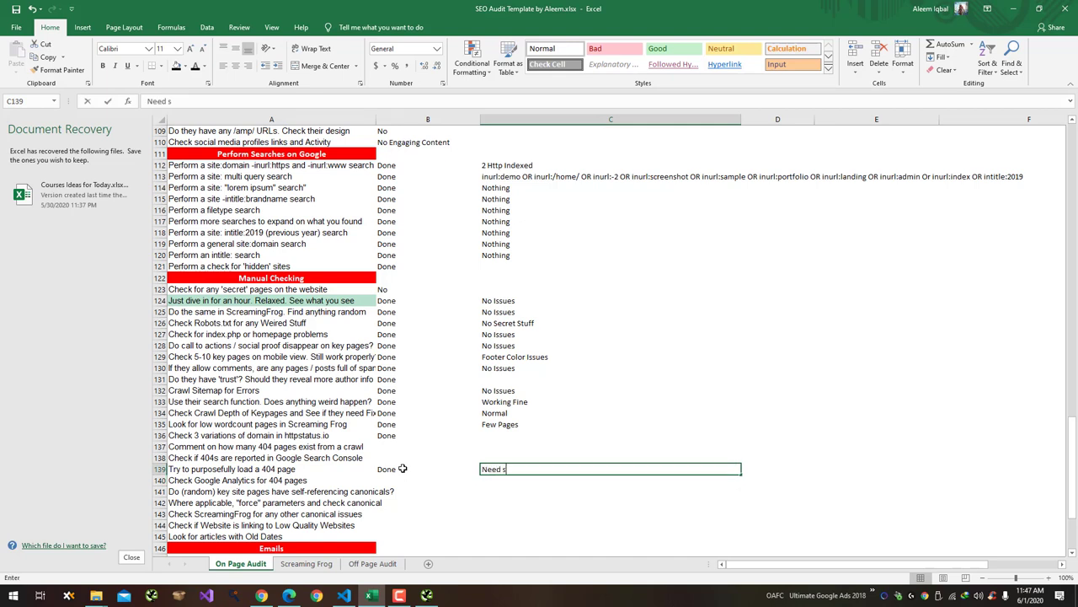
pyautogui.write('ome im')
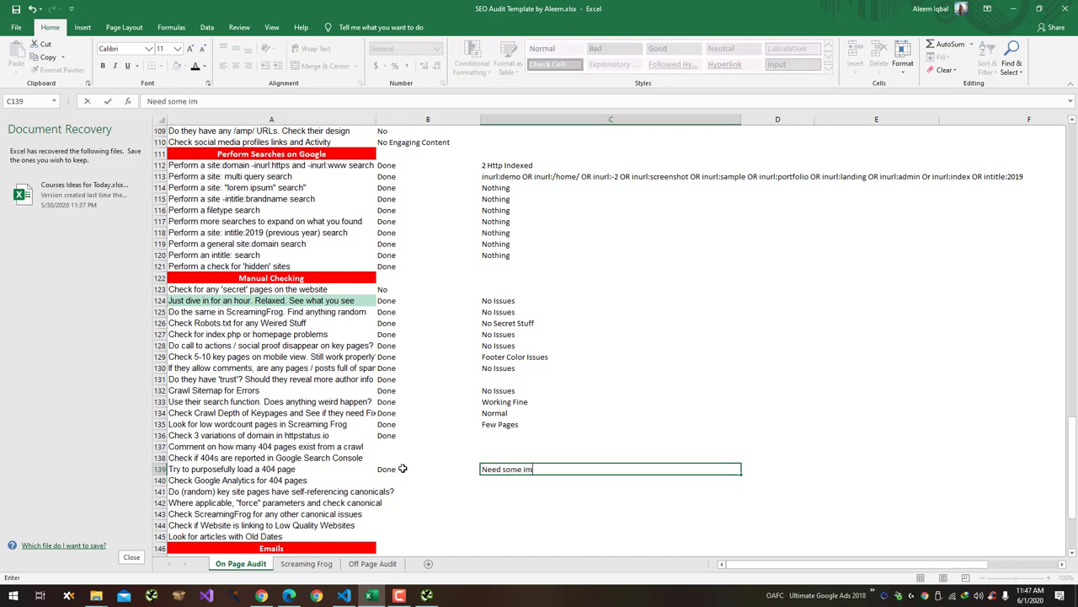
pyautogui.write('porvement')
pyautogui.press('Return')
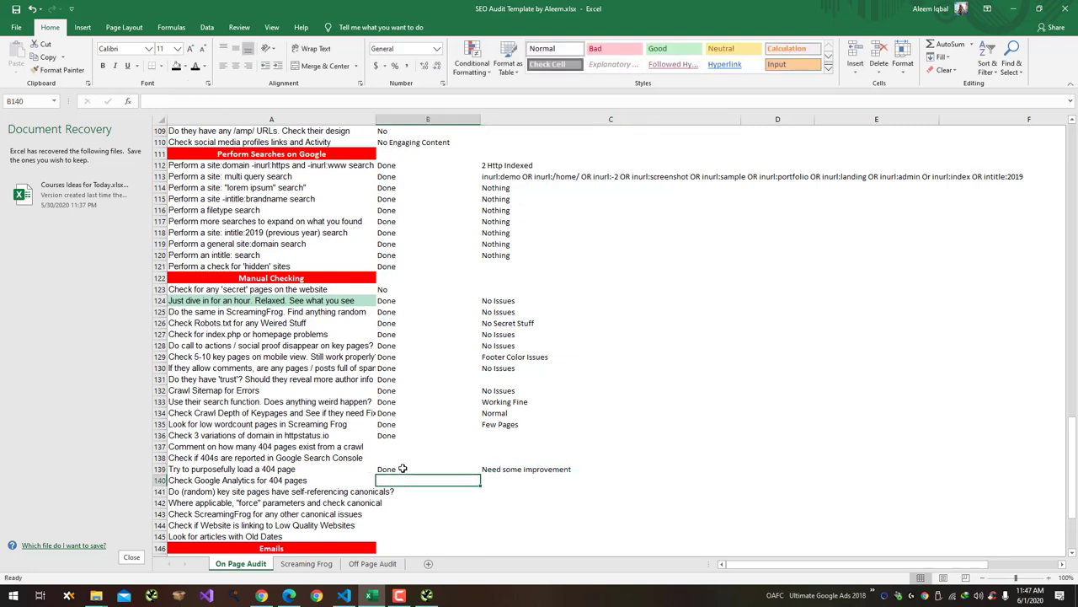
# Step: Record the self-referencing canonicals check in row 141 as "Yes but Some don't"
pyautogui.press('Down')
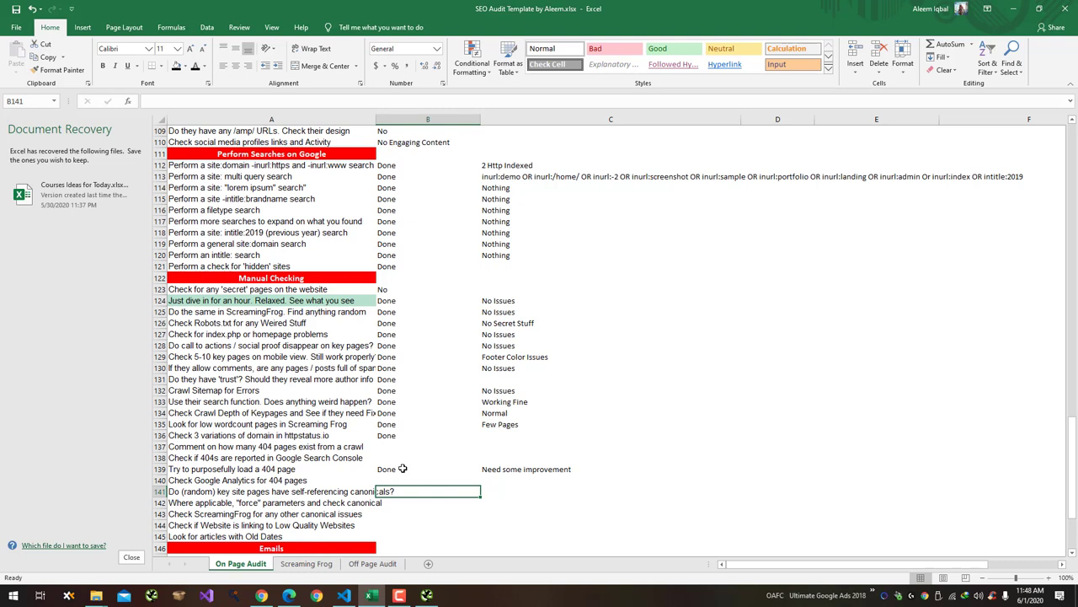
pyautogui.write('Yes but ')
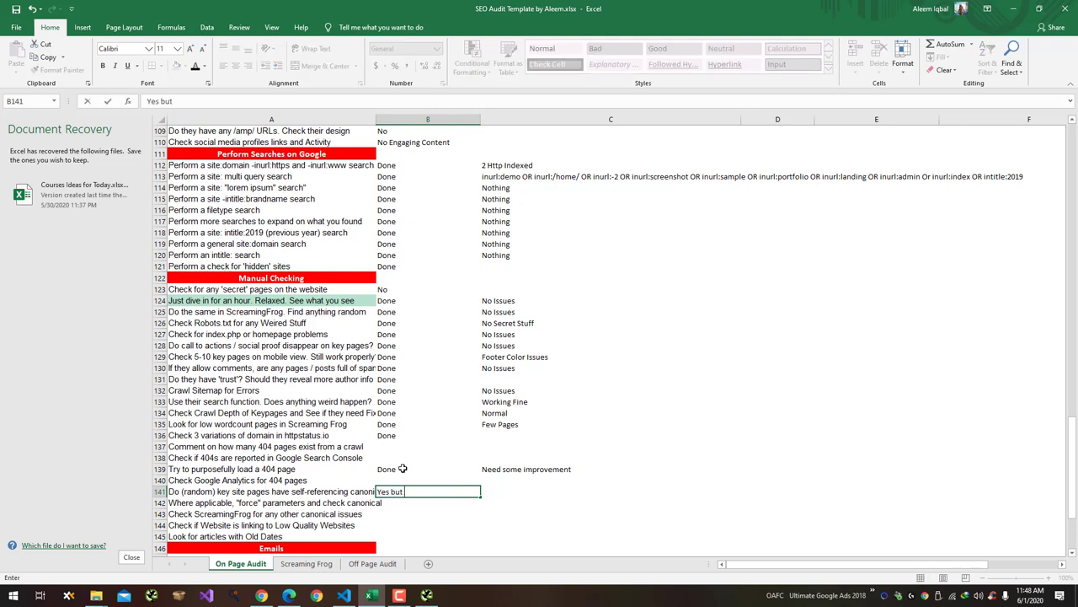
pyautogui.write("Some don't")
pyautogui.press('Return')
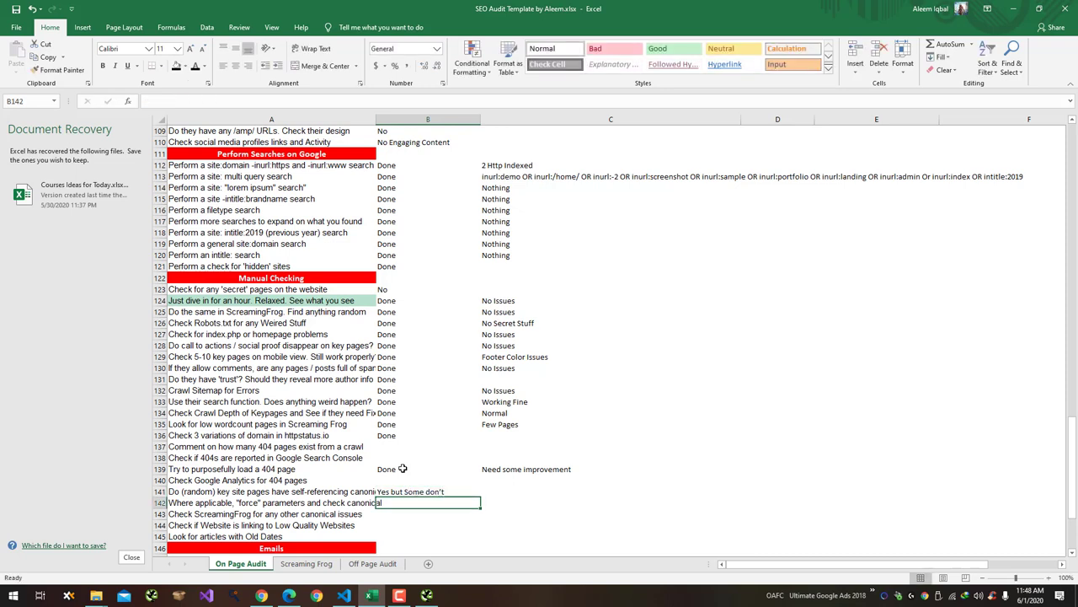
# Step: Switch to Chrome, load the homepage with the parameter "?asdasdsa" and inspect its canonical URL in the SEO extension
pyautogui.hotkey('alt', 'Tab')
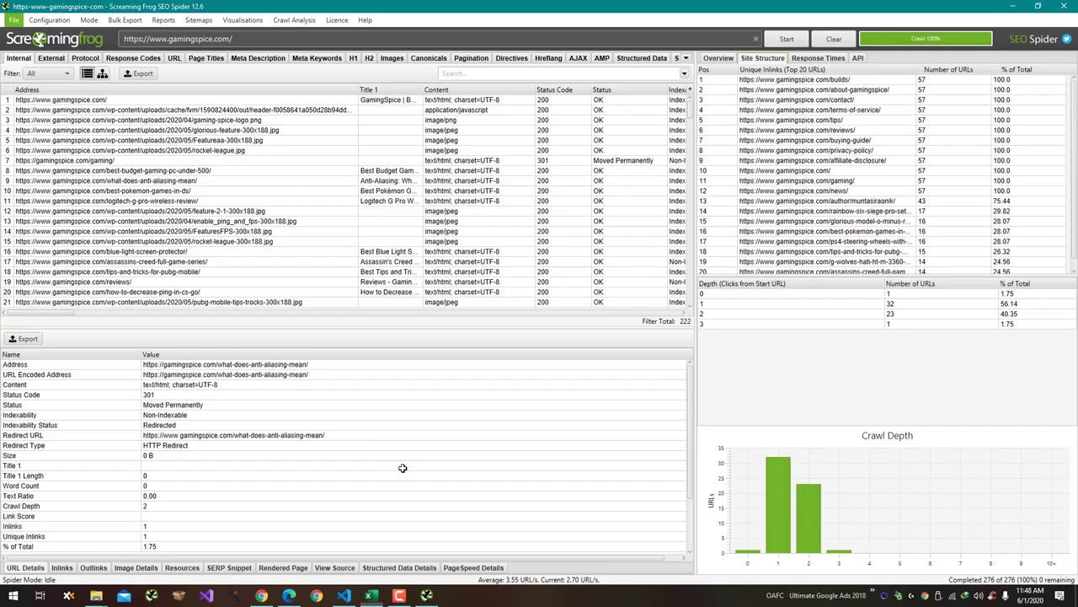
pyautogui.hotkey('alt', 'Tab')
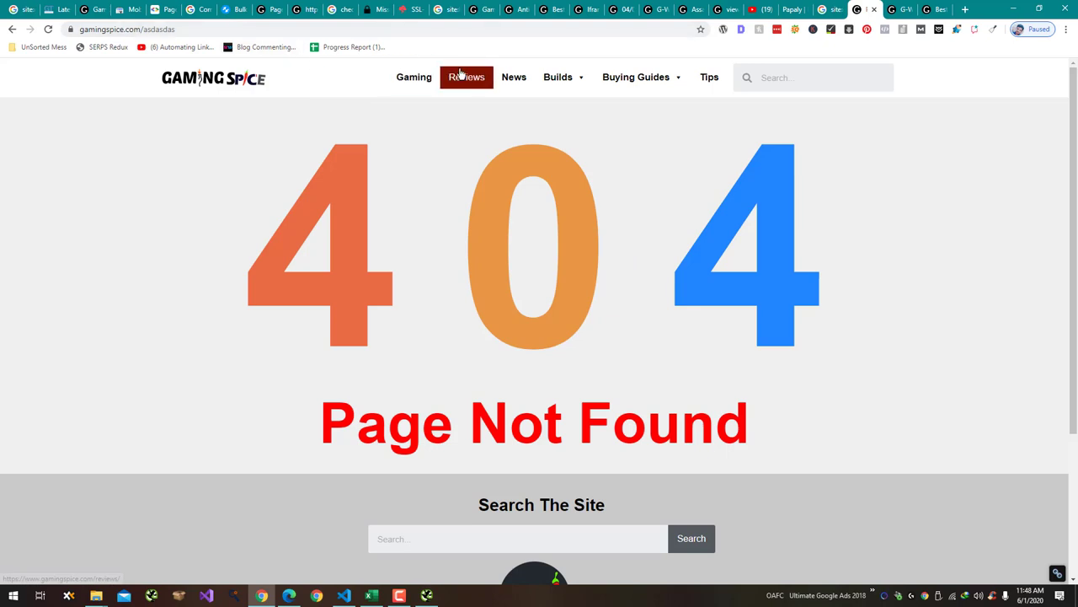
pyautogui.click(245, 83)
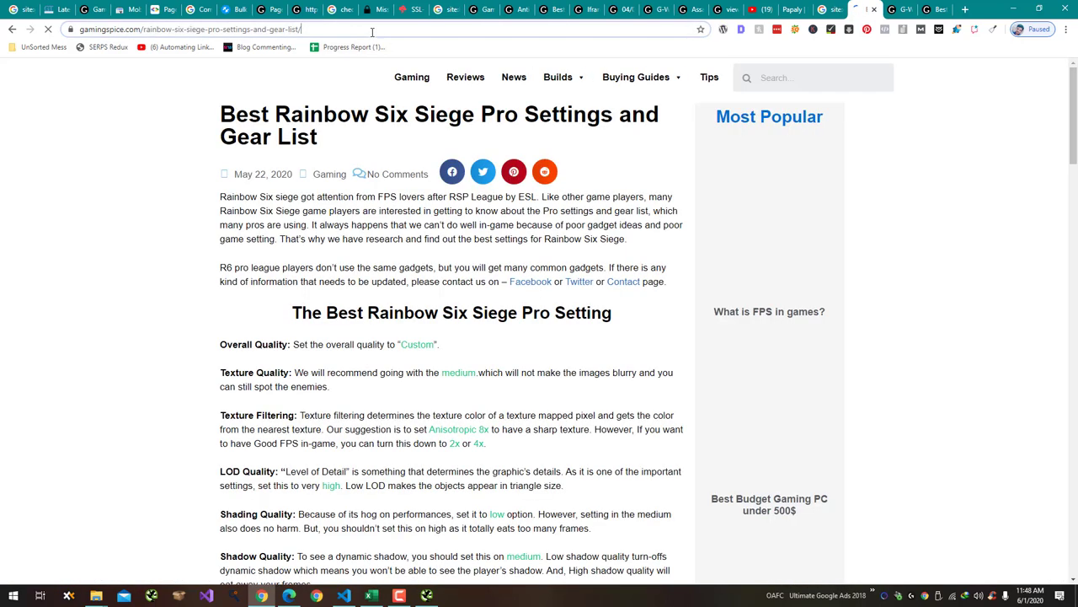
pyautogui.moveTo(373, 32); pyautogui.dragTo(144, 28)
pyautogui.write('?asdasdsa')
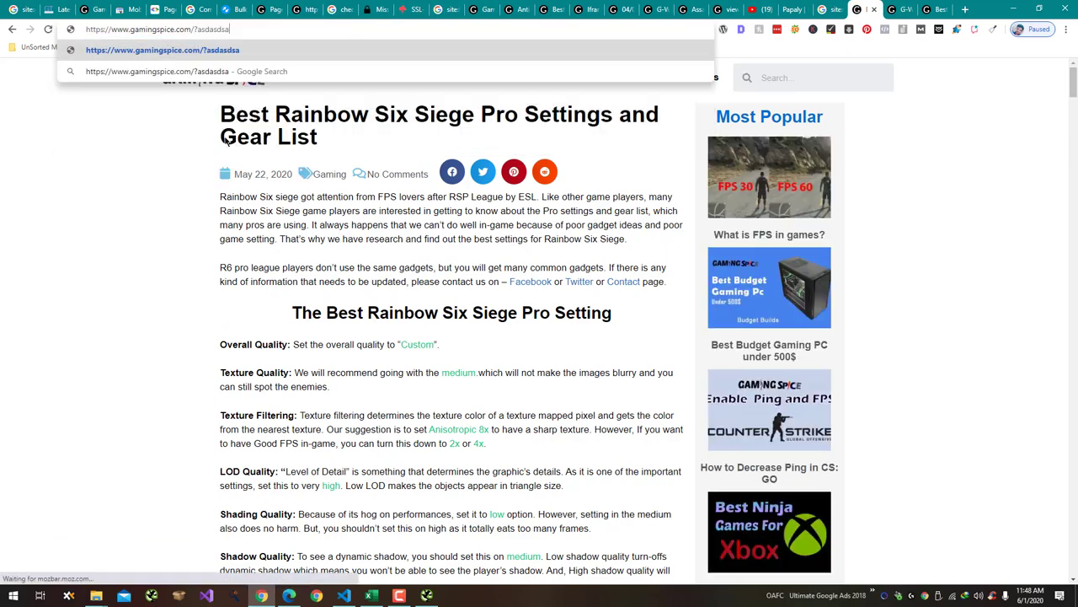
pyautogui.press('Return')
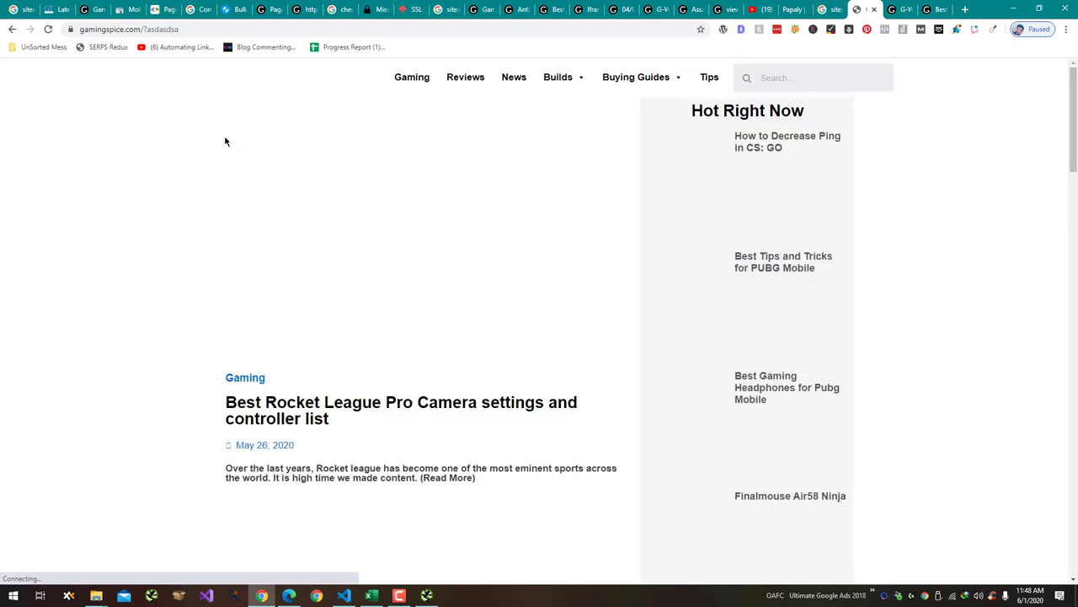
pyautogui.click(740, 30)
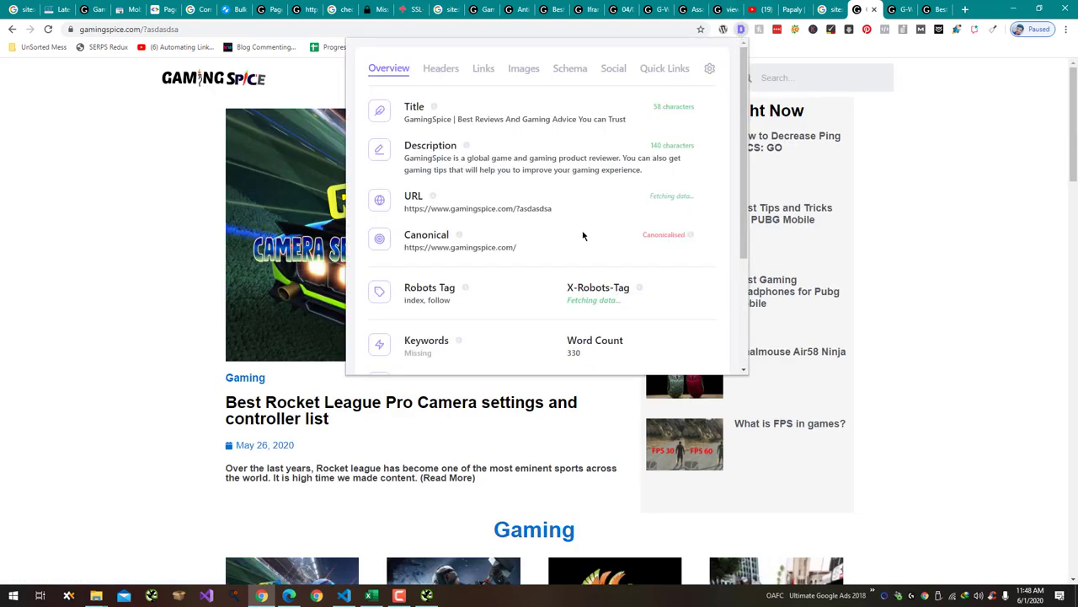
# Step: Open the Rocket League camera settings article, reload it with "?test=sadas" appended and inspect its canonical URL
pyautogui.click(360, 228)
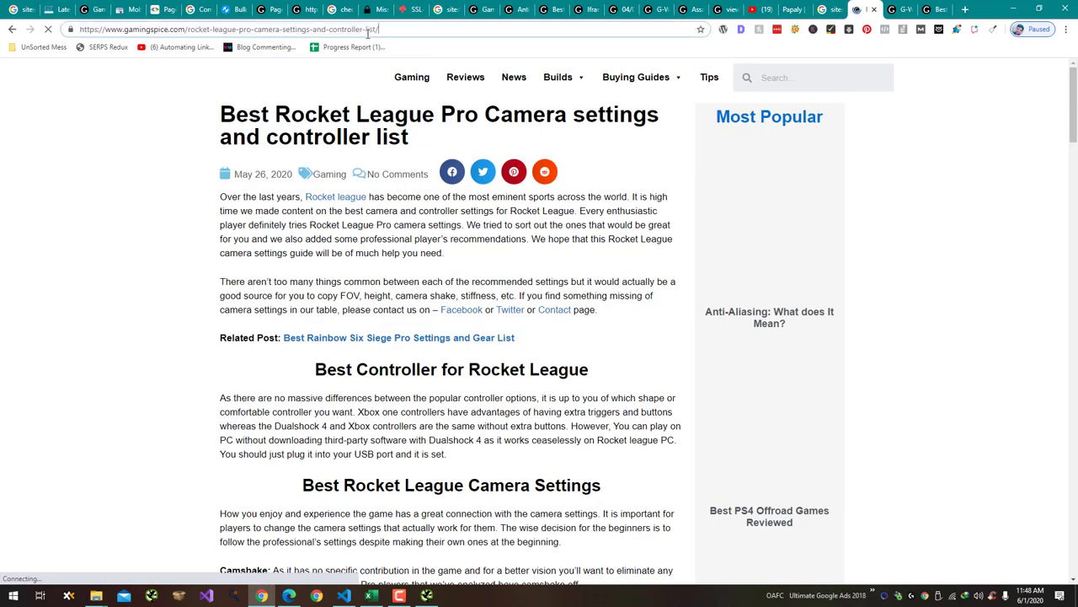
pyautogui.click(367, 30)
pyautogui.write('?test=')
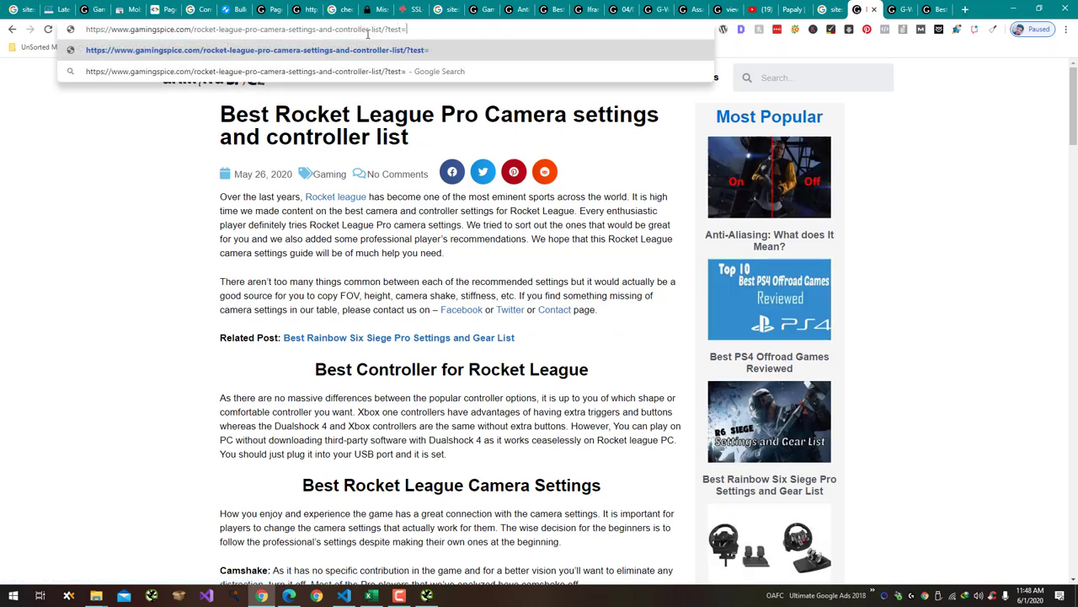
pyautogui.write('sadas')
pyautogui.press('Return')
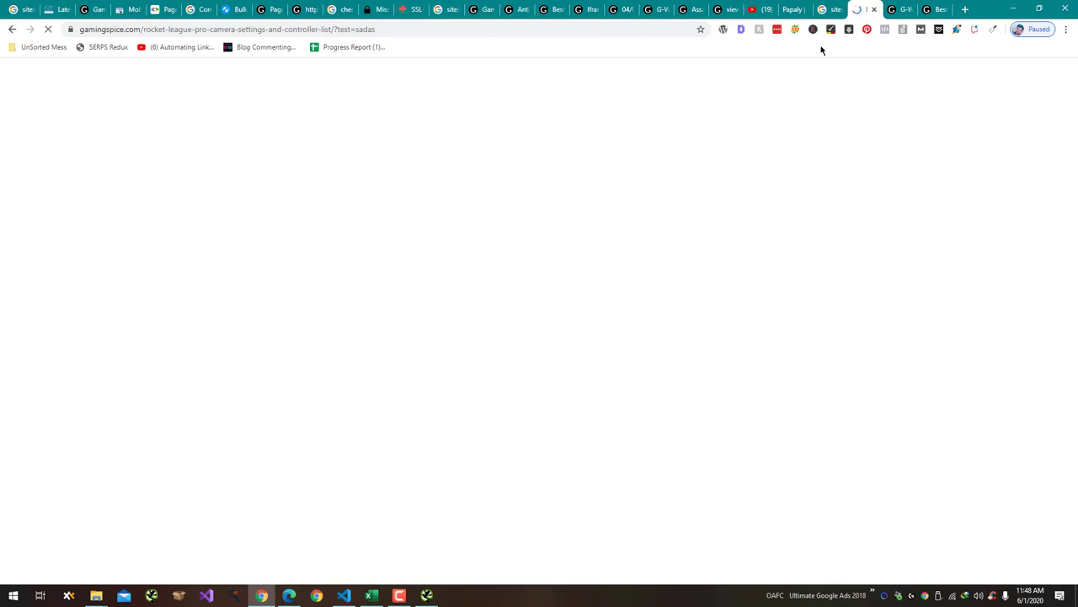
pyautogui.click(741, 30)
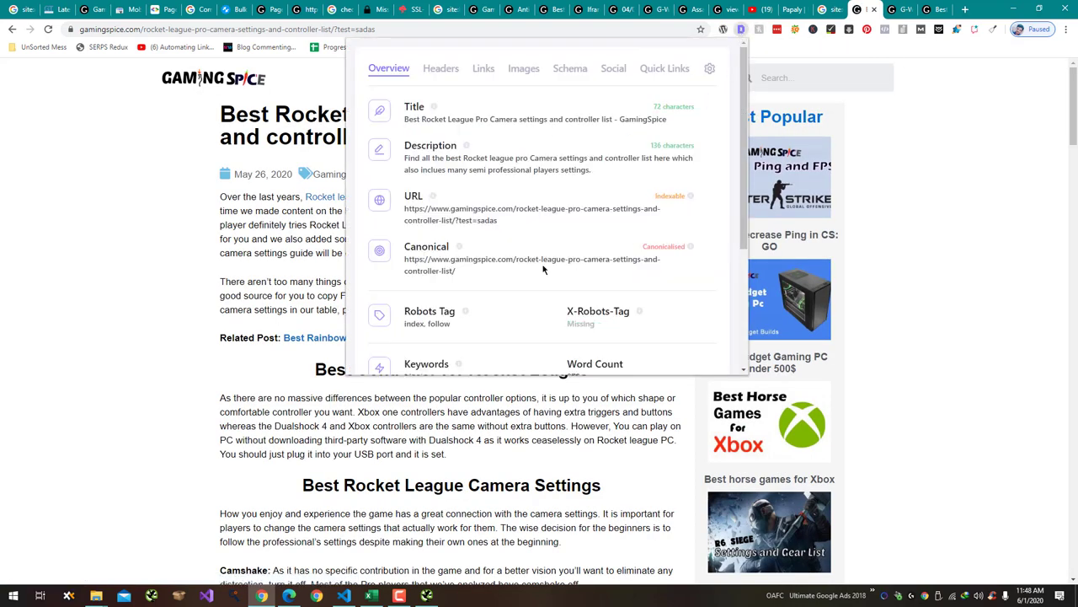
# Step: Switch to the Excel audit sheet and record "Yes" for the forced-parameter canonical check in row 142 and "Checked" for row 143
pyautogui.hotkey('alt', 'Tab')
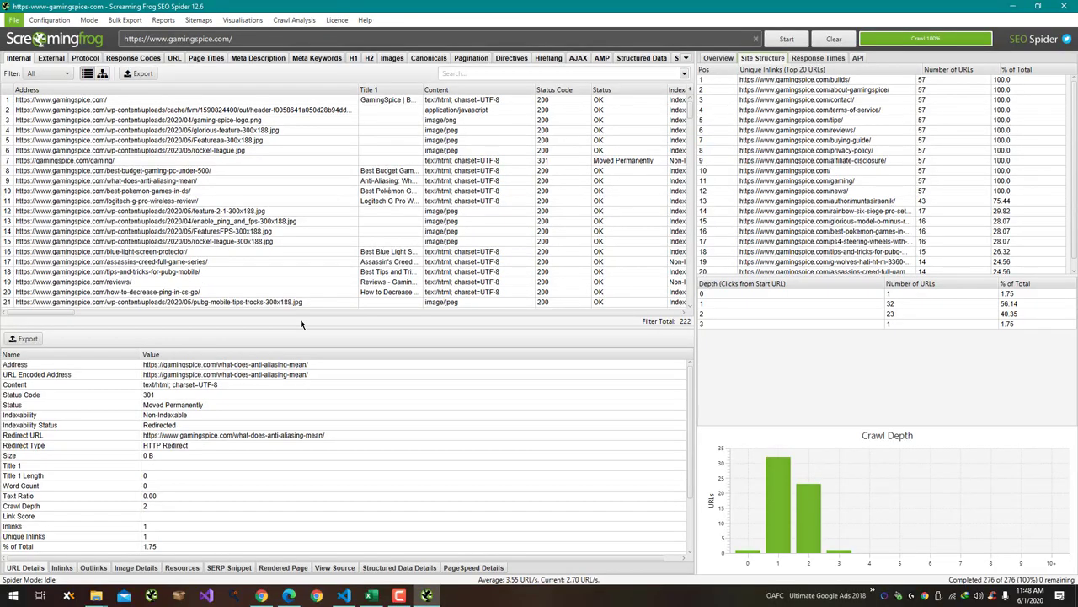
pyautogui.hotkey('alt', 'Tab')
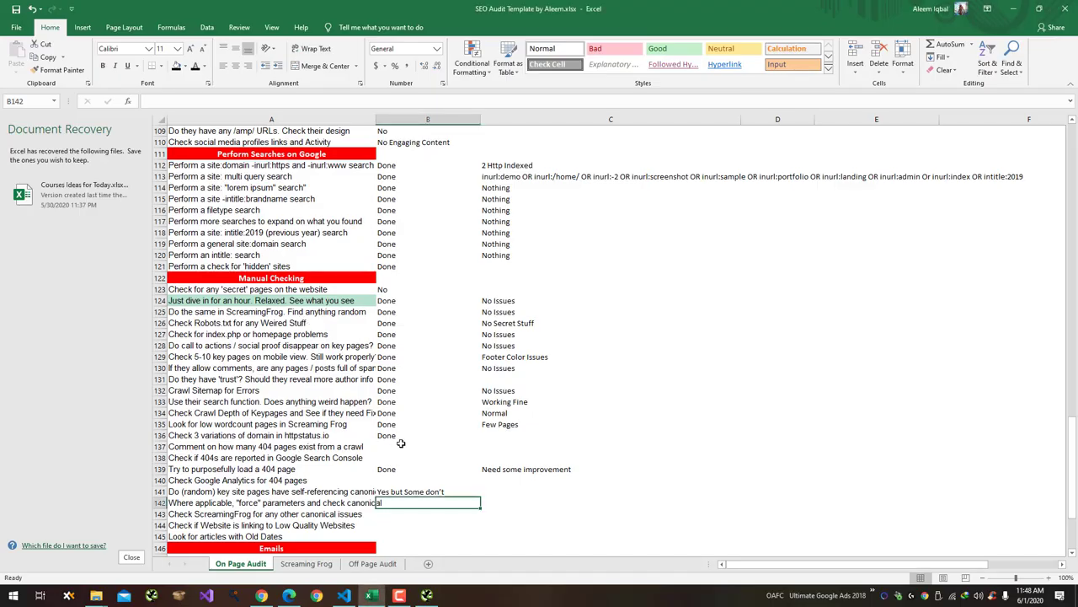
pyautogui.write('Yes')
pyautogui.press('Delete')
pyautogui.press('Return')
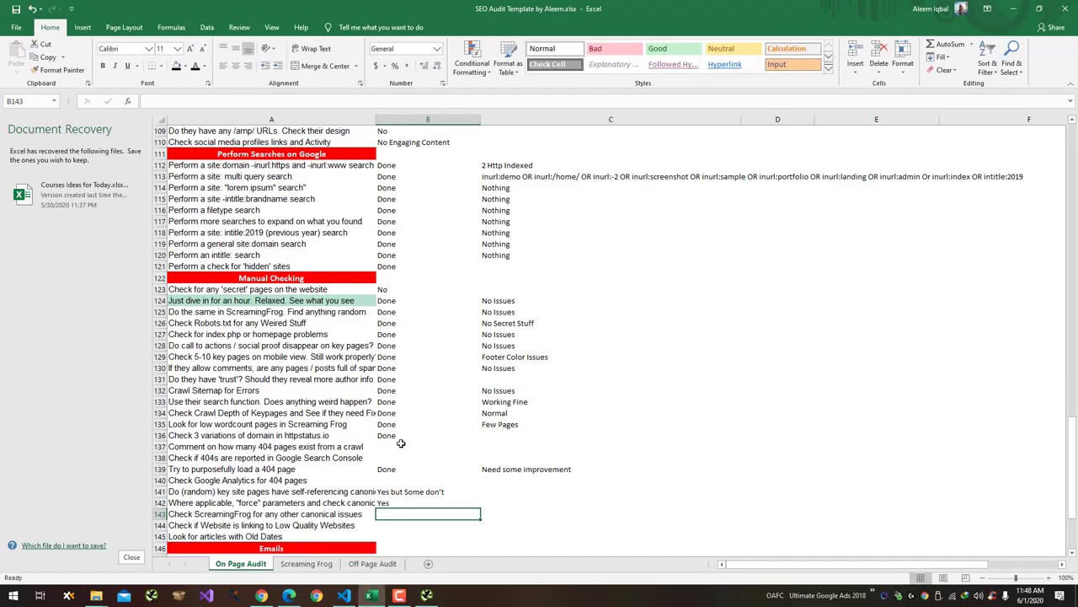
pyautogui.write('Checked')
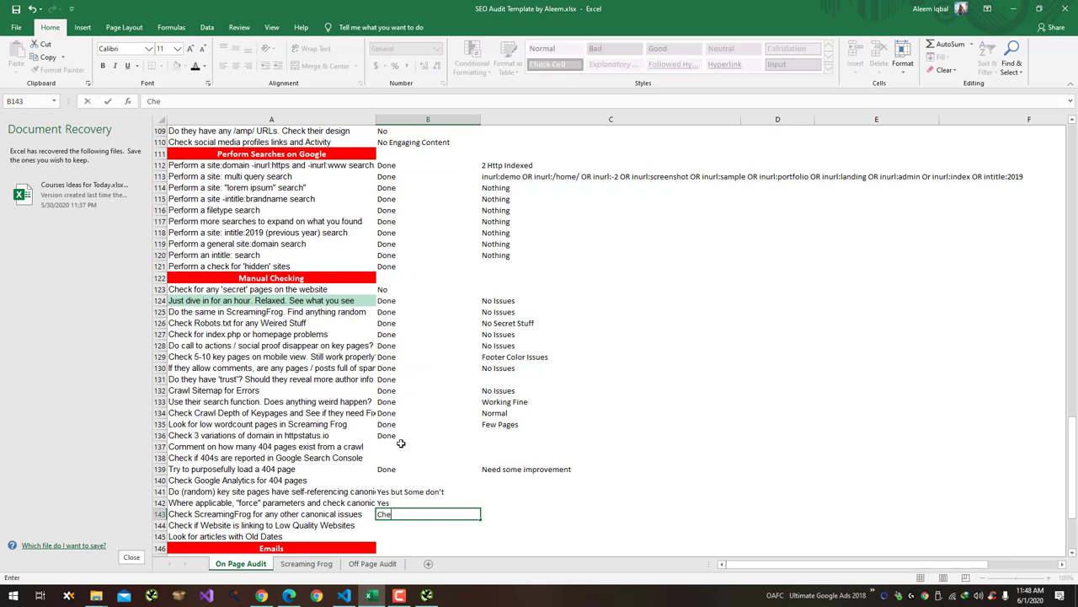
pyautogui.press('Return')
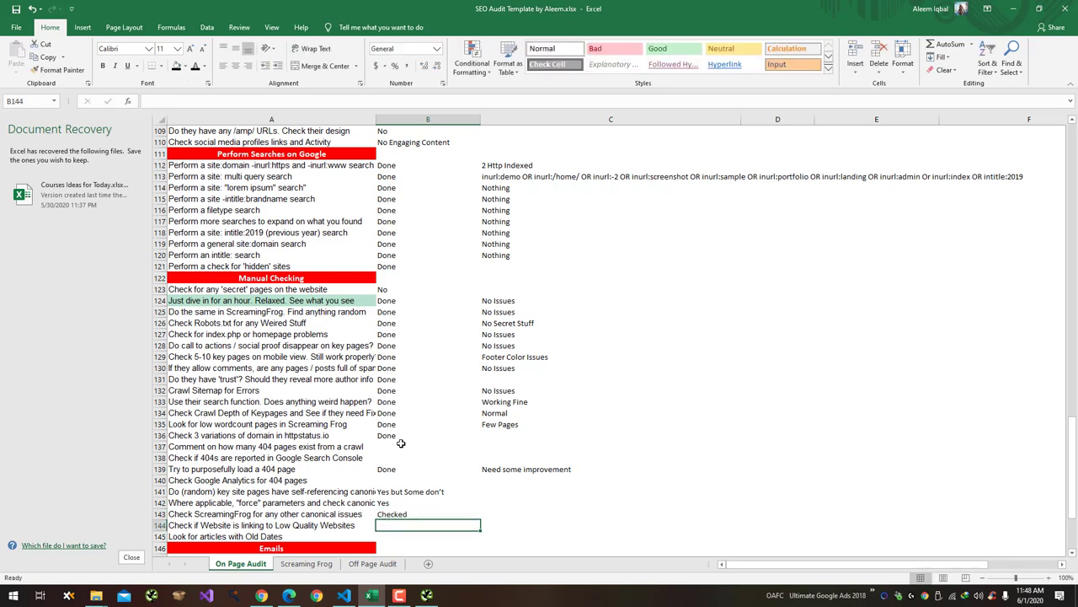
# Step: Switch to Screaming Frog and review the external HTML URLs the site links to for low-quality websites
pyautogui.hotkey('alt', 'Tab')
pyautogui.hotkey('alt', 'Tab')
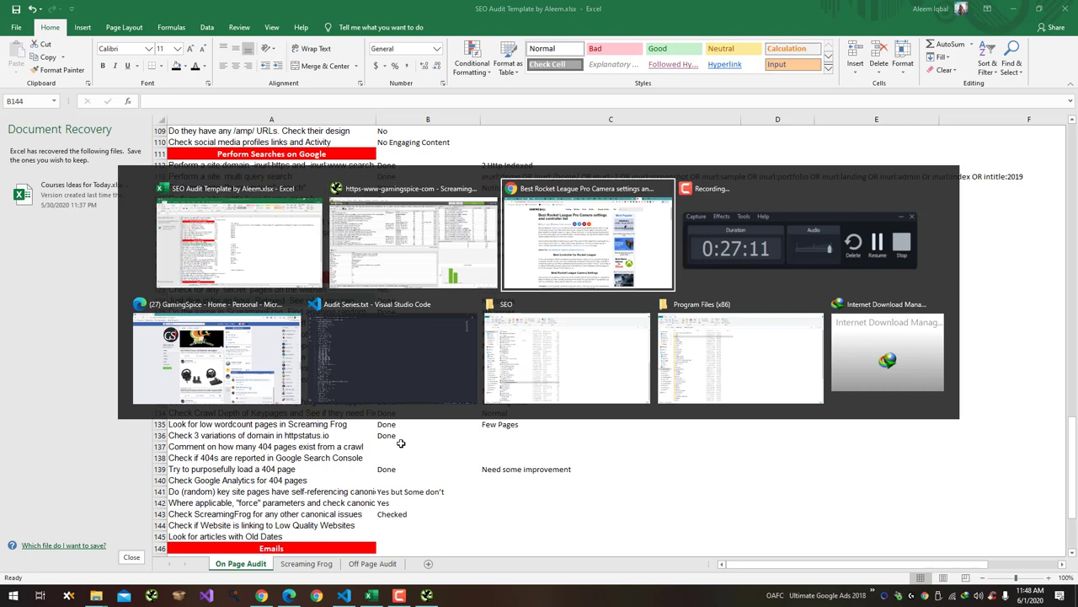
pyautogui.hotkey('alt', 'Tab')
pyautogui.hotkey('alt', 'Tab')
pyautogui.hotkey('alt', 'Tab')
pyautogui.hotkey('alt', 'Tab')
pyautogui.hotkey('alt', 'Tab')
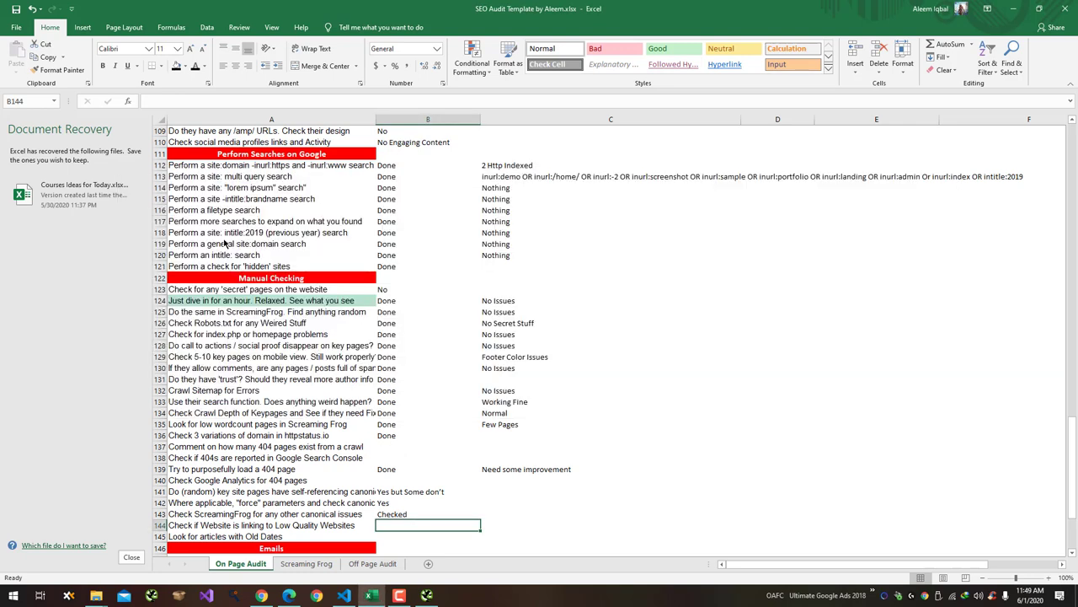
pyautogui.hotkey('alt', 'Tab')
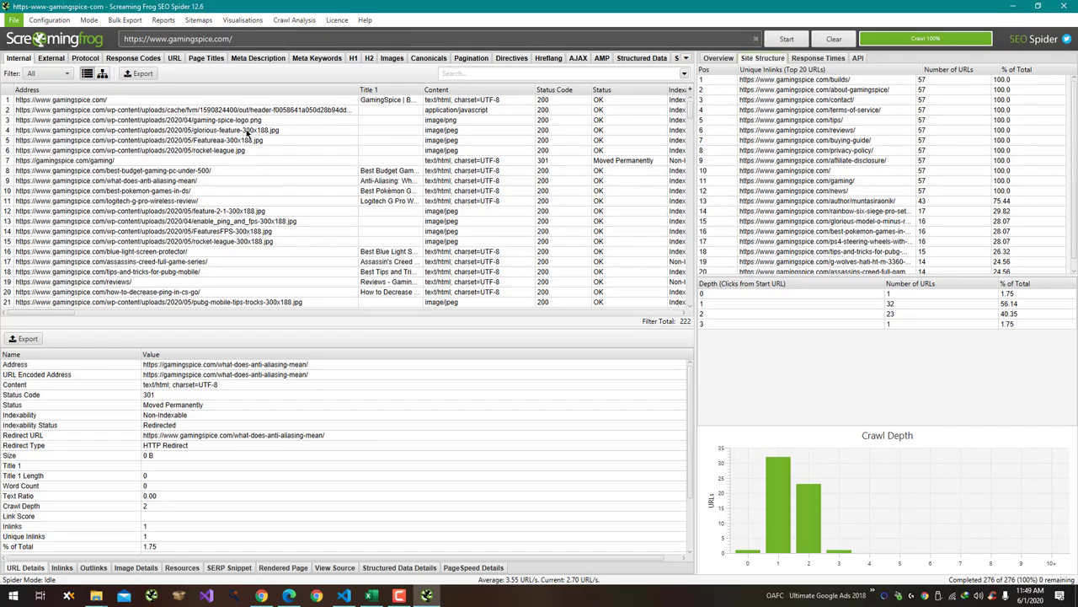
pyautogui.click(52, 58)
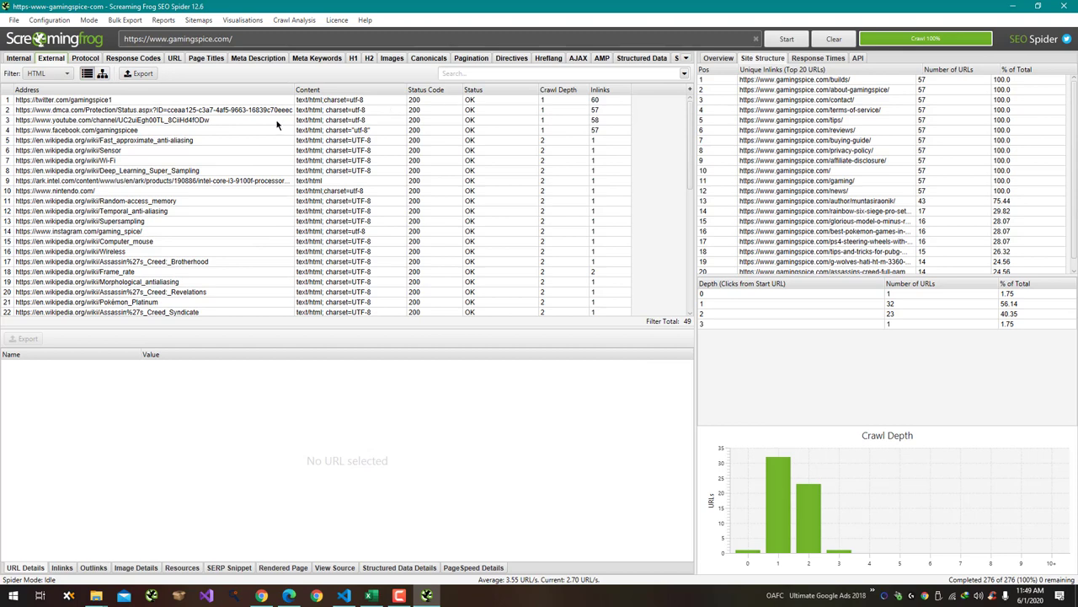
pyautogui.scroll(-6, 216, 202)
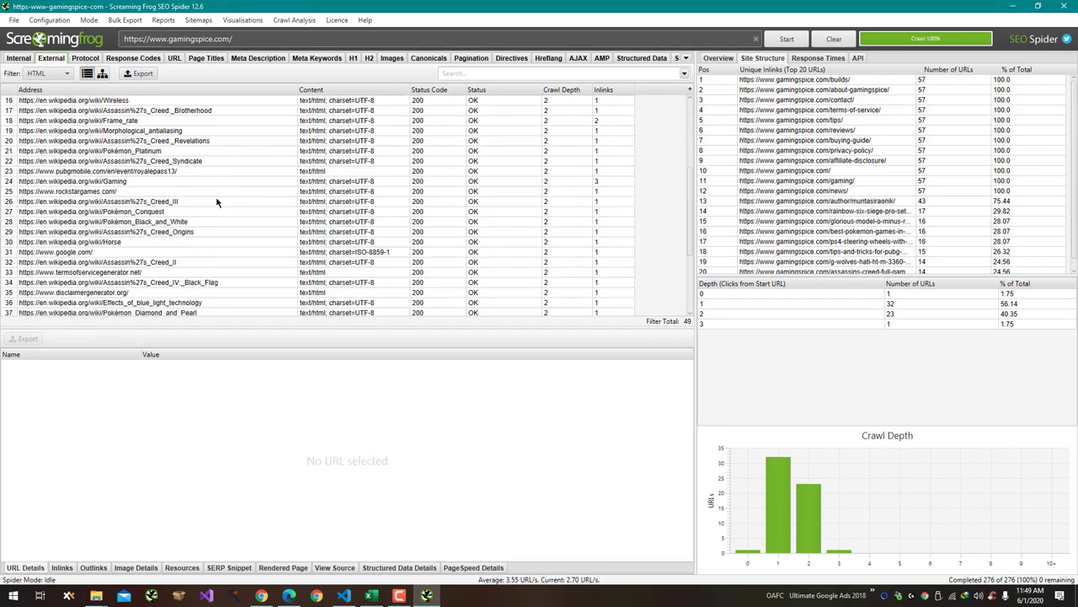
pyautogui.scroll(-1, 199, 268)
# Step: List the inlinks of termsofservicegenerator.net and copy the URL of the page linking to it
pyautogui.click(154, 205)
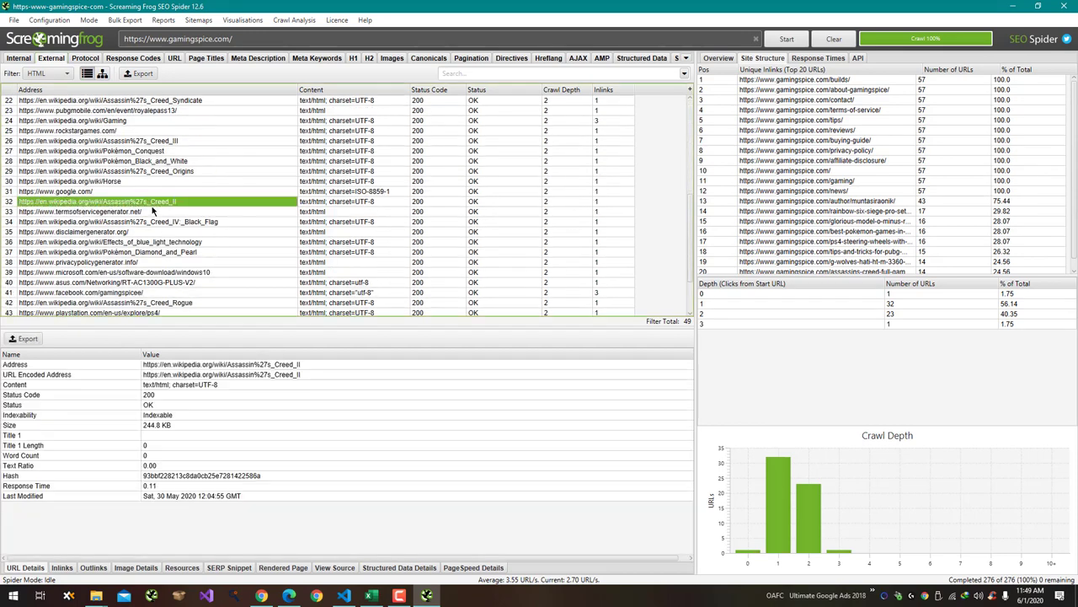
pyautogui.click(159, 212)
pyautogui.rightClick(152, 217)
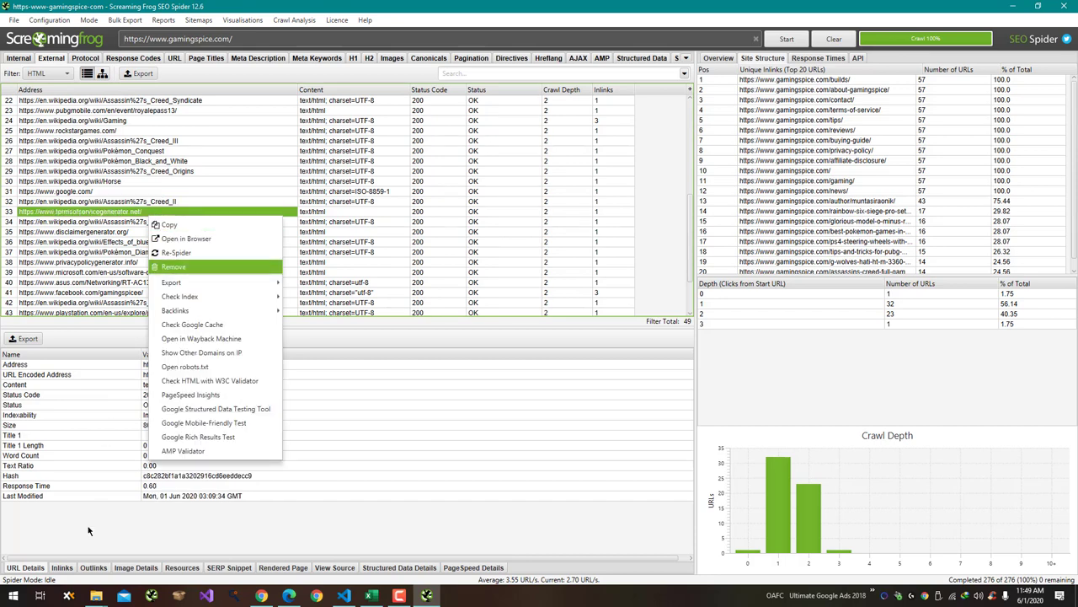
pyautogui.click(65, 569)
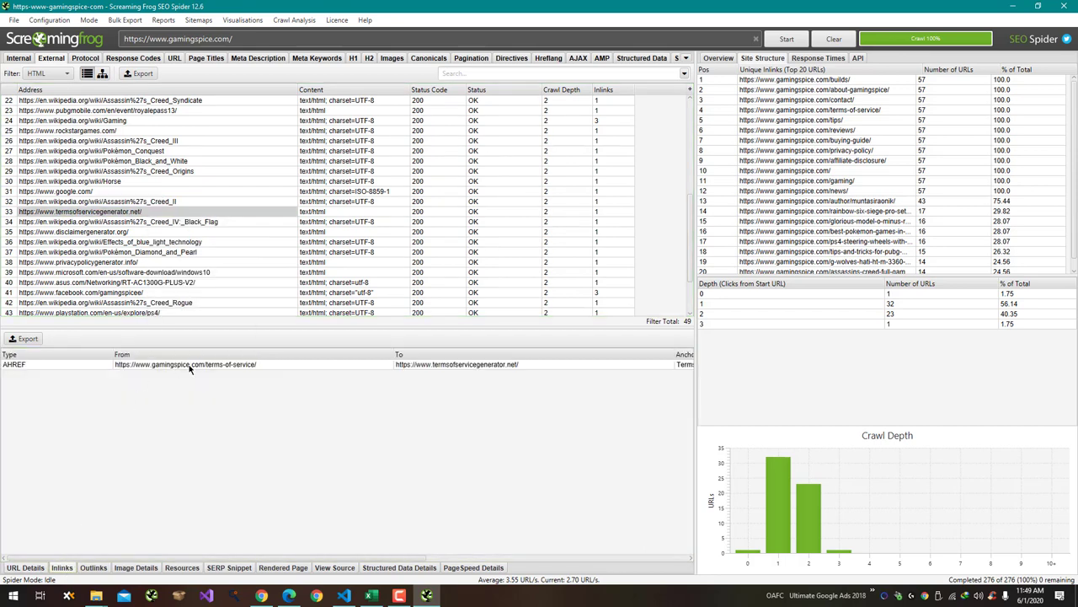
pyautogui.rightClick(190, 366)
pyautogui.hotkey('alt', 'Tab')
pyautogui.hotkey('alt', 'Tab')
pyautogui.press('Tab')
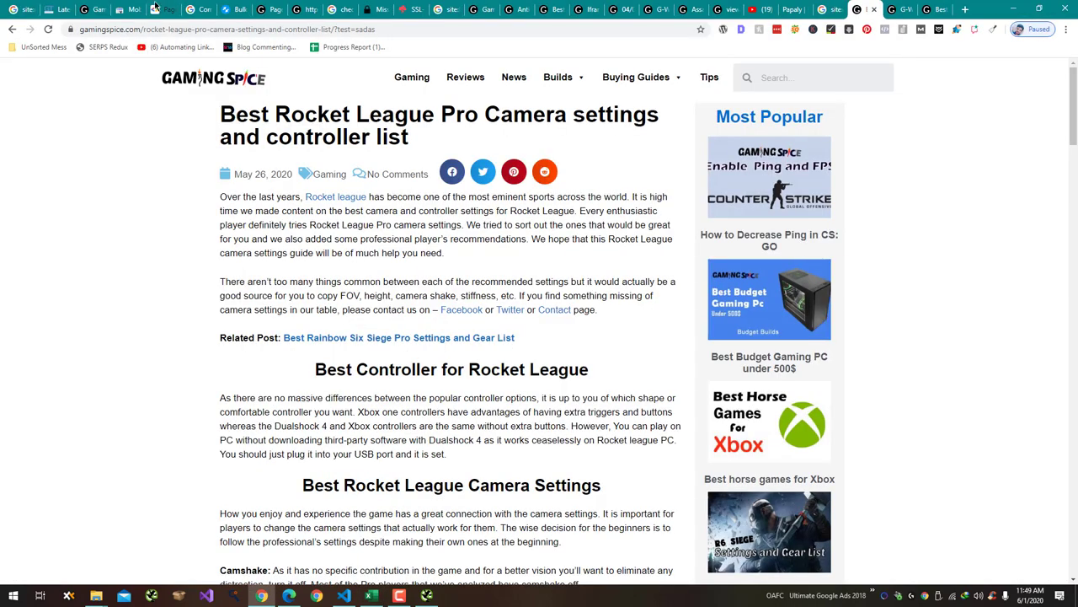
pyautogui.click(165, 28)
pyautogui.write('https://www.gamingspice.com/terms-of-service/')
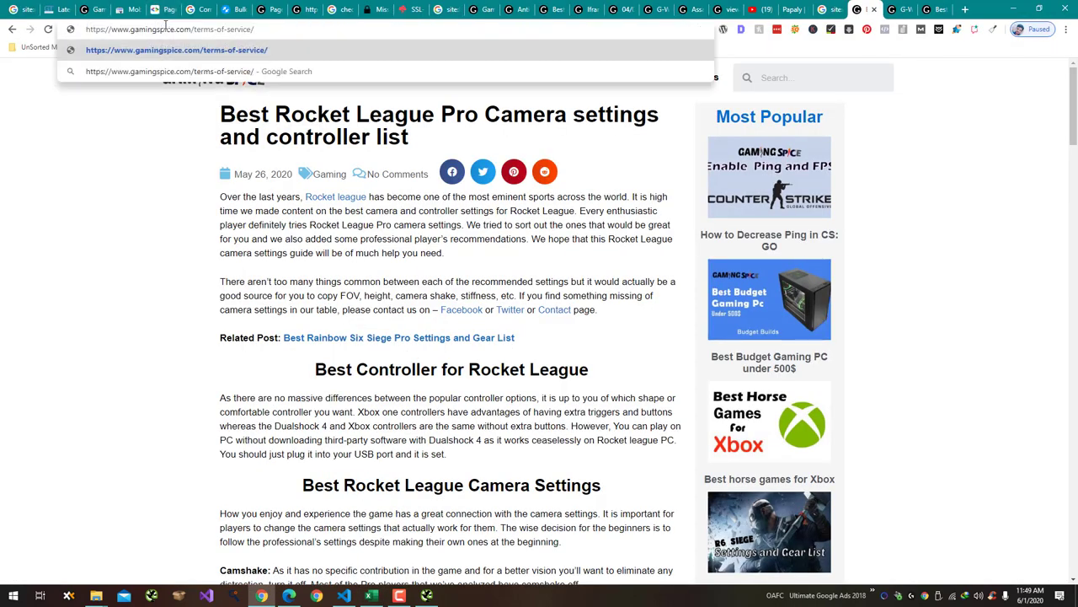
pyautogui.press('Return')
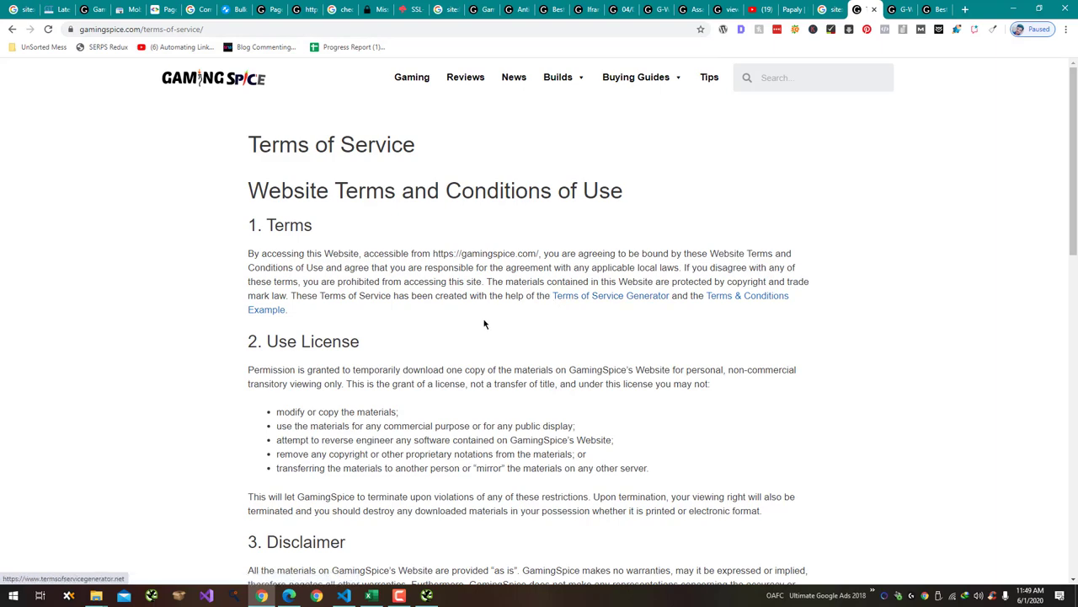
pyautogui.moveTo(462, 312); pyautogui.dragTo(292, 296)
pyautogui.scroll(-9, 292, 296)
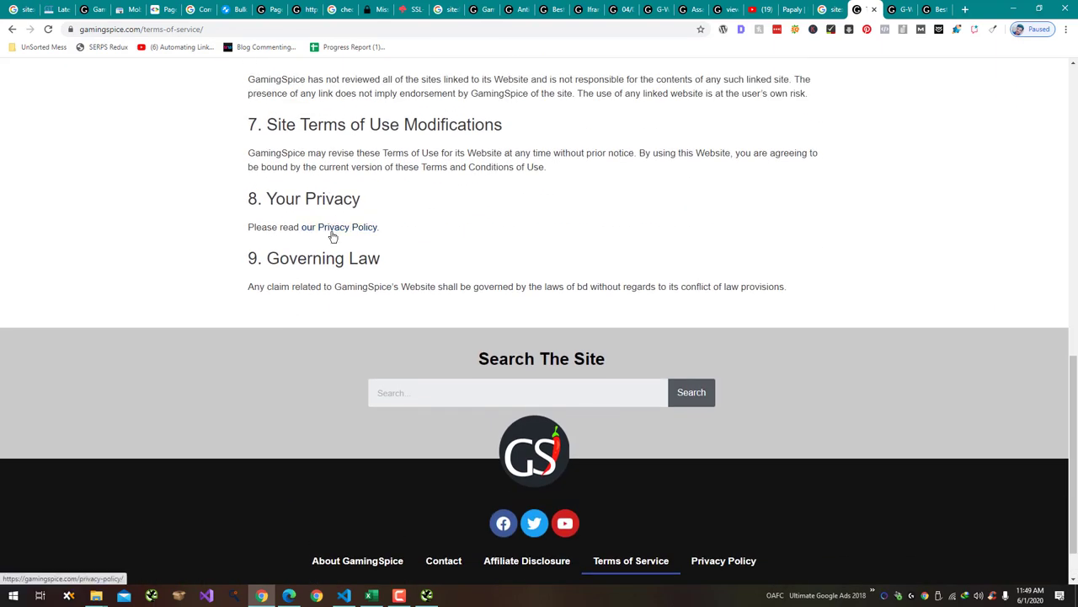
pyautogui.scroll(10, 331, 236)
# Step: Switch to Excel and record "Yes linking to low quality" for the low-quality websites check in row 144
pyautogui.hotkey('alt', 'Tab')
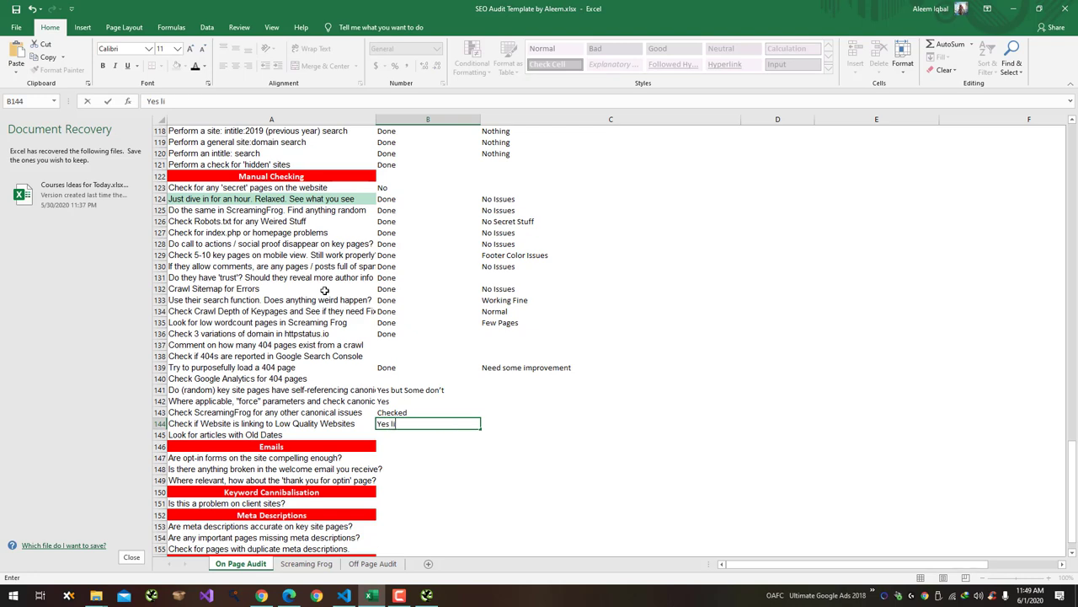
pyautogui.write('nking to low quality')
pyautogui.press('Return')
pyautogui.hotkey('alt', 'Tab')
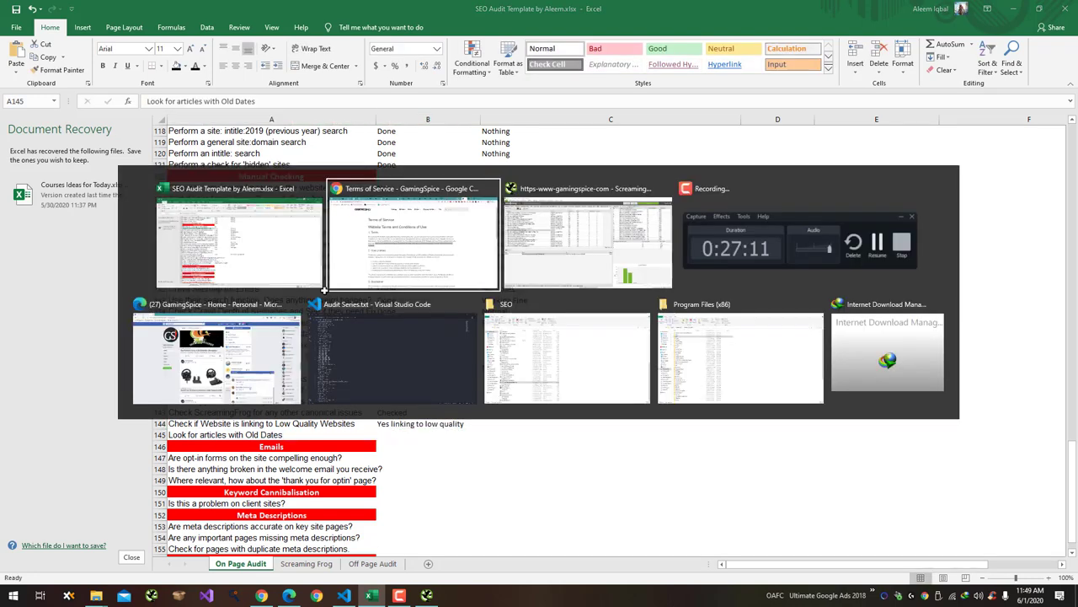
pyautogui.click(139, 28)
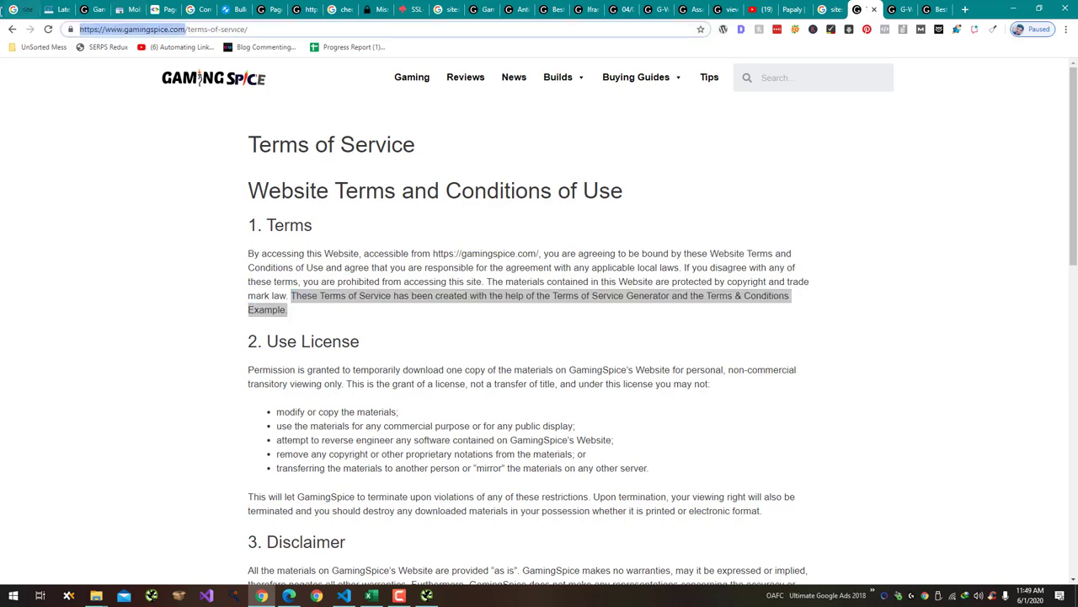
pyautogui.hotkey('ctrl', 't')
pyautogui.write('site:')
pyautogui.write('https://www.gamingspice.com/')
pyautogui.press('Return')
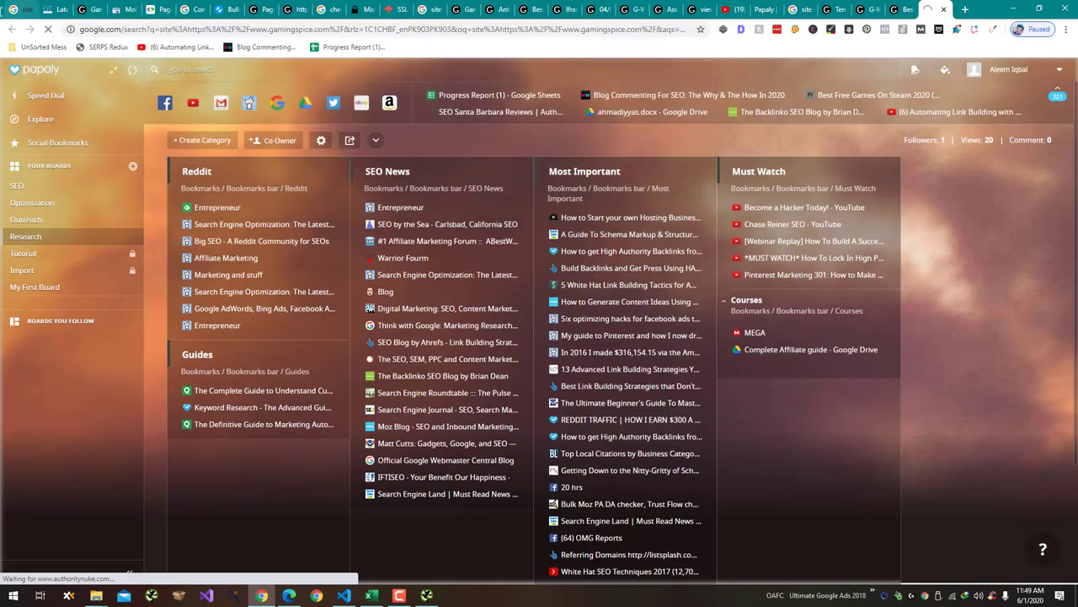
pyautogui.scroll(-4, 175, 126)
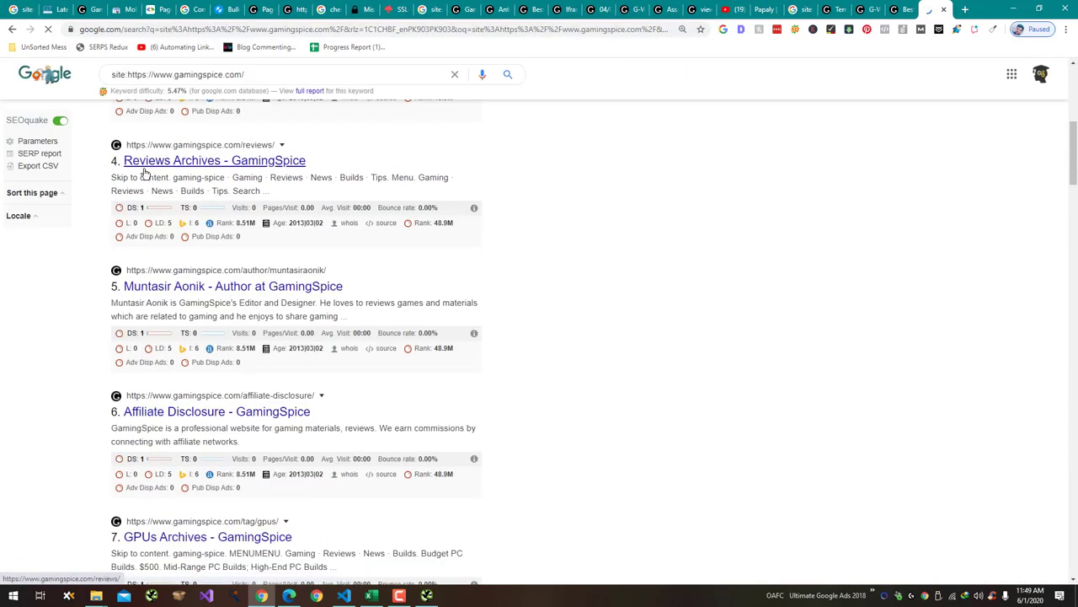
pyautogui.scroll(2, 139, 174)
pyautogui.scroll(-6, 123, 251)
pyautogui.scroll(-12, 124, 252)
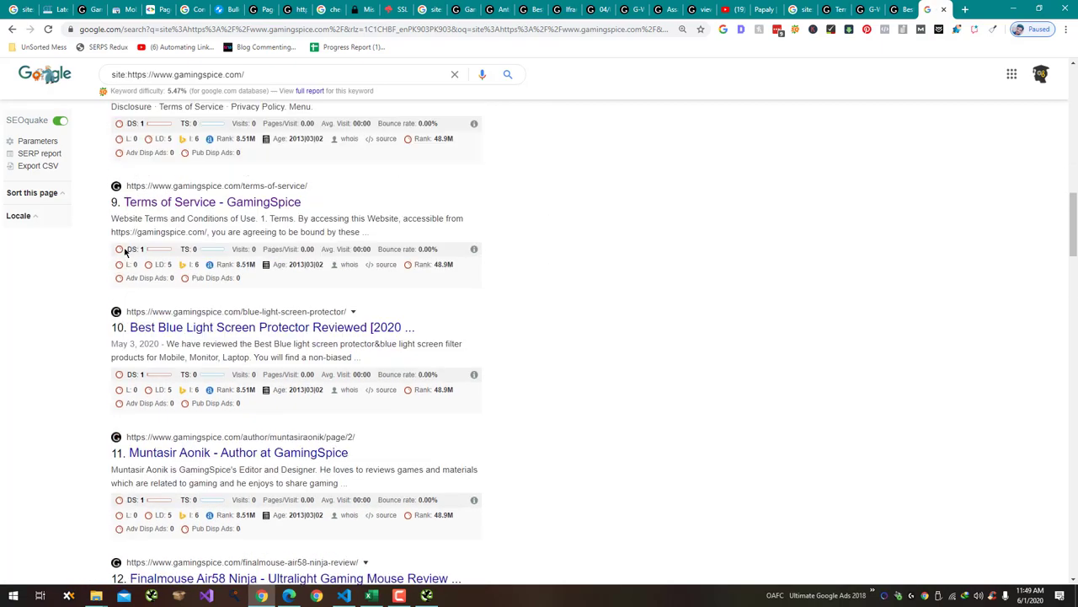
pyautogui.scroll(-10, 124, 251)
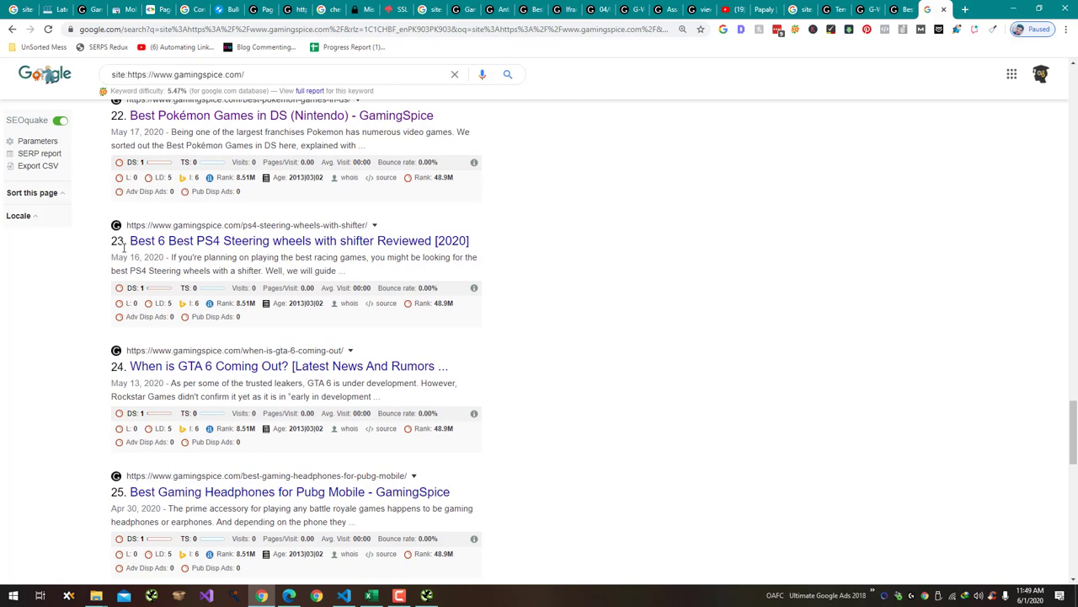
pyautogui.scroll(-10, 124, 246)
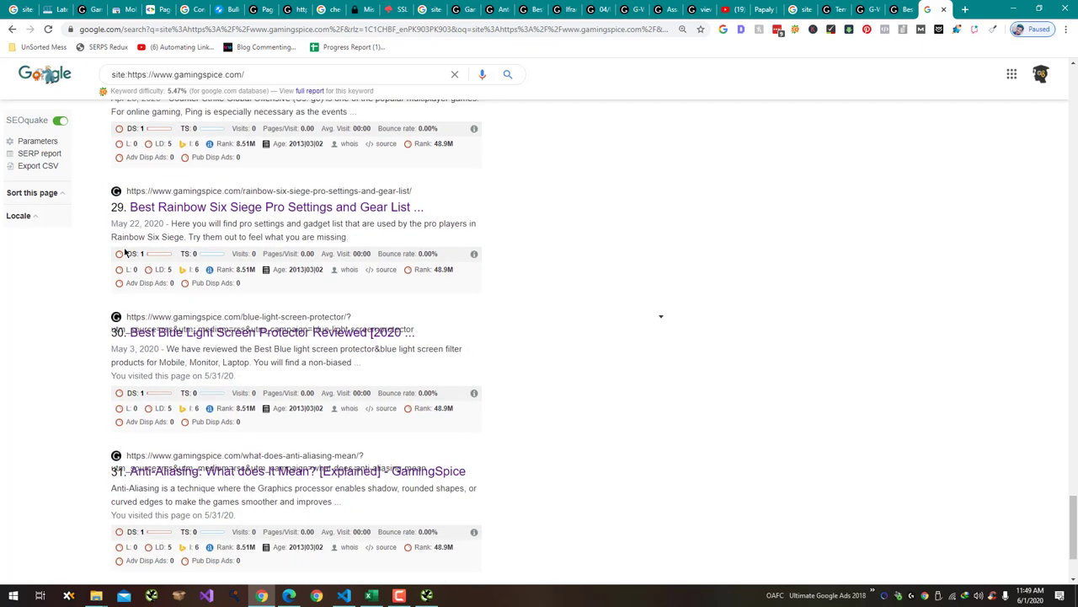
pyautogui.scroll(-2, 124, 251)
# Step: Return to Excel and mark the old-dates article check in row 145 as "Done" with the note "No Old"
pyautogui.hotkey('alt', 'Tab')
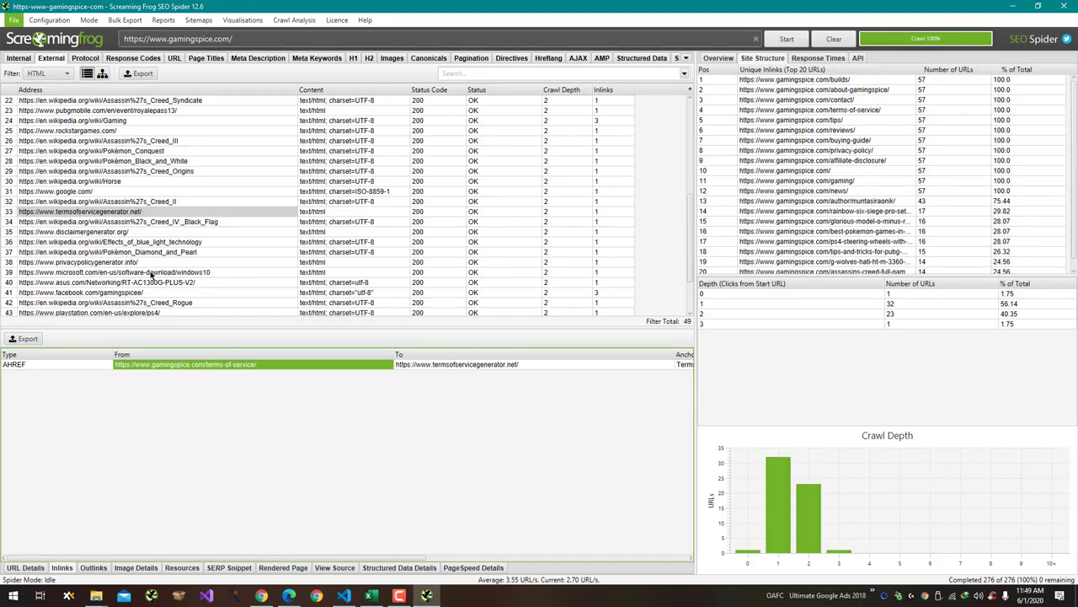
pyautogui.hotkey('alt', 'Tab')
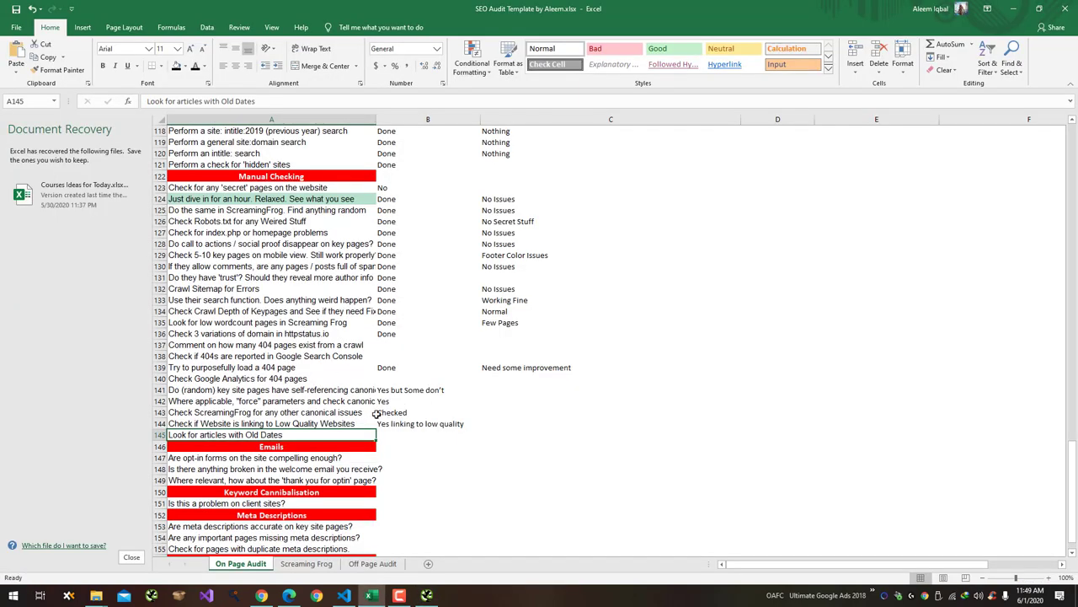
pyautogui.click(410, 431)
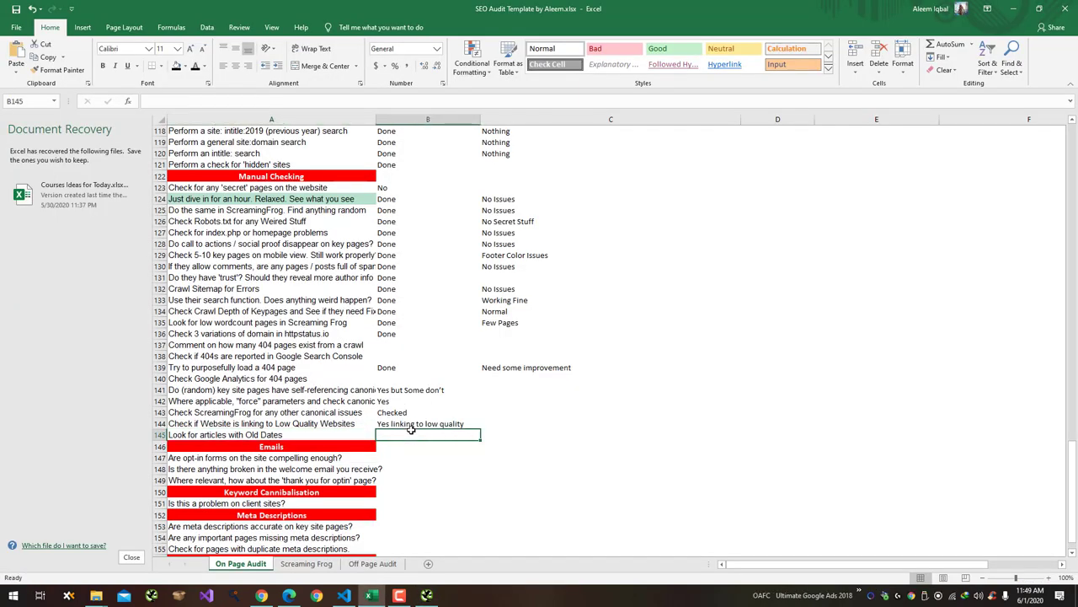
pyautogui.write('Done')
pyautogui.press('Tab')
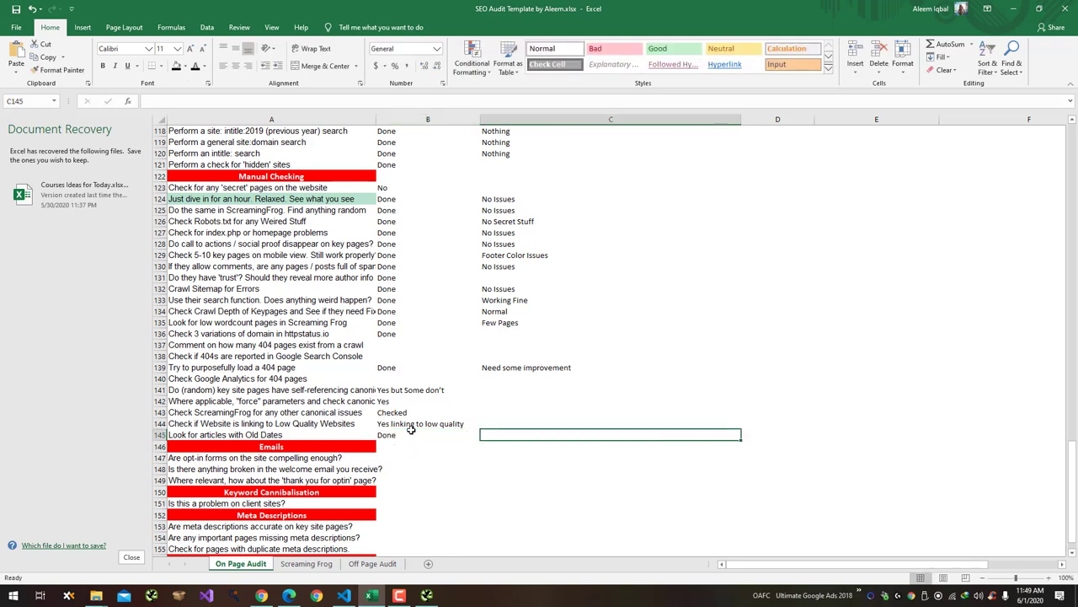
pyautogui.write('No Old')
pyautogui.press('Return')
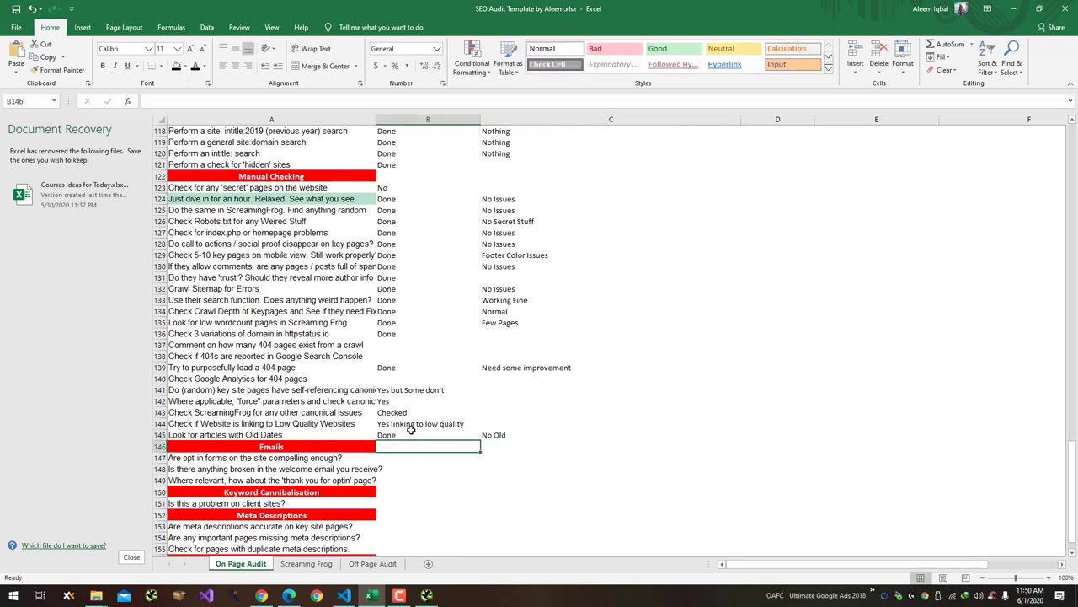
# Step: Review the remaining checks below row 145 and select the result cell of the keyword cannibalisation check in row 151
pyautogui.press('Down')
pyautogui.press('Down')
pyautogui.press('Down')
pyautogui.press('Down')
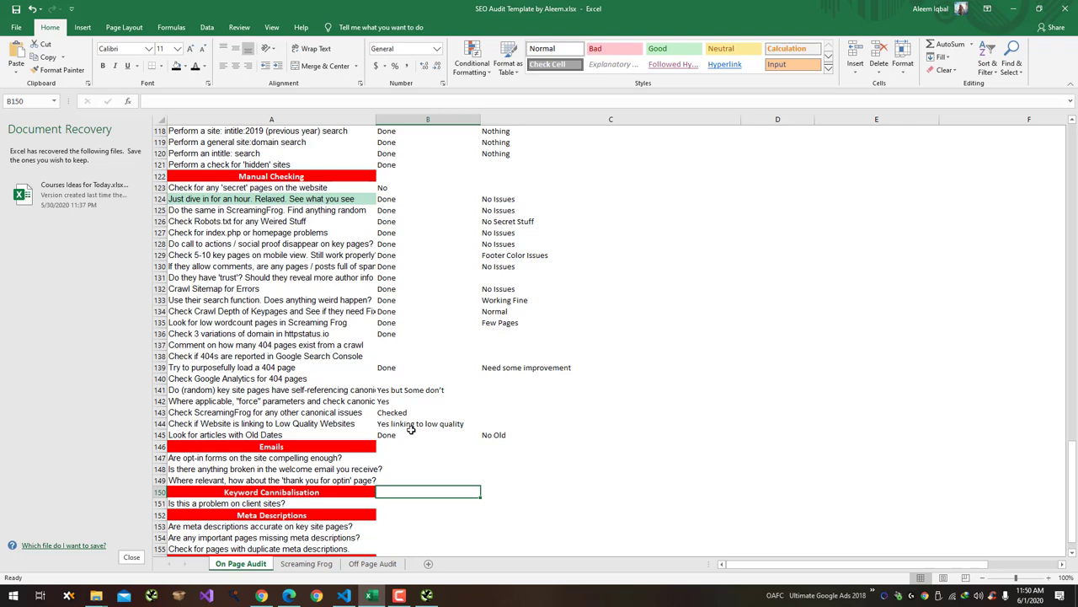
pyautogui.scroll(-4, 410, 429)
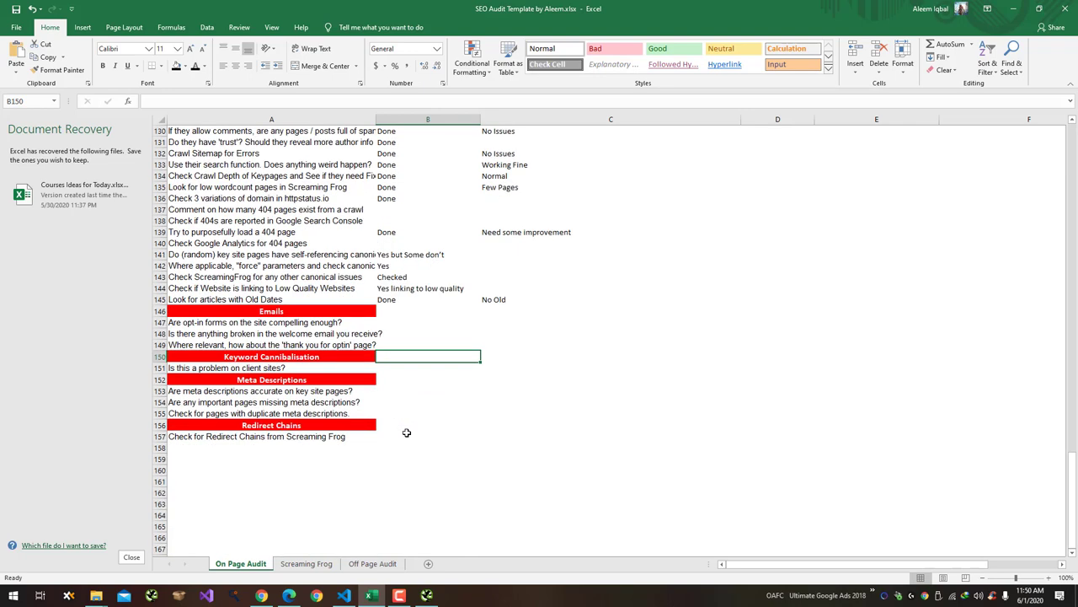
pyautogui.click(389, 368)
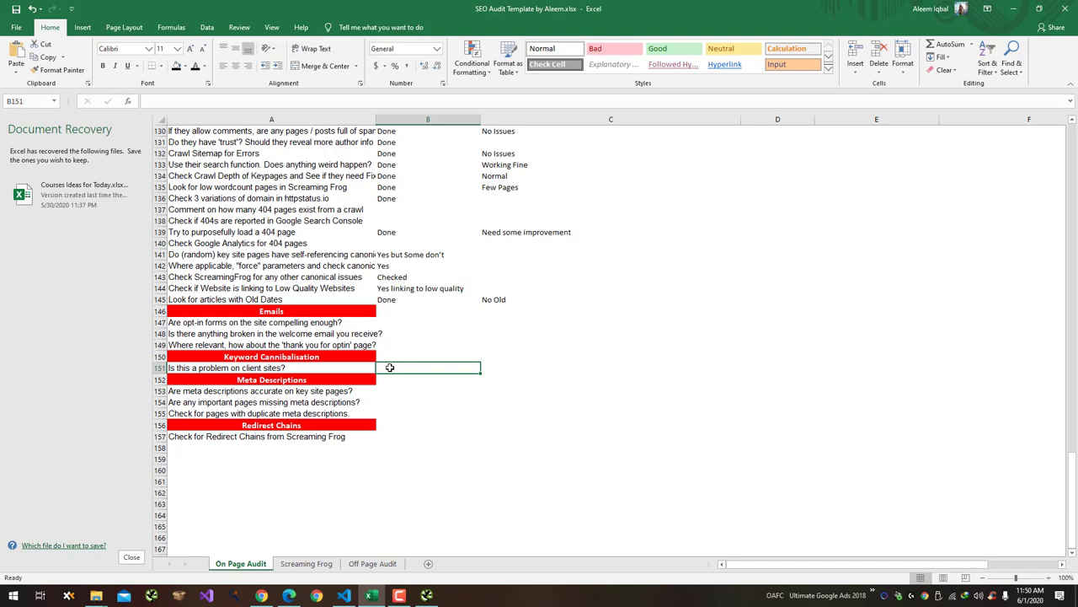
# Step: Switch to Screaming Frog, list the pages with missing meta descriptions from the crawl overview and look through them
pyautogui.click(426, 595)
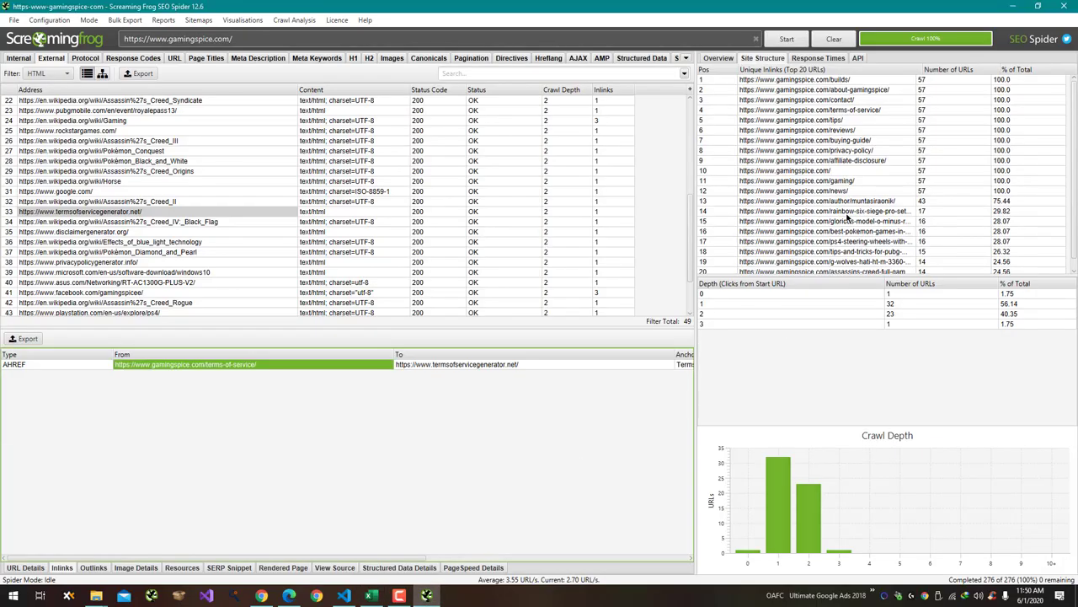
pyautogui.click(728, 60)
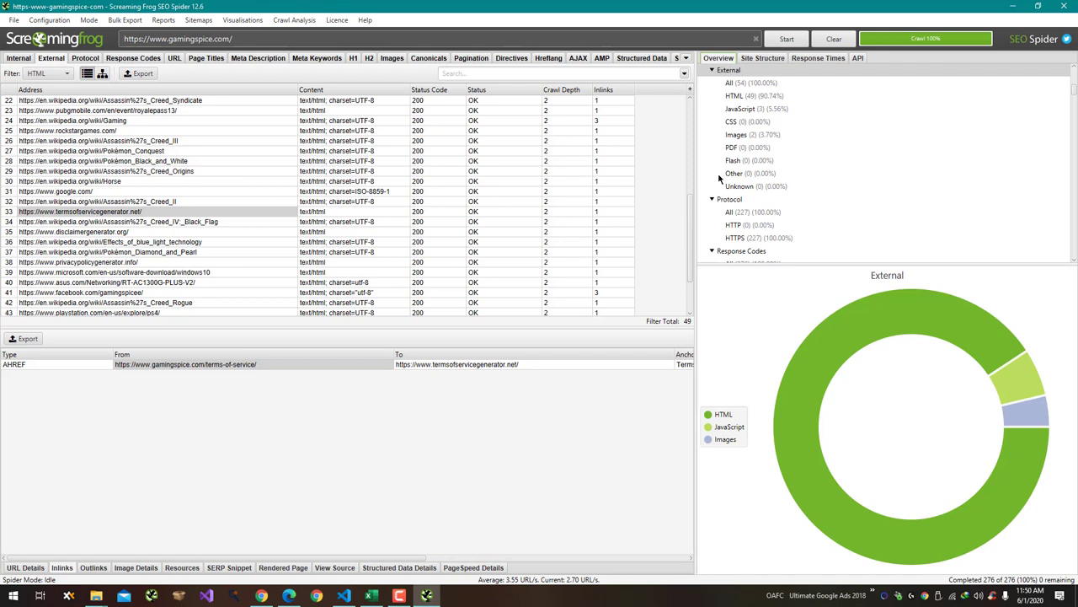
pyautogui.scroll(5, 719, 177)
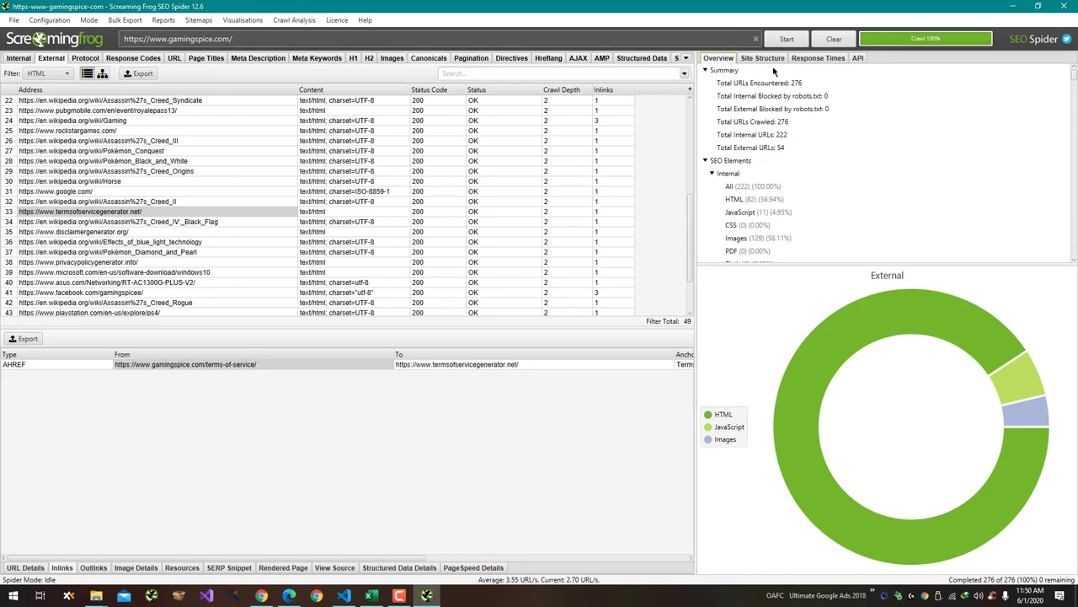
pyautogui.scroll(-15, 830, 180)
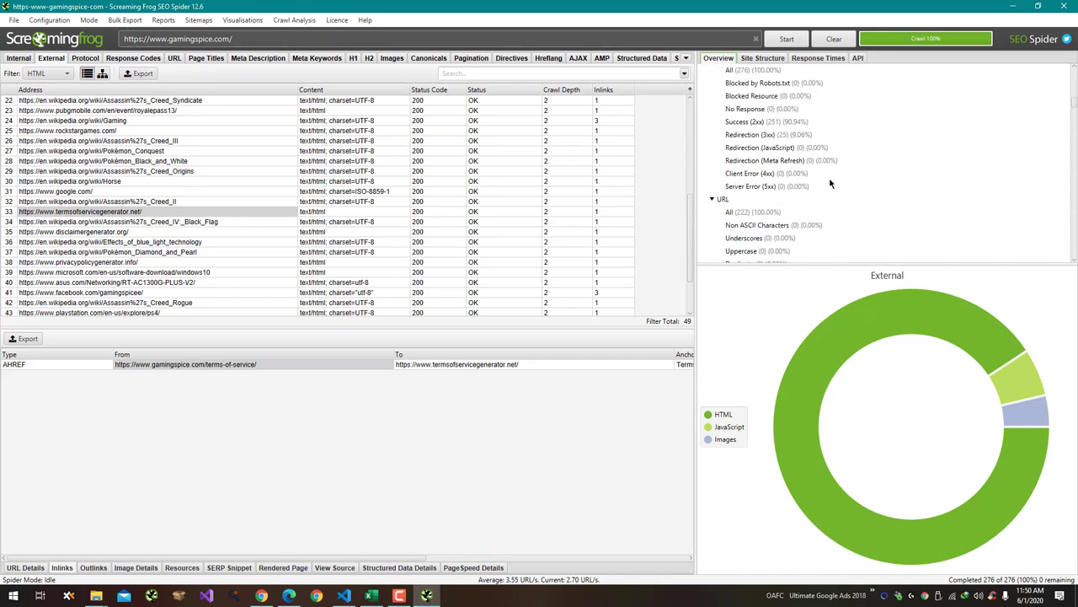
pyautogui.scroll(-5, 831, 182)
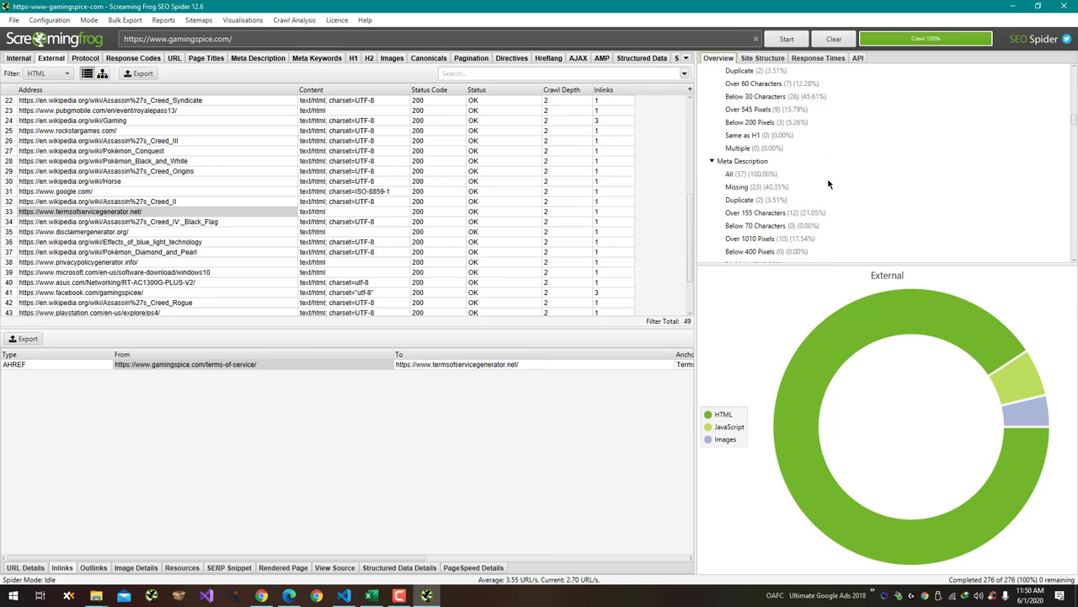
pyautogui.click(806, 187)
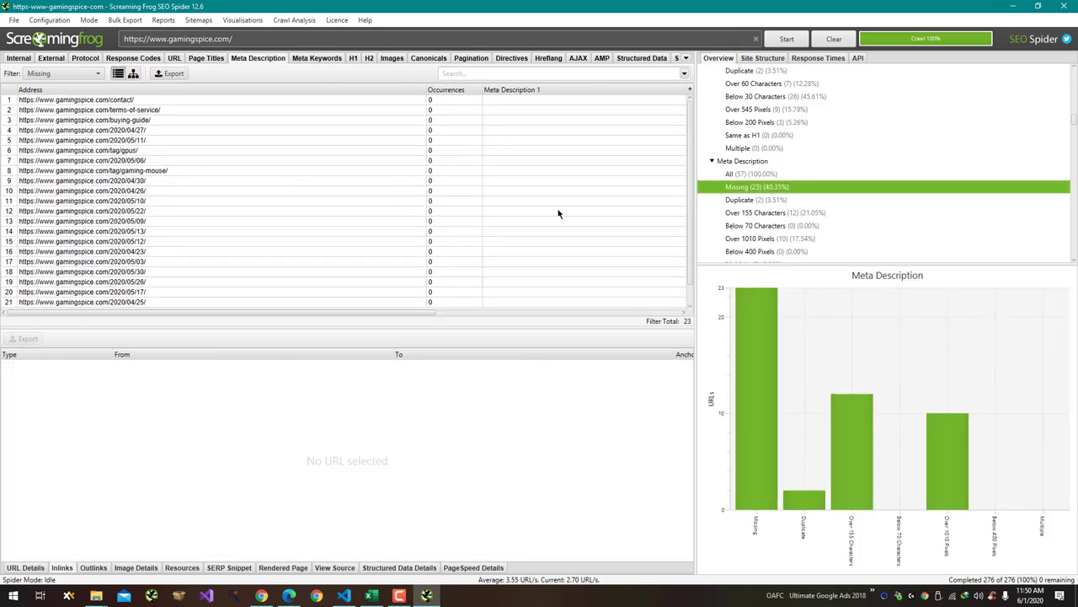
pyautogui.scroll(-1, 558, 214)
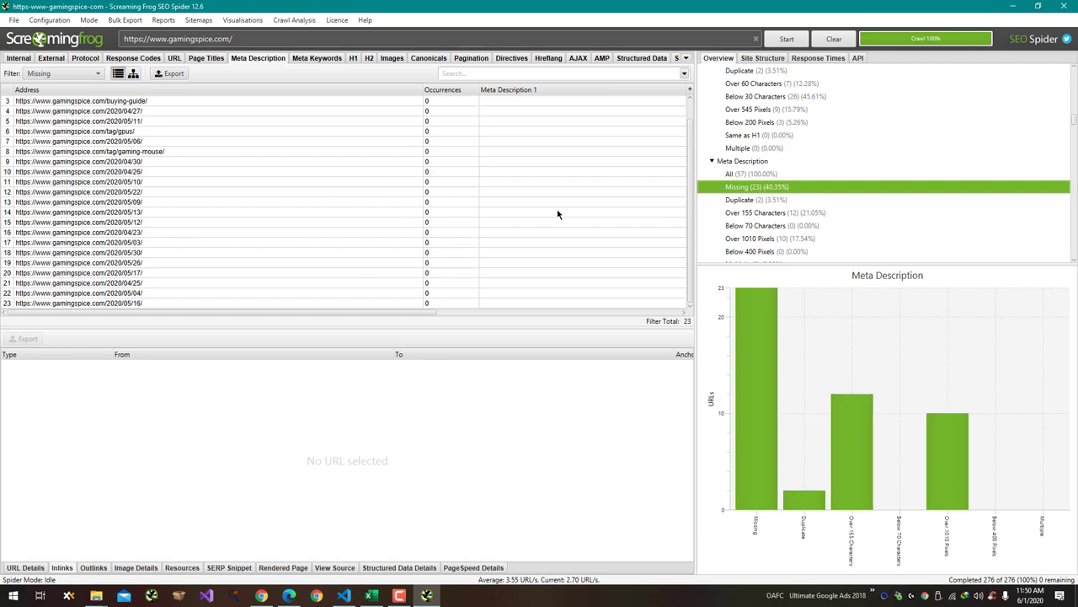
pyautogui.scroll(1, 557, 214)
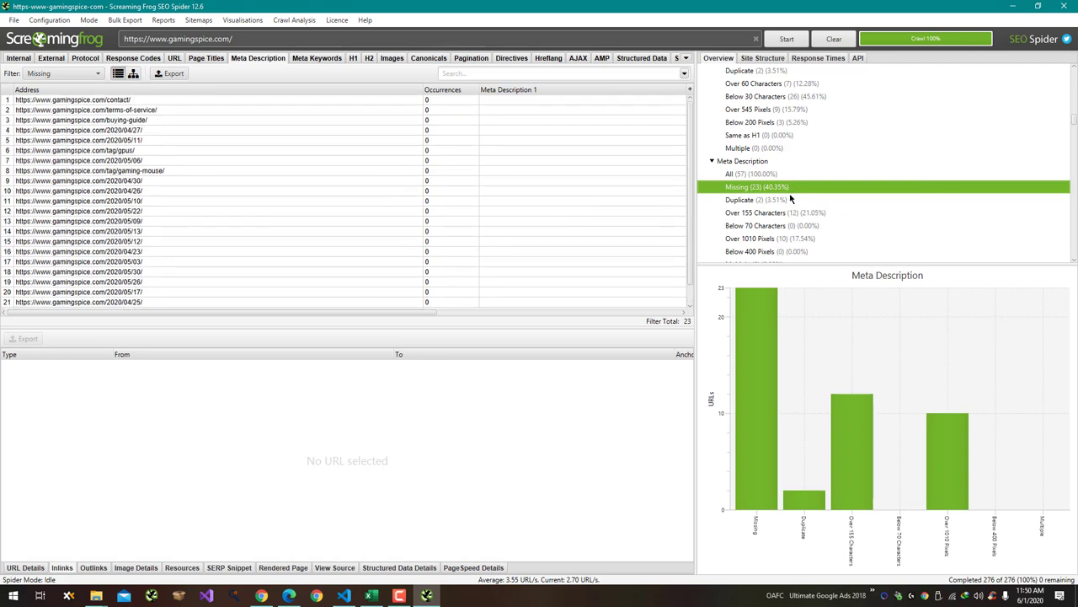
# Step: List all pages' meta descriptions, widen the Meta Description 1 column and read the descriptions for accuracy
pyautogui.click(752, 175)
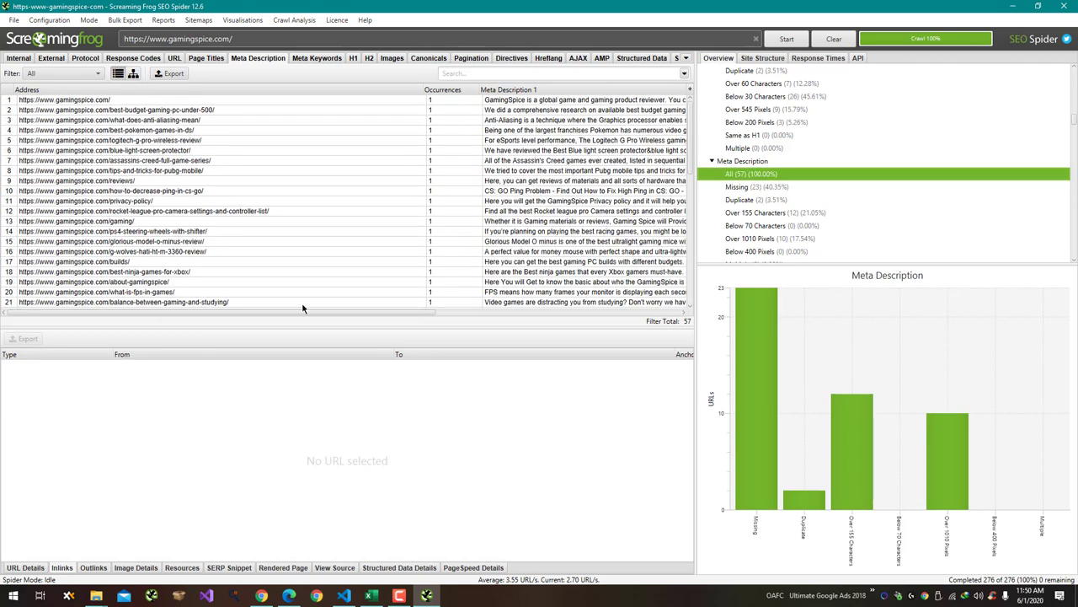
pyautogui.moveTo(221, 311); pyautogui.dragTo(352, 312)
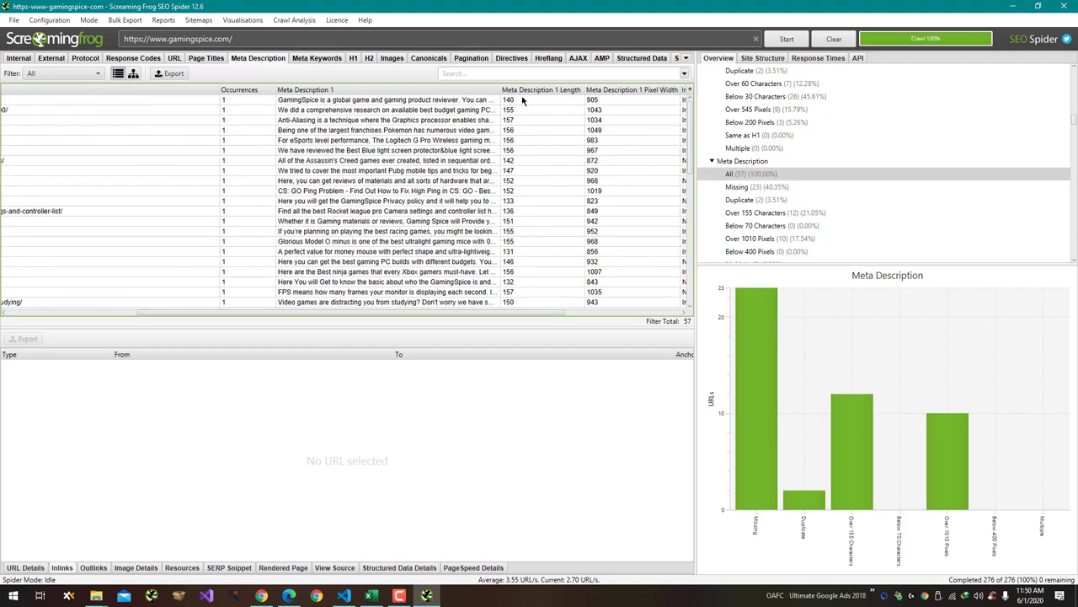
pyautogui.moveTo(500, 90); pyautogui.dragTo(664, 107)
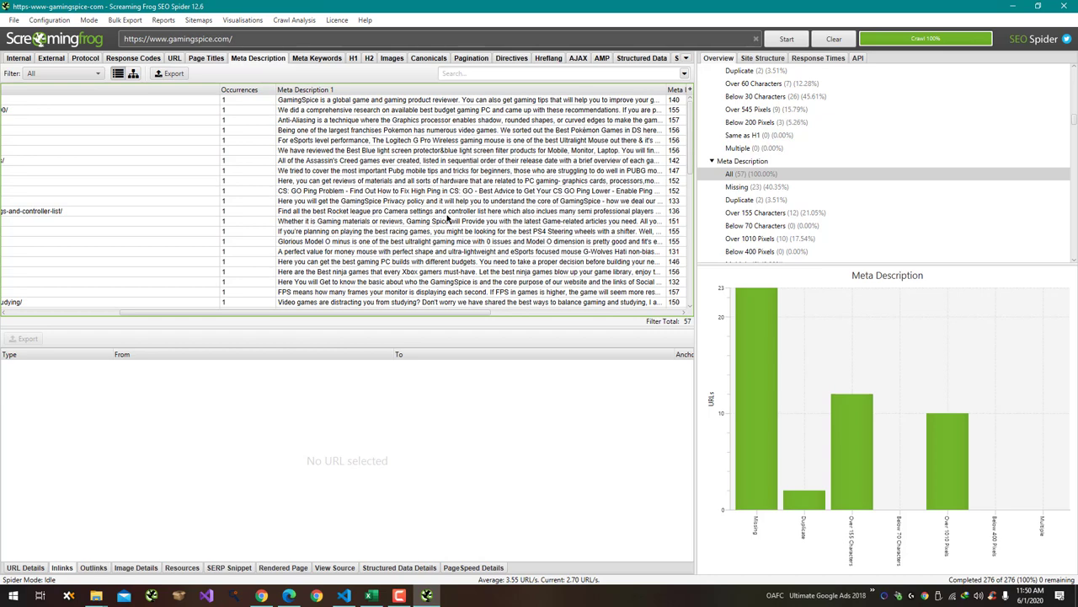
pyautogui.scroll(-1, 448, 219)
pyautogui.scroll(-9, 448, 219)
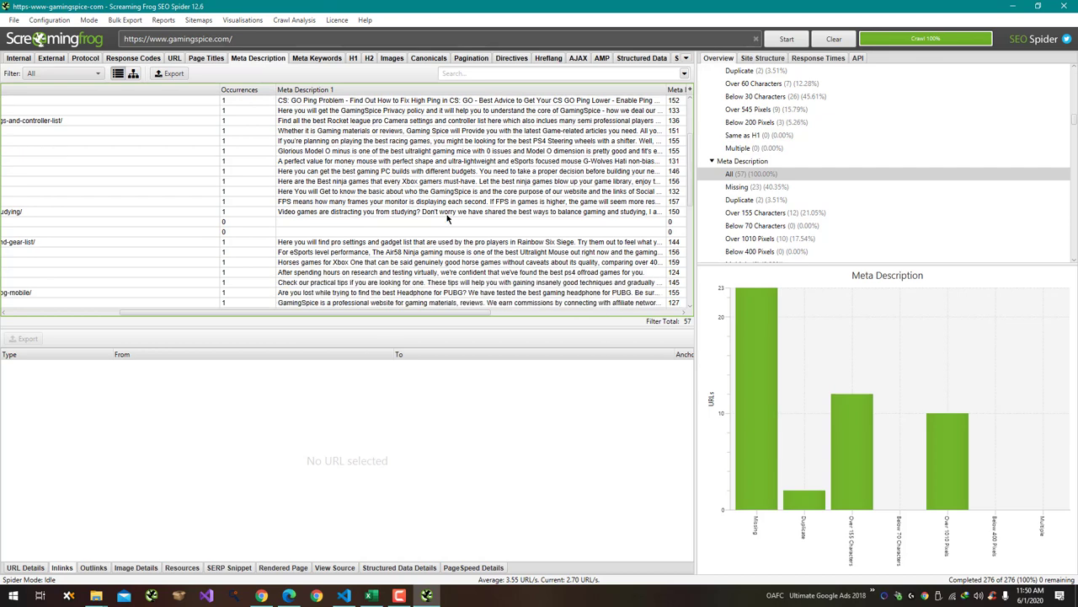
pyautogui.scroll(-3, 448, 218)
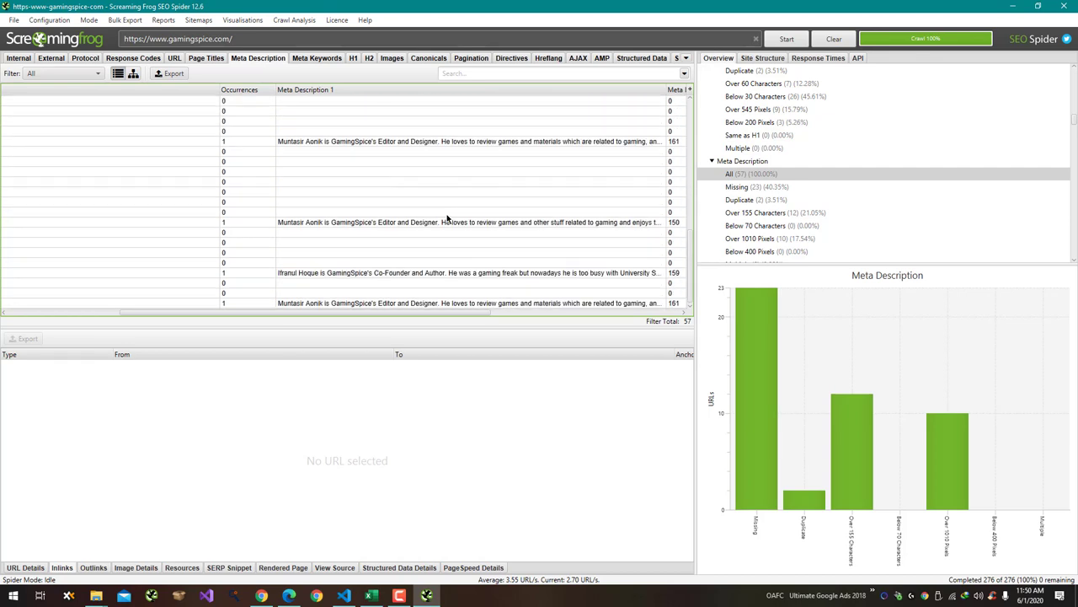
pyautogui.scroll(5, 448, 218)
pyautogui.scroll(1, 448, 218)
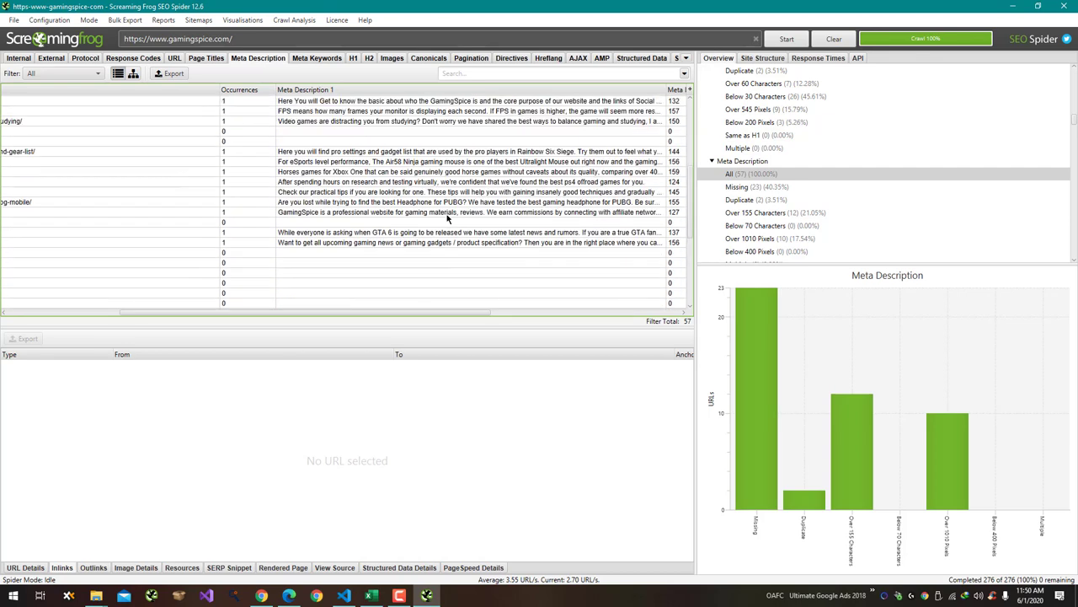
pyautogui.scroll(1, 448, 218)
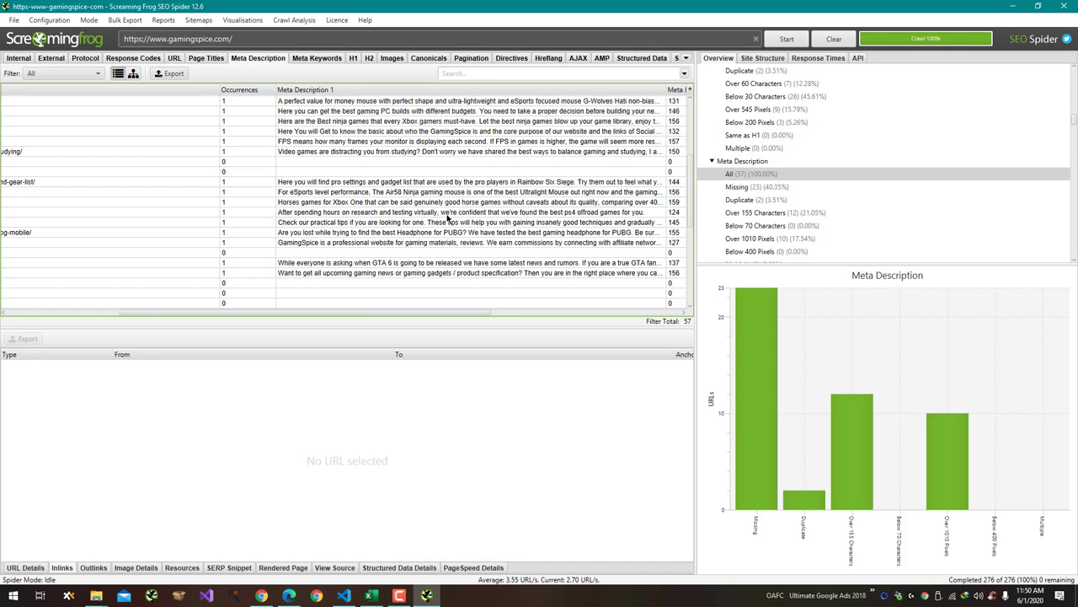
pyautogui.scroll(2, 448, 218)
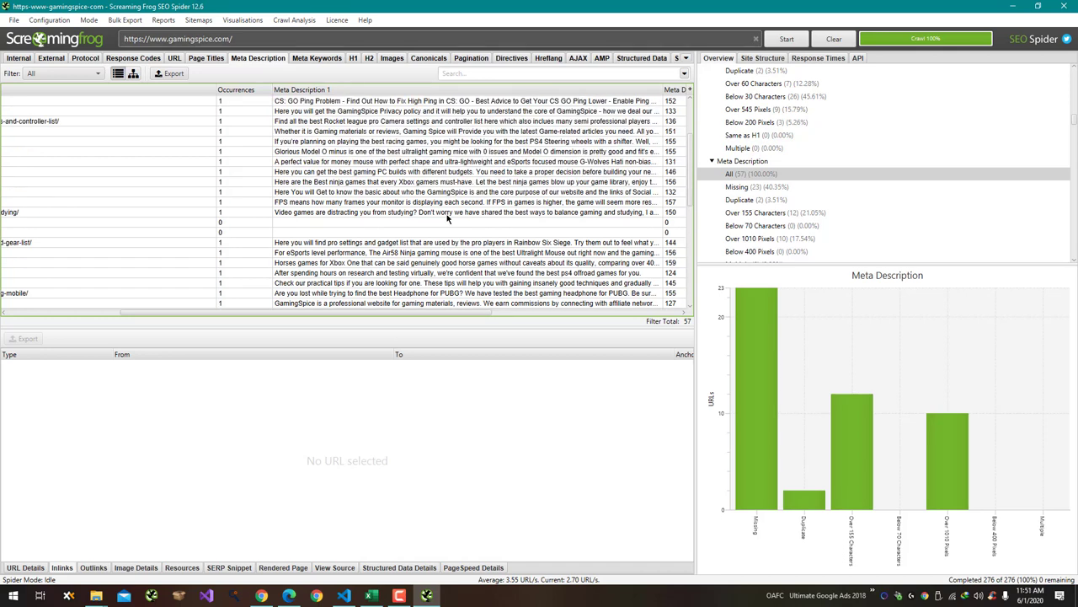
pyautogui.scroll(2, 448, 218)
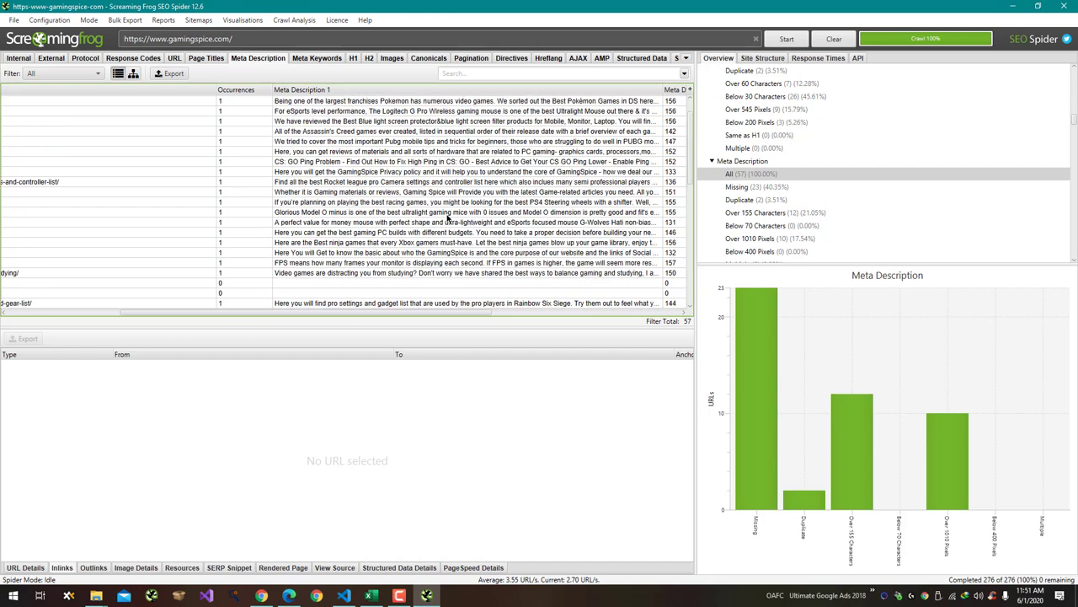
# Step: Recheck the missing meta descriptions list in Screaming Frog and record "Yes" for the missing descriptions check in row 154 of the Excel audit
pyautogui.hotkey('alt', 'Tab')
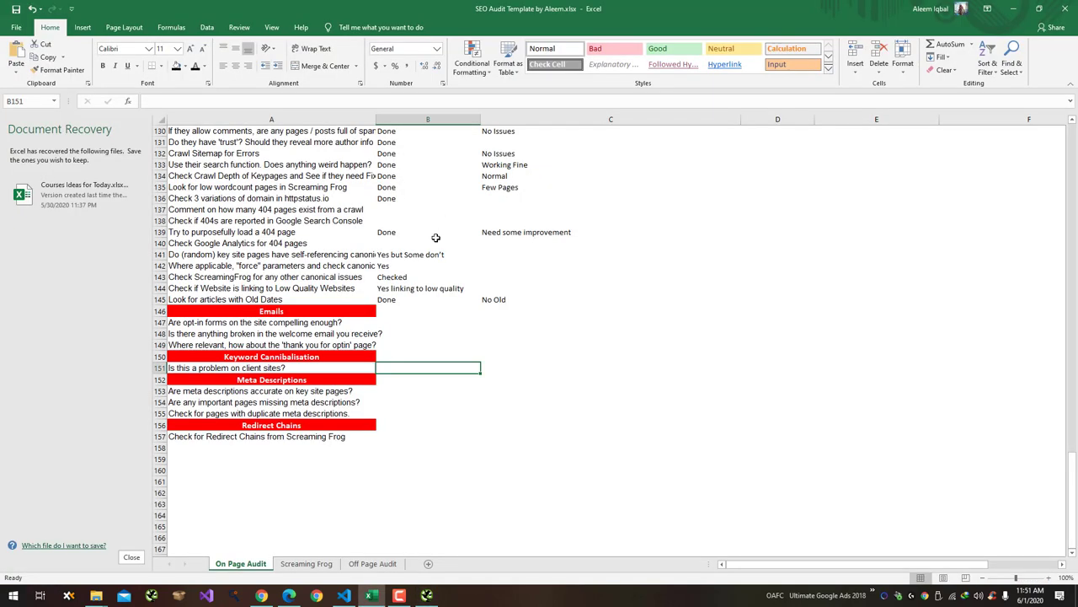
pyautogui.click(411, 325)
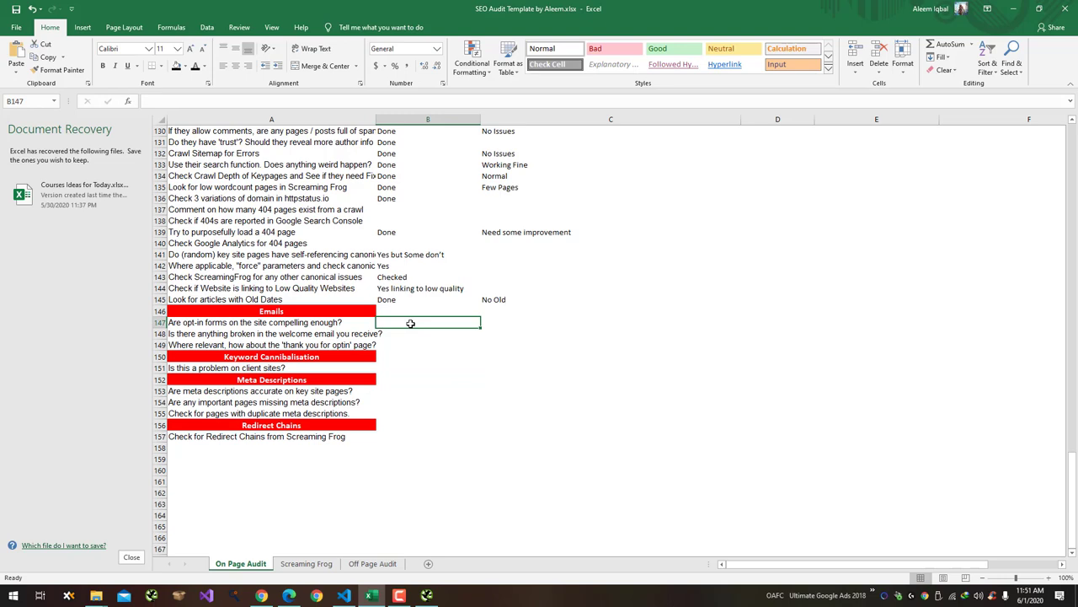
pyautogui.click(420, 381)
pyautogui.click(422, 400)
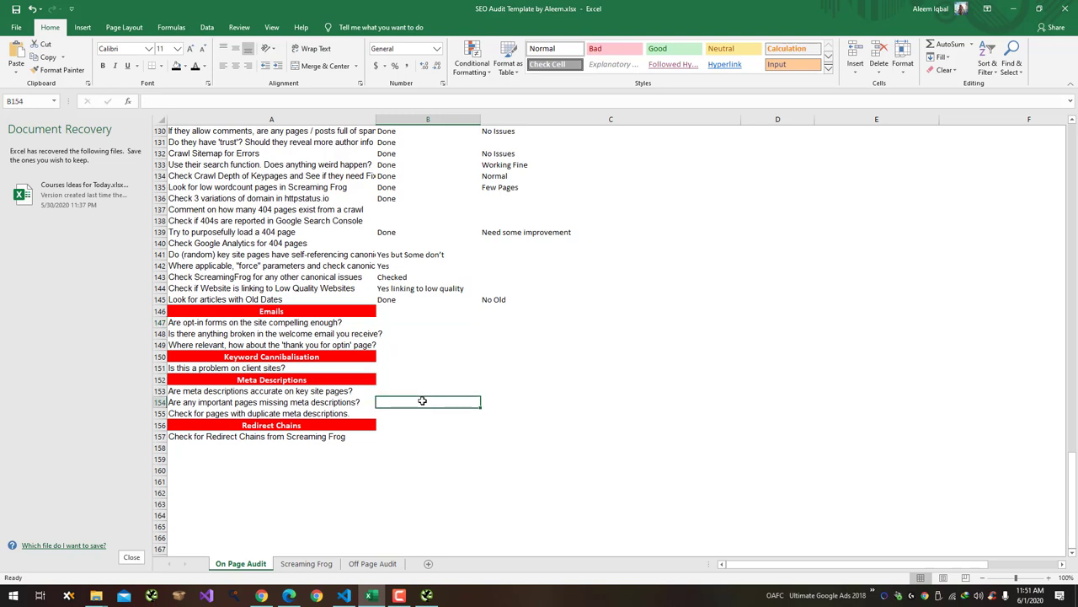
pyautogui.hotkey('alt', 'Tab')
pyautogui.click(775, 186)
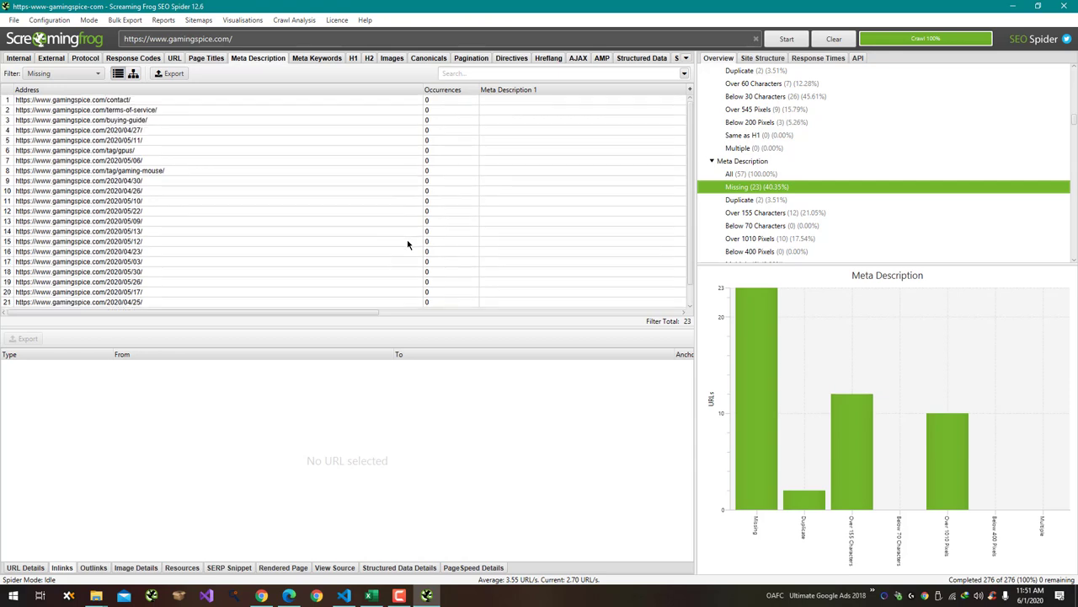
pyautogui.hotkey('alt', 'Tab')
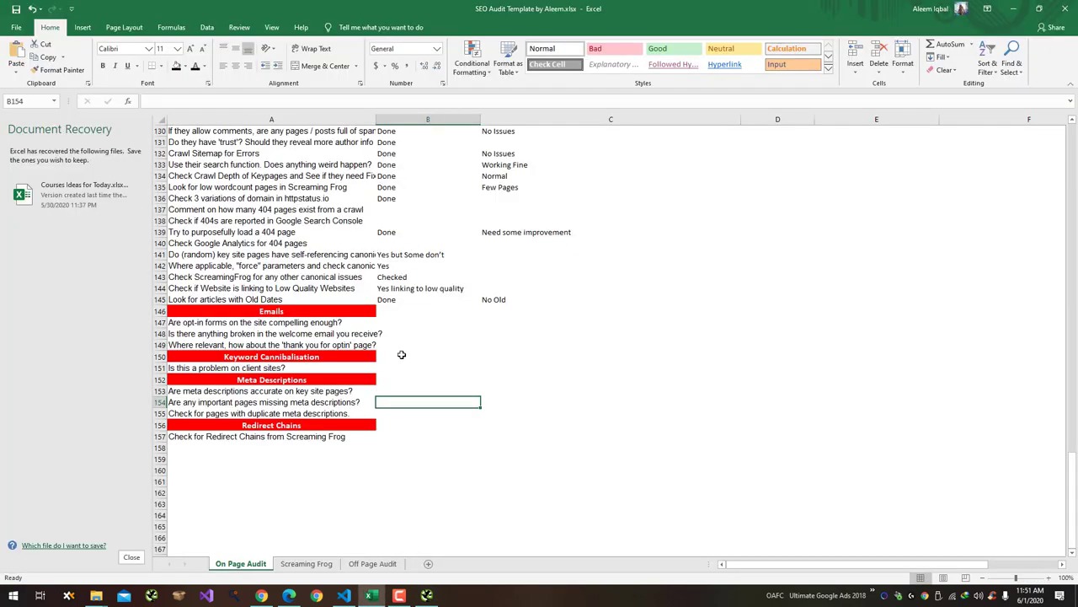
pyautogui.hotkey('alt', 'Tab')
pyautogui.hotkey('alt', 'Tab')
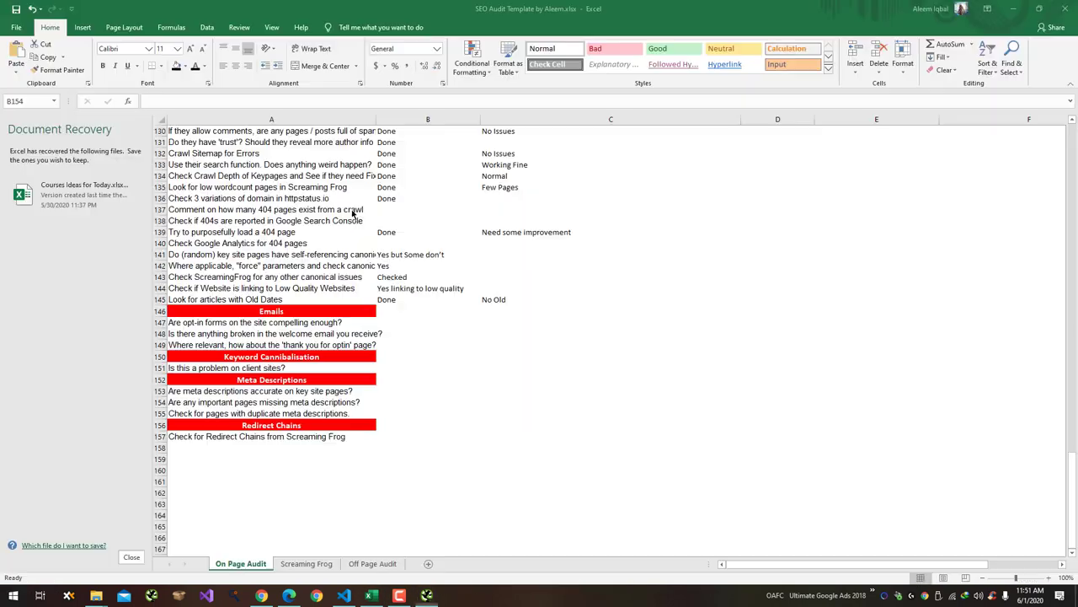
pyautogui.write('Yes')
pyautogui.press('Return')
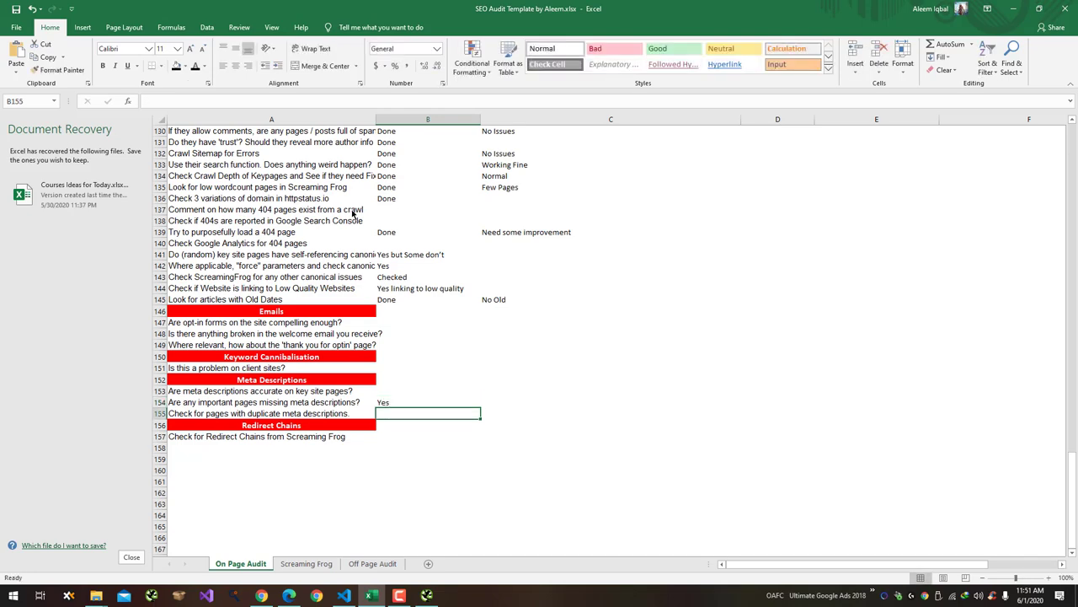
# Step: List the pages with duplicate meta descriptions in Screaming Frog and record "No" for that check in row 155 of the Excel audit
pyautogui.hotkey('alt', 'Tab')
pyautogui.click(785, 203)
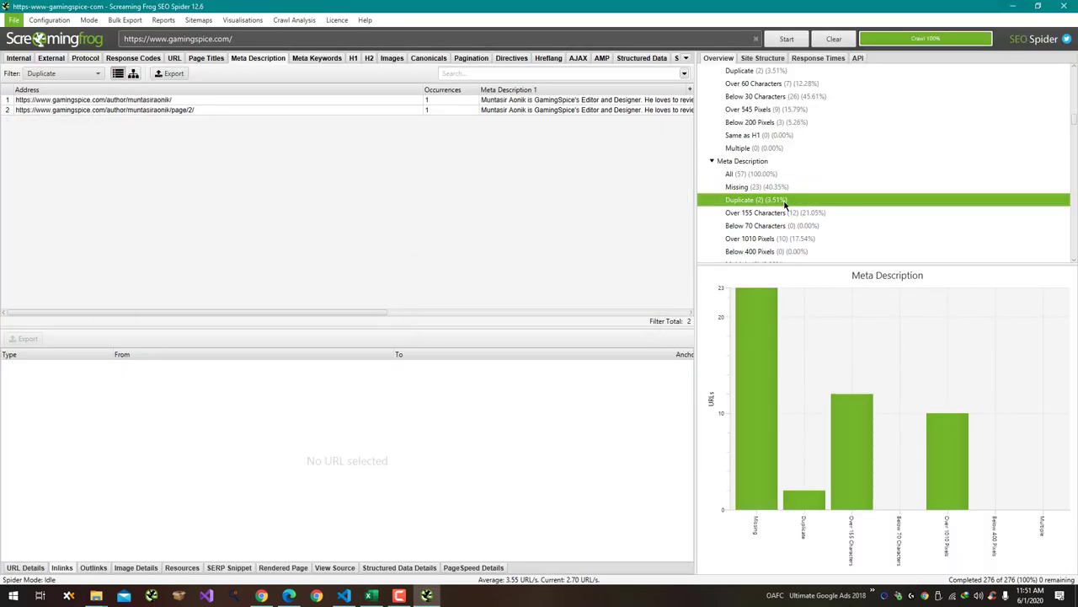
pyautogui.hotkey('alt', 'Tab')
pyautogui.write('N')
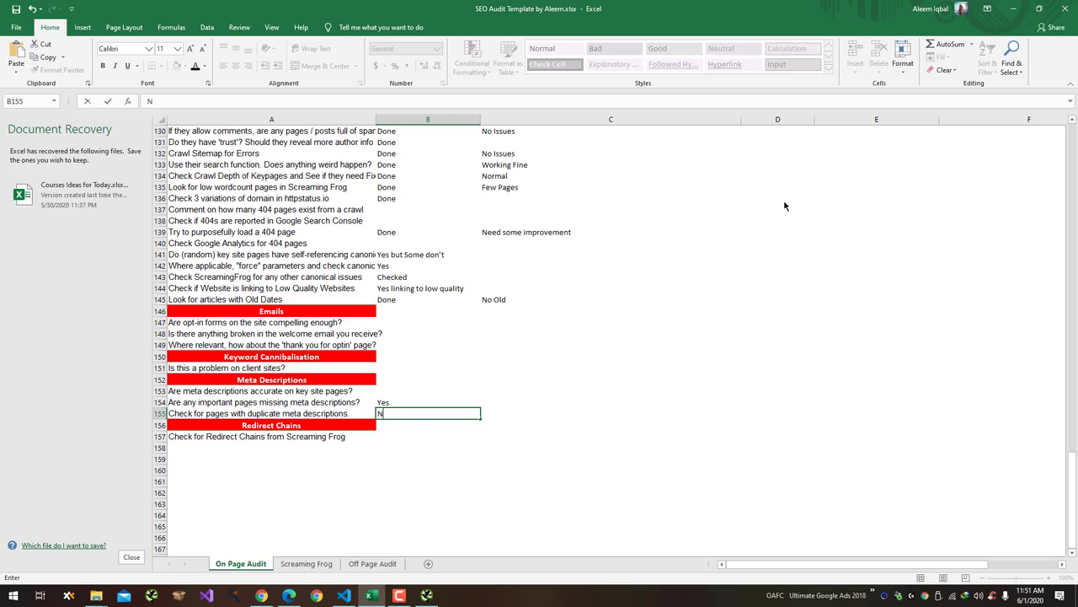
pyautogui.write('o')
pyautogui.press('Return')
# Step: Switch to Screaming Frog, export the Redirect Chains report to the Desktop as redirect_chains.csv and open the exported file
pyautogui.hotkey('alt', 'Tab')
pyautogui.click(243, 20)
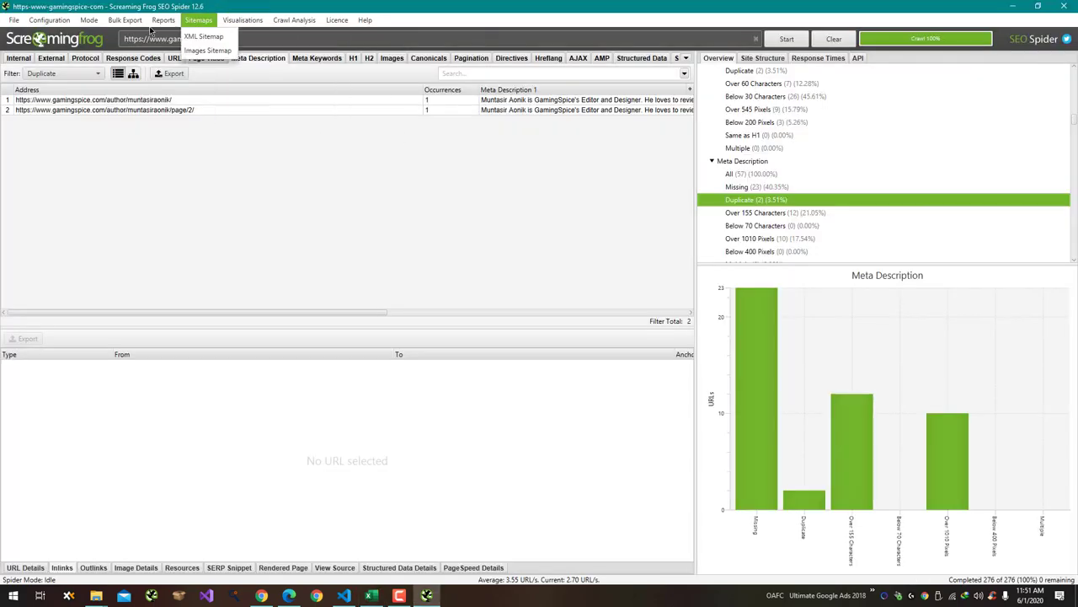
pyautogui.moveTo(160, 22)
pyautogui.moveTo(159, 53)
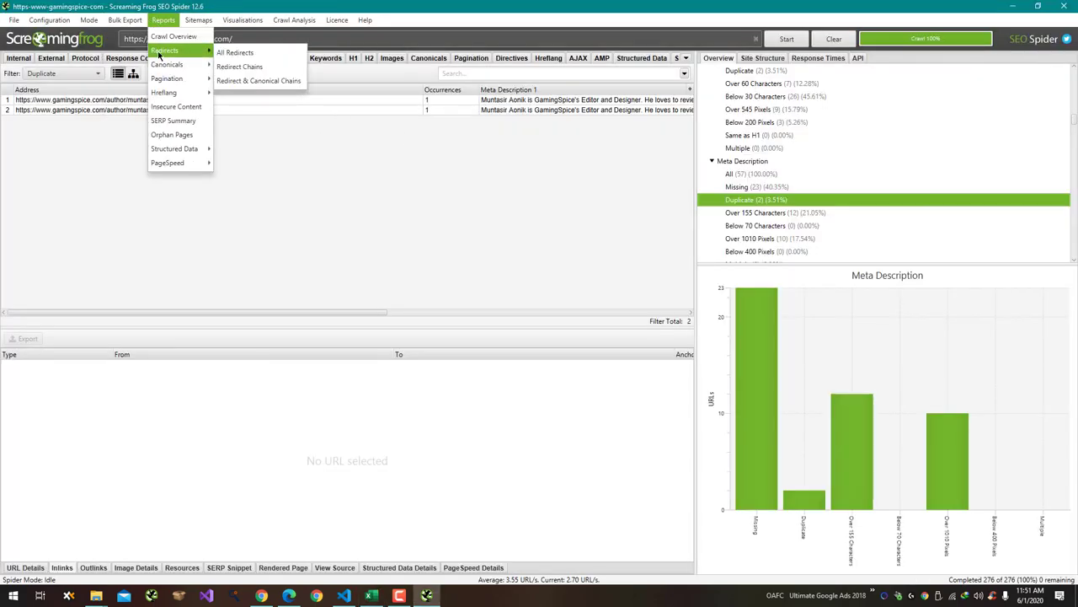
pyautogui.click(236, 67)
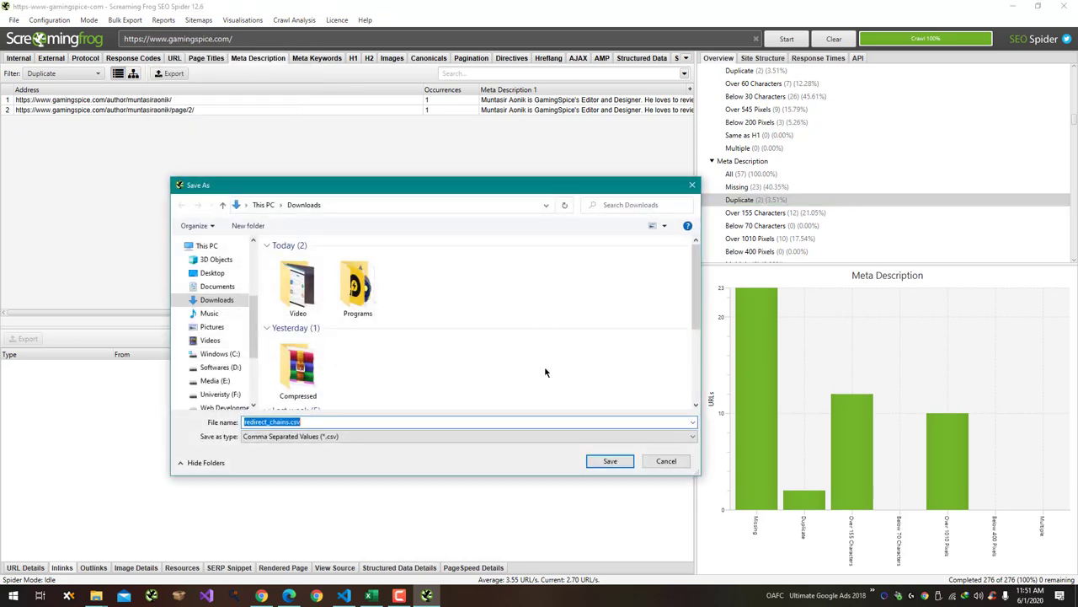
pyautogui.click(213, 272)
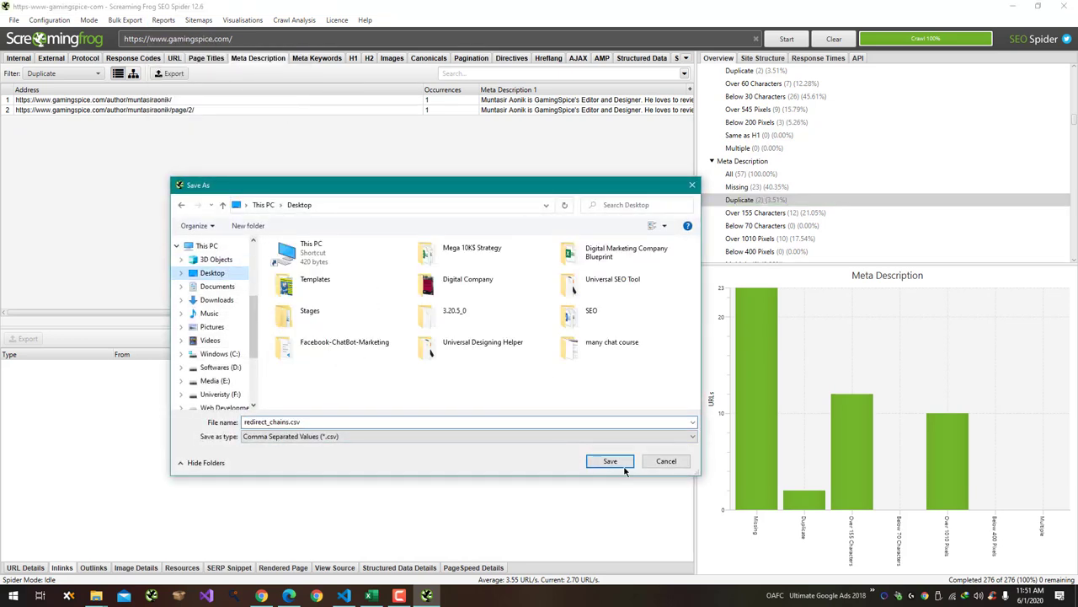
pyautogui.click(610, 461)
pyautogui.press('super+d')
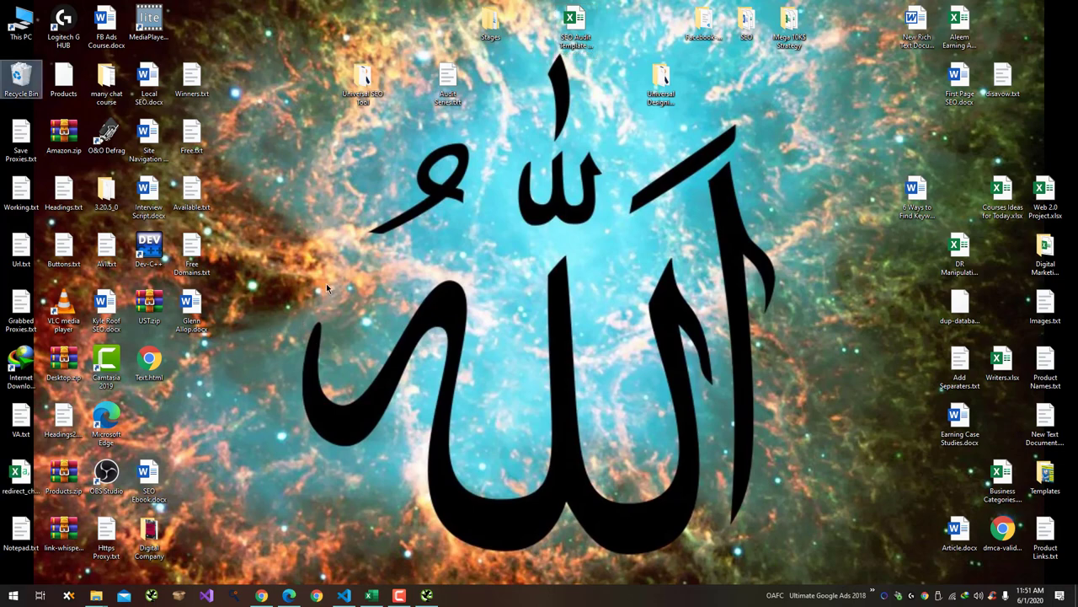
pyautogui.doubleClick(21, 476)
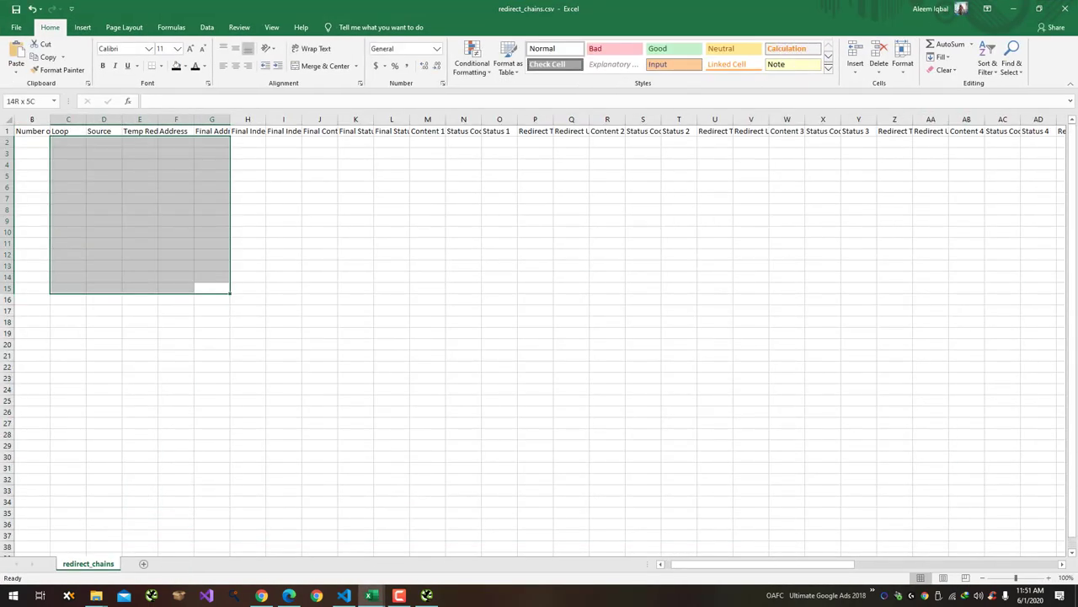
# Step: Switch to the SEO Audit Template workbook and record "No Issues" for the redirect chains check in row 157
pyautogui.click(410, 434)
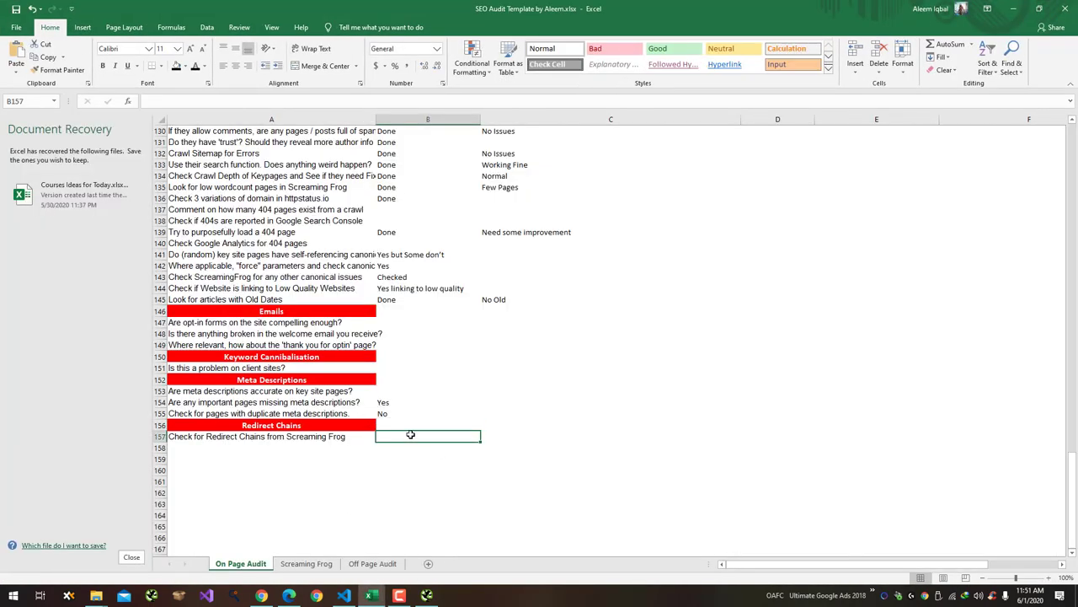
pyautogui.write('No Issues')
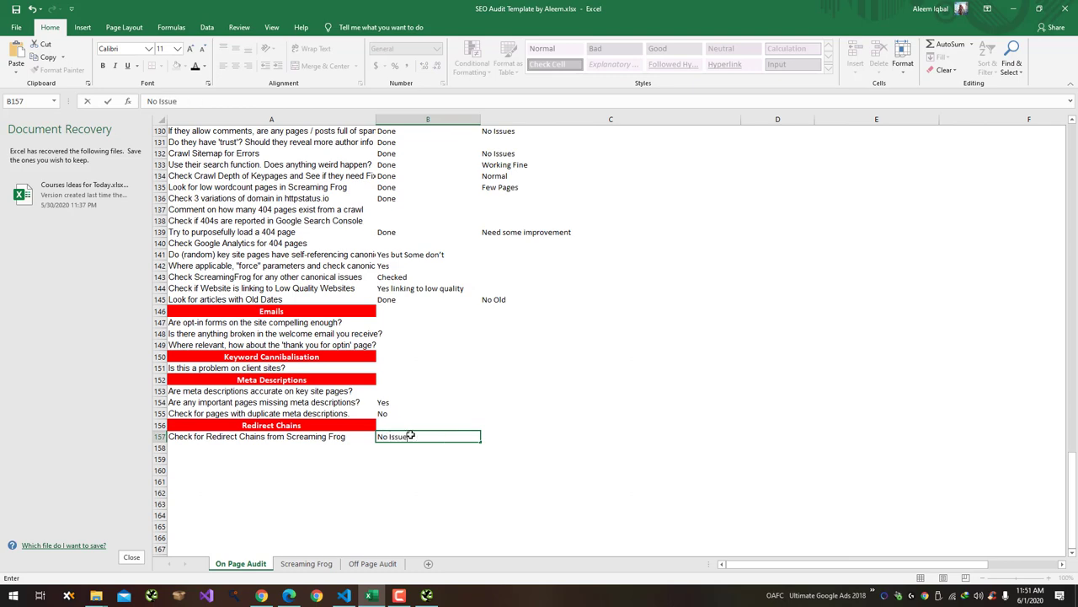
pyautogui.press('Return')
# Step: Show all internal URLs in Screaming Frog and move the Title 1 column after Status, matching the workbook's Screaming Frog sheet
pyautogui.click(305, 564)
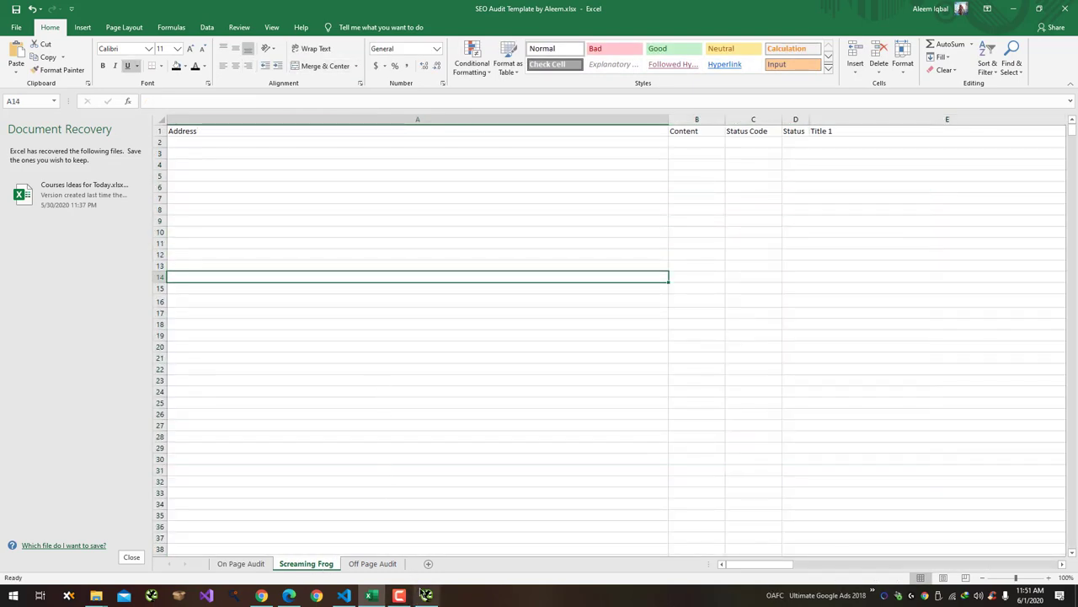
pyautogui.click(427, 595)
pyautogui.click(18, 59)
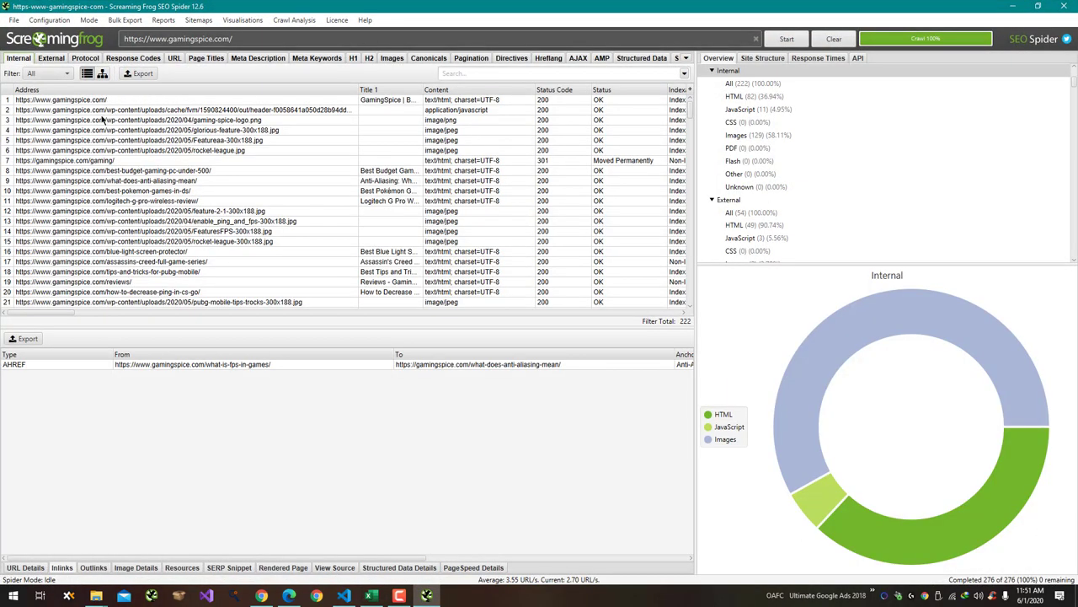
pyautogui.hotkey('alt', 'Tab')
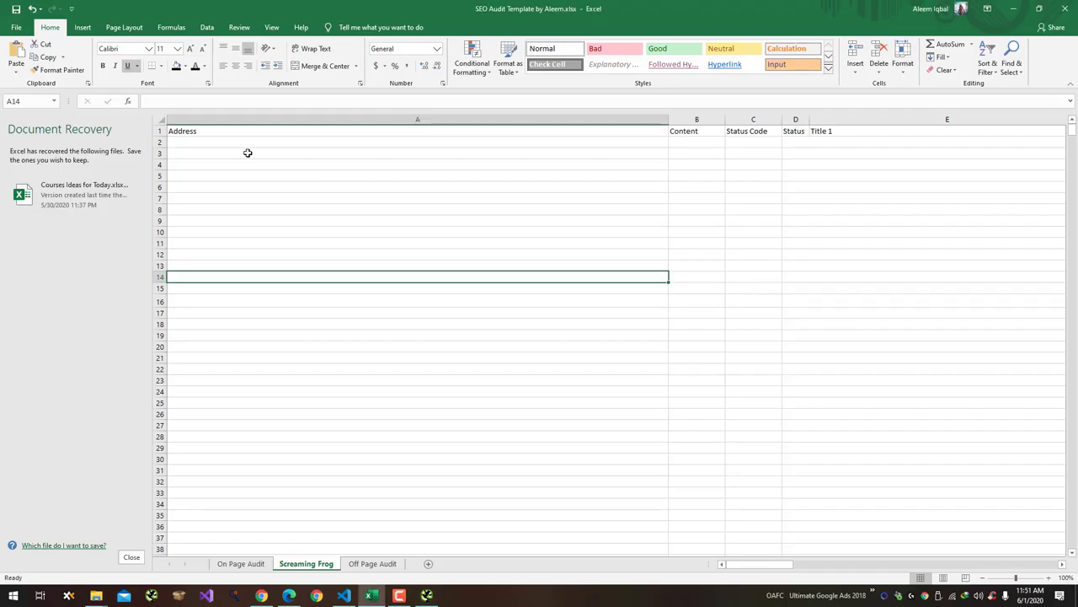
pyautogui.hotkey('alt', 'Tab')
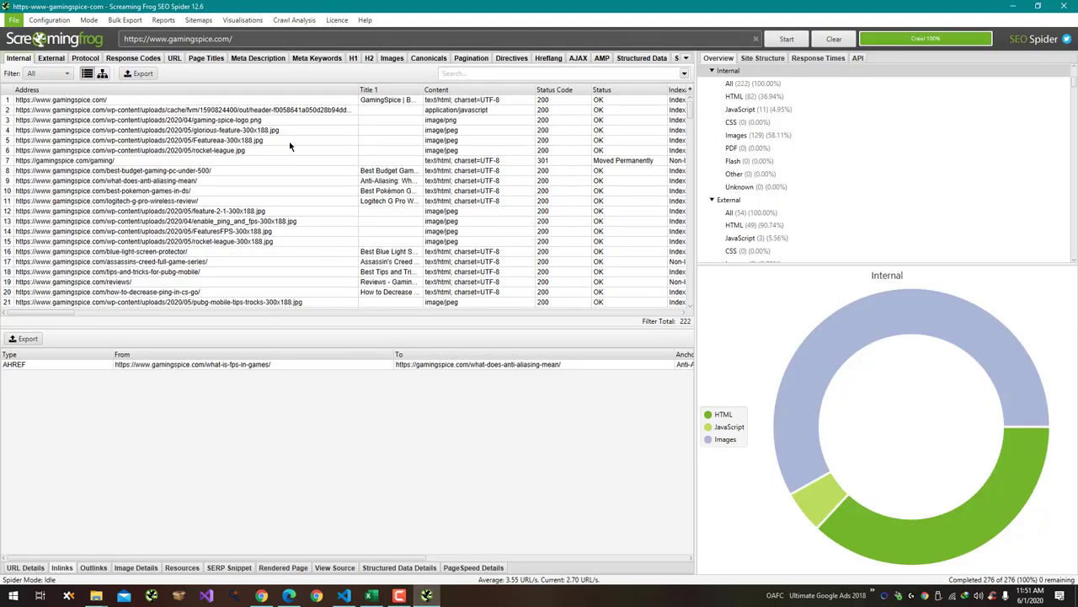
pyautogui.hotkey('alt', 'Tab')
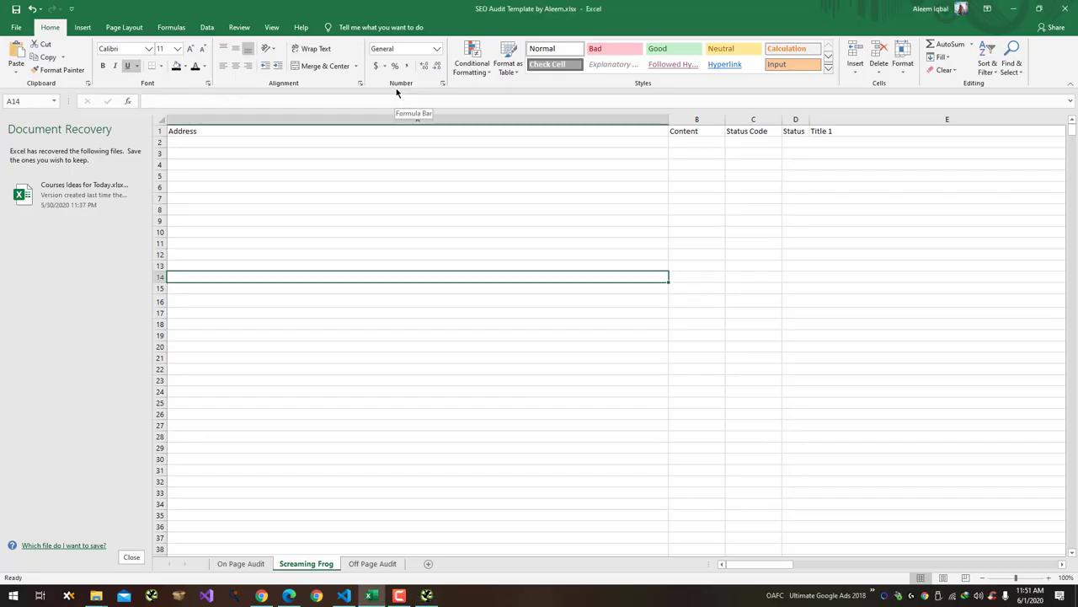
pyautogui.hotkey('alt', 'Tab')
pyautogui.hotkey('alt', 'Tab')
pyautogui.hotkey('alt', 'Tab')
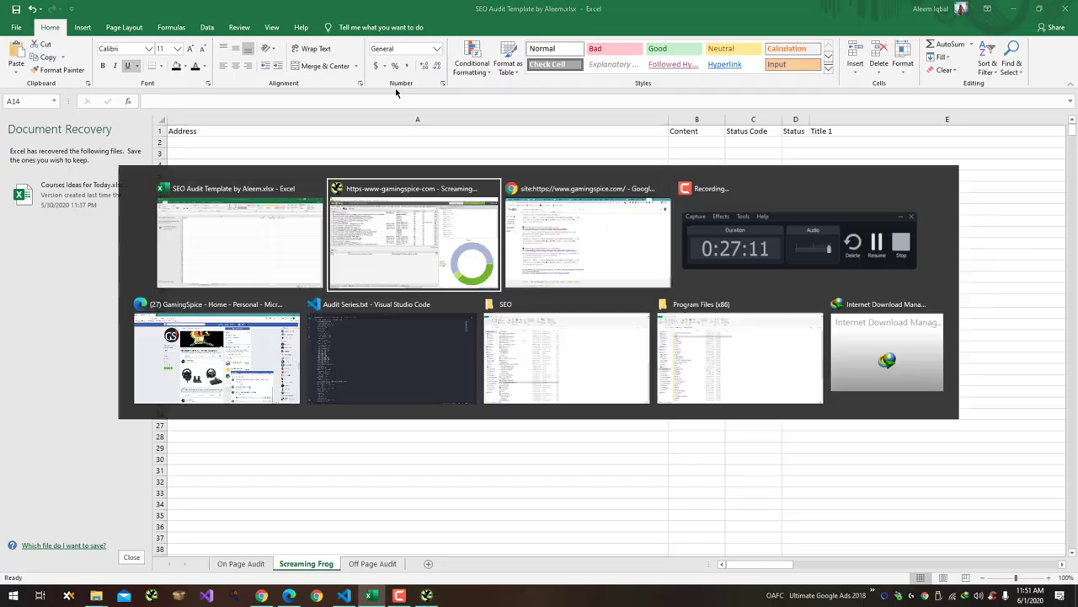
pyautogui.moveTo(396, 89); pyautogui.dragTo(647, 99)
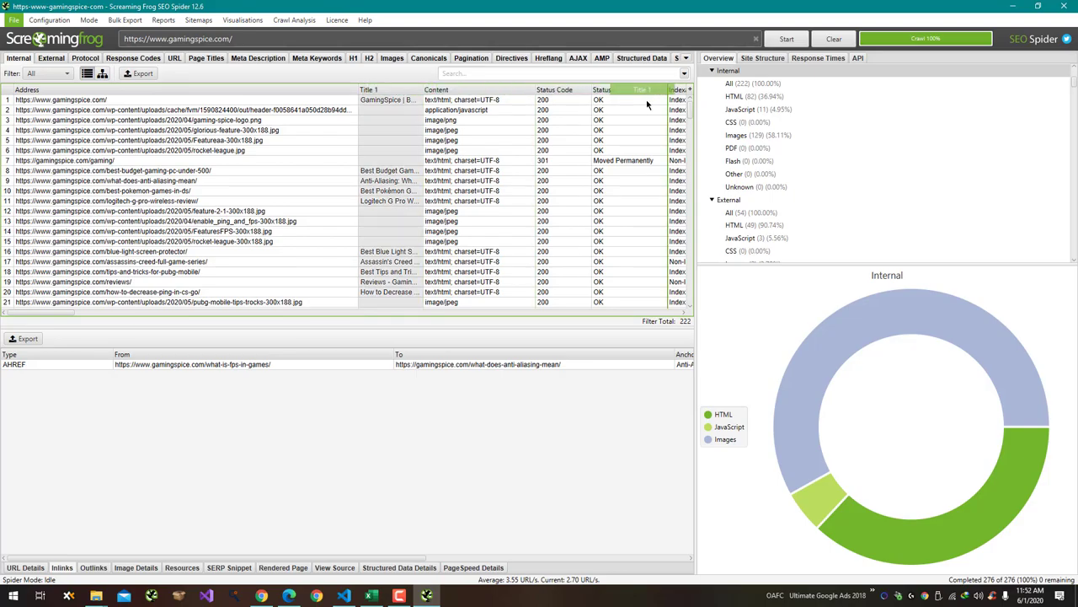
pyautogui.hotkey('alt', 'Tab')
pyautogui.hotkey('alt', 'Tab')
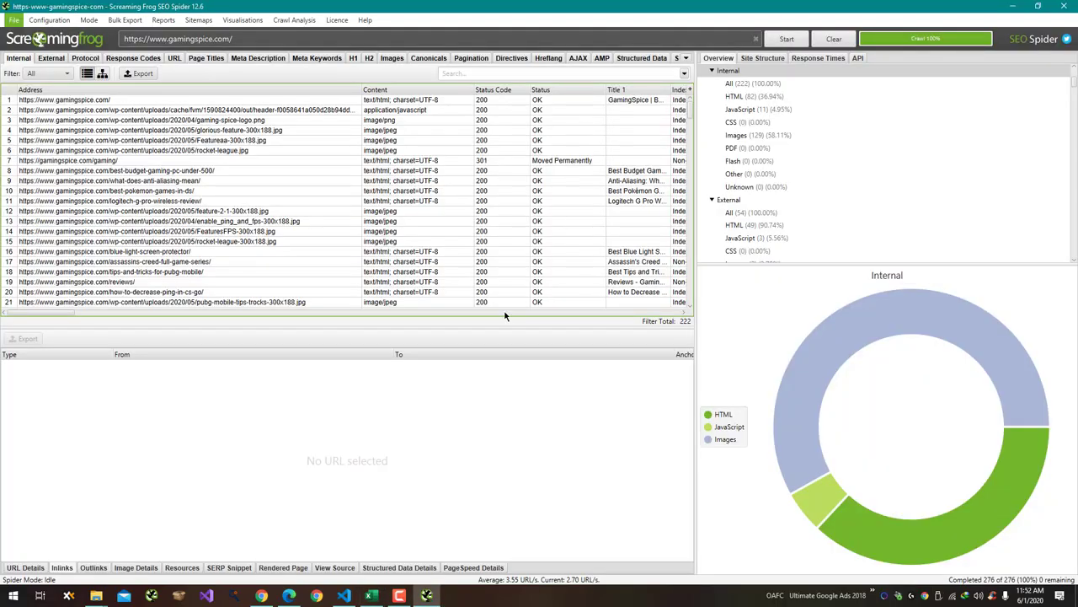
# Step: Compare the remaining columns of the internal URL list with the column headers of the workbook's Screaming Frog sheet
pyautogui.moveTo(50, 313); pyautogui.dragTo(69, 312)
pyautogui.hotkey('alt', 'Tab')
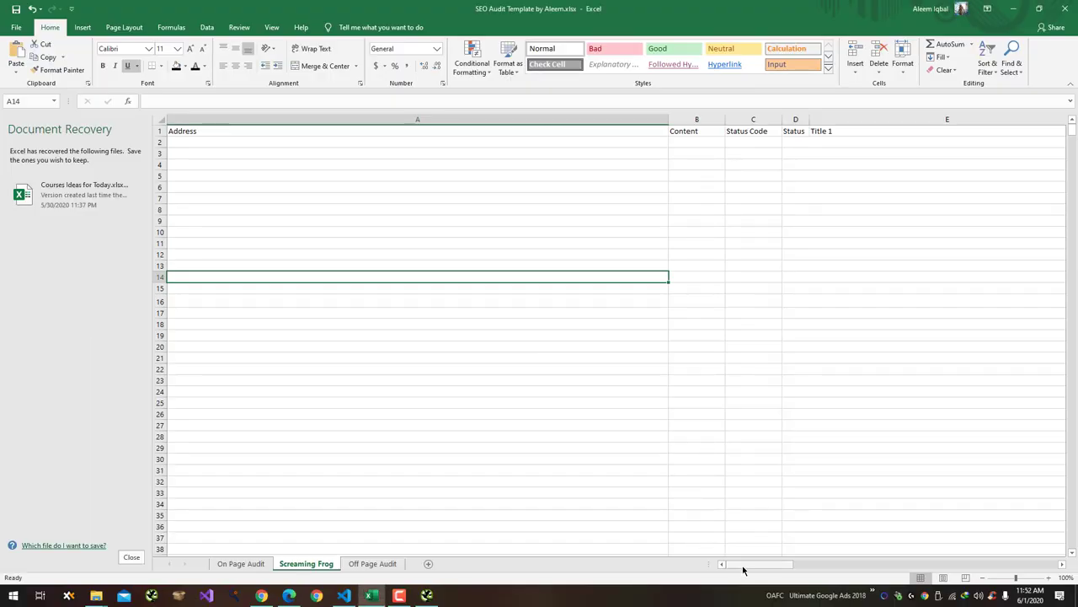
pyautogui.moveTo(744, 566); pyautogui.dragTo(680, 568)
pyautogui.hotkey('alt', 'Tab')
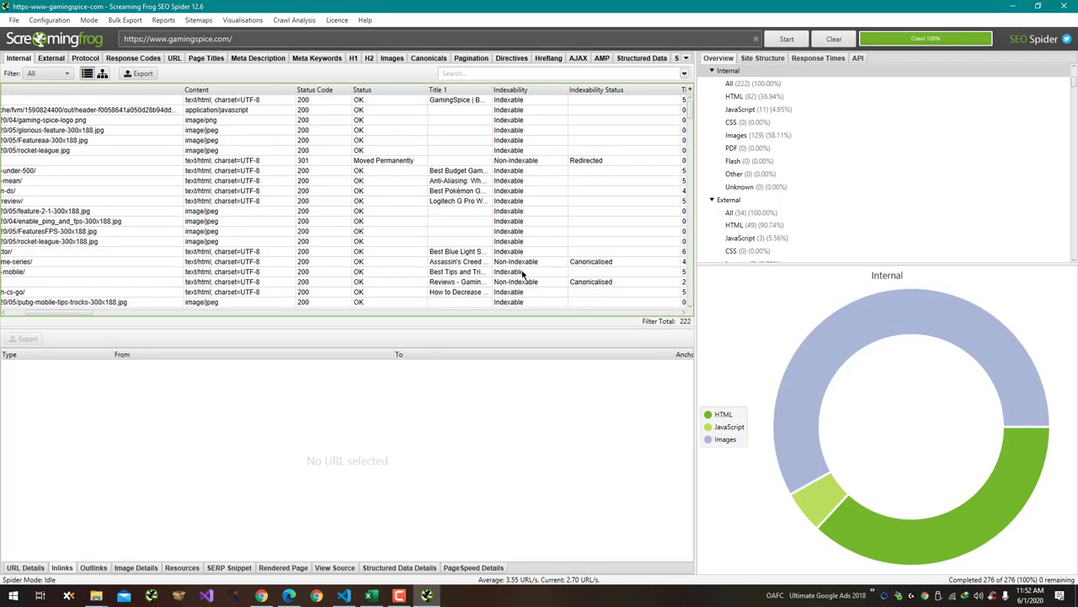
# Step: Copy all rows of the internal URL list and paste them into the Excel Screaming Frog sheet from cell A2
pyautogui.click(145, 74)
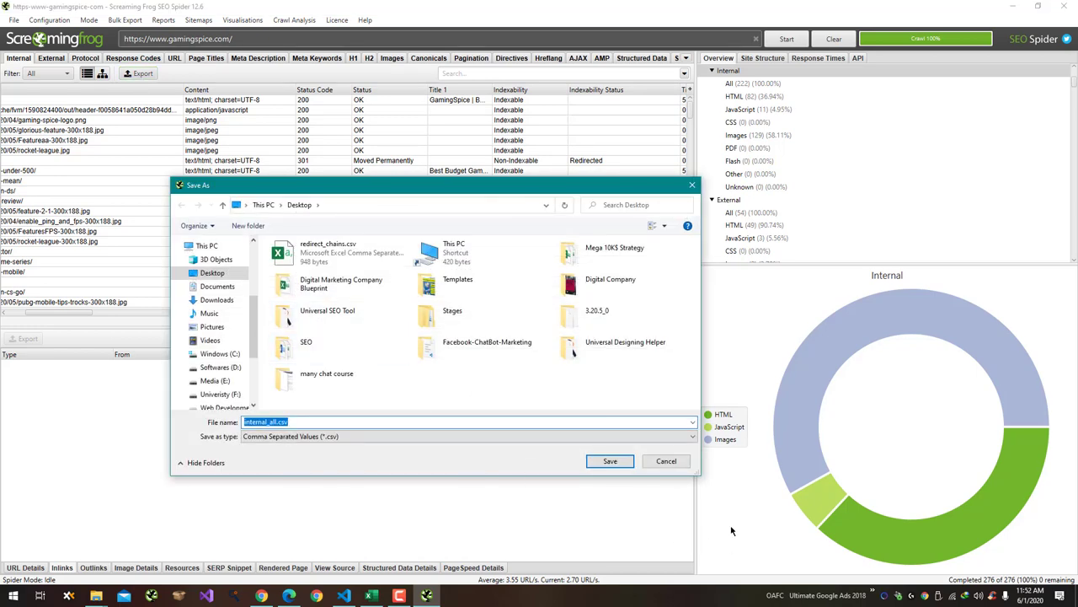
pyautogui.click(663, 461)
pyautogui.click(177, 181)
pyautogui.hotkey('ctrl', 'a')
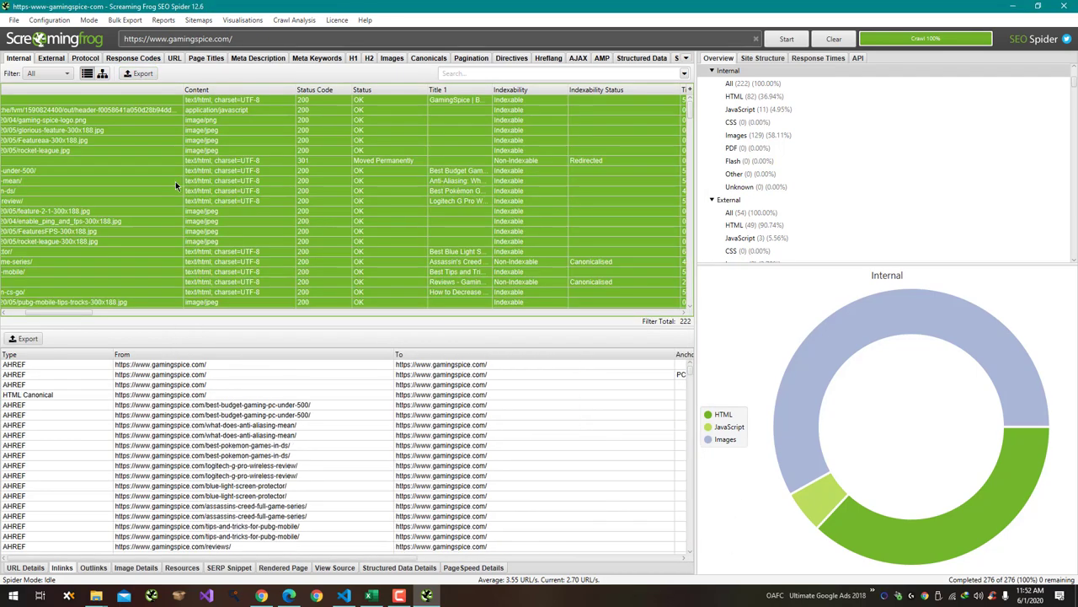
pyautogui.hotkey('alt', 'Tab')
pyautogui.click(188, 144)
pyautogui.hotkey('ctrl', 'v')
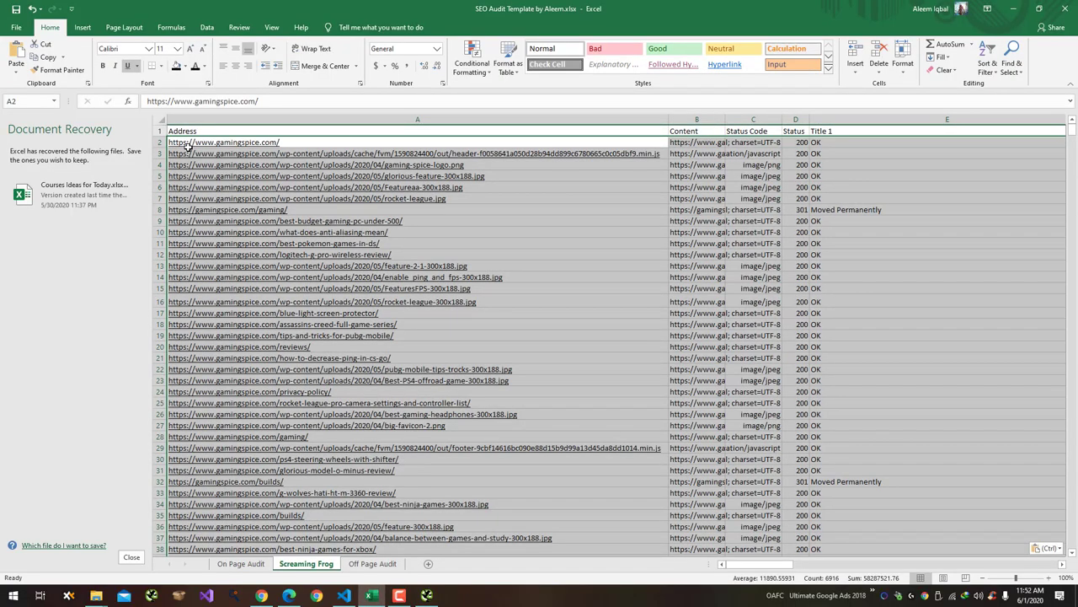
# Step: Review the colour-coded meta, H1 and H2 columns of the pasted crawl data in the Screaming Frog sheet
pyautogui.moveTo(785, 565); pyautogui.dragTo(549, 539)
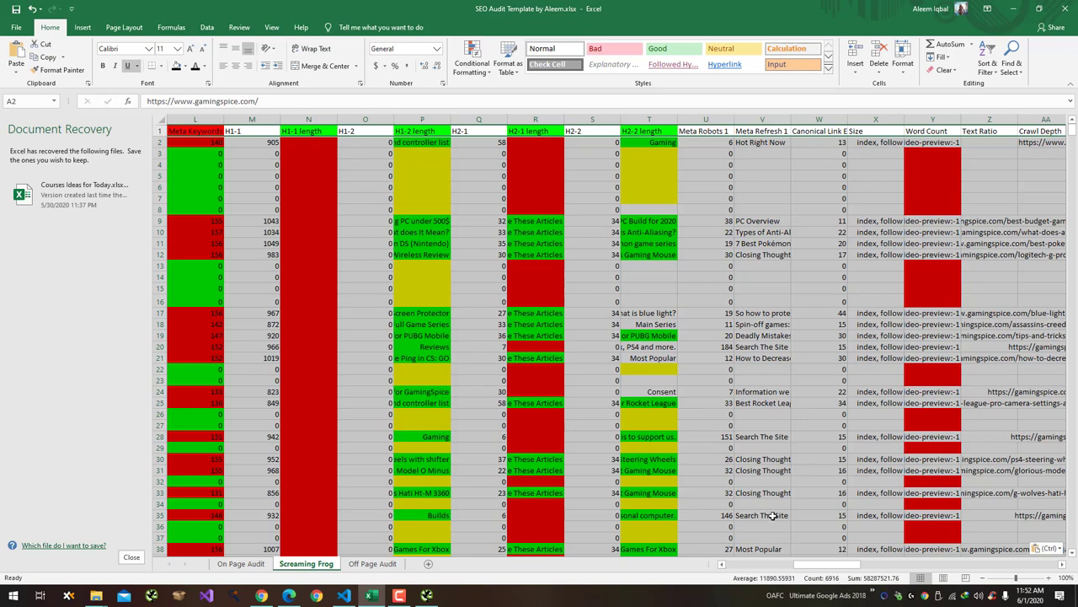
pyautogui.moveTo(803, 564)
pyautogui.mouseDown()
pyautogui.moveTo(1019, 563)
pyautogui.moveTo(611, 561)
pyautogui.moveTo(801, 577)
pyautogui.mouseUp()
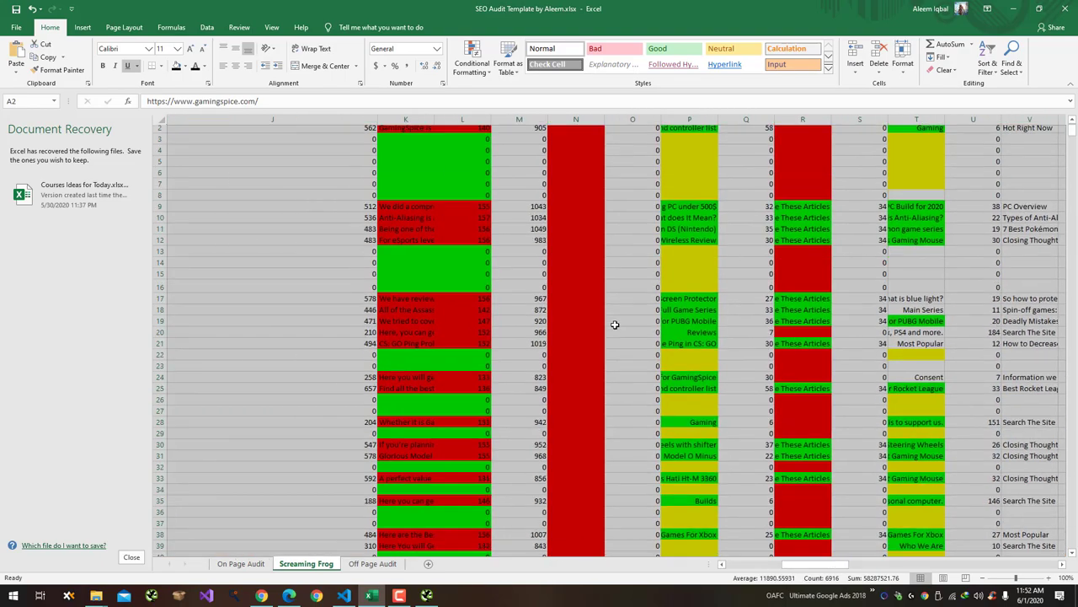
pyautogui.scroll(-3, 614, 321)
pyautogui.hotkey('alt', 'Tab')
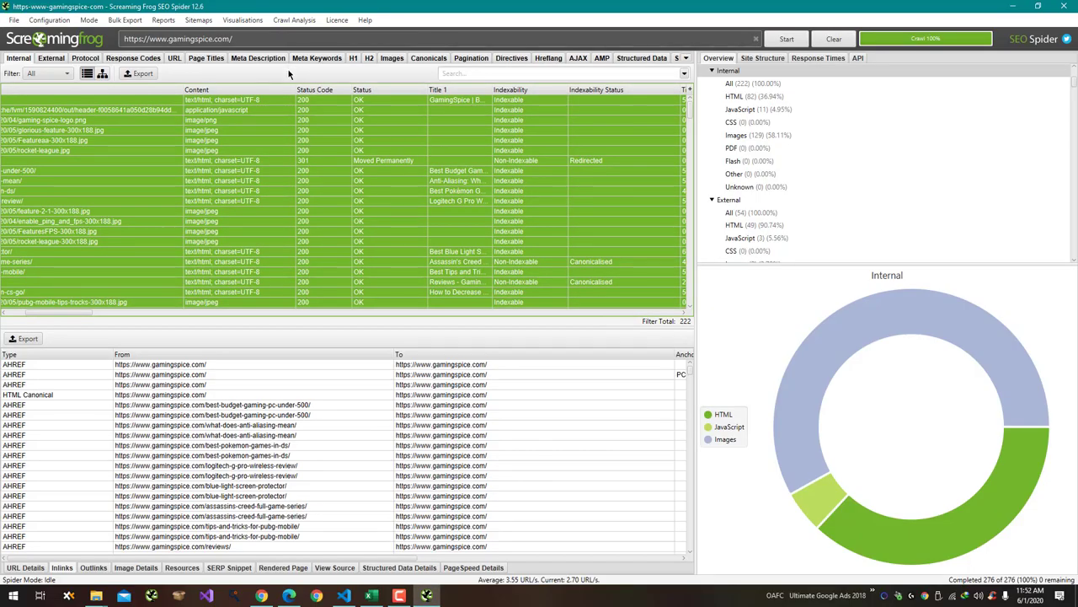
pyautogui.hotkey('alt', 'Tab')
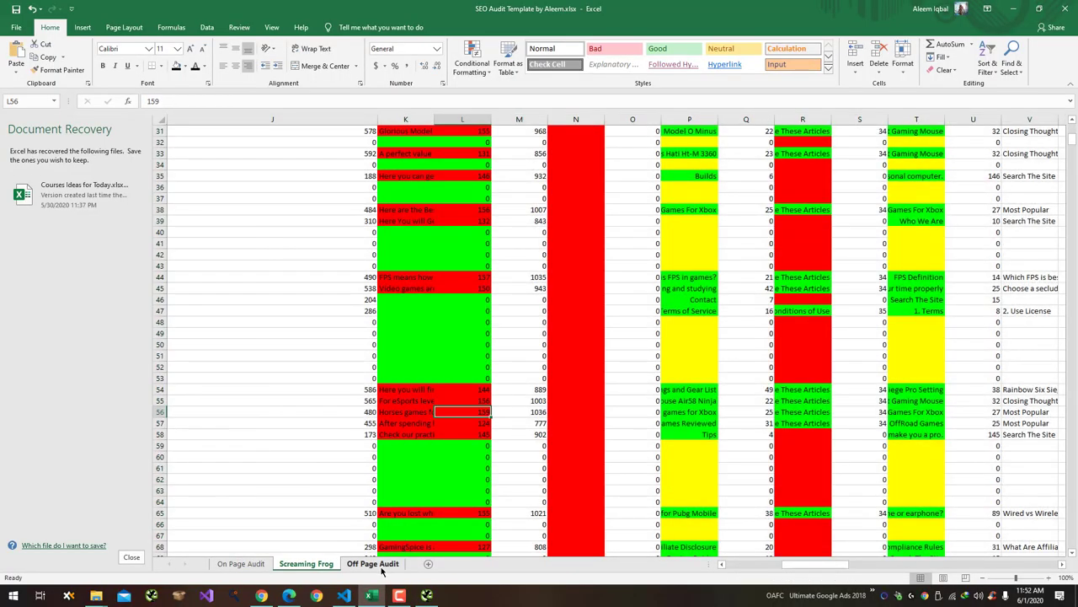
# Step: Read the checks in the Off Page Audit sheet and open ahrefs.com in a new Chrome window
pyautogui.click(373, 564)
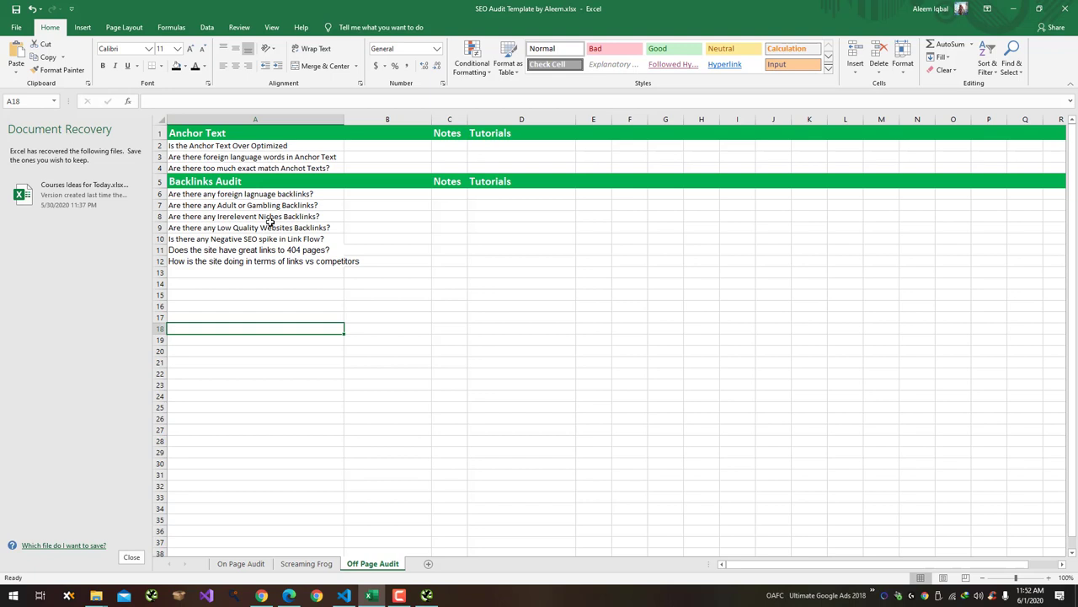
pyautogui.click(317, 596)
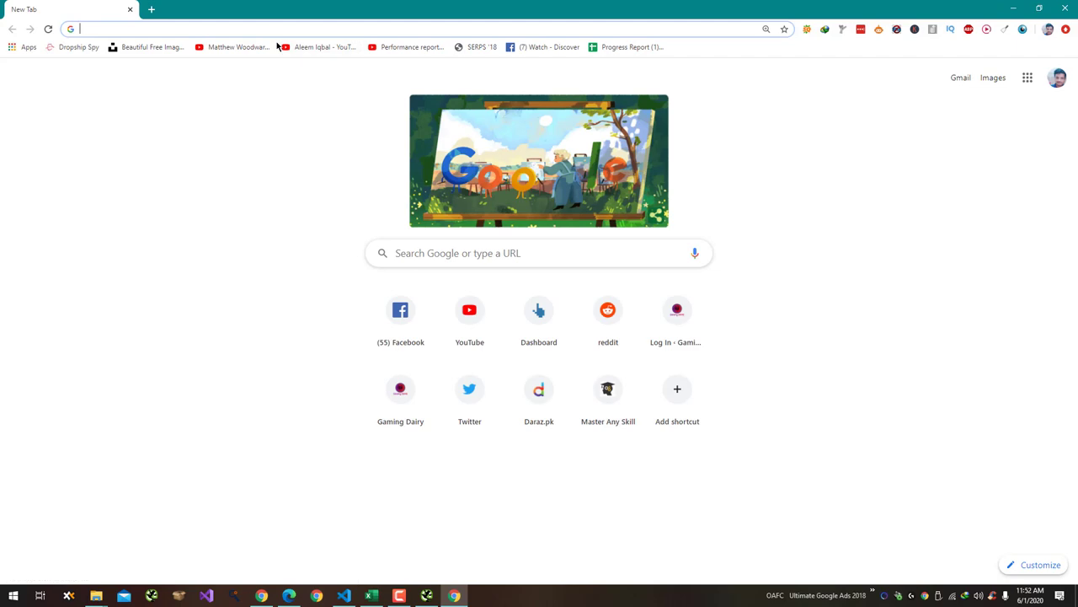
pyautogui.write('ag')
pyautogui.press('BackSpace')
pyautogui.press('BackSpace')
pyautogui.write('a')
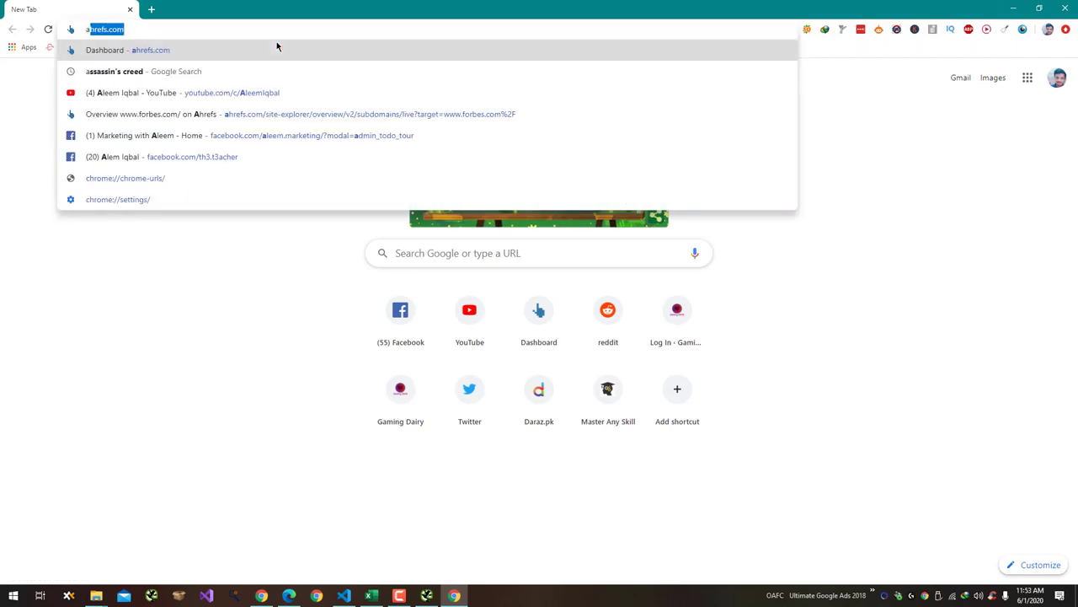
pyautogui.press('Return')
pyautogui.hotkey('alt', 'Tab')
pyautogui.hotkey('alt', 'Tab')
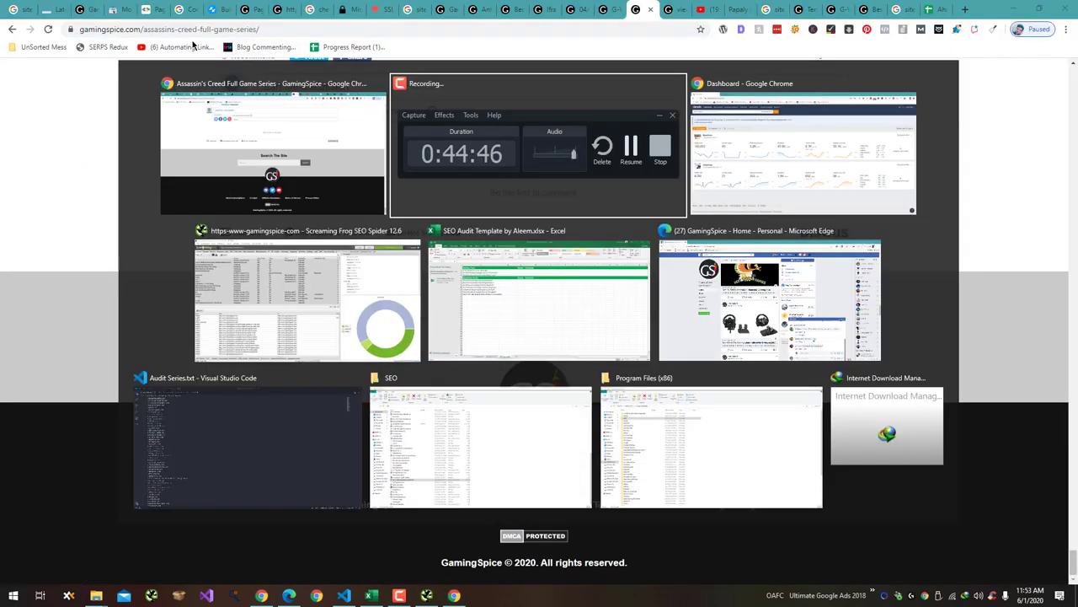
pyautogui.click(212, 92)
pyautogui.write('https://www.gamingspice.com/')
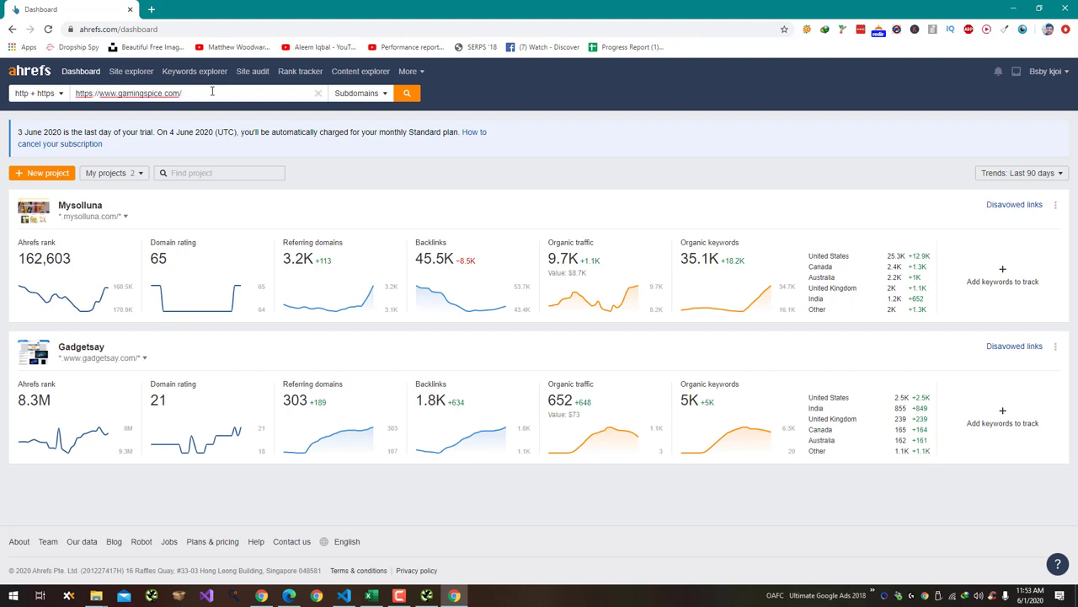
pyautogui.press('Return')
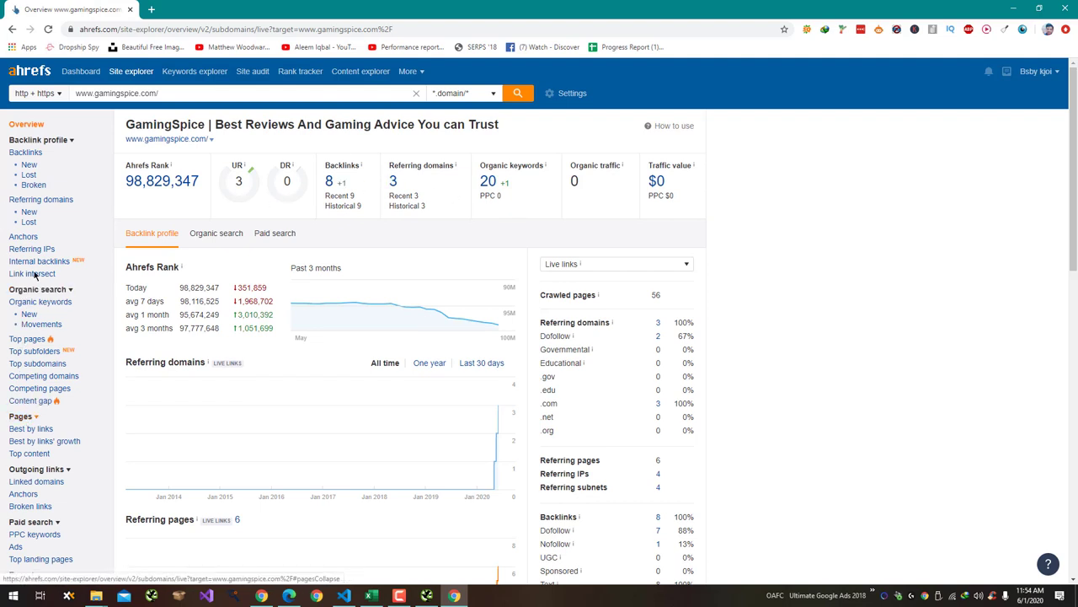
pyautogui.click(23, 238)
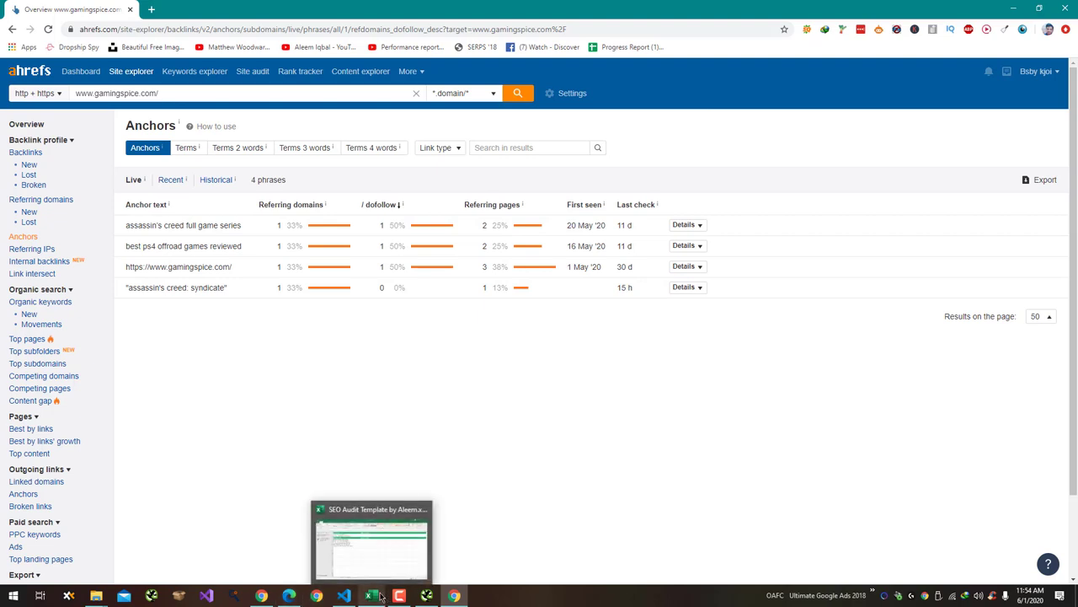
# Step: Return to the Excel Off Page Audit sheet and record "No" in B2 for over-optimized anchor text
pyautogui.moveTo(376, 598)
pyautogui.click(372, 598)
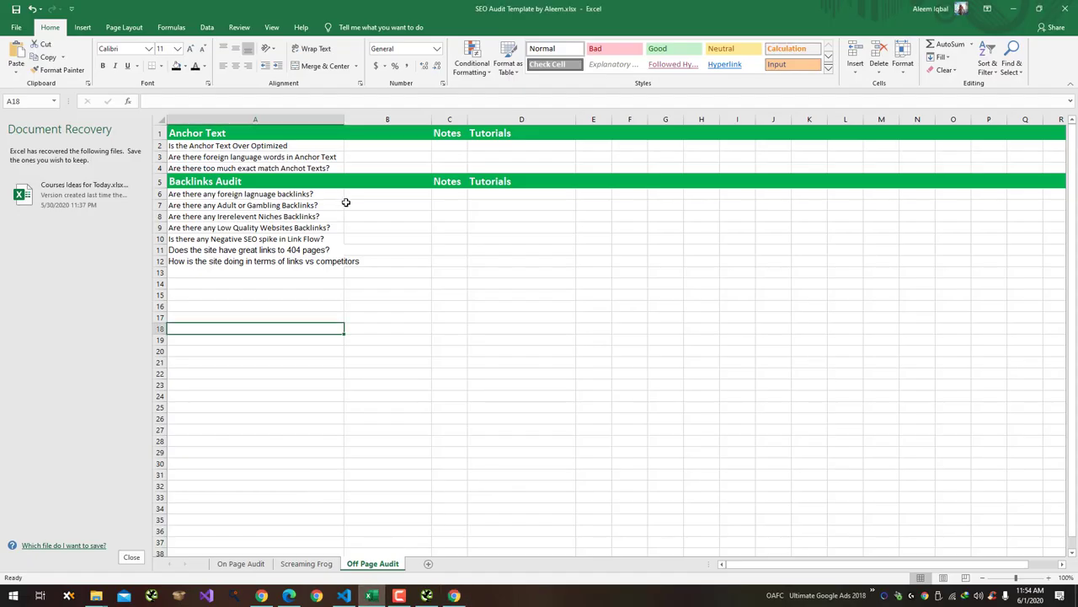
pyautogui.click(365, 144)
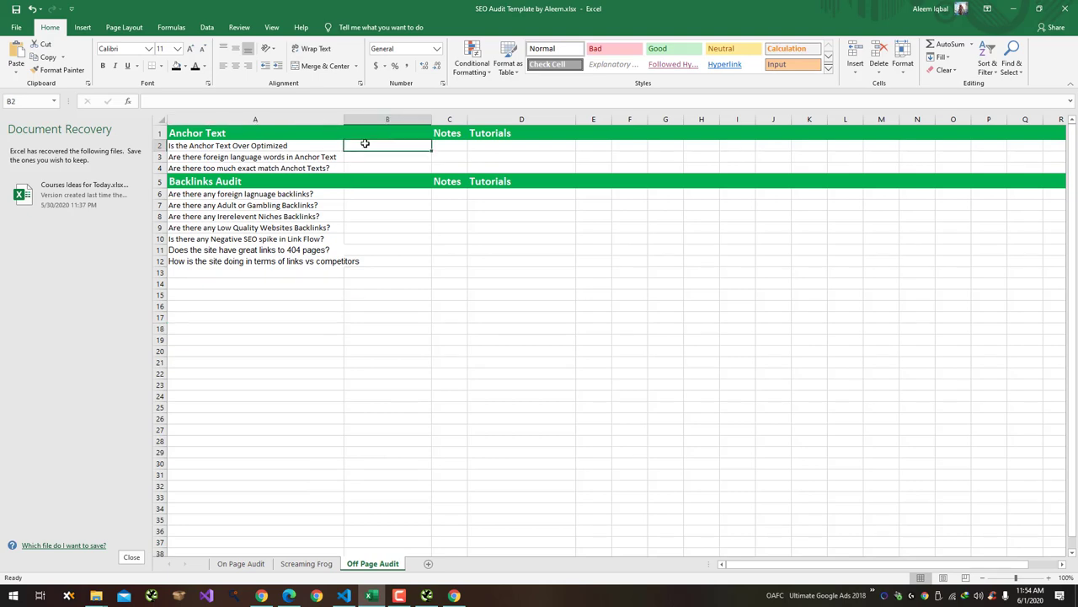
pyautogui.write('Yes')
pyautogui.press('Return')
# Step: Check the Ahrefs anchors for foreign language words and record "No" in B3 of the Excel audit
pyautogui.hotkey('alt', 'Tab')
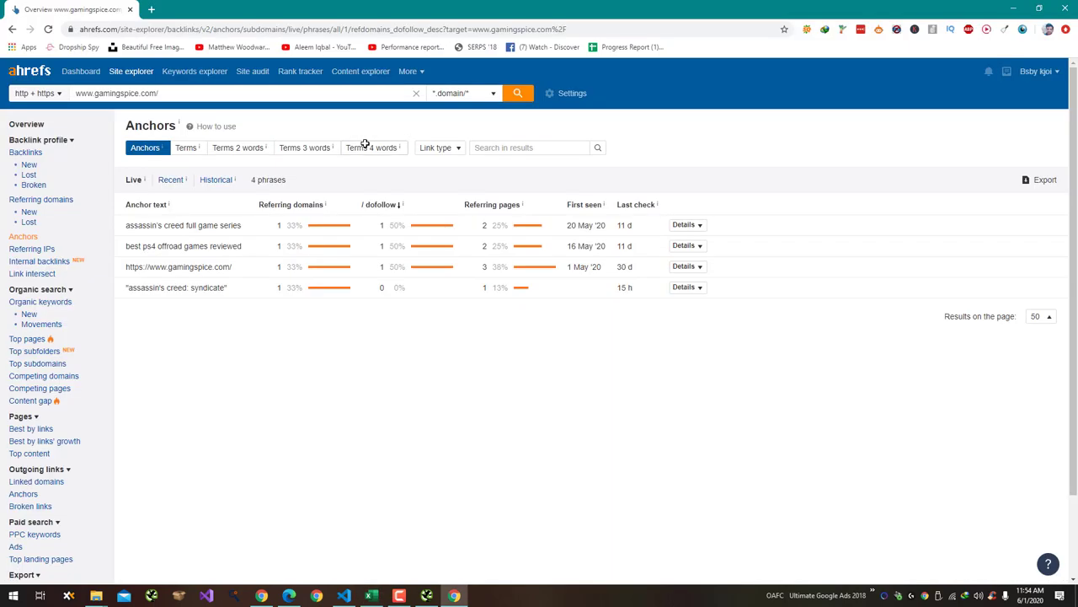
pyautogui.hotkey('alt', 'Tab')
pyautogui.write('No')
pyautogui.press('Return')
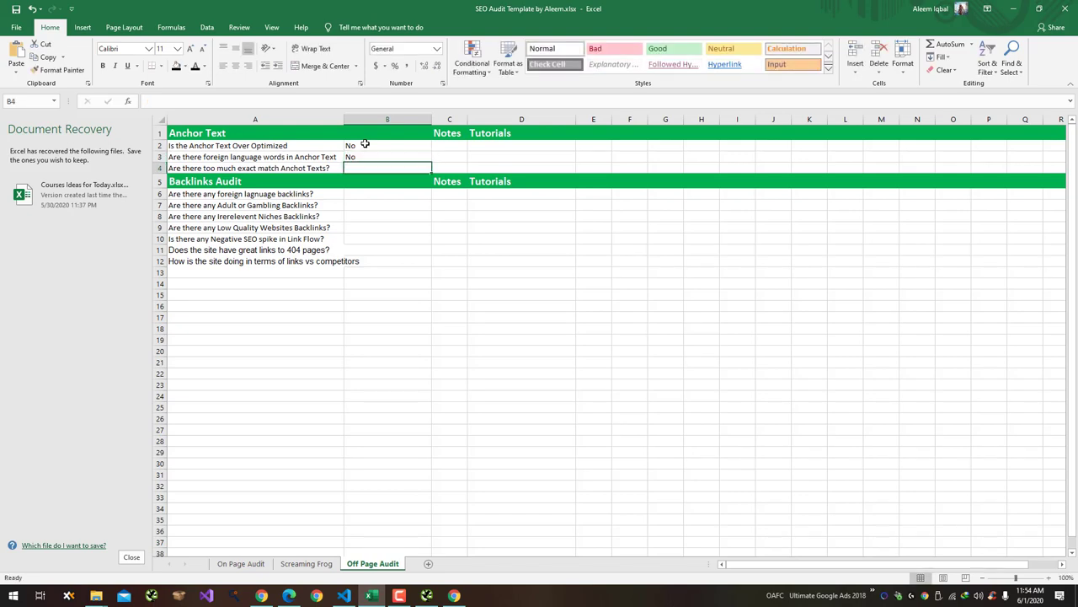
# Step: Check the Ahrefs anchors for too many exact match texts and record "No" in B4 of the Excel audit
pyautogui.hotkey('alt', 'Tab')
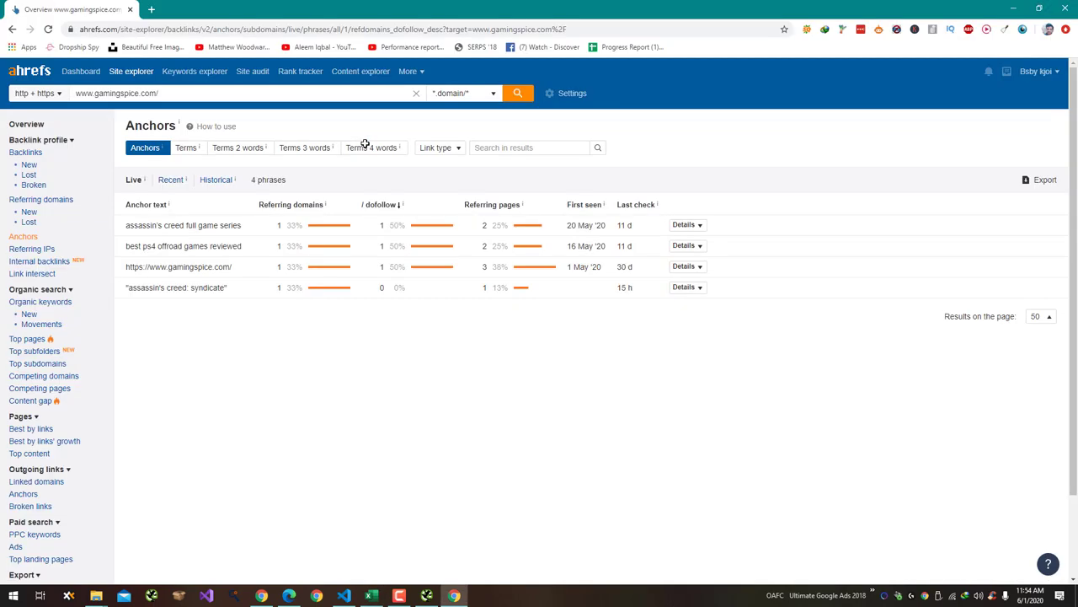
pyautogui.hotkey('alt', 'Tab')
pyautogui.write('No')
pyautogui.press('Return')
pyautogui.press('Return')
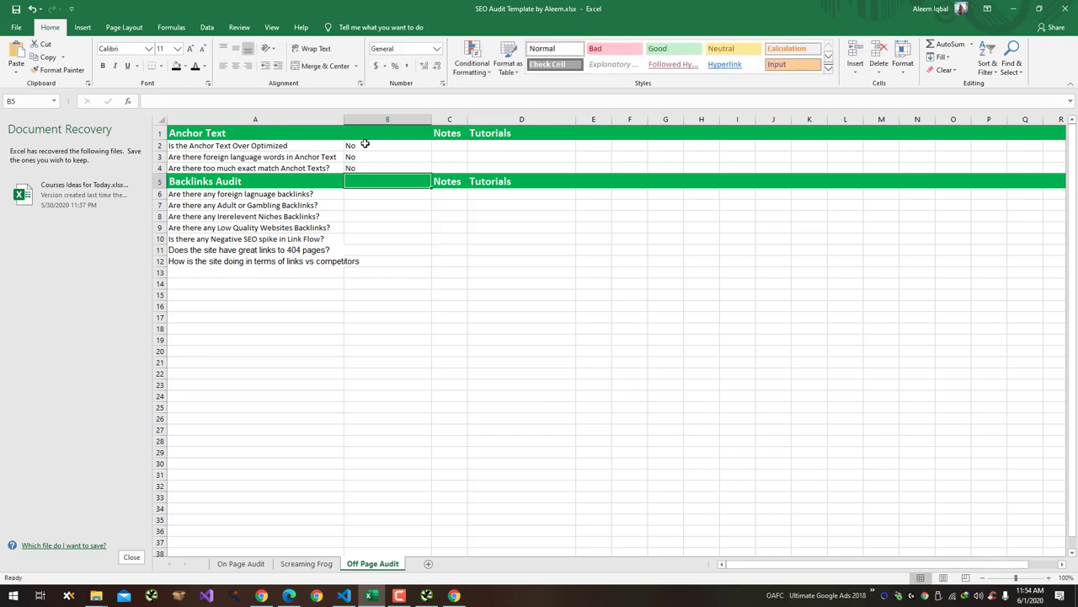
# Step: Open the Backlinks report for gamingspice.com in Ahrefs to check for foreign language backlinks
pyautogui.hotkey('alt', 'Tab')
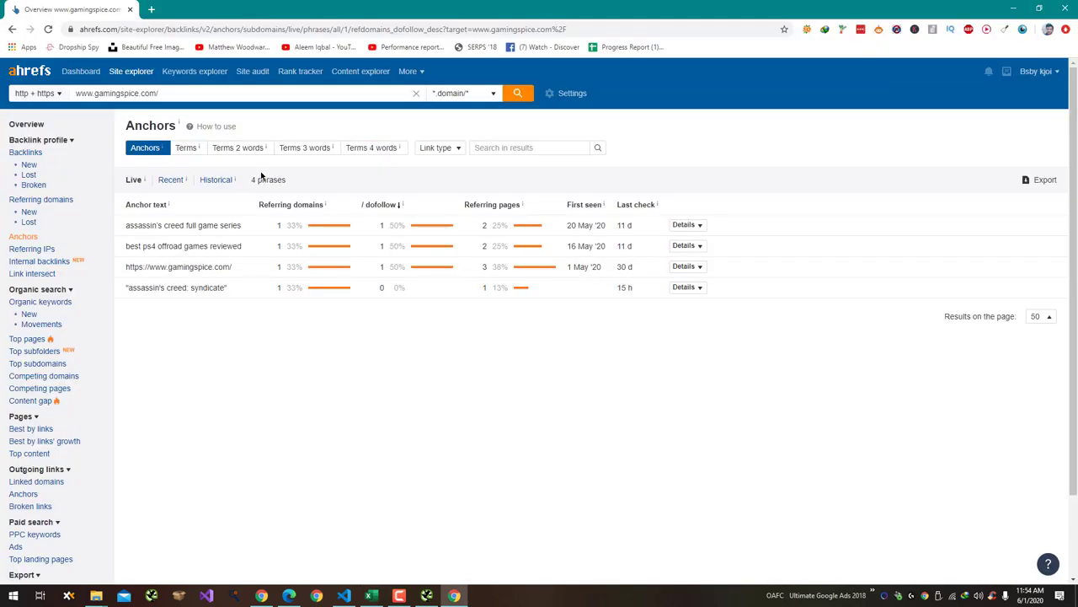
pyautogui.hotkey('alt', 'Tab')
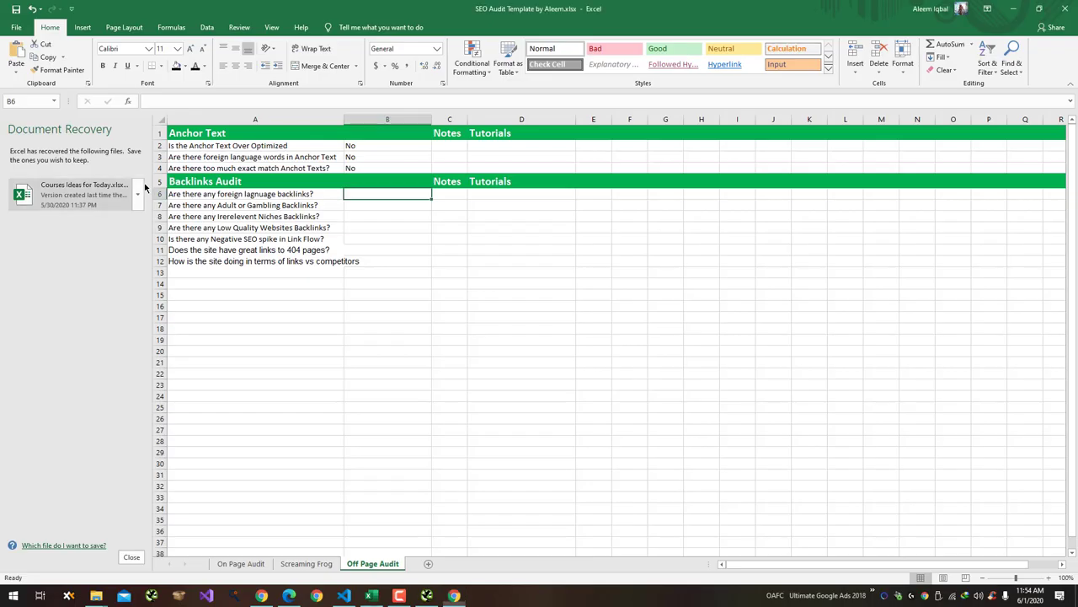
pyautogui.hotkey('alt', 'Tab')
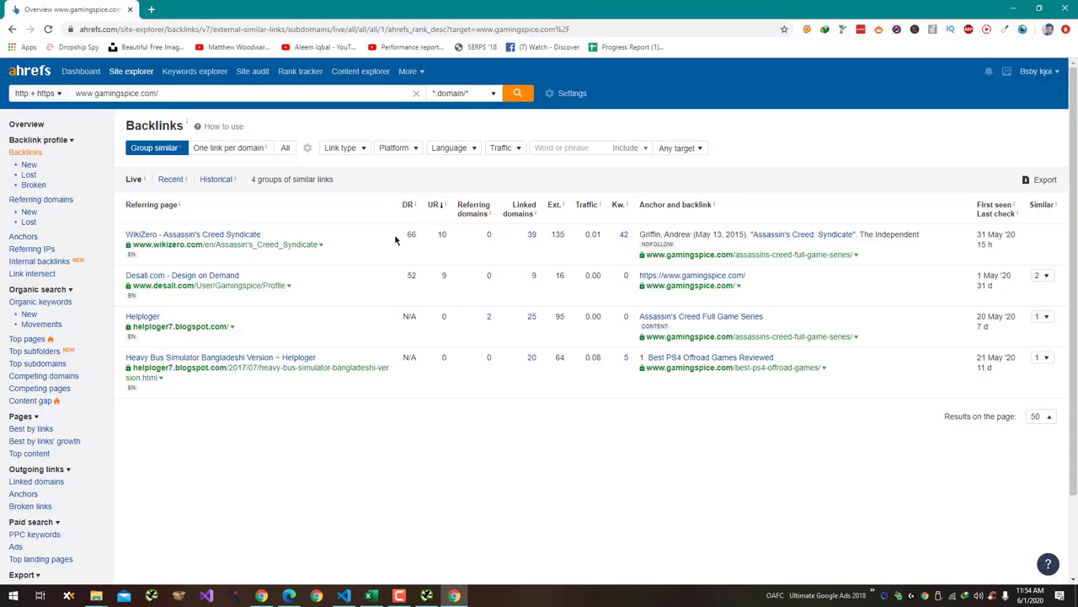
# Step: Record "No" in B6 for foreign language backlinks and "No" in B7 for adult or gambling backlinks in the Excel audit
pyautogui.hotkey('alt', 'Tab')
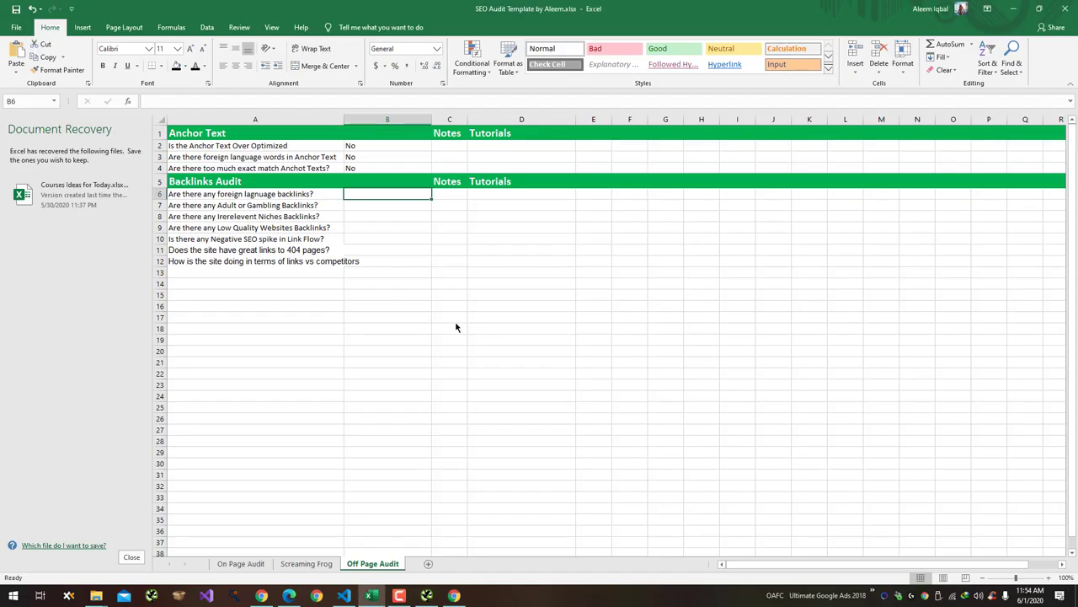
pyautogui.write('No')
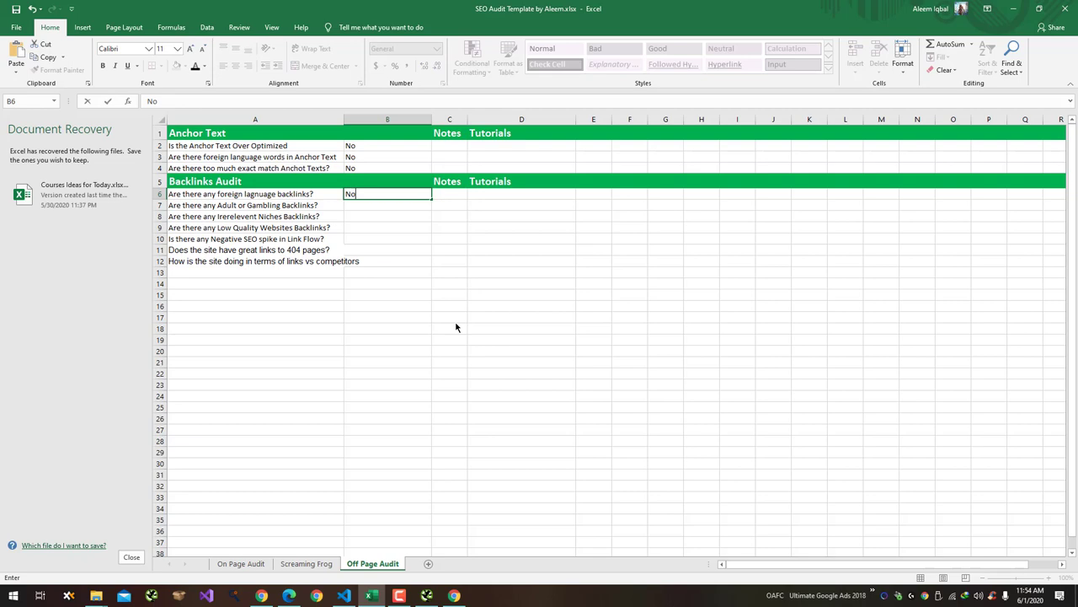
pyautogui.press('Return')
pyautogui.write('No')
pyautogui.press('Return')
# Step: Check the Ahrefs backlinks for irrelevant niches and record "No" in B8 of the Excel audit
pyautogui.hotkey('alt', 'Tab')
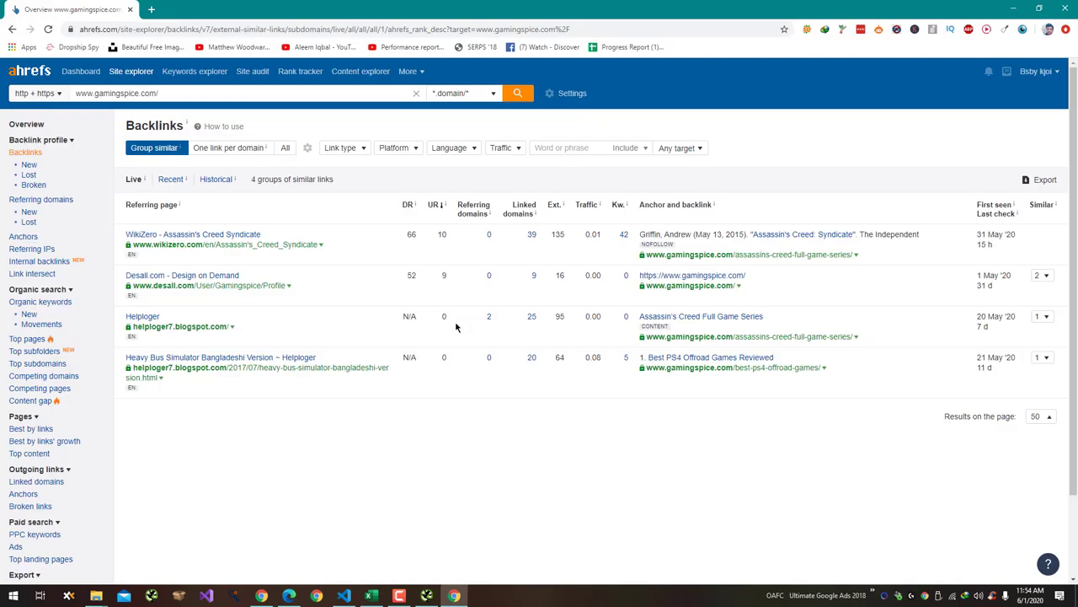
pyautogui.hotkey('alt', 'Tab')
pyautogui.write('No')
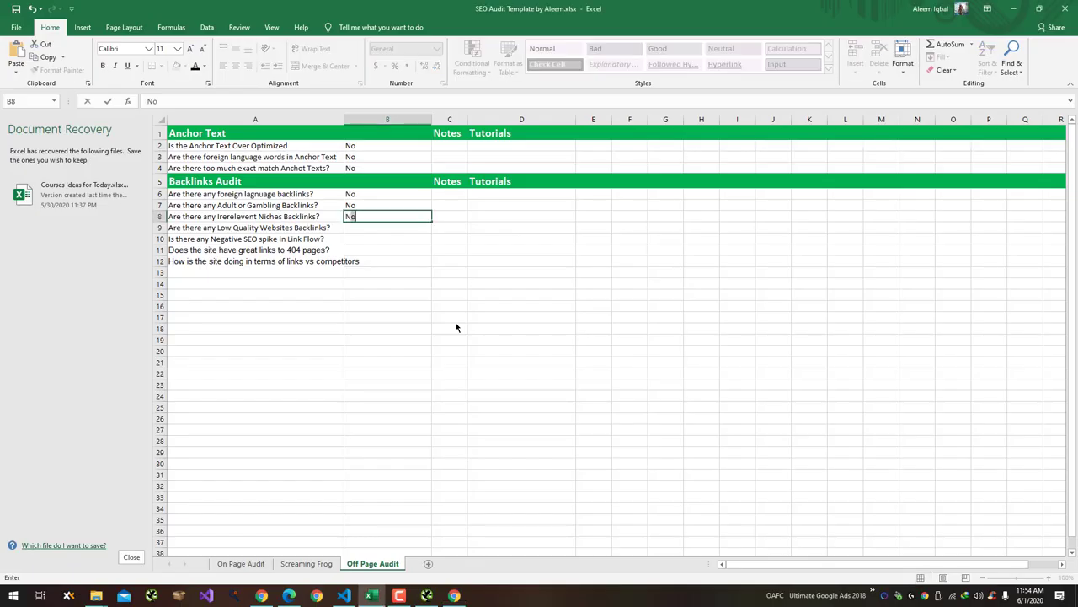
pyautogui.press('Return')
# Step: Check the Ahrefs backlinks for low quality websites and record "Yes" in B9 of the Excel audit
pyautogui.hotkey('alt', 'Tab')
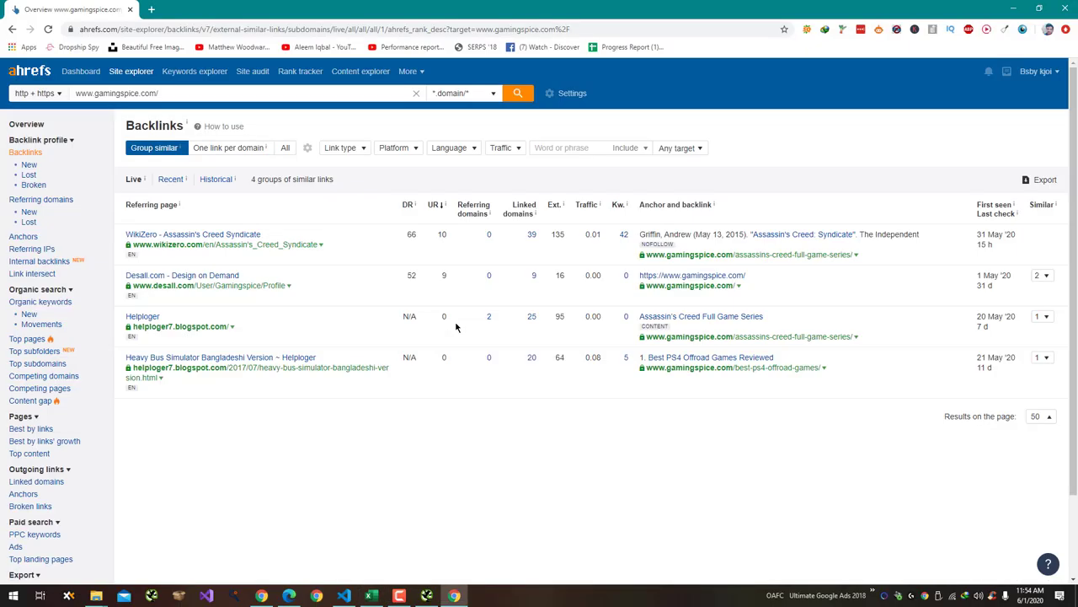
pyautogui.hotkey('alt', 'Tab')
pyautogui.write('No')
pyautogui.hotkey('alt', 'Tab')
pyautogui.hotkey('alt', 'Tab')
pyautogui.press('Up')
pyautogui.write('Ye')
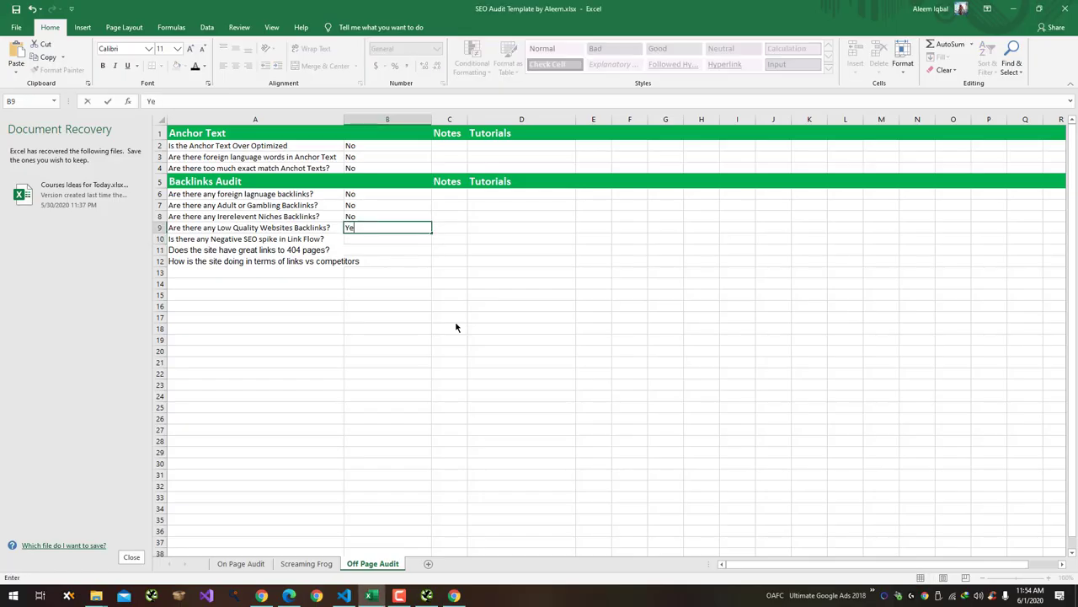
pyautogui.write('s')
pyautogui.press('Return')
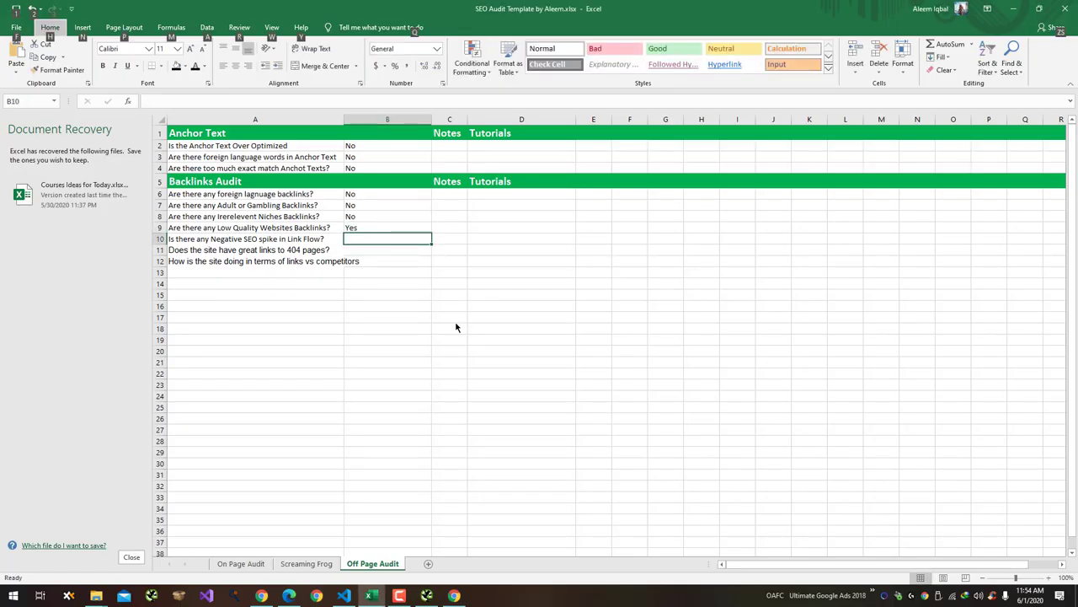
# Step: Check the referring domains and pages graphs in the Ahrefs overview for a negative SEO spike and record "Yes" in B10 of the Excel audit
pyautogui.hotkey('alt', 'Tab')
pyautogui.click(13, 125)
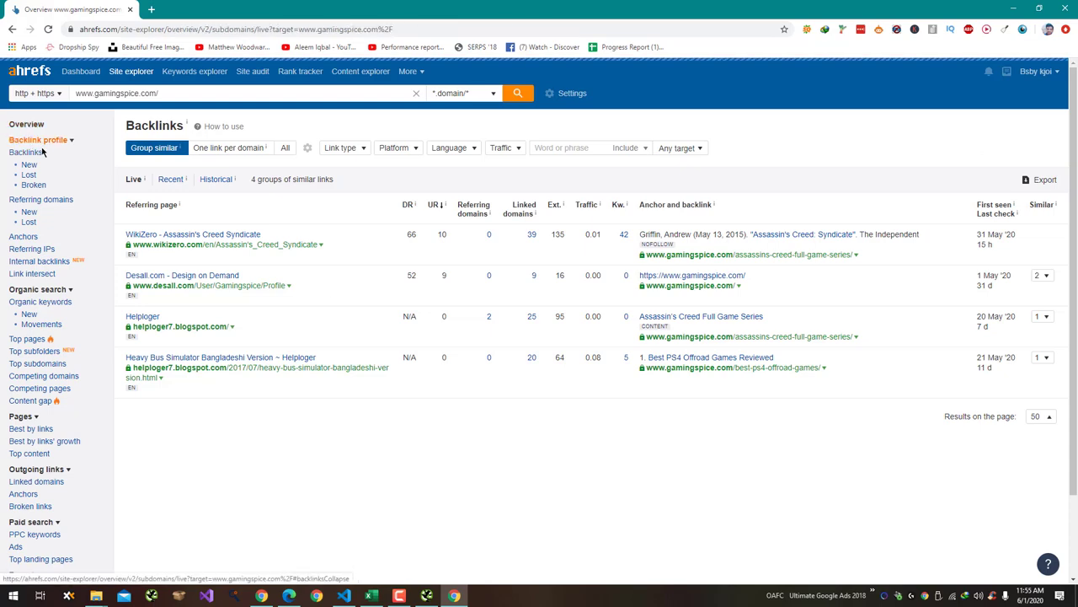
pyautogui.scroll(-1, 263, 290)
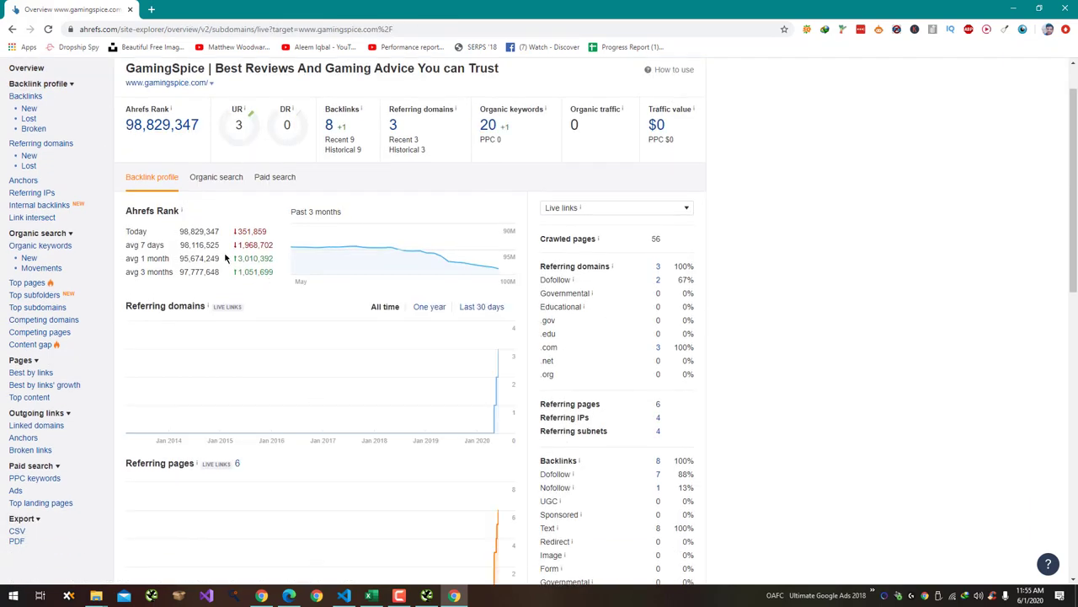
pyautogui.scroll(-1, 244, 278)
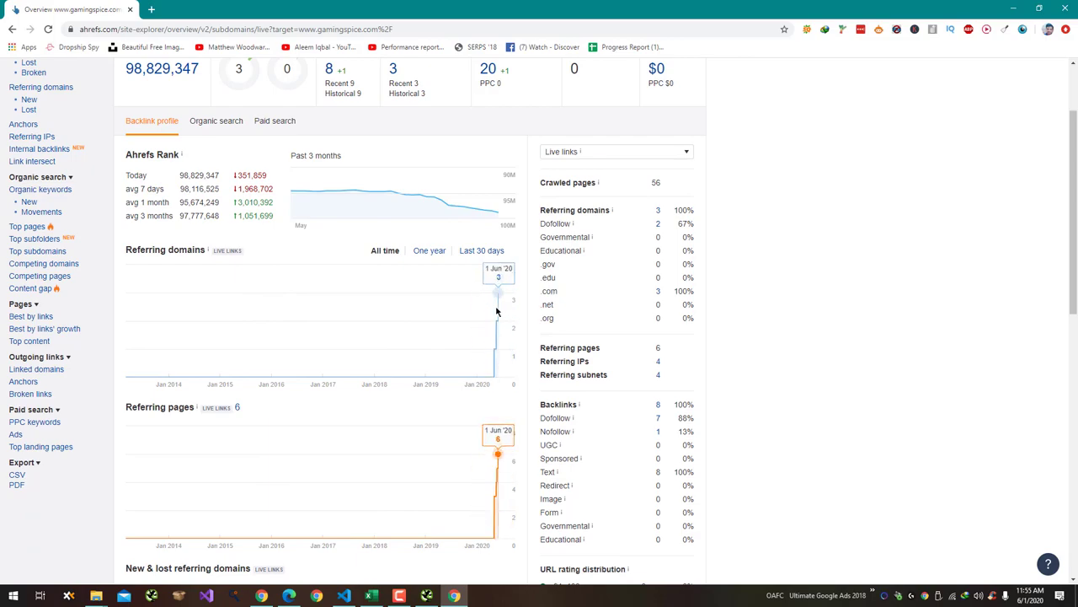
pyautogui.hotkey('alt', 'Tab')
pyautogui.write('Yes')
pyautogui.press('Return')
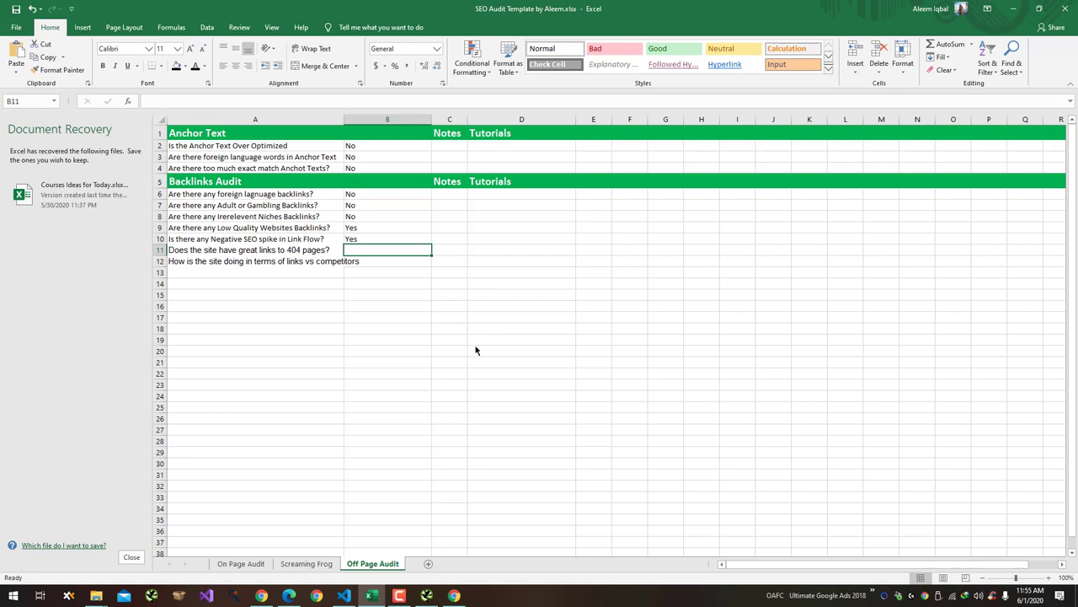
# Step: Check the Broken Backlinks report in Ahrefs for links to 404 pages and record "No" in B11 of the Excel audit
pyautogui.hotkey('alt', 'Tab')
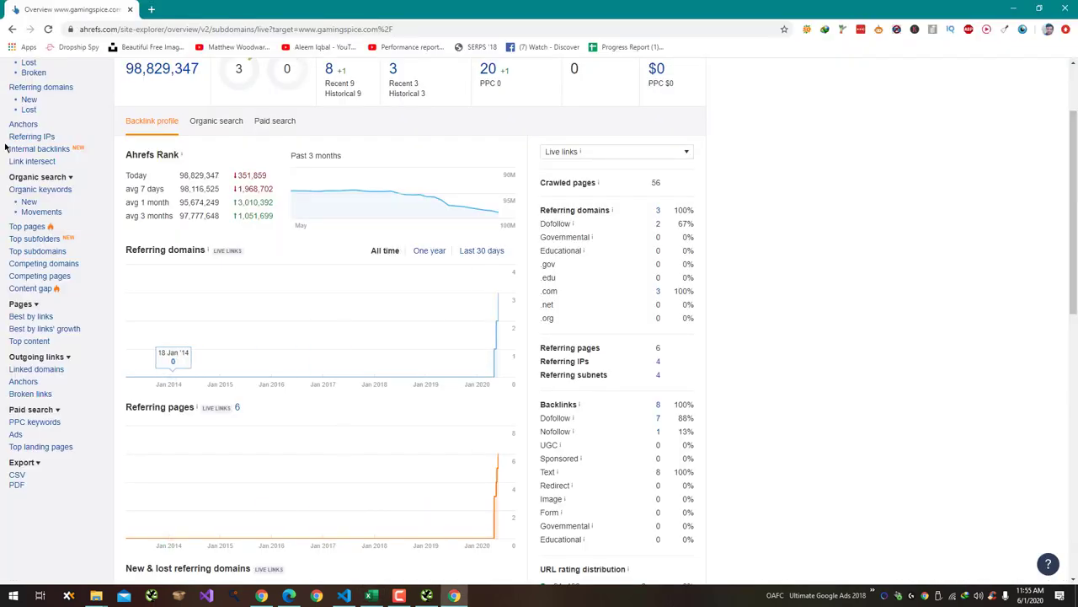
pyautogui.scroll(2, 298, 309)
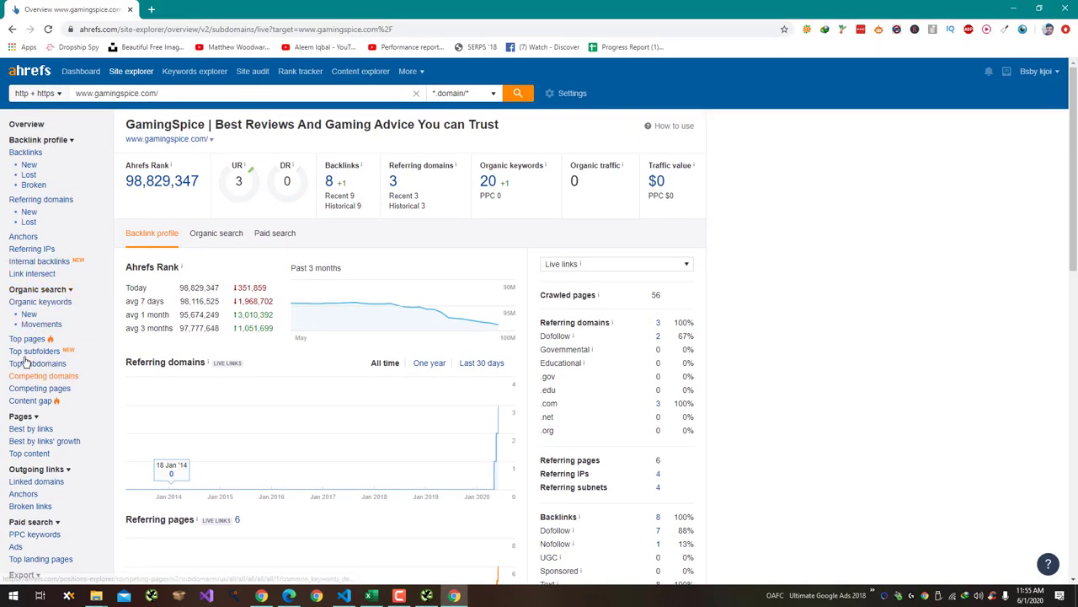
pyautogui.click(33, 184)
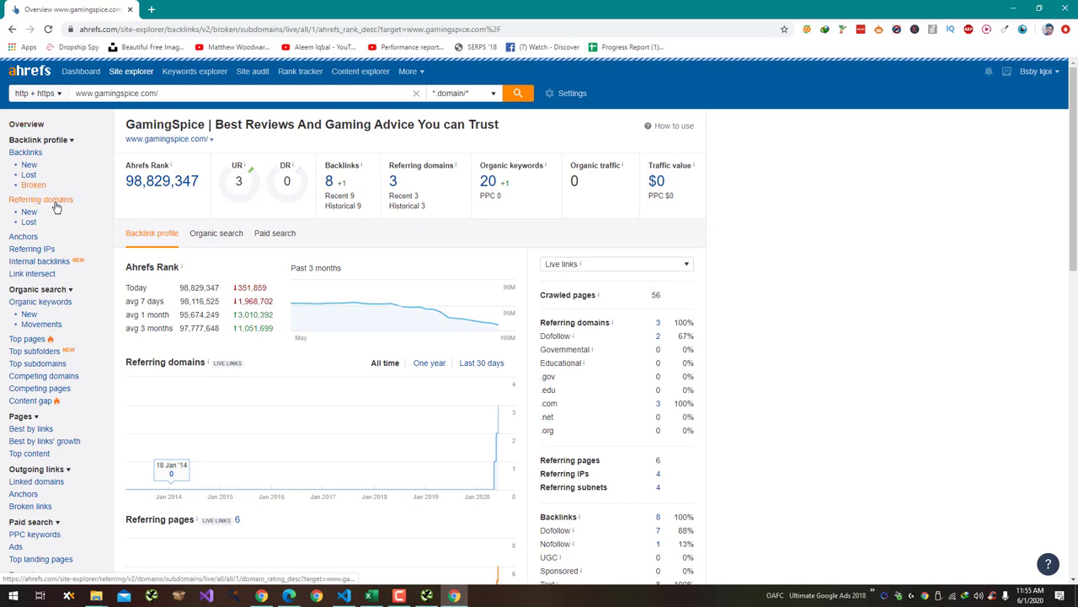
pyautogui.scroll(-1, 46, 243)
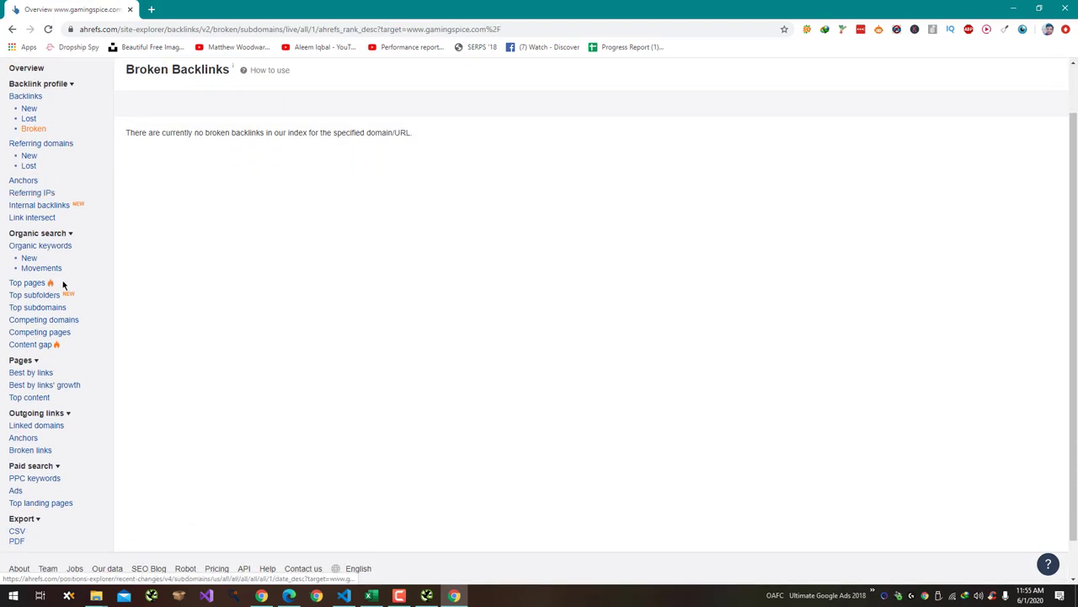
pyautogui.scroll(3, 58, 125)
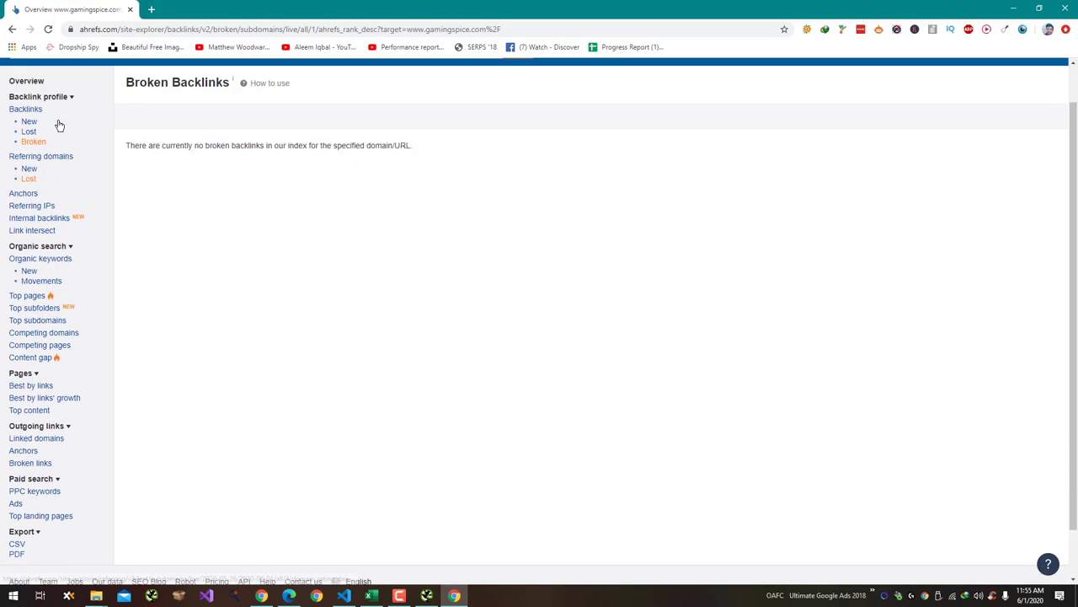
pyautogui.hotkey('alt', 'Tab')
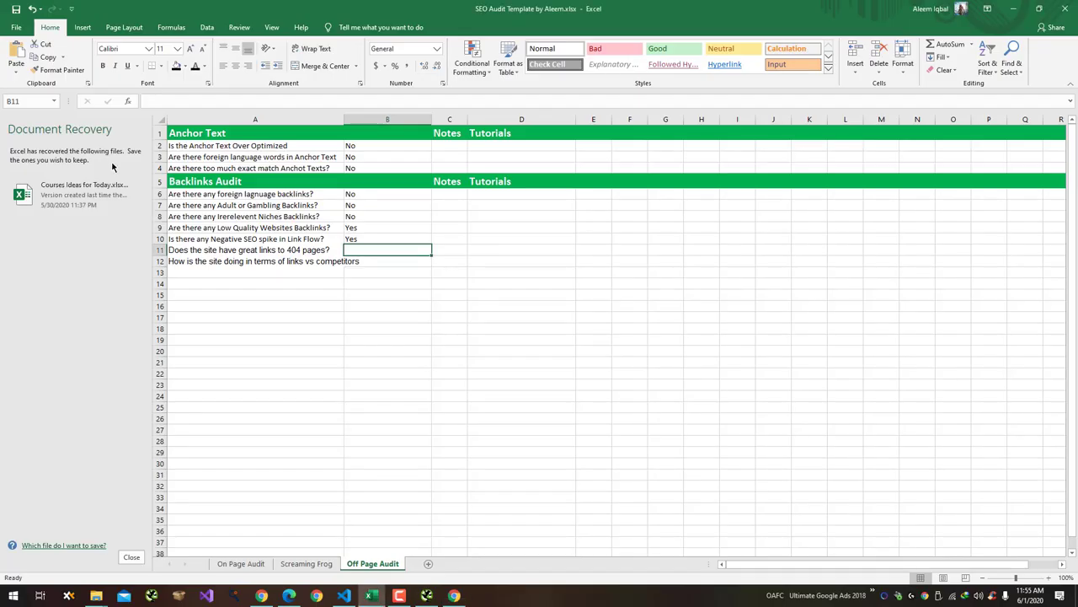
pyautogui.write('No')
pyautogui.press('Return')
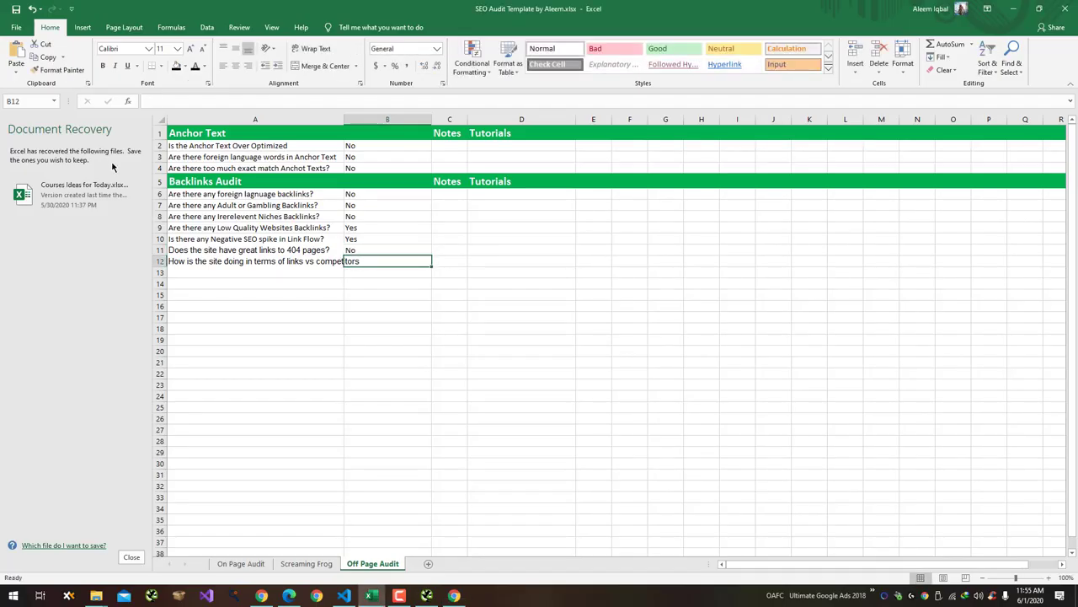
# Step: Record "Bad" in B12 of the Excel audit for the site's links versus competitors
pyautogui.hotkey('alt', 'Tab')
pyautogui.hotkey('alt', 'Tab')
pyautogui.write('Bad')
pyautogui.press('Return')
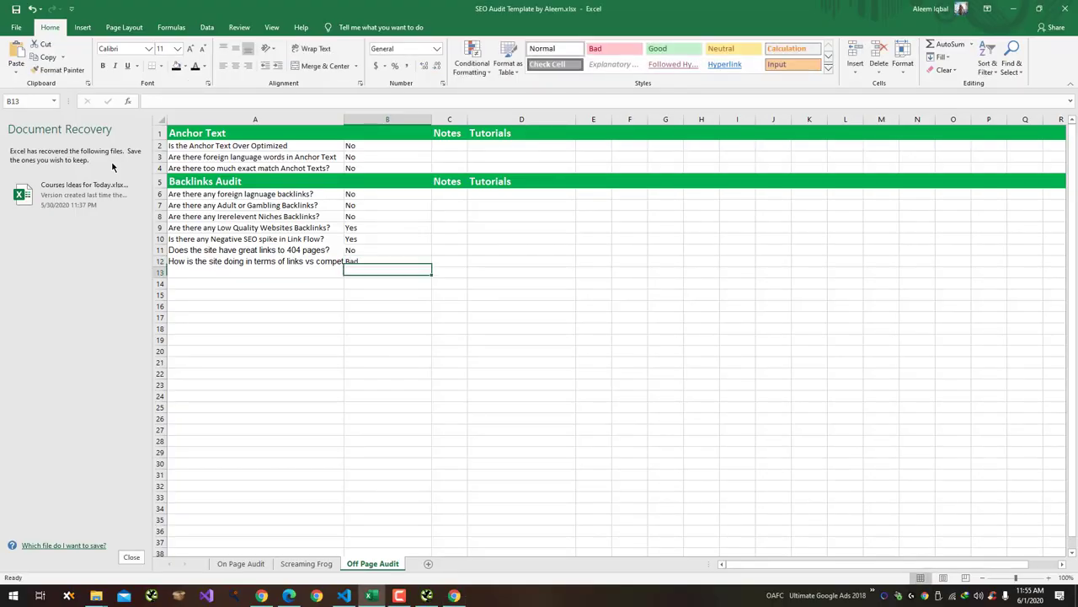
# Step: Look over the On Page Audit sheet up to the unfilled Structured Data rows, and switch to Screaming Frog
pyautogui.click(264, 563)
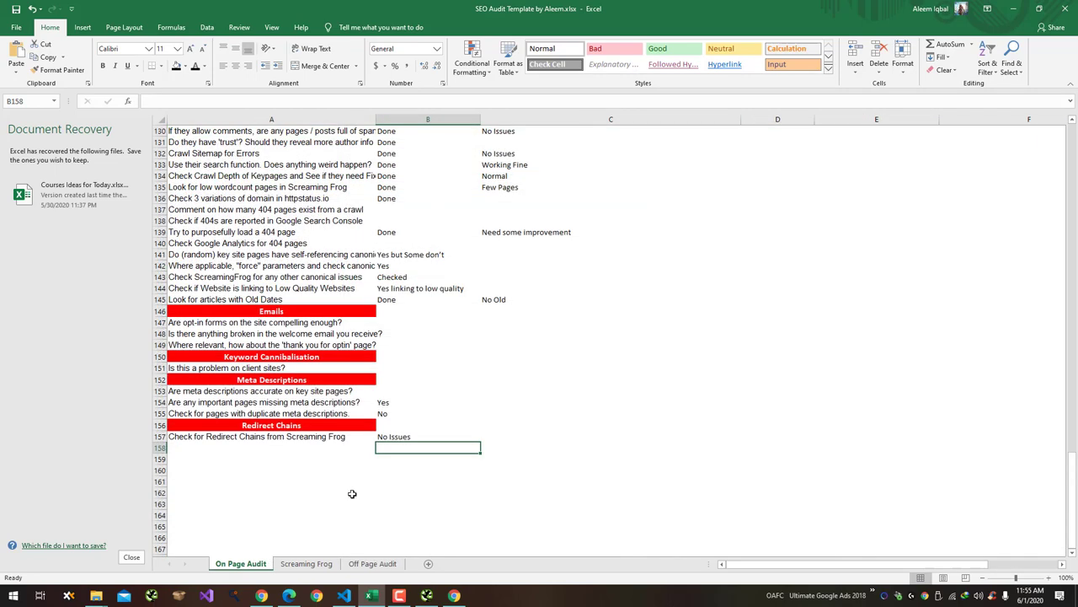
pyautogui.scroll(18, 482, 393)
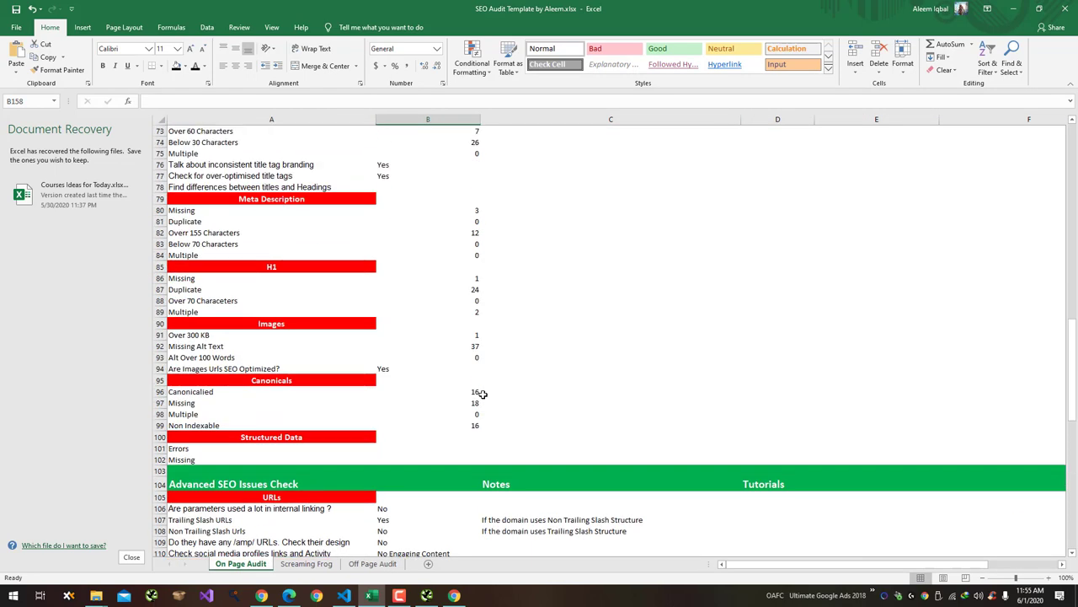
pyautogui.hotkey('alt', 'Tab')
pyautogui.hotkey('alt', 'Tab')
pyautogui.hotkey('alt', 'Tab')
pyautogui.hotkey('alt', 'Tab')
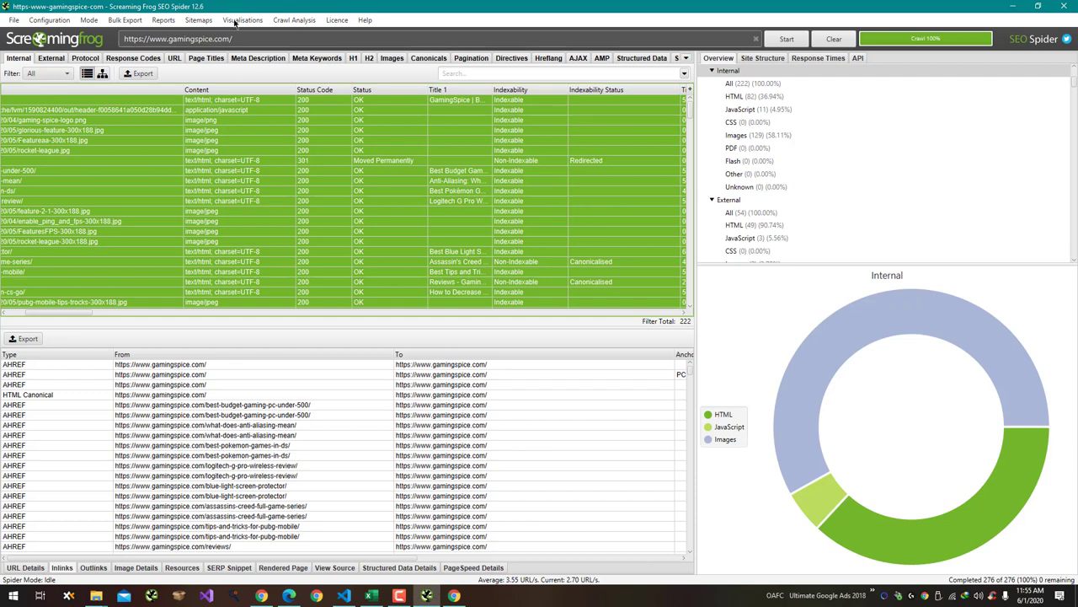
# Step: Enable JSON-LD, Schema.org Validation and Google Validation for structured data extraction in the Spider Configuration
pyautogui.click(251, 21)
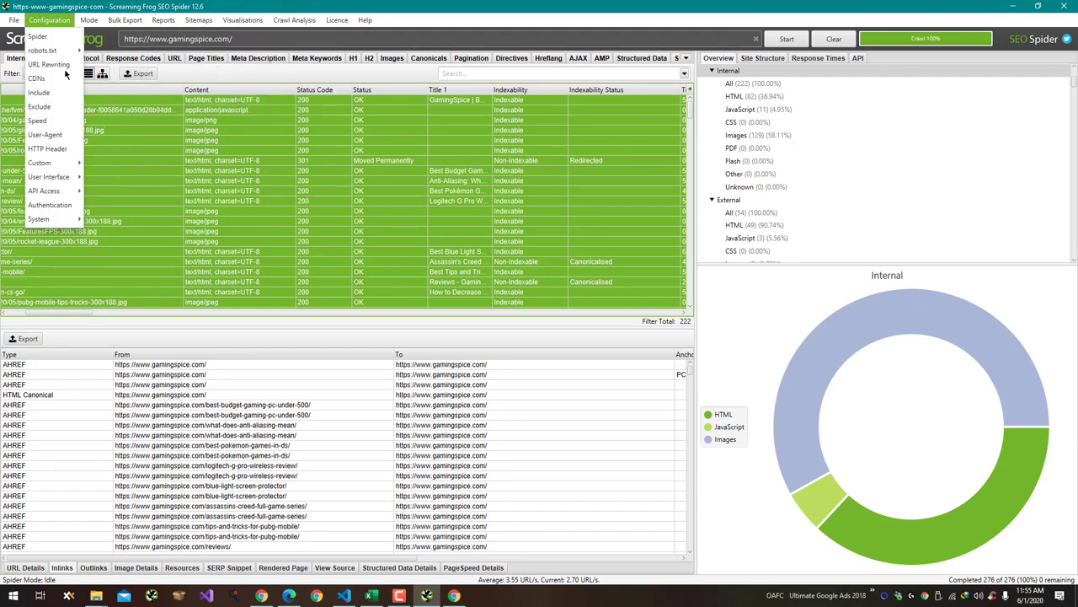
pyautogui.click(75, 38)
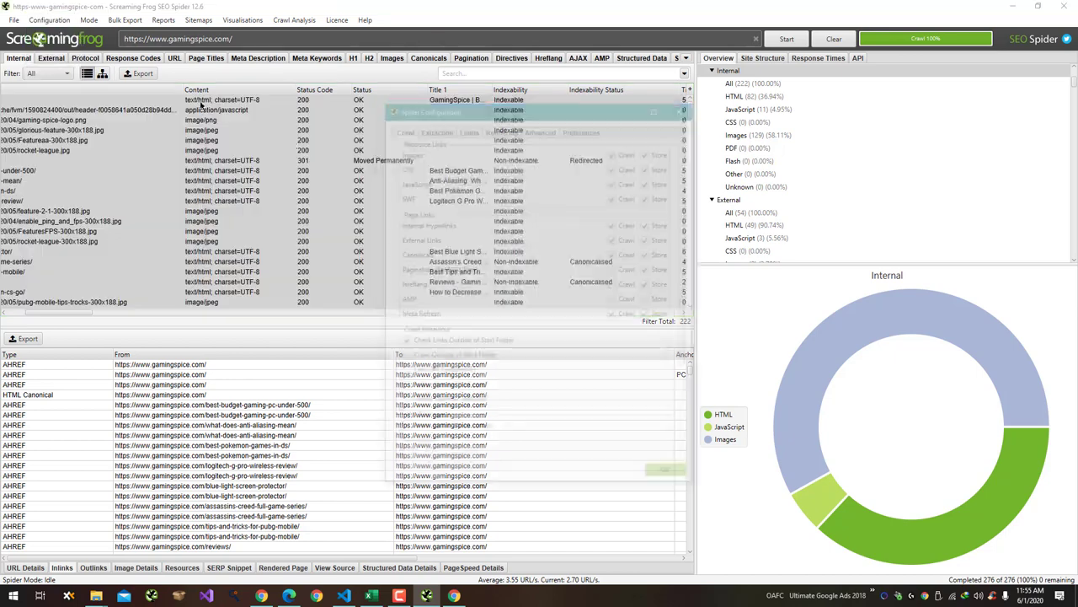
pyautogui.scroll(-4, 485, 206)
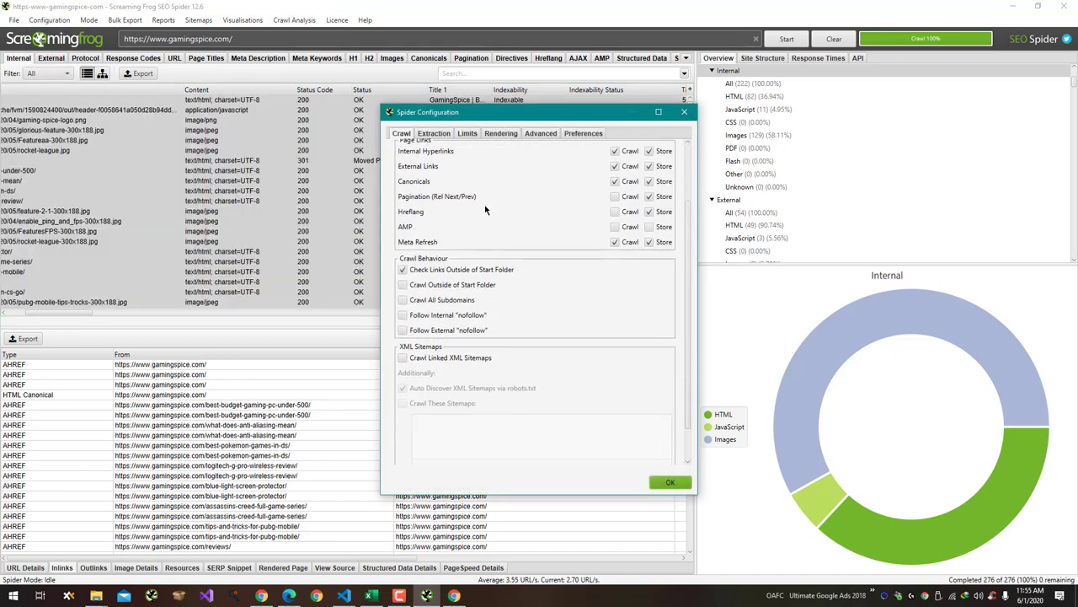
pyautogui.scroll(4, 484, 213)
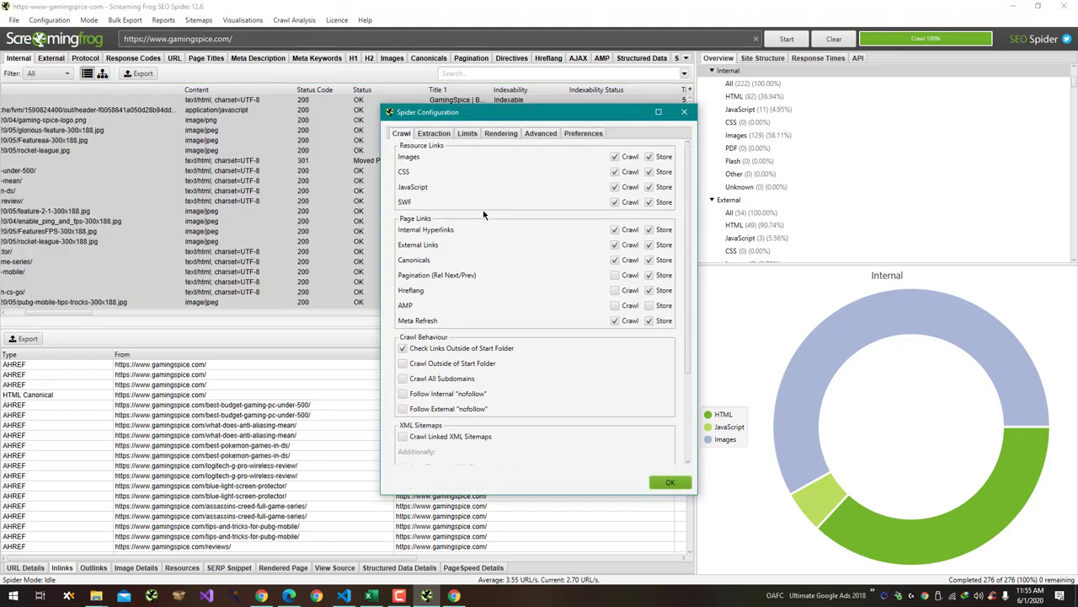
pyautogui.click(434, 133)
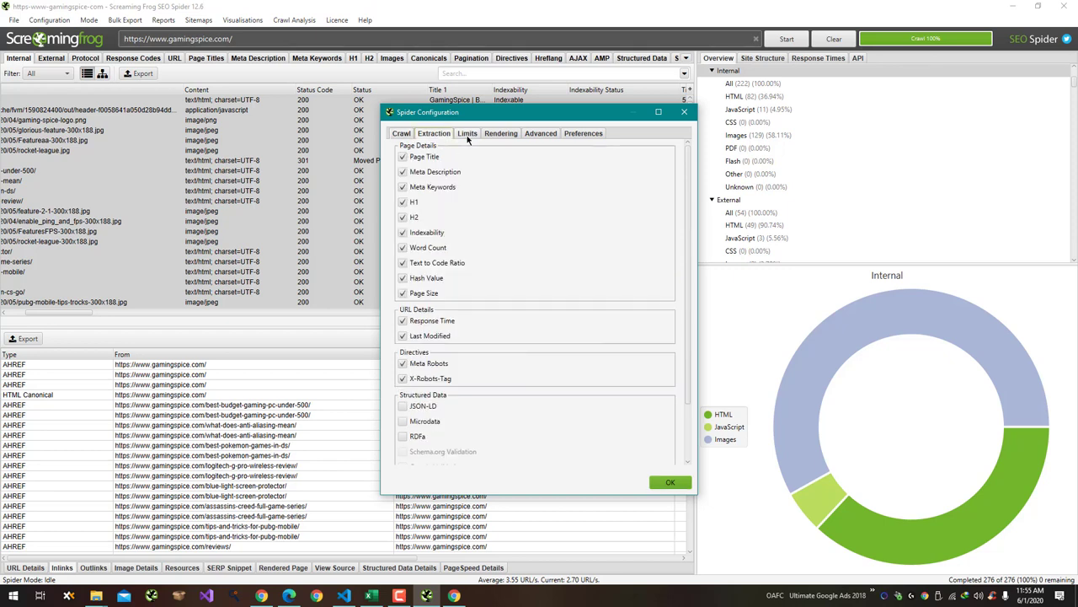
pyautogui.scroll(-1, 458, 267)
pyautogui.scroll(-3, 459, 266)
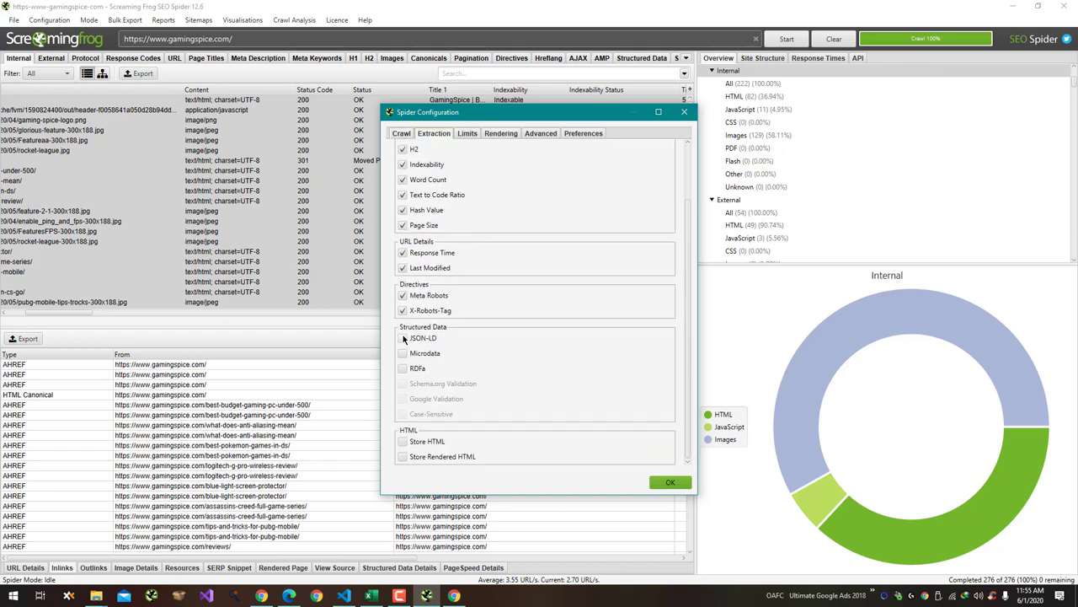
pyautogui.click(403, 338)
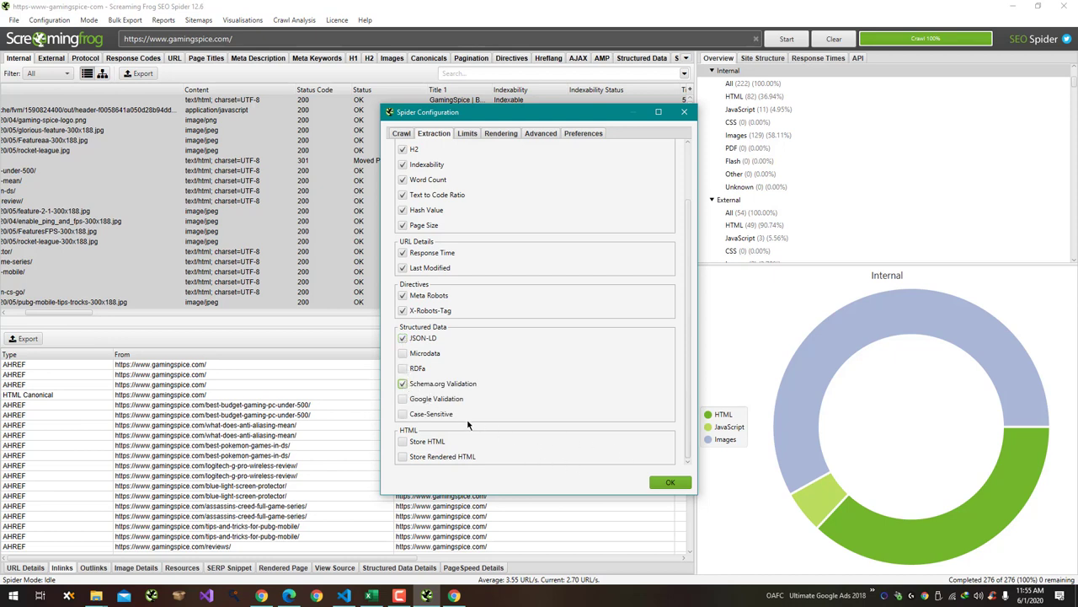
pyautogui.click(403, 399)
pyautogui.scroll(3, 536, 458)
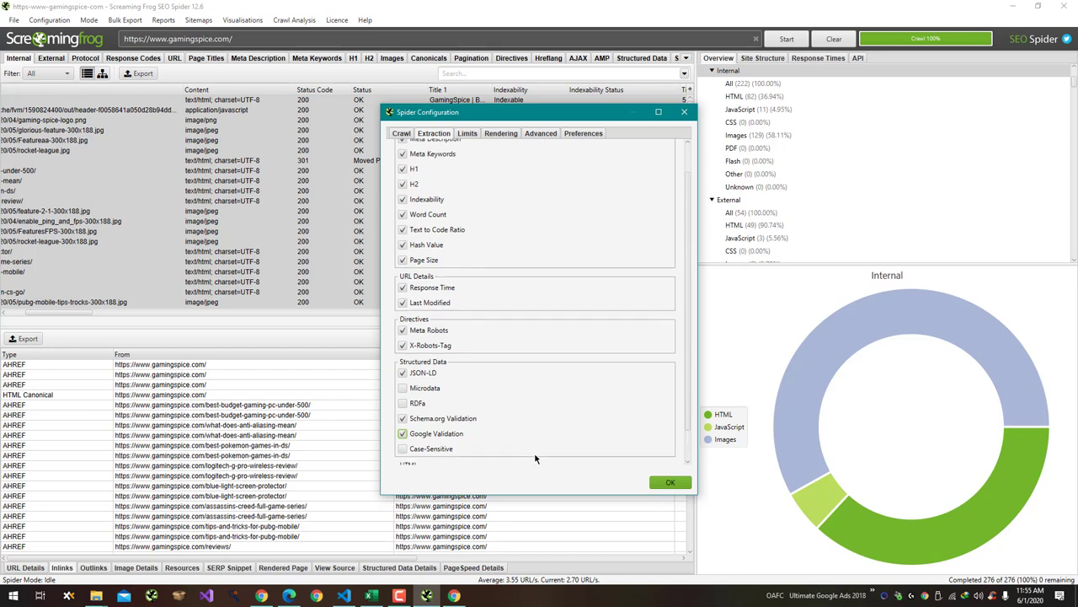
pyautogui.click(669, 484)
pyautogui.click(785, 42)
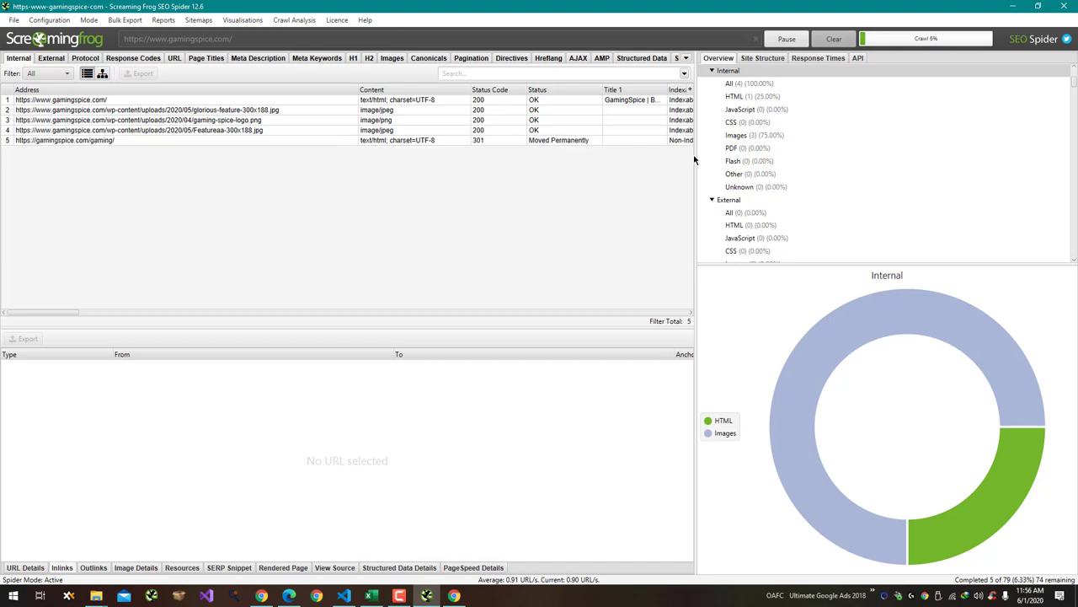
pyautogui.scroll(-10, 819, 164)
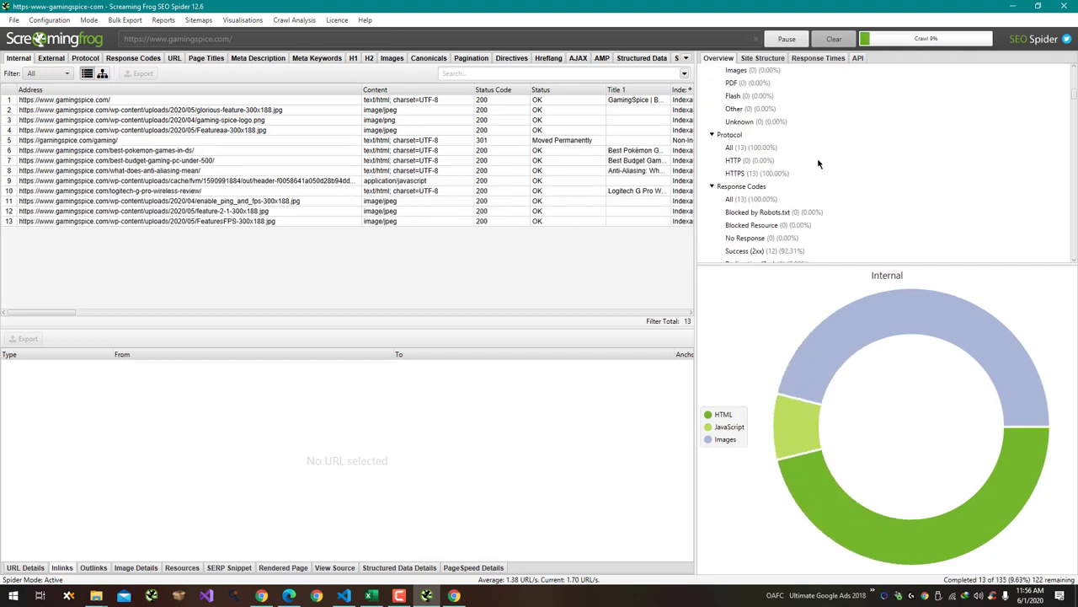
pyautogui.scroll(-9, 817, 159)
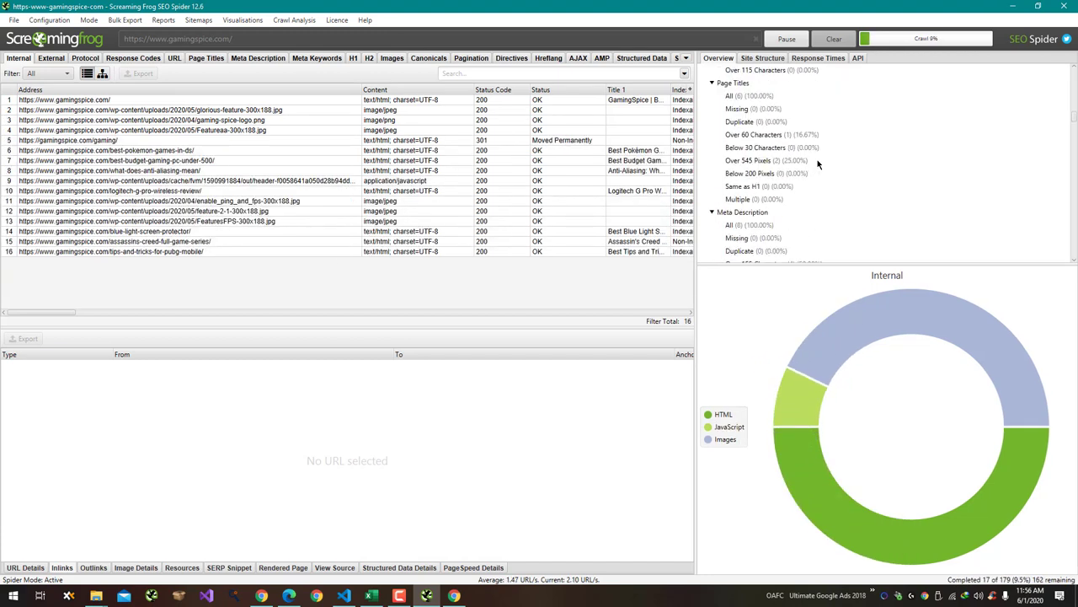
pyautogui.scroll(-8, 817, 159)
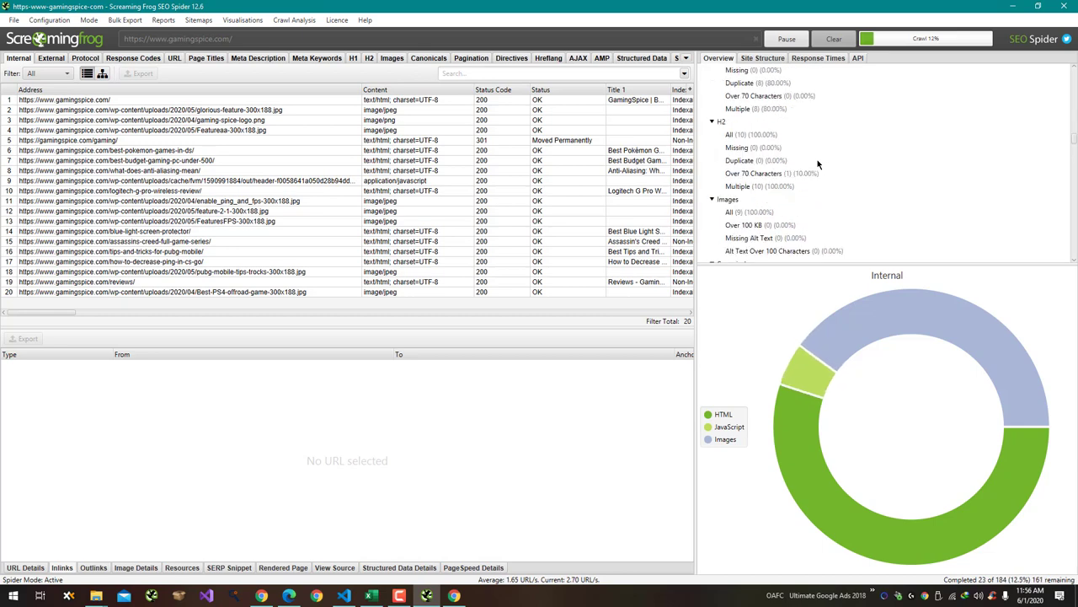
pyautogui.scroll(-10, 817, 166)
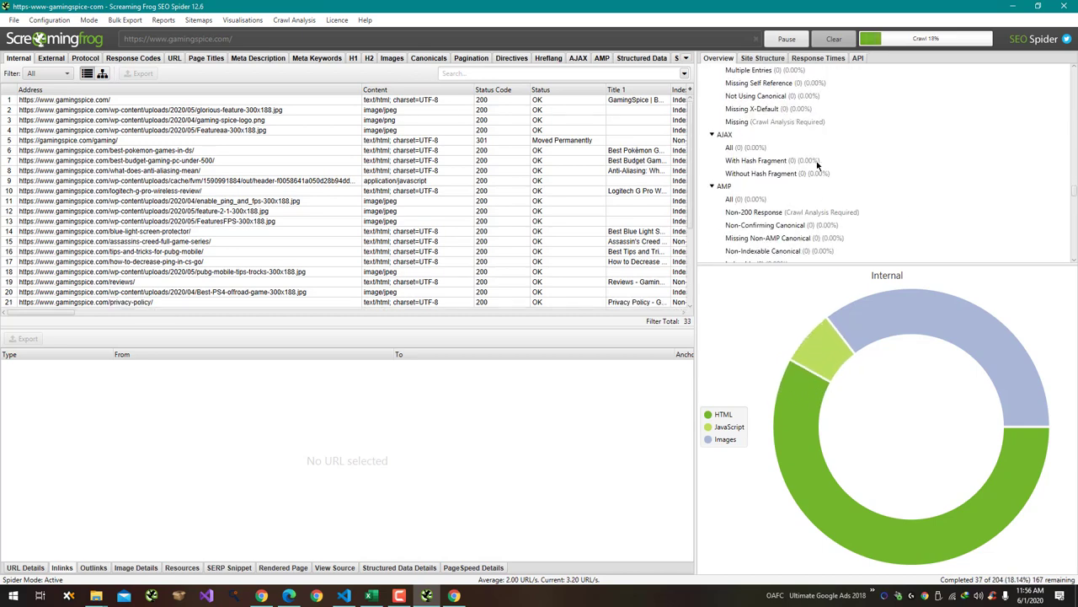
pyautogui.scroll(-10, 818, 166)
pyautogui.scroll(-1, 817, 166)
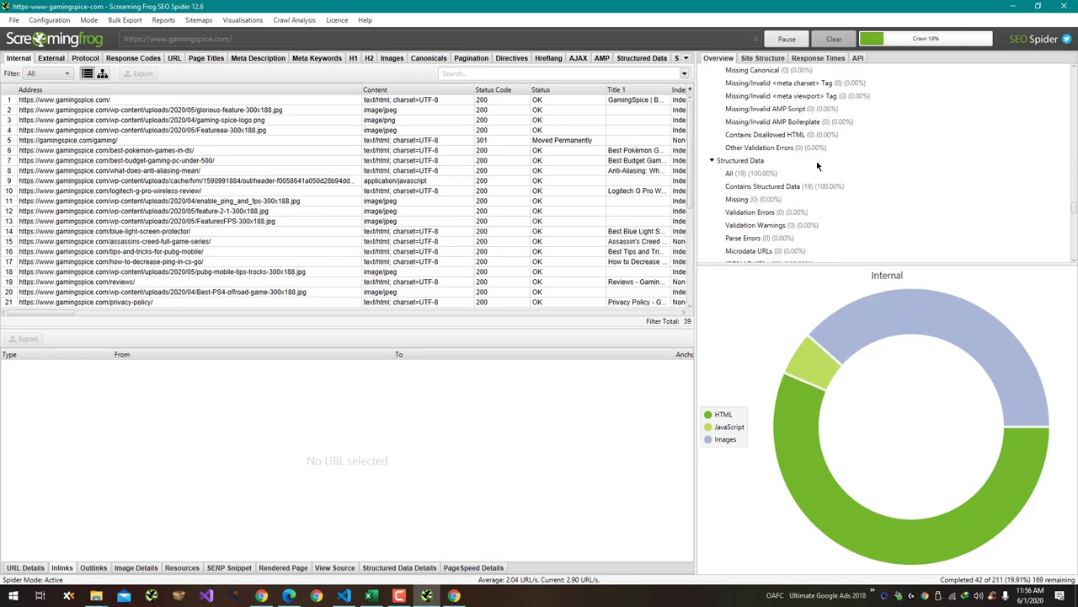
pyautogui.click(802, 187)
pyautogui.scroll(-1, 802, 187)
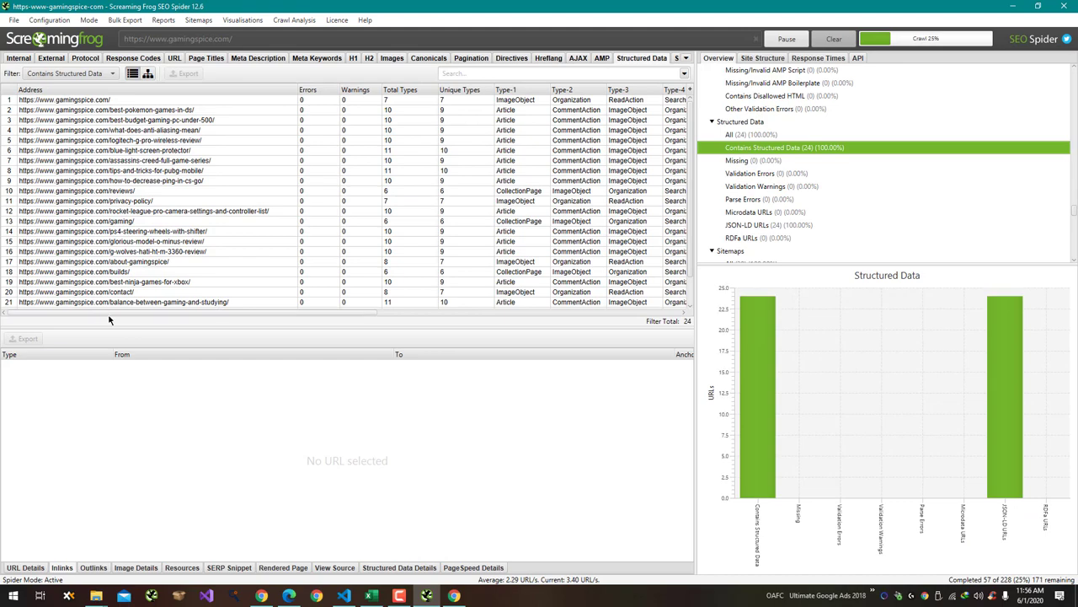
pyautogui.moveTo(105, 313)
pyautogui.mouseDown()
pyautogui.moveTo(160, 327)
pyautogui.moveTo(424, 331)
pyautogui.moveTo(118, 313)
pyautogui.mouseUp()
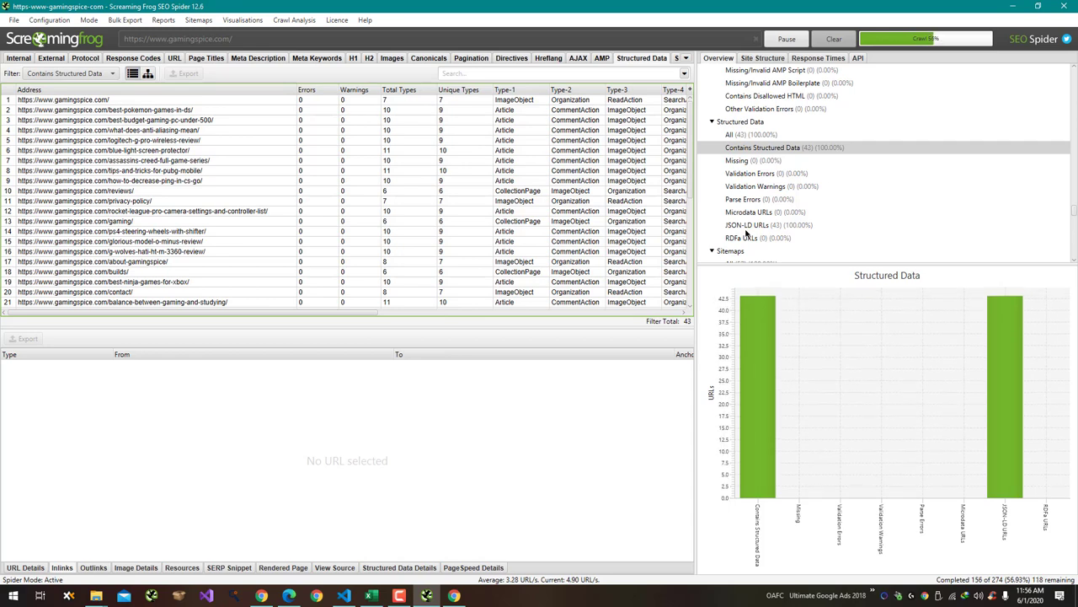
# Step: Check the JSON-LD and Missing structured data filters, and record 0 for Errors in B101 and Missing in B102 of the Excel audit
pyautogui.click(745, 229)
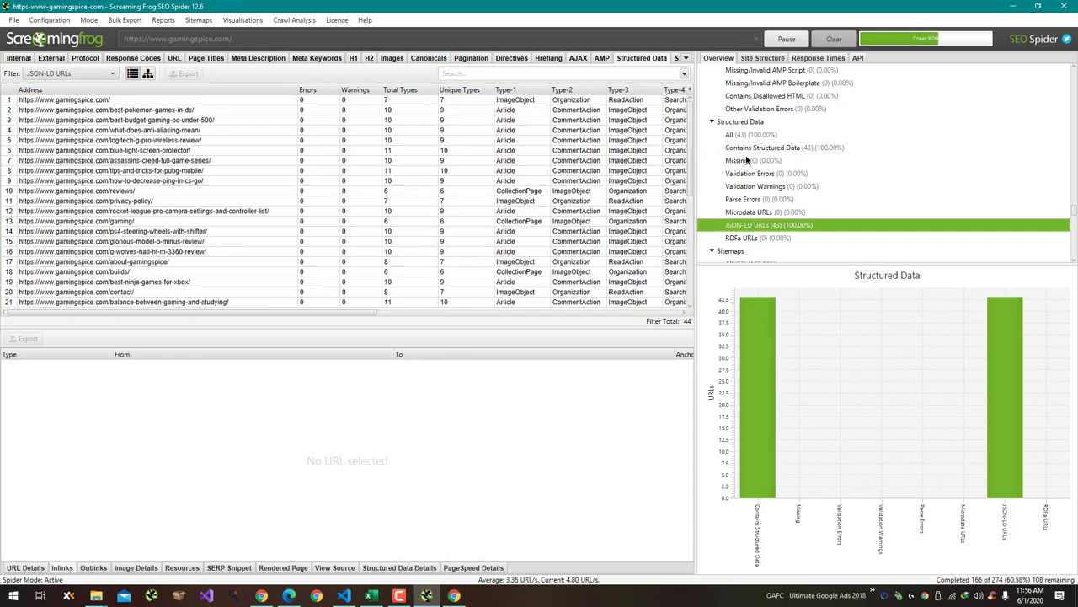
pyautogui.click(746, 160)
pyautogui.hotkey('alt', 'Tab')
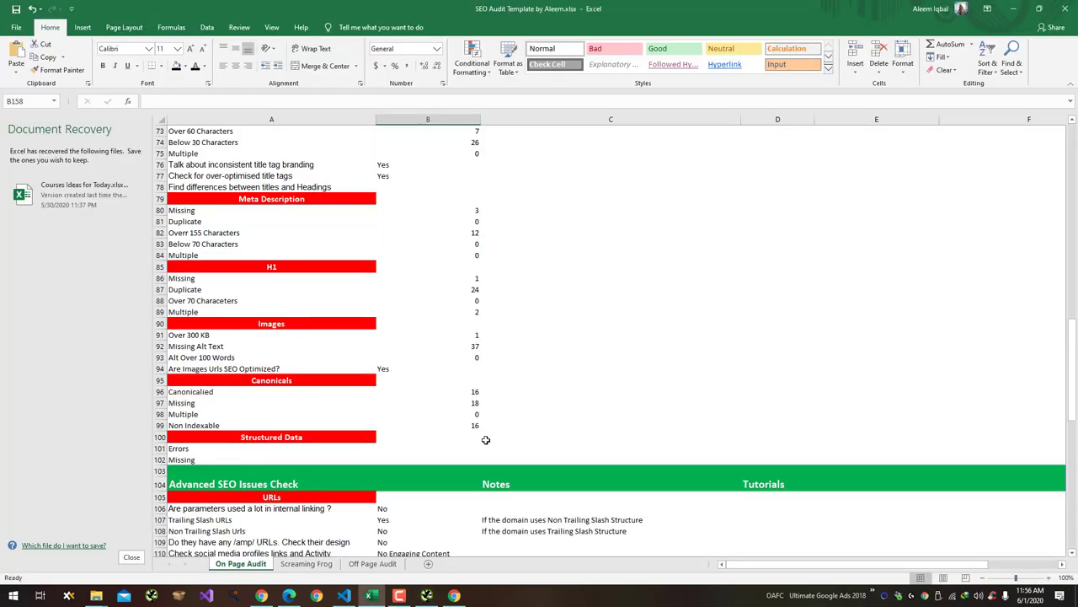
pyautogui.click(402, 450)
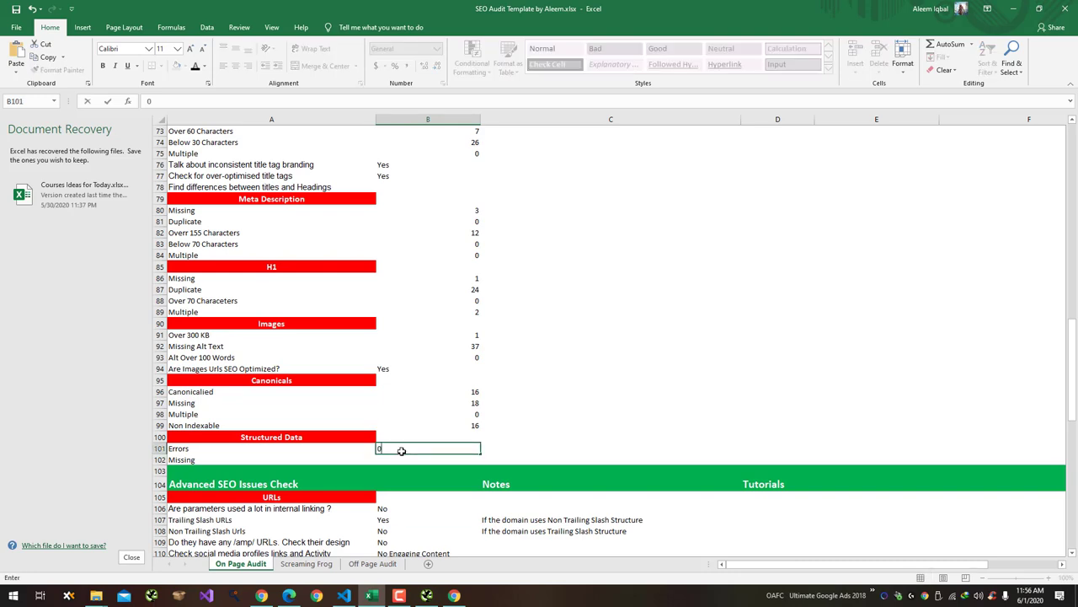
pyautogui.write('0')
pyautogui.press('Return')
pyautogui.hotkey('alt', 'Tab')
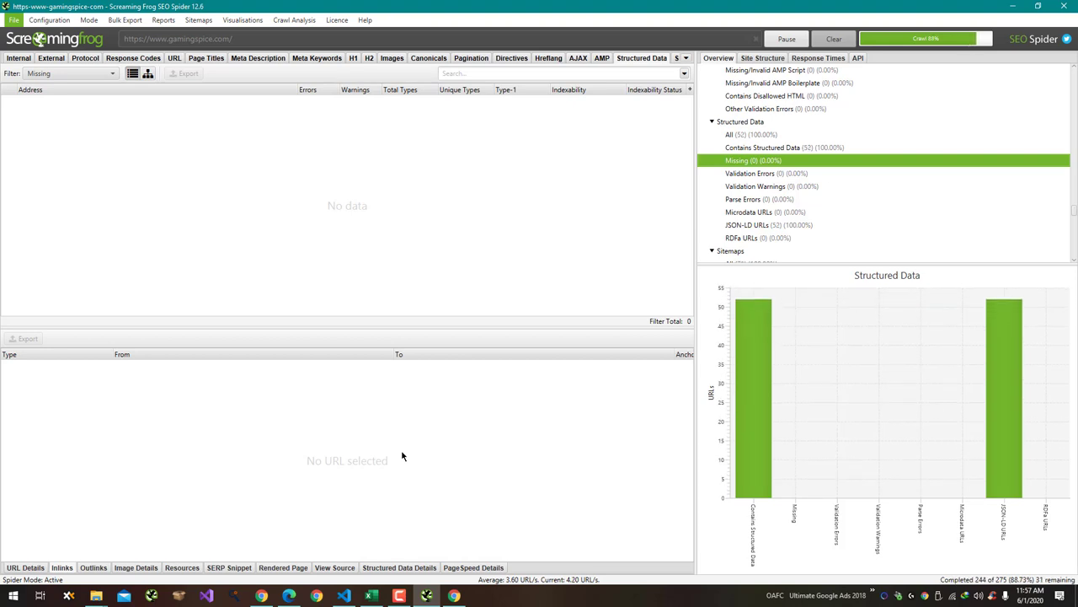
pyautogui.hotkey('alt', 'Tab')
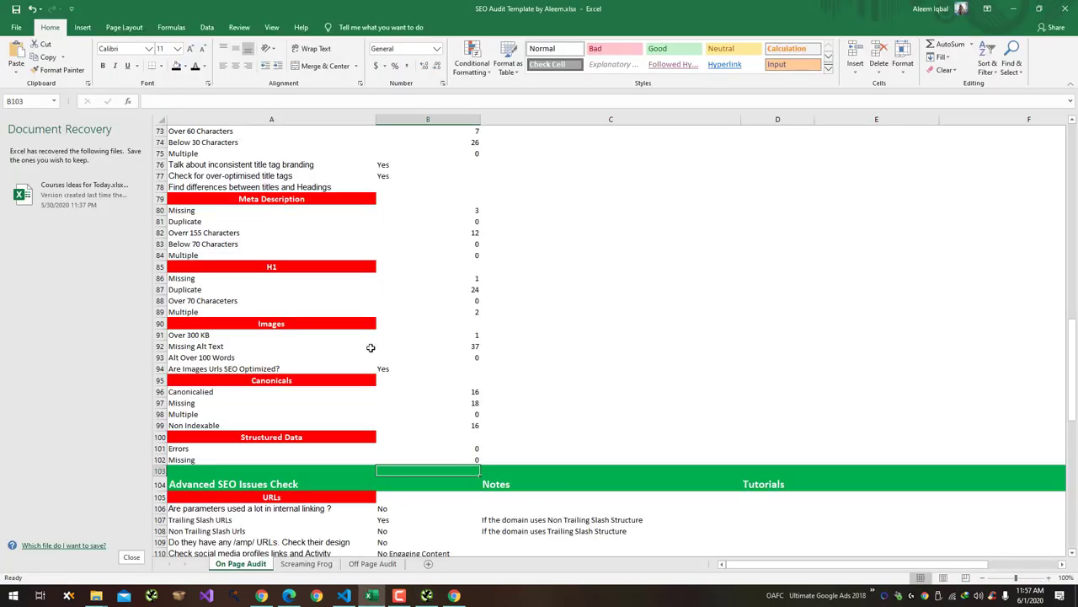
# Step: Review the On Page Audit sheet from the speed checks to the final Affiliate Checkup row on dofollow affiliate links, glancing at the Screaming Frog crawl
pyautogui.scroll(-12, 371, 354)
pyautogui.scroll(-5, 371, 355)
pyautogui.scroll(1, 370, 357)
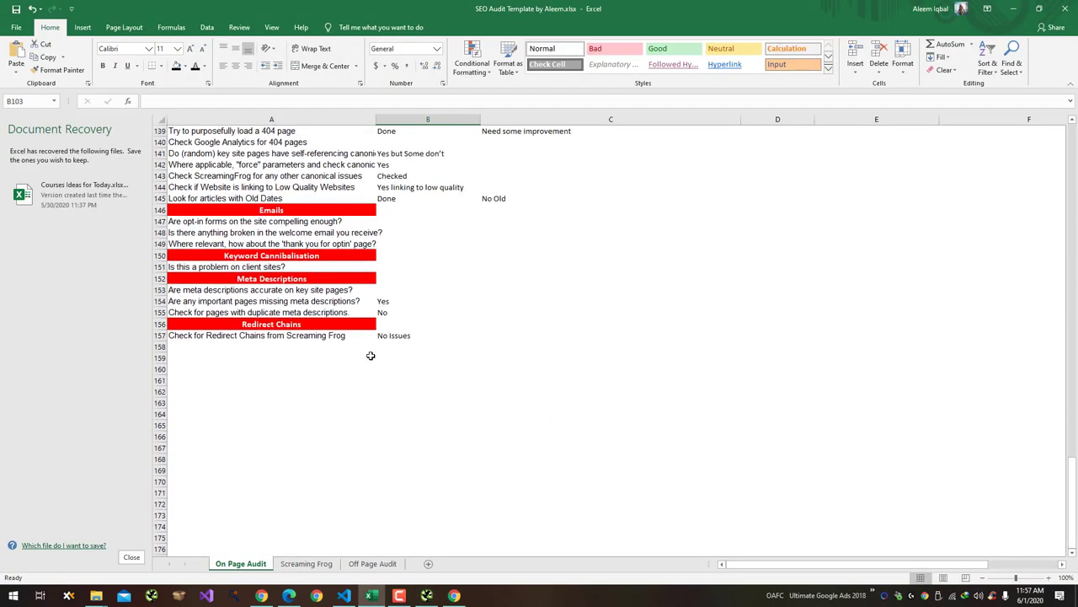
pyautogui.hotkey('alt', 'Tab')
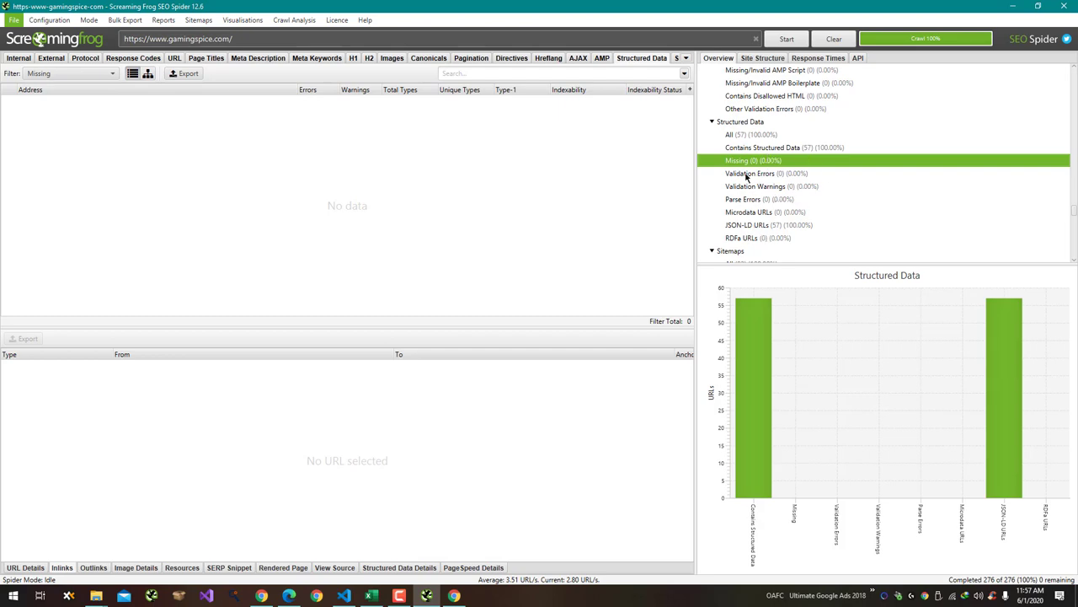
pyautogui.hotkey('alt', 'Tab')
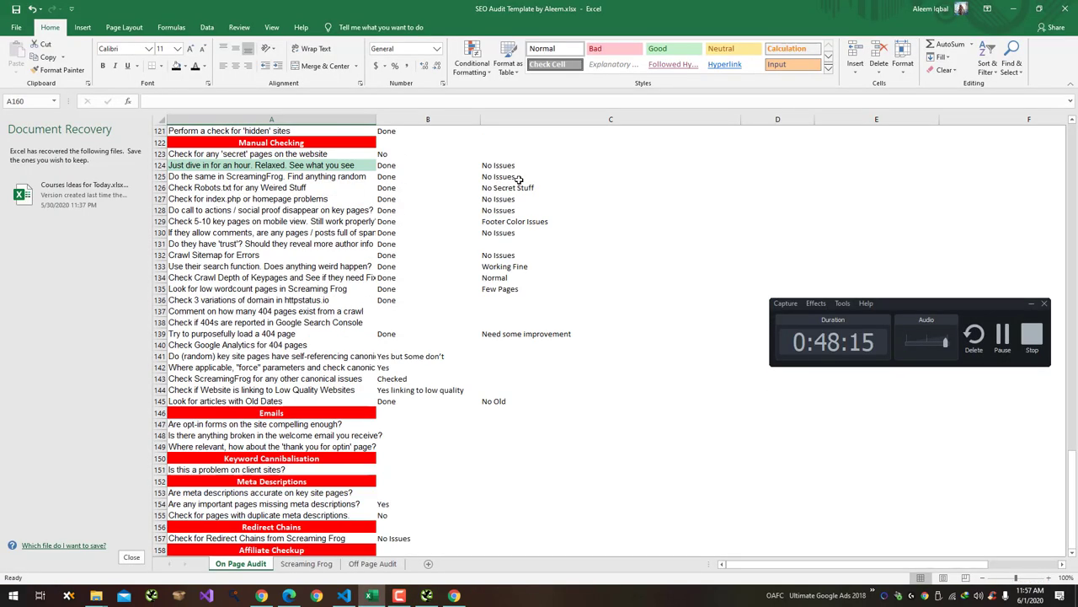
pyautogui.scroll(9, 519, 180)
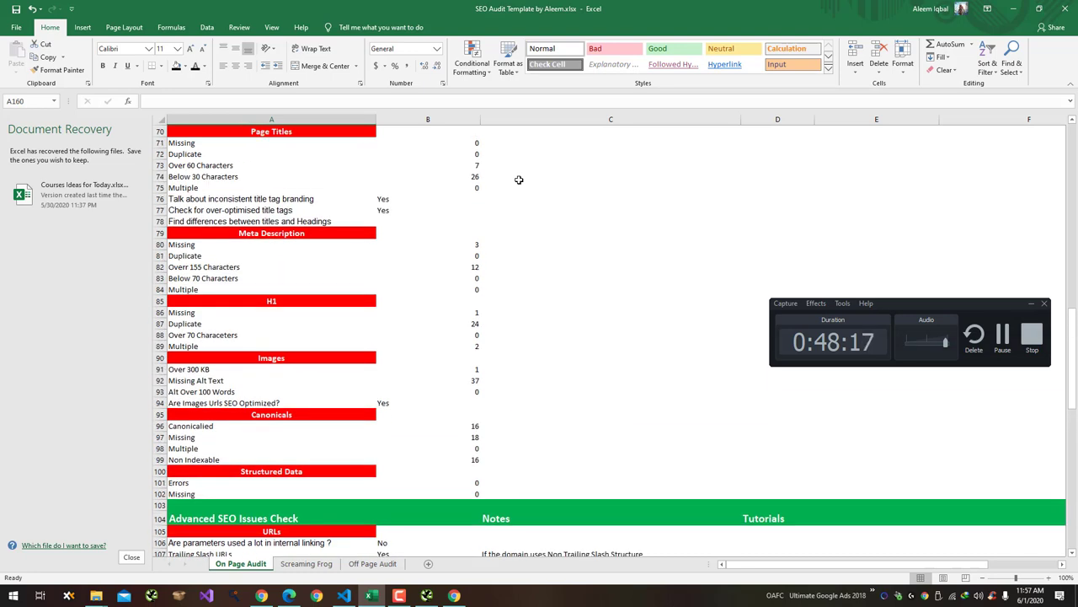
pyautogui.scroll(8, 519, 180)
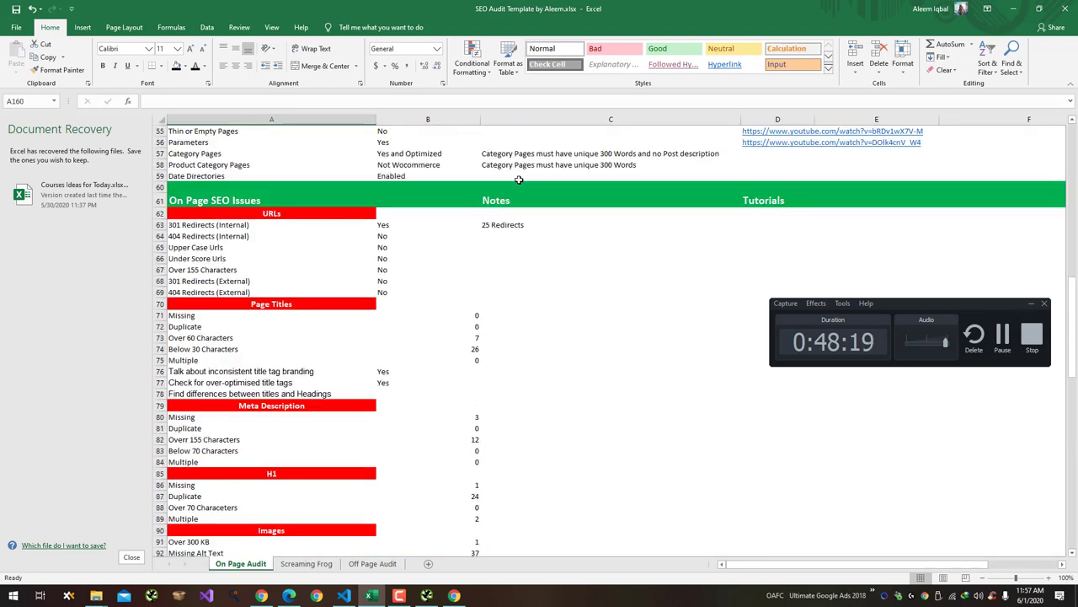
pyautogui.scroll(7, 518, 179)
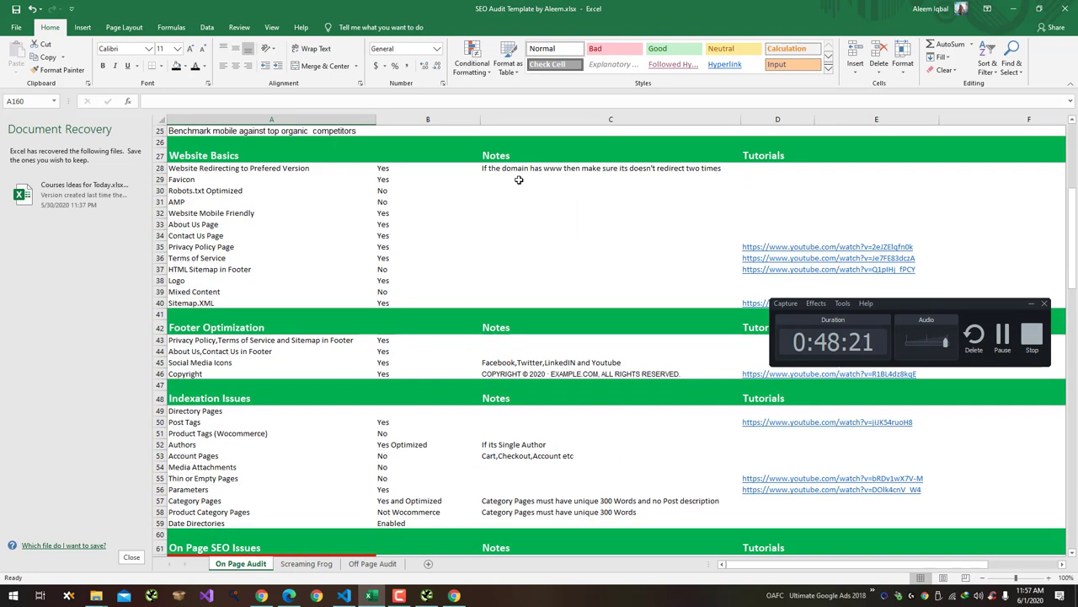
pyautogui.scroll(3, 519, 180)
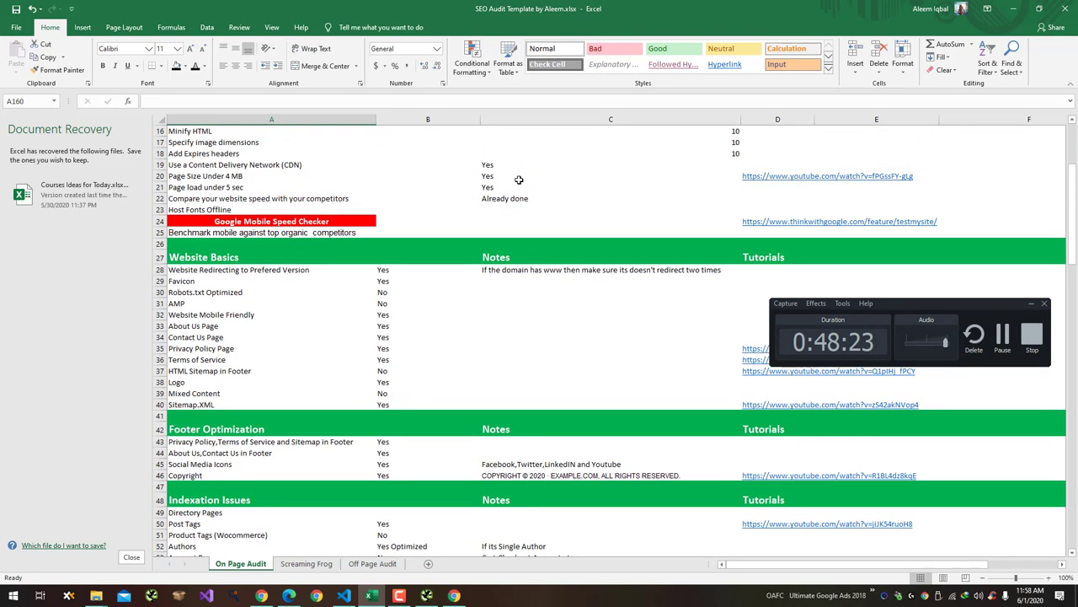
pyautogui.scroll(-4, 519, 180)
pyautogui.scroll(-16, 518, 181)
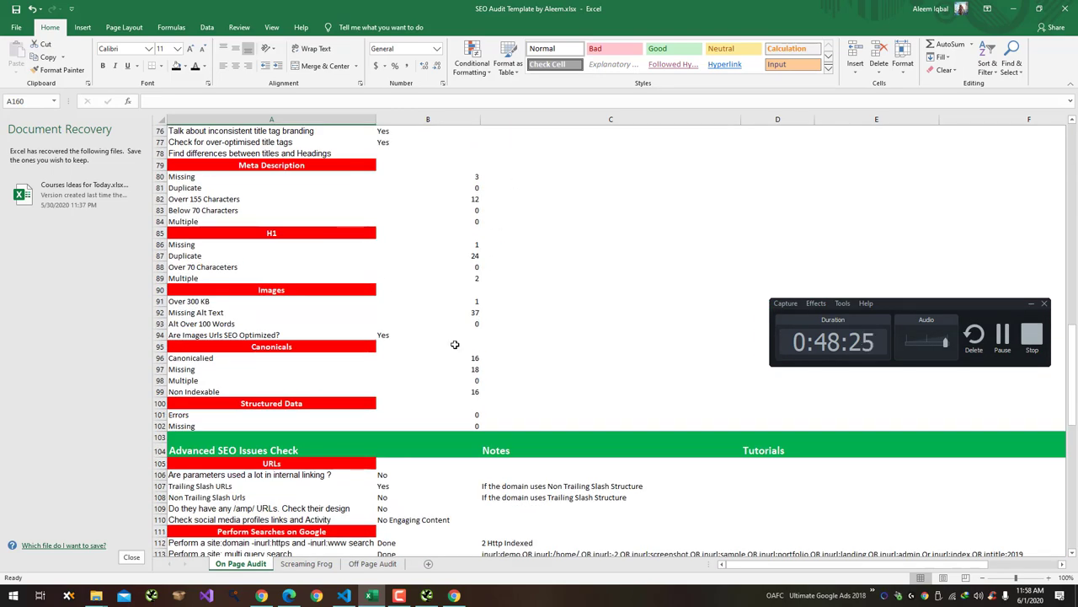
pyautogui.scroll(-20, 478, 414)
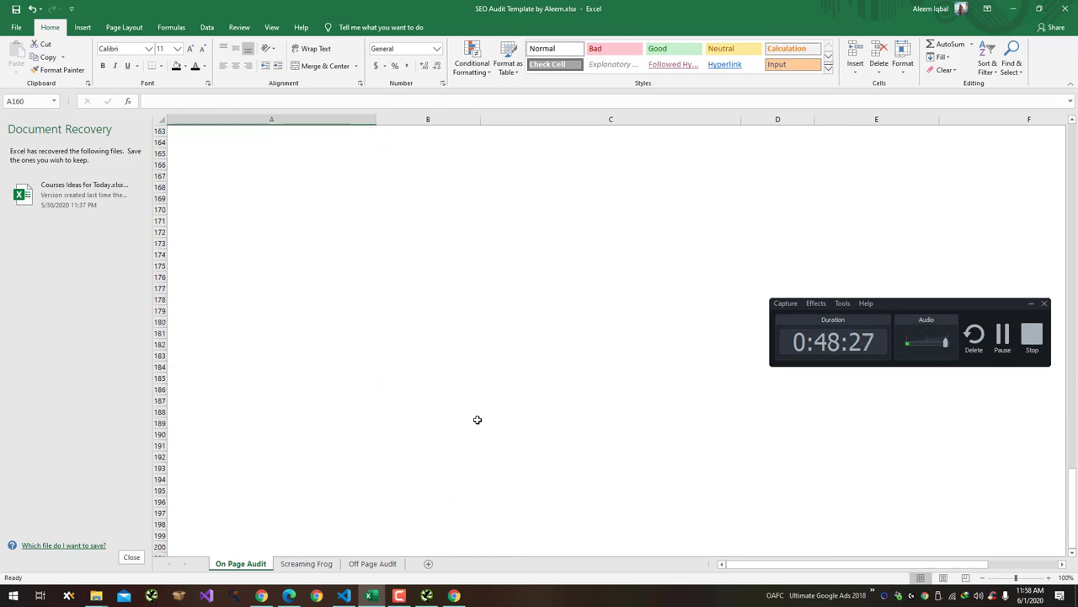
pyautogui.scroll(7, 477, 419)
pyautogui.click(404, 360)
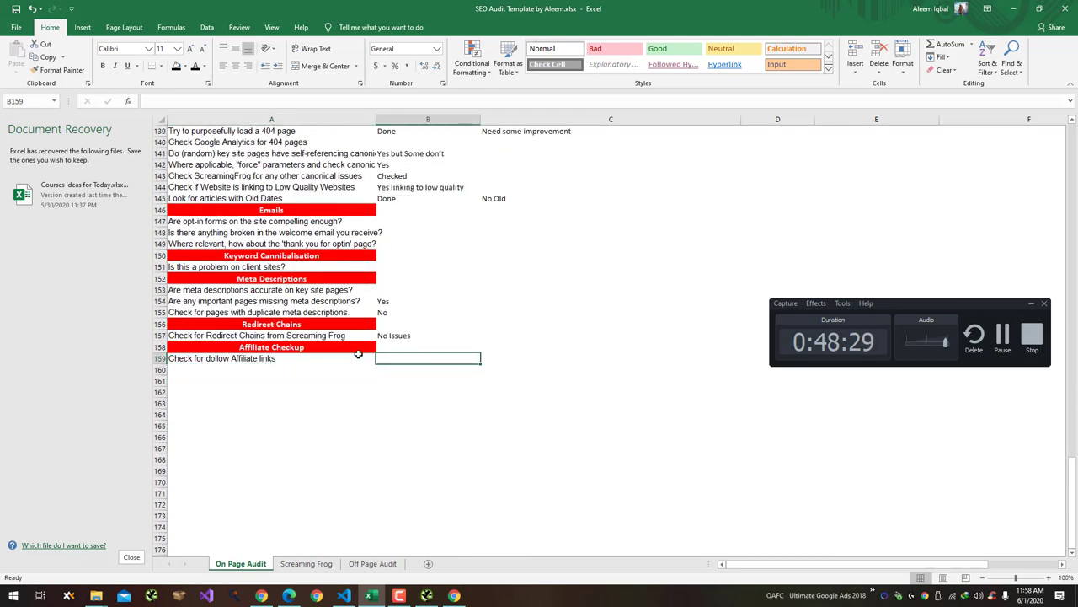
# Step: Find and launch WebSite Auditor for the affiliate link check
pyautogui.press('super')
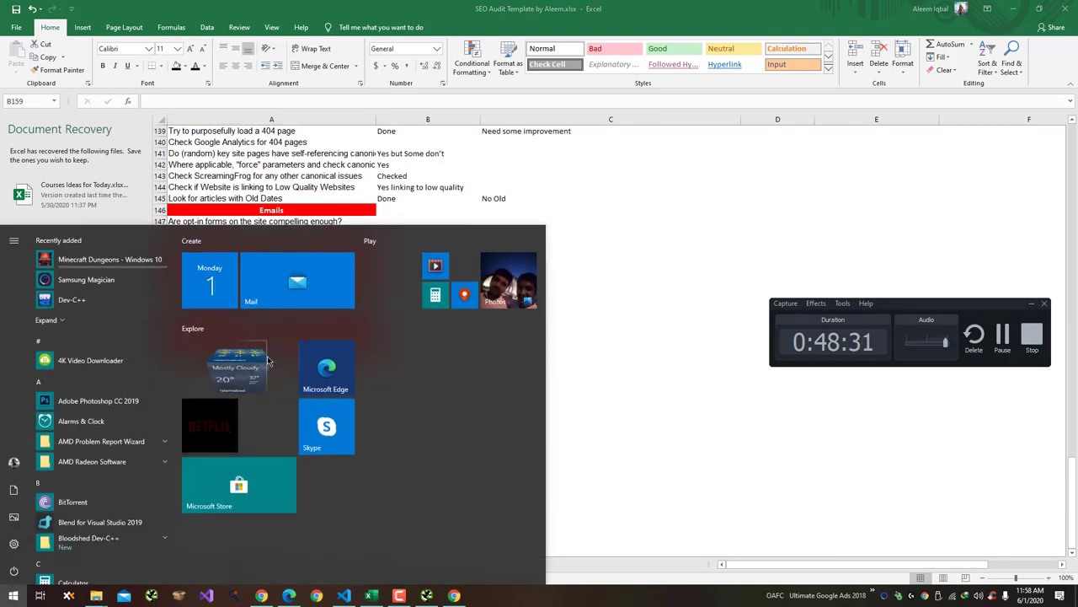
pyautogui.write('website')
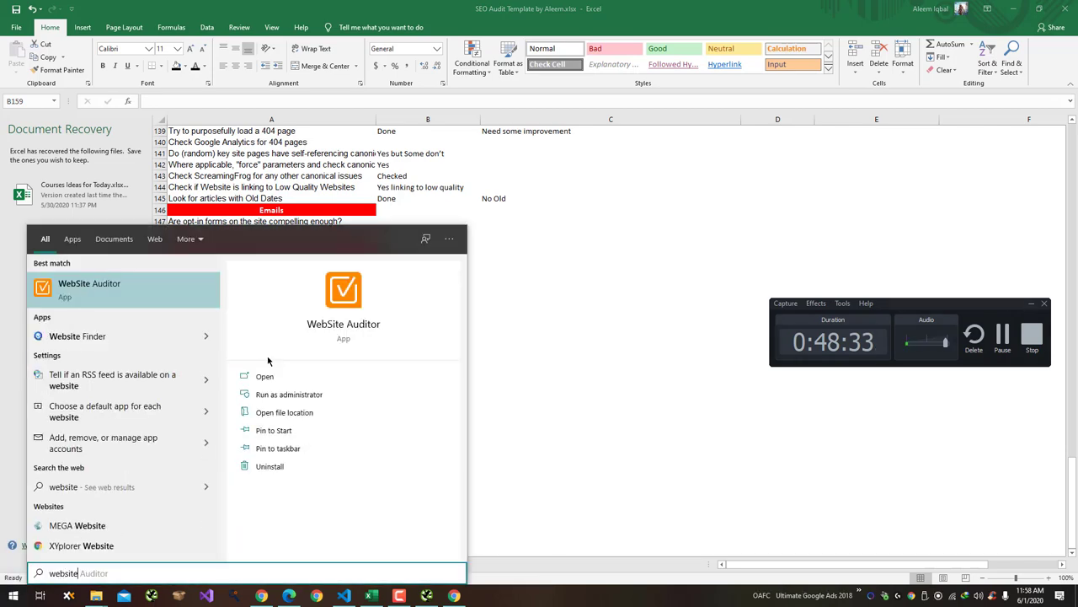
pyautogui.press('Return')
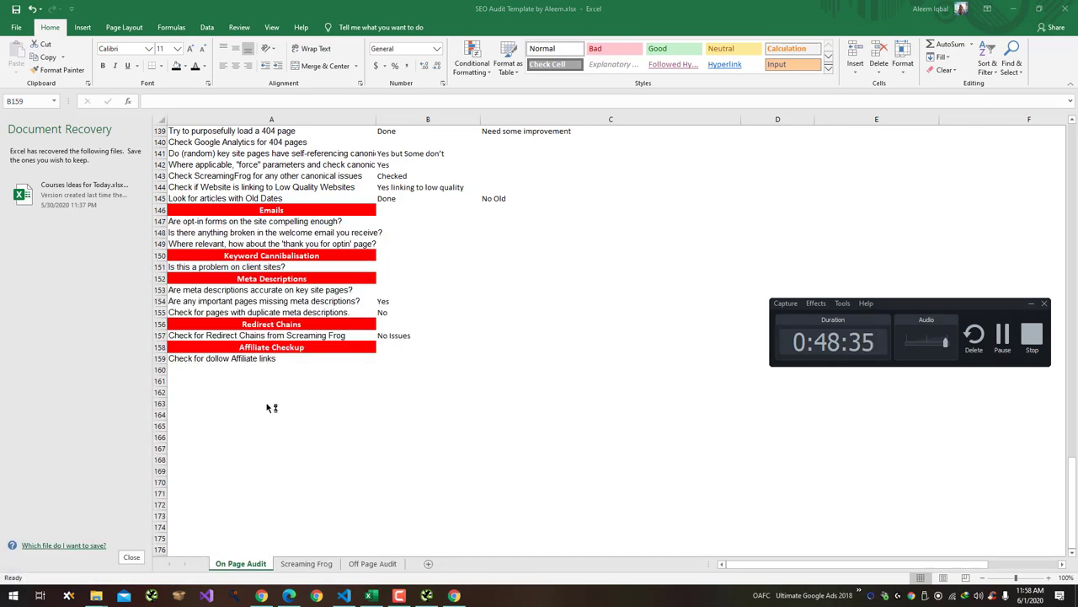
pyautogui.click(261, 595)
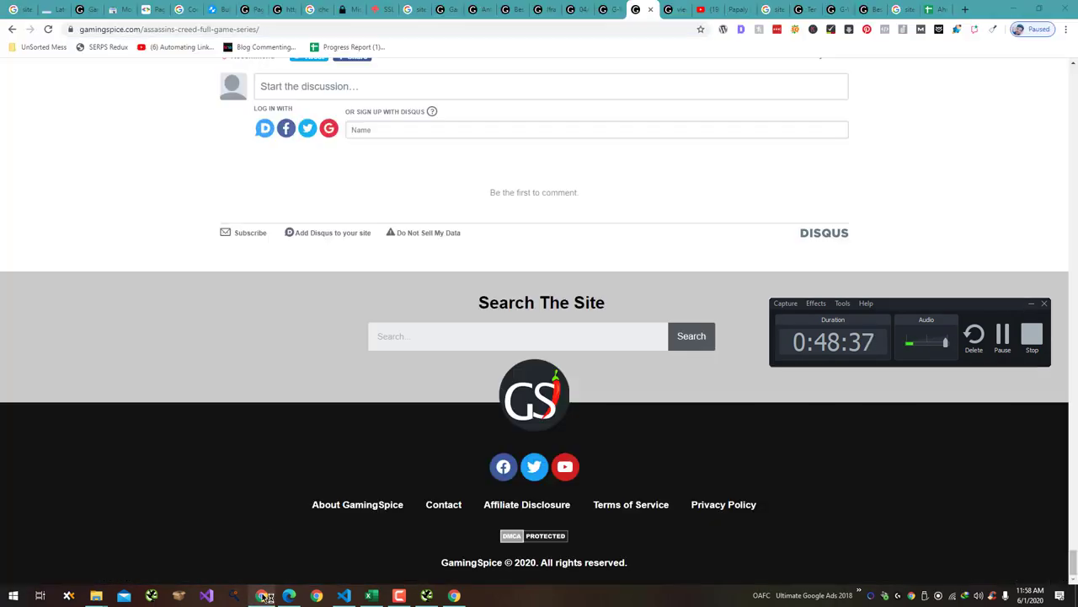
pyautogui.moveTo(144, 32); pyautogui.dragTo(2, 20)
pyautogui.hotkey('ctrl', 'c')
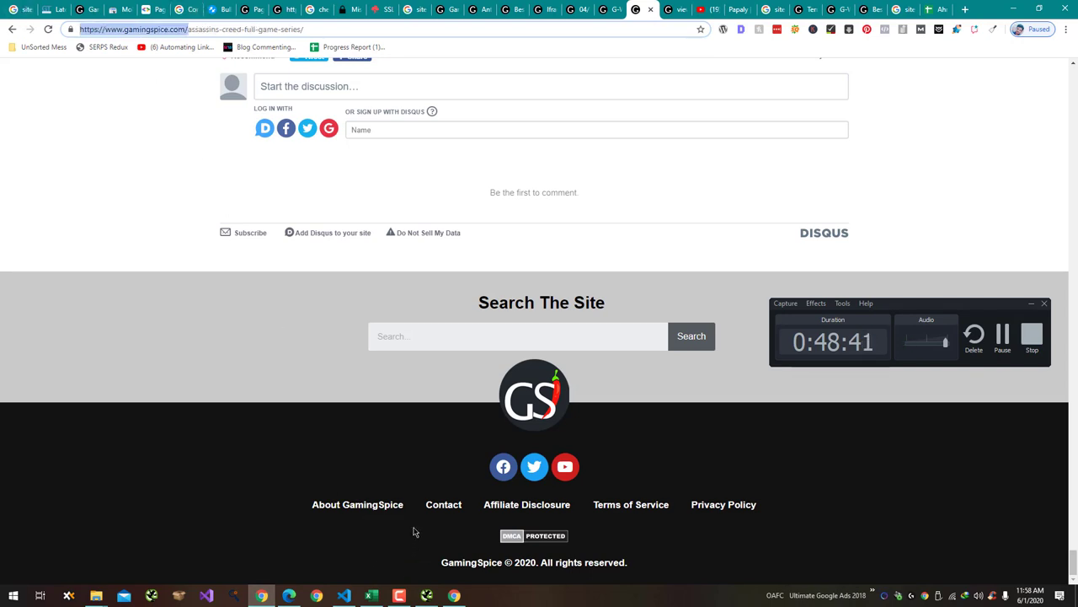
pyautogui.click(1015, 9)
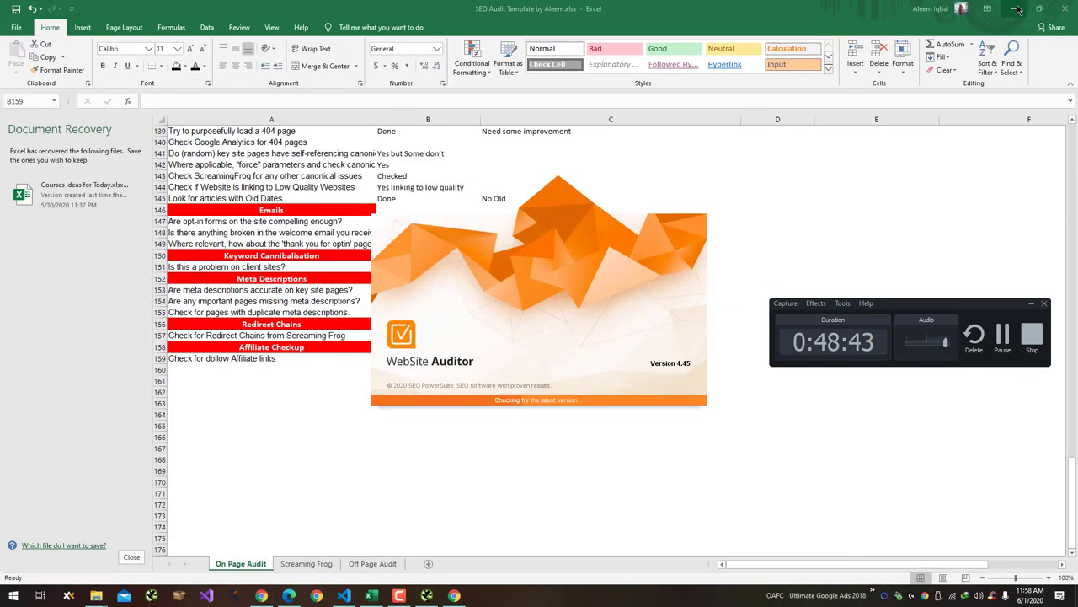
pyautogui.click(1017, 9)
pyautogui.click(1017, 8)
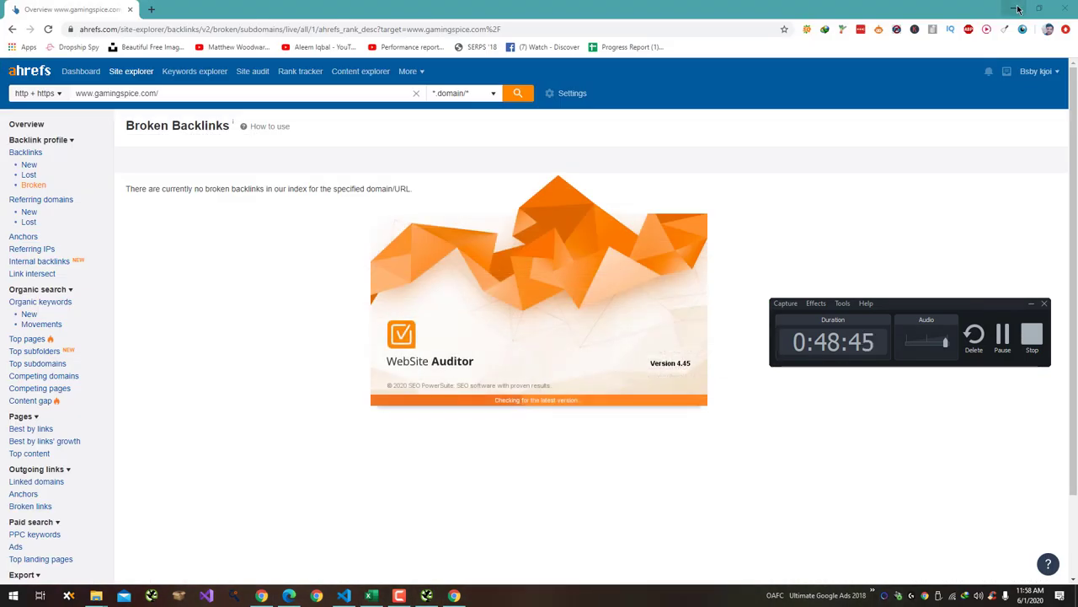
pyautogui.click(1017, 8)
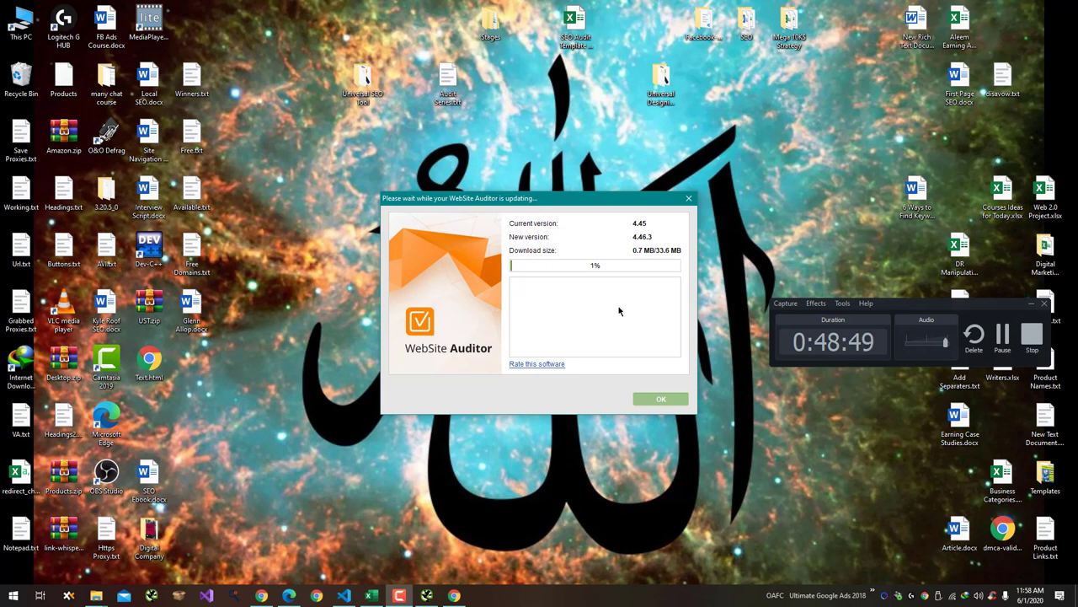
pyautogui.click(1003, 336)
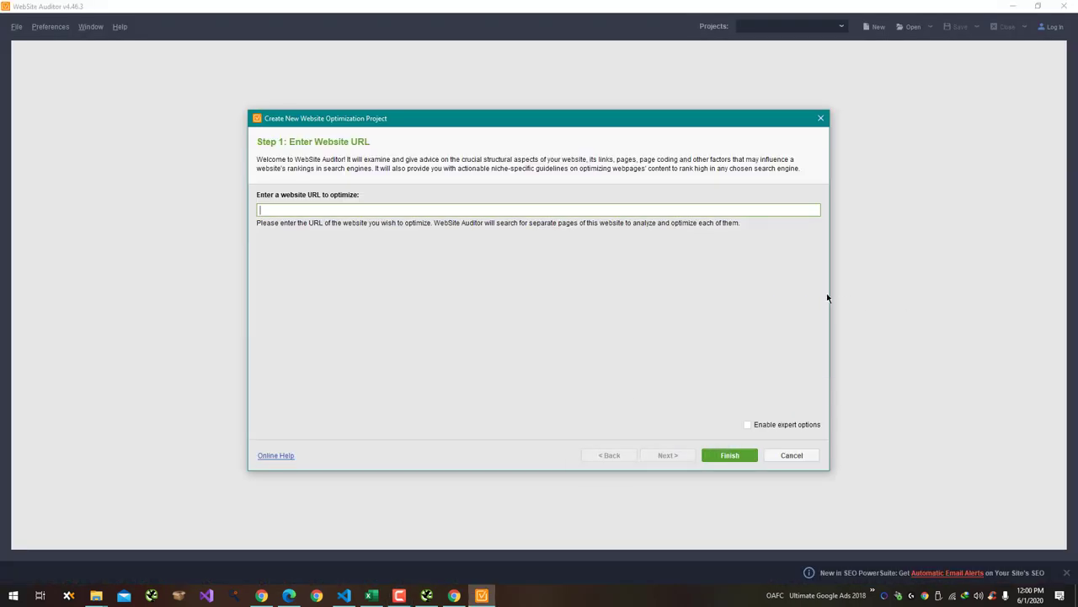
pyautogui.hotkey('ctrl', 'v')
pyautogui.click(742, 453)
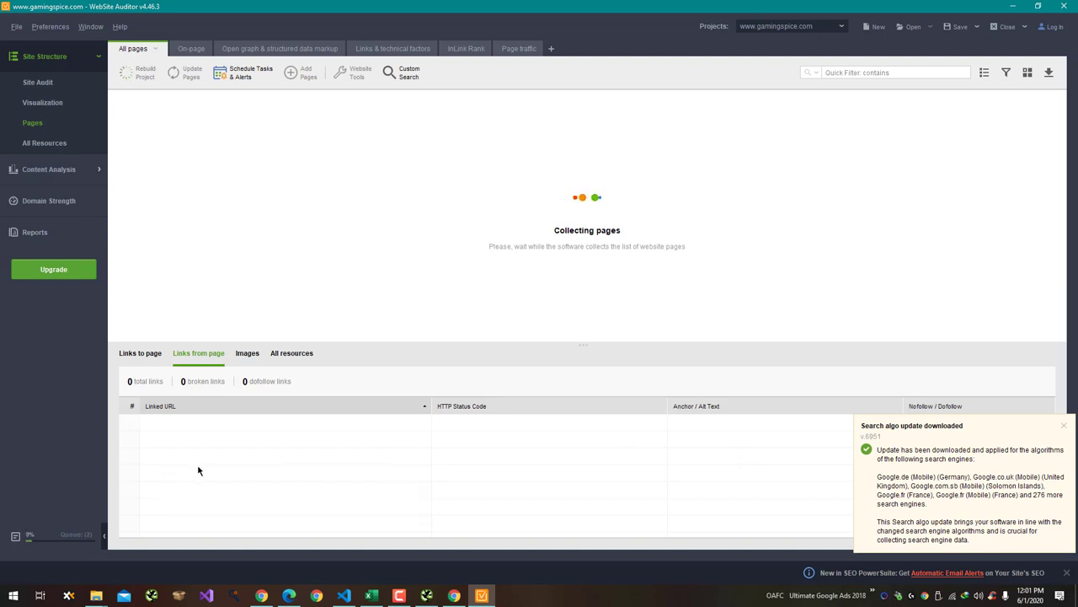
pyautogui.click(85, 531)
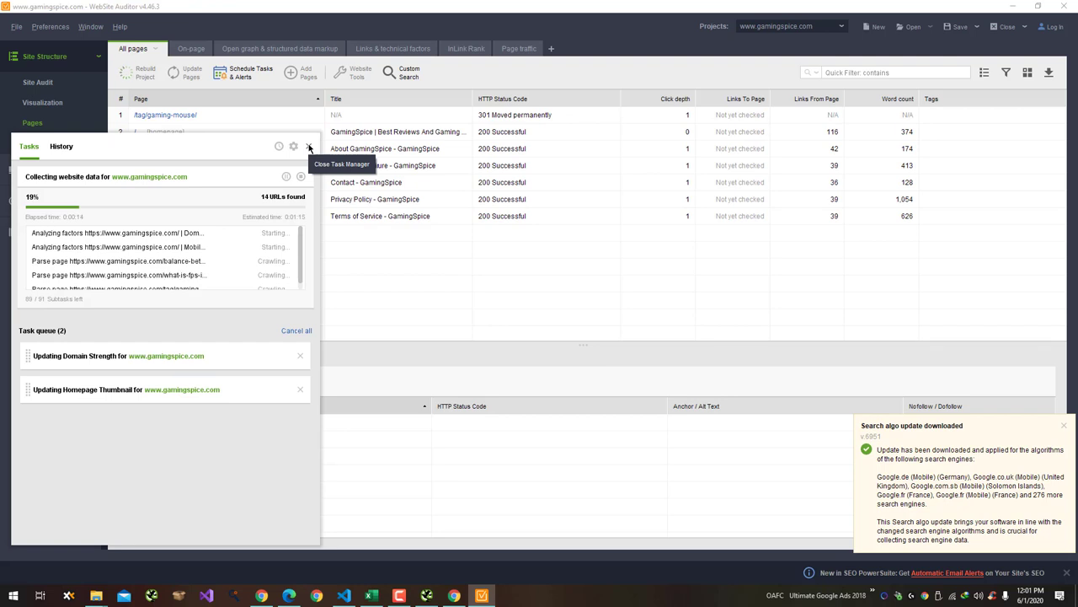
pyautogui.click(308, 146)
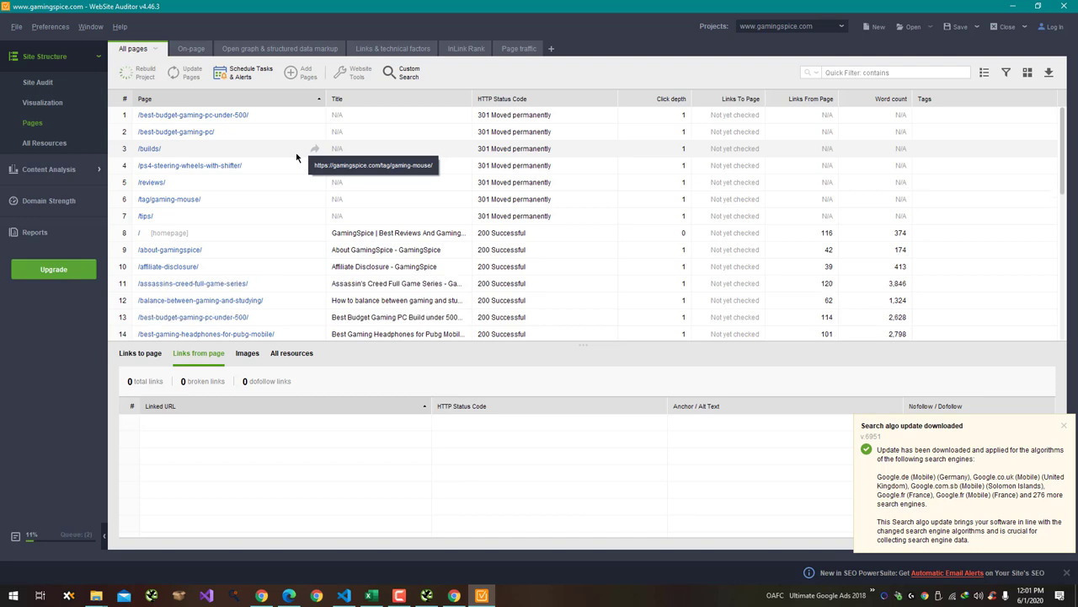
# Step: Open the Dofollow external links report in the Site Audit and look through the pages and URLs it lists
pyautogui.scroll(-9, 300, 169)
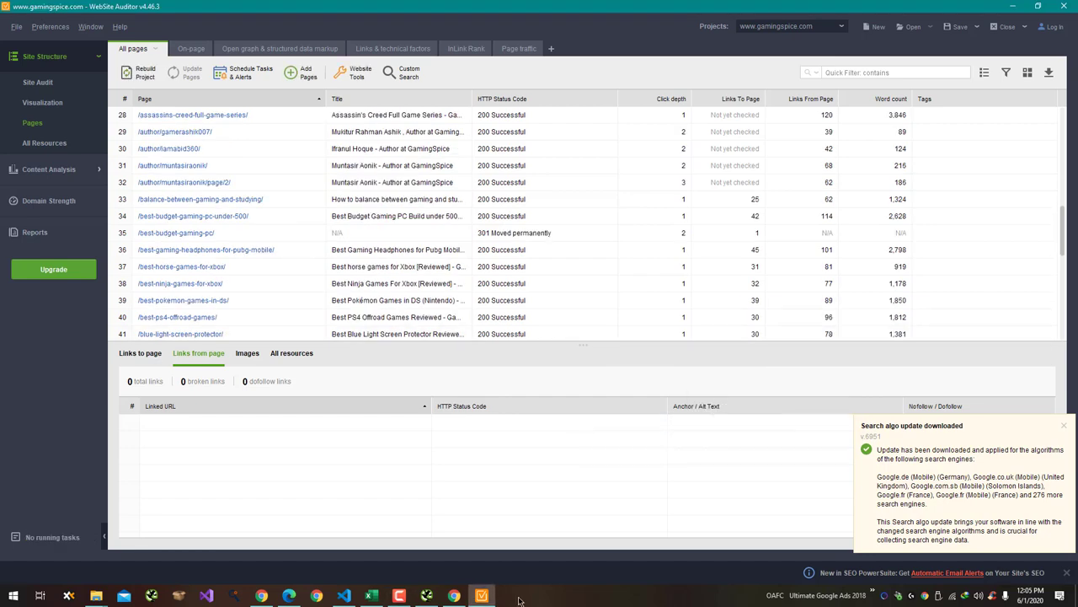
pyautogui.click(42, 101)
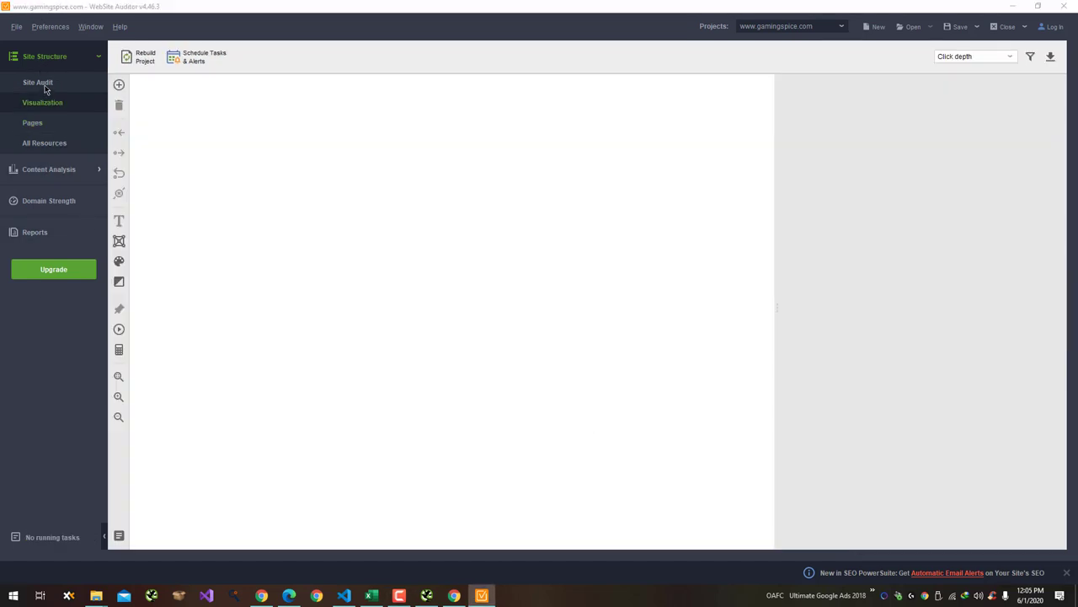
pyautogui.click(43, 84)
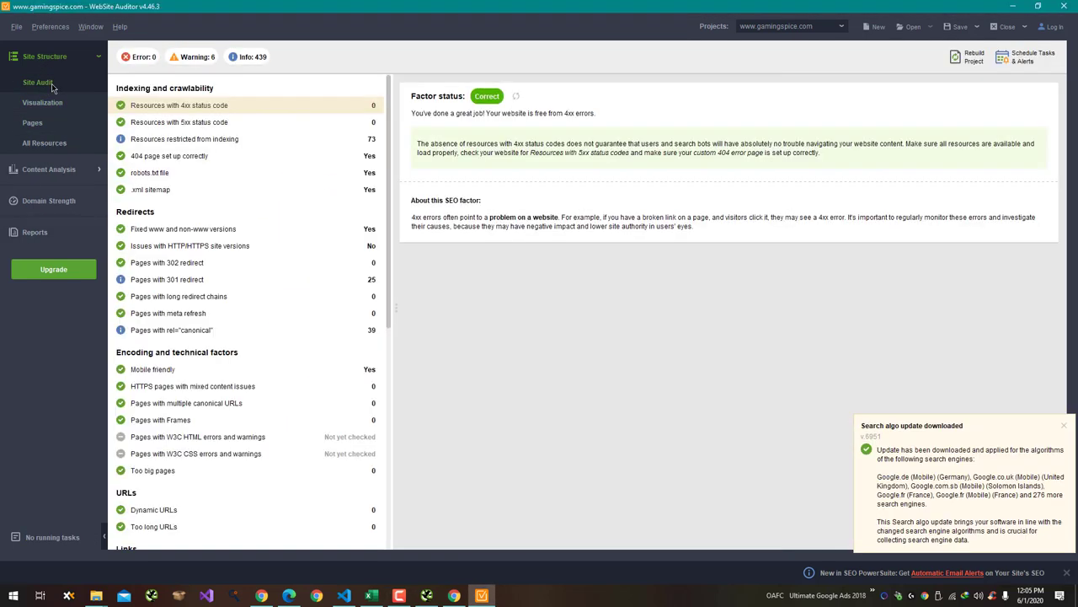
pyautogui.scroll(-5, 162, 171)
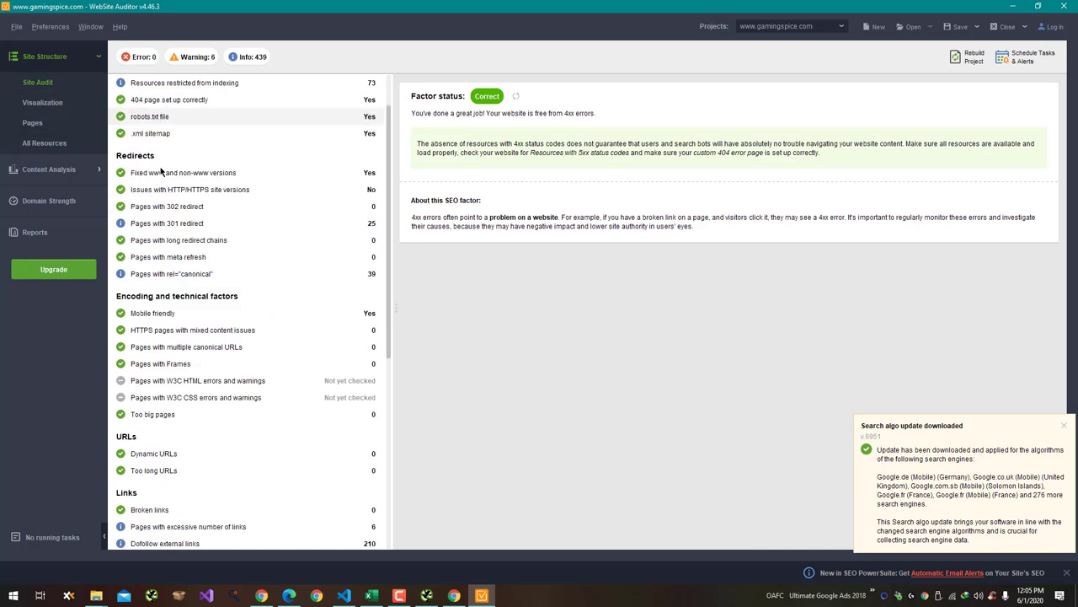
pyautogui.scroll(-1, 161, 171)
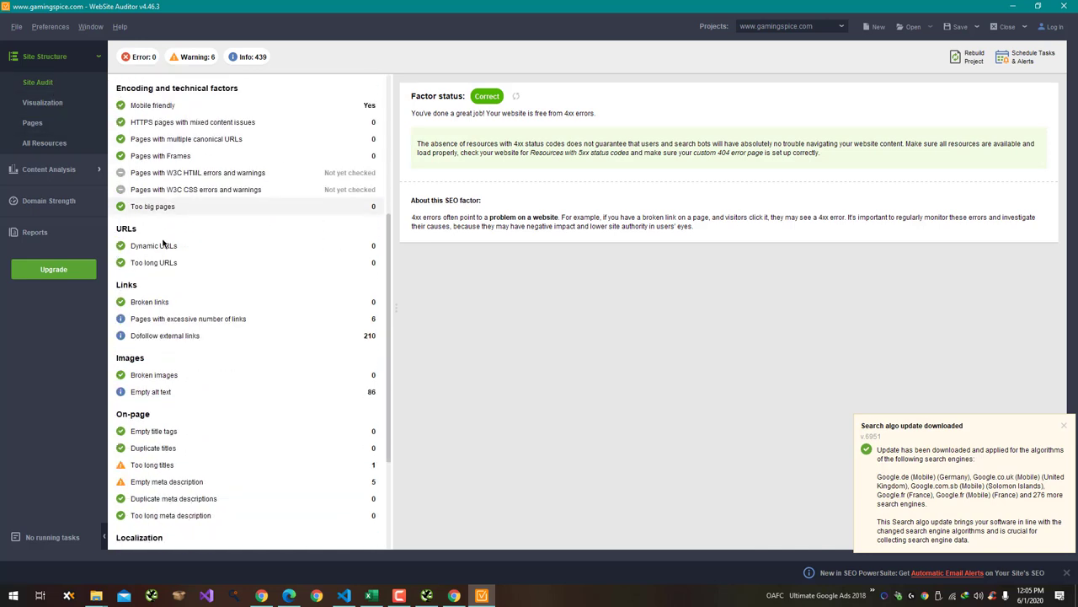
pyautogui.click(180, 335)
pyautogui.scroll(-8, 700, 241)
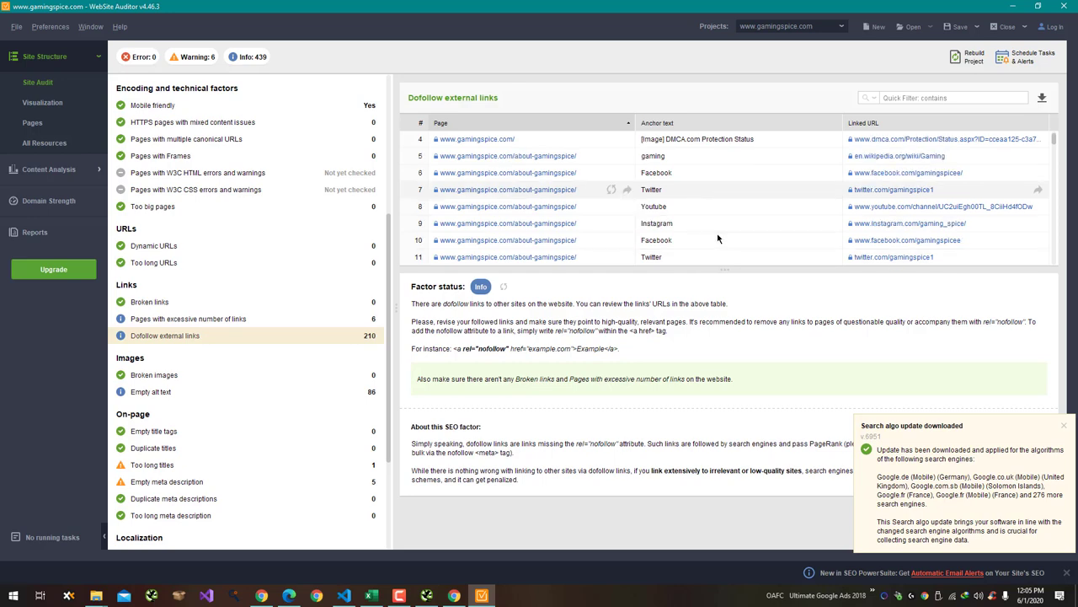
pyautogui.scroll(-5, 718, 238)
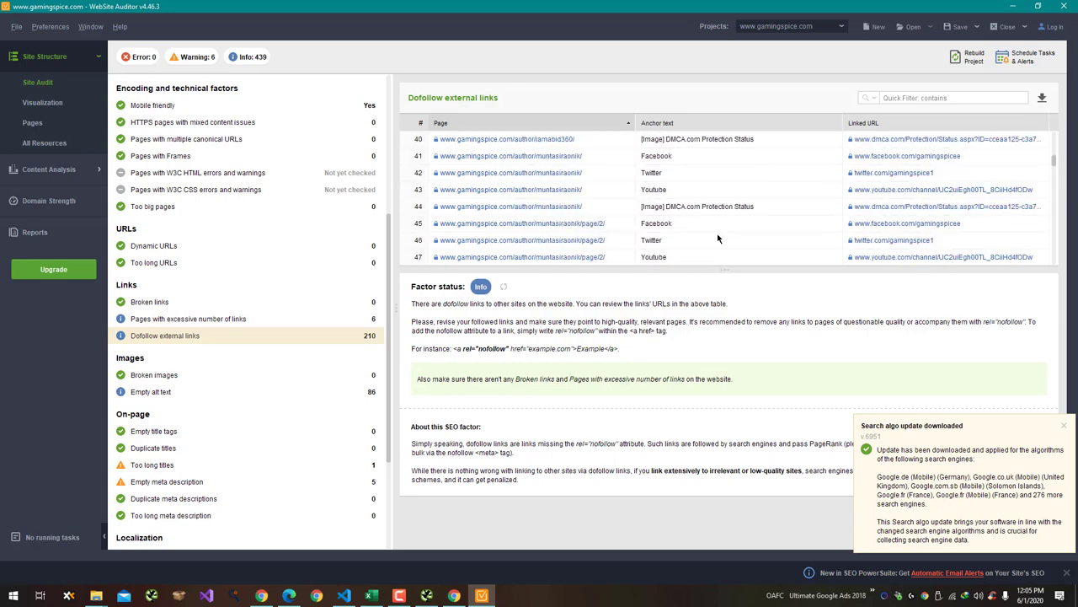
pyautogui.scroll(-14, 718, 239)
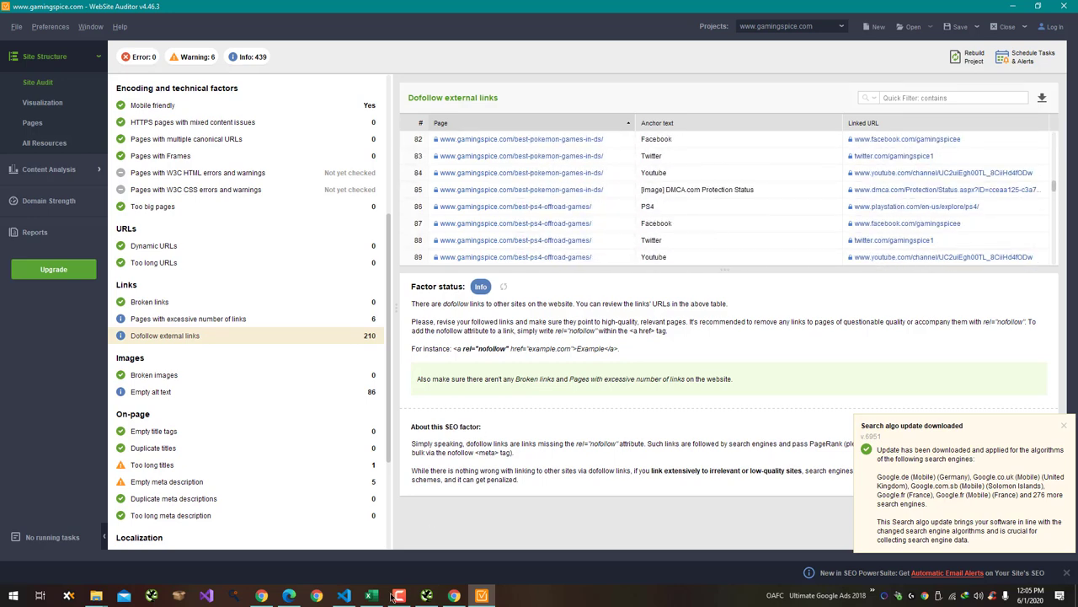
# Step: Switch to Chrome and open the Best Budget Gaming PC under 500$ article from the Assassin's Creed article's Most Popular links
pyautogui.click(261, 596)
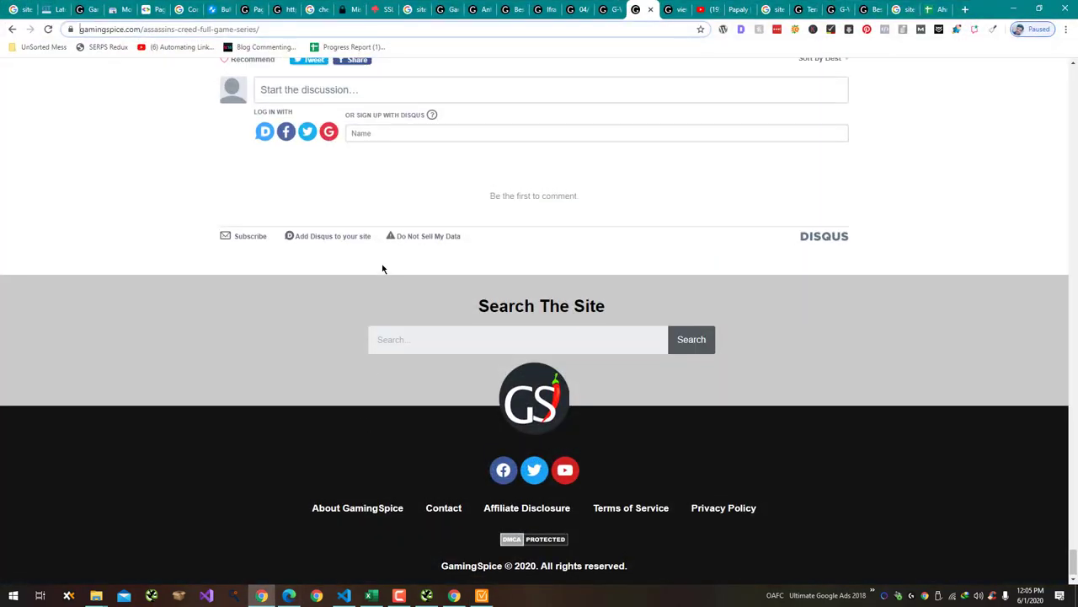
pyautogui.scroll(20, 382, 268)
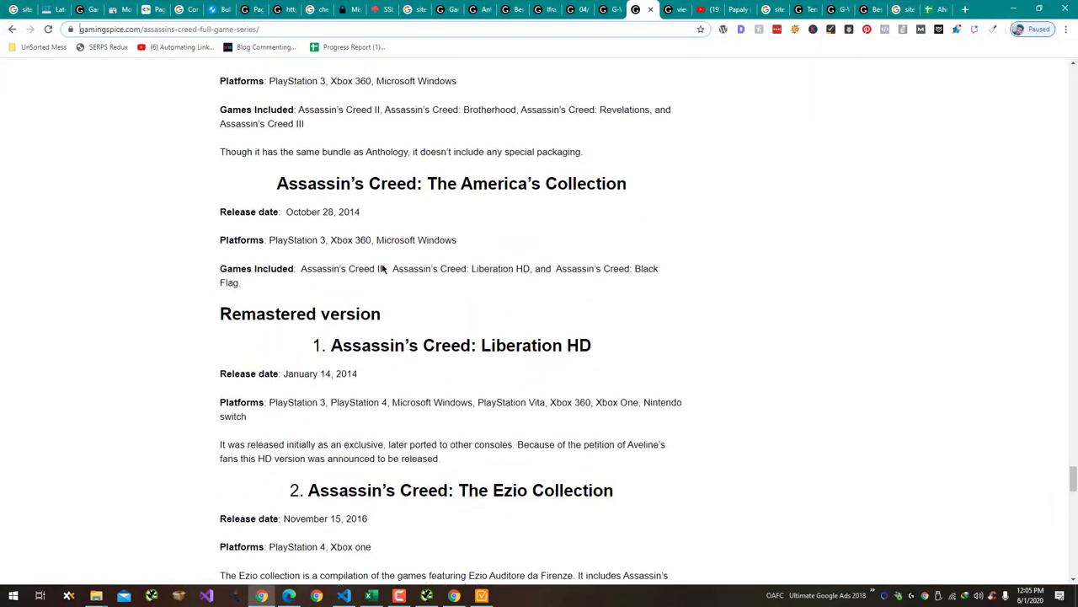
pyautogui.scroll(20, 382, 268)
pyautogui.middleClick(537, 508)
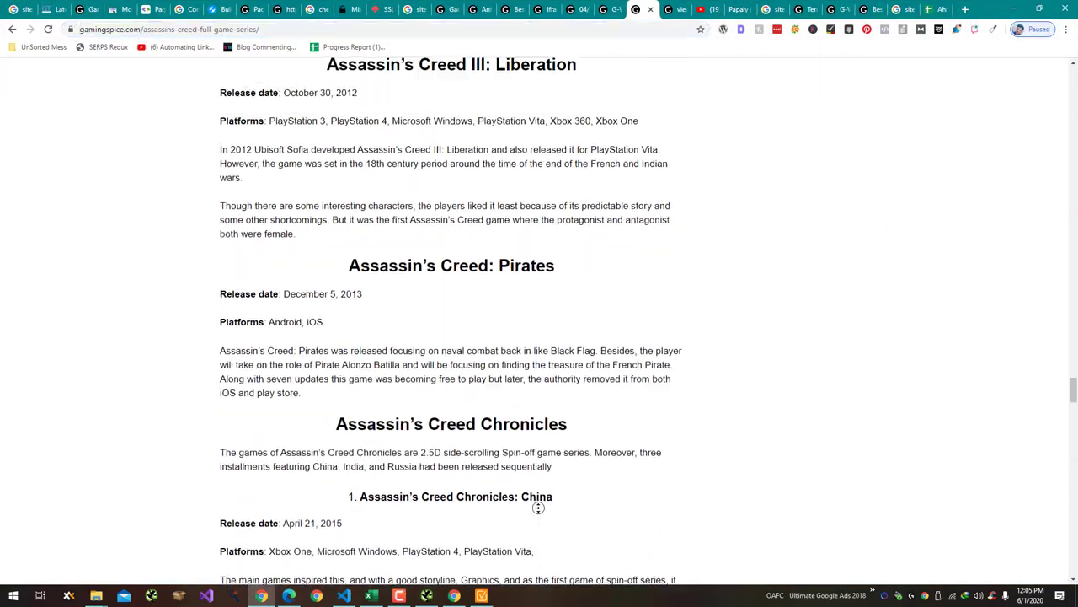
pyautogui.scroll(20, 525, 260)
pyautogui.scroll(-3, 718, 323)
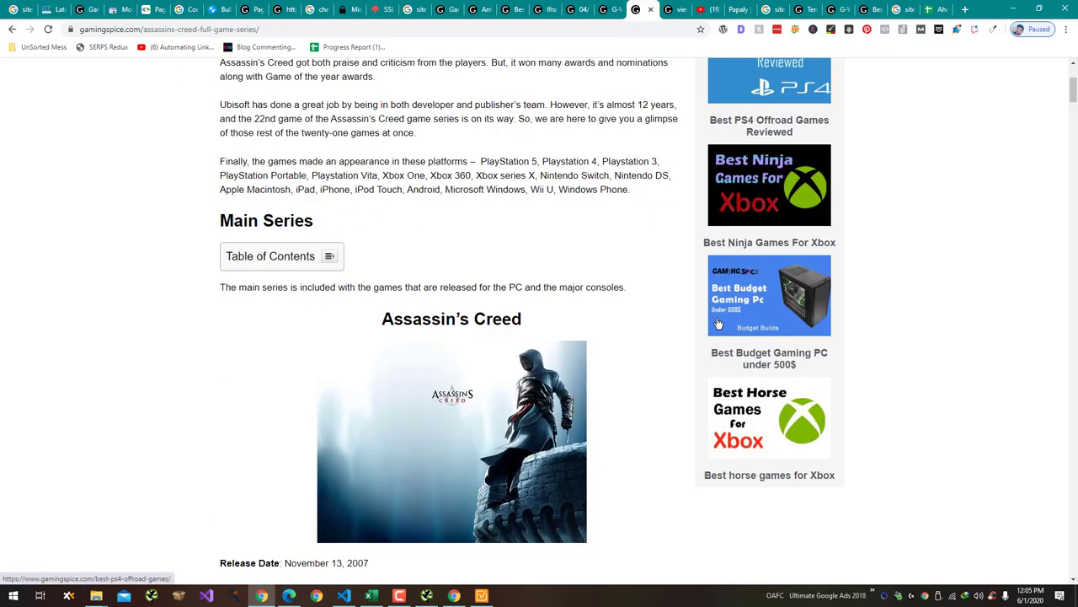
pyautogui.scroll(-4, 718, 323)
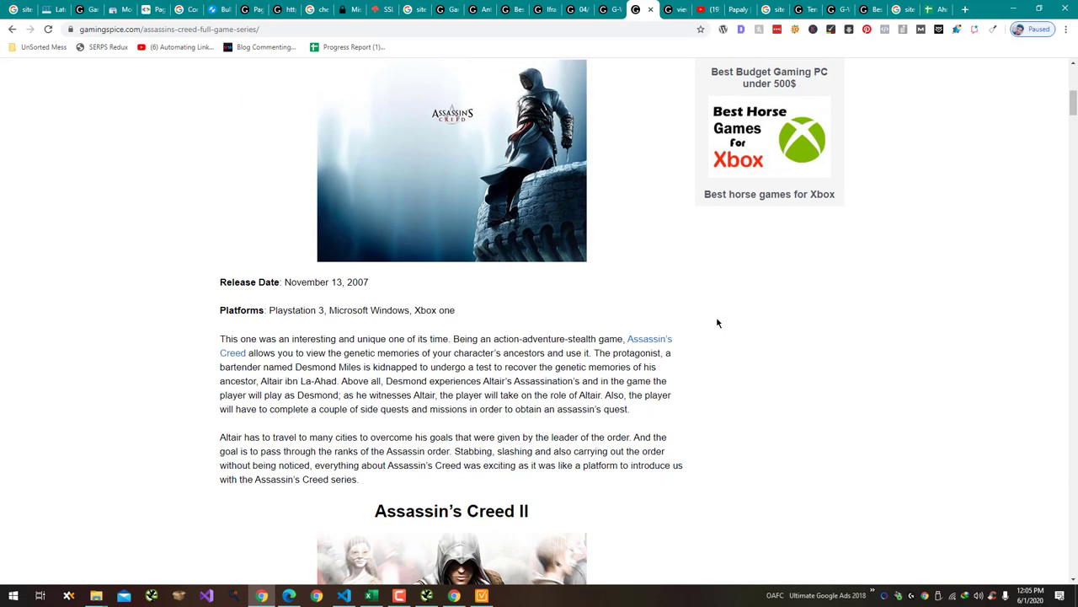
pyautogui.scroll(1, 718, 324)
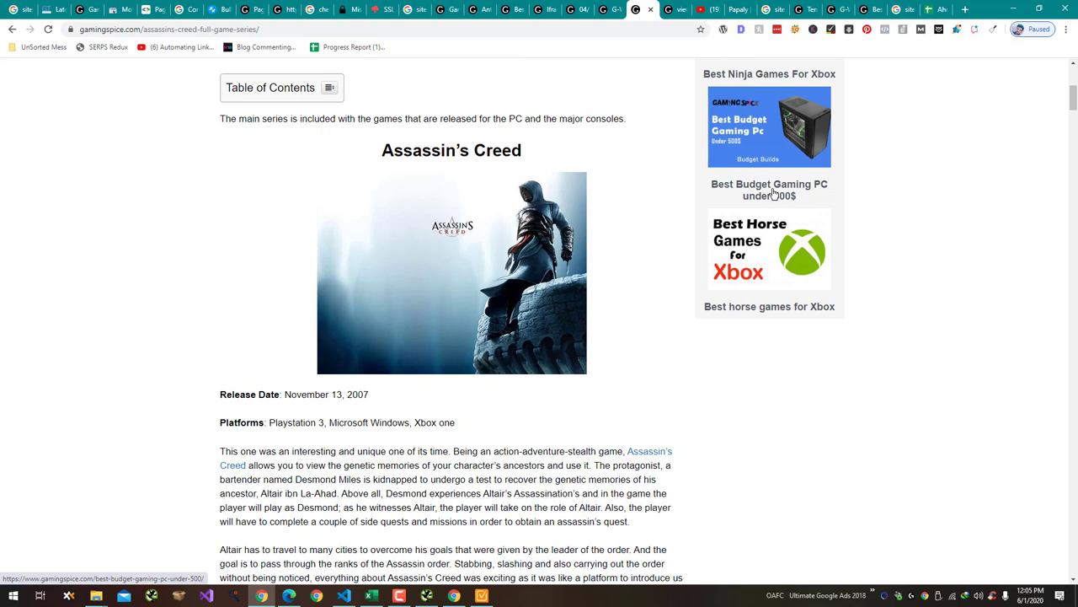
pyautogui.click(773, 193)
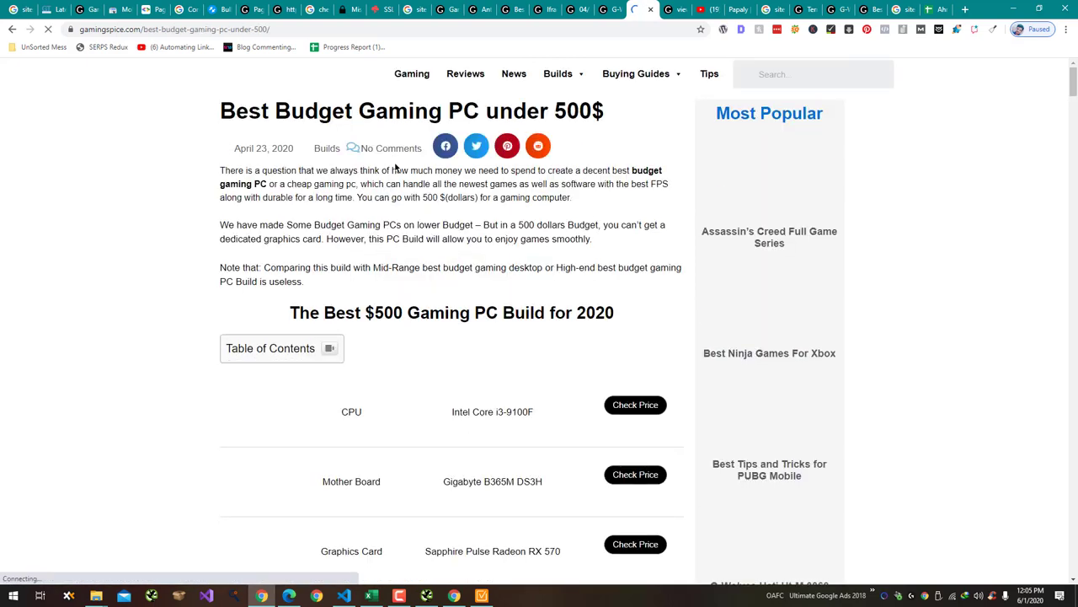
# Step: Copy the Check Price link address of the Thermaltake SMART 600W power supply in the article's parts table
pyautogui.scroll(-3, 394, 168)
pyautogui.scroll(-4, 394, 168)
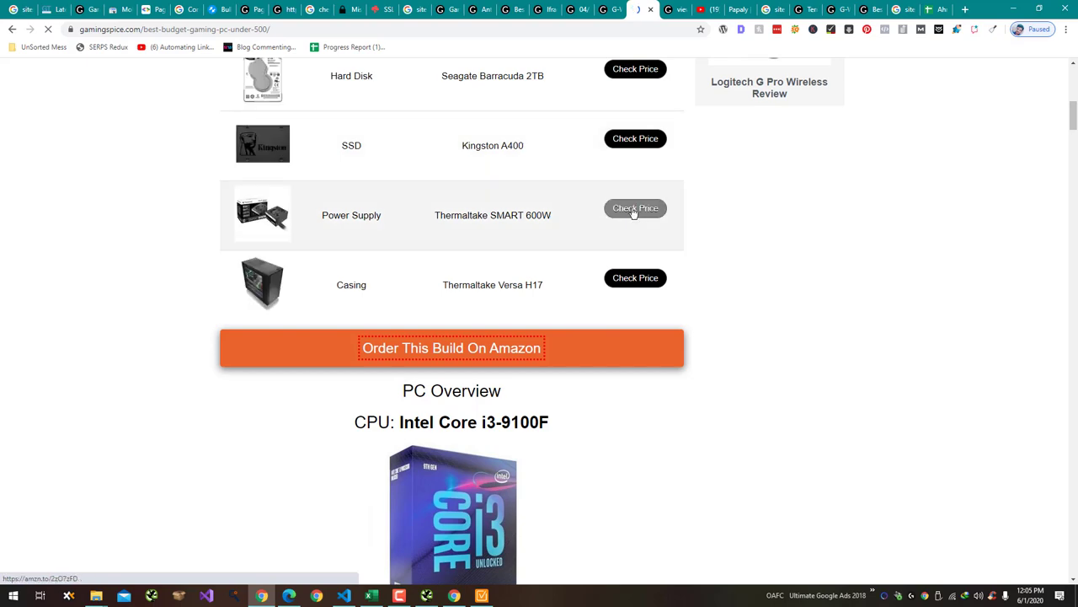
pyautogui.rightClick(632, 212)
pyautogui.click(674, 275)
pyautogui.hotkey('alt', 'Tab')
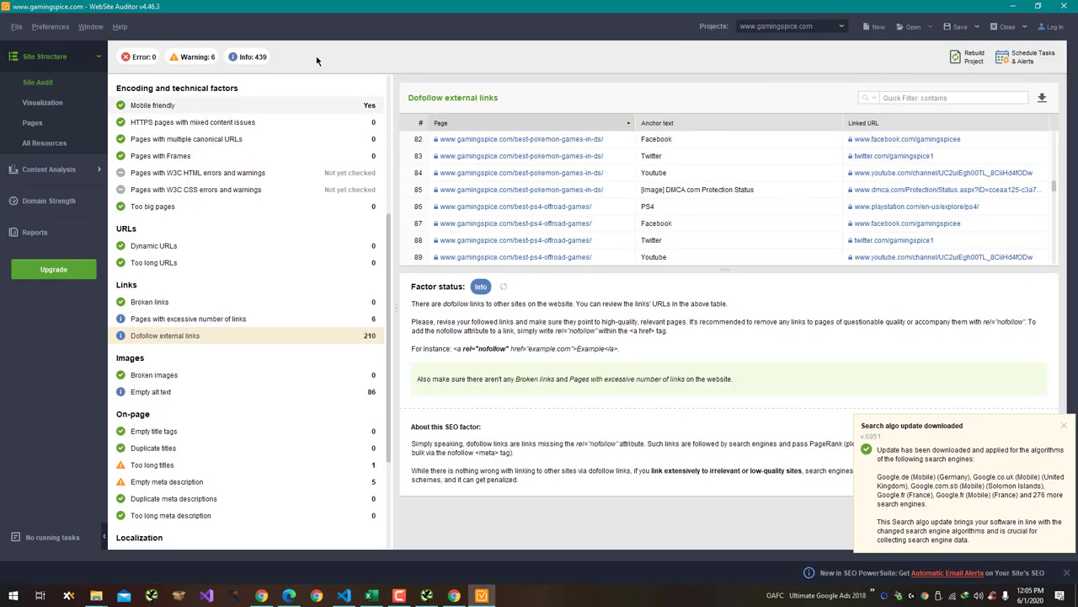
# Step: Paste the affiliate link into Chrome's address bar and copy only its amzn.to domain
pyautogui.hotkey('alt', 'Tab')
pyautogui.click(135, 28)
pyautogui.hotkey('ctrl', 'v')
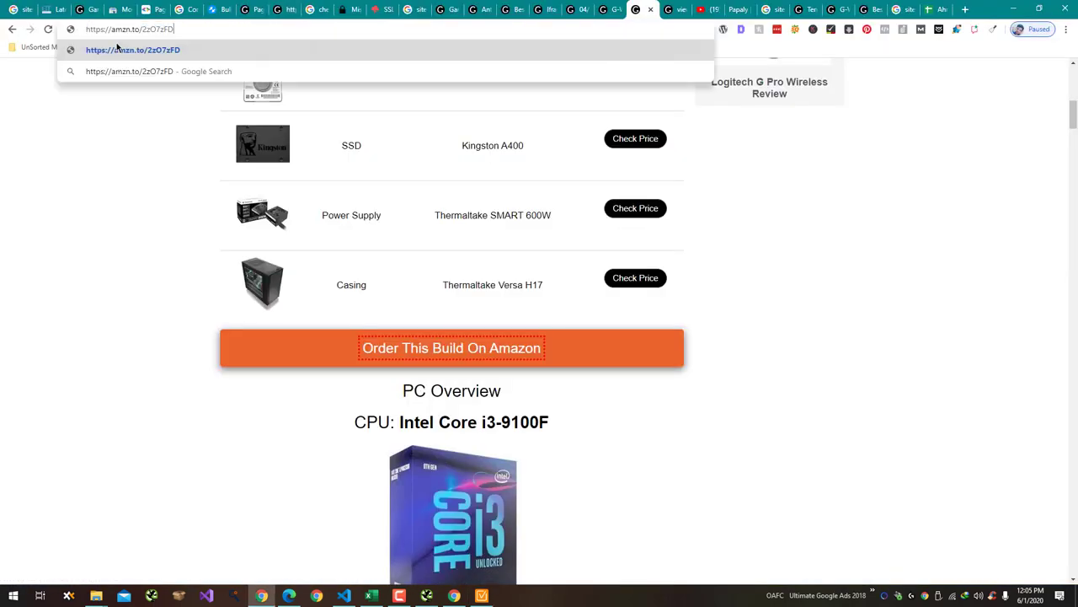
pyautogui.moveTo(139, 29); pyautogui.dragTo(112, 28)
pyautogui.hotkey('ctrl', 'c')
# Step: Filter WebSite Auditor's dofollow external links by amzn.to, clear the filter and scan the full list for affiliate links
pyautogui.hotkey('alt', 'Tab')
pyautogui.click(954, 97)
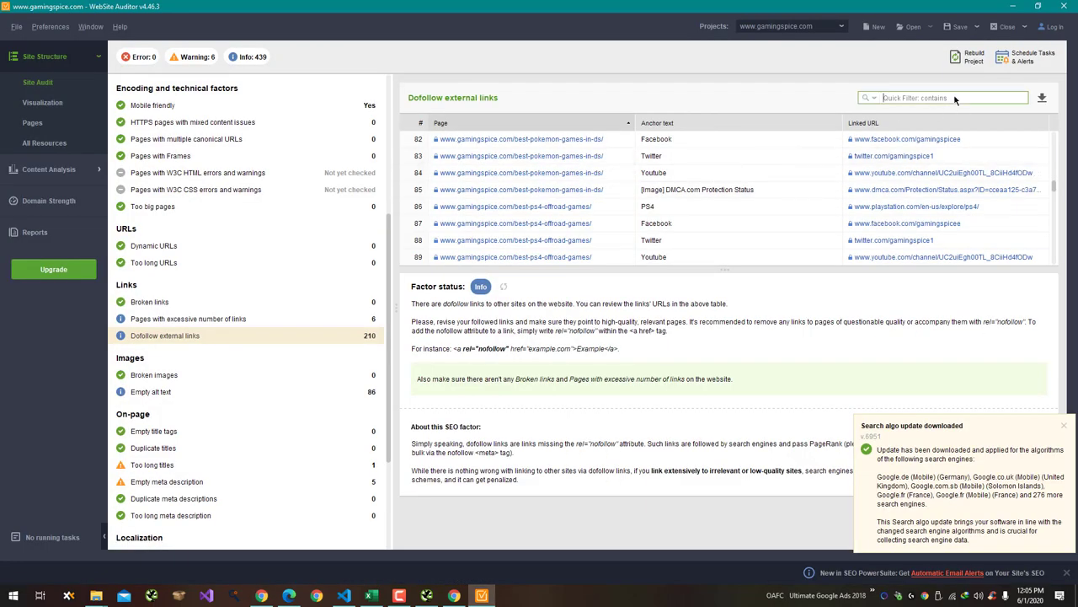
pyautogui.hotkey('ctrl', 'v')
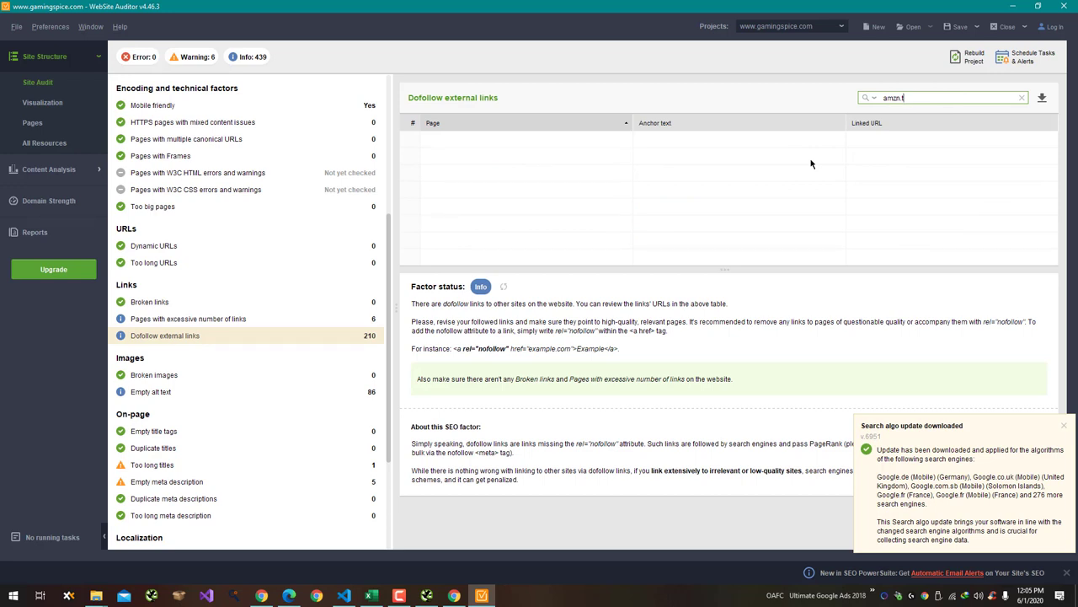
pyautogui.press('BackSpace')
pyautogui.press('BackSpace')
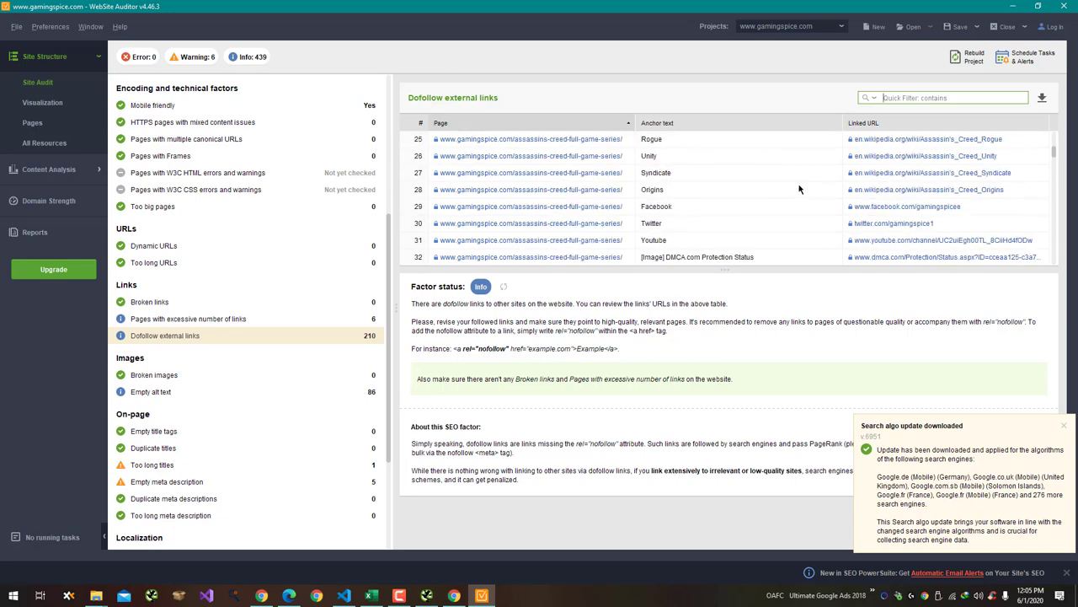
pyautogui.scroll(-20, 799, 189)
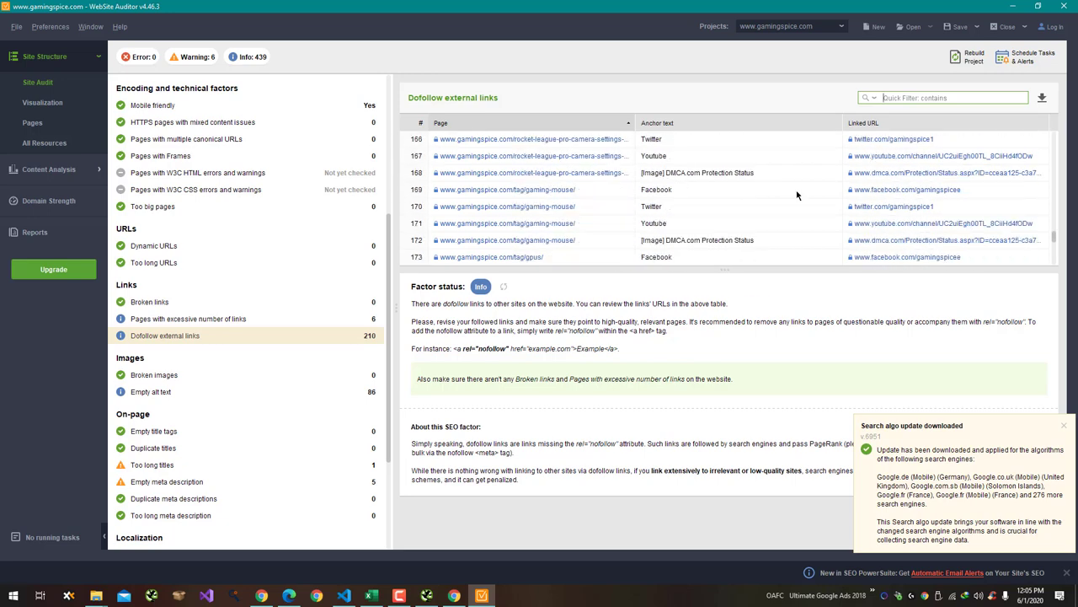
pyautogui.scroll(15, 798, 195)
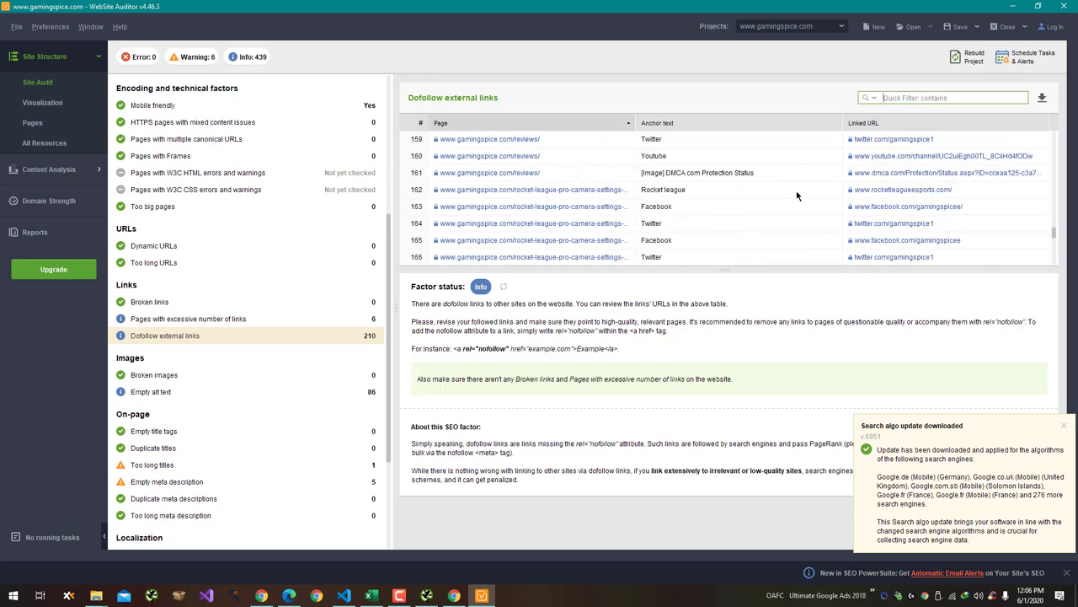
pyautogui.scroll(7, 797, 195)
pyautogui.scroll(20, 734, 203)
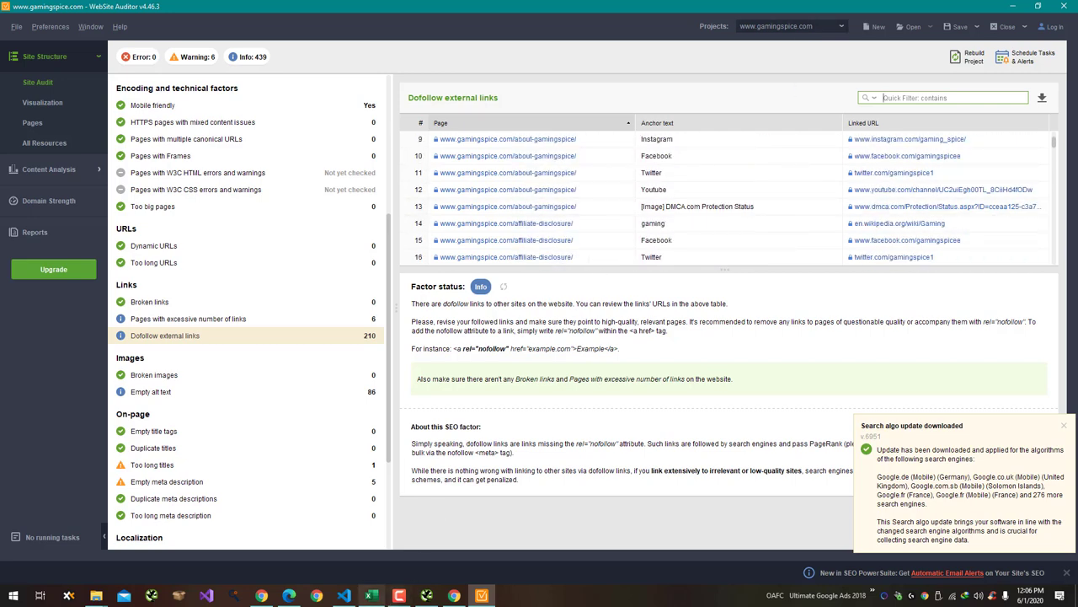
# Step: Switch to the Excel audit workbook and enter No in B159 for the dofollow affiliate links check
pyautogui.moveTo(284, 600)
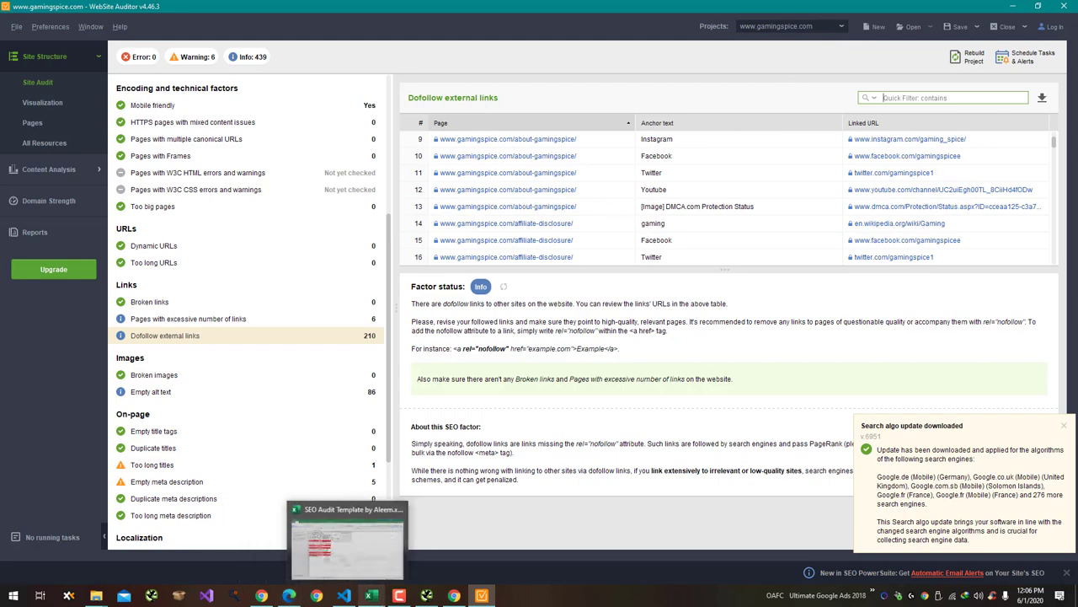
pyautogui.click(371, 596)
pyautogui.write('No')
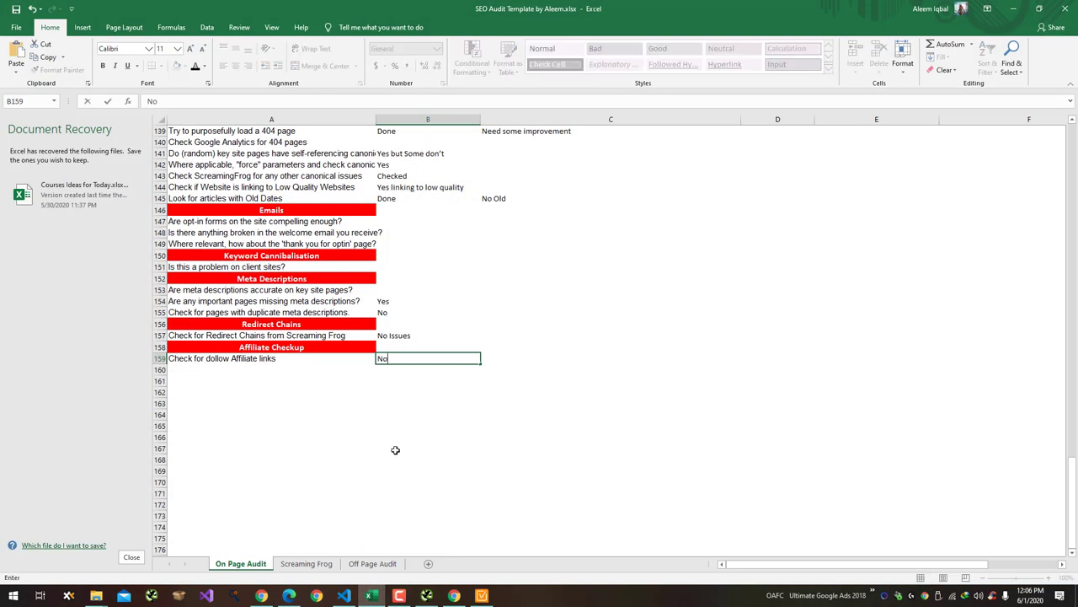
pyautogui.press('Return')
# Step: Review the whole On Page Audit sheet from the GTMetrix Speed Audit section to the Affiliate Checkup row
pyautogui.scroll(20, 395, 449)
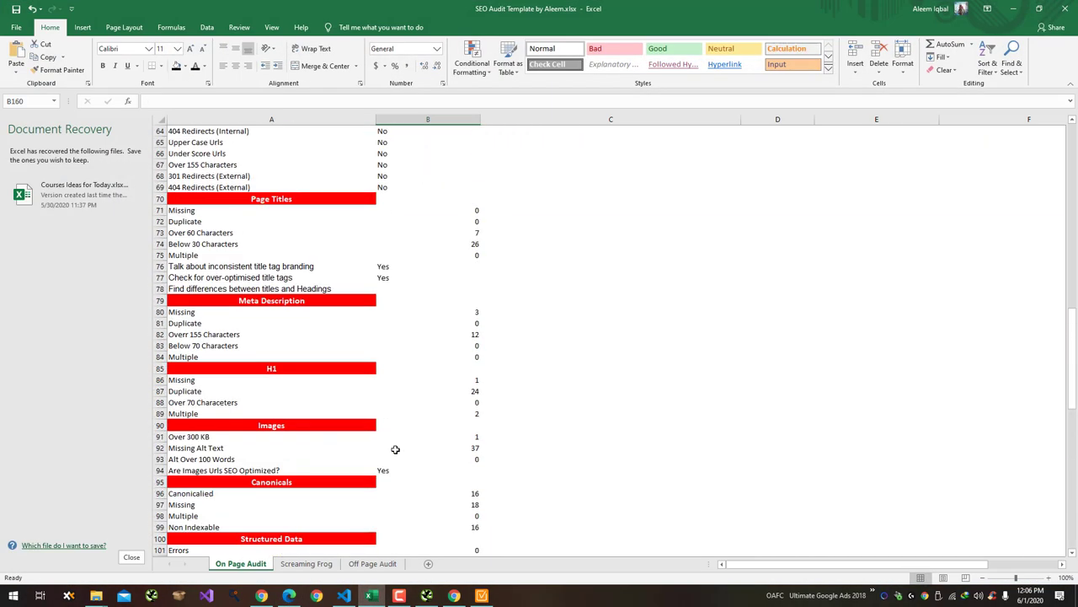
pyautogui.scroll(18, 395, 449)
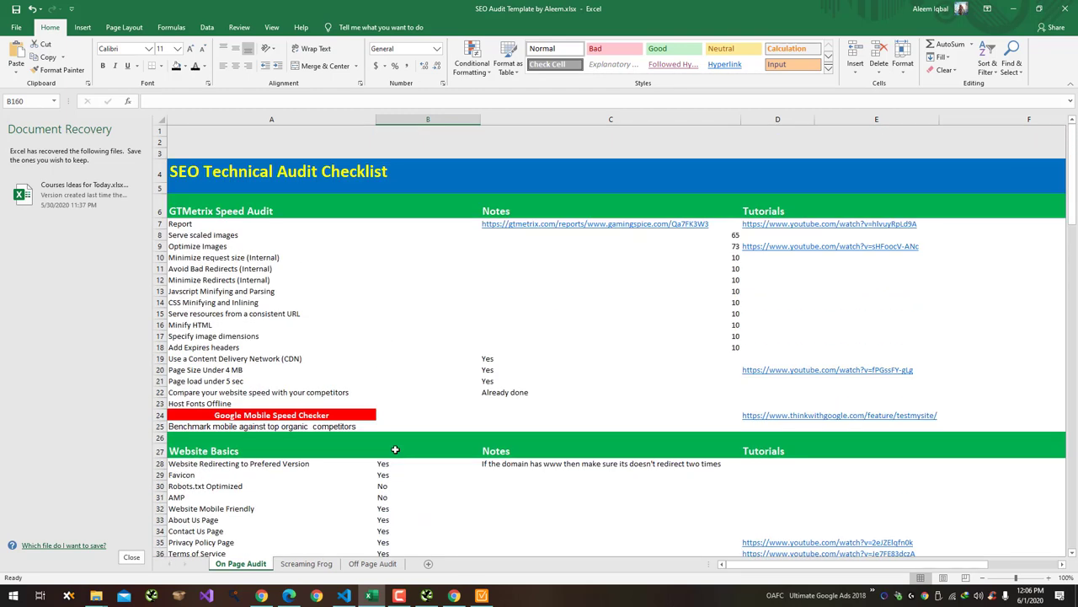
pyautogui.scroll(-20, 850, 297)
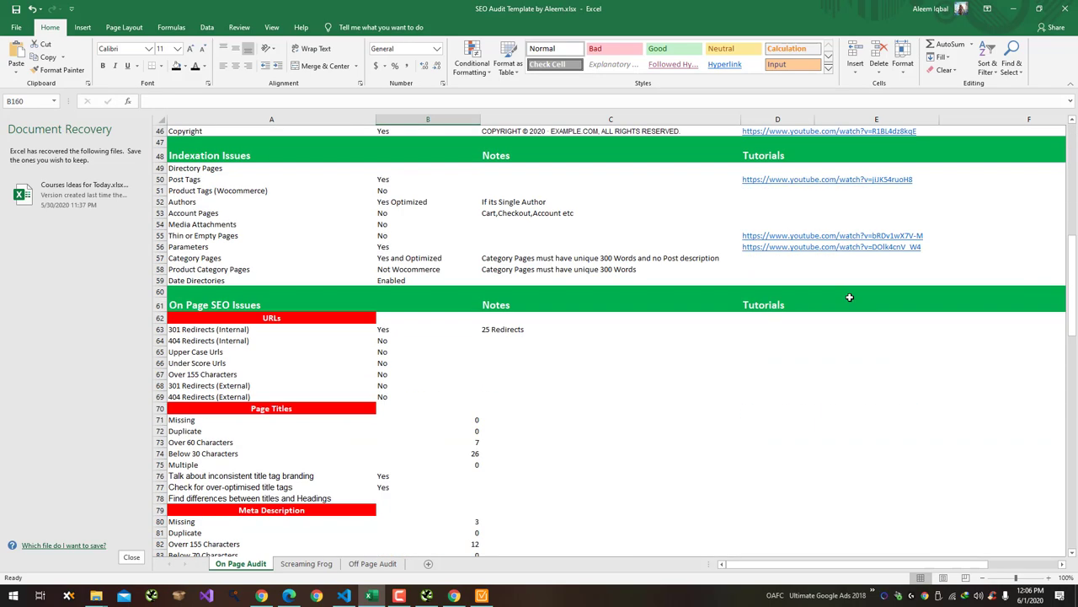
pyautogui.scroll(-6, 850, 298)
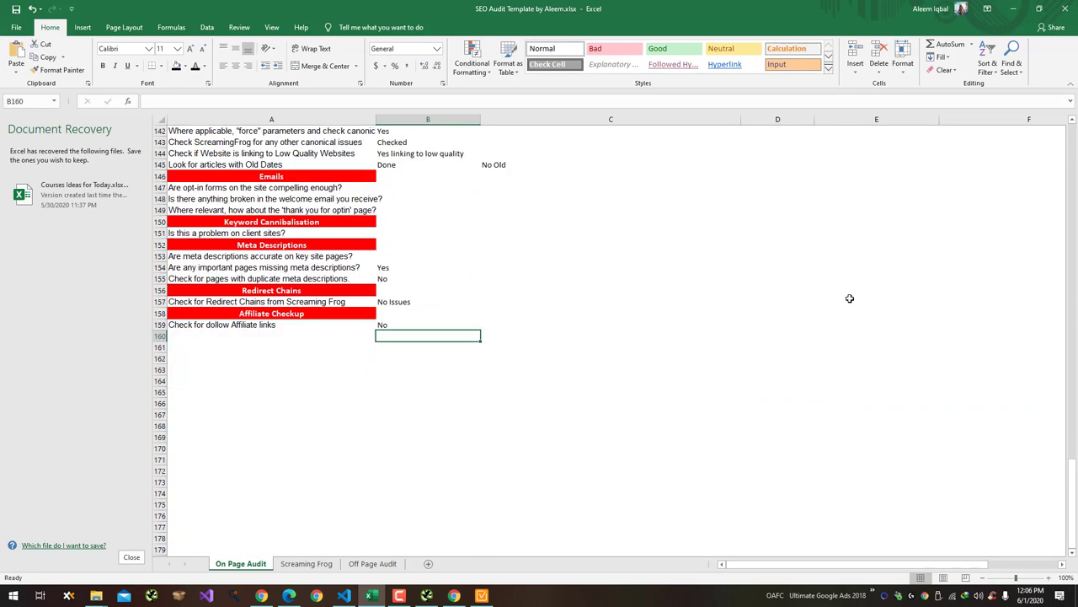
pyautogui.scroll(19, 850, 298)
pyautogui.scroll(-5, 850, 298)
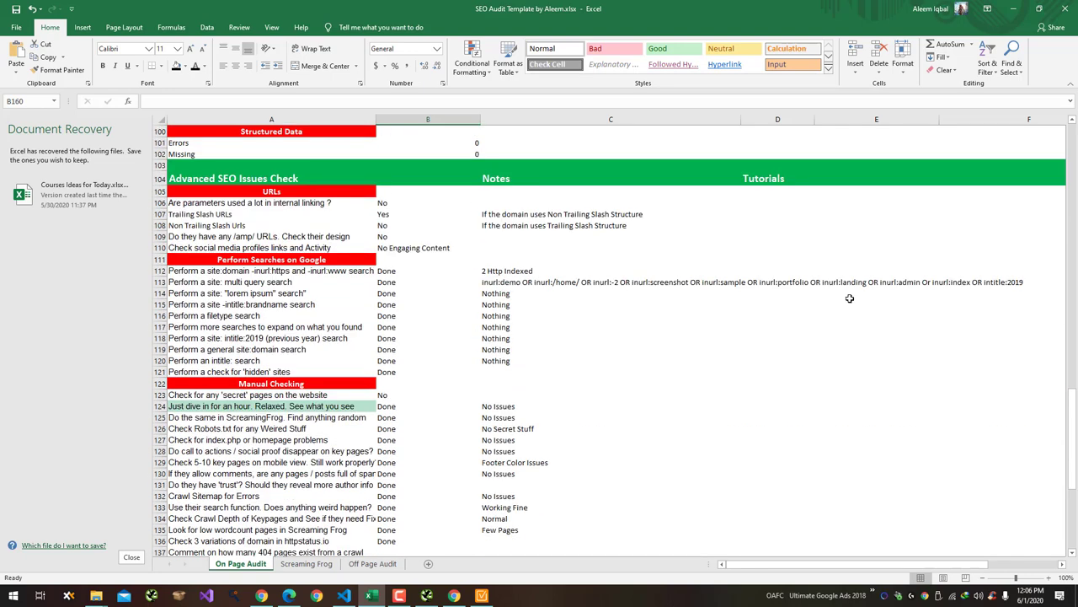
pyautogui.scroll(20, 850, 298)
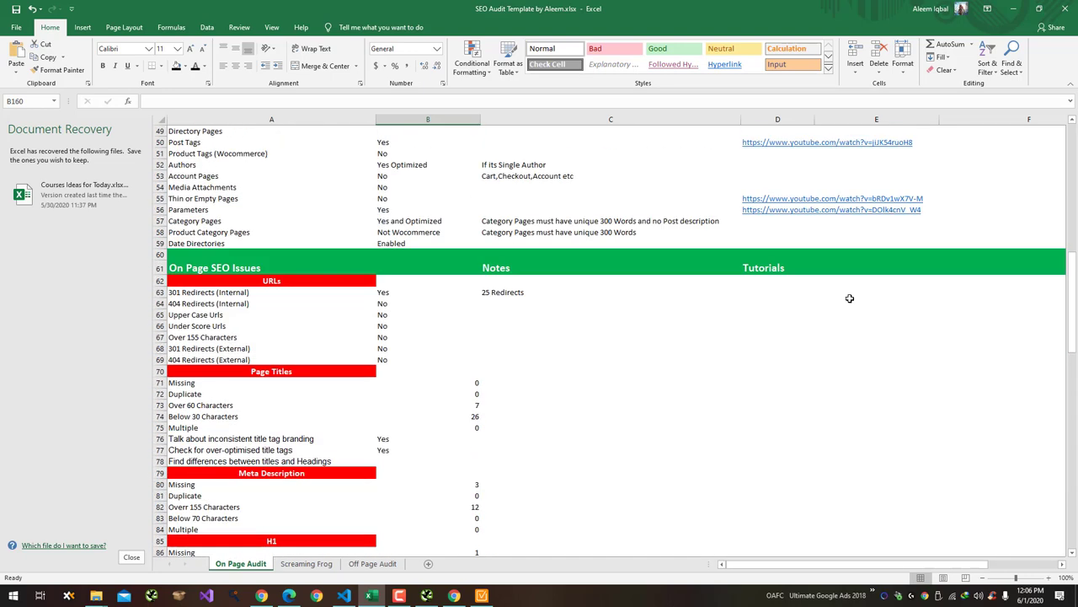
pyautogui.scroll(2, 850, 298)
pyautogui.scroll(-20, 850, 298)
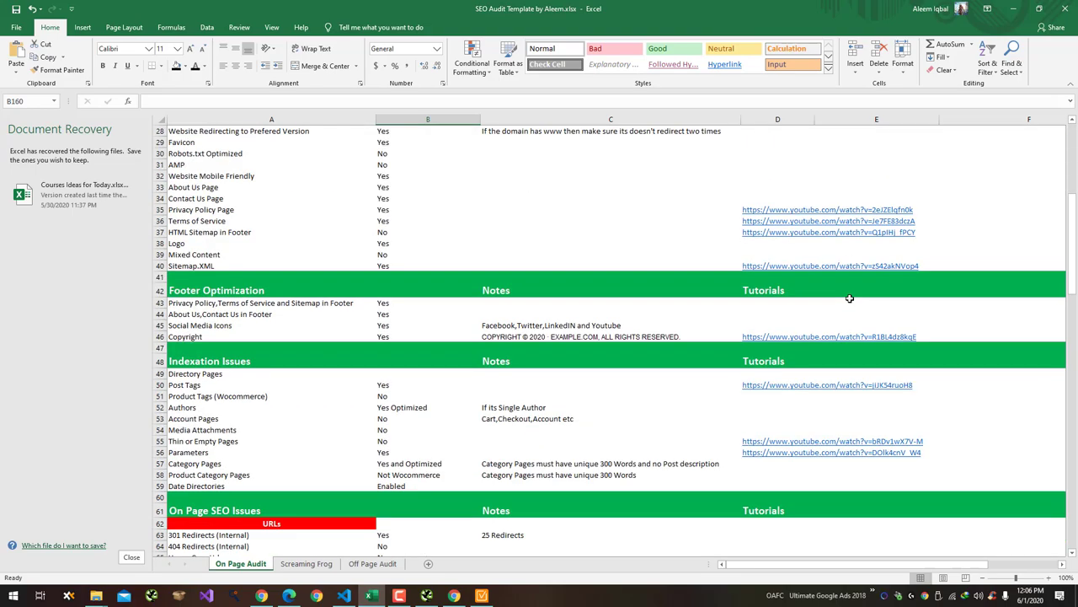
pyautogui.scroll(-12, 850, 298)
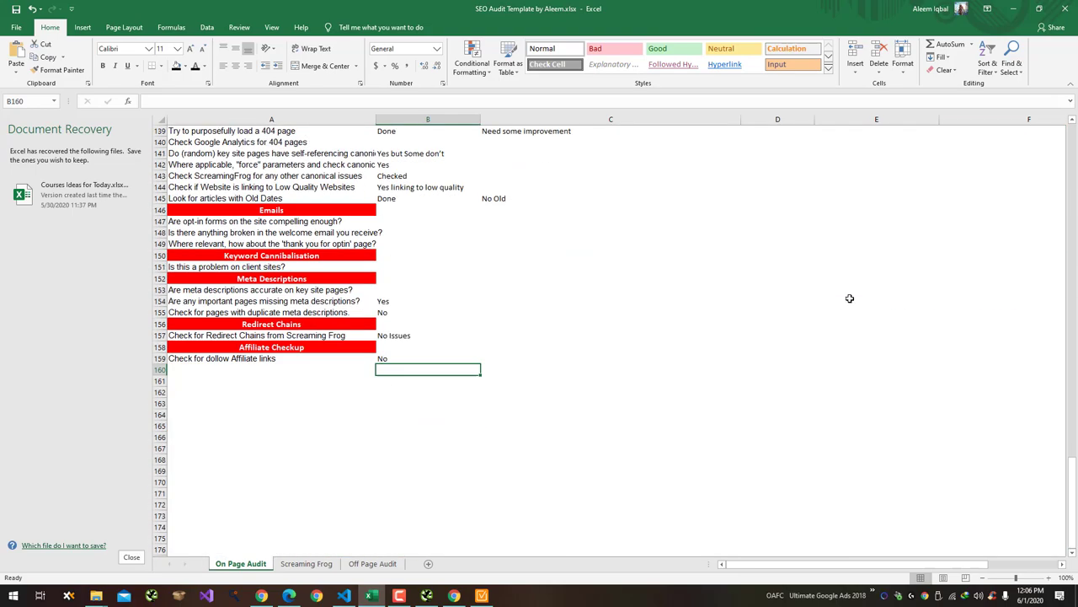